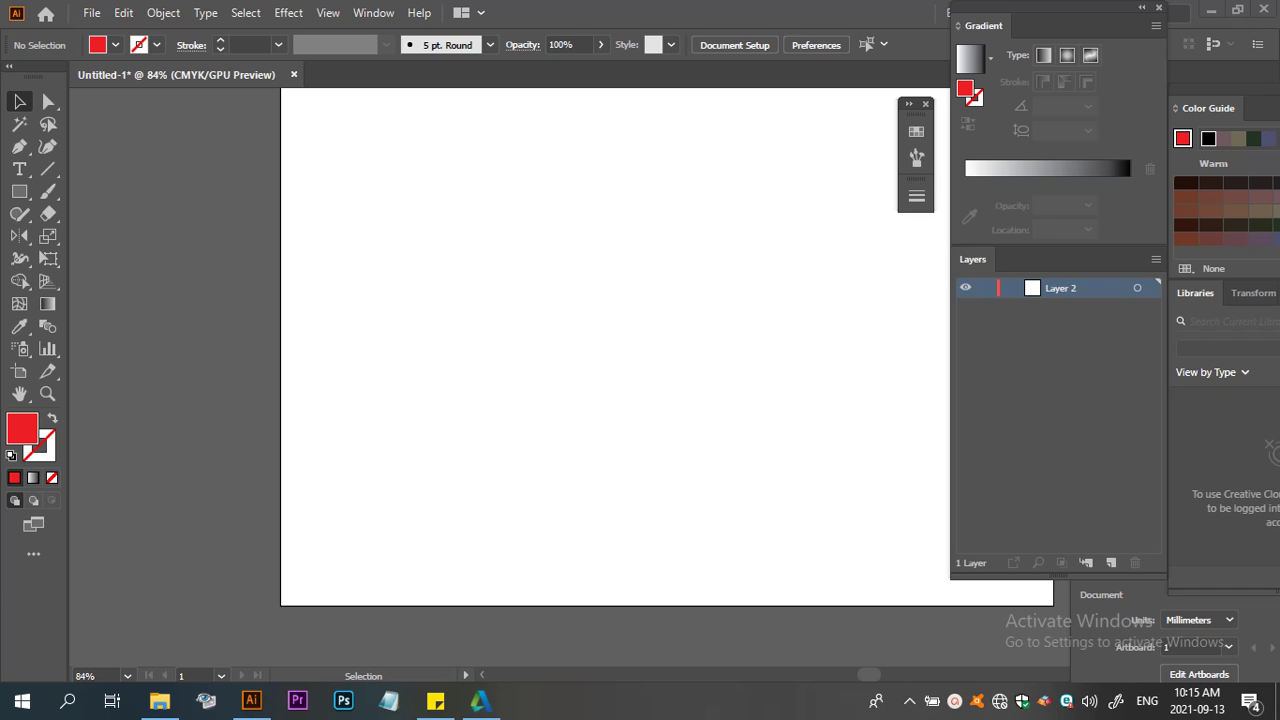
Draw a large rectangle across the whole artboard, filled with a white-to-black linear gradient
left_click(33, 477)
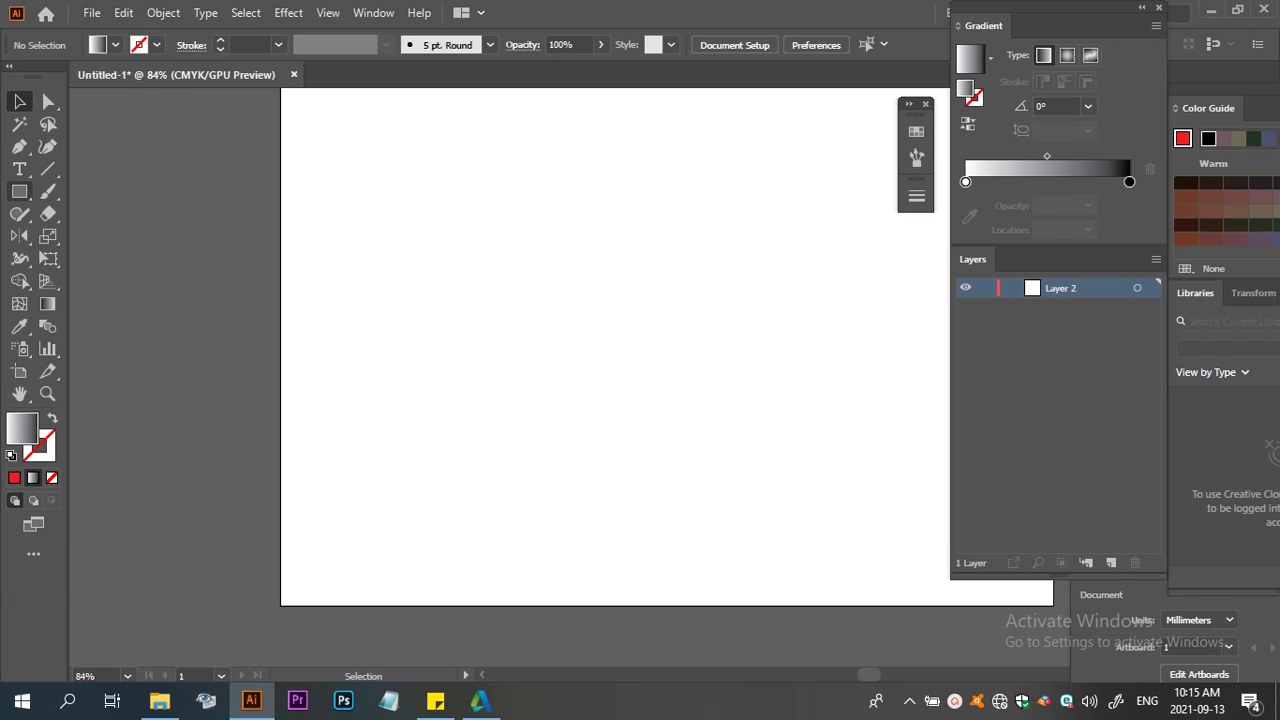
left_click(19, 191)
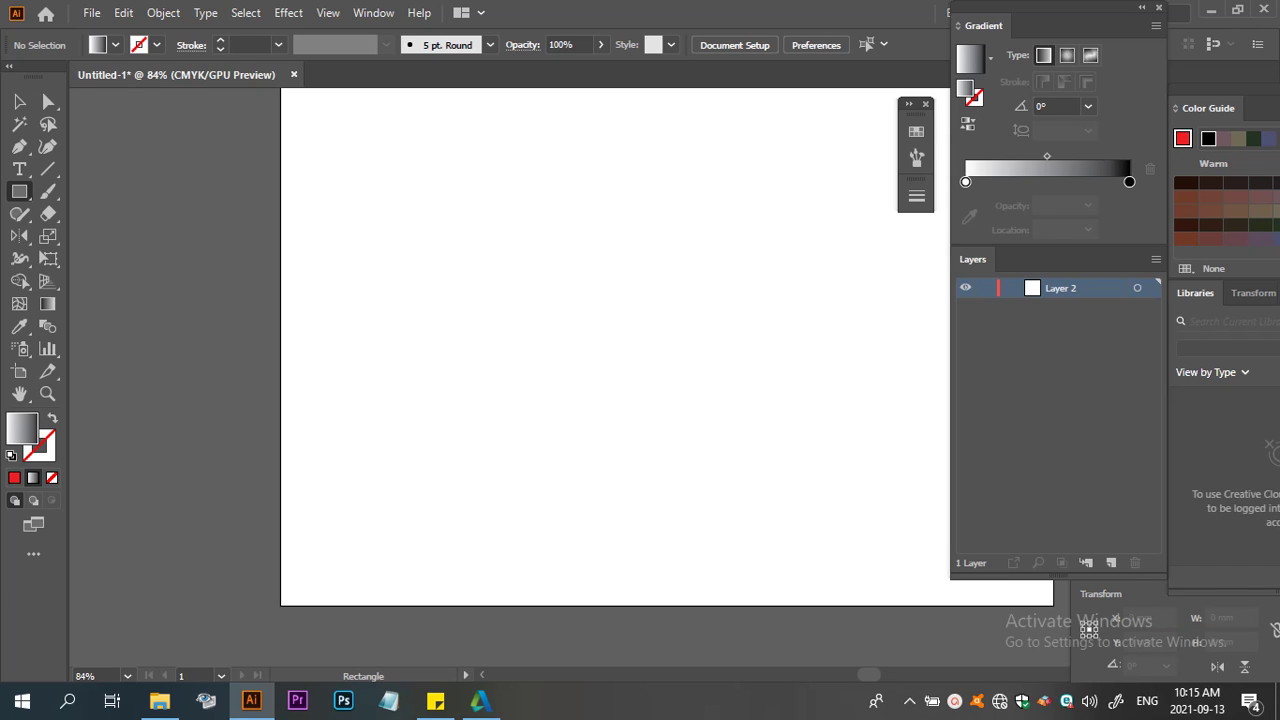
scroll(666, 376, "up", 1)
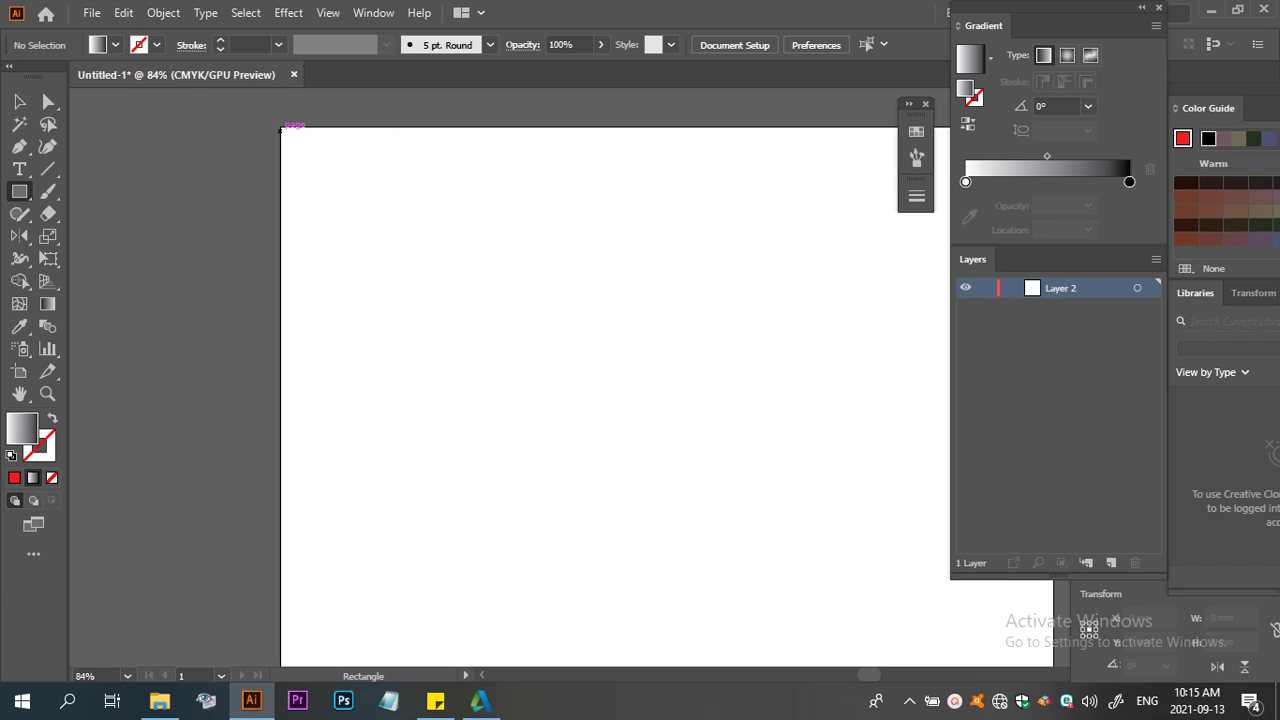
mouse_move(281, 128)
left_mouse_down()
mouse_move(1032, 659)
mouse_move(1071, 572)
left_mouse_up()
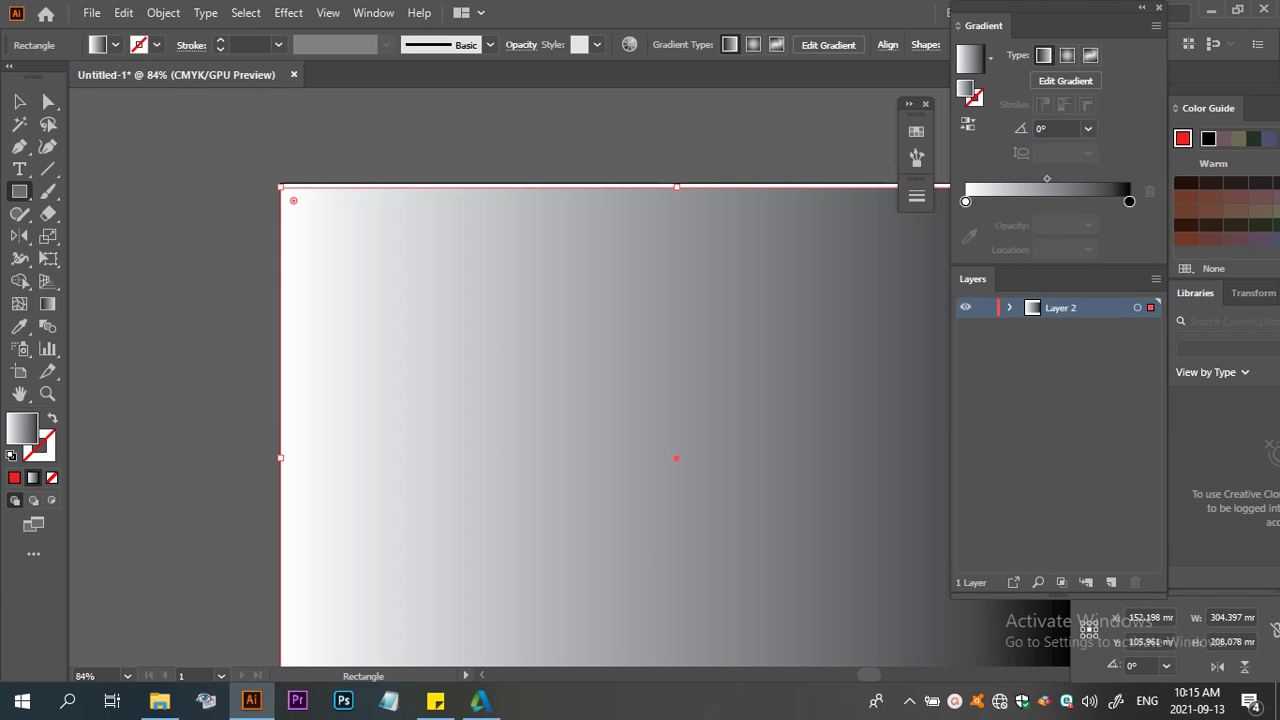
left_click(19, 101)
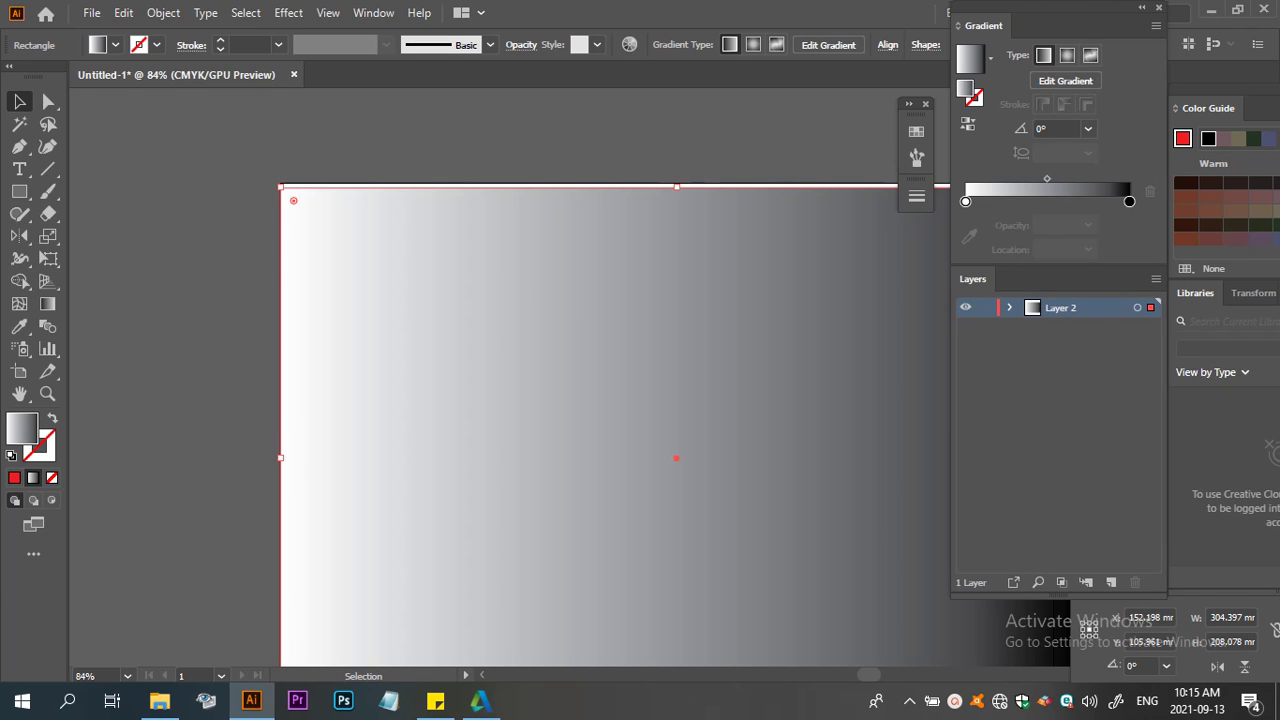
Fit the background rectangle's top edge to the artboard and make its left gradient stop black
left_click_drag(677, 186, 677, 182)
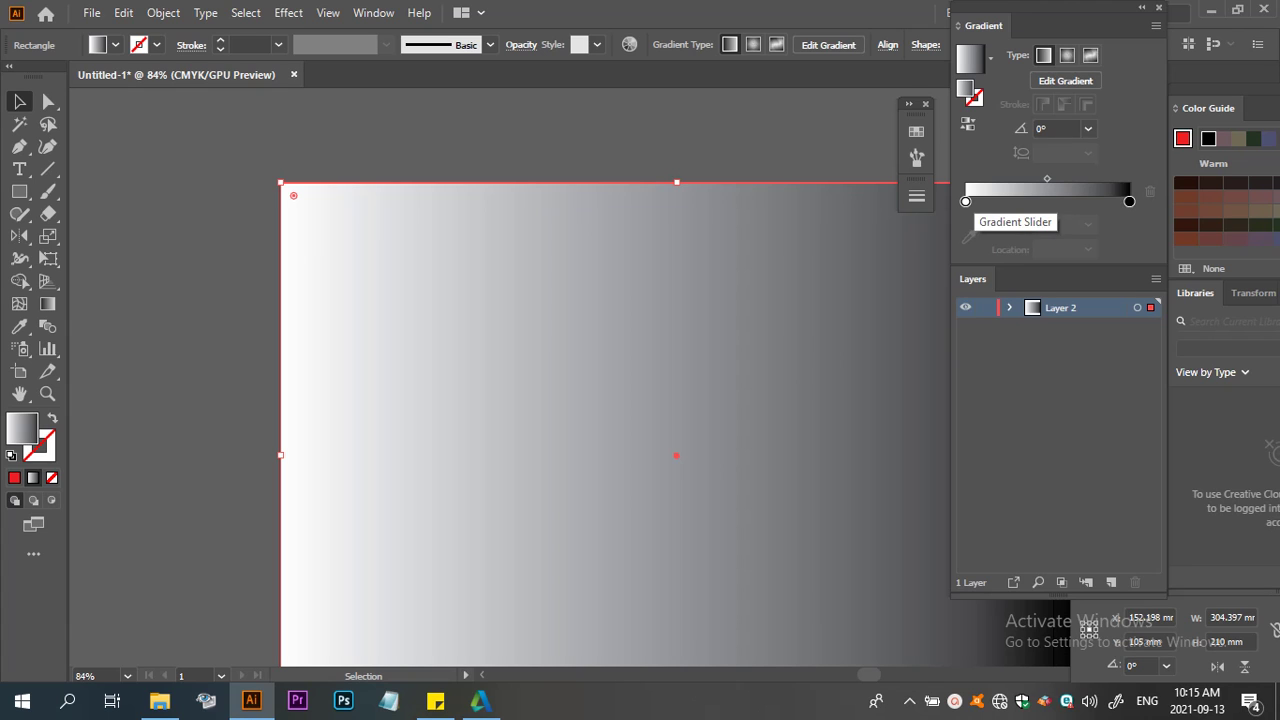
left_click(965, 201)
double_click(965, 201)
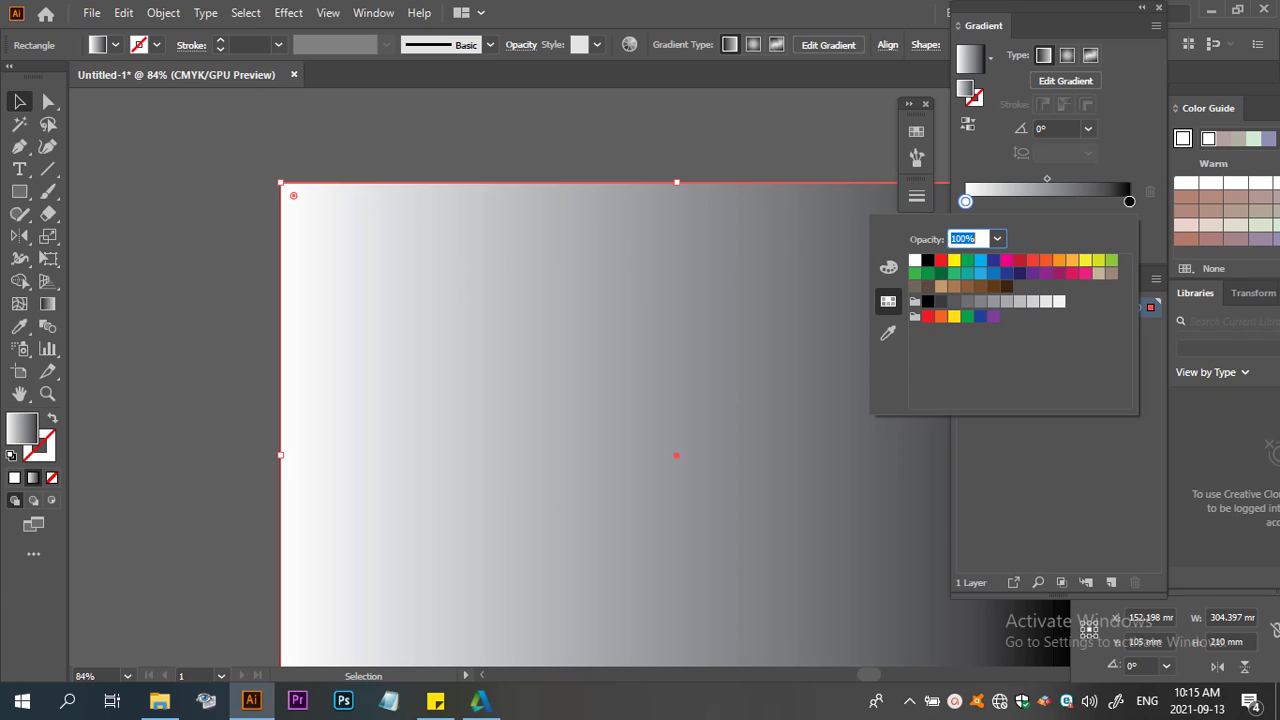
left_click(940, 301)
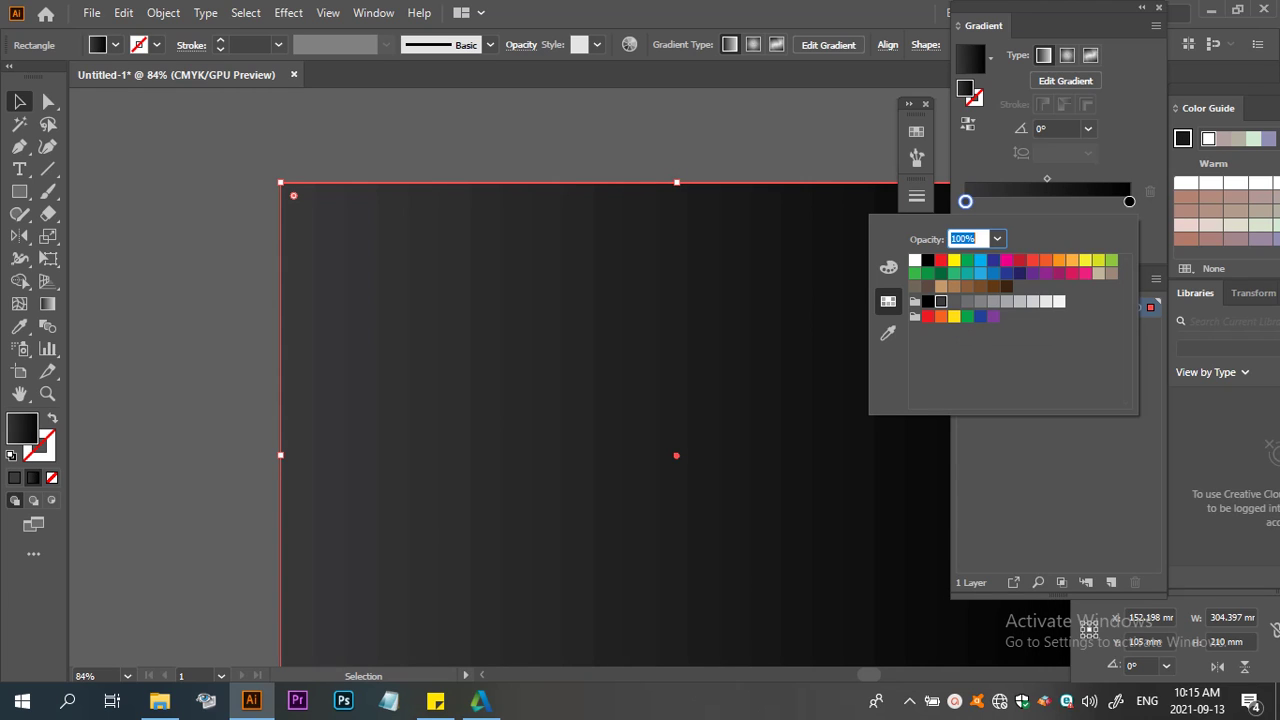
key("Escape")
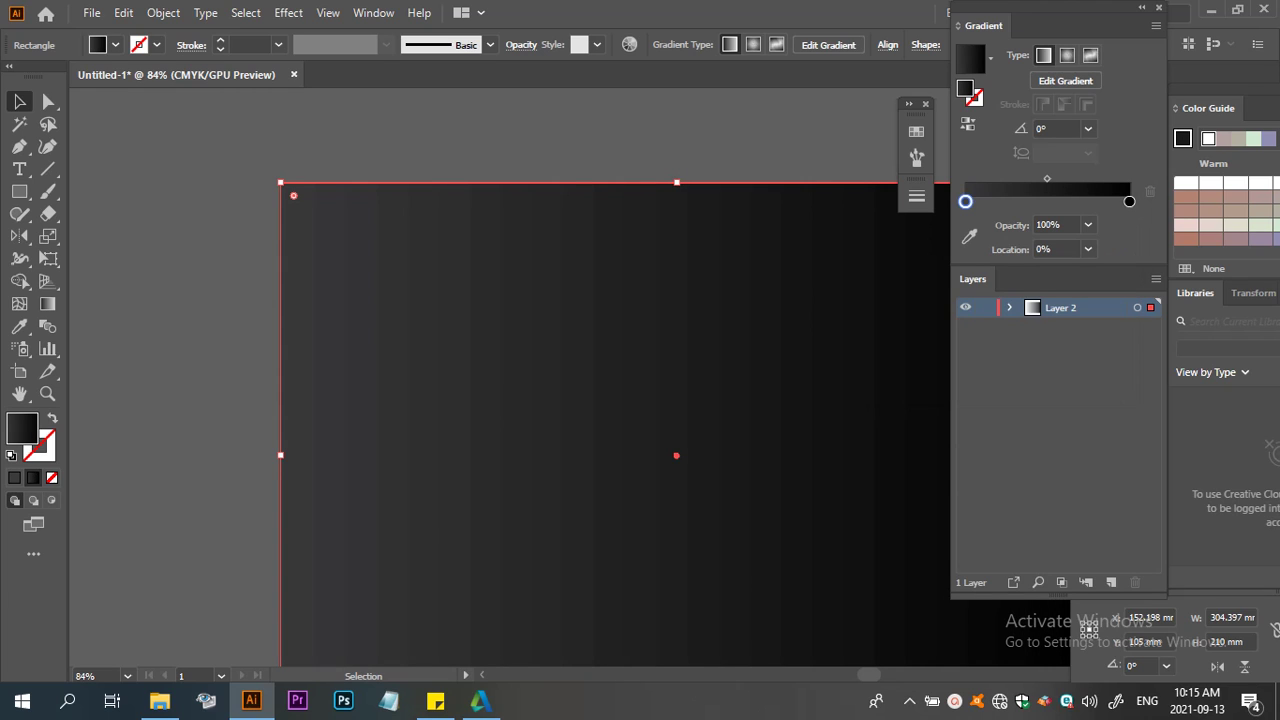
key("ctrl+shift+a")
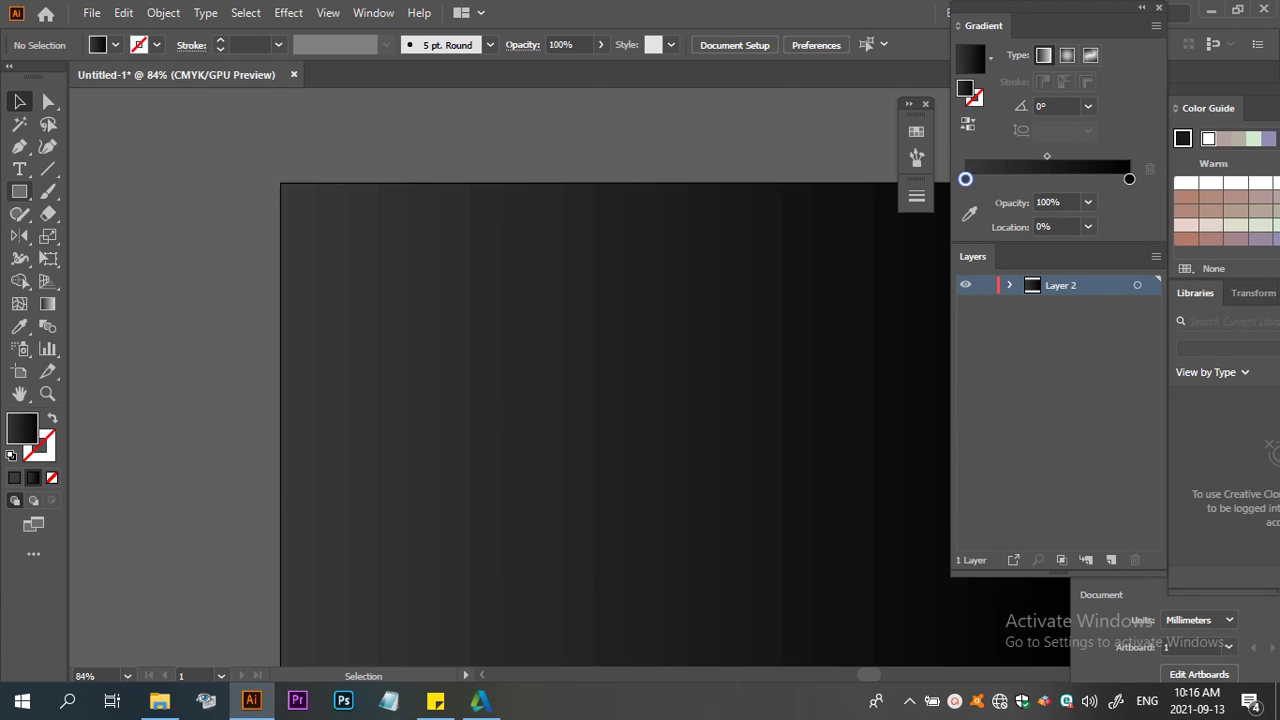
left_click(20, 191)
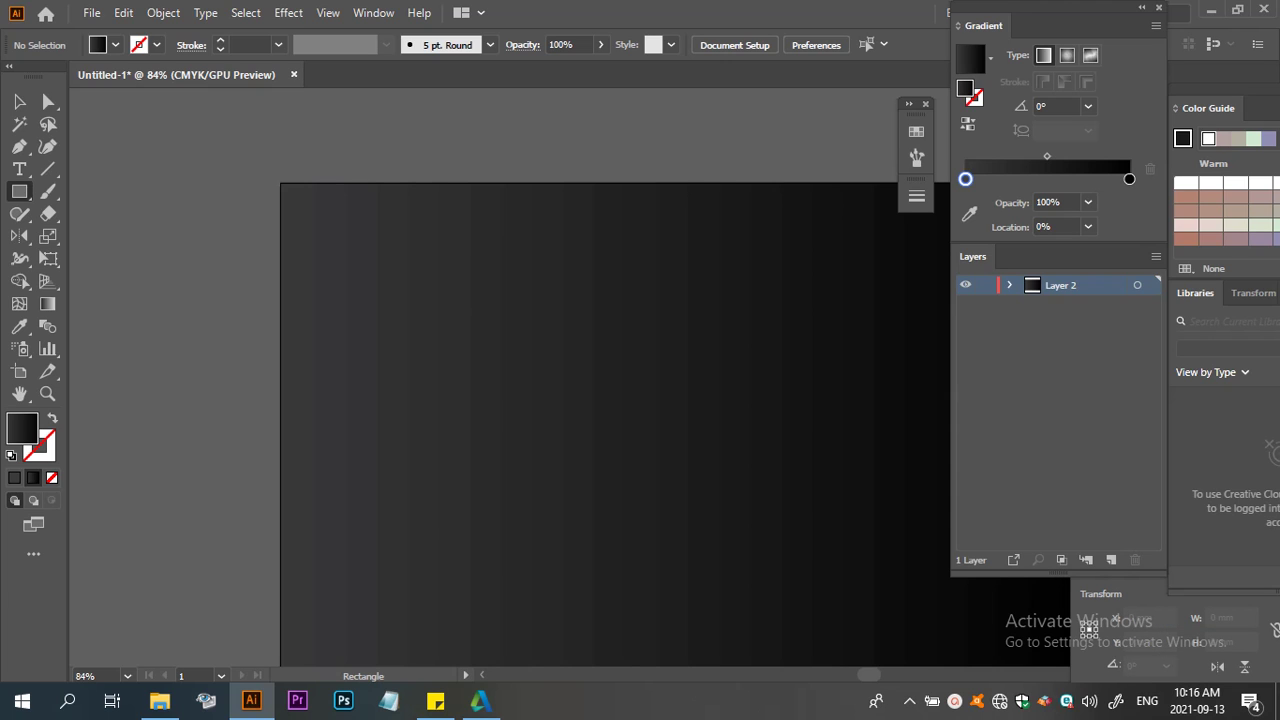
Draw a tall phone-body rectangle, about 88 × 145 mm, over the backdrop's right half
left_click_drag(590, 229, 805, 594)
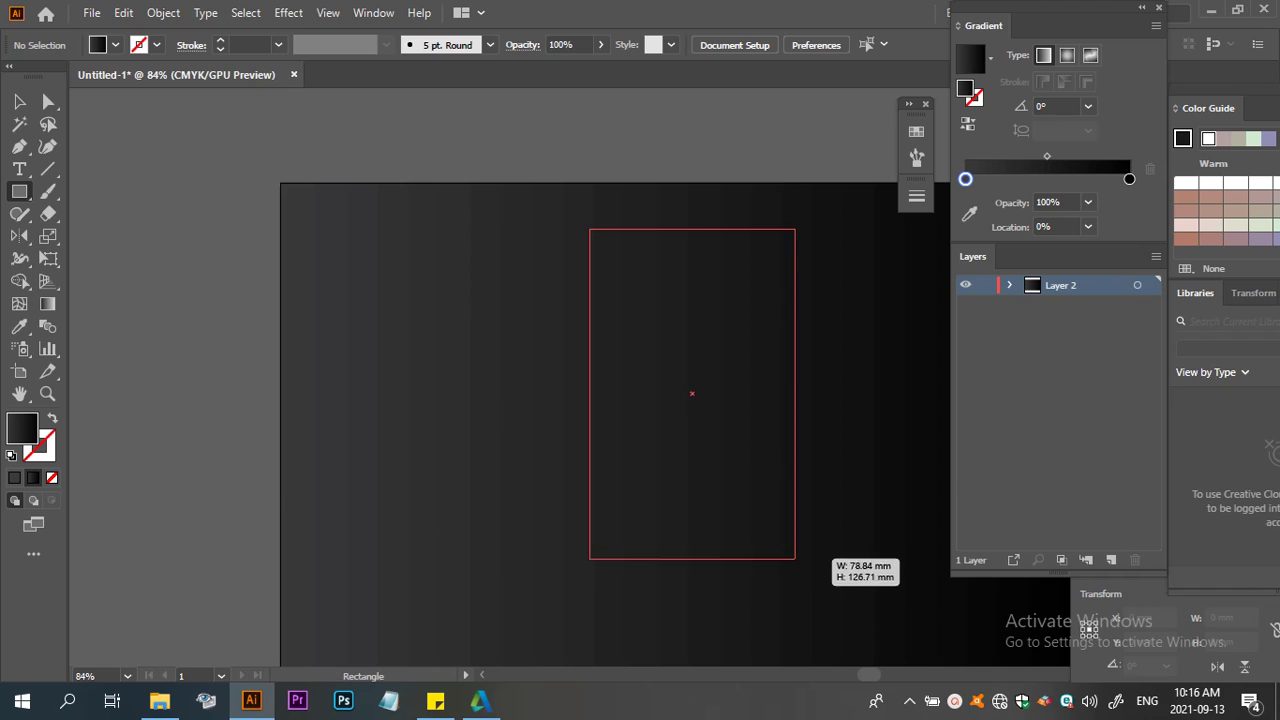
left_click_drag(805, 594, 818, 606)
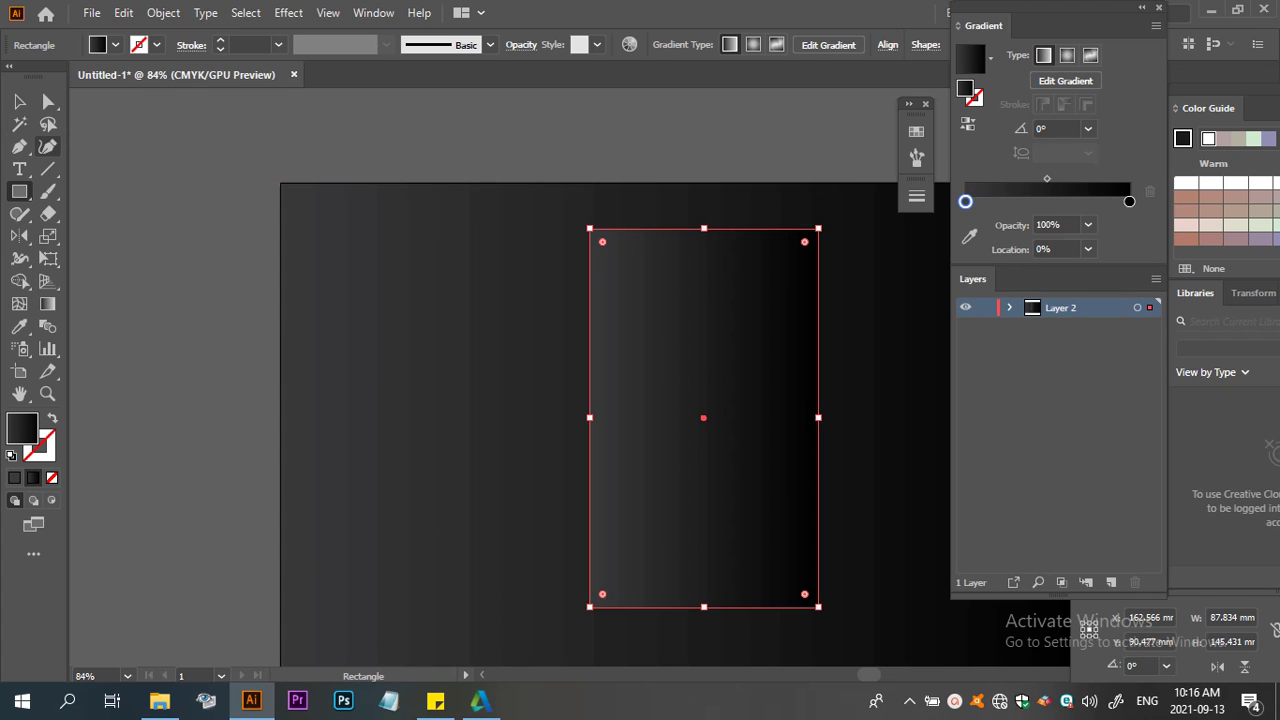
left_click(19, 101)
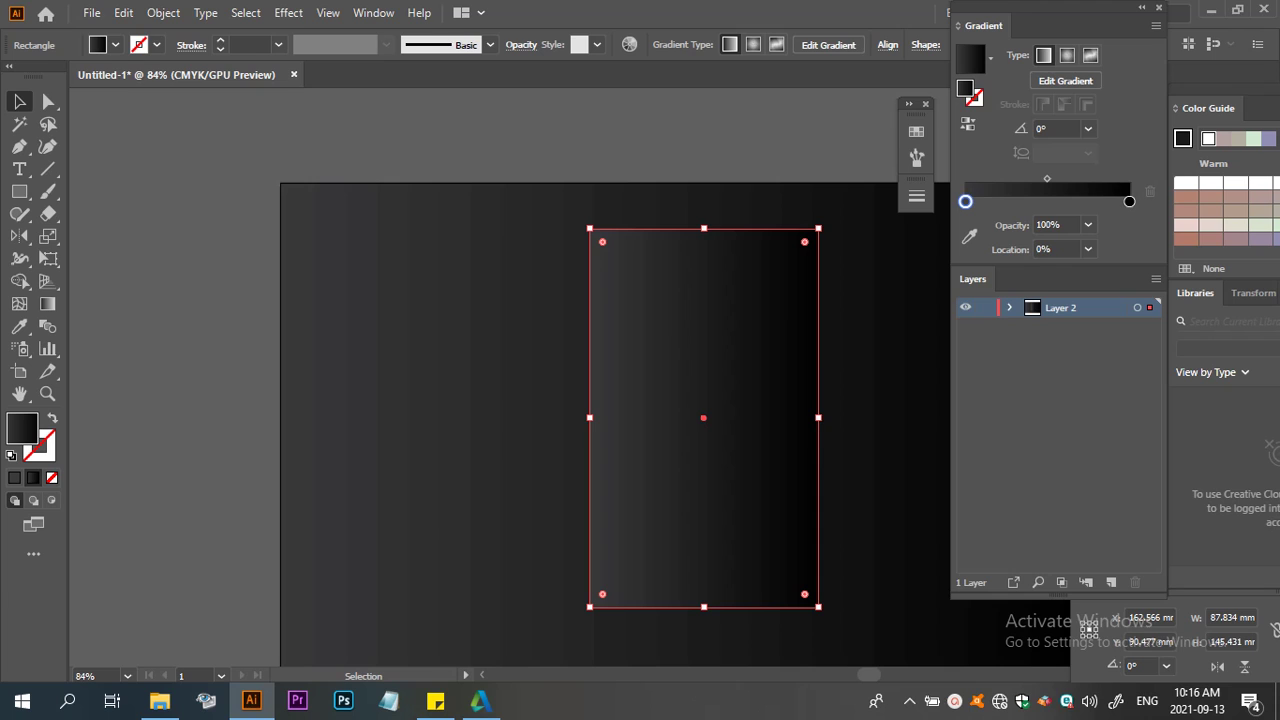
key("ctrl+shift+a")
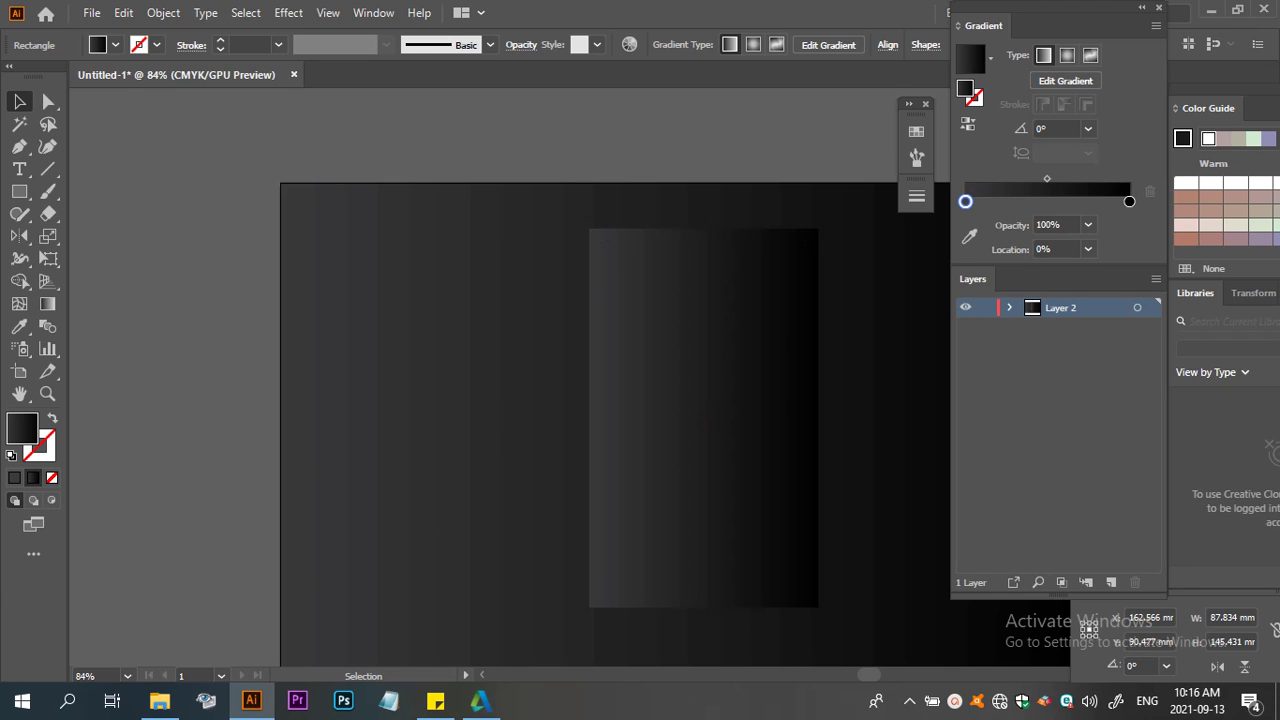
key("ctrl+a")
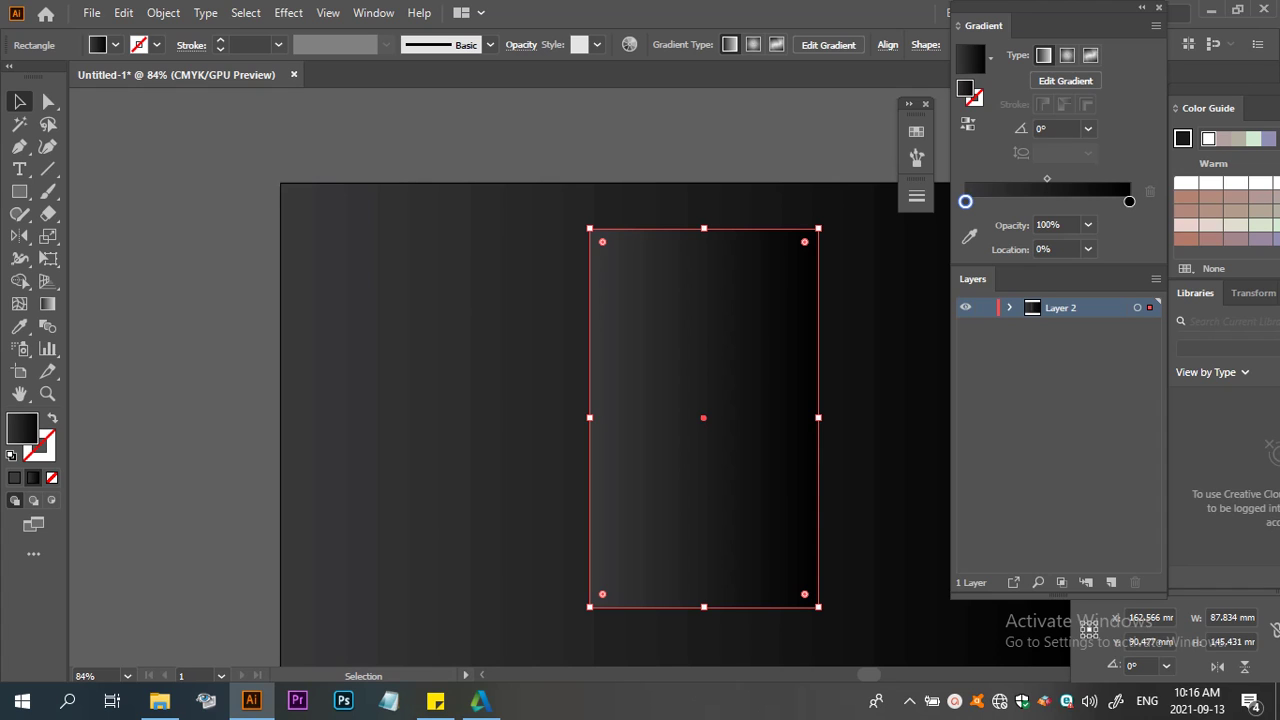
Add a grey middle stop to the phone body's gradient
left_click(1060, 201)
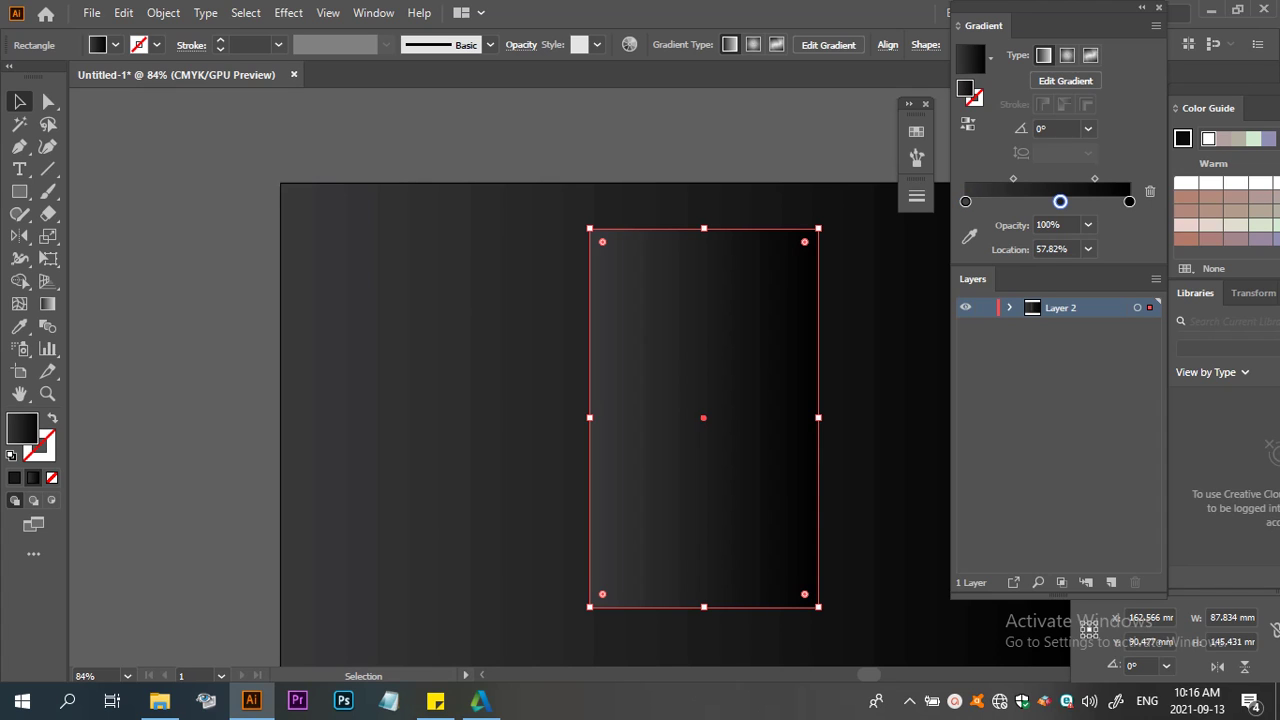
double_click(1060, 201)
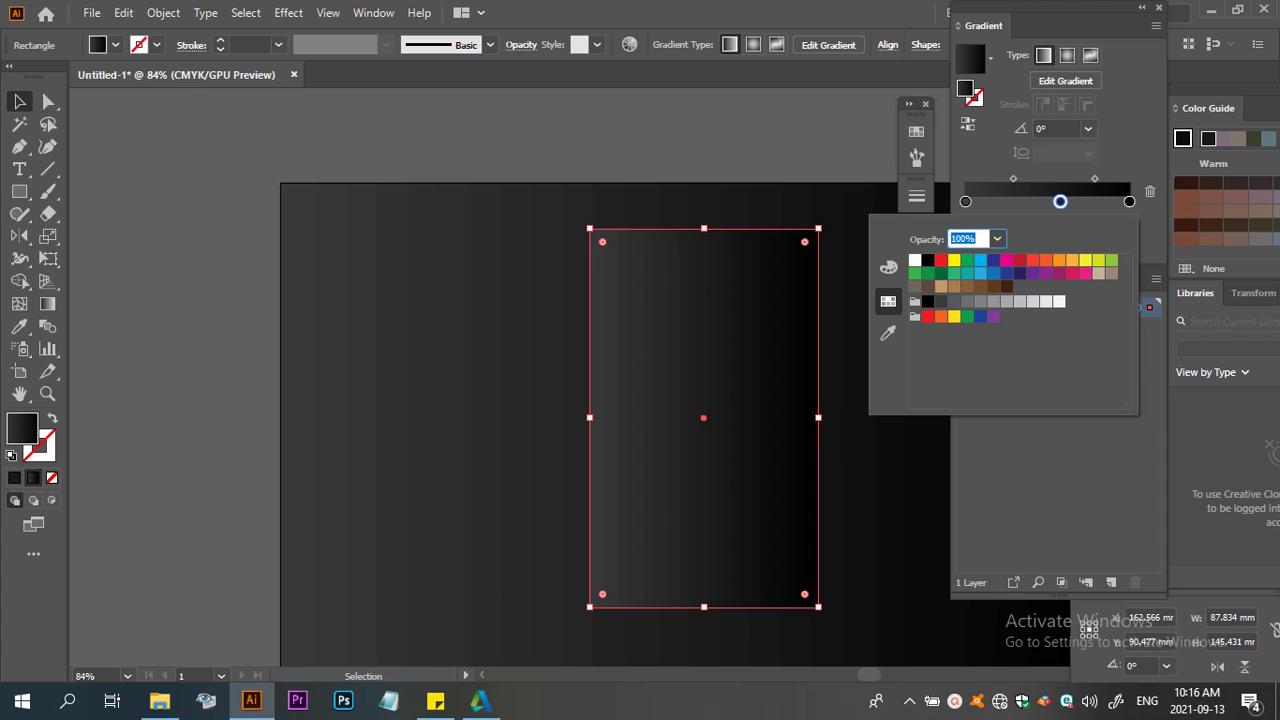
left_click(954, 301)
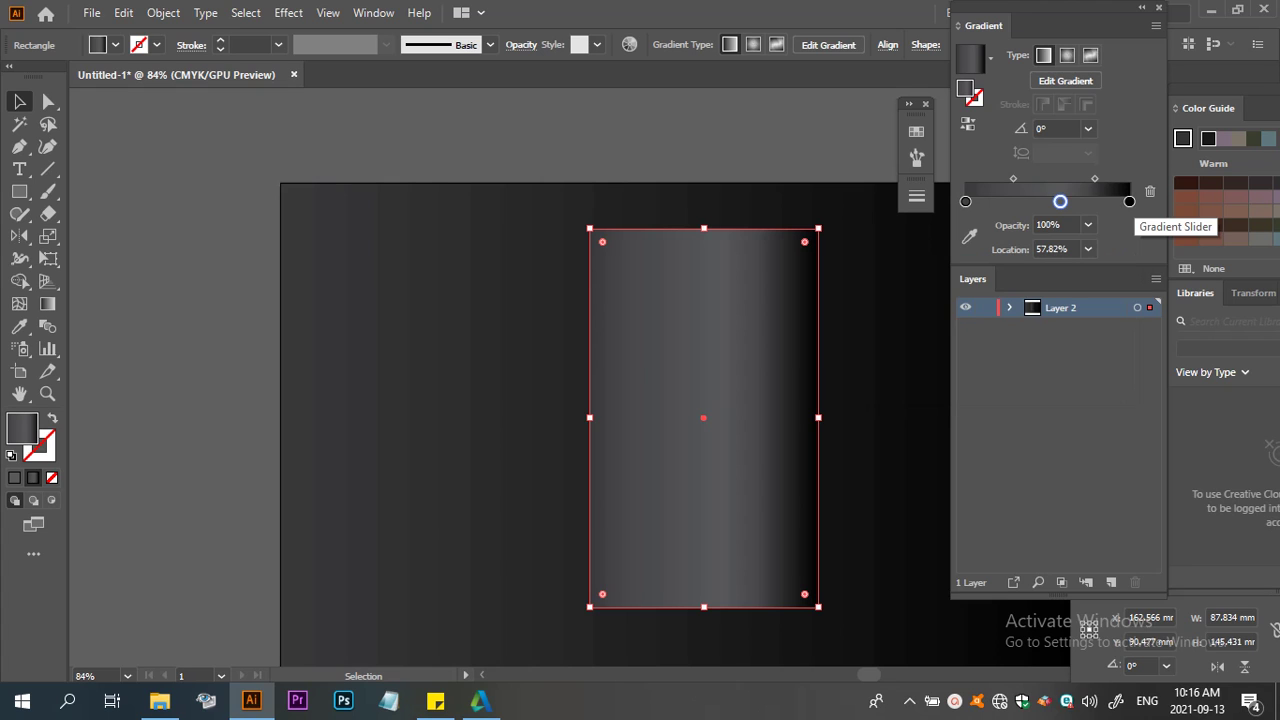
Make the right stop dark CMYK teal, move the grey highlight to 33.8%, and round corners 5.4 mm
left_click(1129, 201)
double_click(1129, 201)
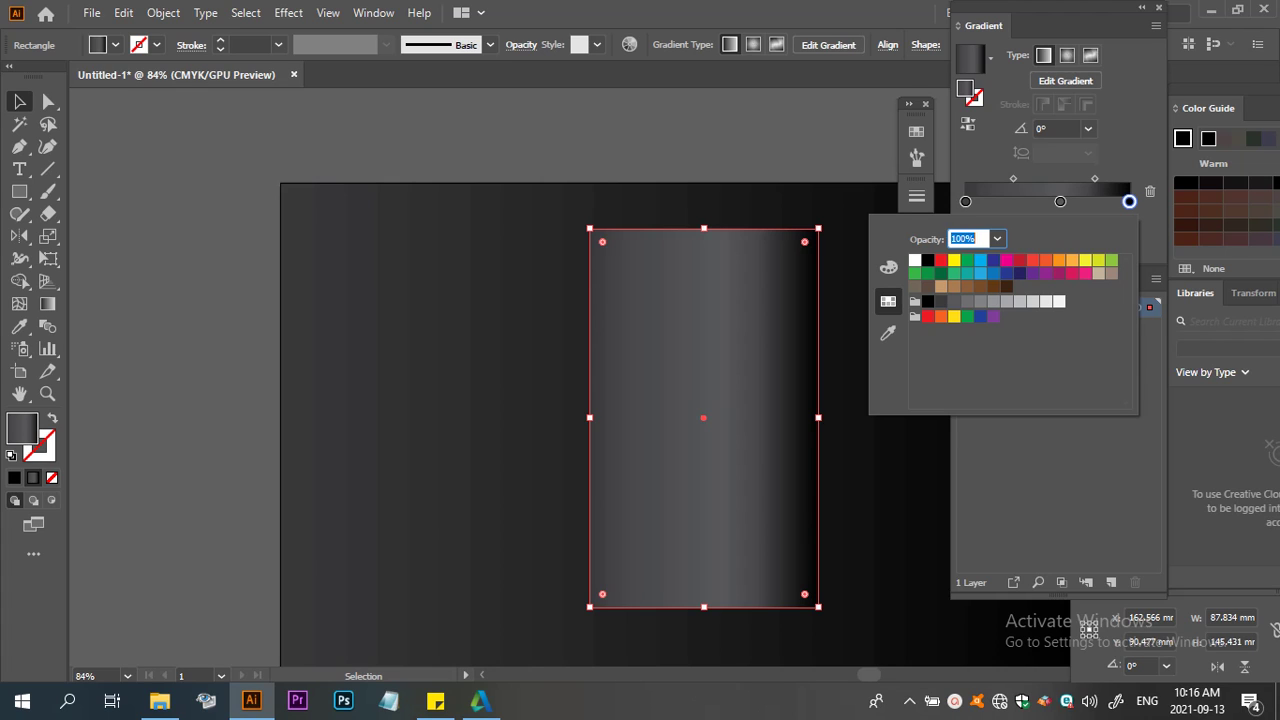
left_click(1019, 273)
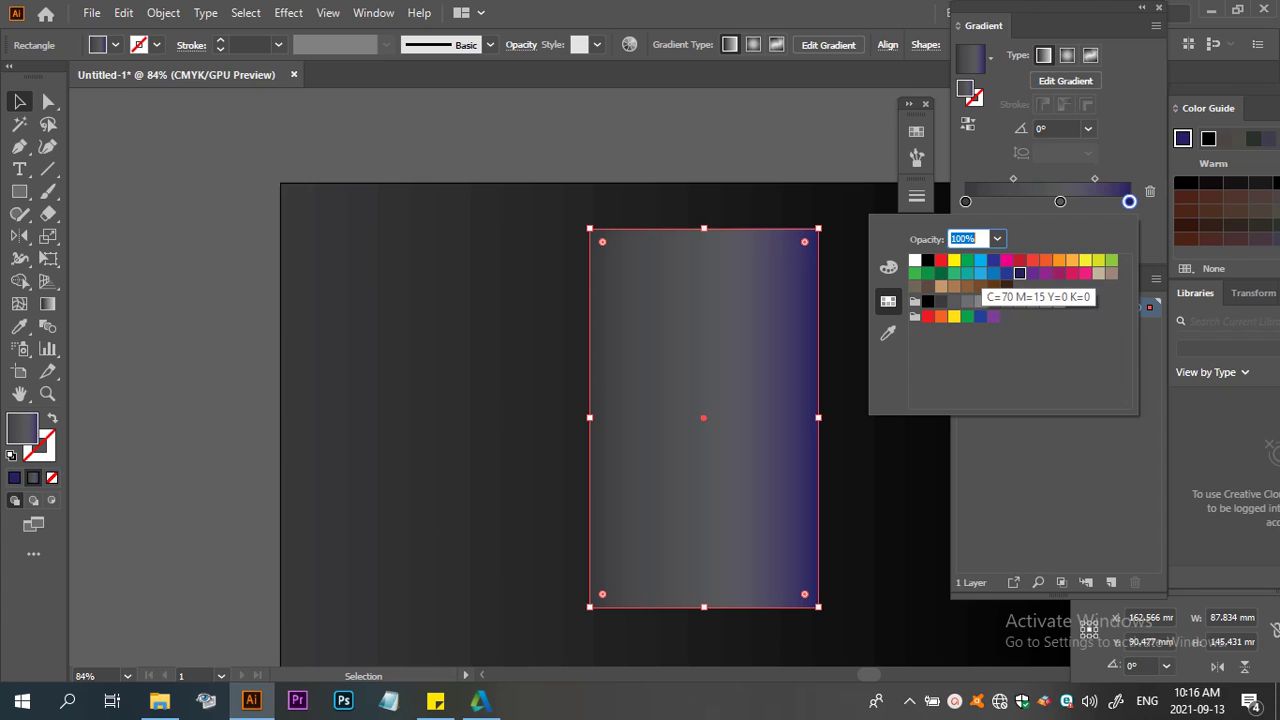
left_click(1006, 260)
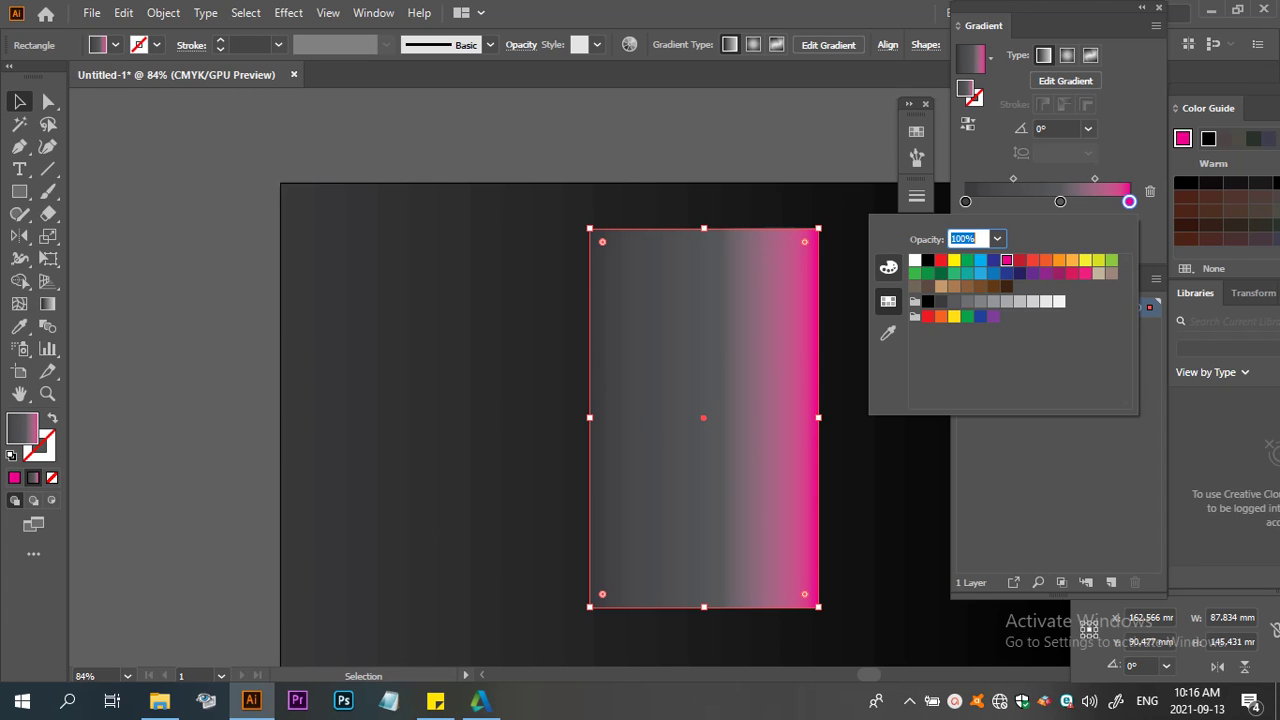
left_click(888, 267)
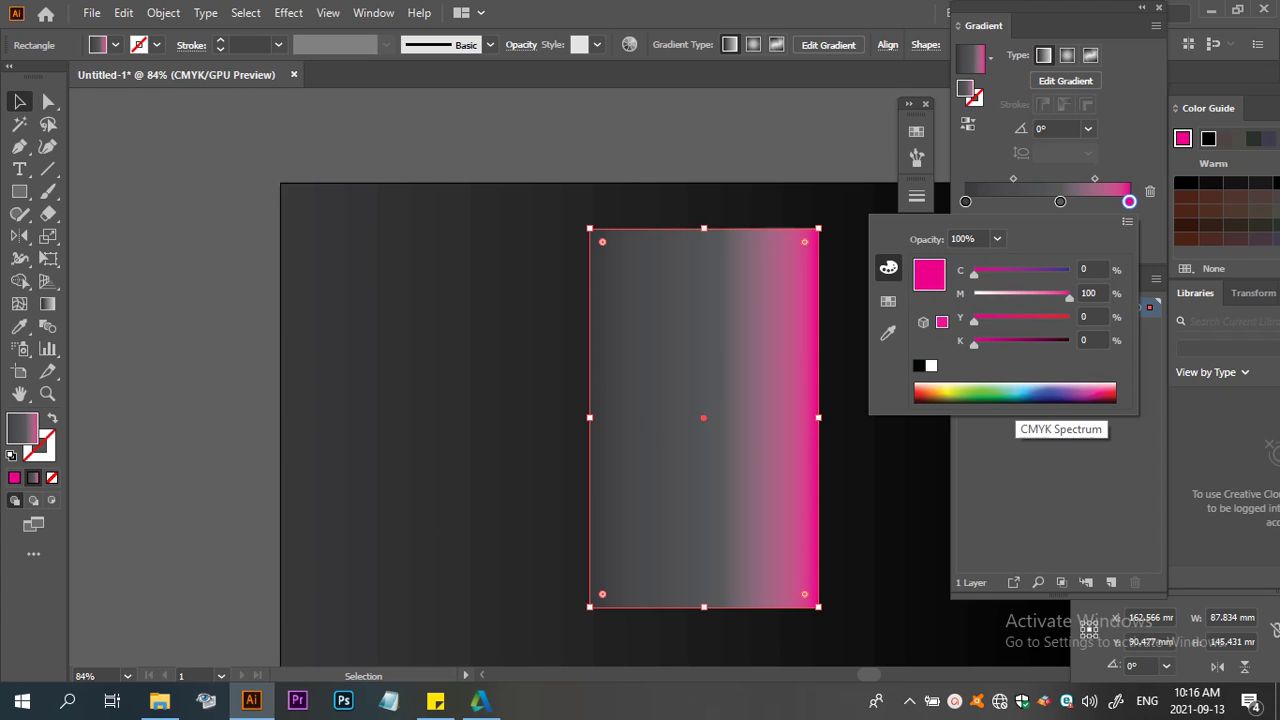
left_click(1012, 400)
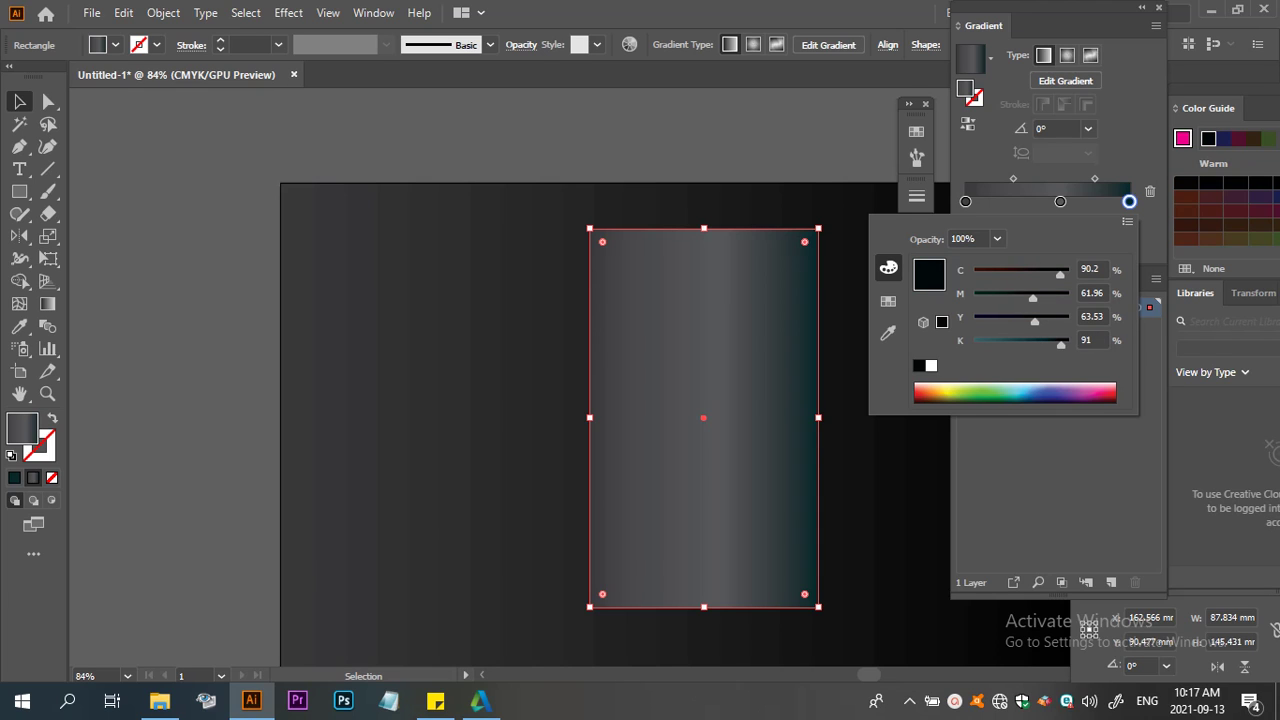
left_click_drag(1038, 345, 1058, 345)
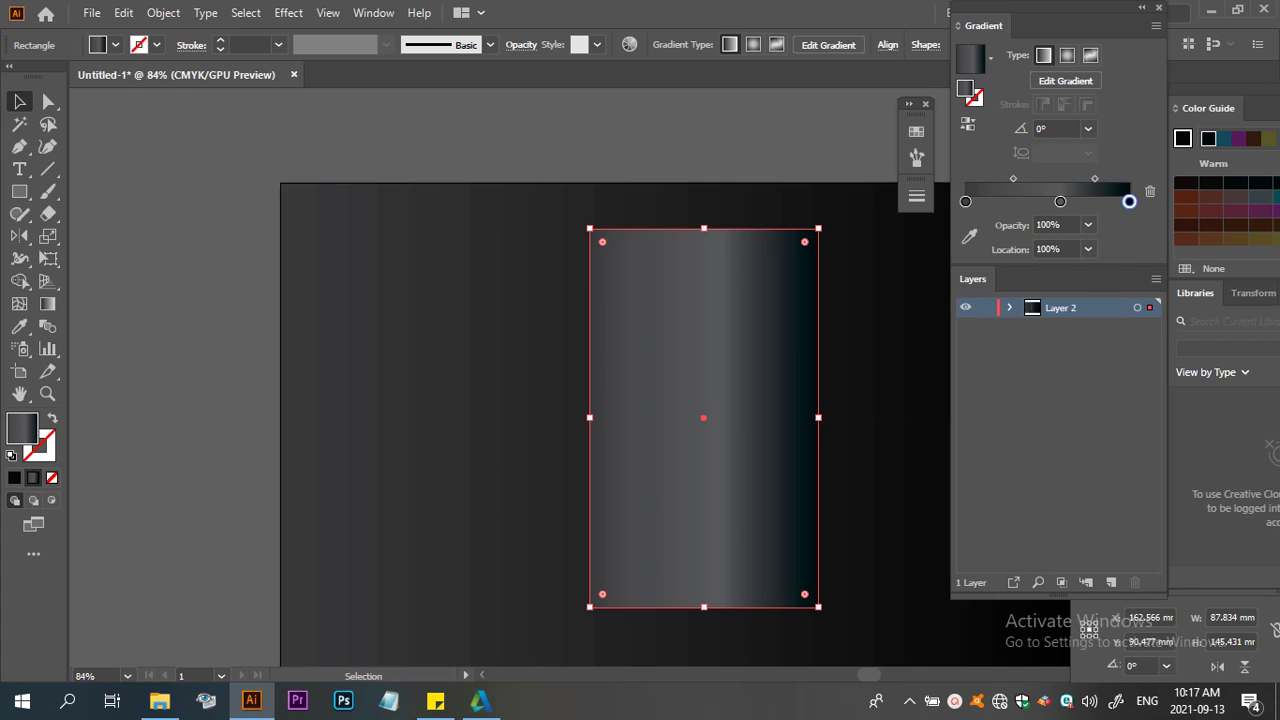
left_click_drag(1060, 201, 1020, 201)
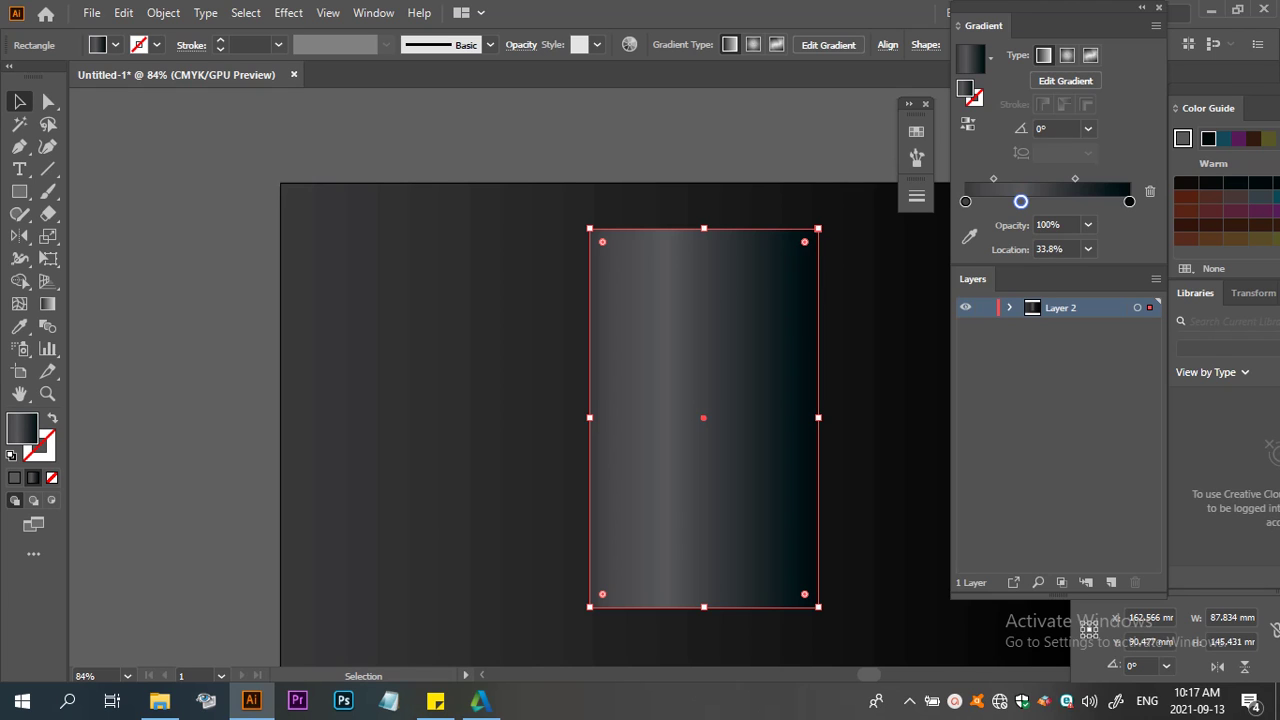
mouse_move(804, 241)
left_mouse_down()
mouse_move(775, 271)
mouse_move(795, 251)
mouse_move(788, 259)
left_mouse_up()
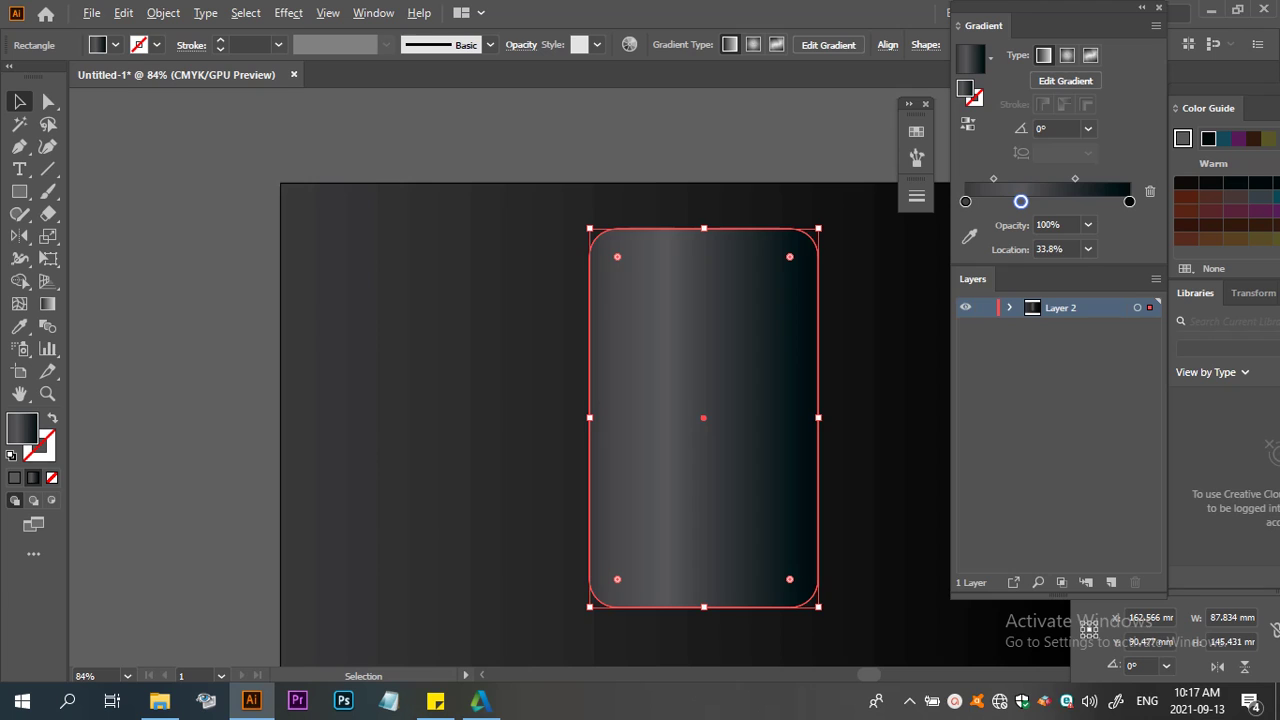
Place a white-filled copy of the rounded rectangle over the phone body
left_click_drag(718, 300, 577, 288)
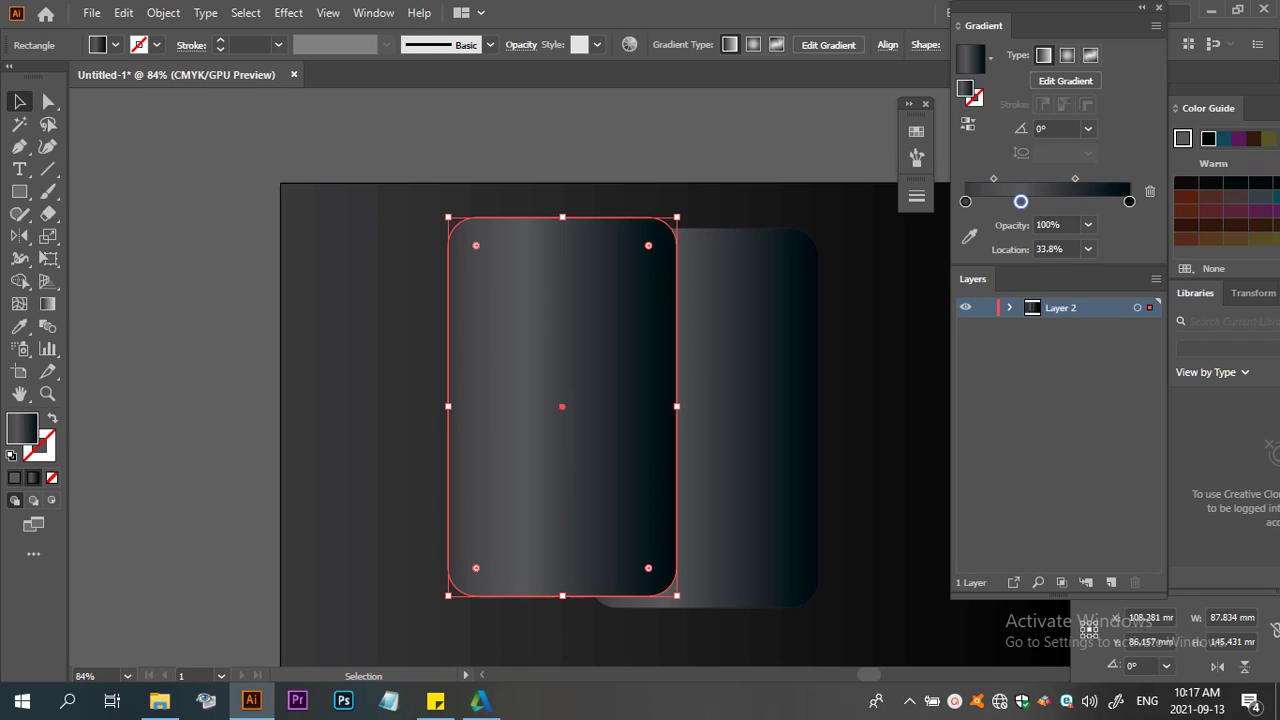
key("d")
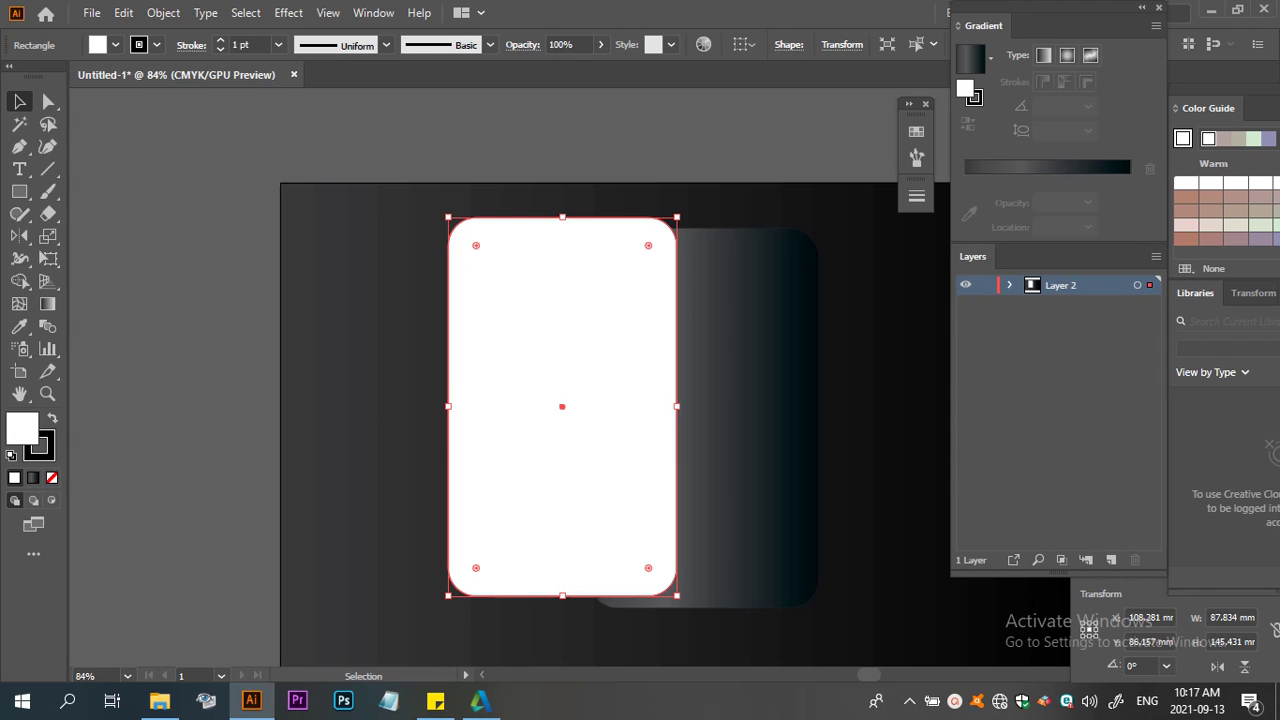
left_click_drag(592, 268, 714, 306)
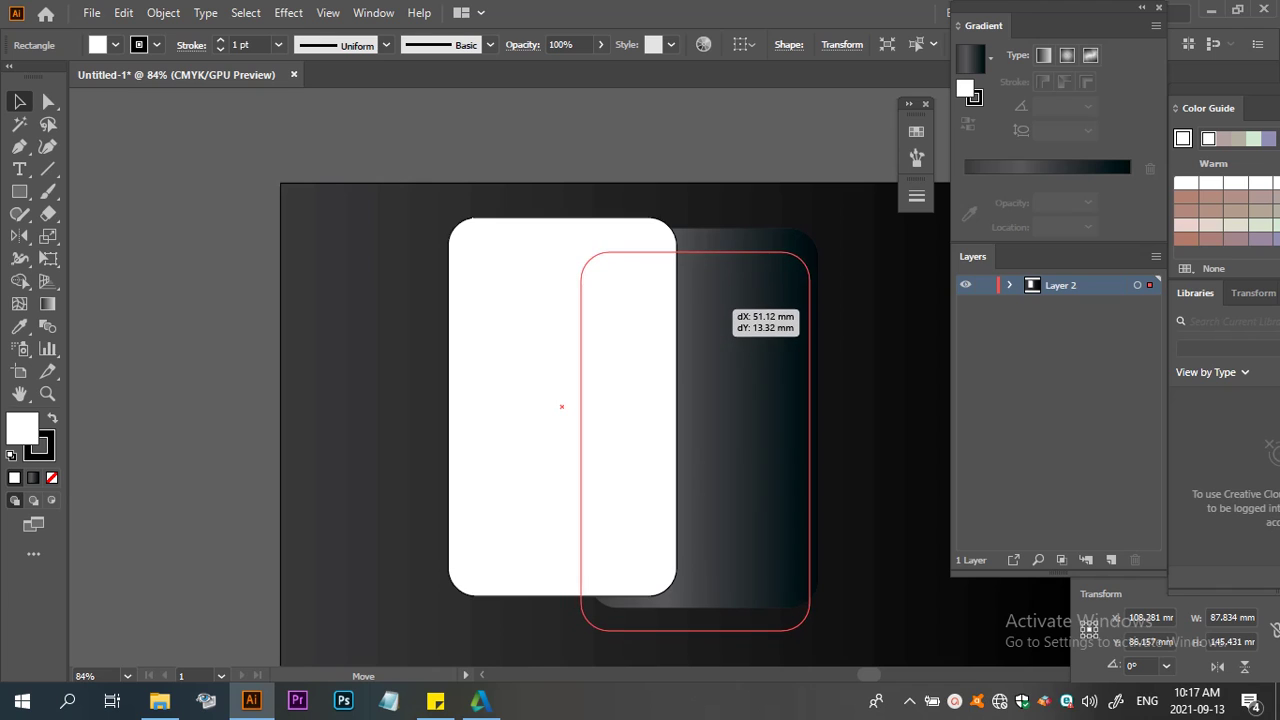
left_click_drag(714, 306, 719, 292)
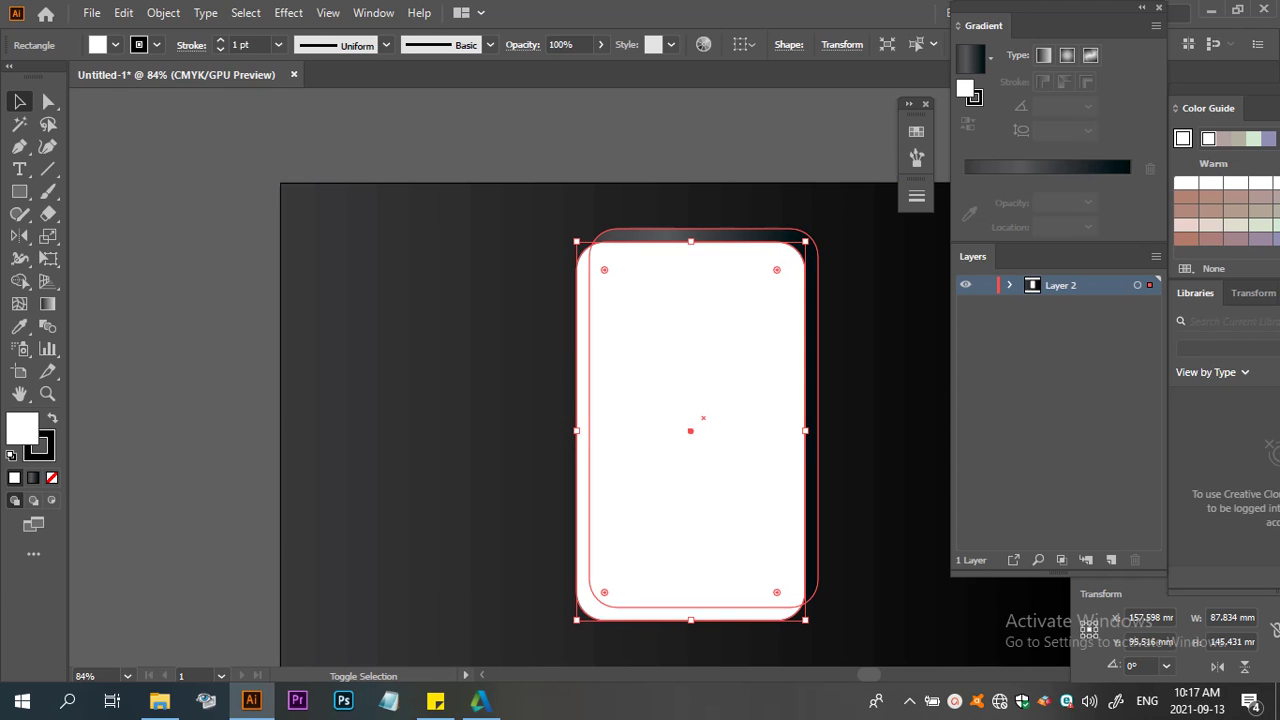
Scale and nudge the white screen to about 79.5 × 126.8 mm, leaving a deeper bottom border
left_click_drag(806, 241, 792, 264)
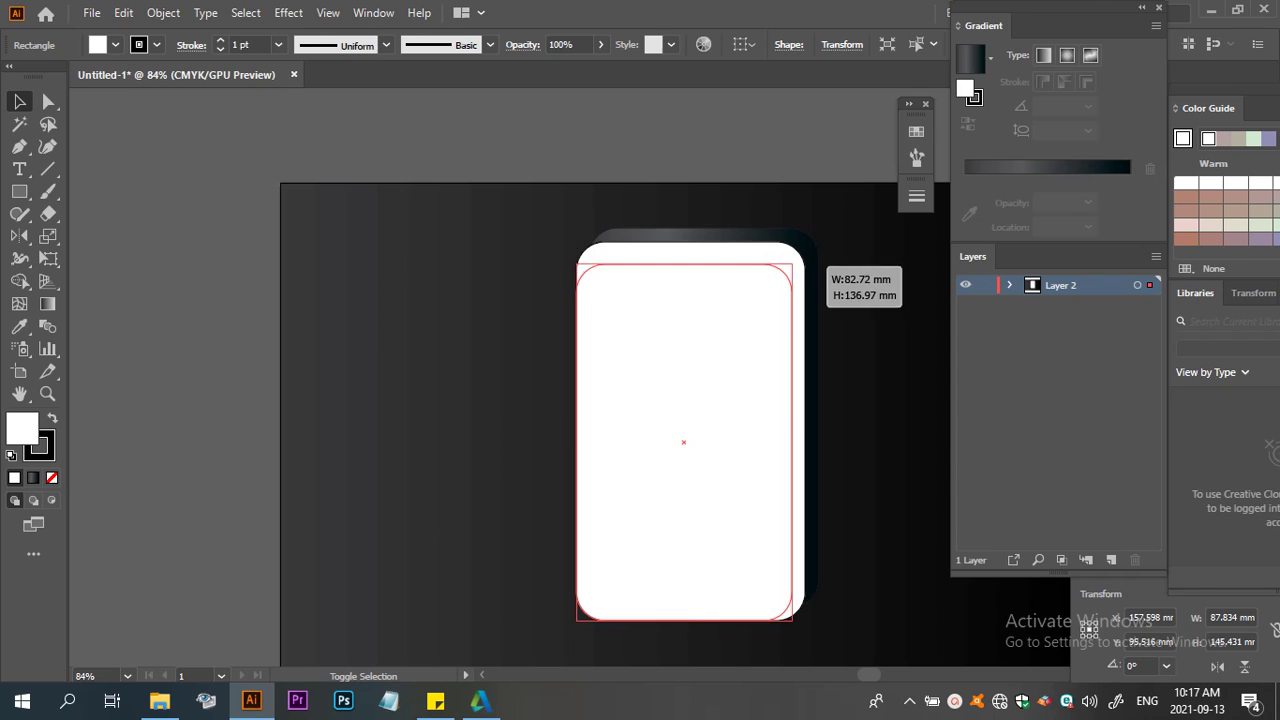
left_click_drag(681, 442, 703, 417)
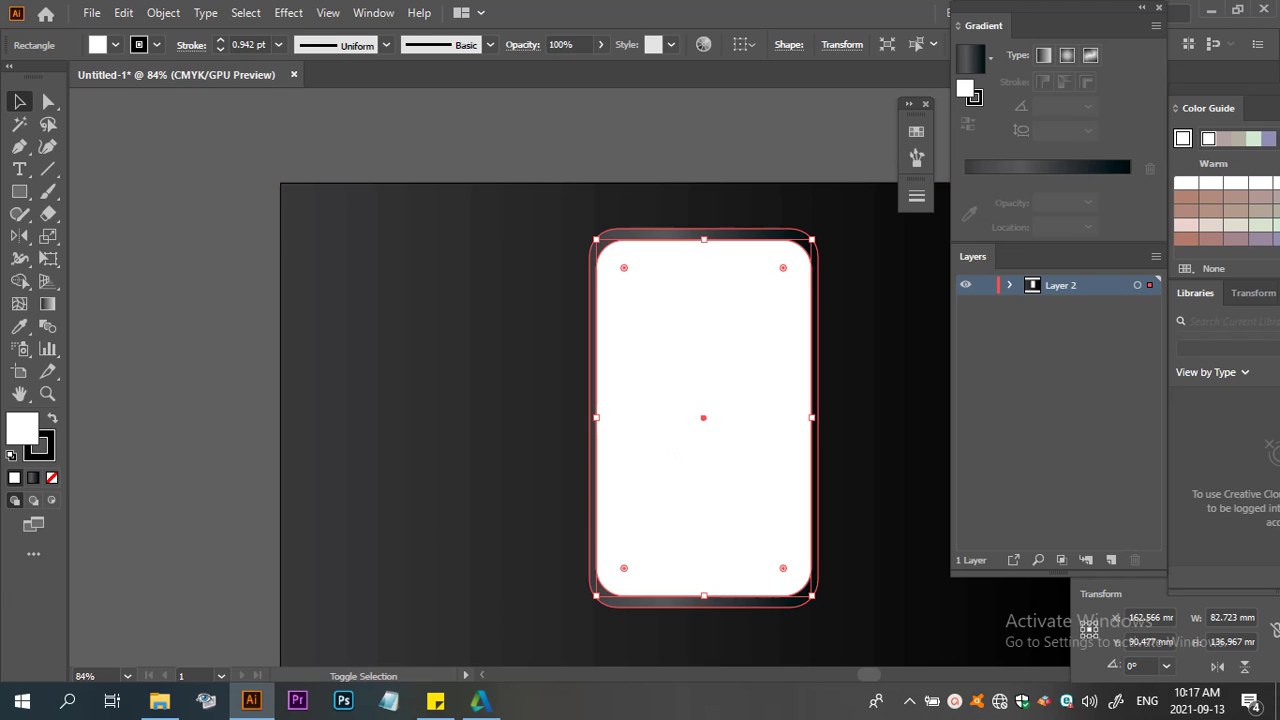
left_click_drag(811, 596, 804, 583)
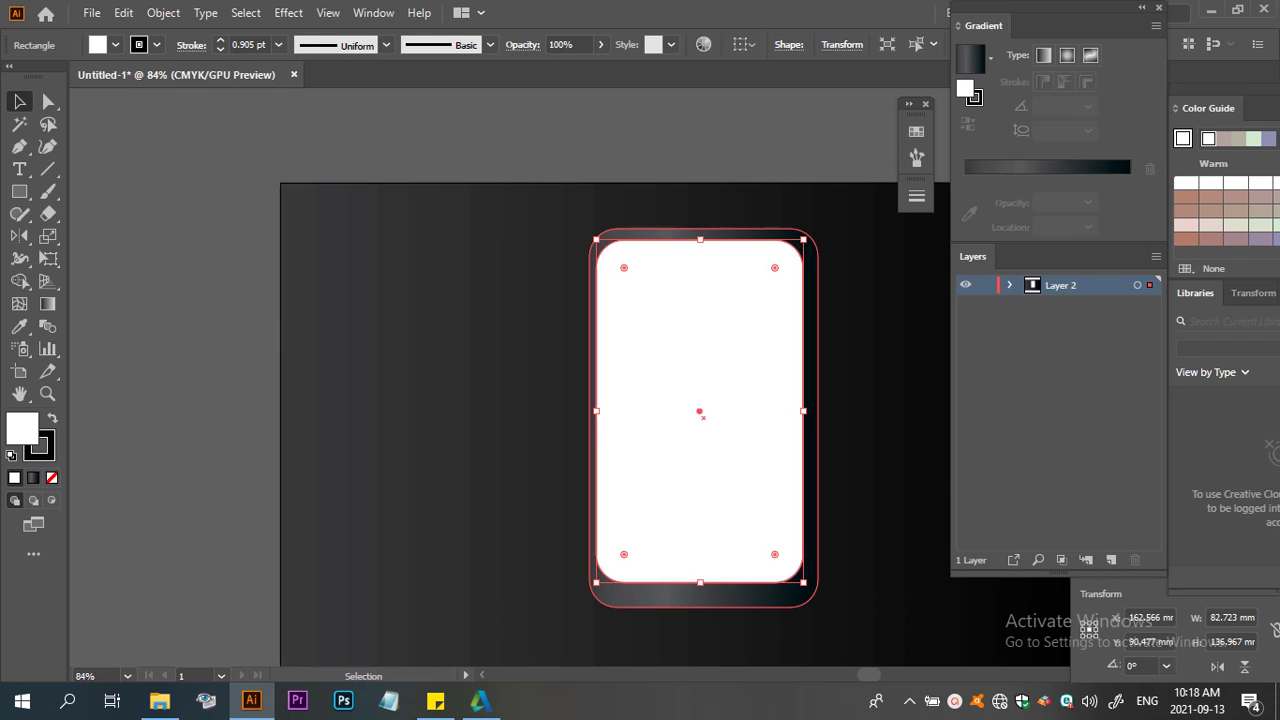
key("Right")
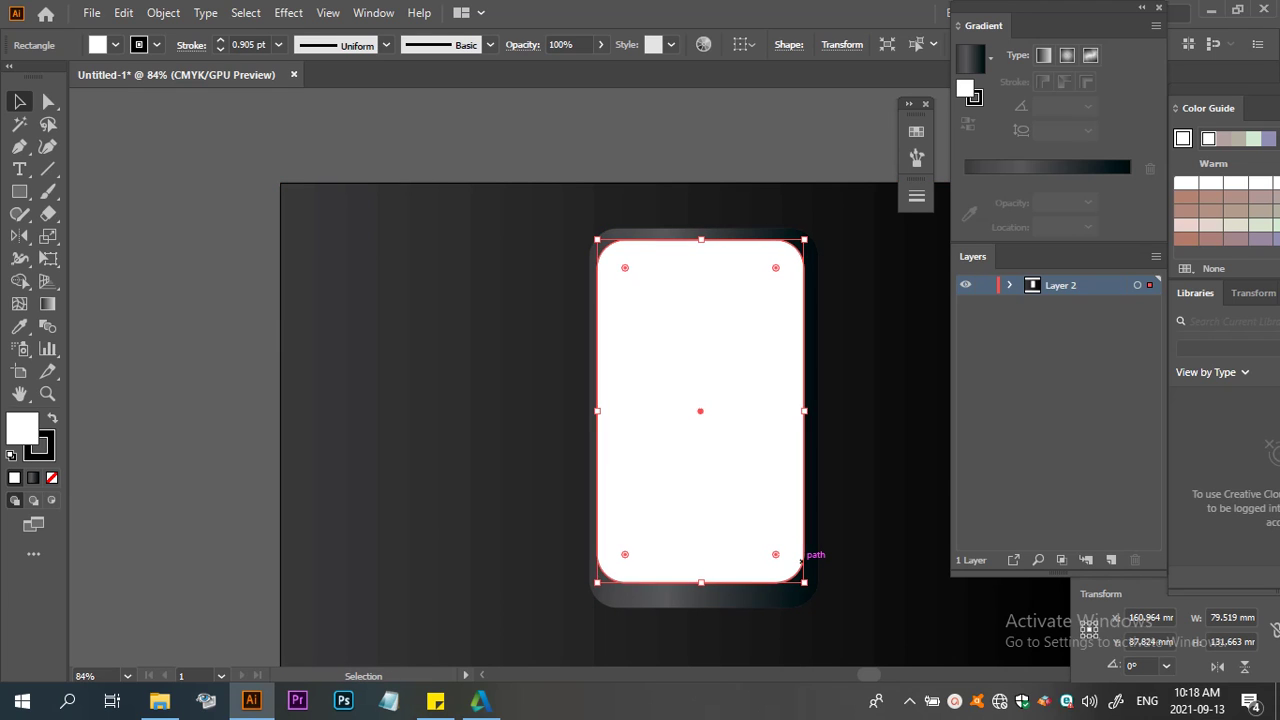
key("Right")
key("Down")
key("Down")
key("Down")
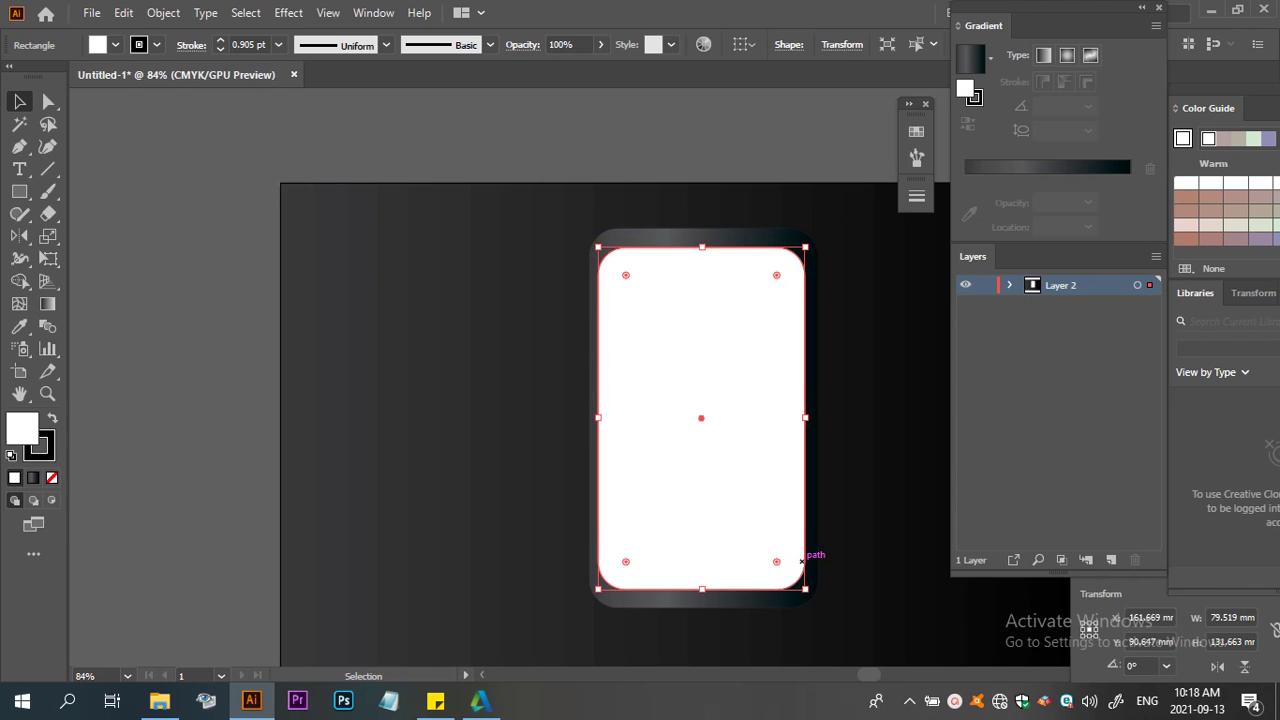
key("Up")
key("Up")
key("Up")
key("Up")
key("Up")
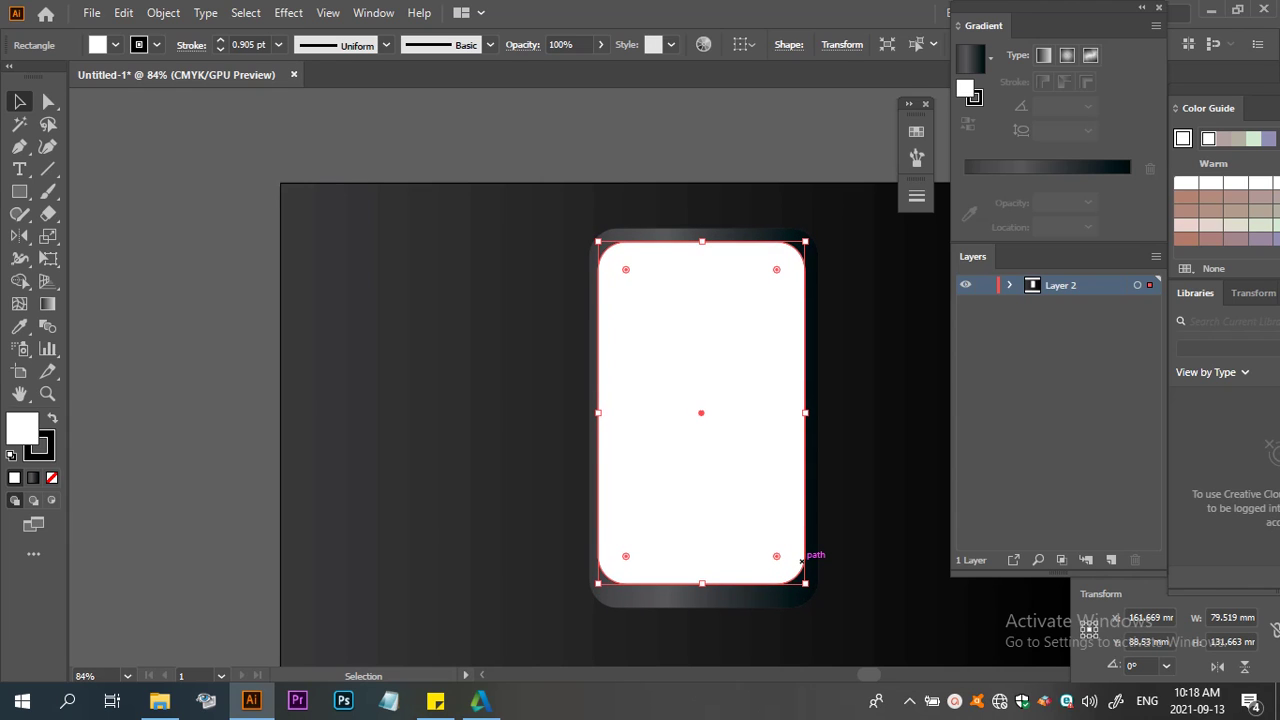
key("Up")
key("Up")
key("Up")
key("Up")
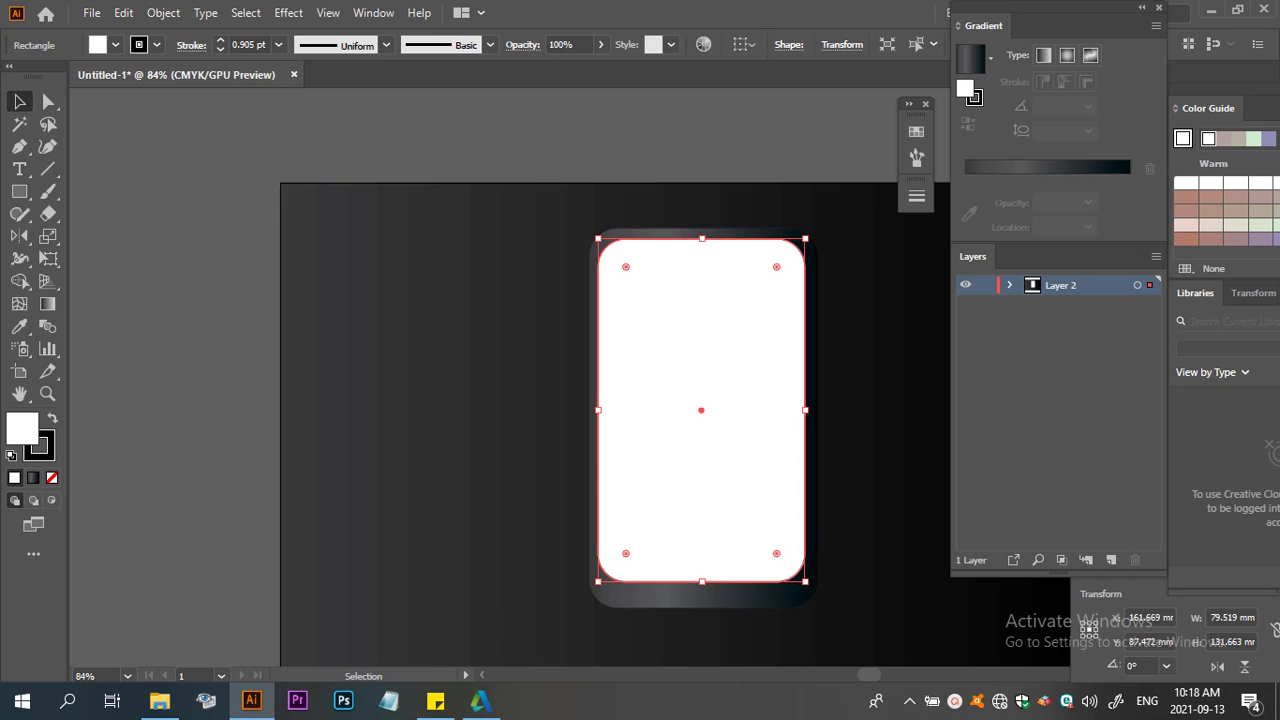
left_click_drag(702, 581, 702, 568)
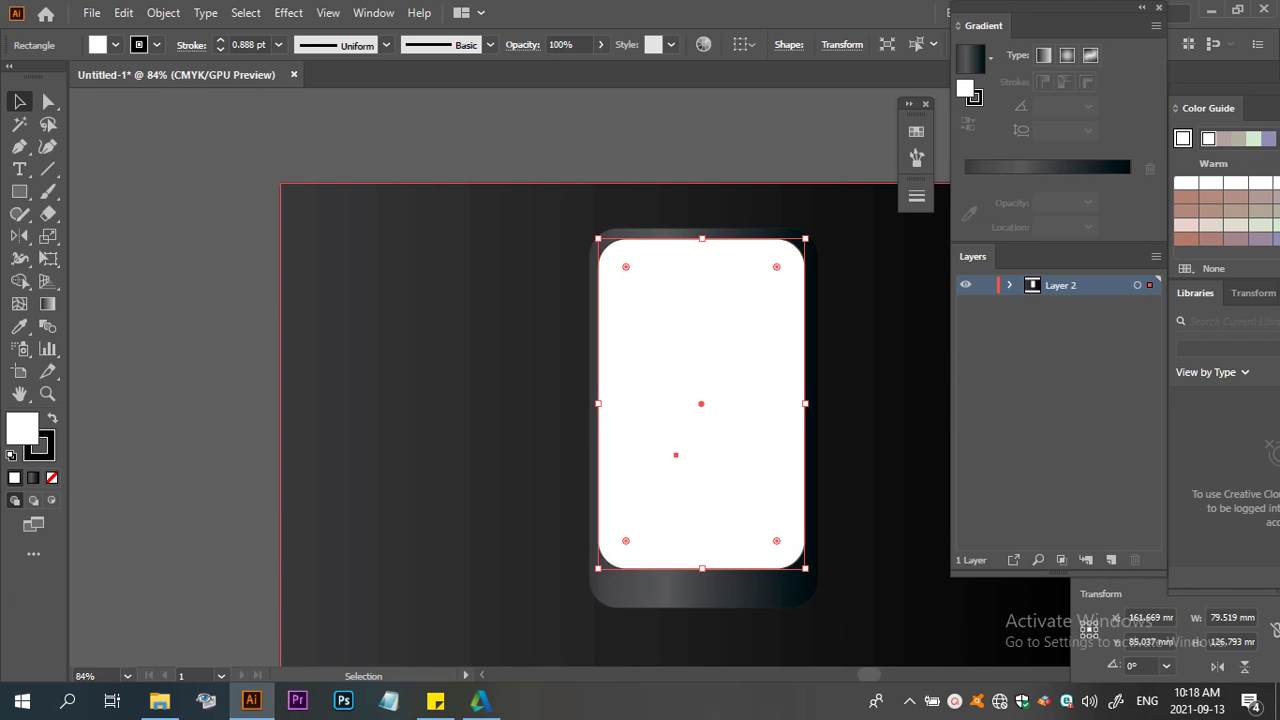
left_click(676, 455)
left_click(676, 455)
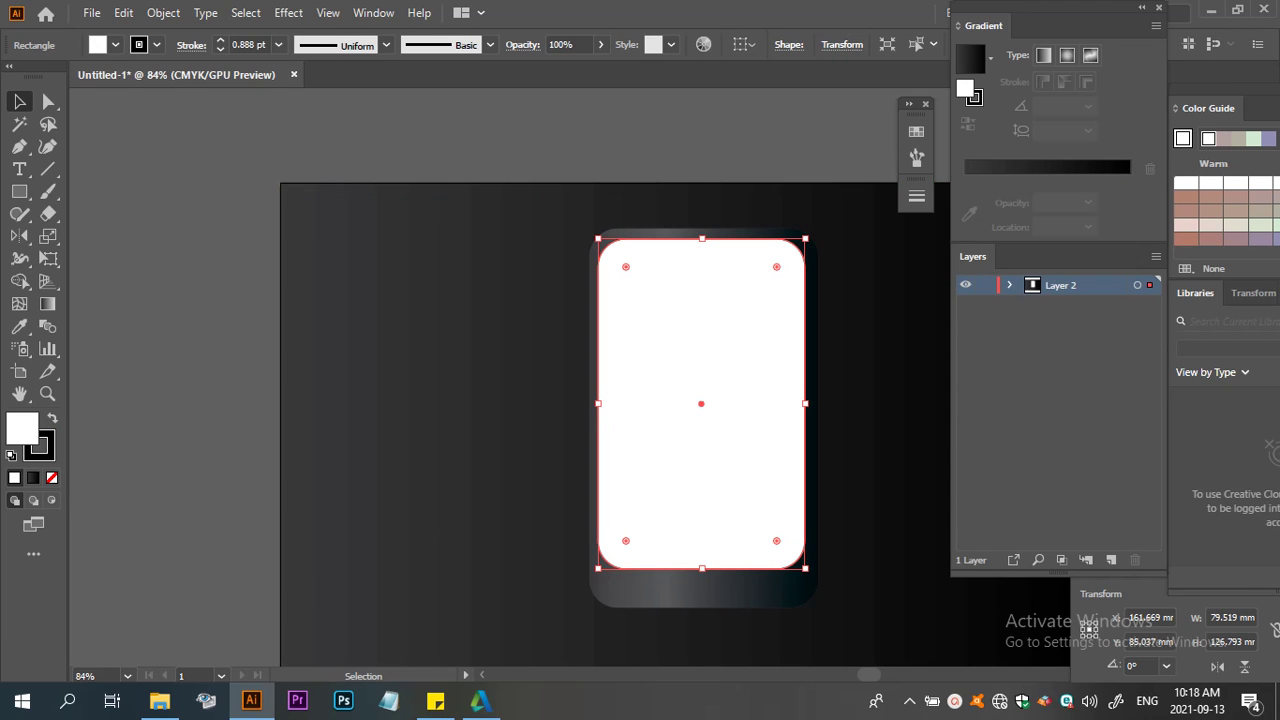
Fill the screen rectangle with a black linear gradient and add a middle stop at 50%
left_click(1044, 56)
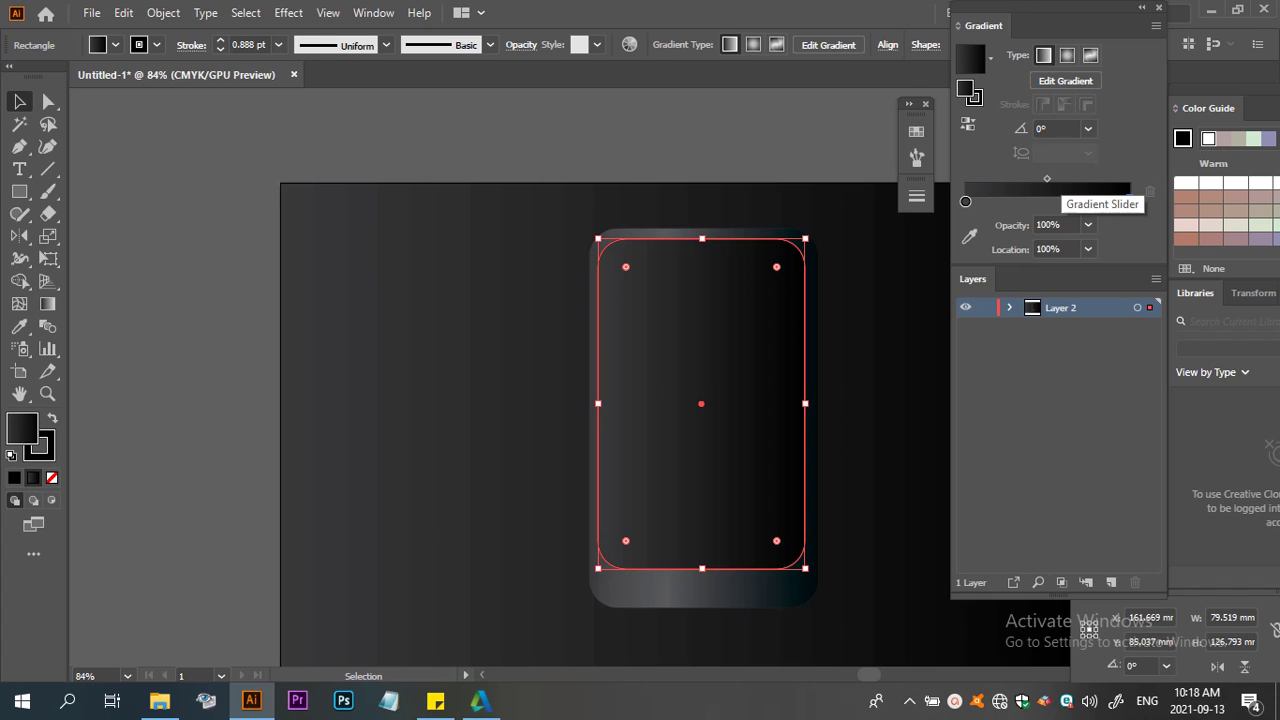
left_click(1047, 200)
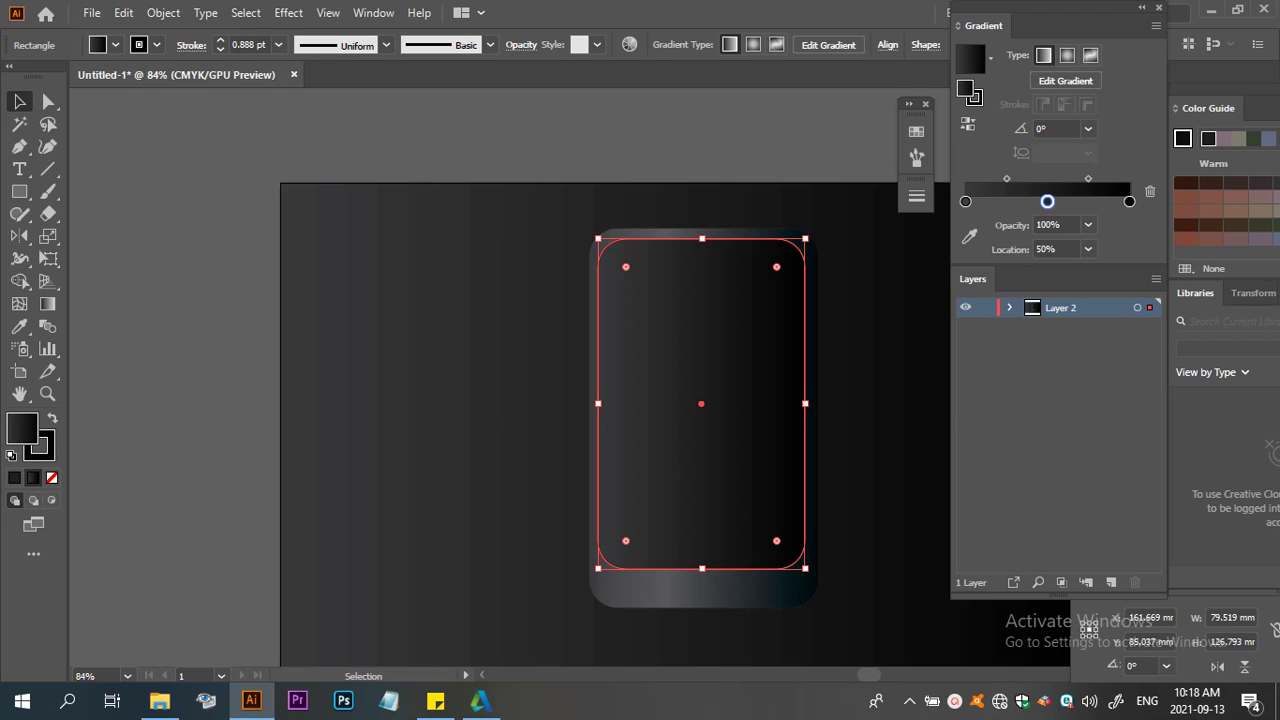
double_click(1047, 201)
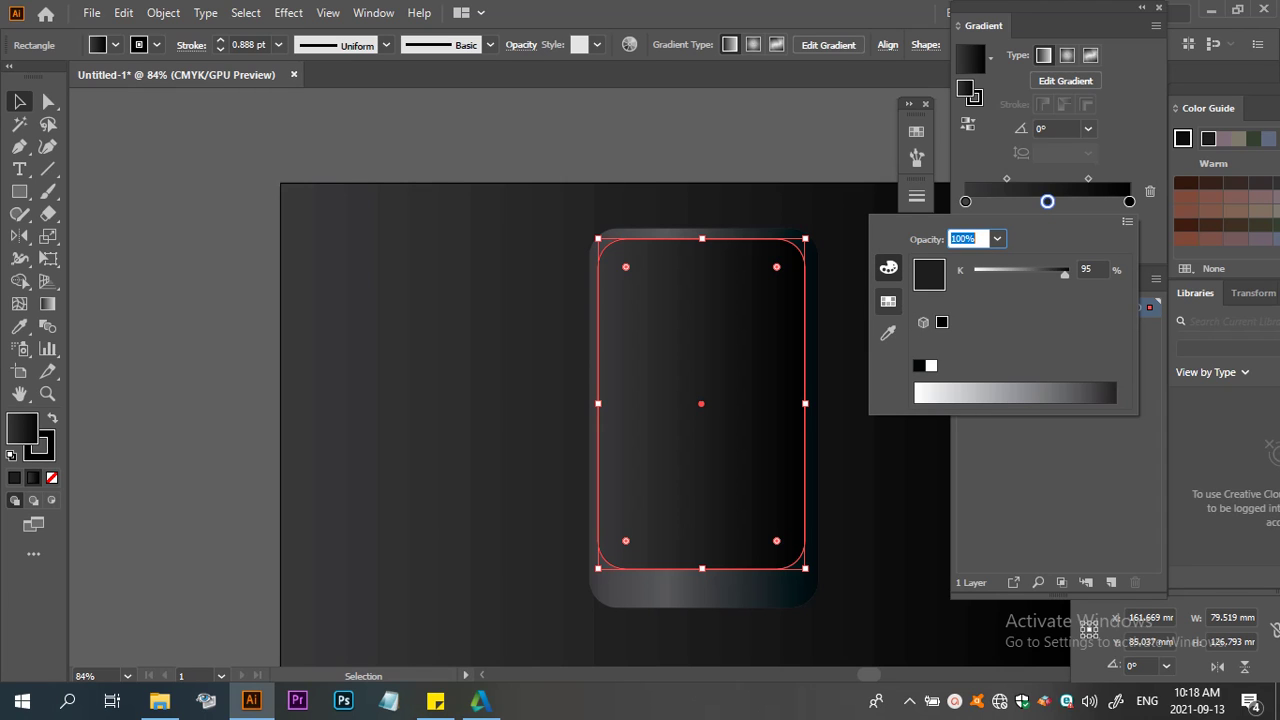
Set the screen gradient's middle stop to deep navy RGB 000125
left_click(888, 301)
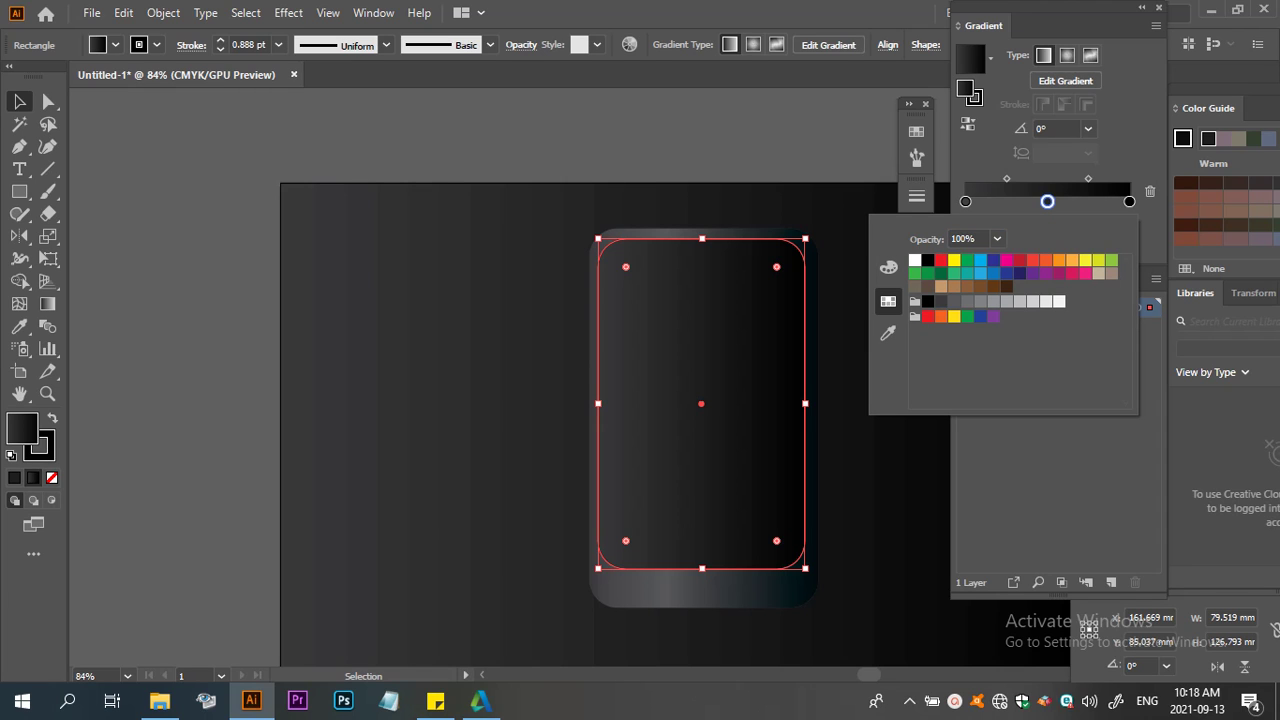
left_click(888, 267)
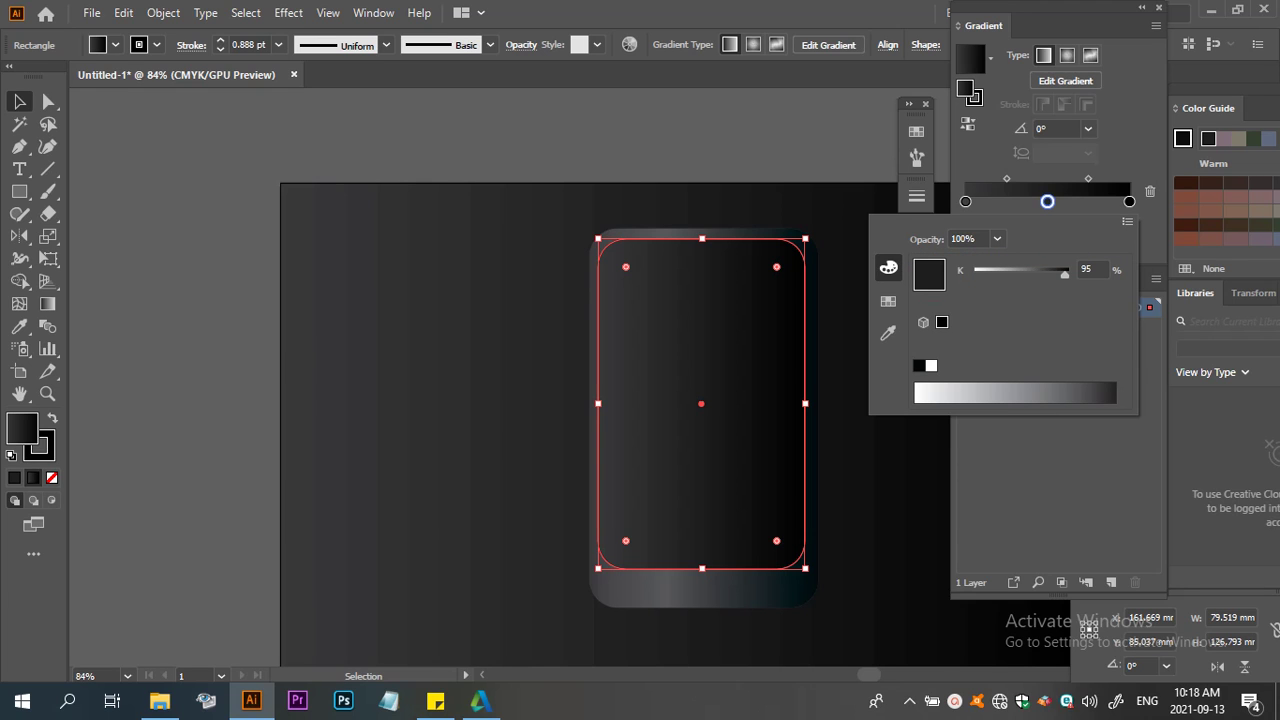
left_click(1127, 221)
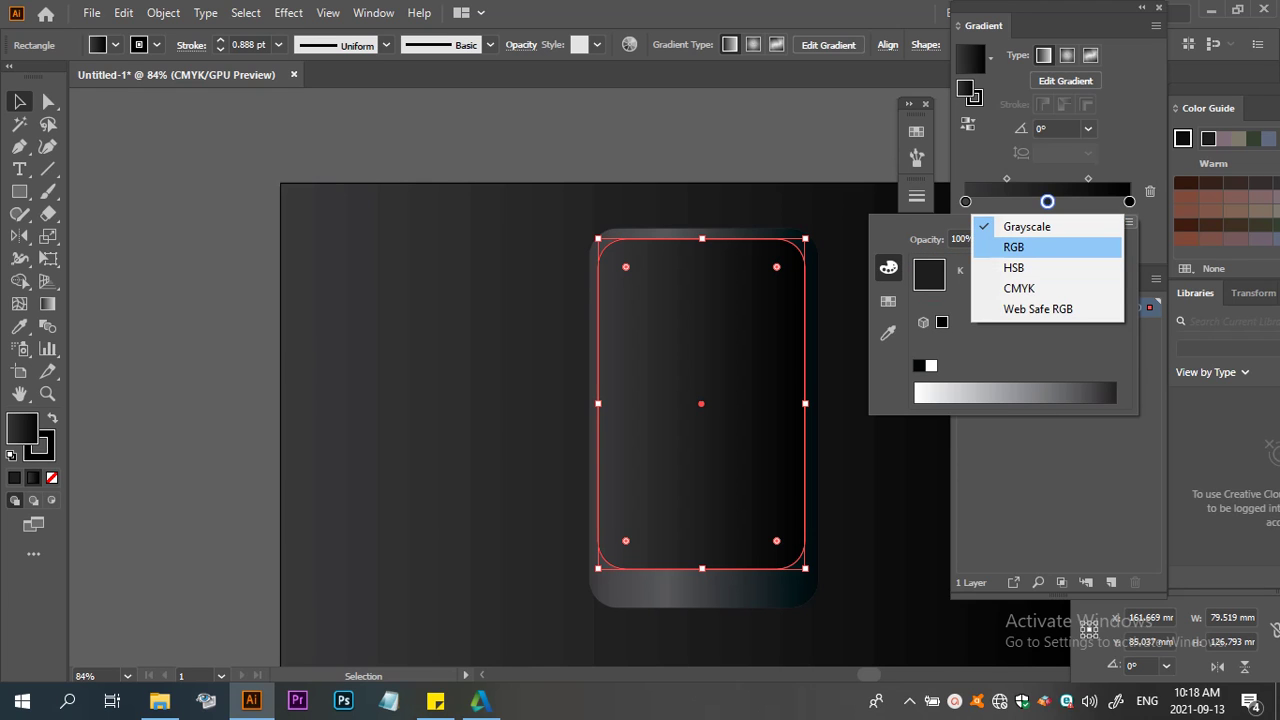
left_click(1013, 247)
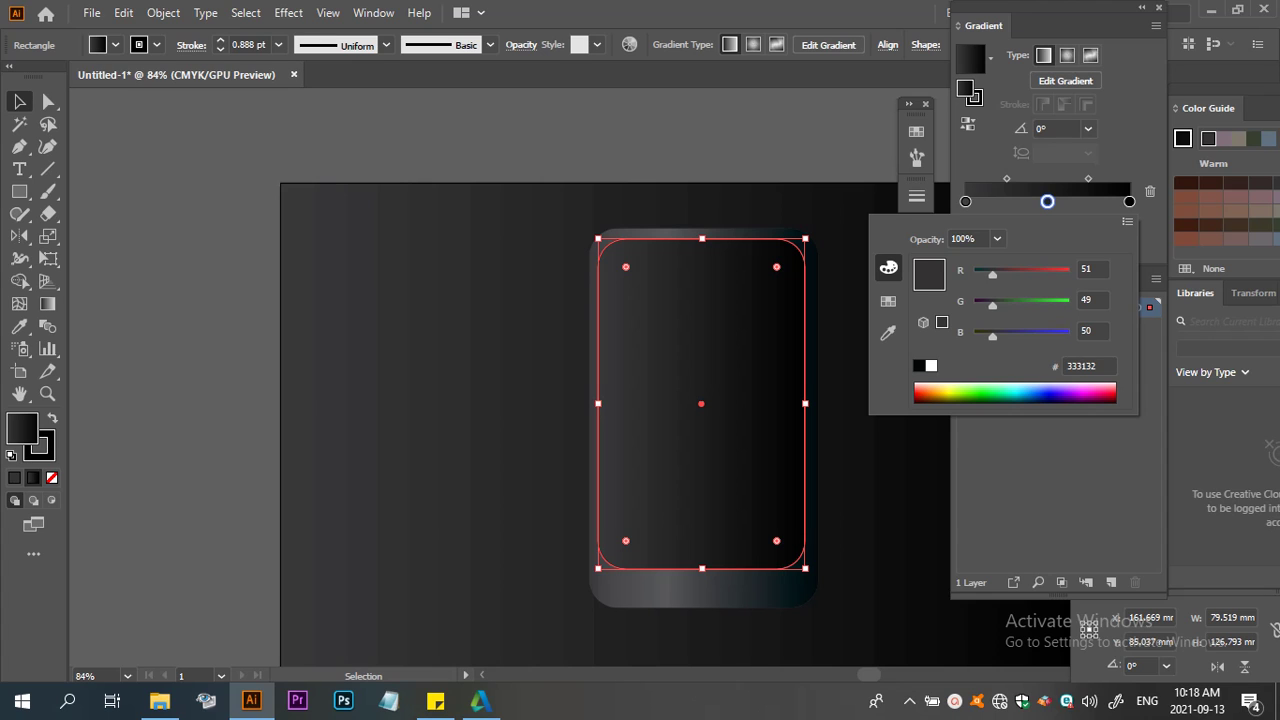
left_click_drag(992, 336, 1003, 336)
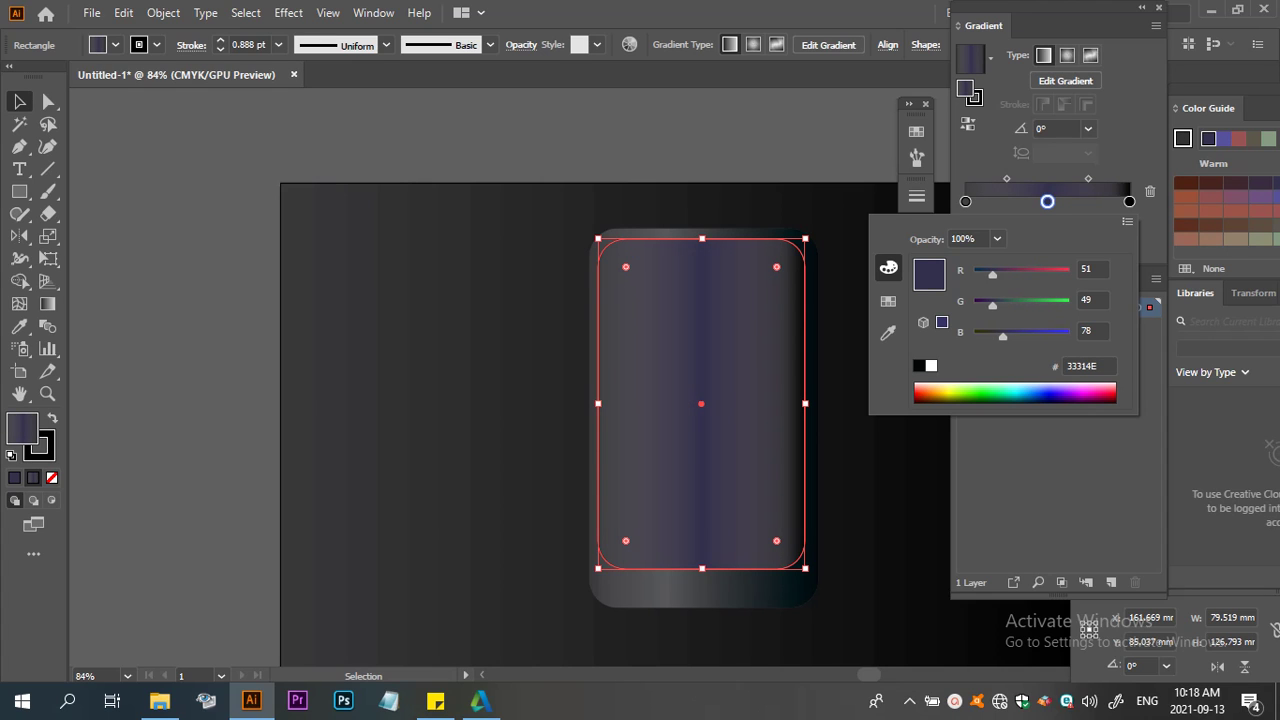
left_click(1050, 397)
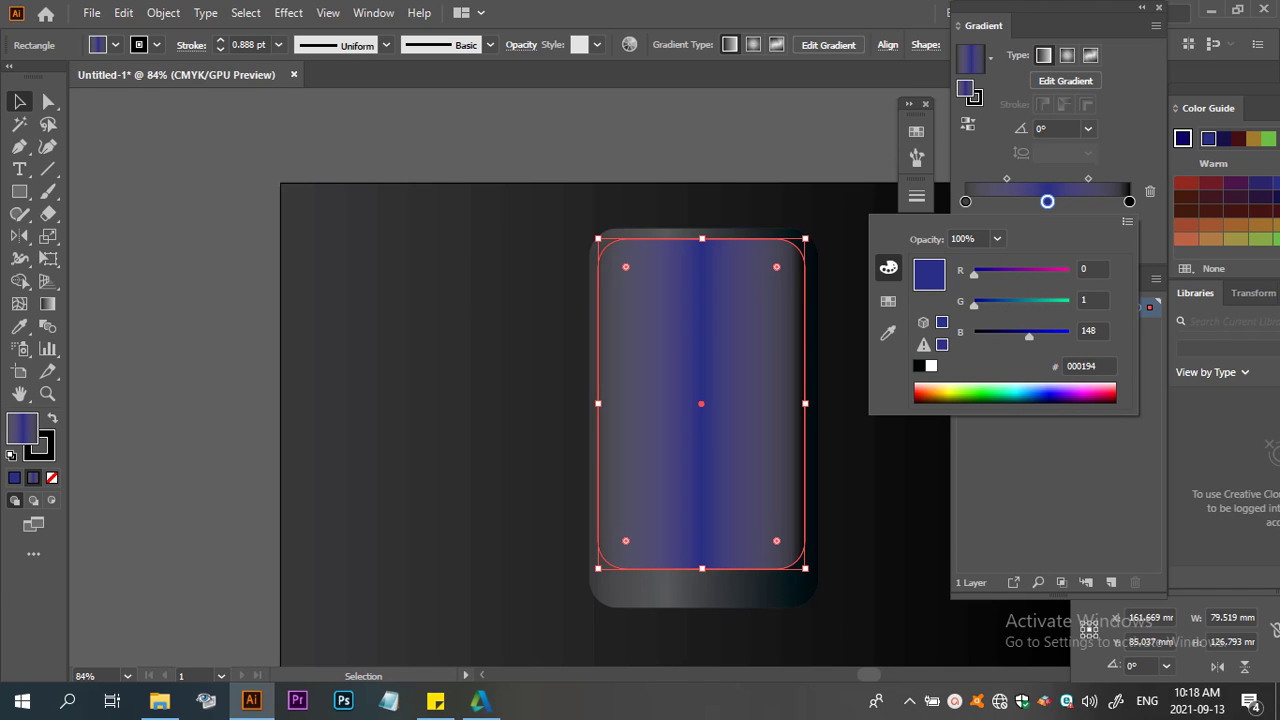
left_click_drag(1029, 335, 988, 335)
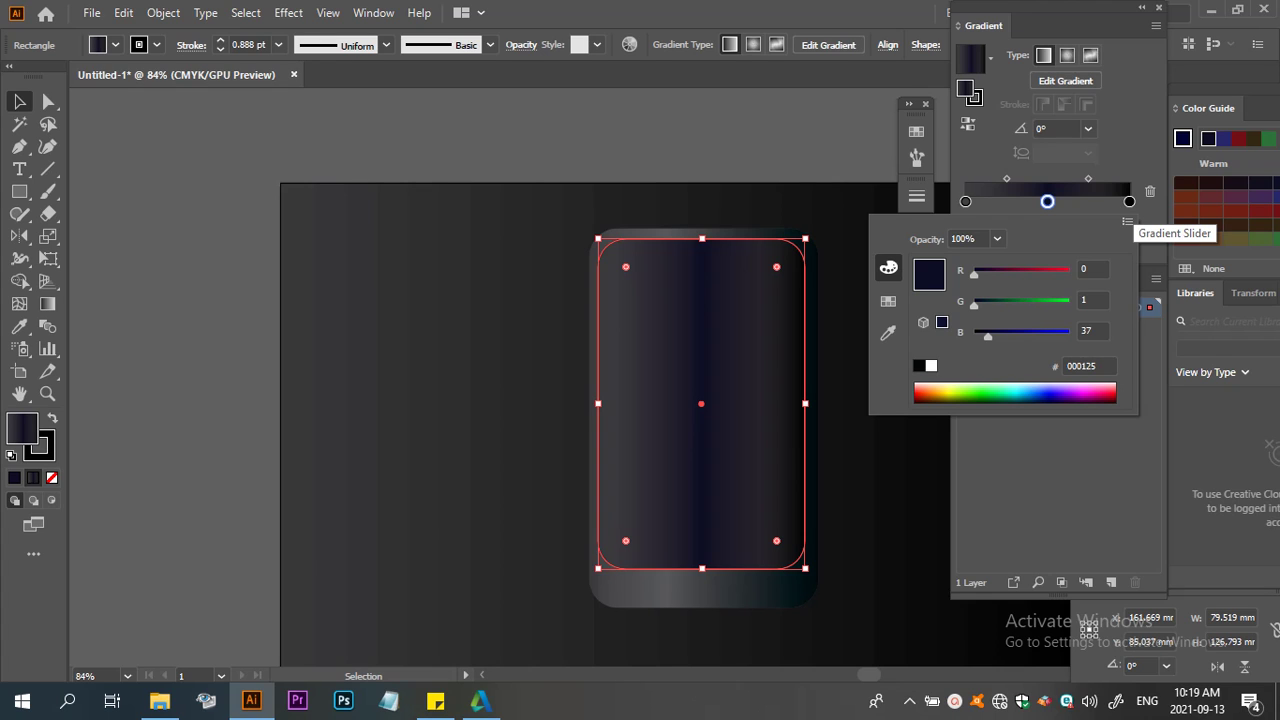
key("Escape")
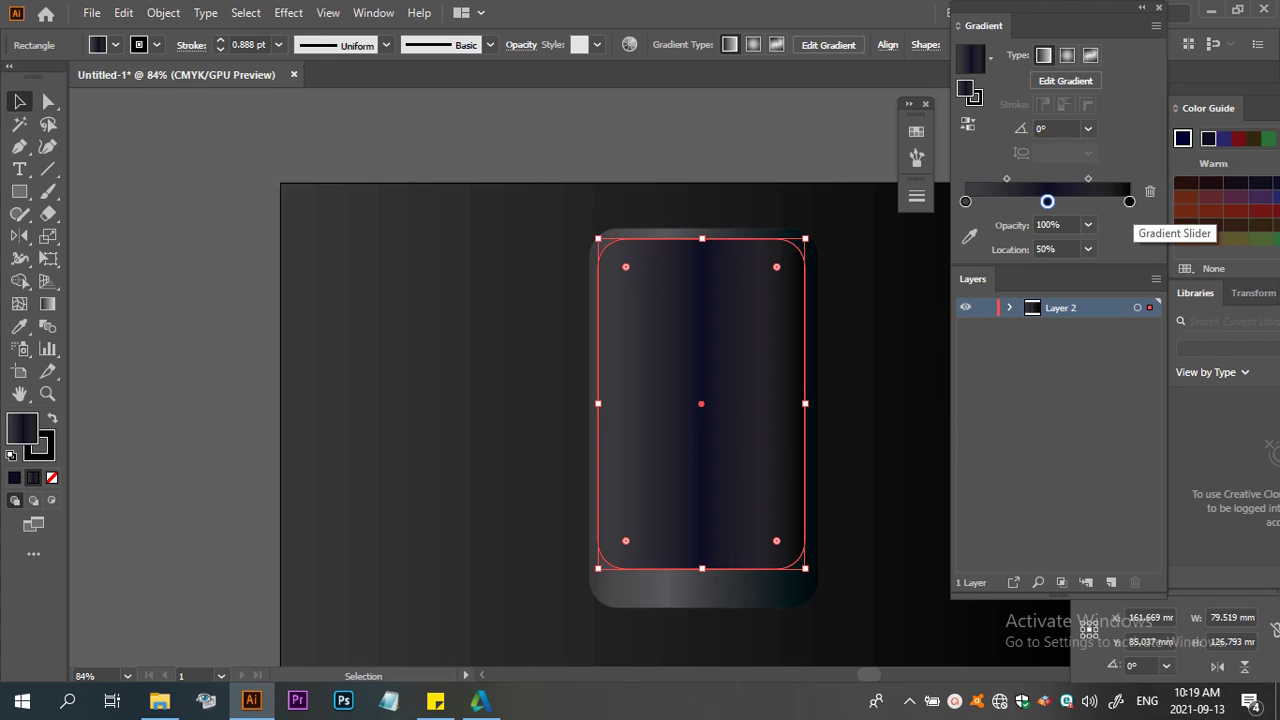
left_click(1129, 201)
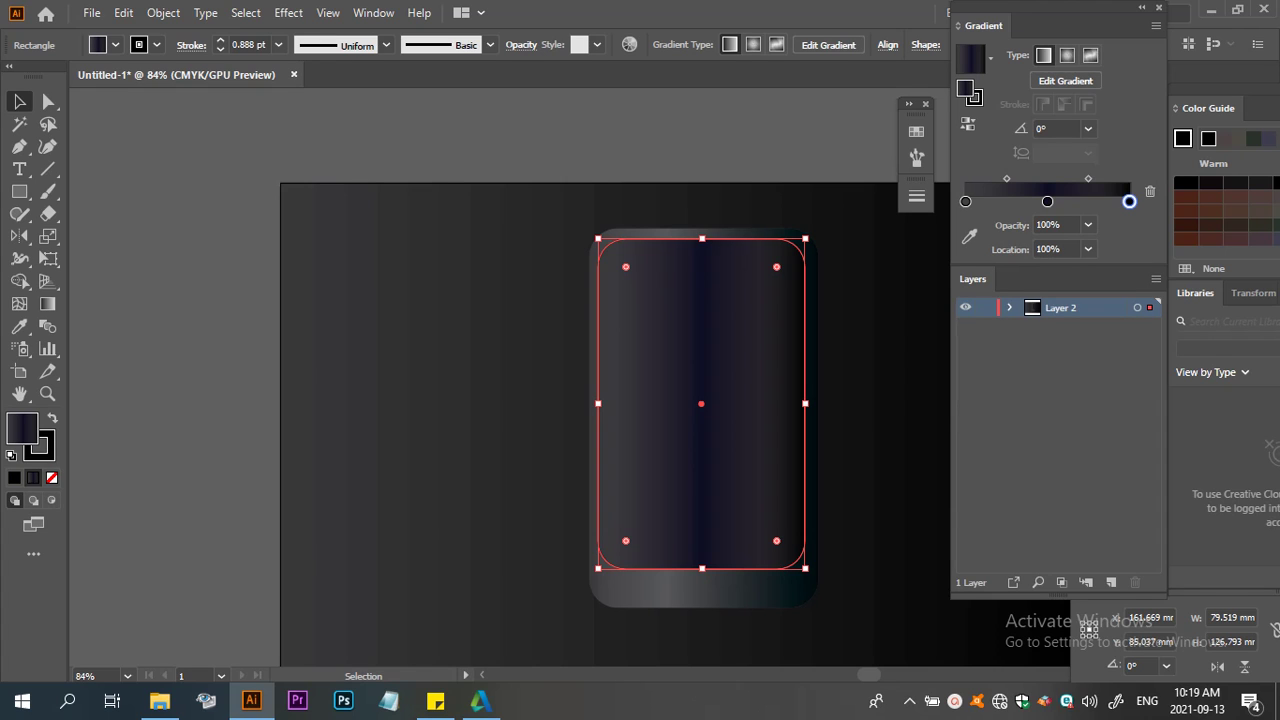
Change the screen gradient's right stop to dark brown RGB 3F2300
double_click(1129, 201)
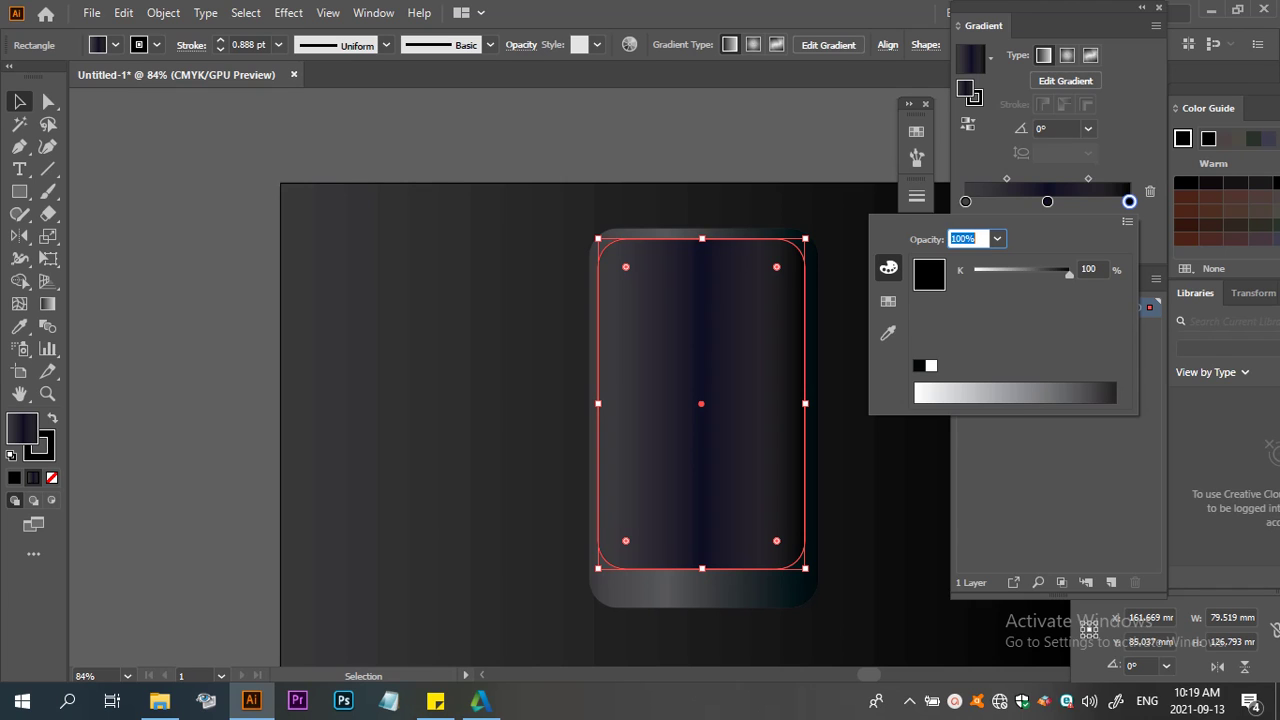
left_click(1127, 221)
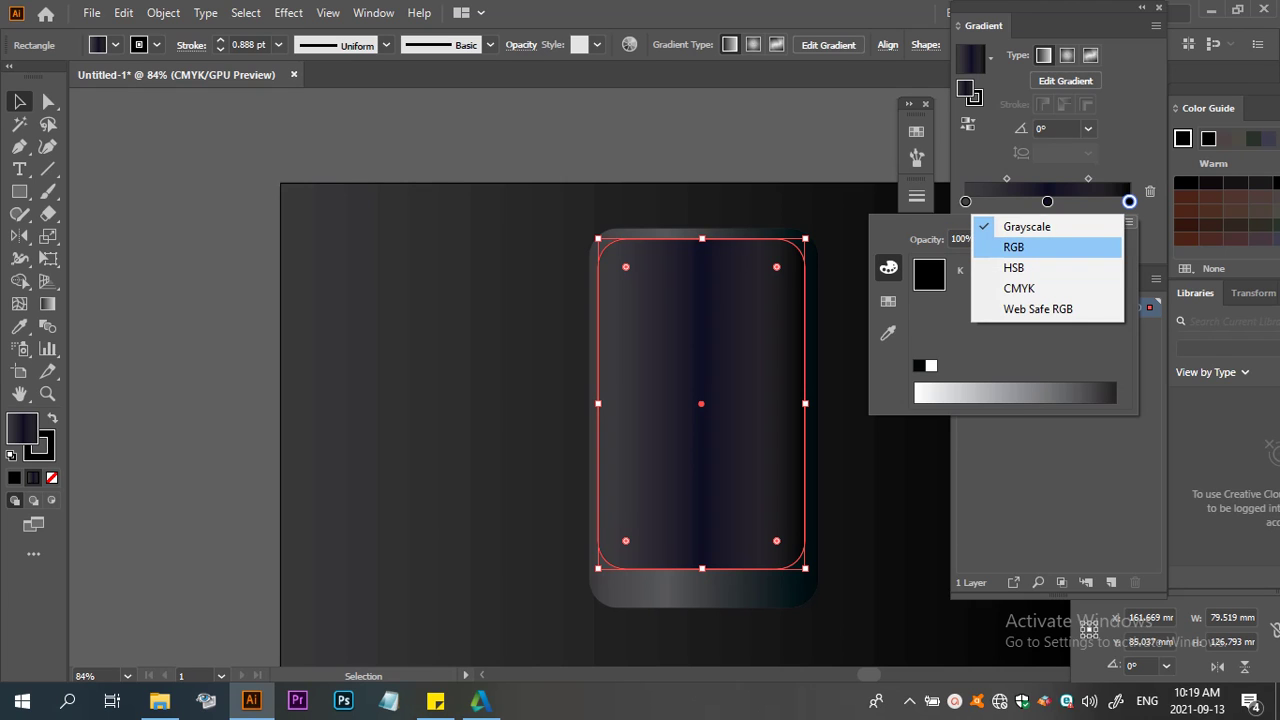
left_click(1013, 247)
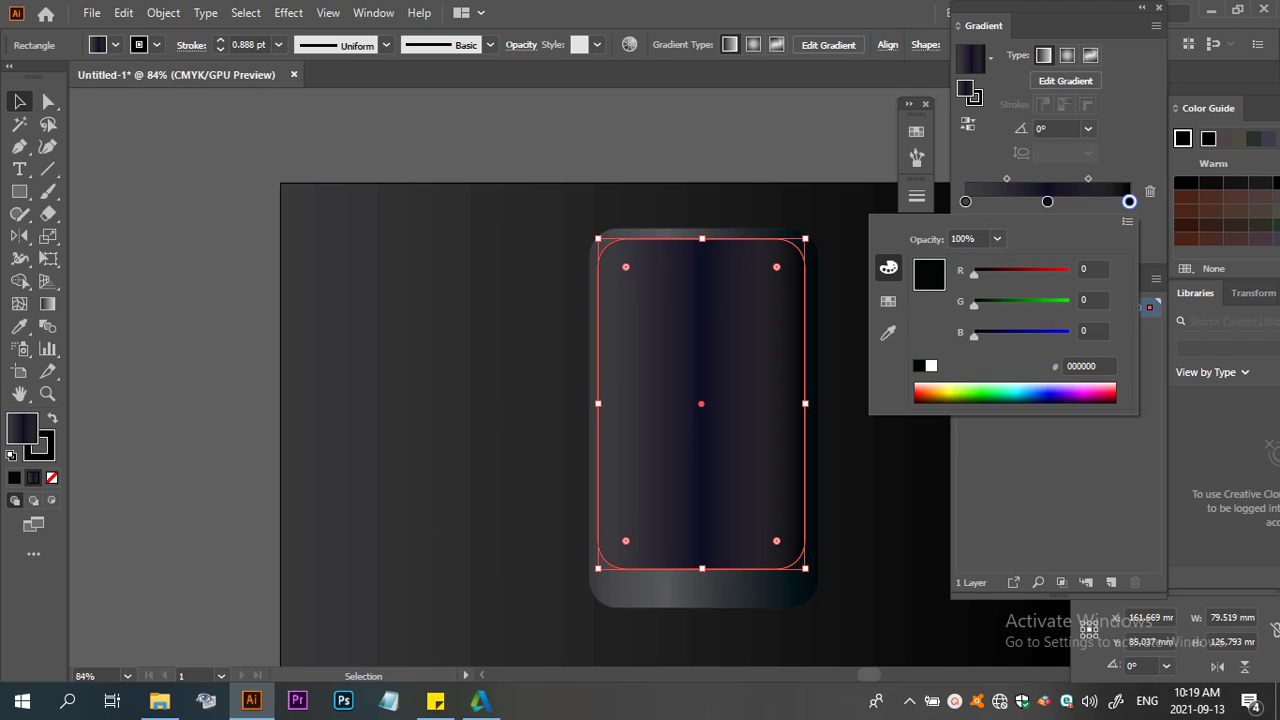
left_click_drag(974, 336, 1012, 336)
left_click(938, 399)
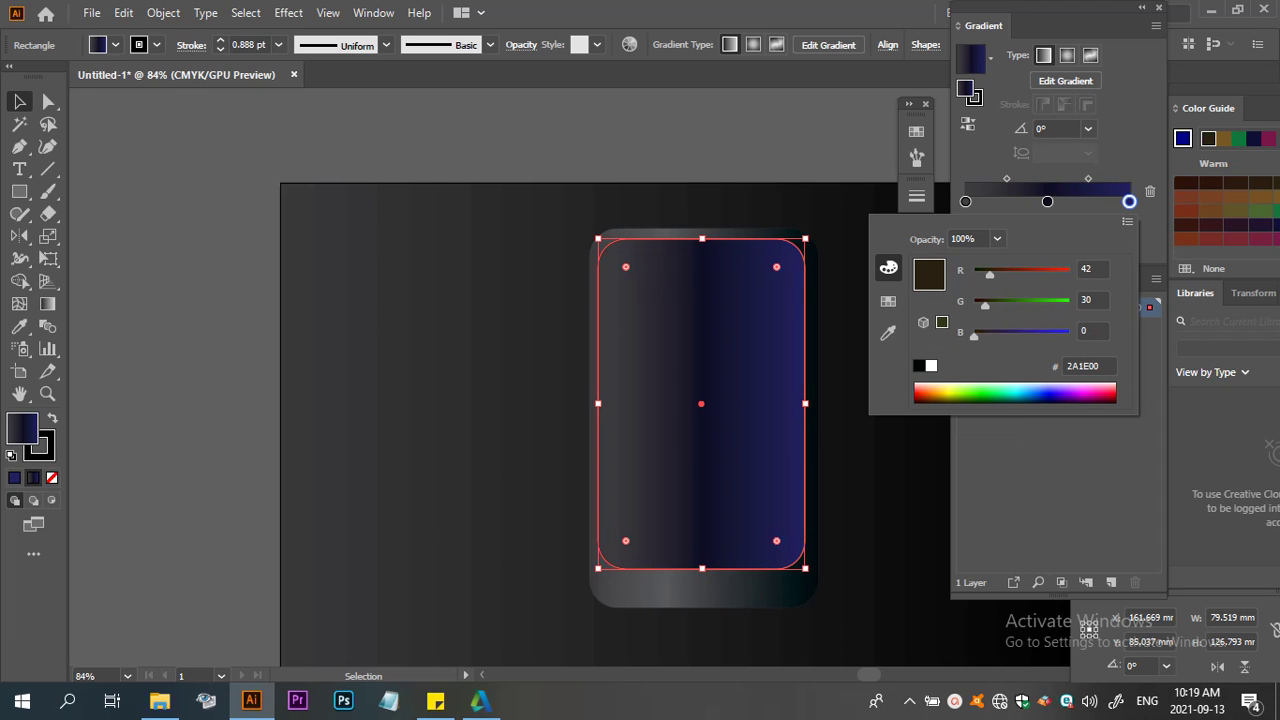
left_click(932, 396)
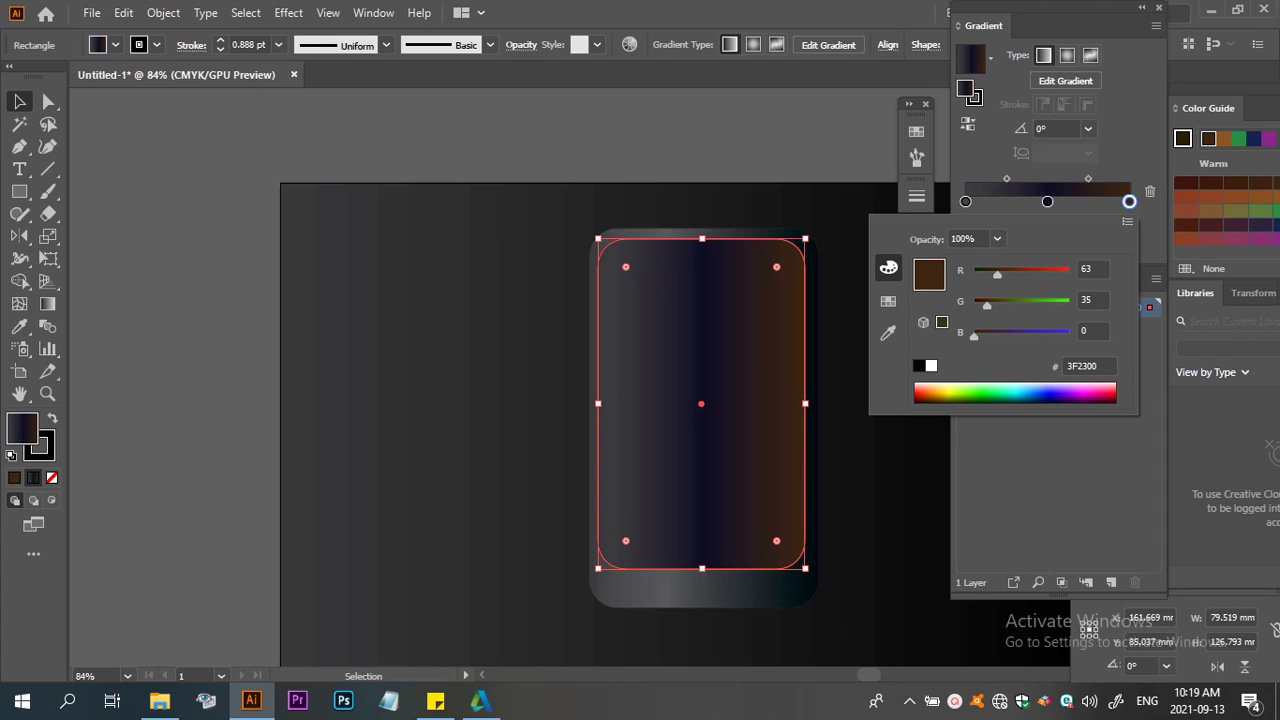
key("Escape")
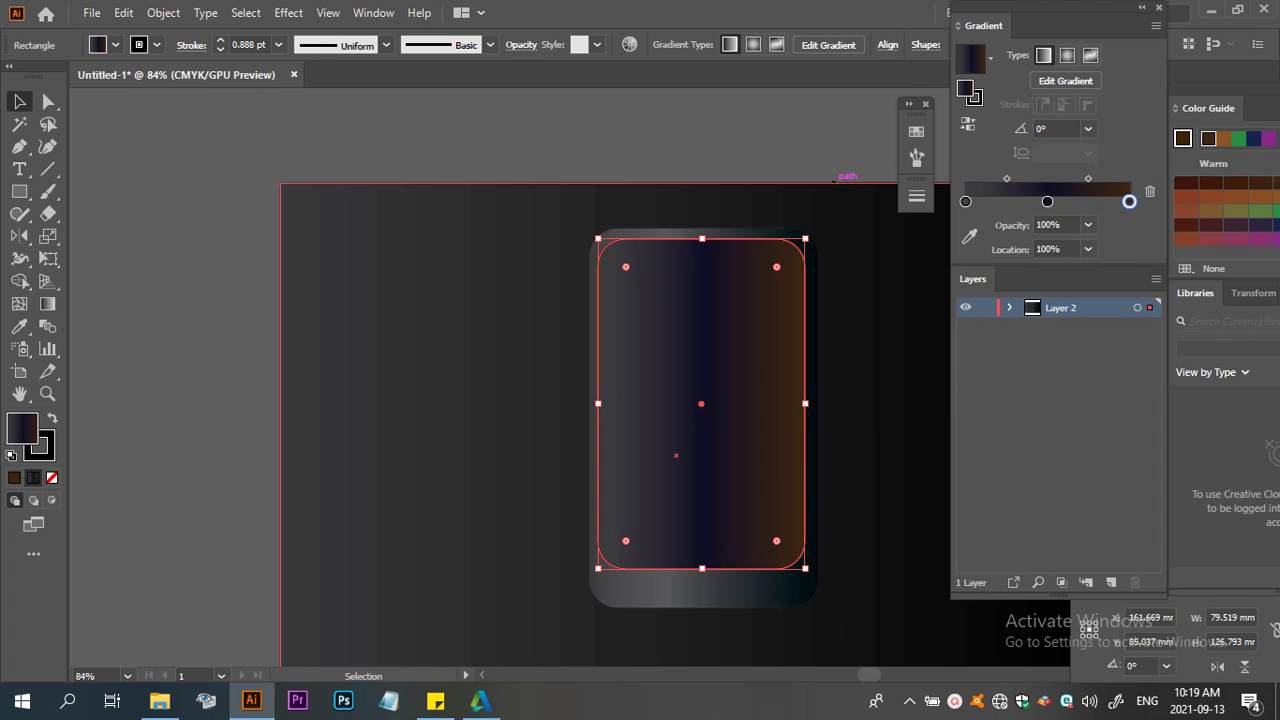
key("ctrl+shift+a")
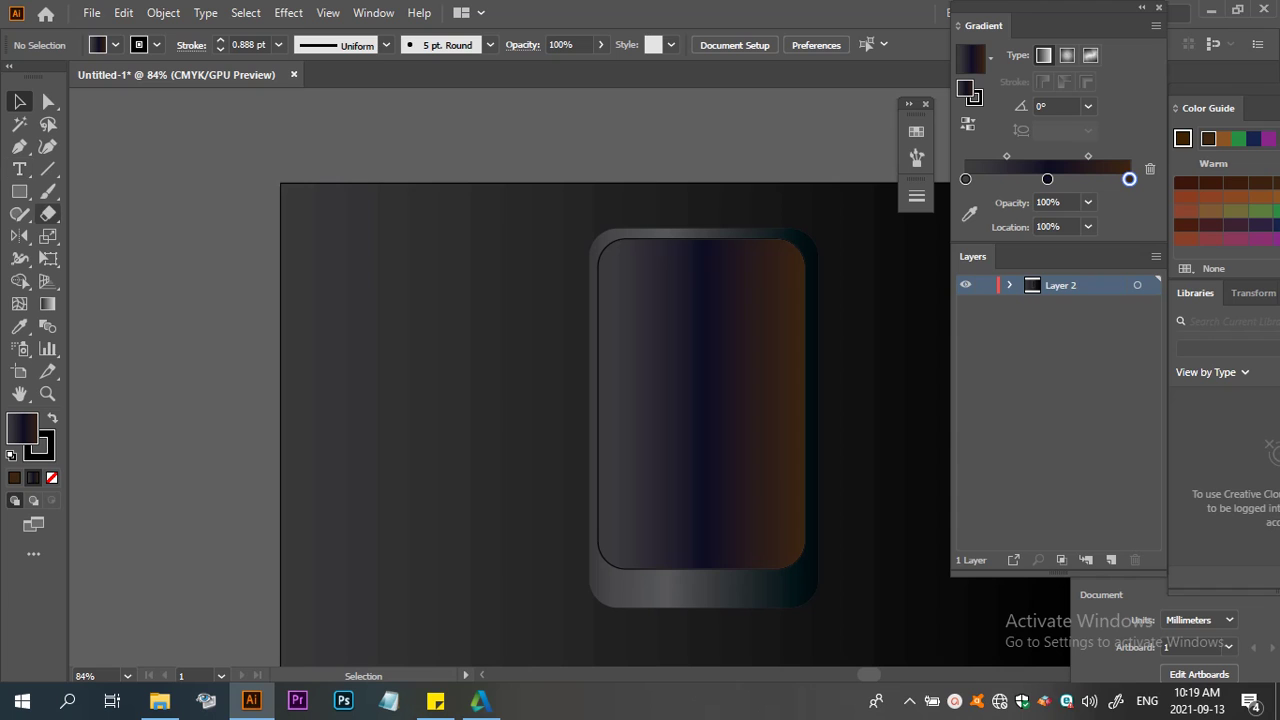
Draw a white circle with no outline over the phone's upper-left
left_click(20, 192)
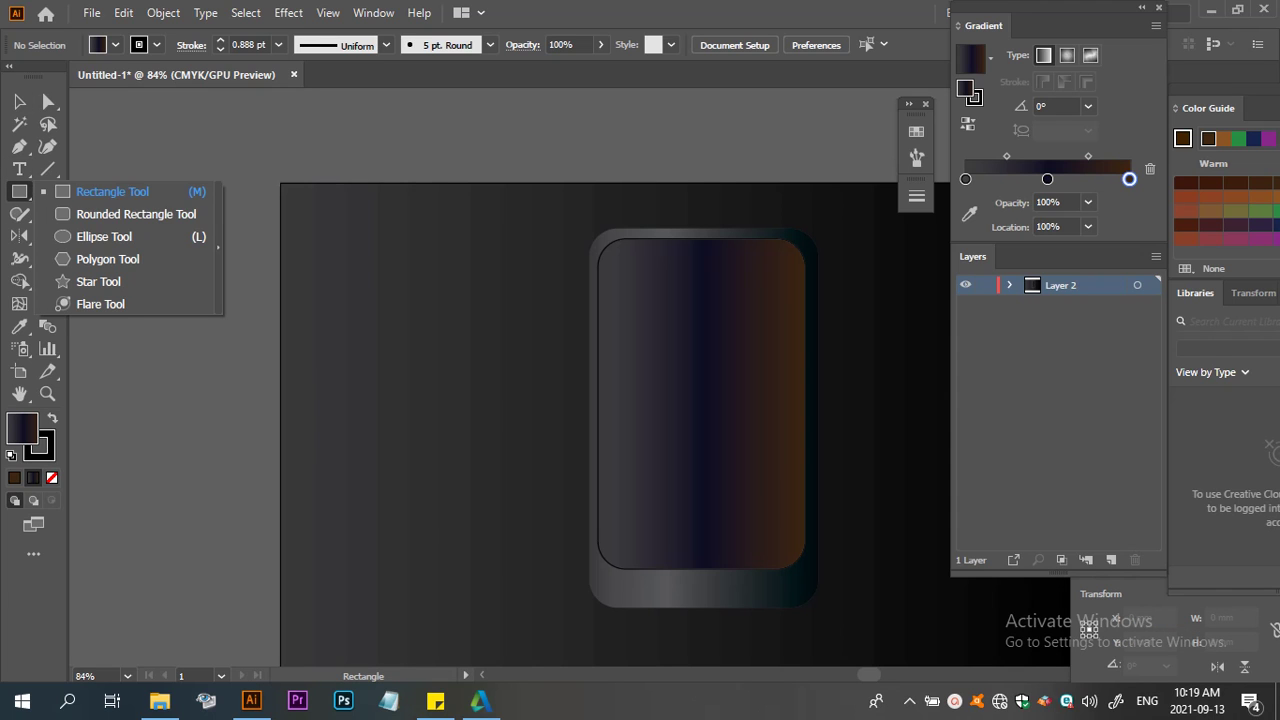
left_click(104, 236)
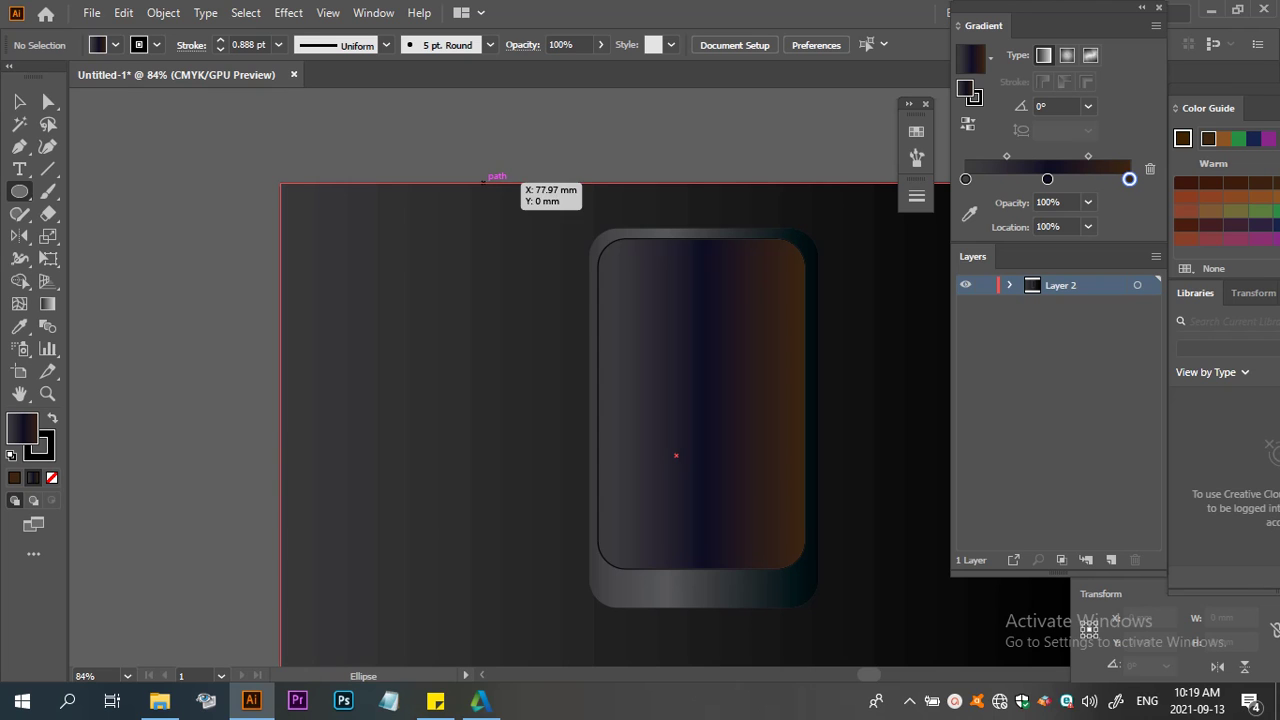
left_click_drag(484, 184, 734, 432)
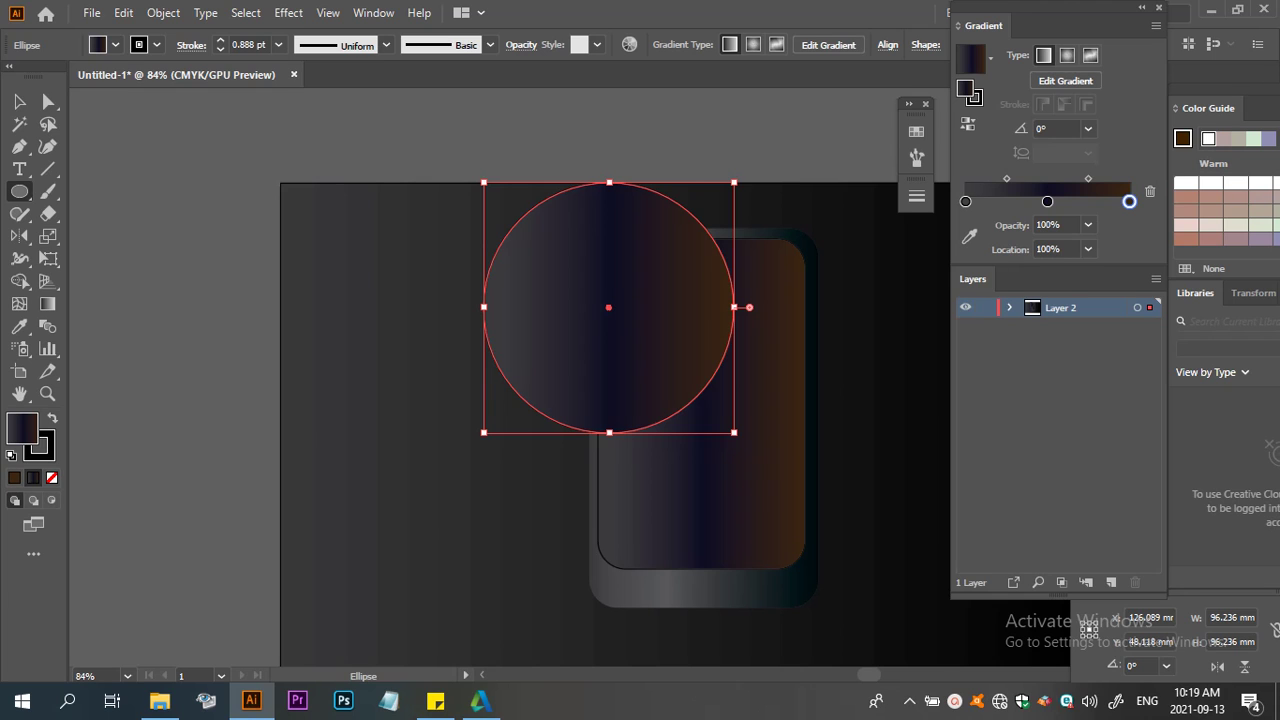
key("d")
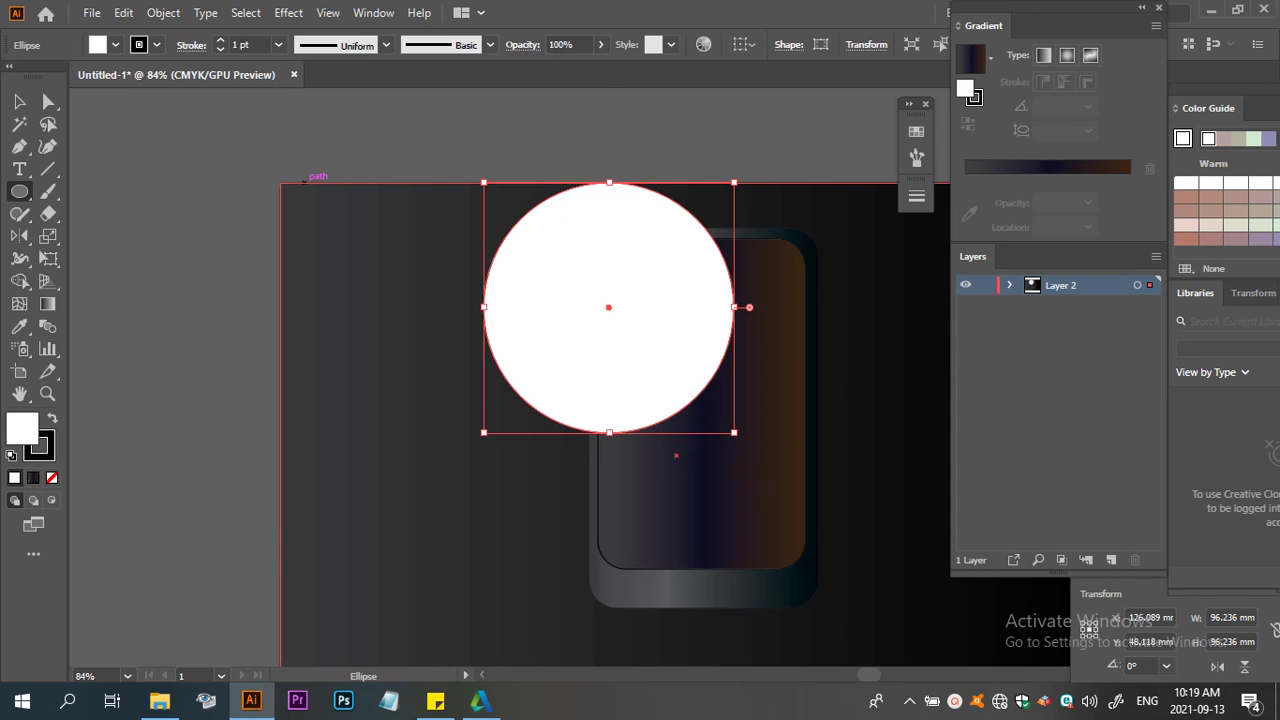
key("x")
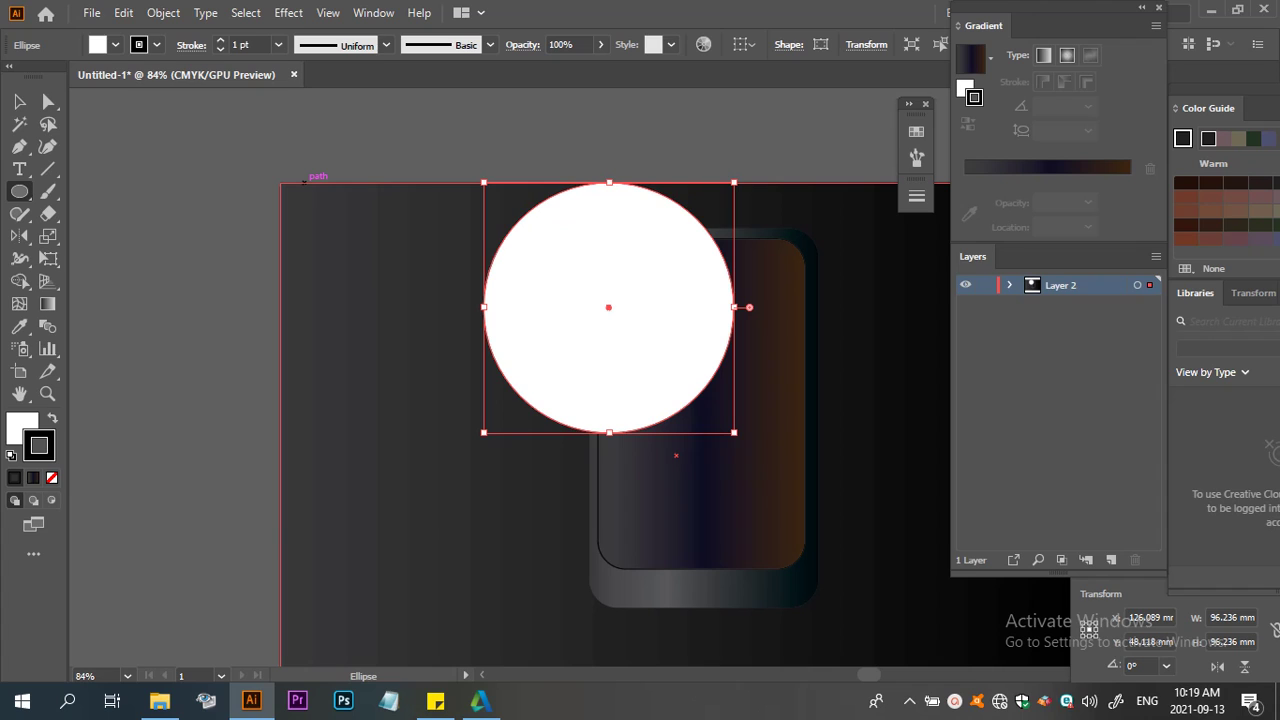
key("slash")
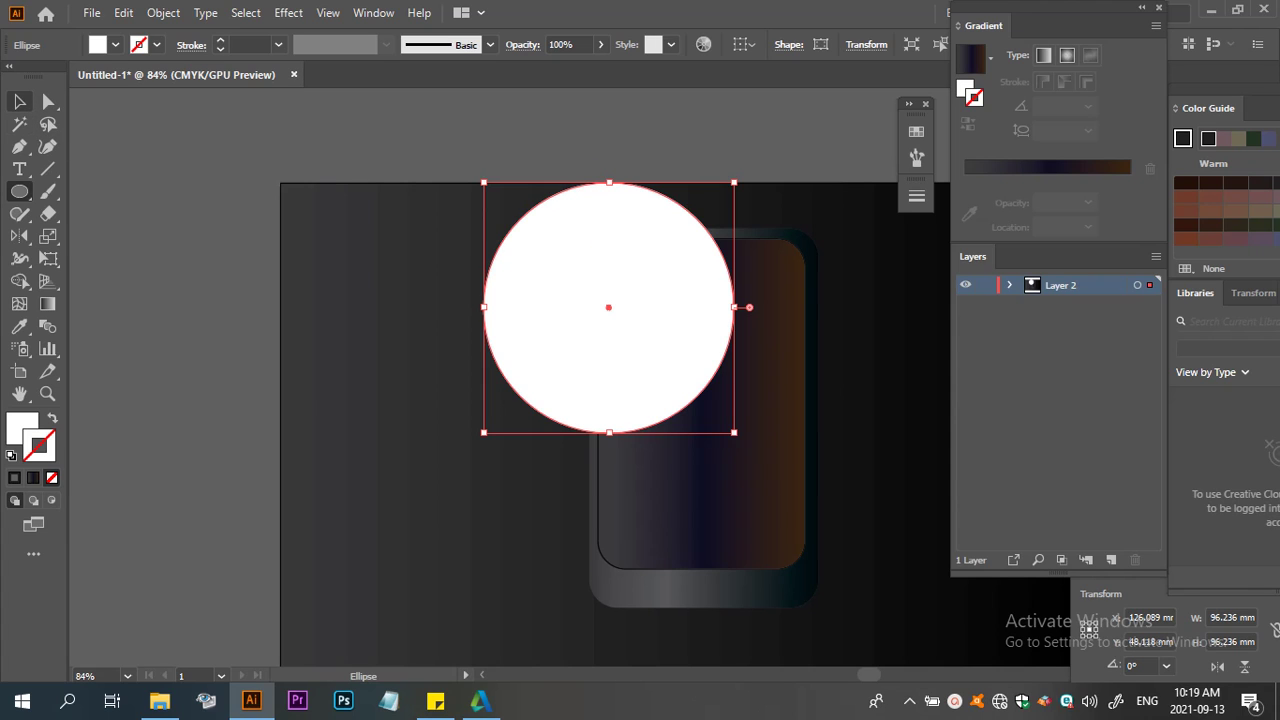
Duplicate the circle onto the phone's right edge and bottom-left, then select all circles with the body
left_click(19, 101)
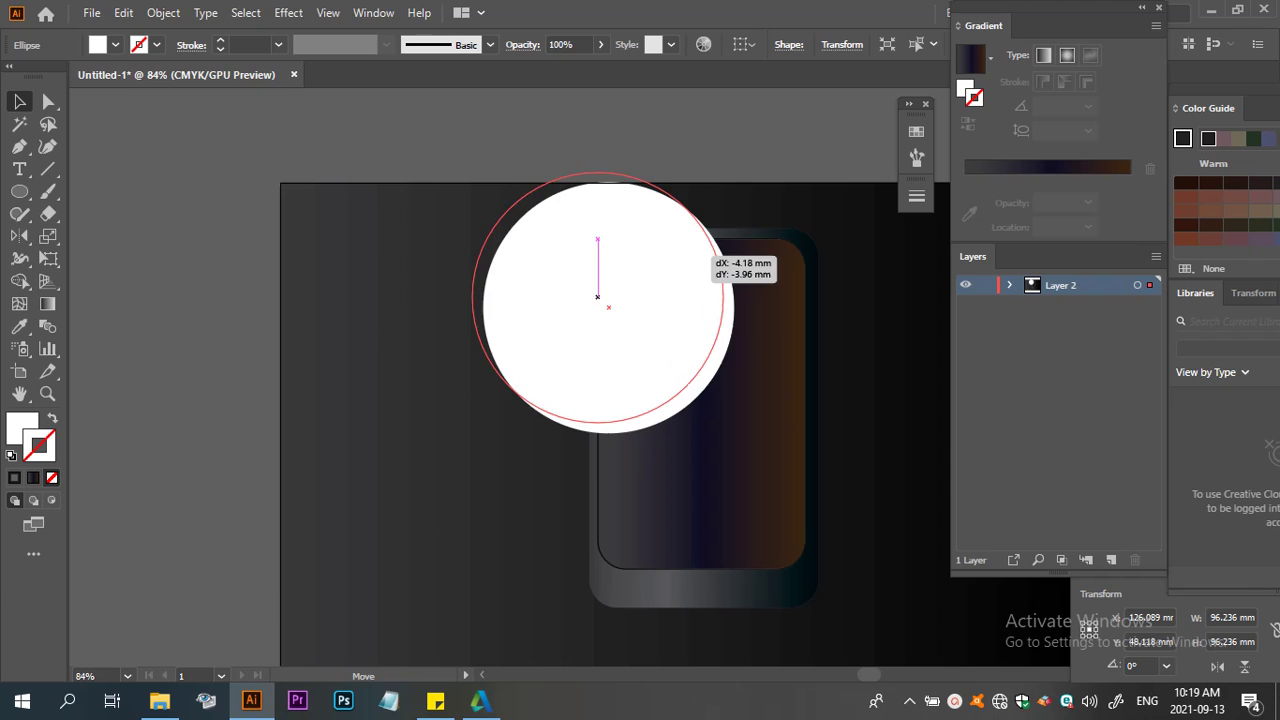
left_click_drag(690, 245, 660, 216)
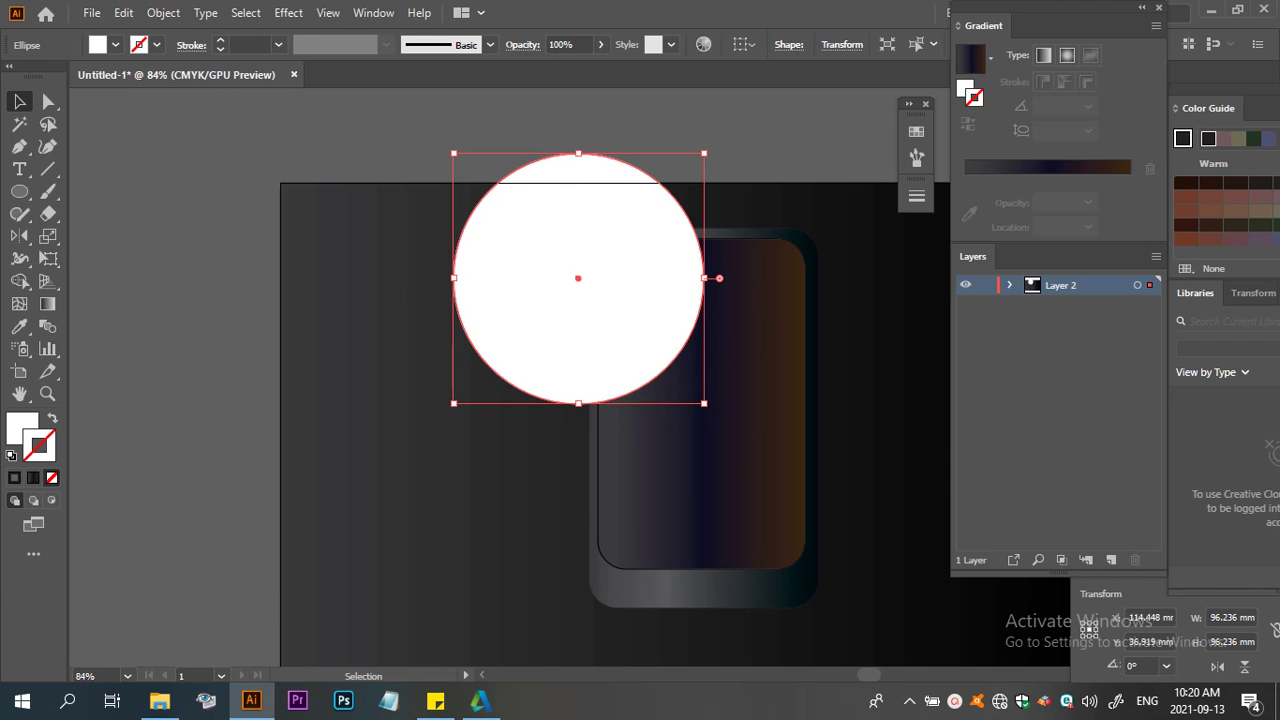
left_click_drag(578, 403, 818, 603)
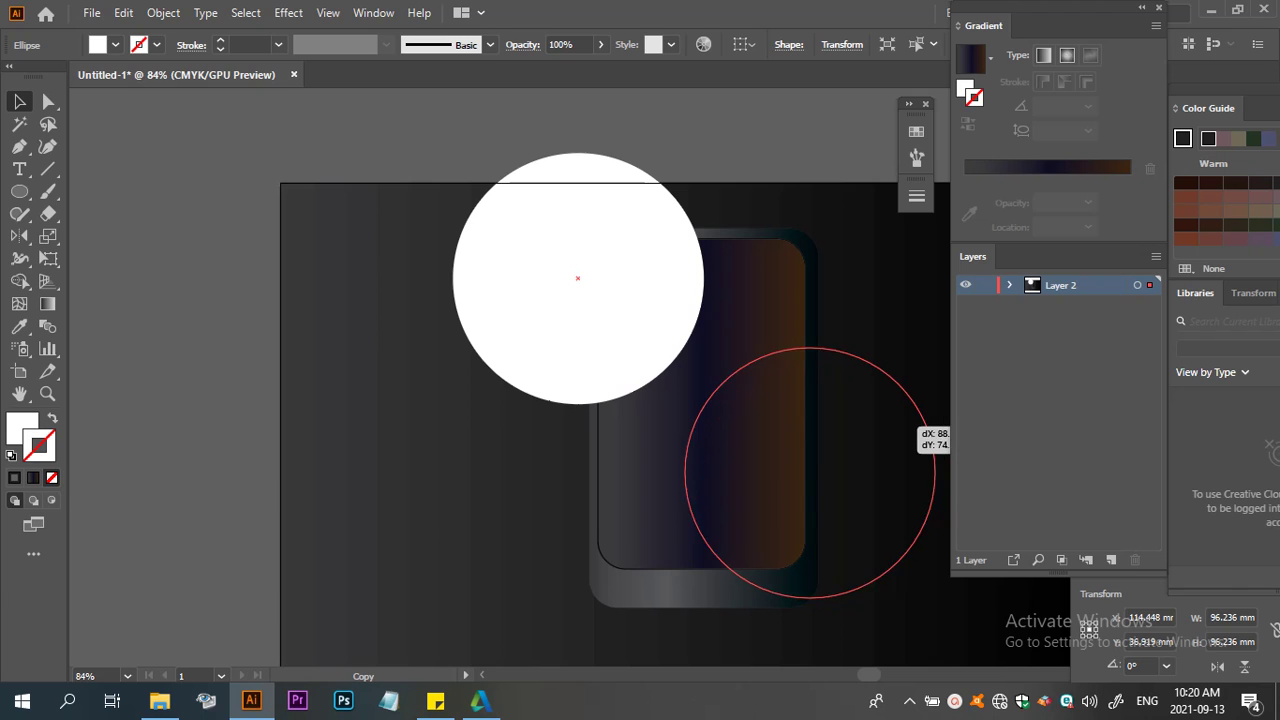
left_click_drag(818, 605, 833, 538)
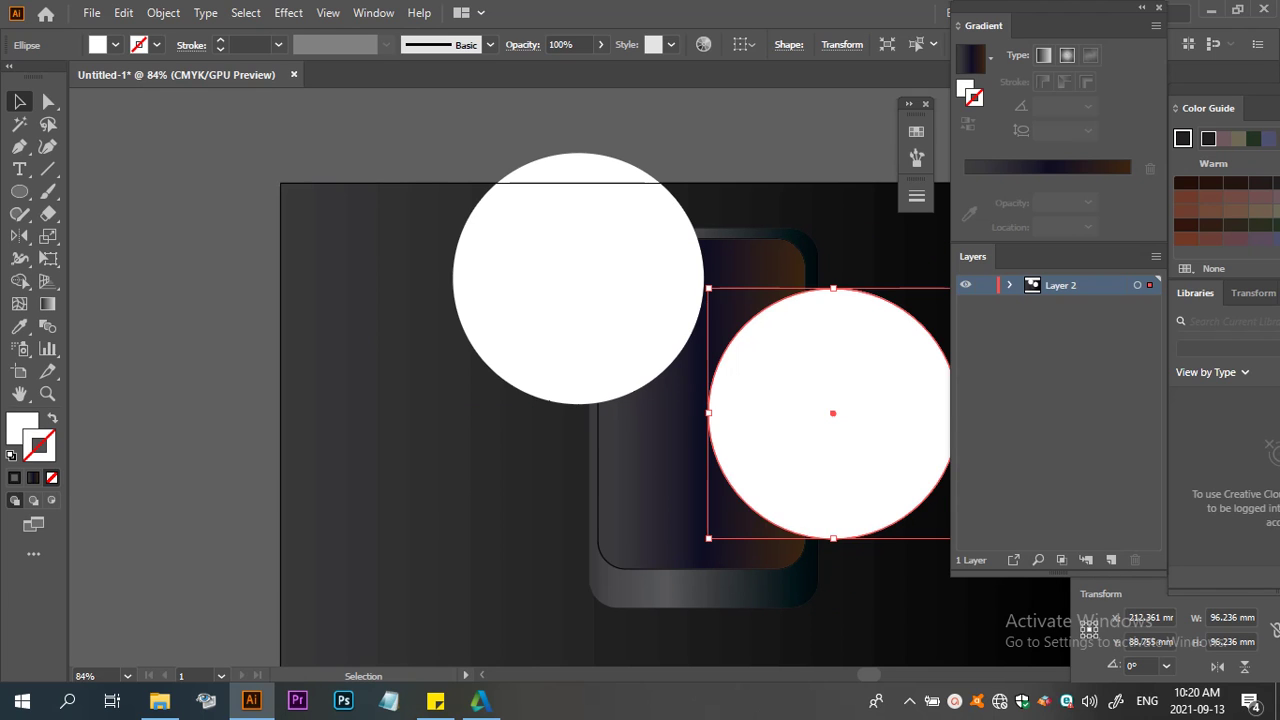
left_click_drag(679, 239, 690, 490)
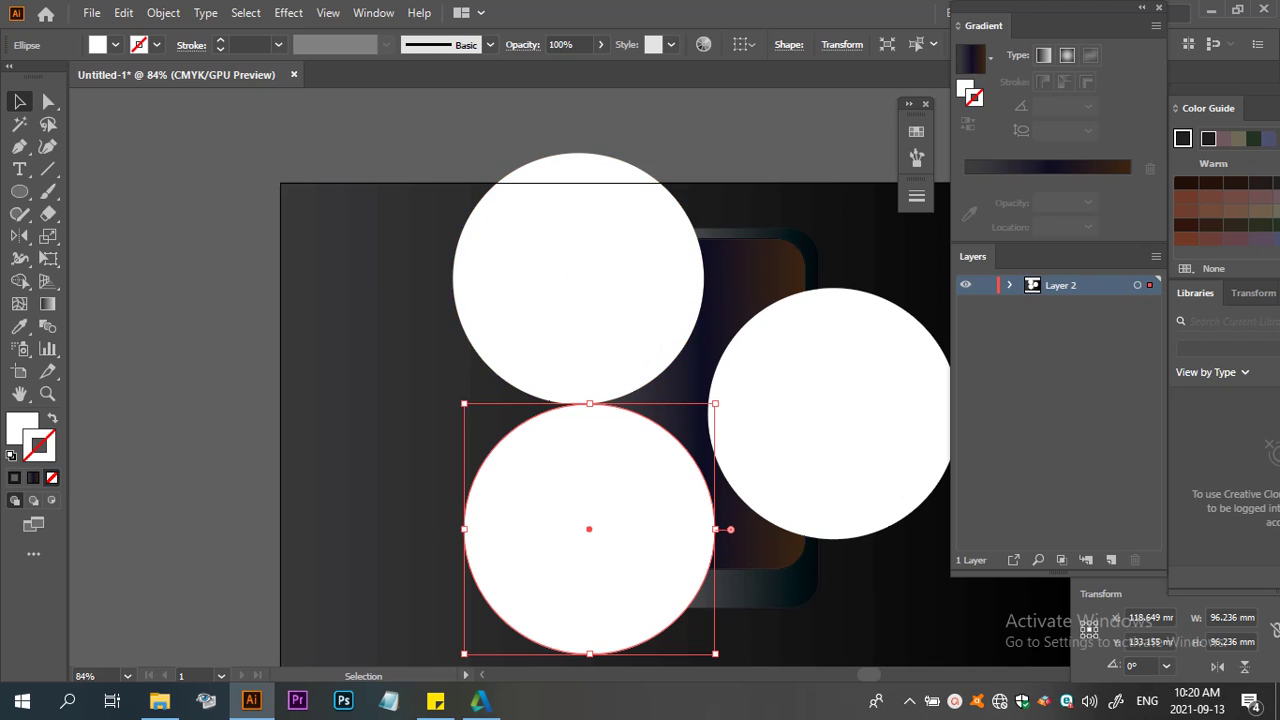
left_click_drag(555, 100, 877, 525)
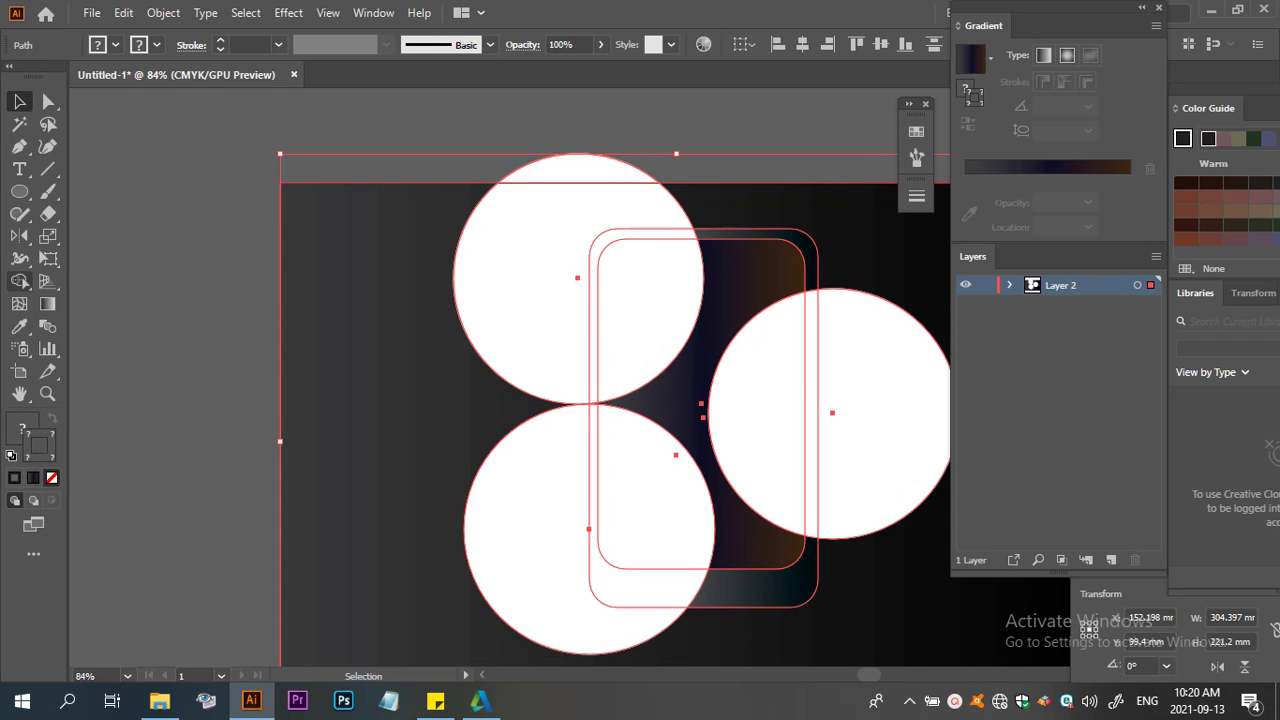
Merge the top circle's overlap with the phone body using Shape Builder
left_click(20, 281)
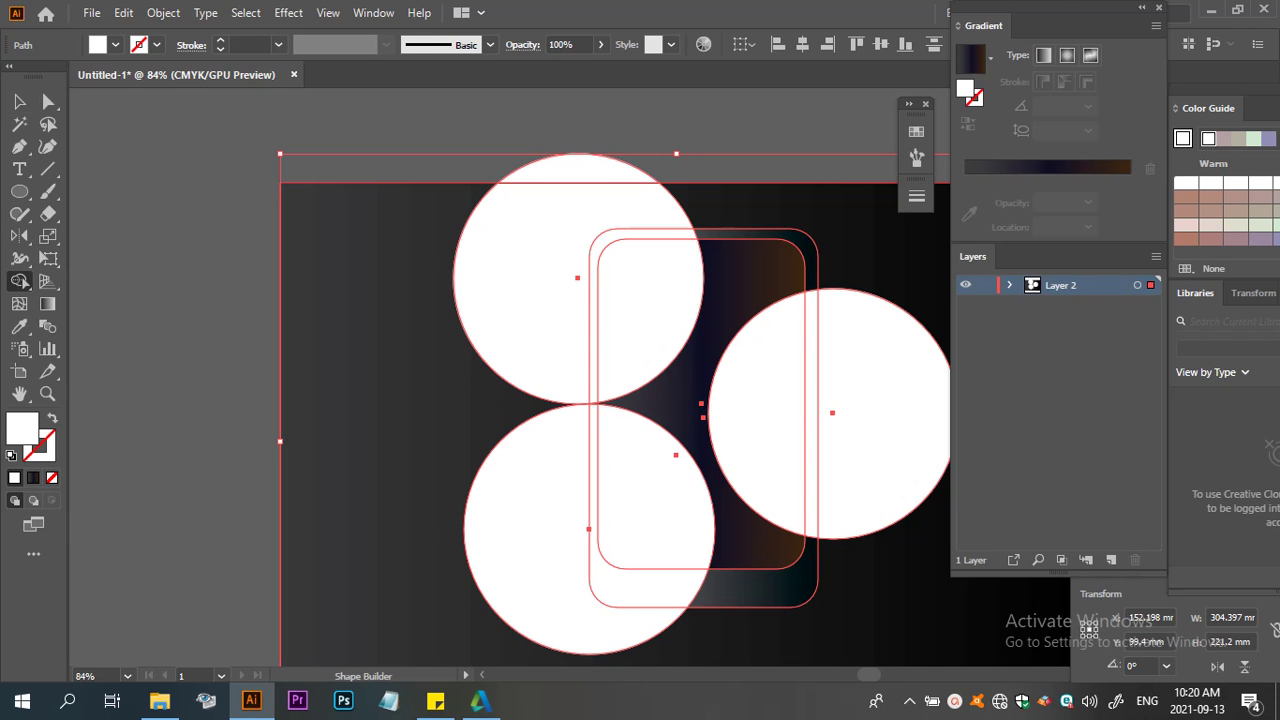
left_click(650, 320)
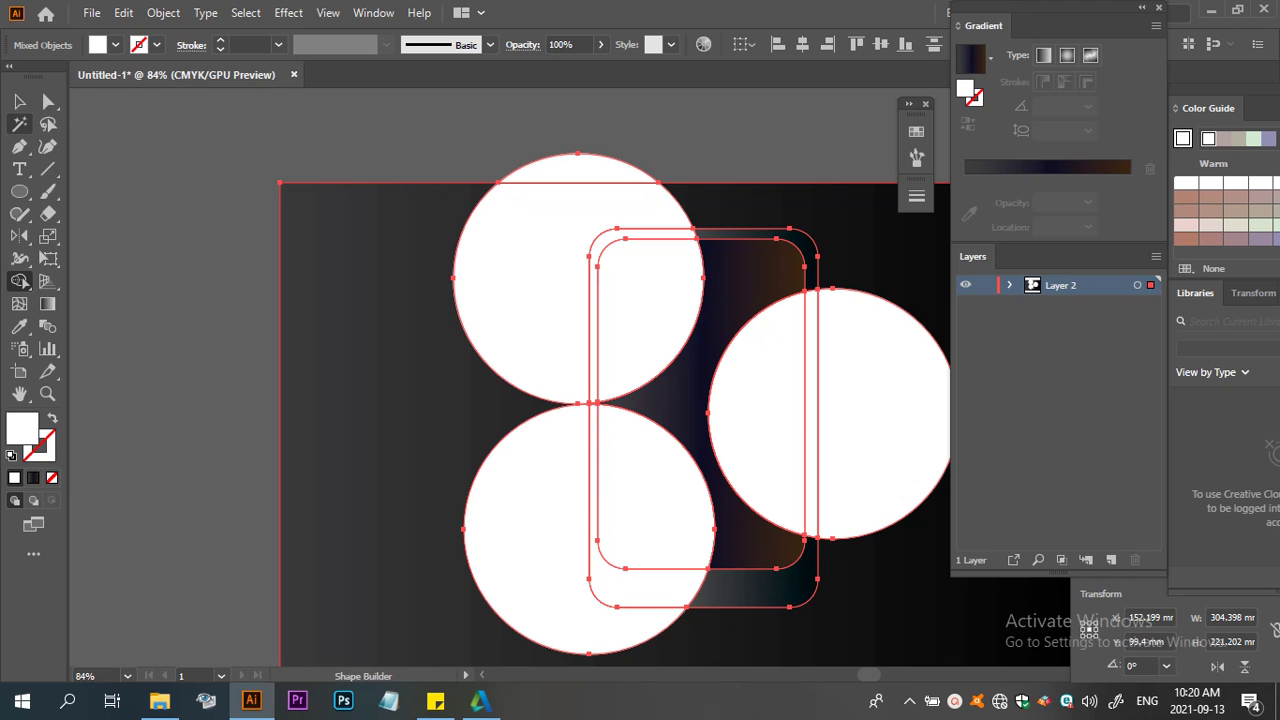
key("v")
key("ctrl+shift+a")
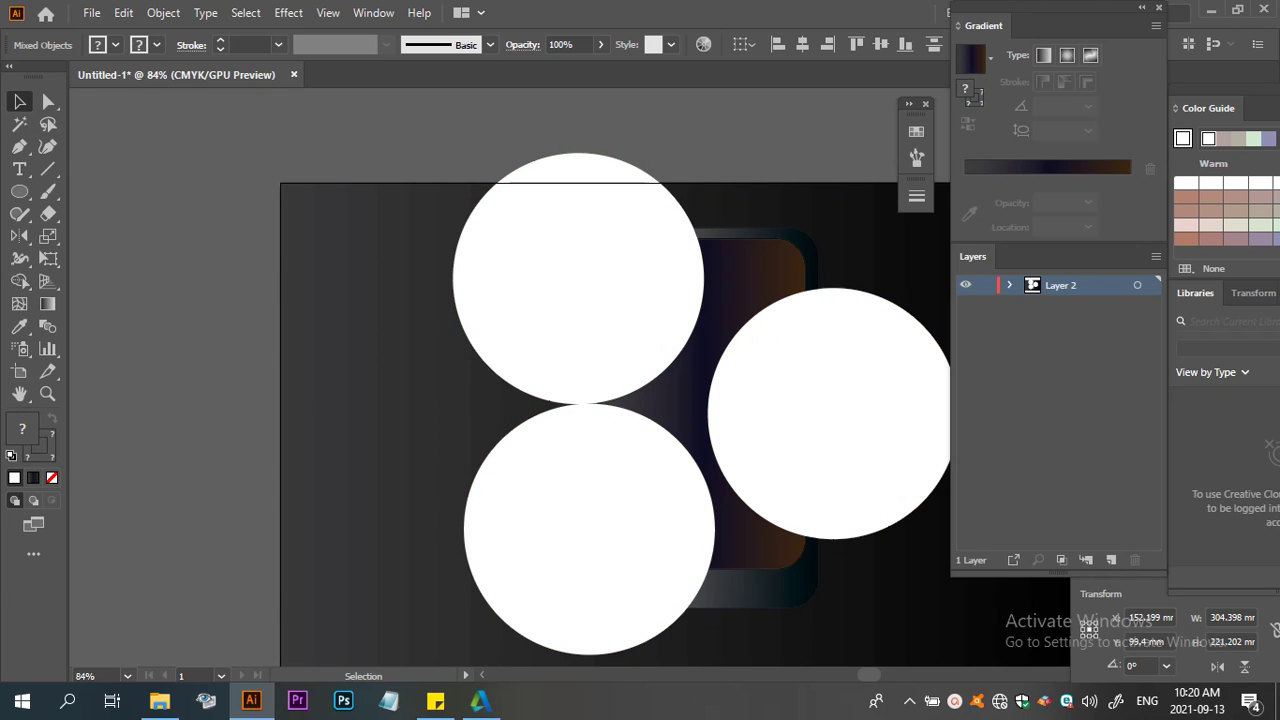
Delete the circle parts outside the phone at the top-left, right side and bottom-left
left_click(515, 290)
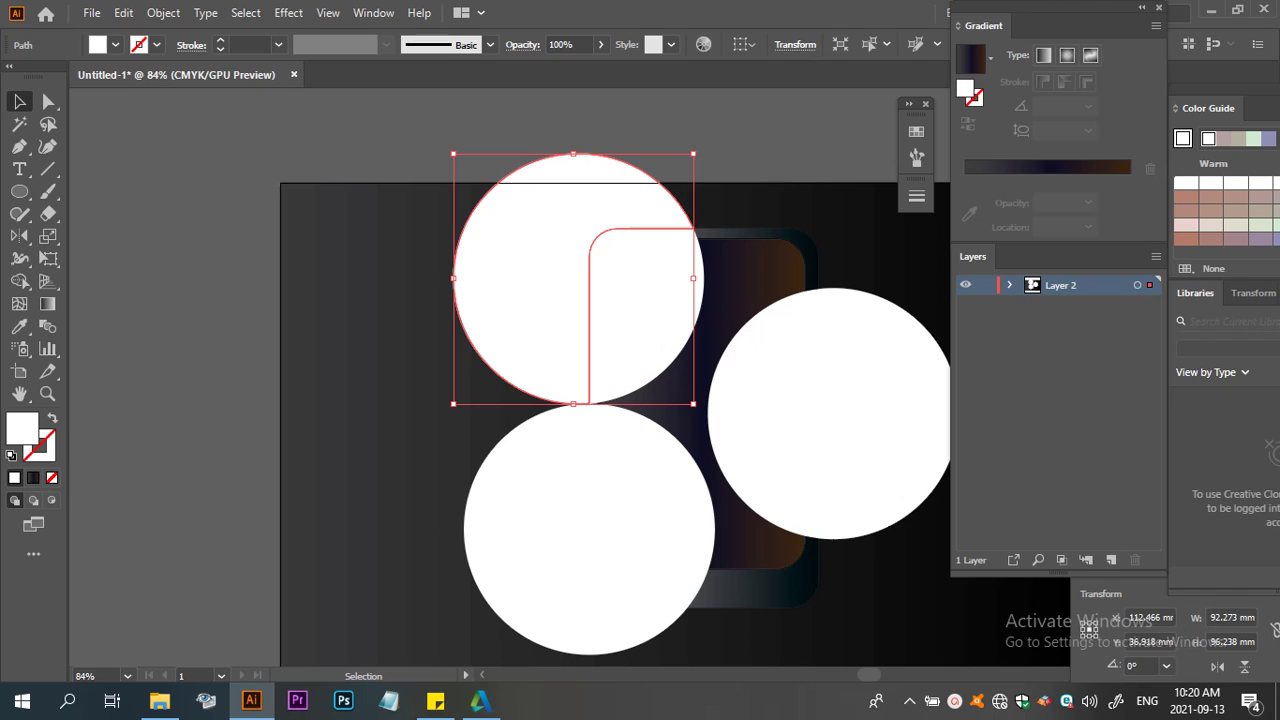
key("Delete")
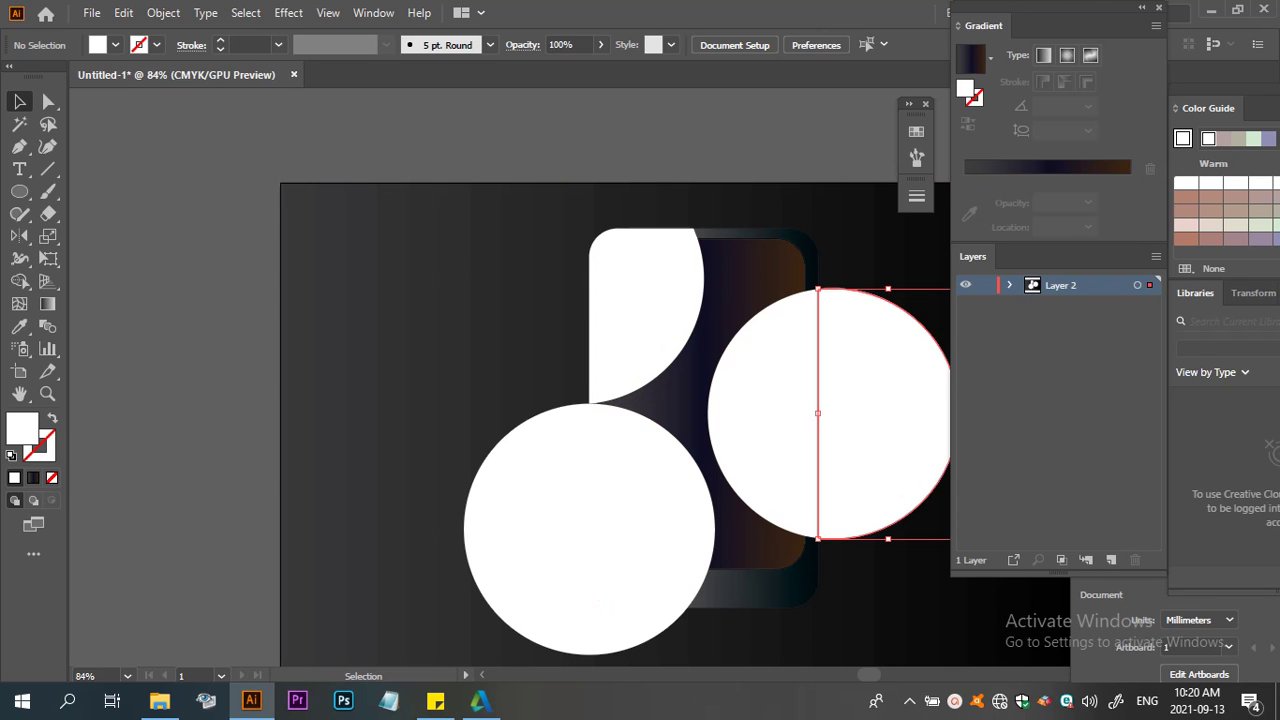
left_click(880, 415)
key("Delete")
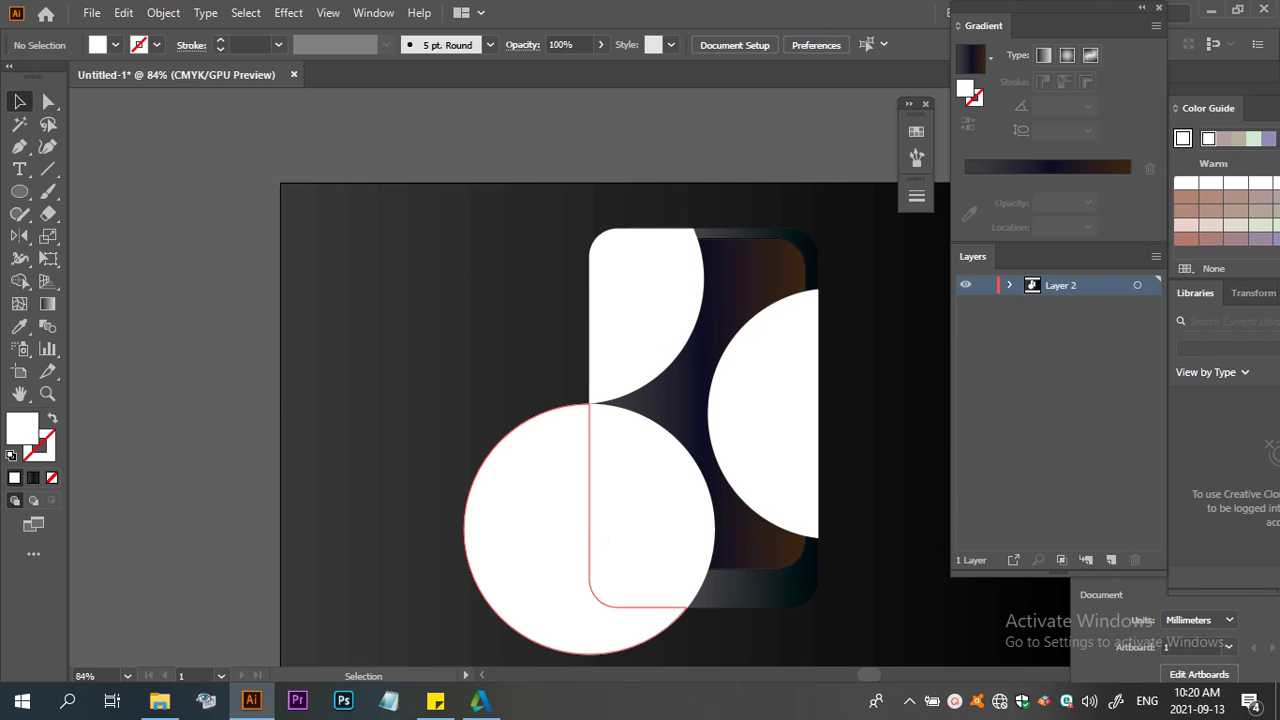
left_click(520, 530)
key("Delete")
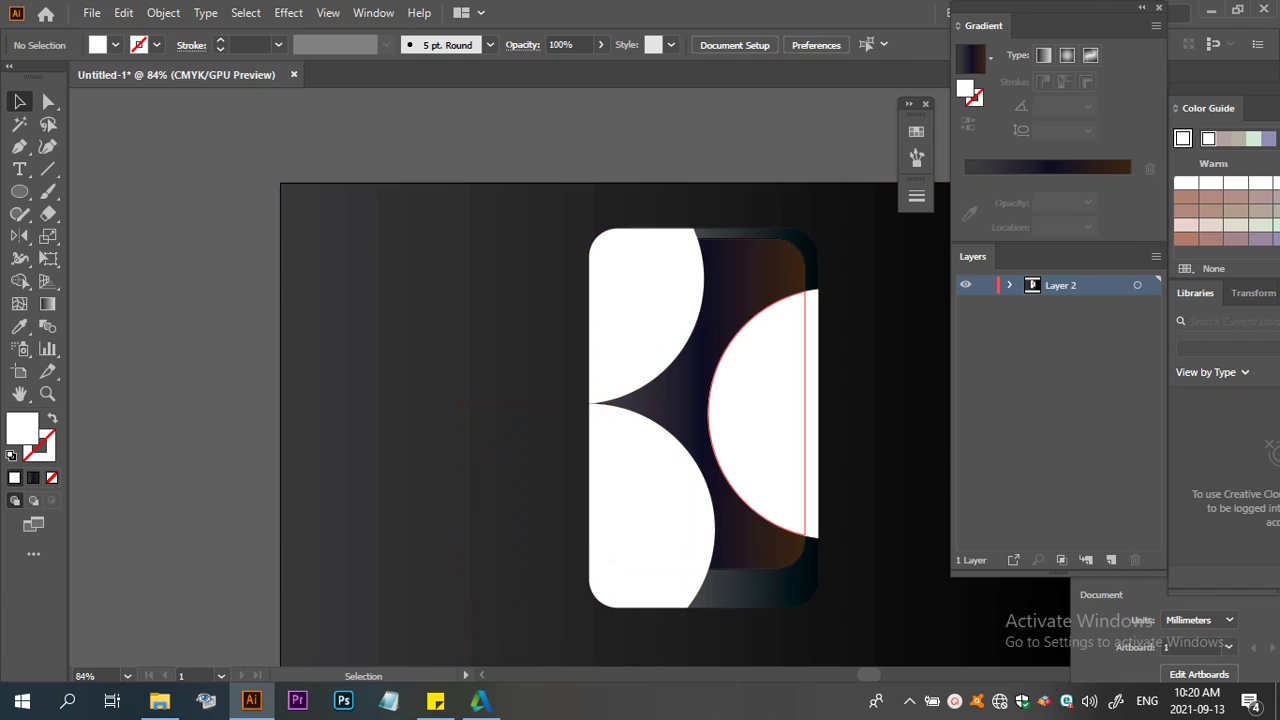
Lower the bottom-left white piece's opacity to 17%
left_click(650, 490)
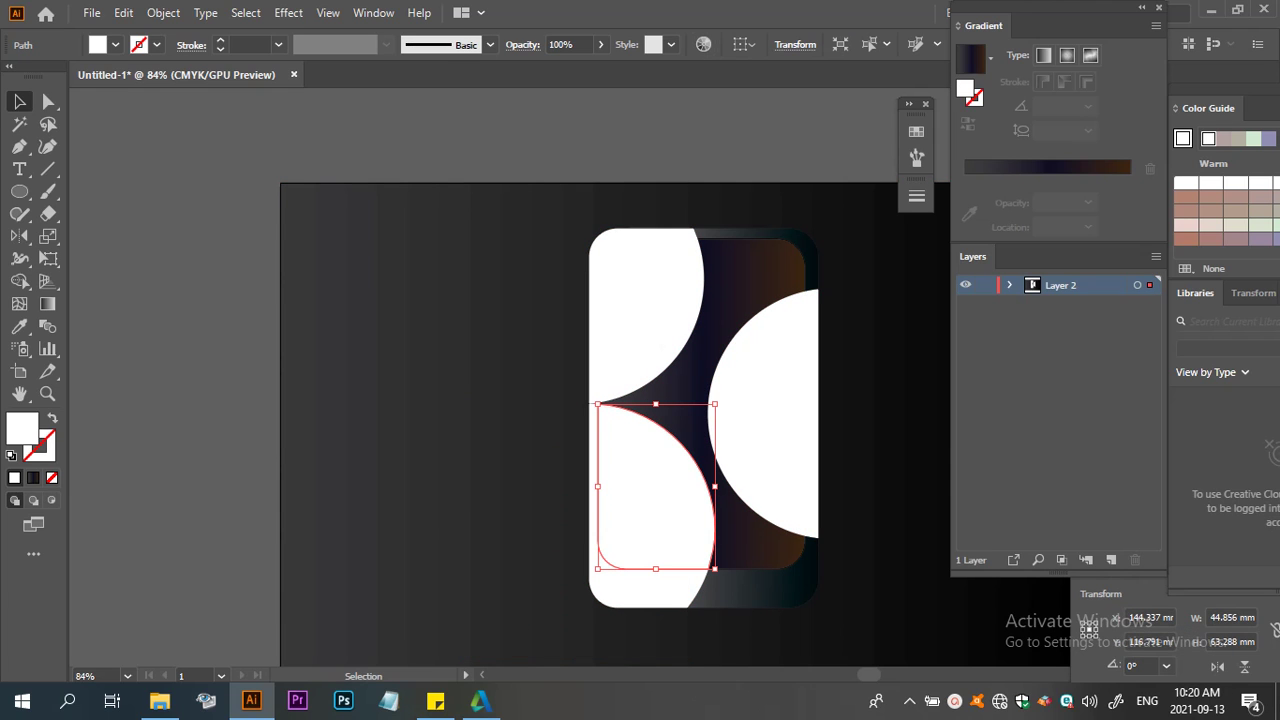
left_click(600, 44)
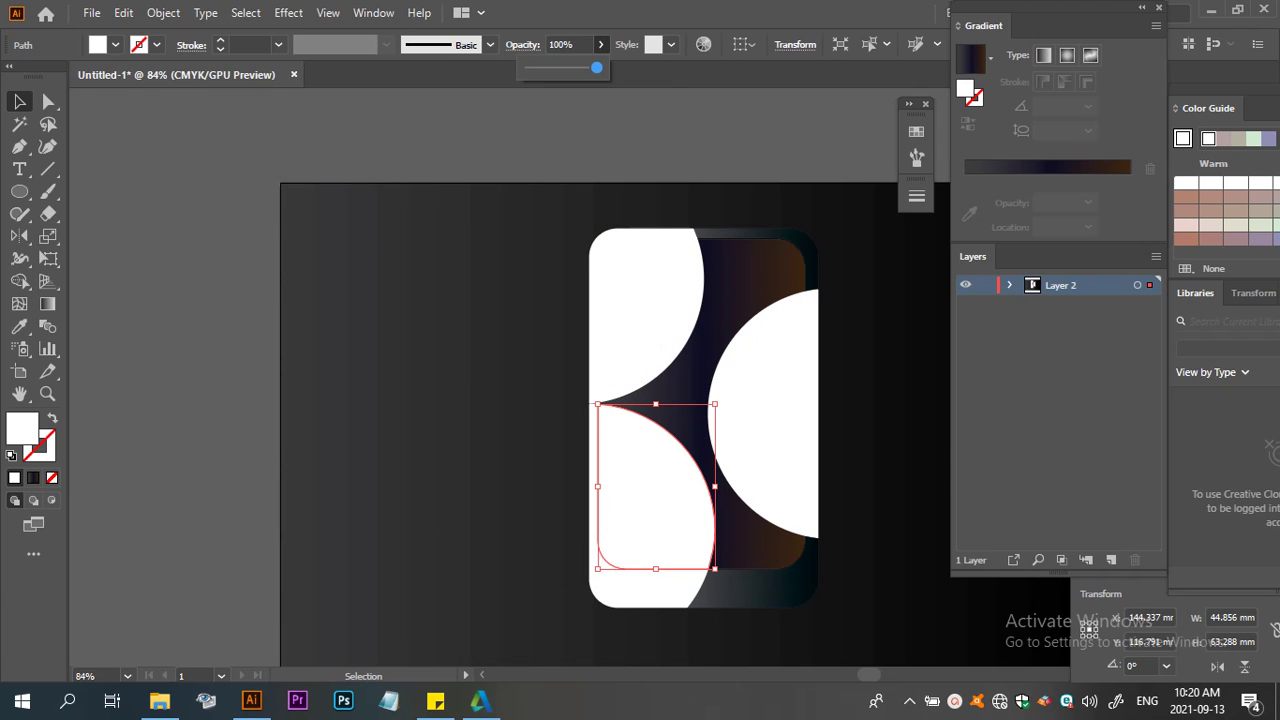
key("Escape")
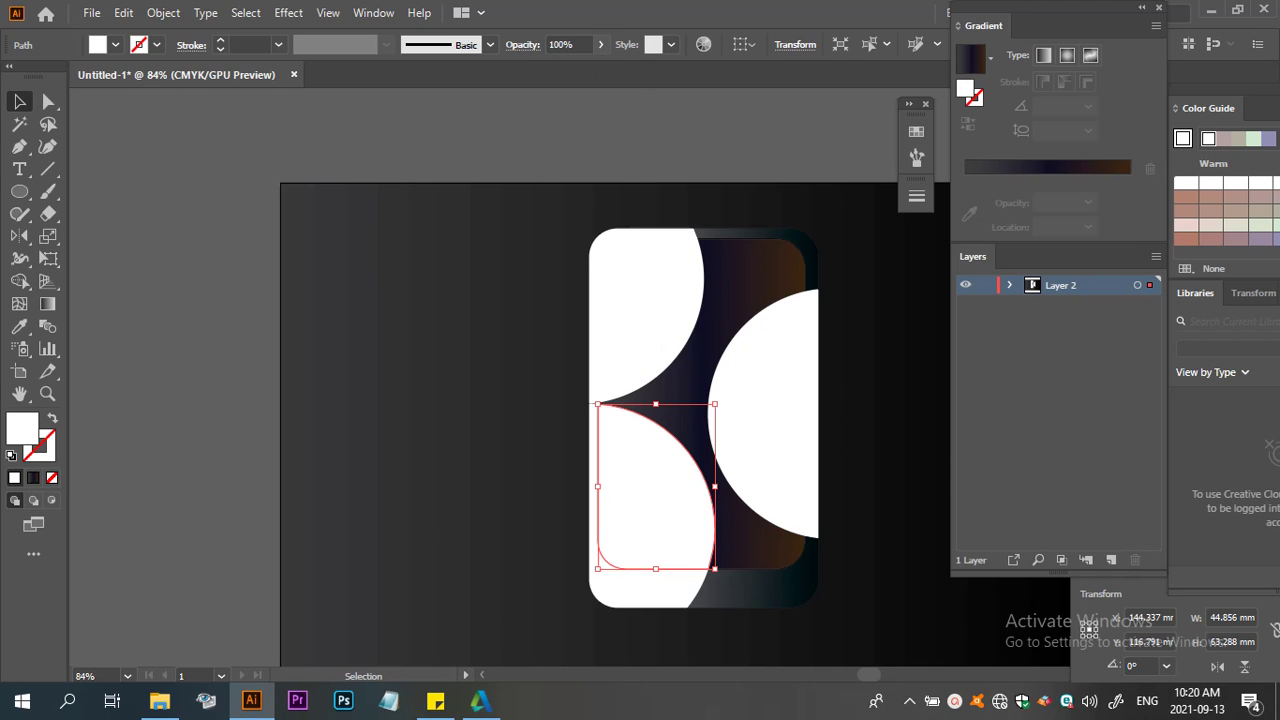
left_click(600, 44)
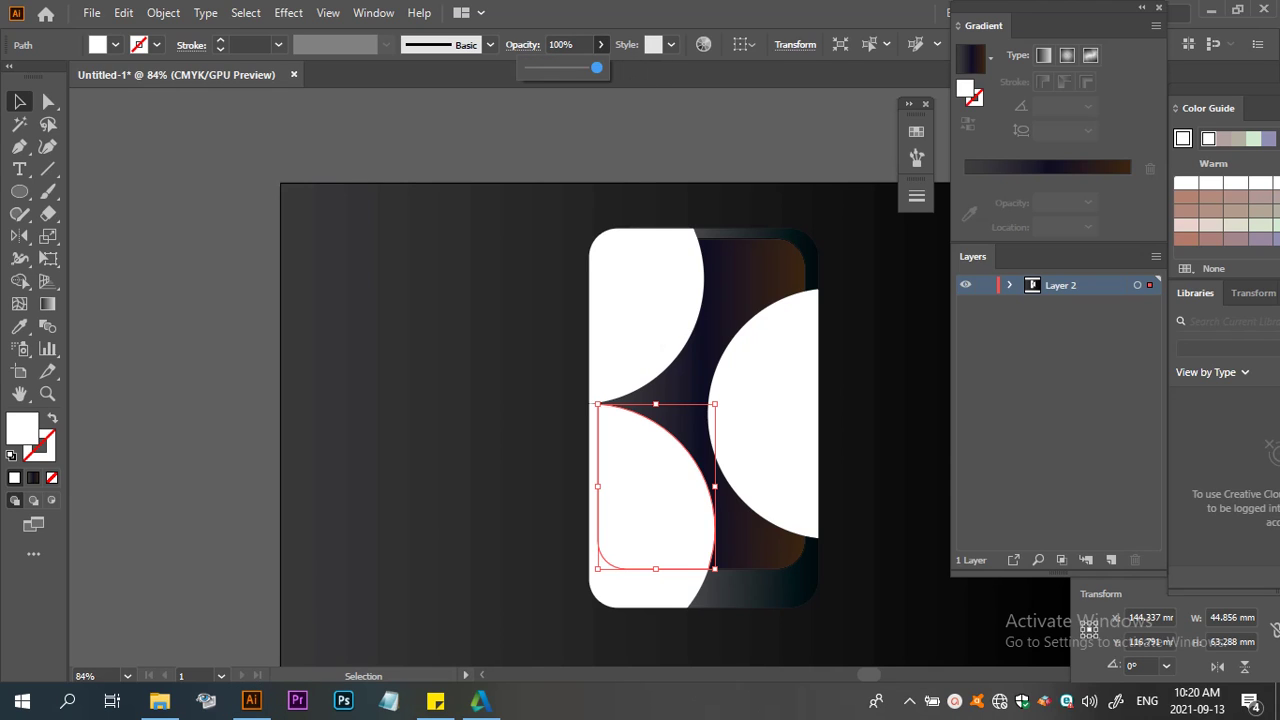
left_click_drag(597, 67, 541, 67)
key("Return")
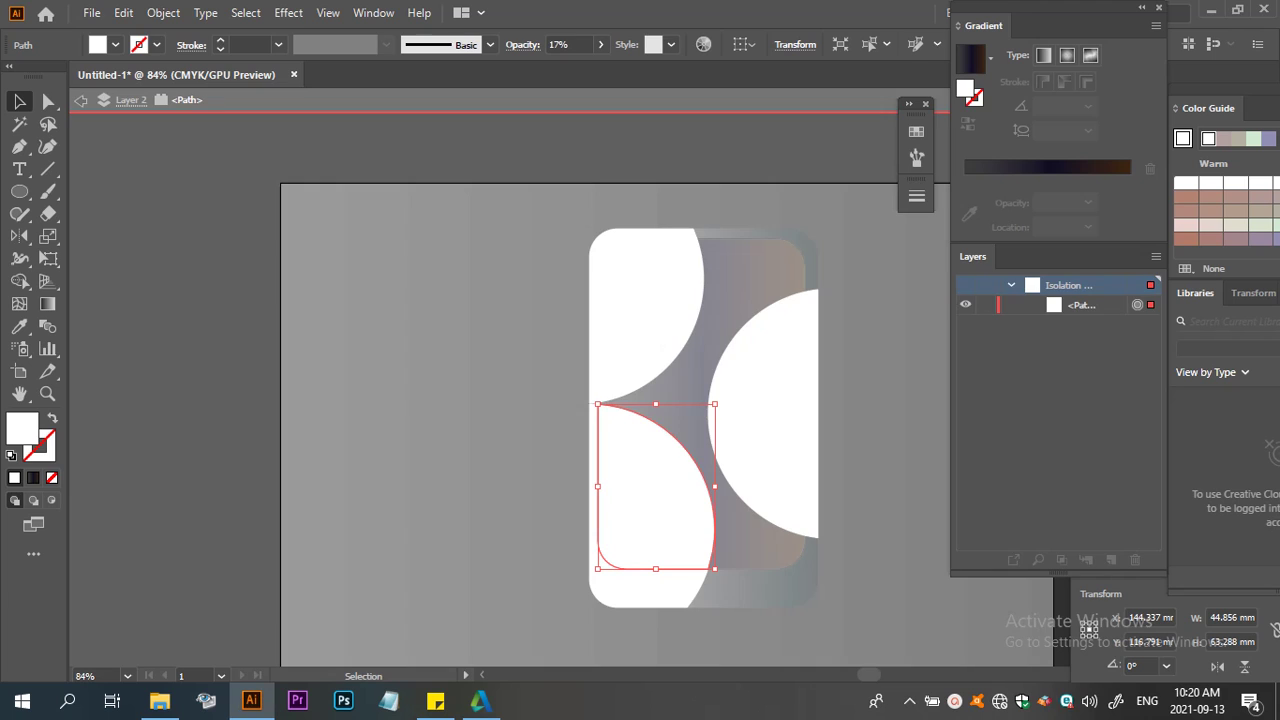
Try duplicating the lower-left quarter-circle piece, then undo back to the full bottom circle
double_click(655, 487)
key("Escape")
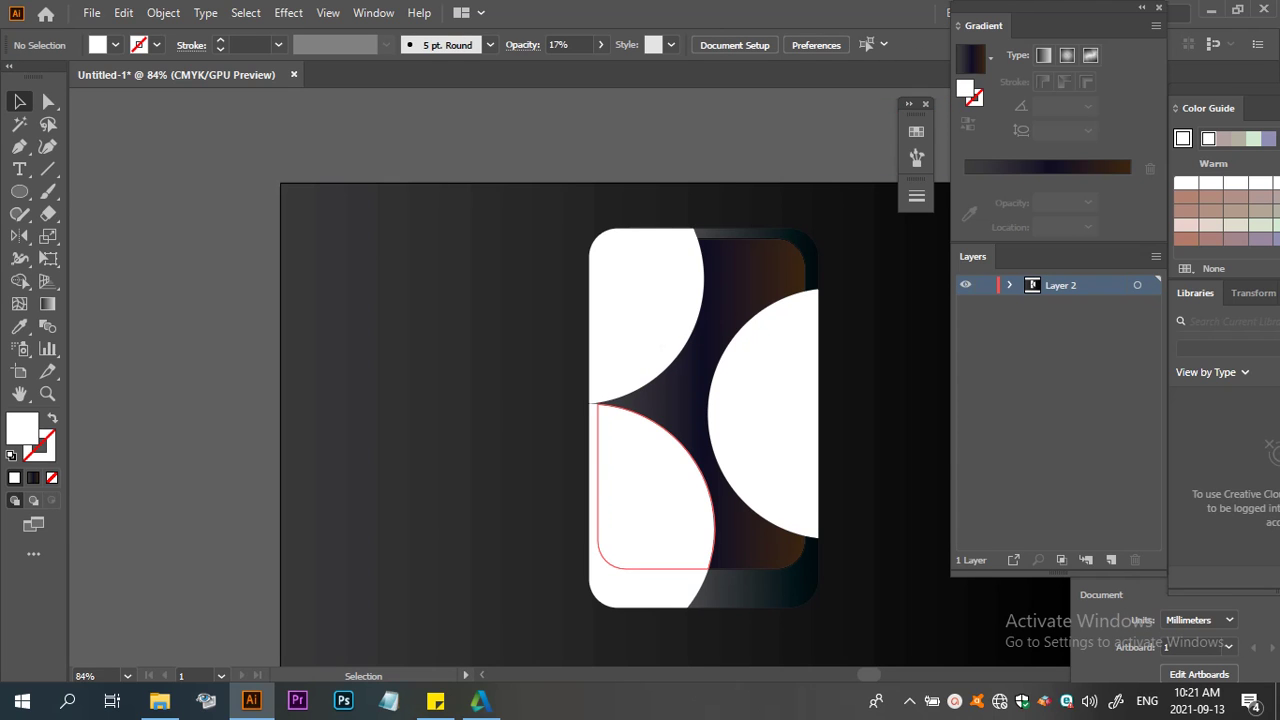
left_click(650, 480)
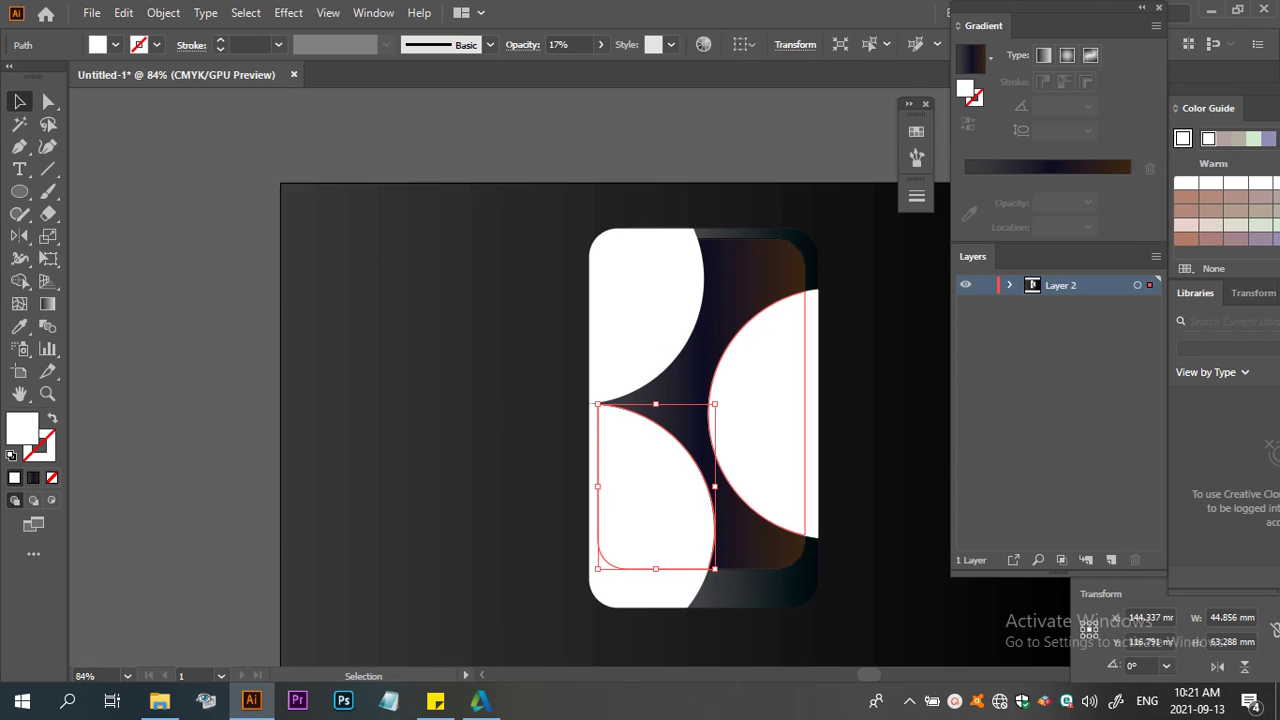
key("ctrl+d")
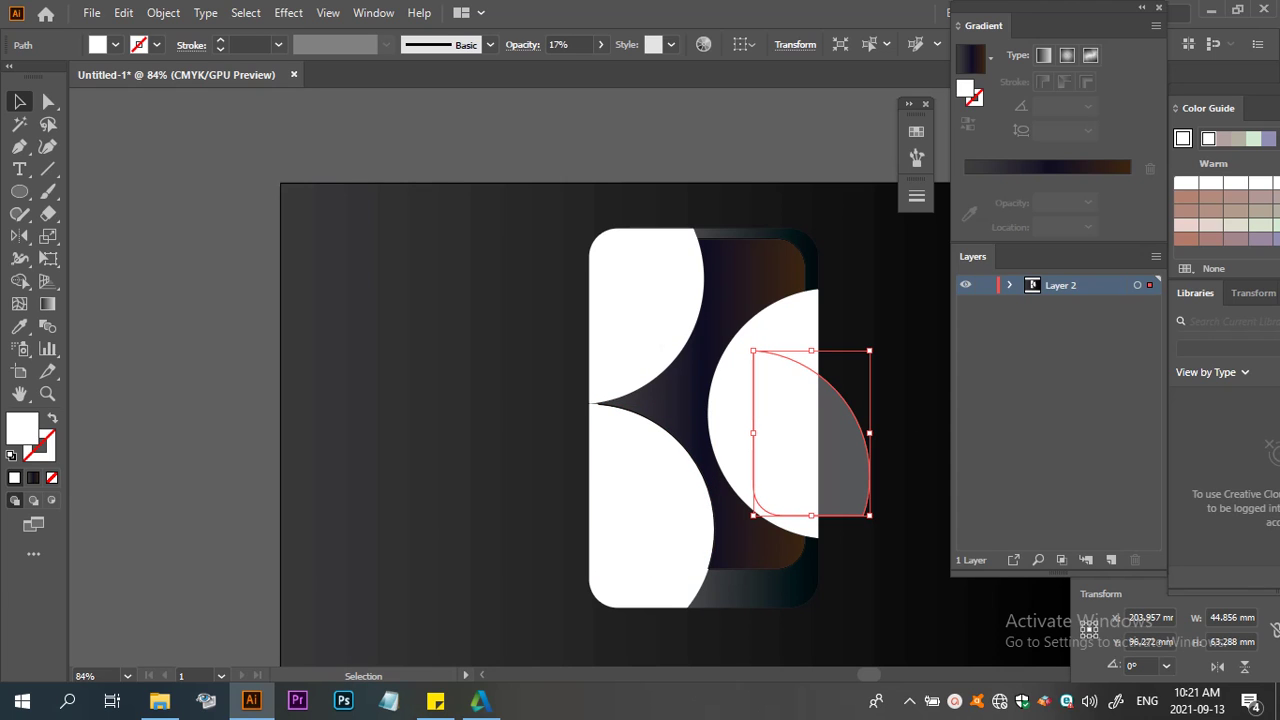
key("Delete")
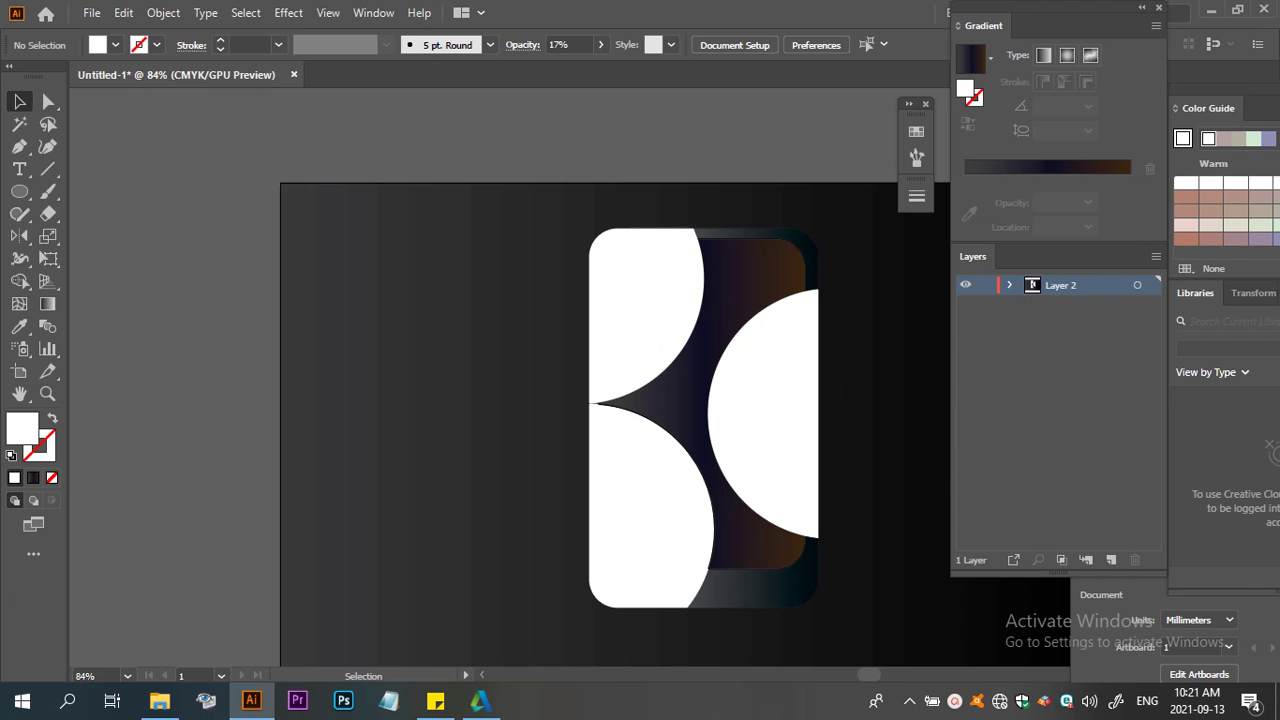
key("a")
key("ctrl+z")
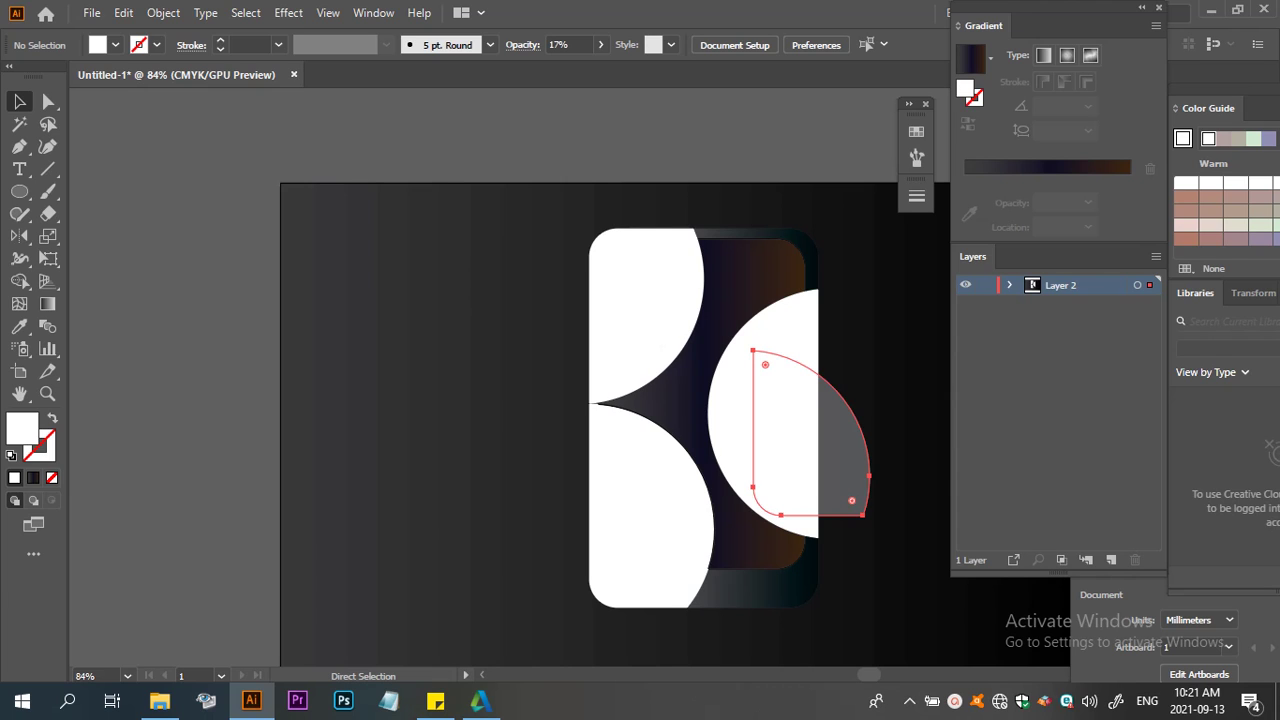
key("ctrl+z")
key("ctrl+z")
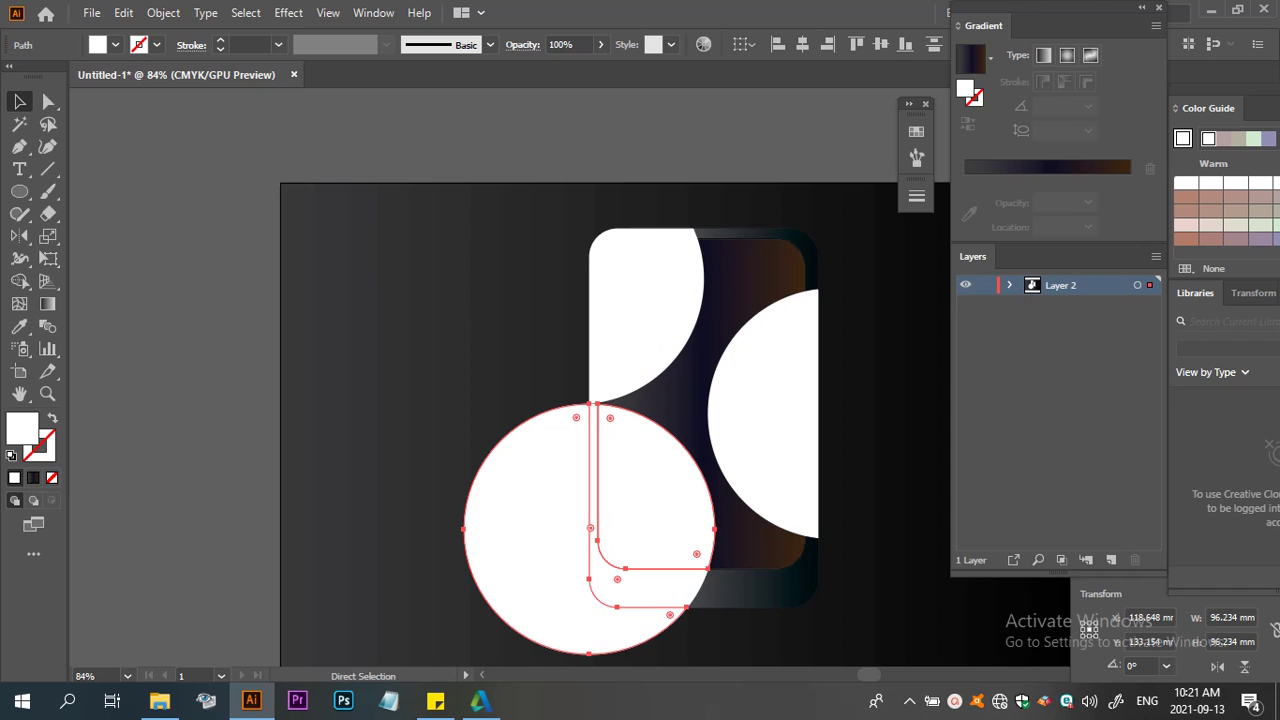
Clip the white circles inside the rounded screen with a clipping mask
key("v")
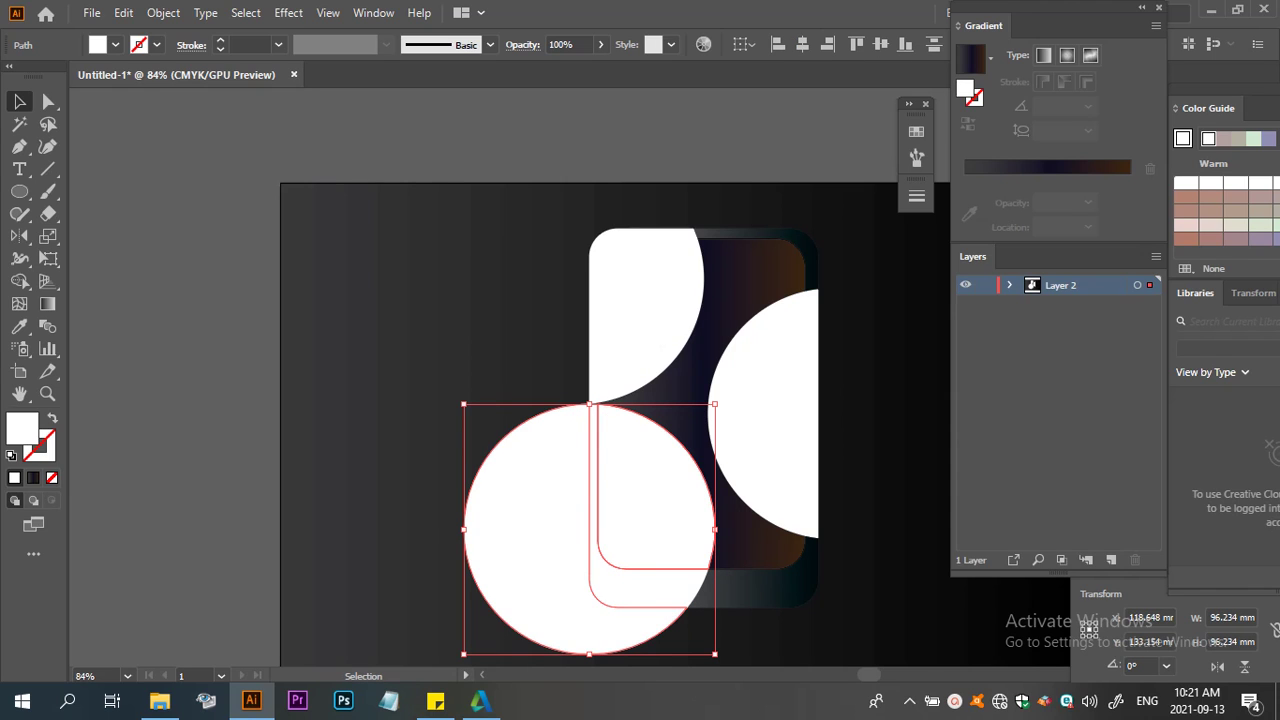
key("a")
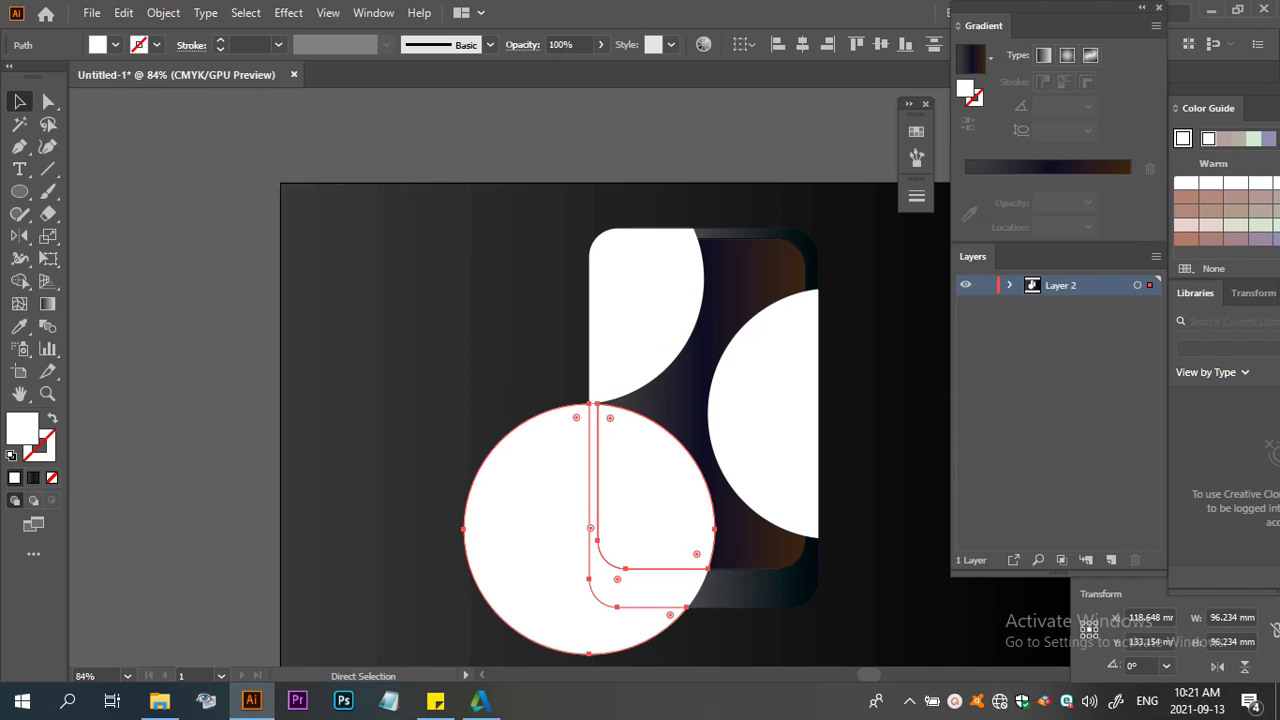
key("v")
key("ctrl+z")
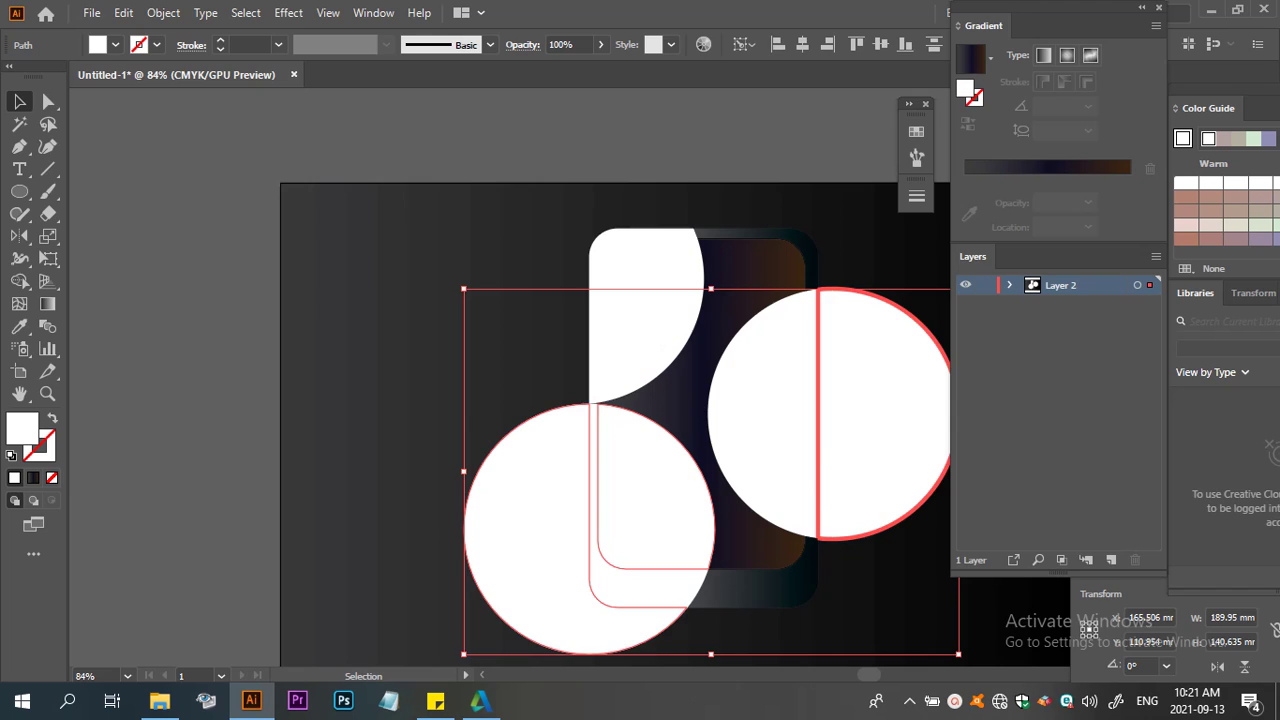
key("ctrl+z")
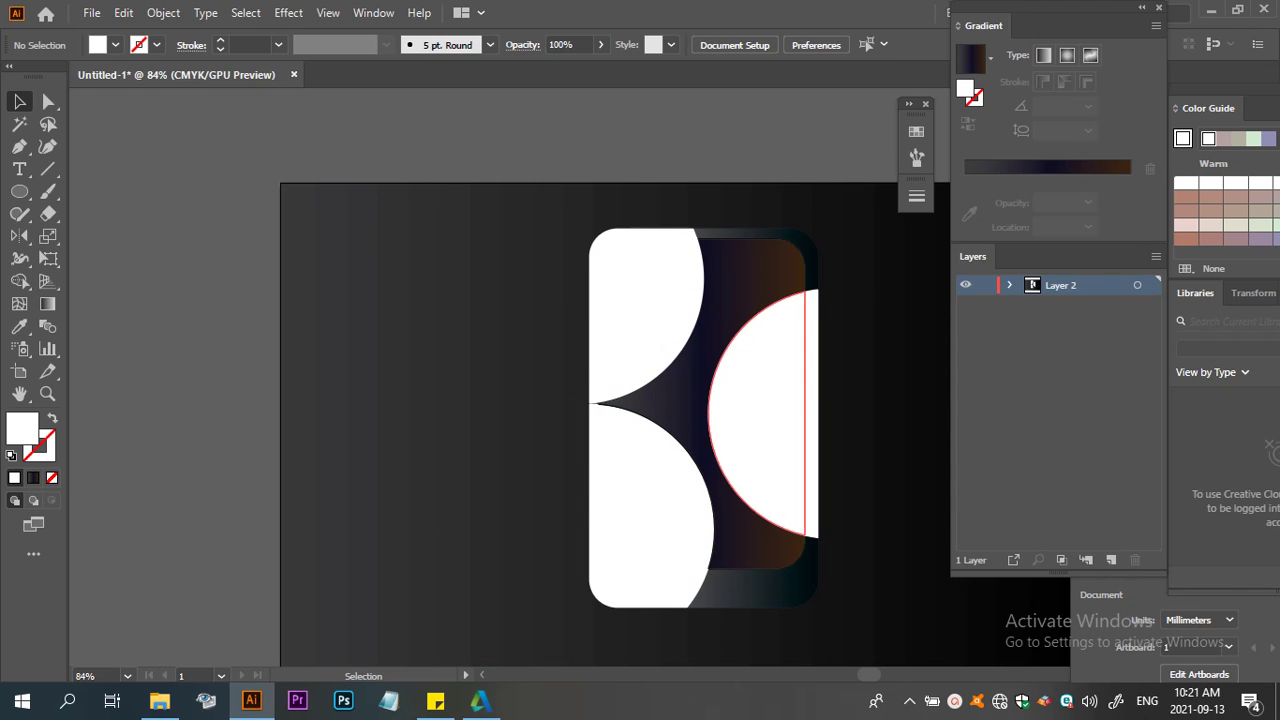
left_click(760, 410)
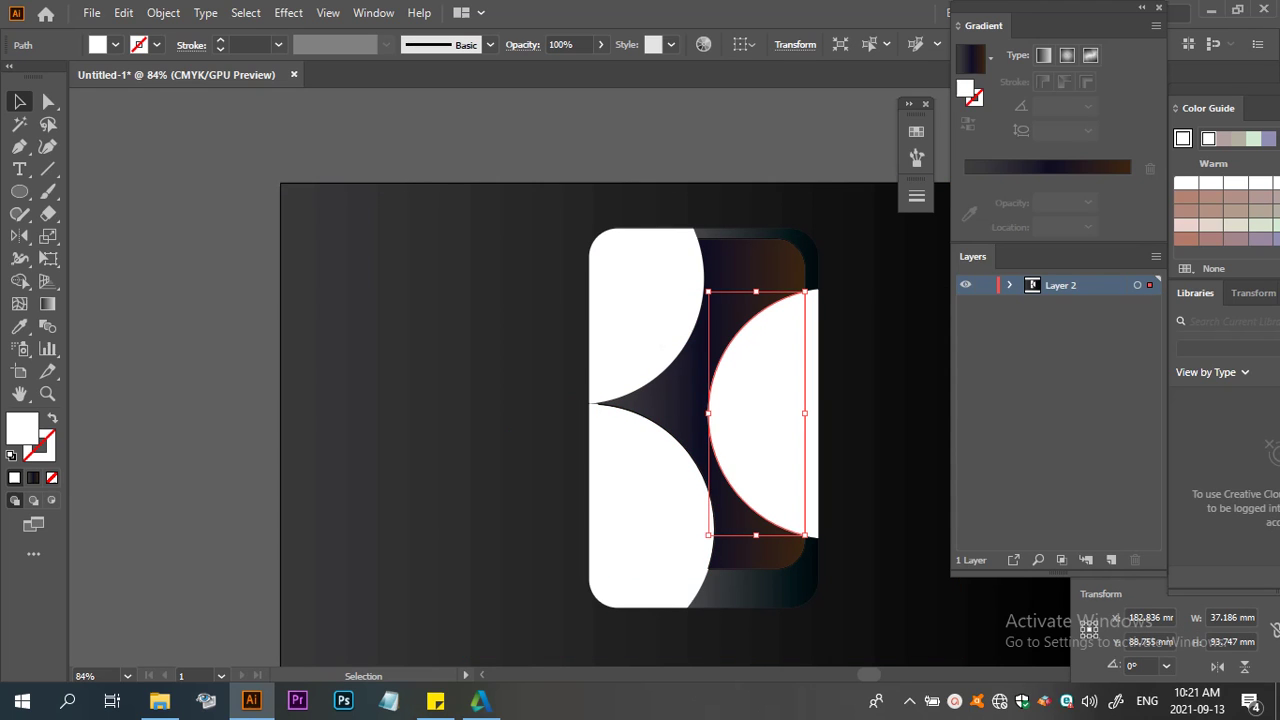
key("ctrl+shift+a")
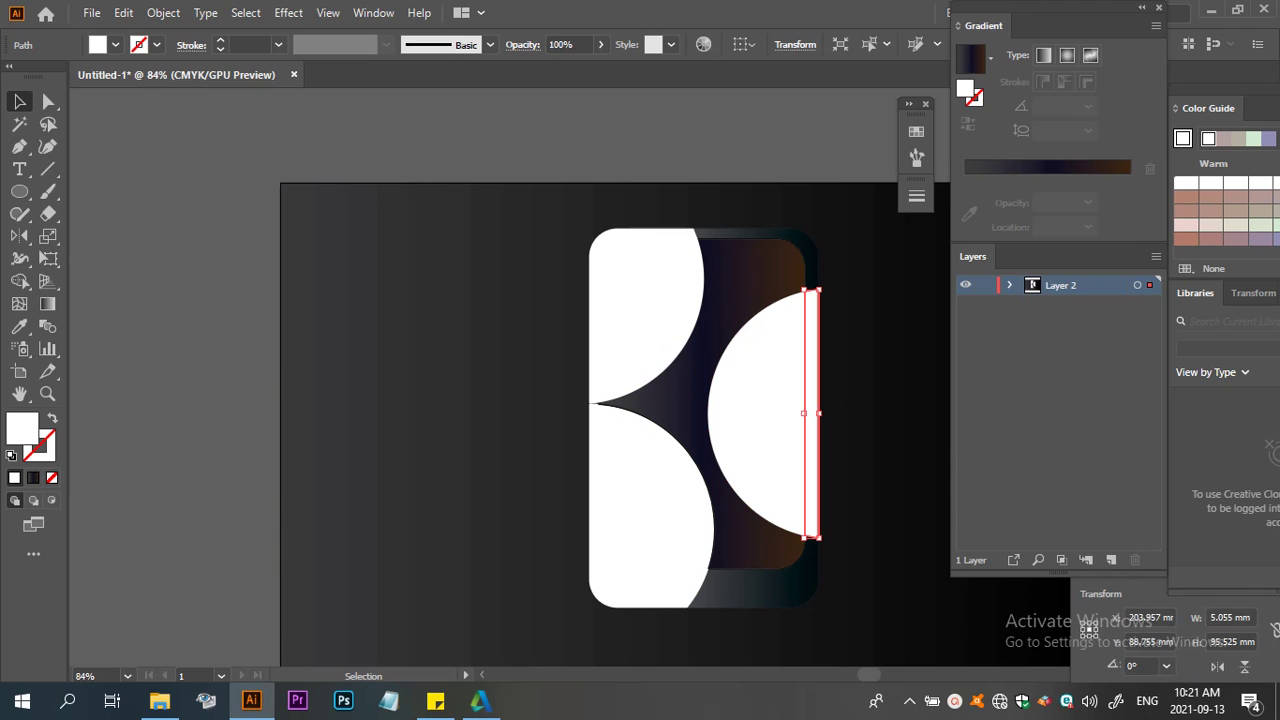
key("ctrl+a")
key("i")
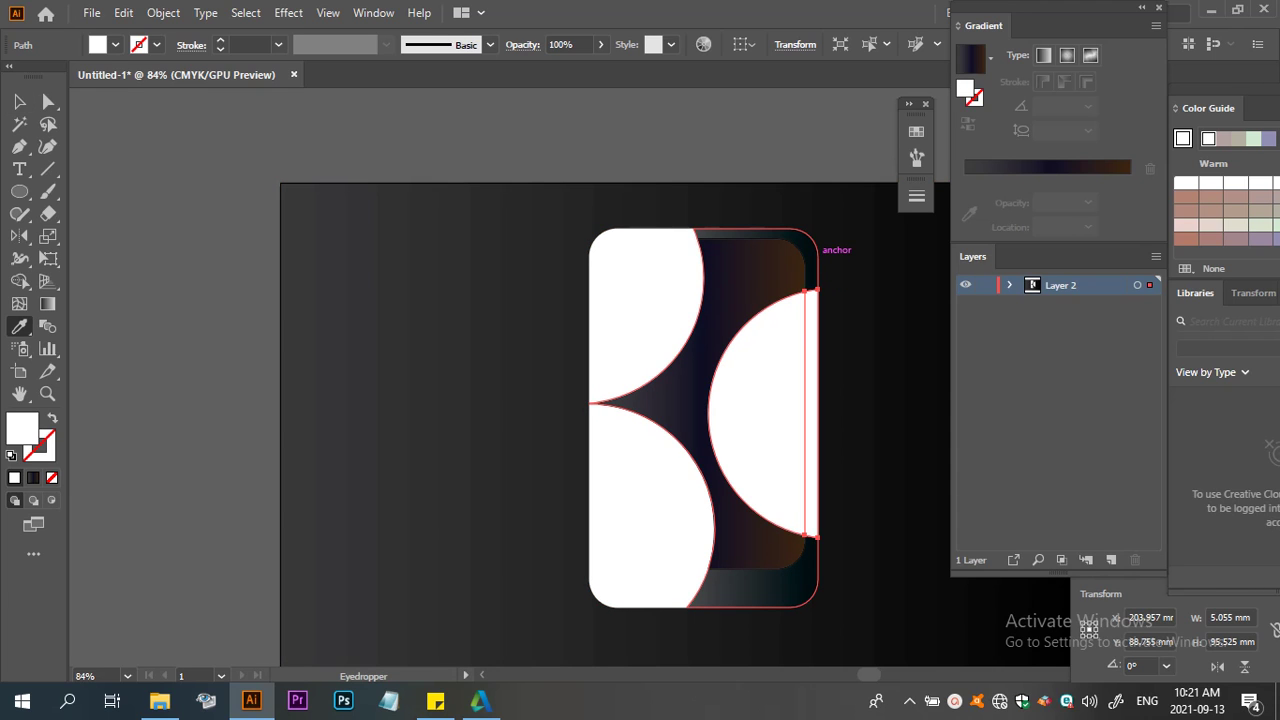
Eyedrop the rim's metallic gradient onto the thin right strip and the top-left white piece
left_click(815, 245)
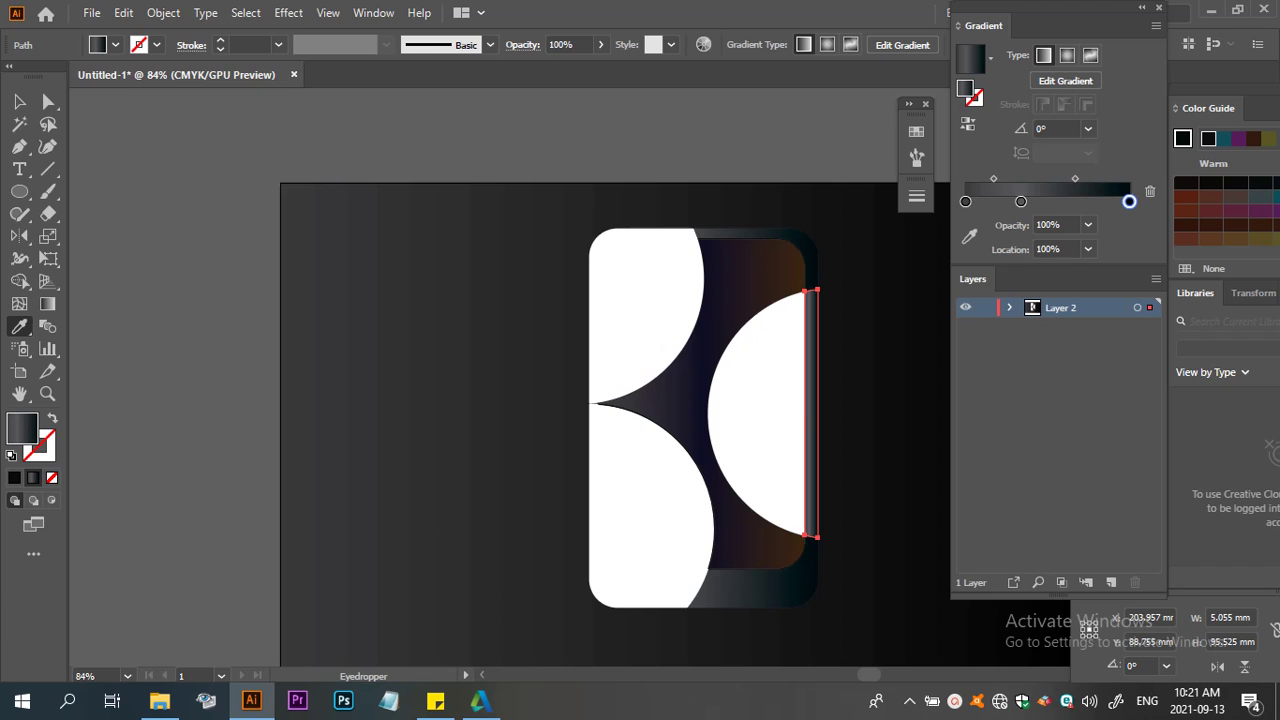
left_click(19, 101)
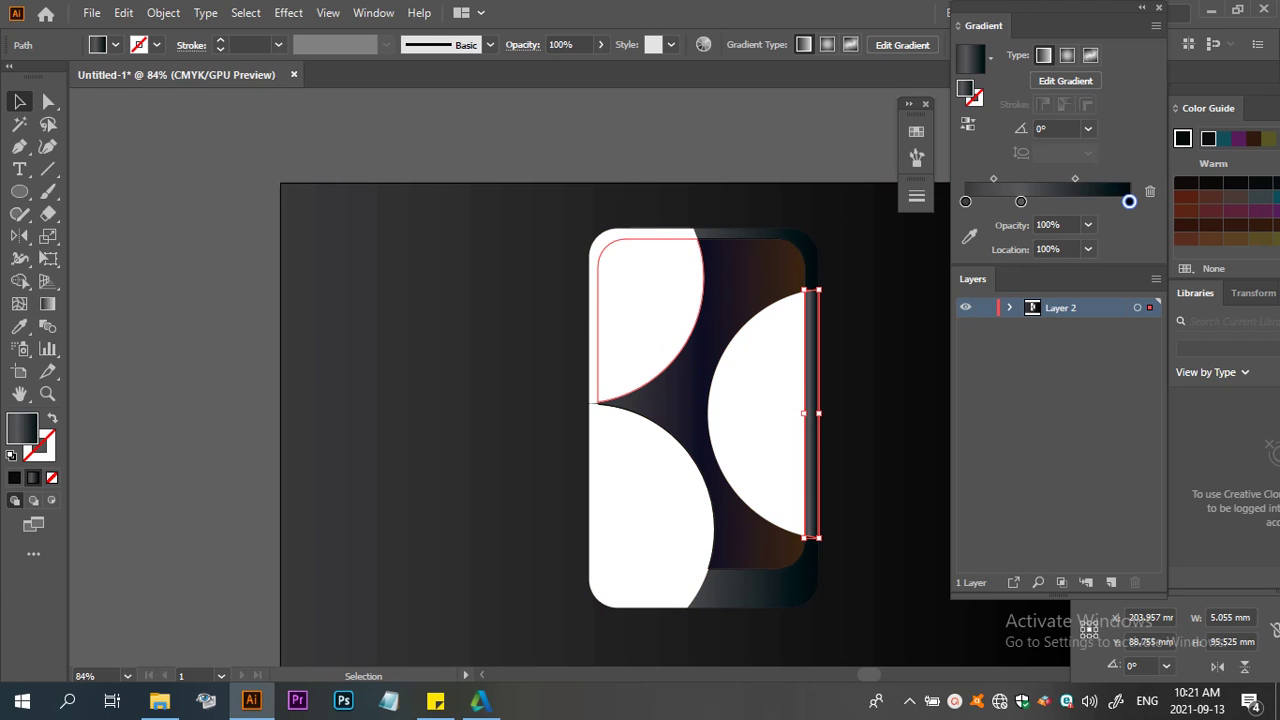
left_click(621, 238)
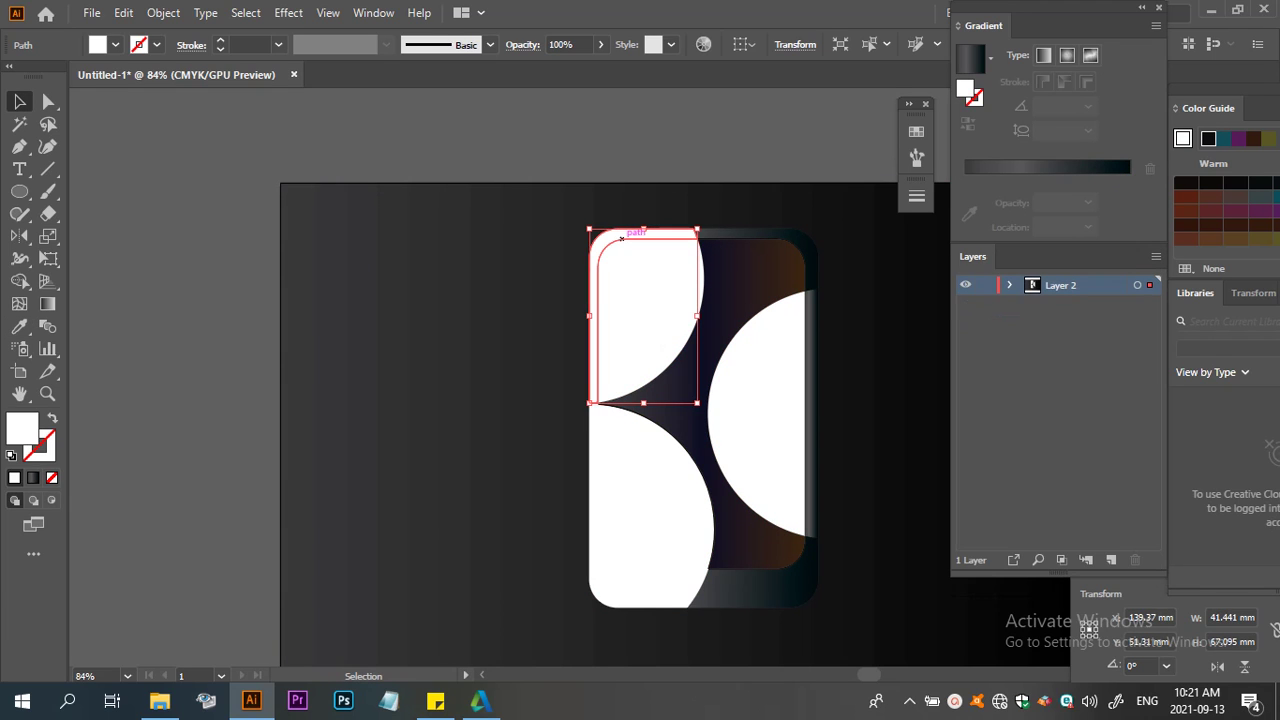
key("p")
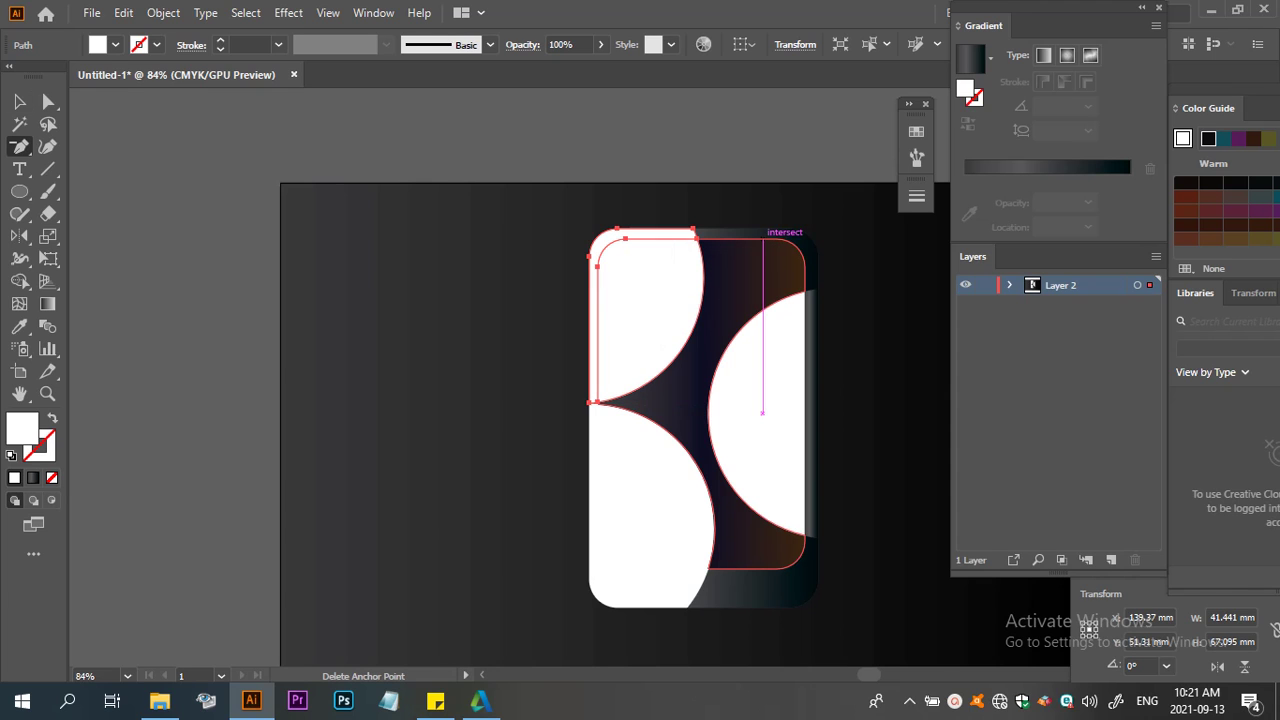
key("i")
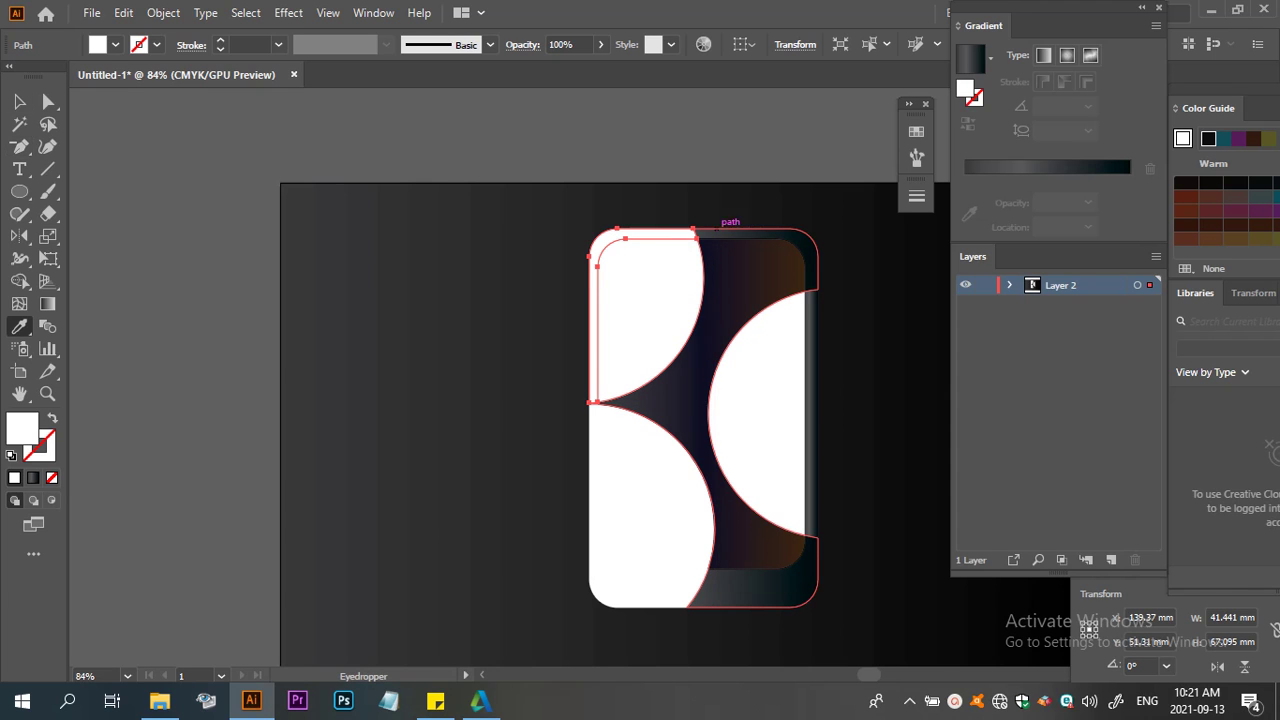
left_click(752, 232)
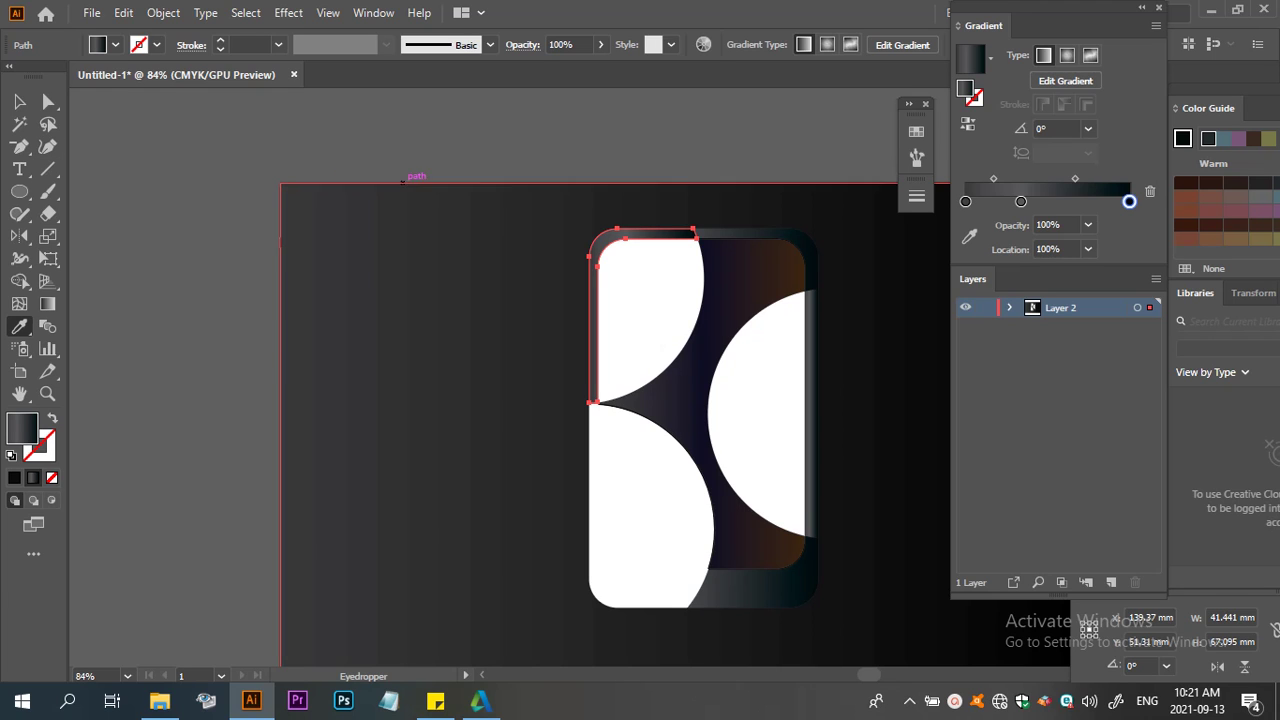
Give the lower-left white piece the rim's metallic gradient with the Eyedropper
left_click(19, 101)
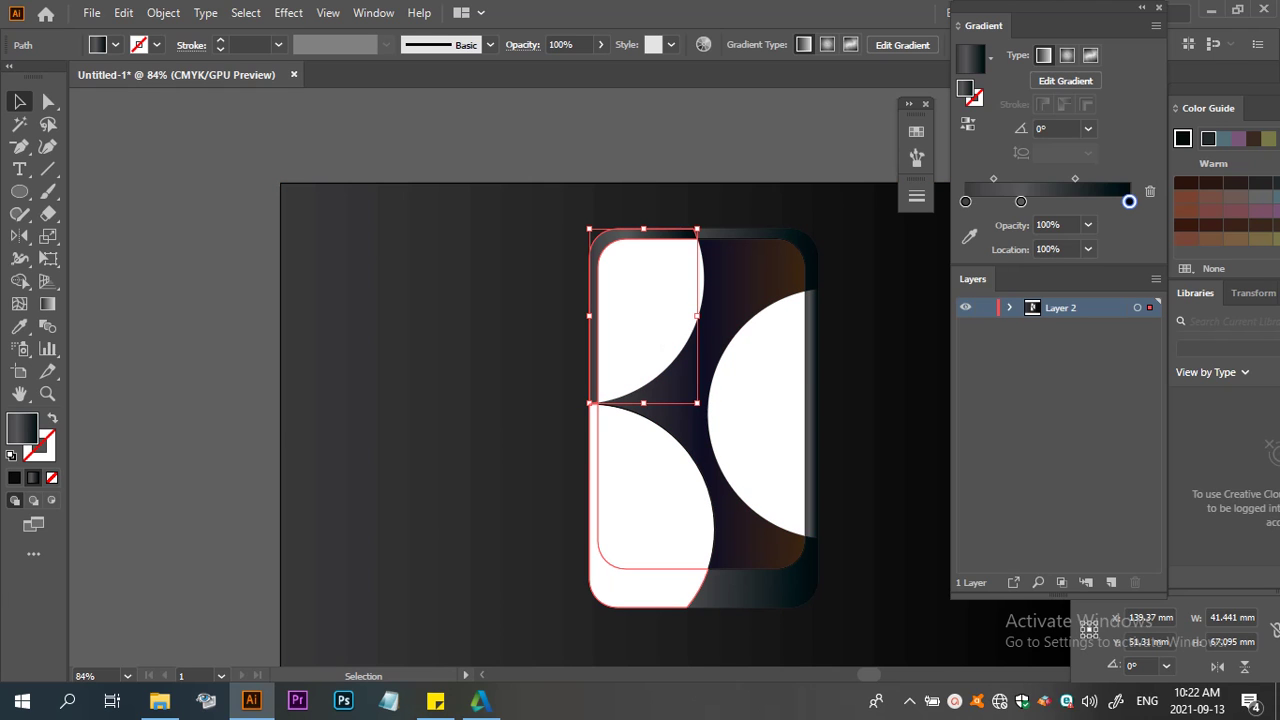
left_click(650, 500)
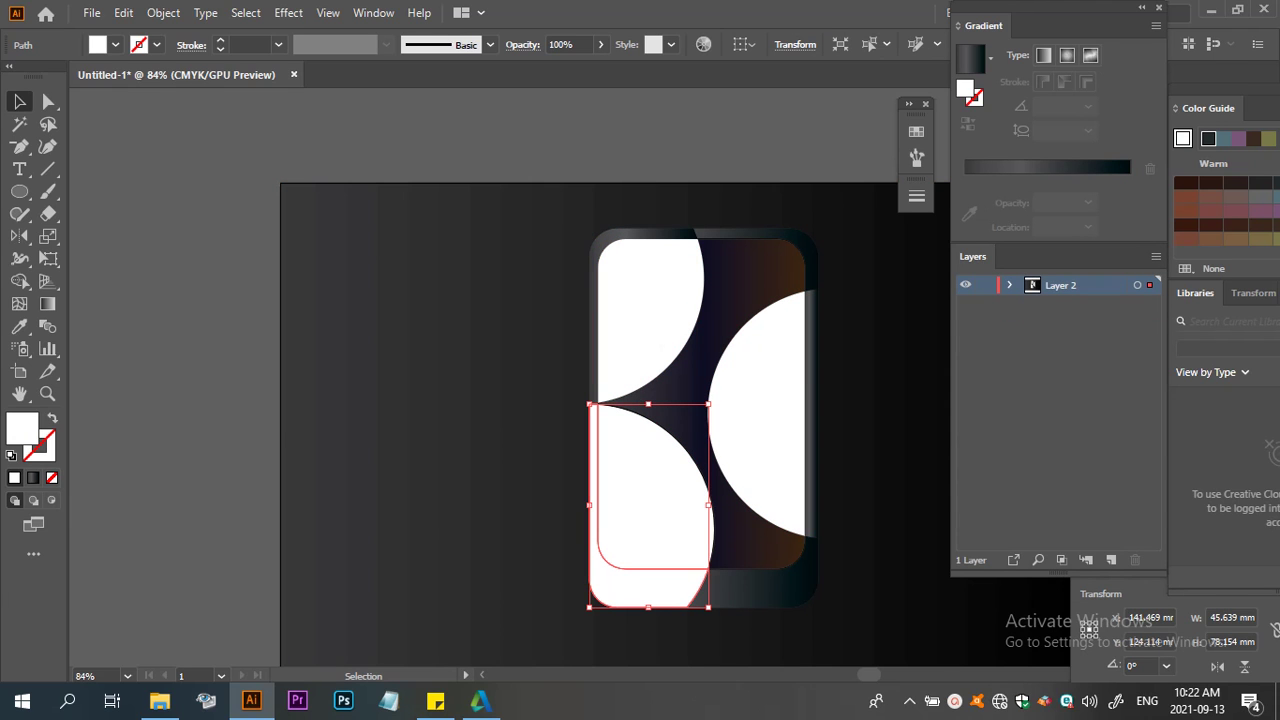
key("i")
left_click(760, 590)
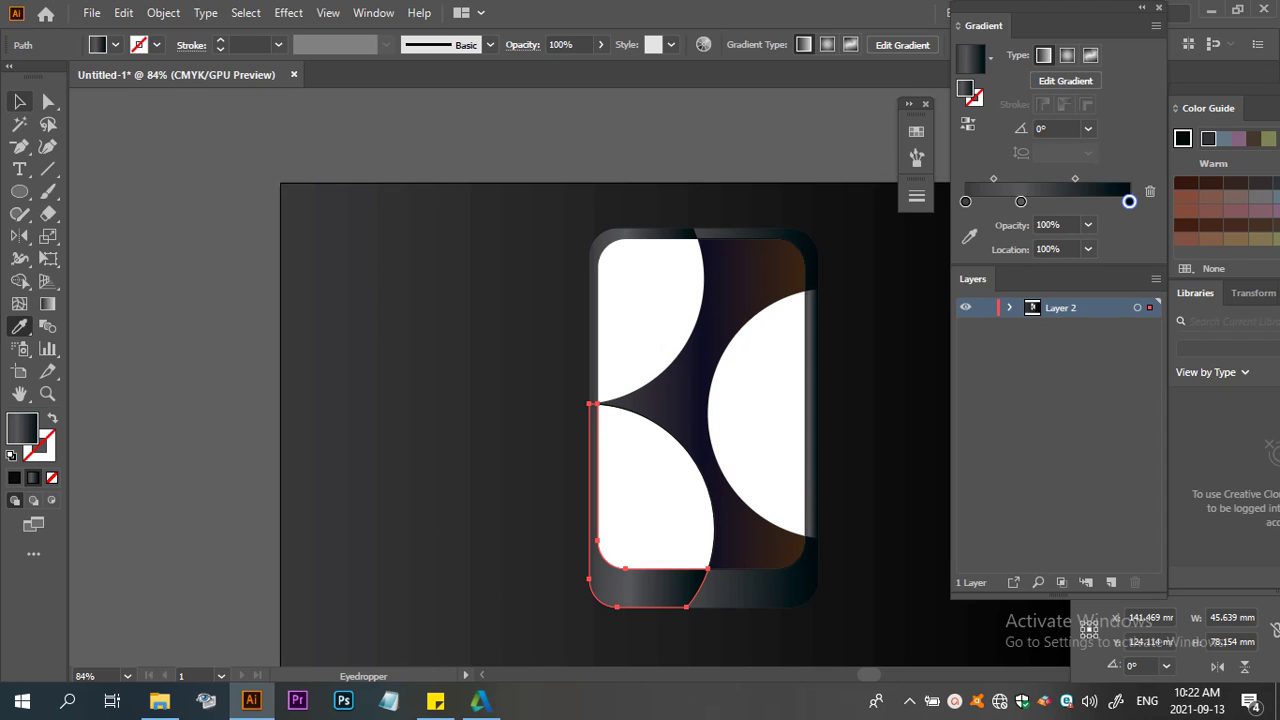
Deselect, check the dark screen shape, and select the upper-left white screen piece
left_click(19, 101)
key("ctrl+shift+a")
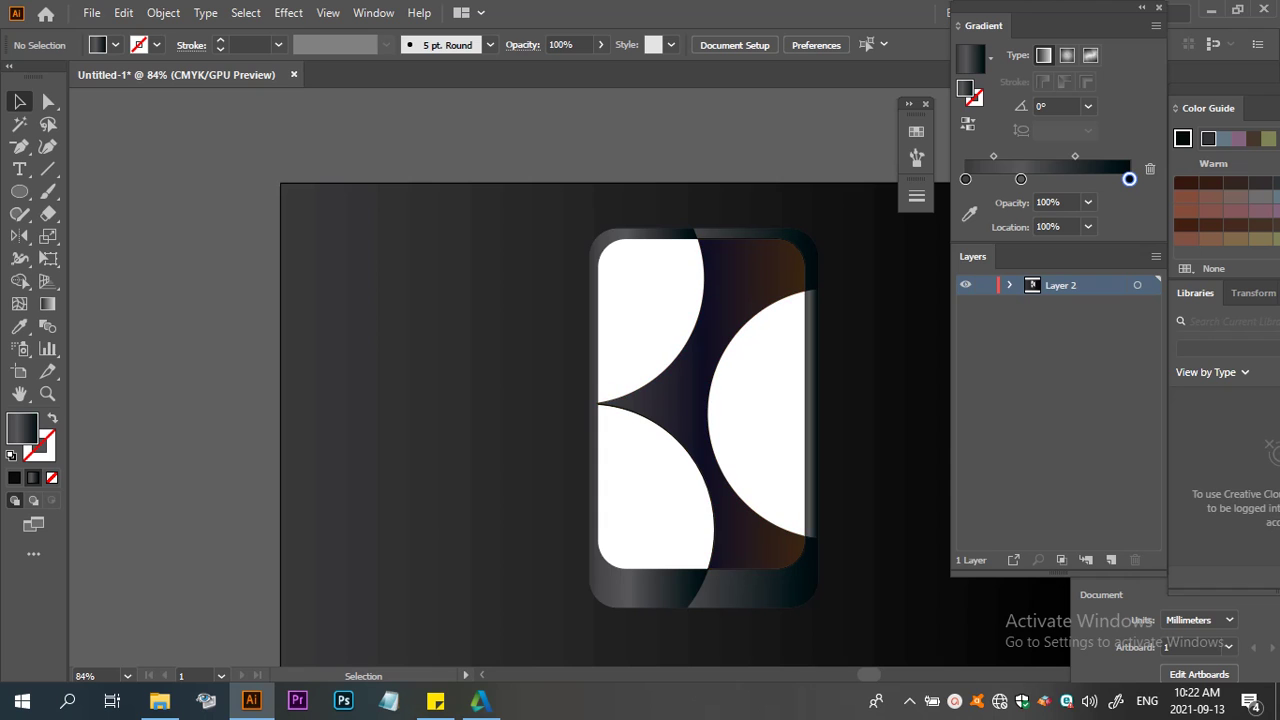
left_click(712, 477)
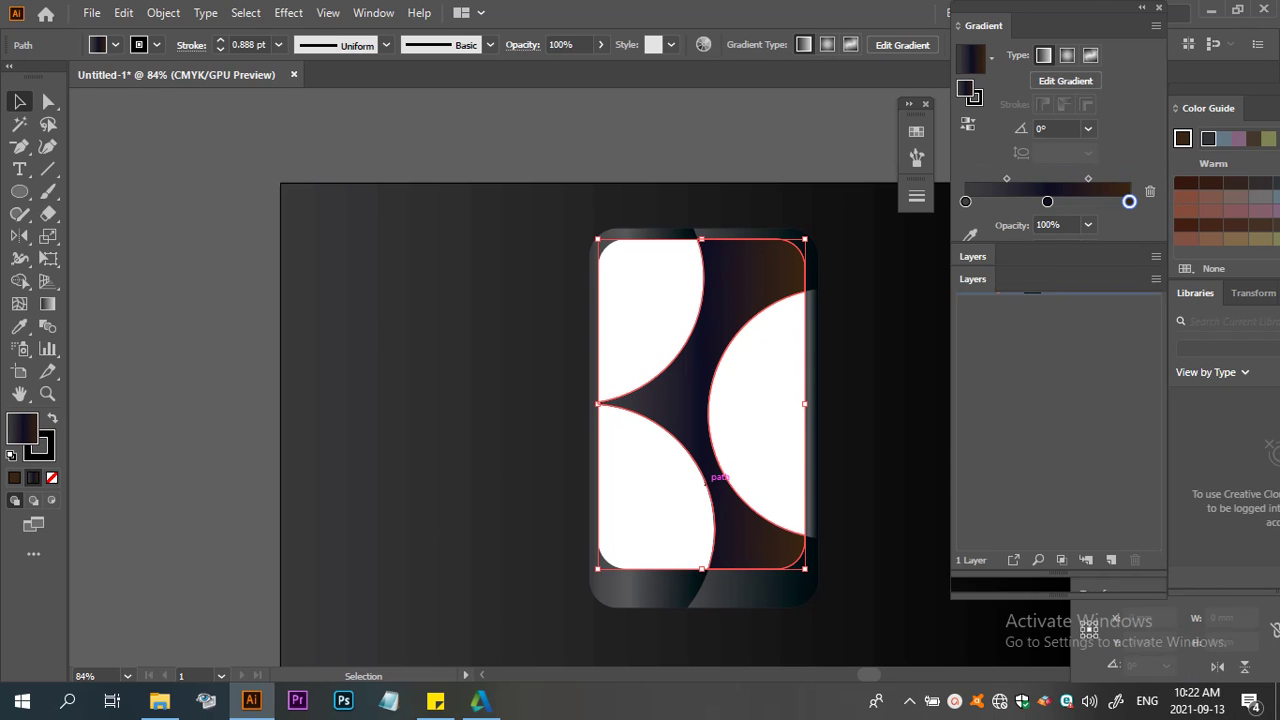
key("ctrl+shift+a")
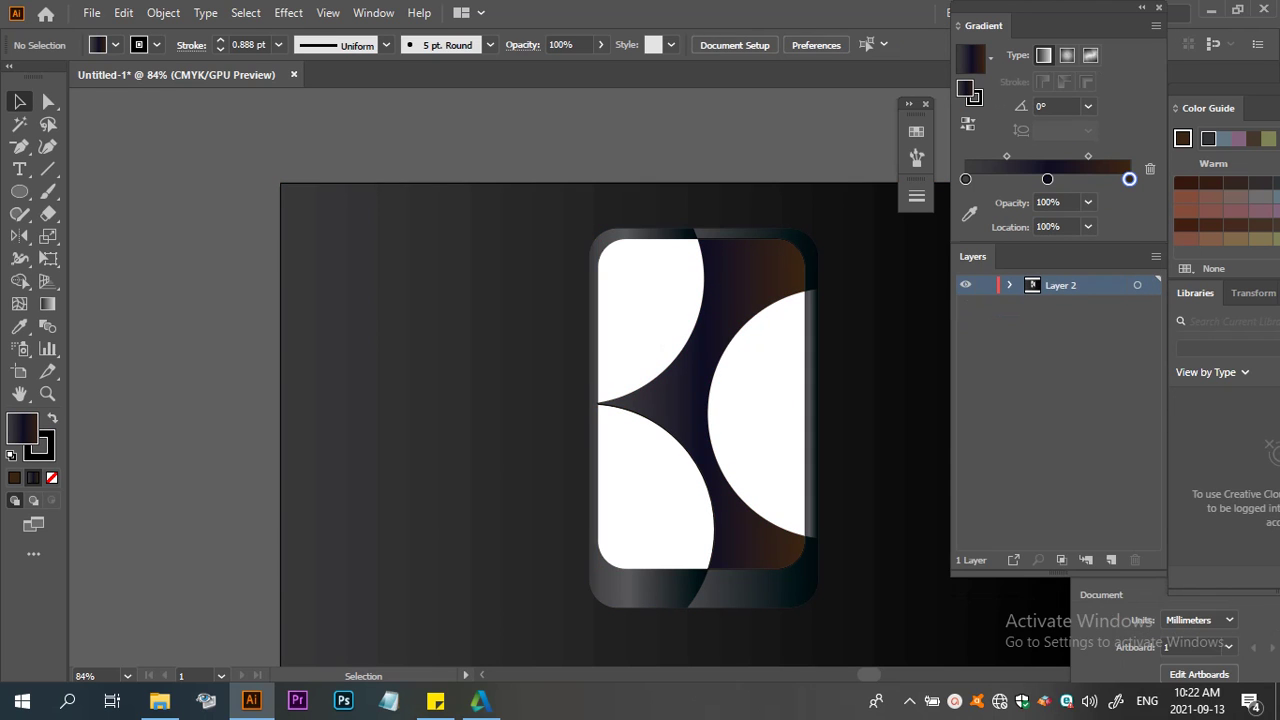
left_click(702, 285)
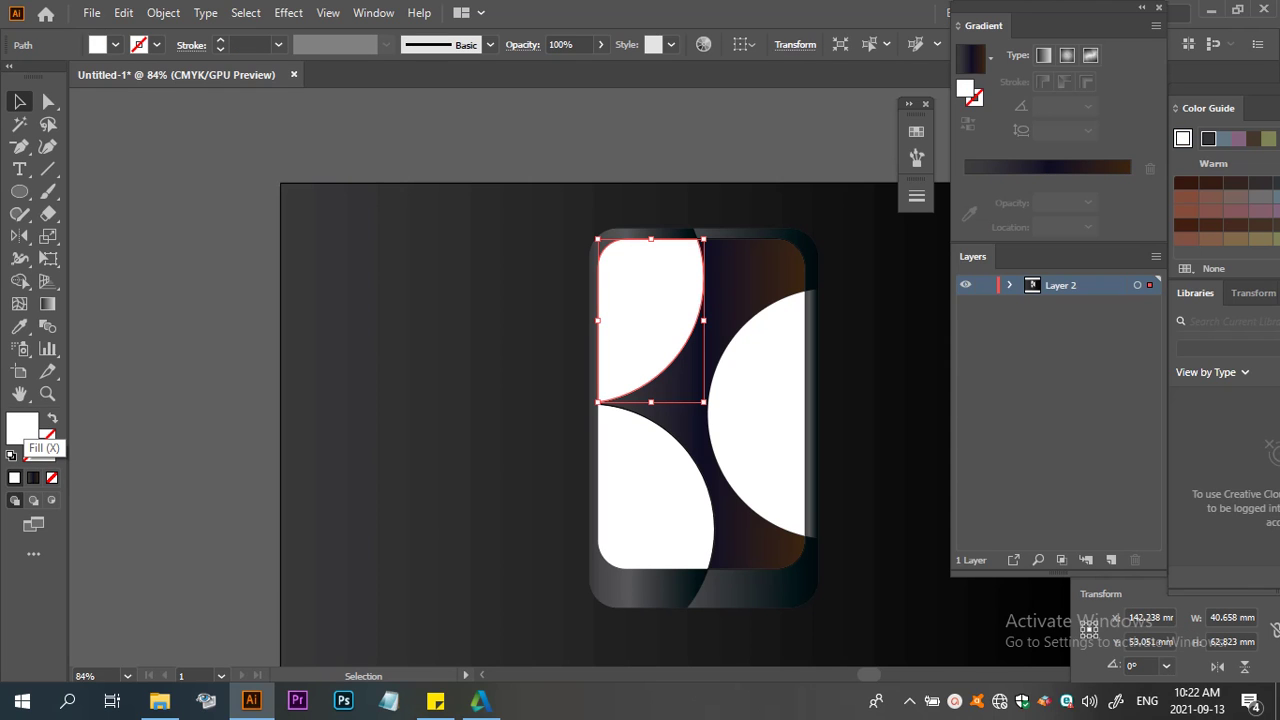
Fill the upper-left screen piece with a gradient and make its middle stop brown
double_click(22, 428)
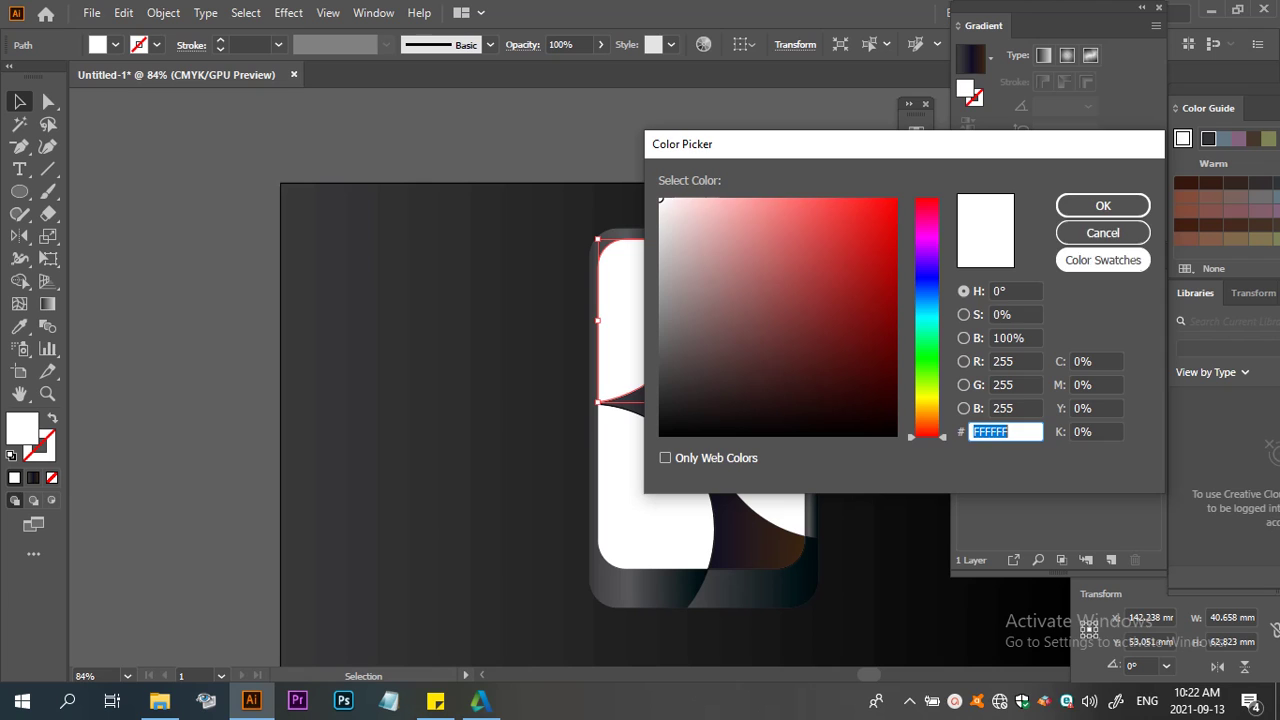
left_click(1102, 205)
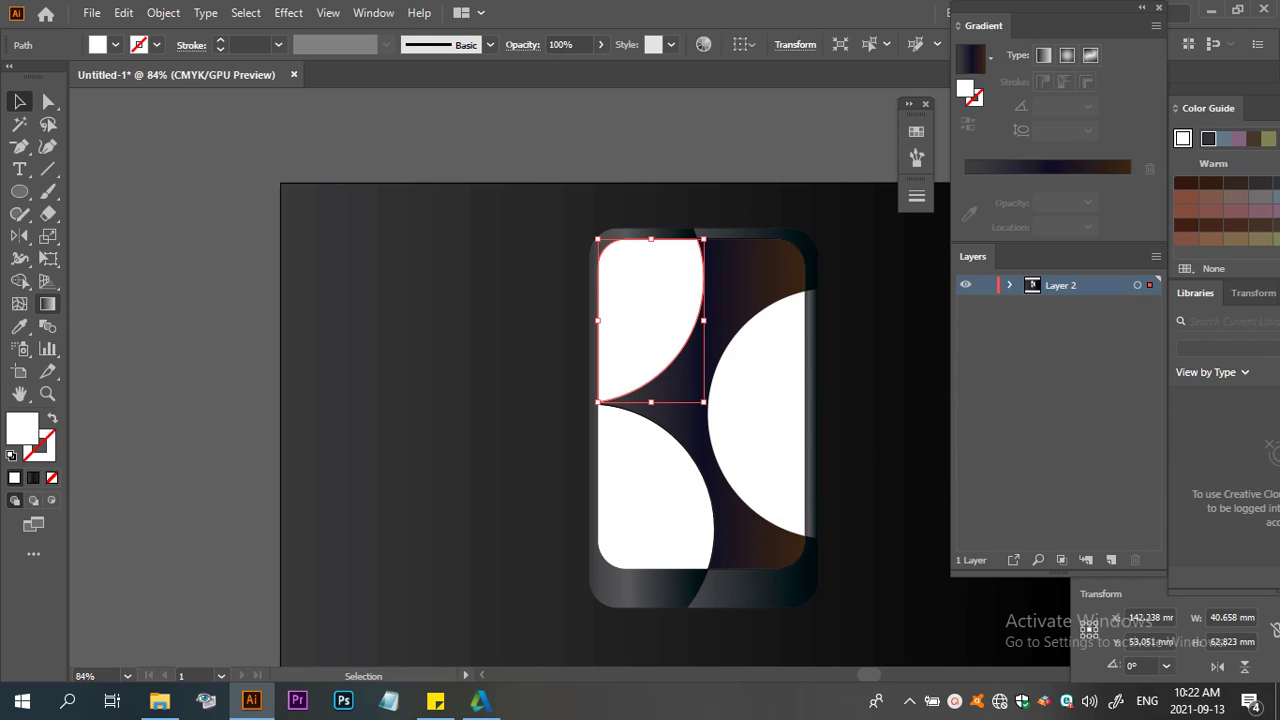
left_click(47, 304)
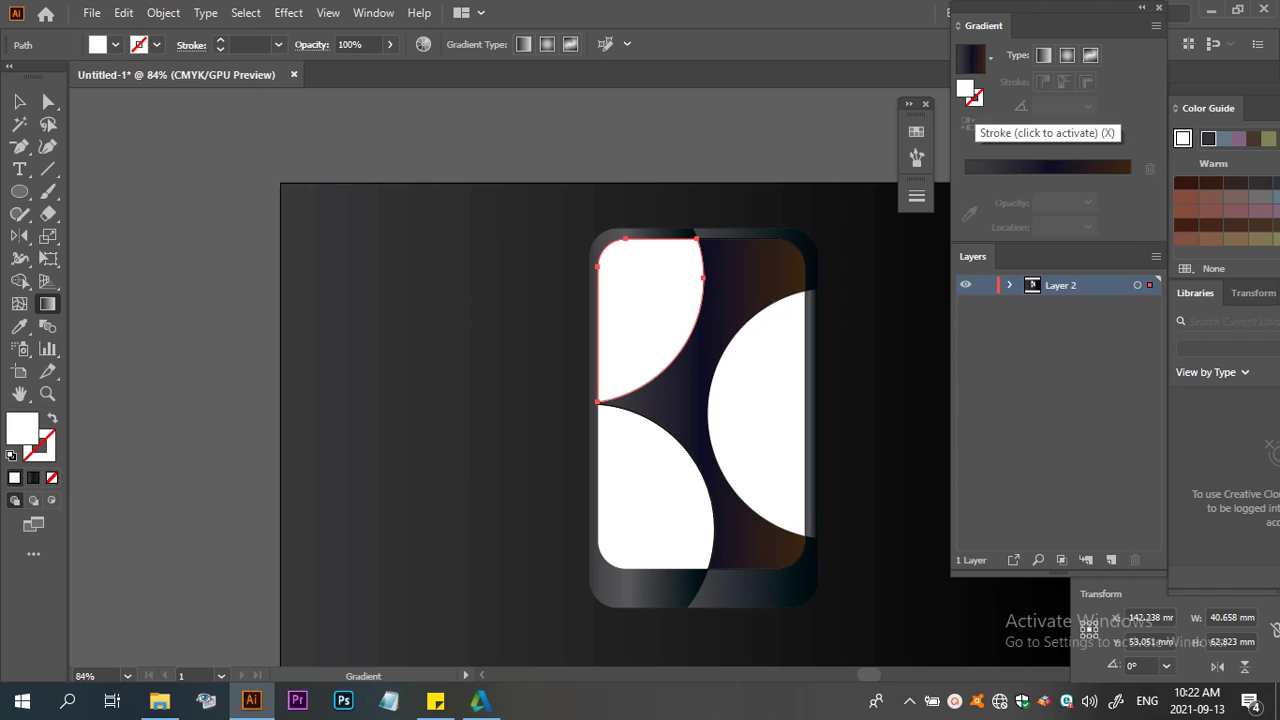
left_click(1060, 168)
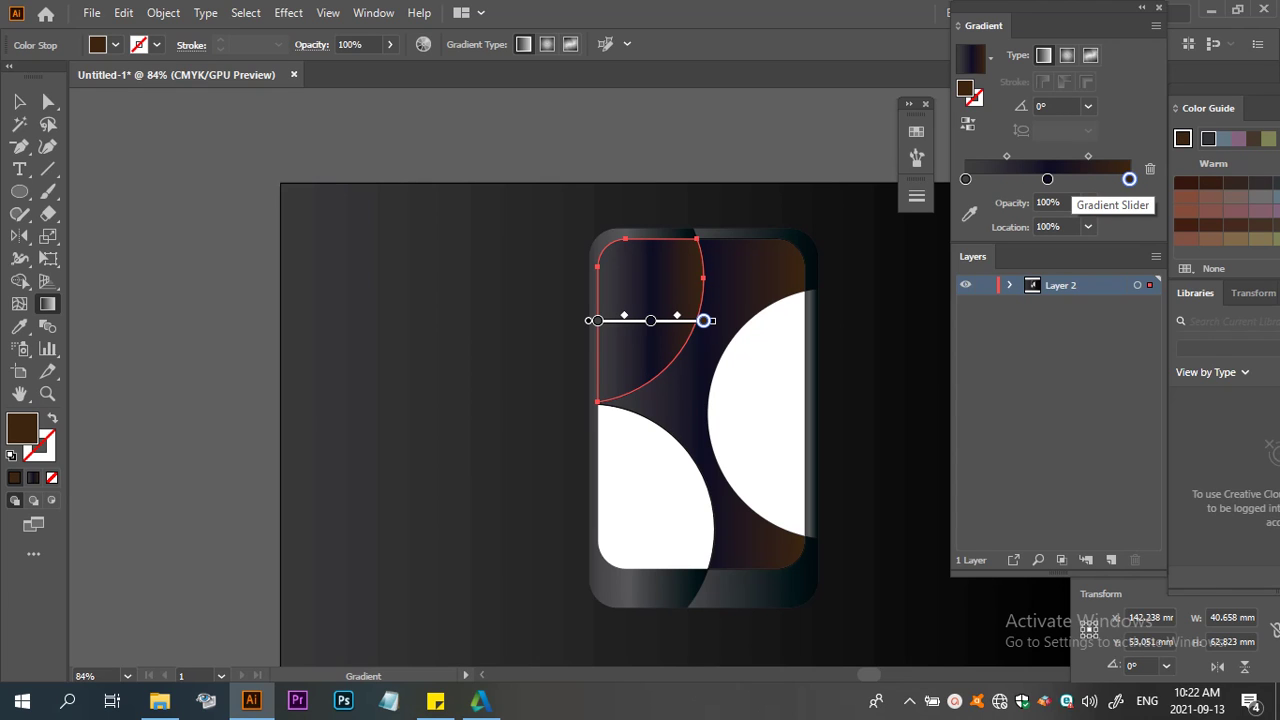
left_click(1047, 179)
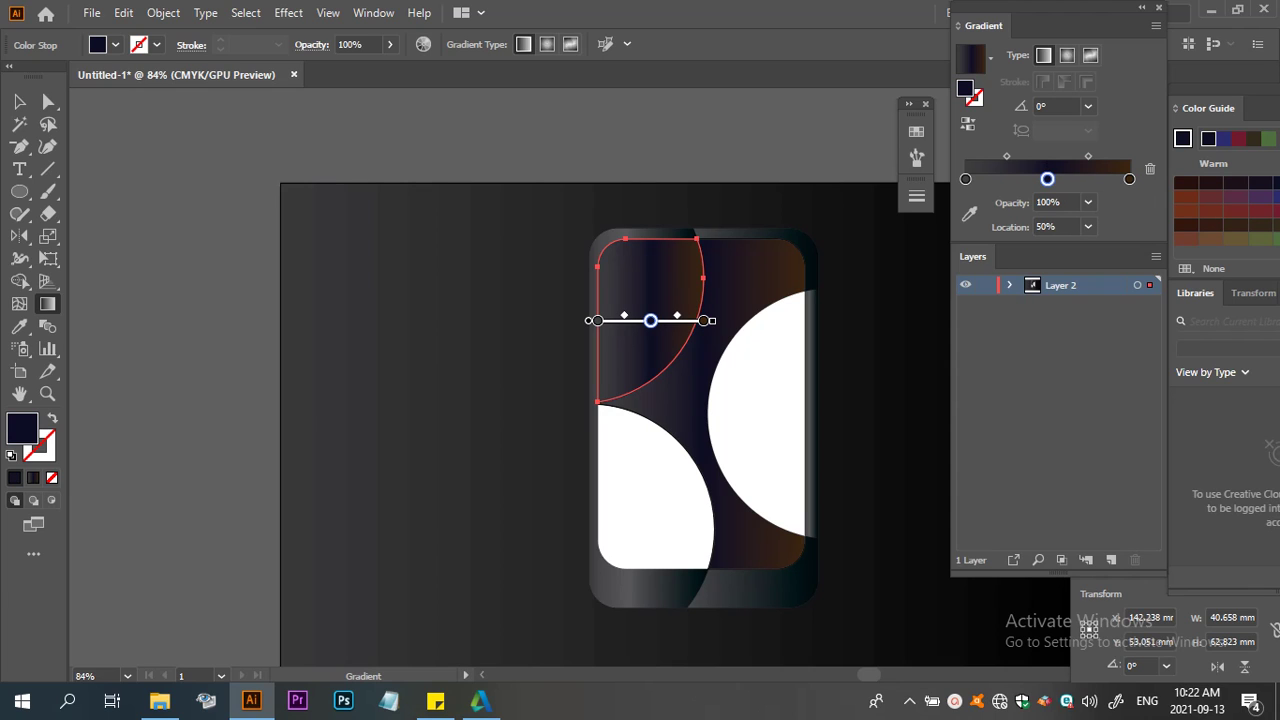
left_click(1185, 210)
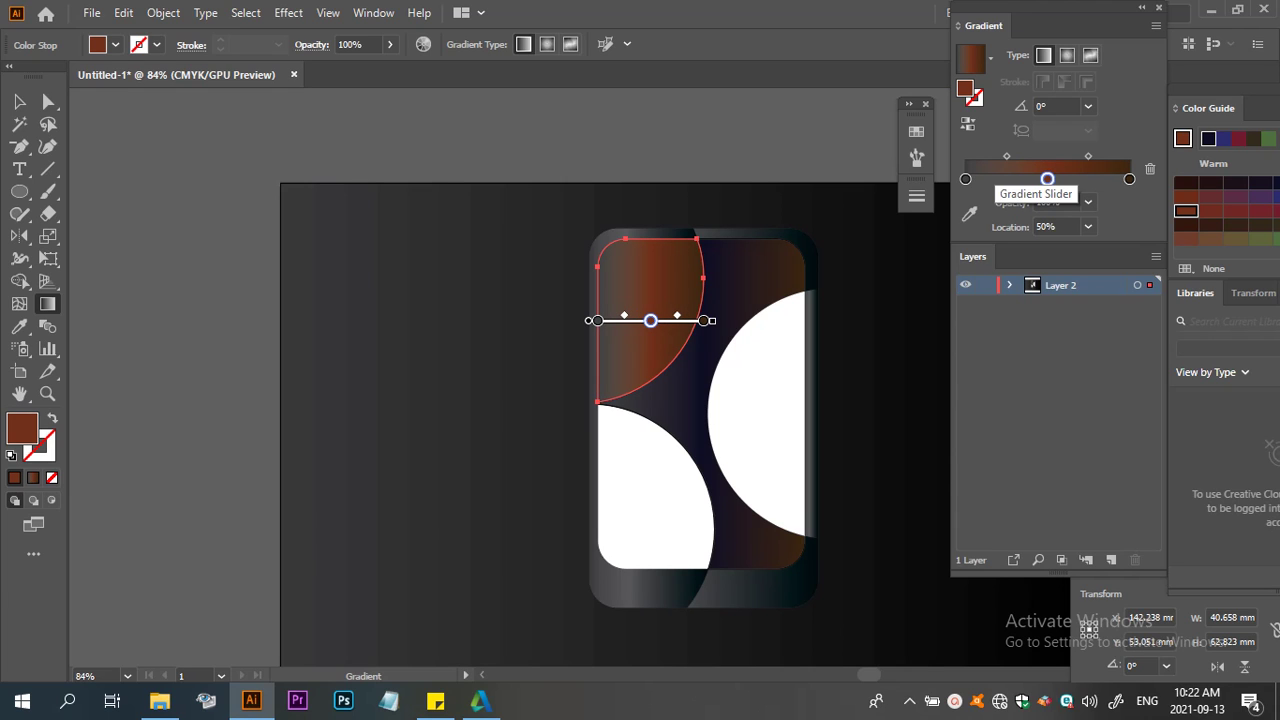
left_click(965, 179)
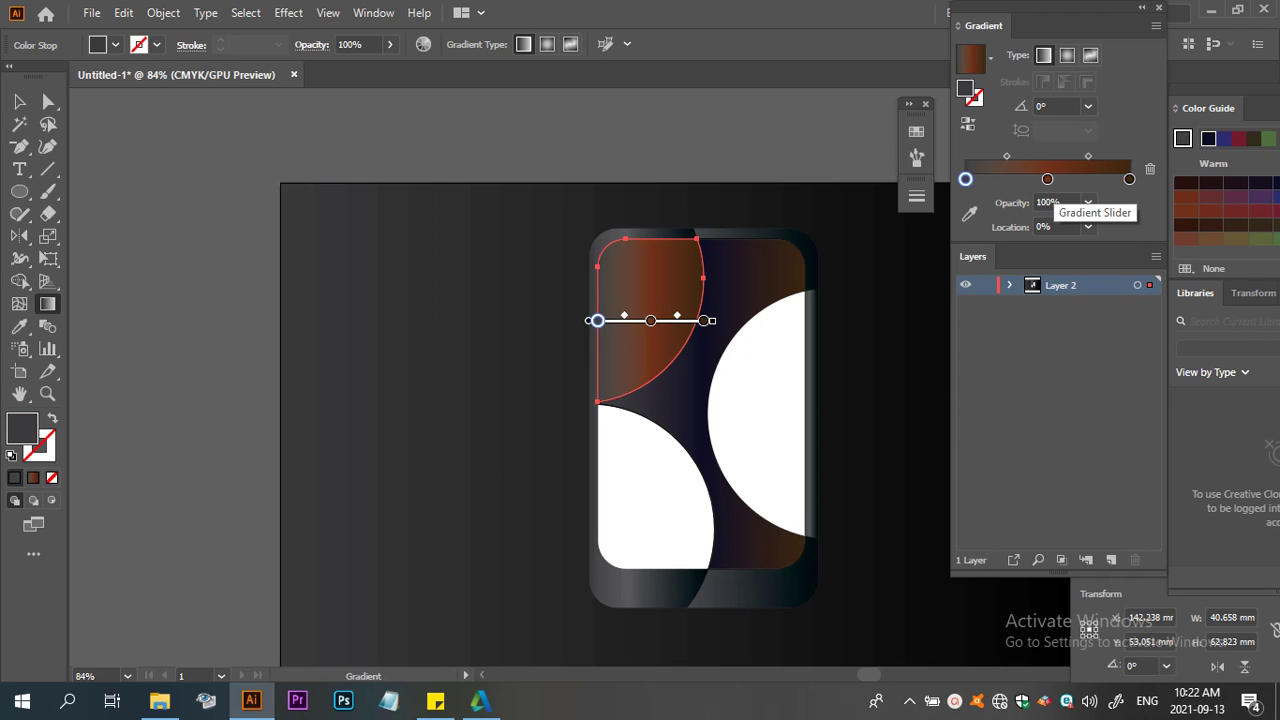
left_click(1047, 179)
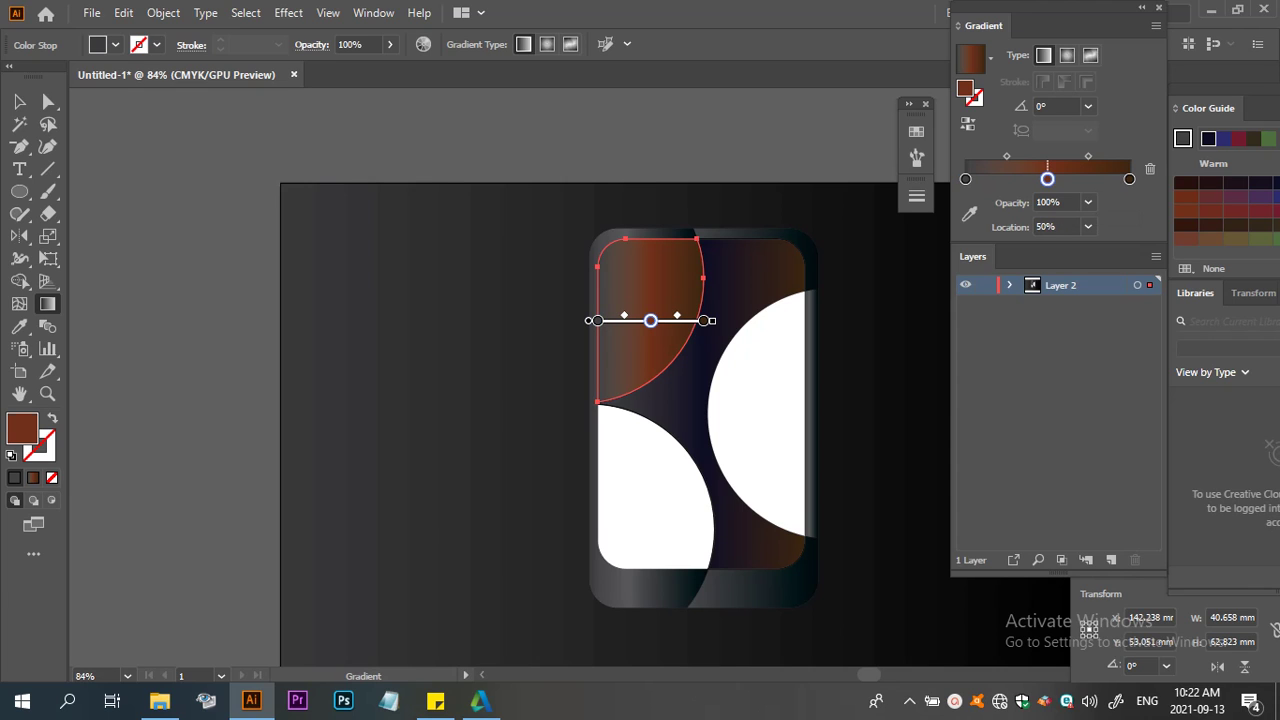
Set the gradient's middle stop to blue, first 3951A3 then 00127F
double_click(1047, 179)
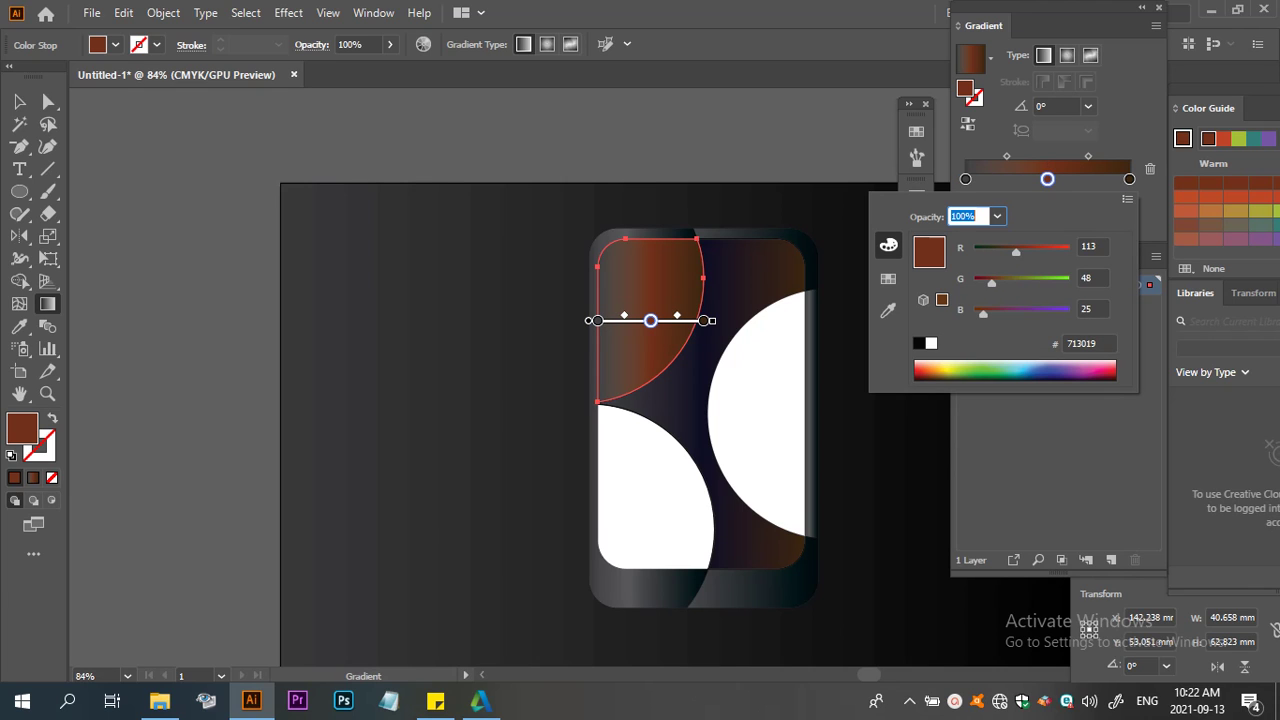
type("3951A3")
key("Return")
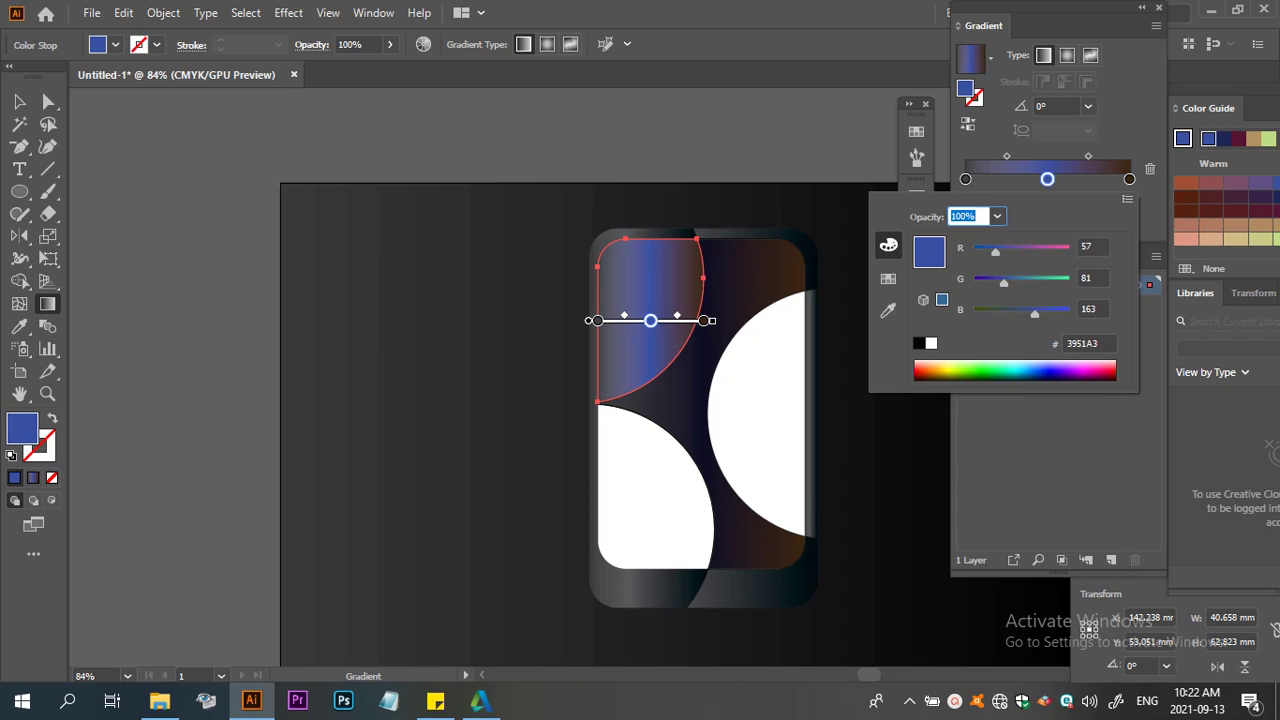
type("00127F")
key("Return")
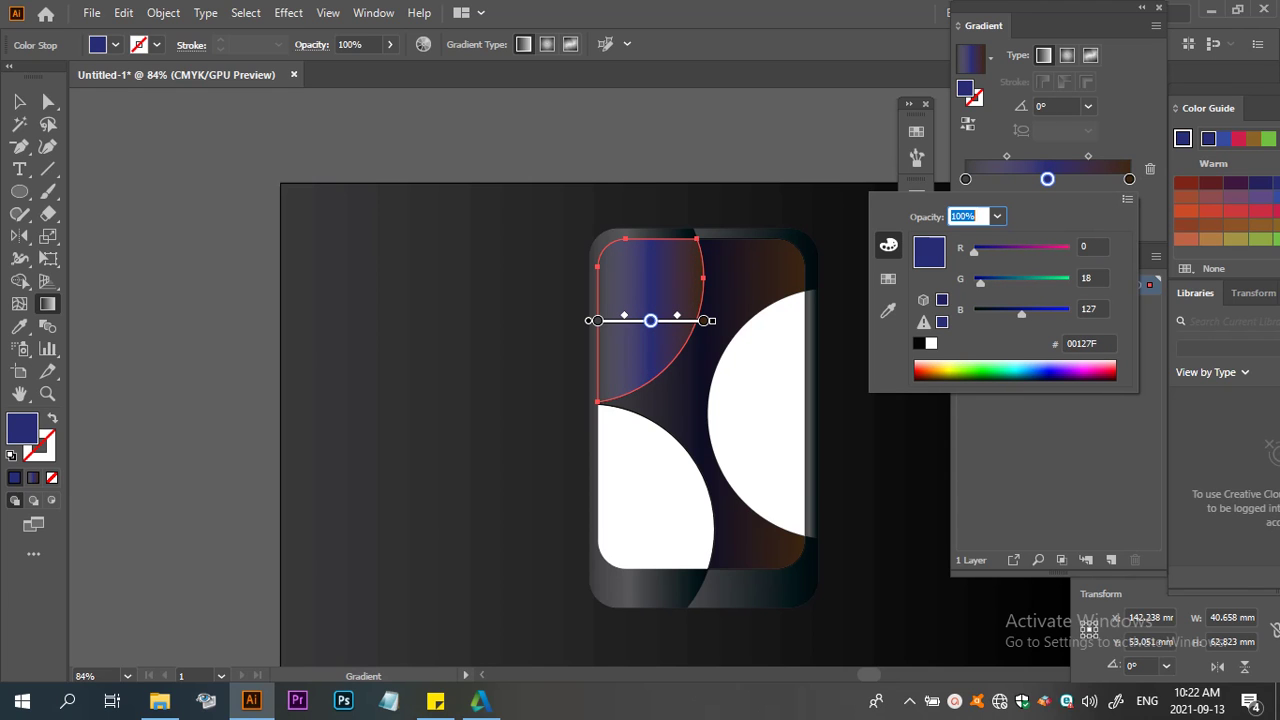
key("Escape")
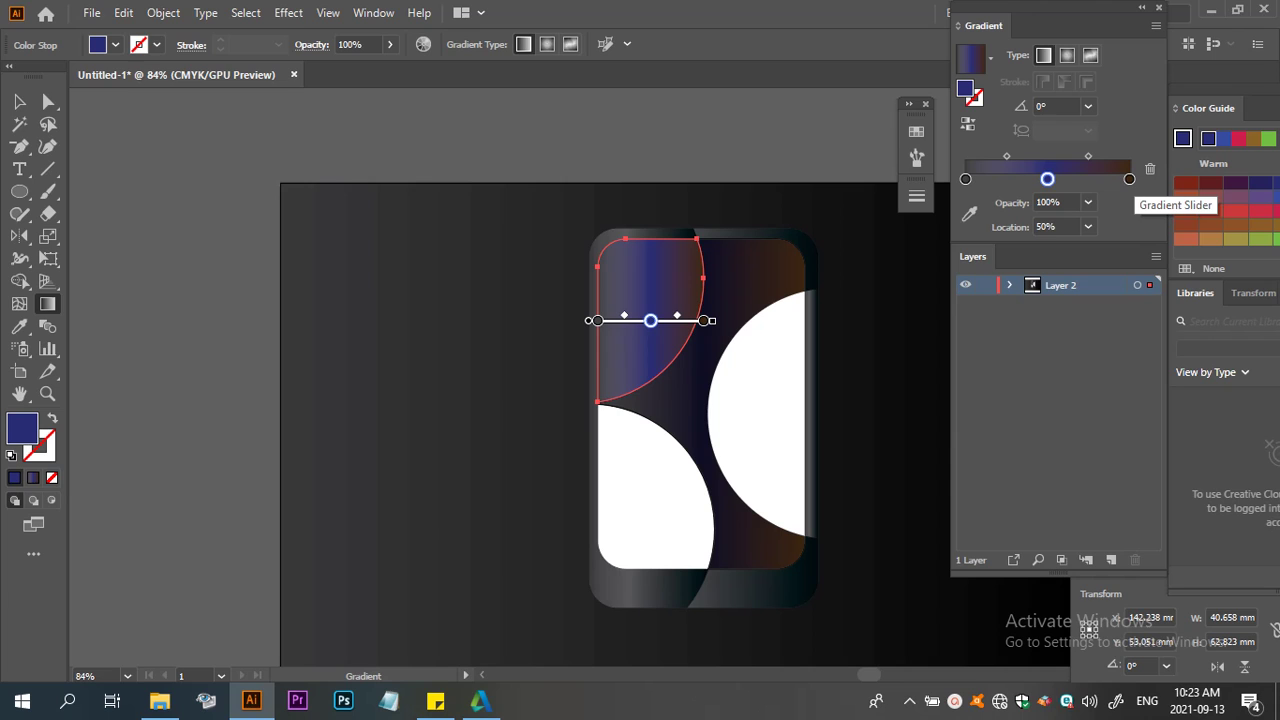
Make the right gradient stop a dark blue (070036)
left_click(1129, 179)
double_click(1129, 179)
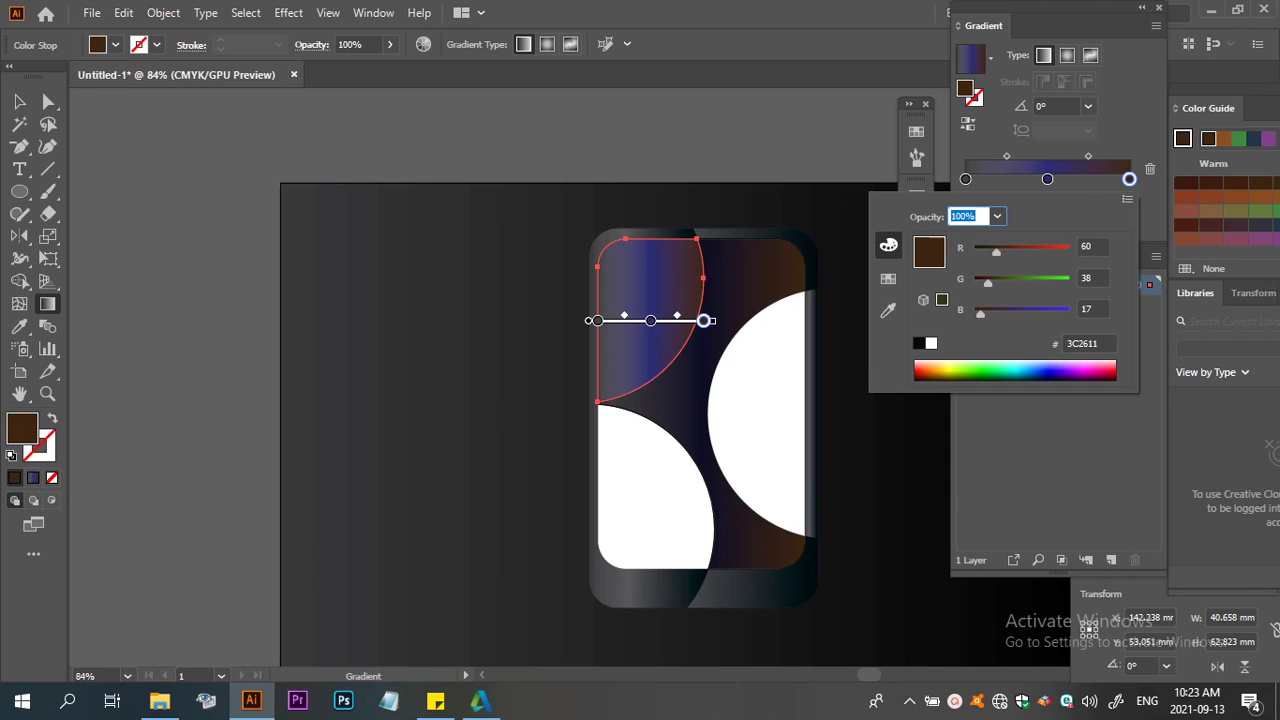
left_click(1048, 377)
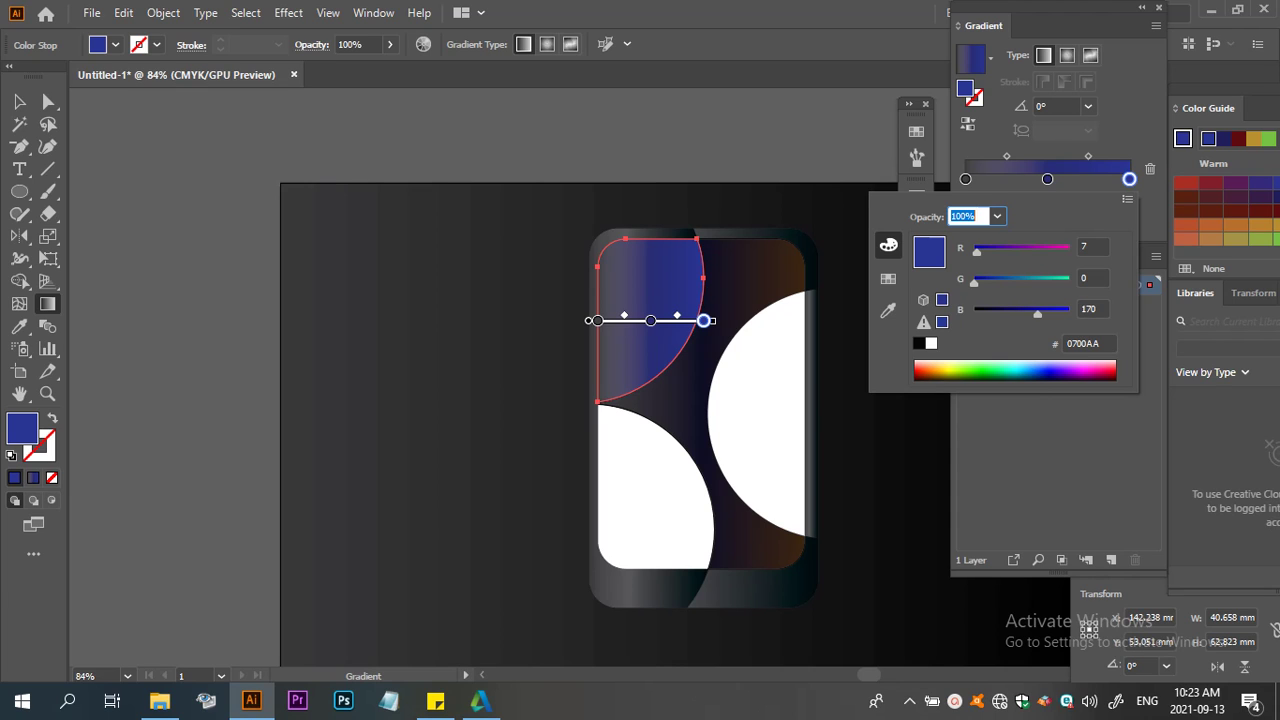
left_click_drag(1037, 314, 994, 314)
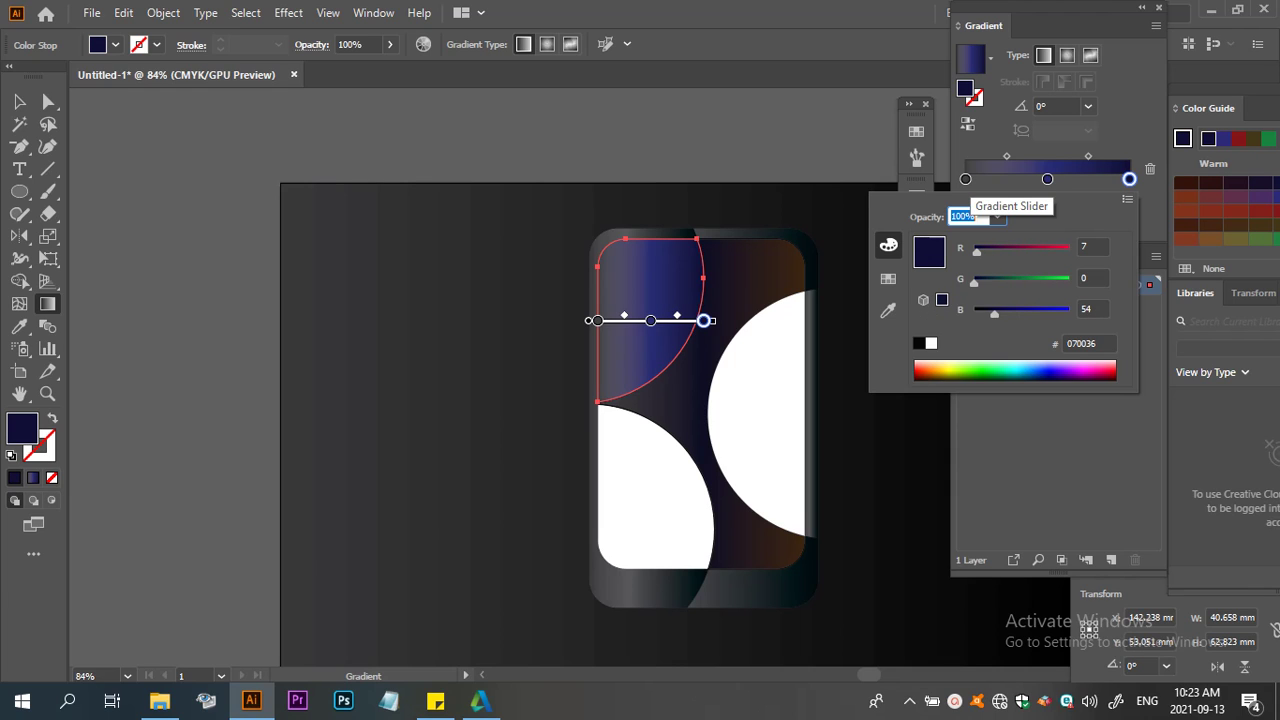
key("Escape")
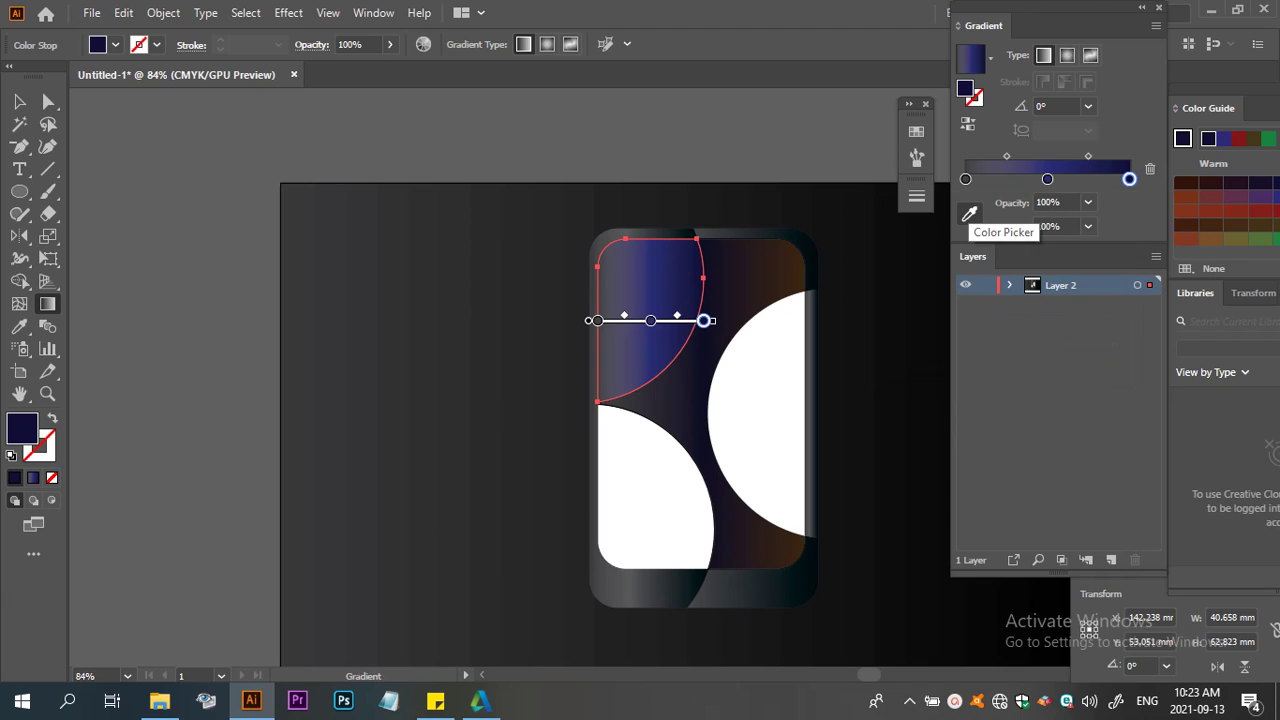
Delete the left stop, move the remaining stop to the start, and color it greenish near-black 282D1B
left_click(965, 179)
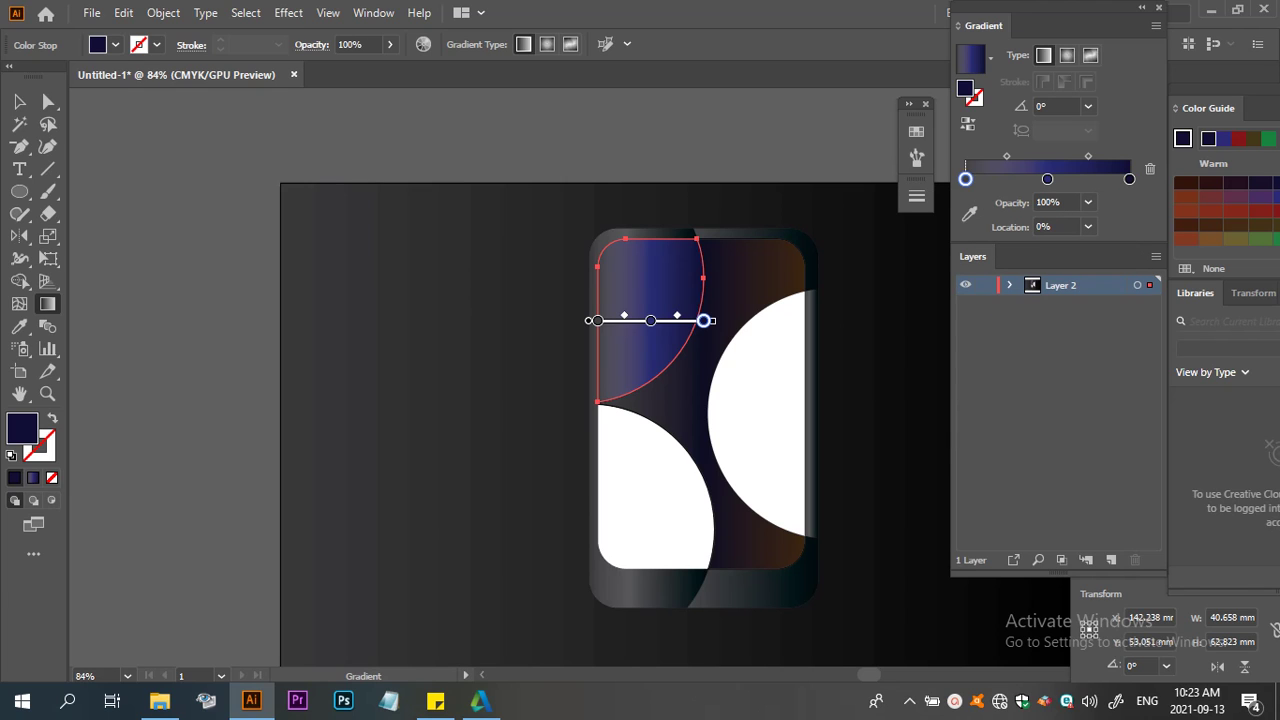
left_click_drag(965, 179, 985, 240)
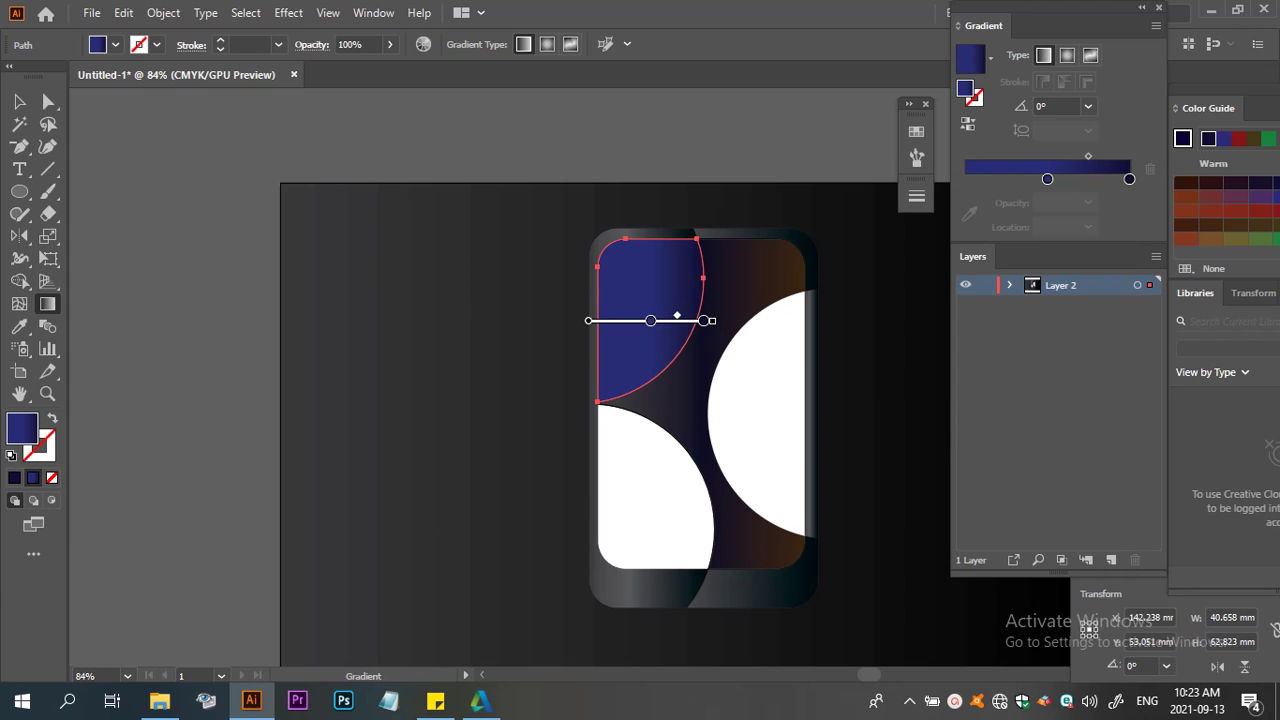
left_click_drag(1047, 179, 984, 179)
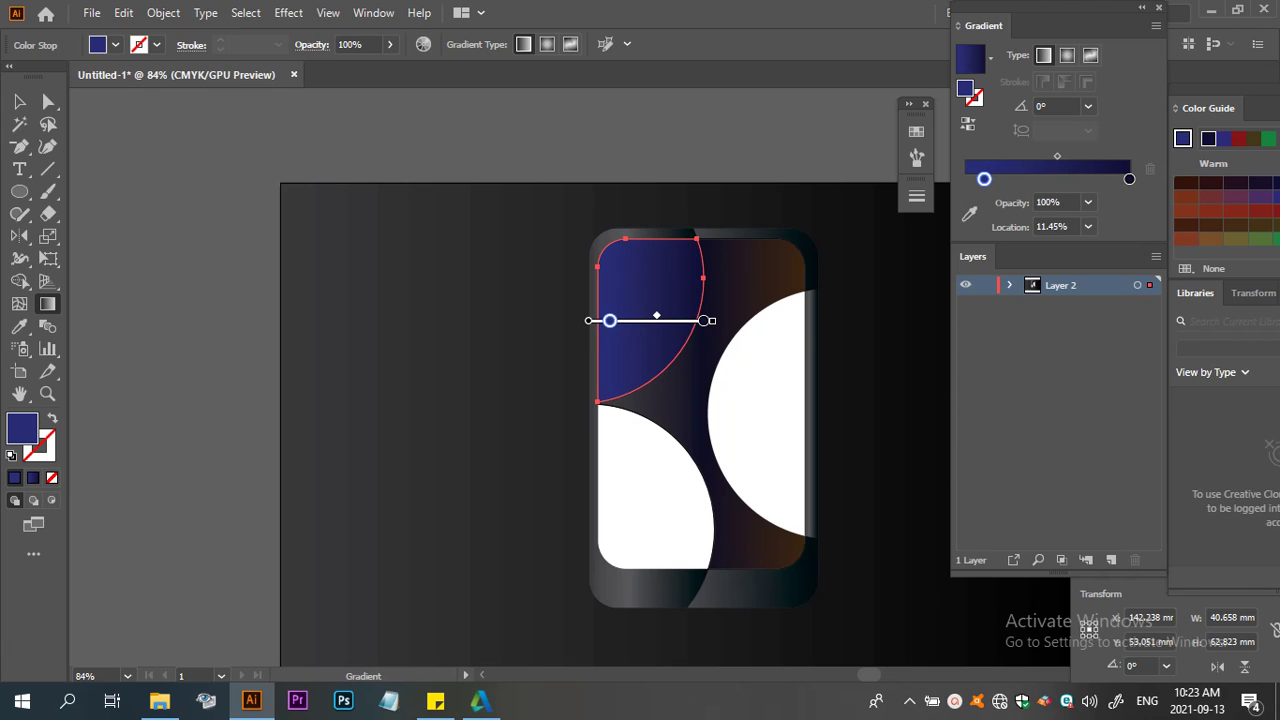
left_click_drag(984, 179, 965, 179)
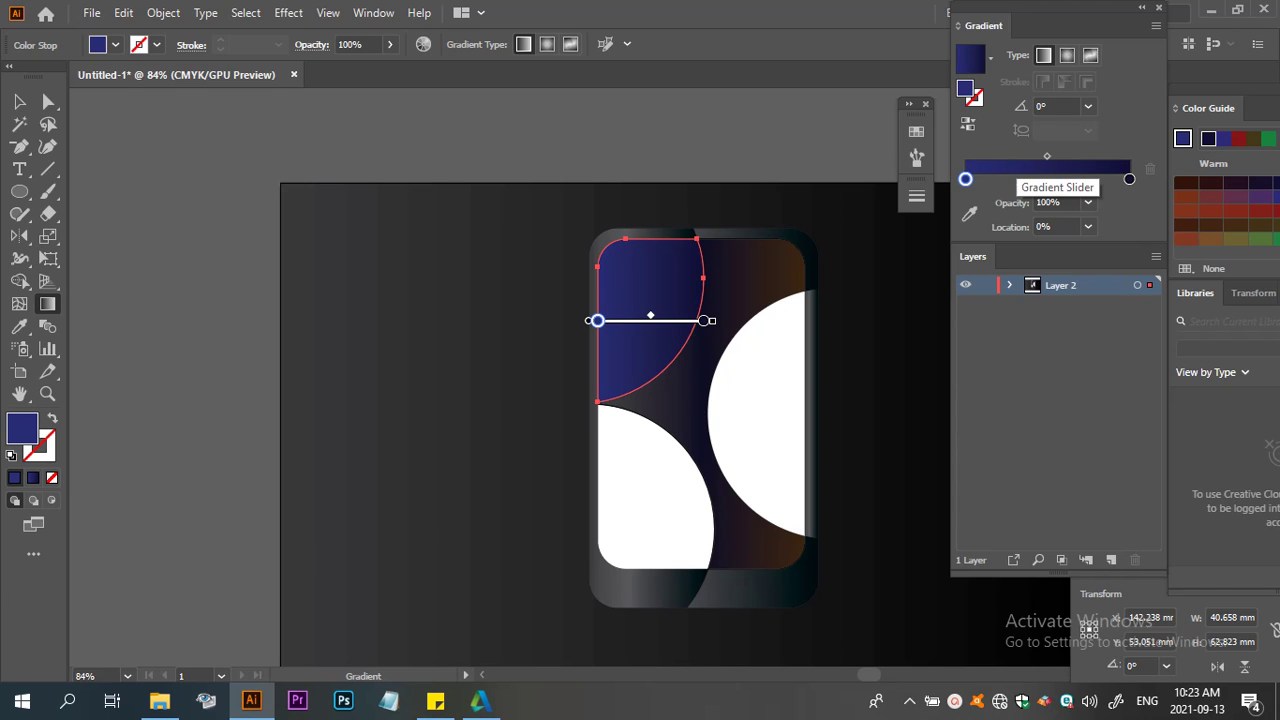
double_click(965, 179)
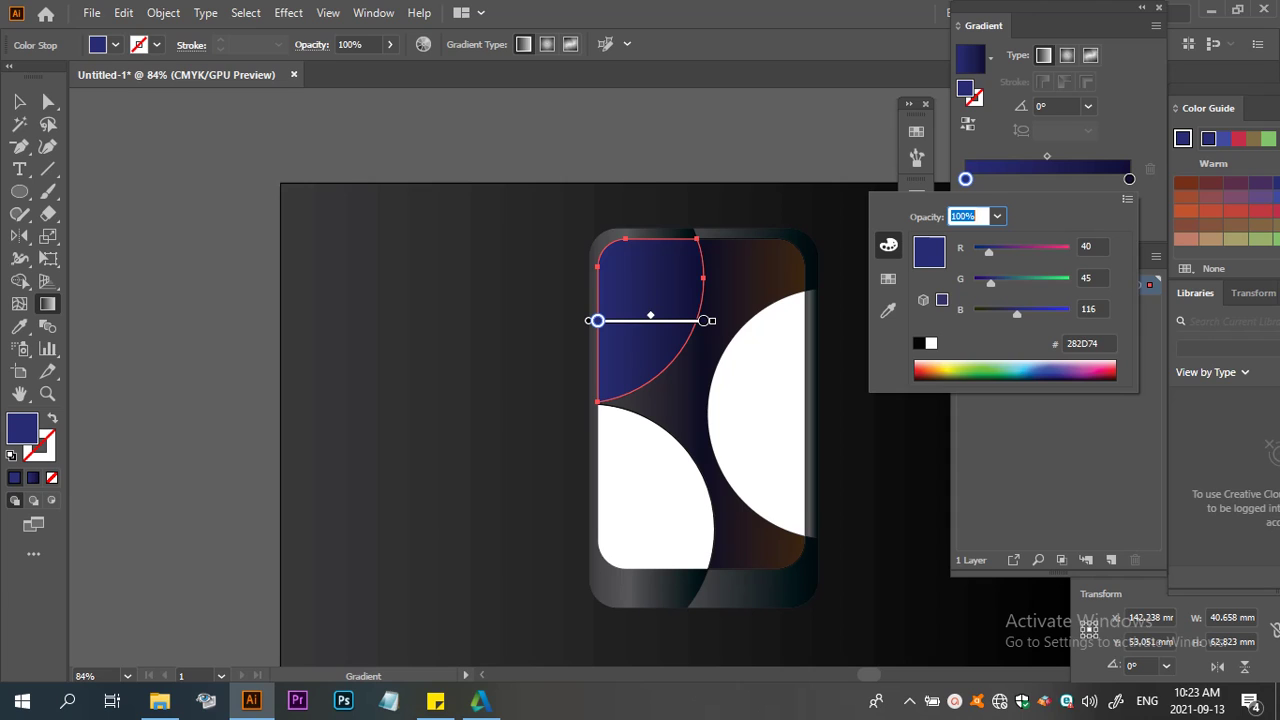
left_click_drag(1017, 313, 989, 313)
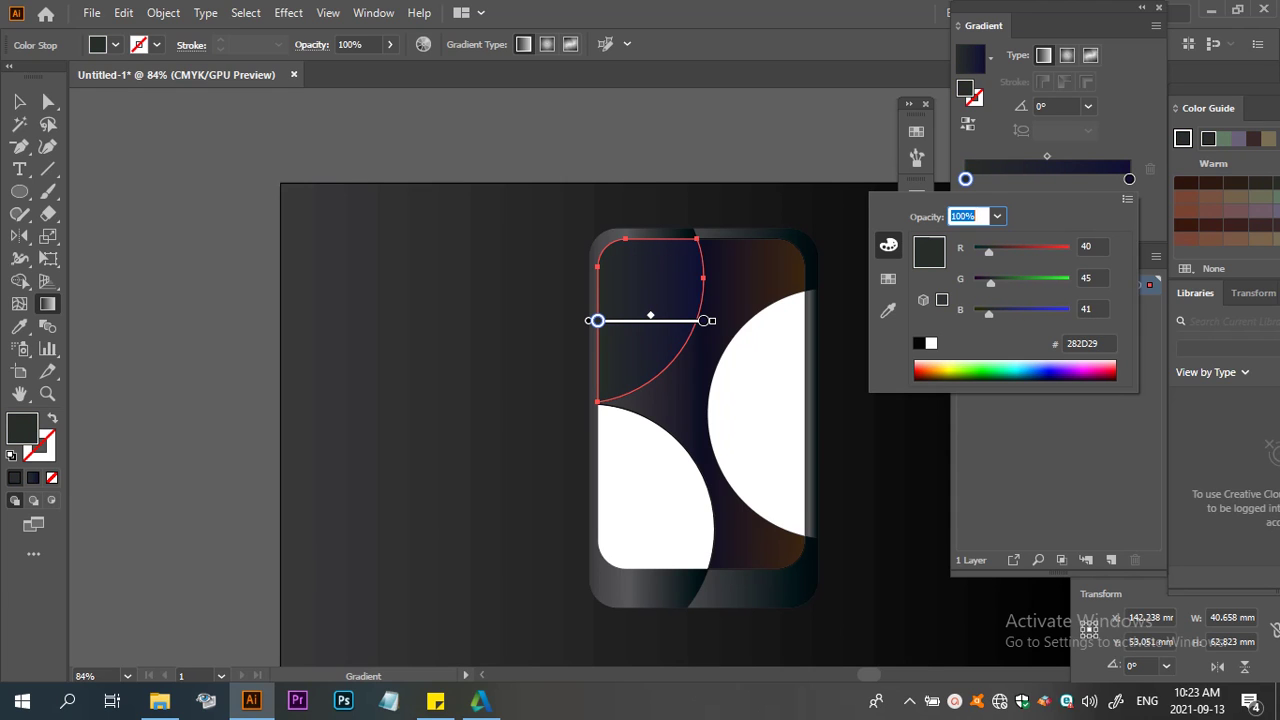
left_click_drag(989, 313, 984, 313)
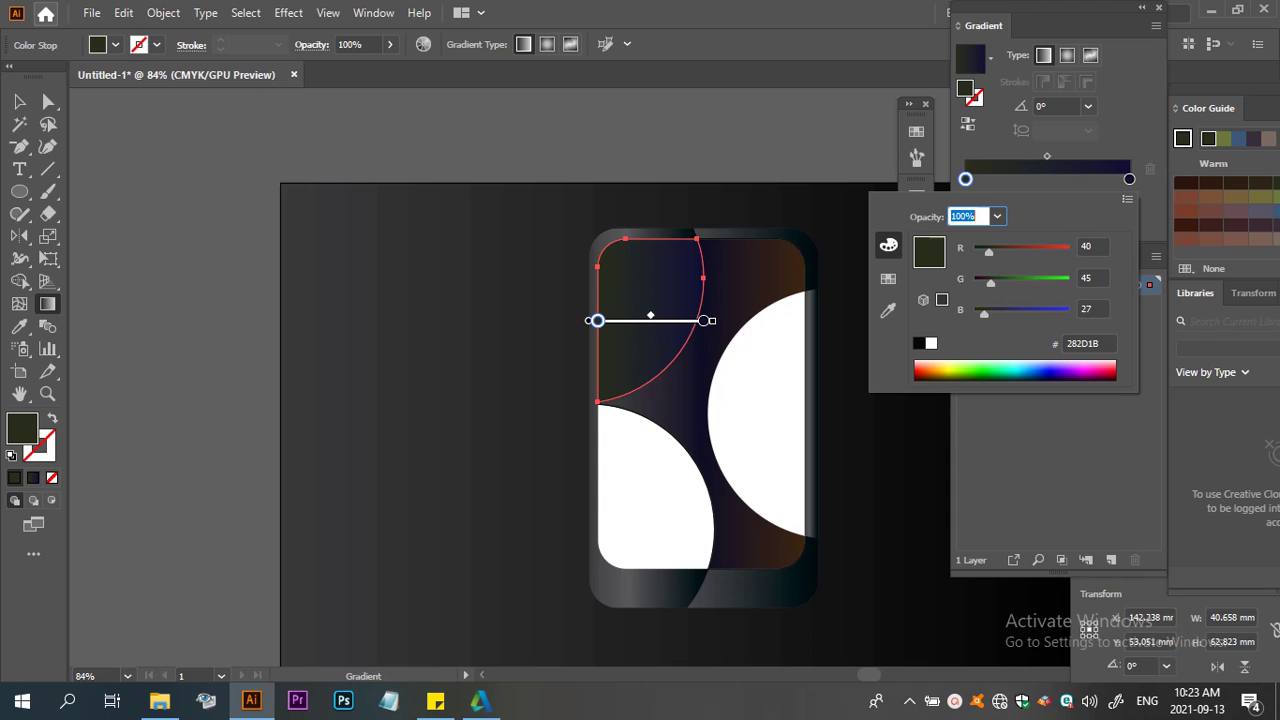
left_click(19, 101)
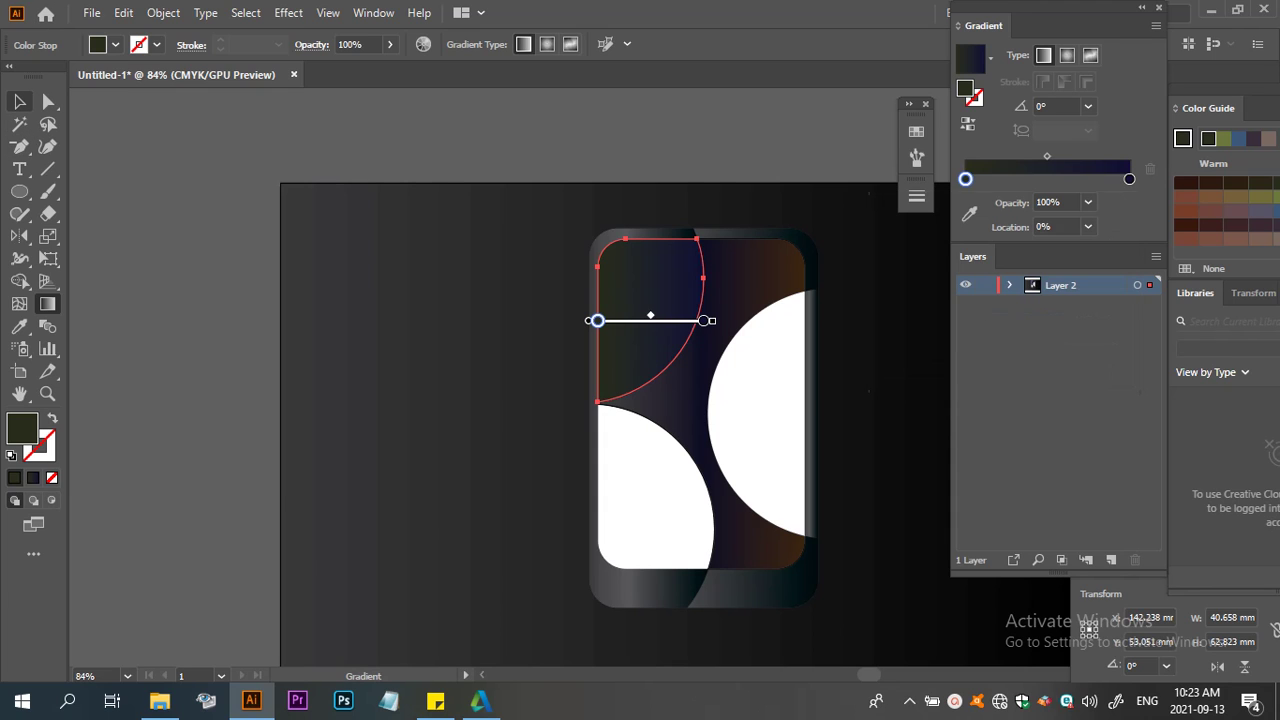
Eyedrop the top-left piece's gradient onto the white right semicircle
key("a")
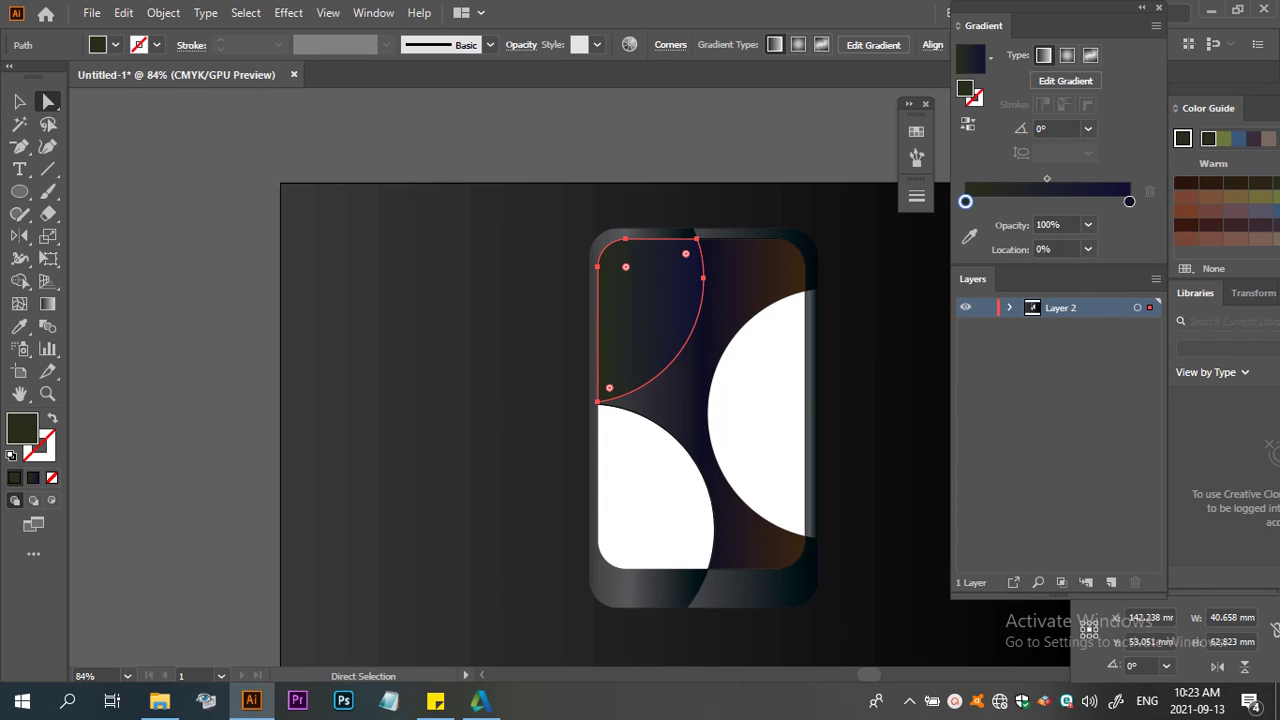
left_click(760, 420)
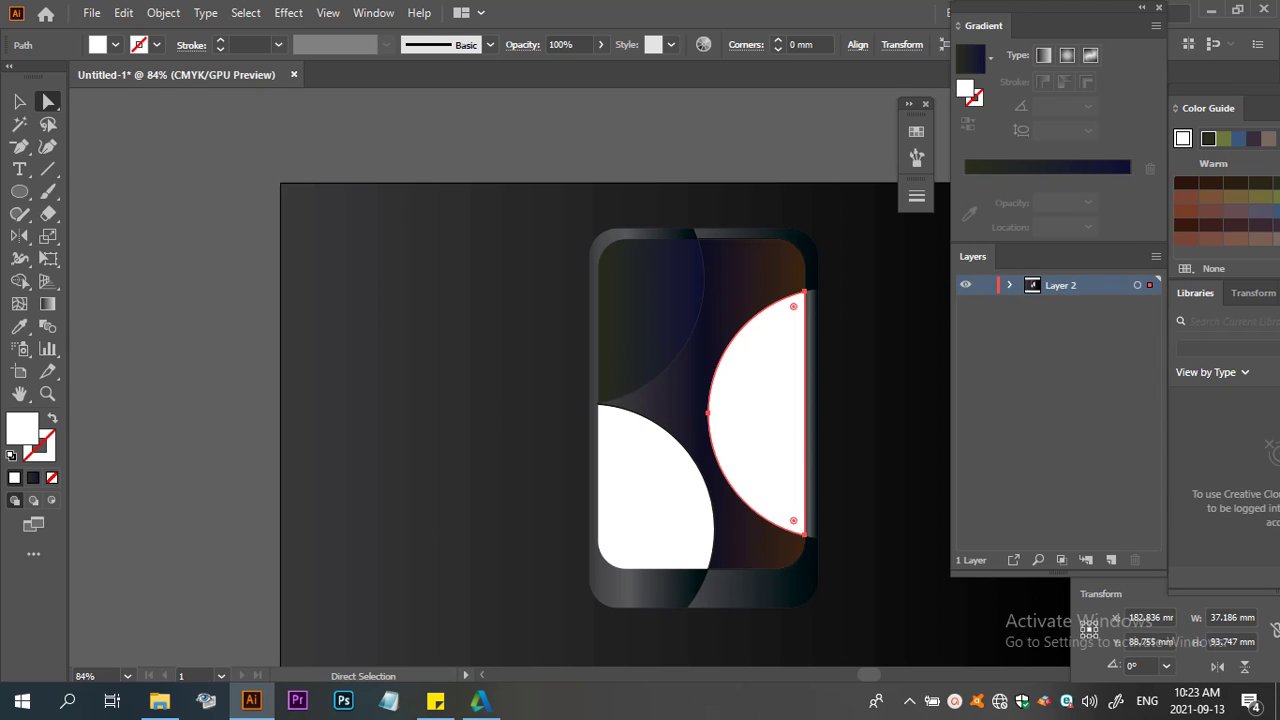
key("i")
left_click(650, 320)
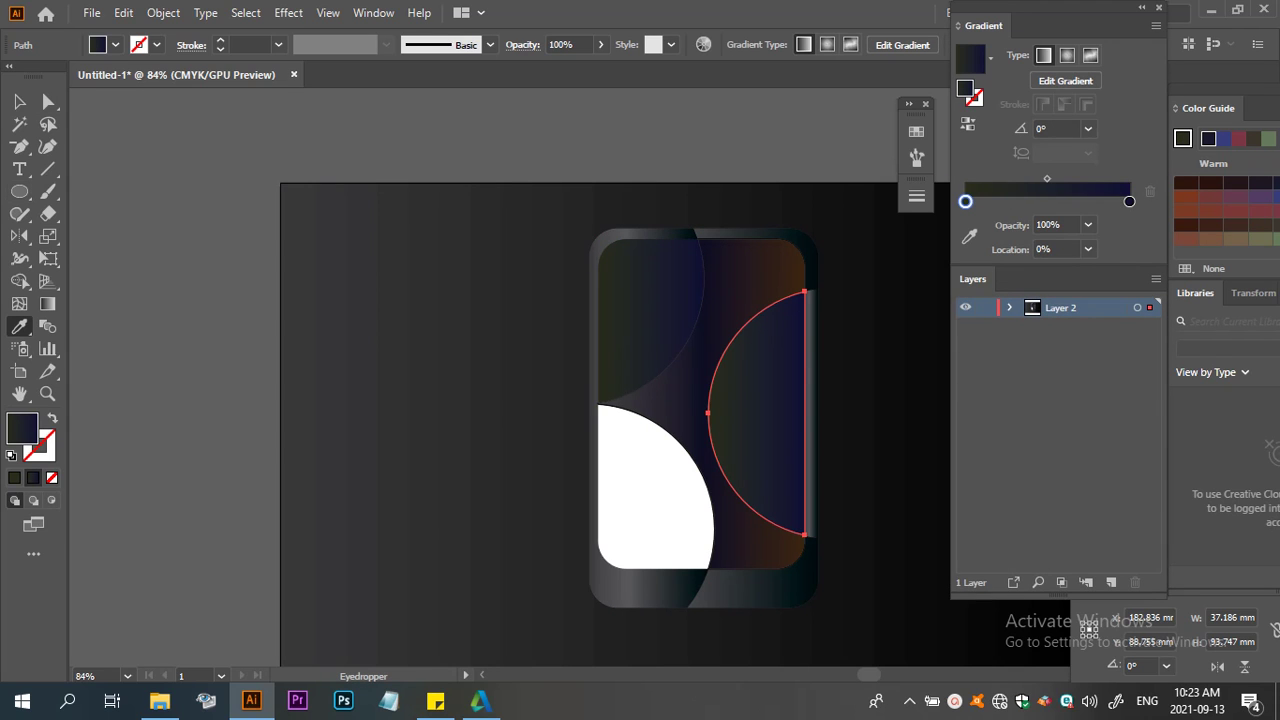
left_click(19, 101)
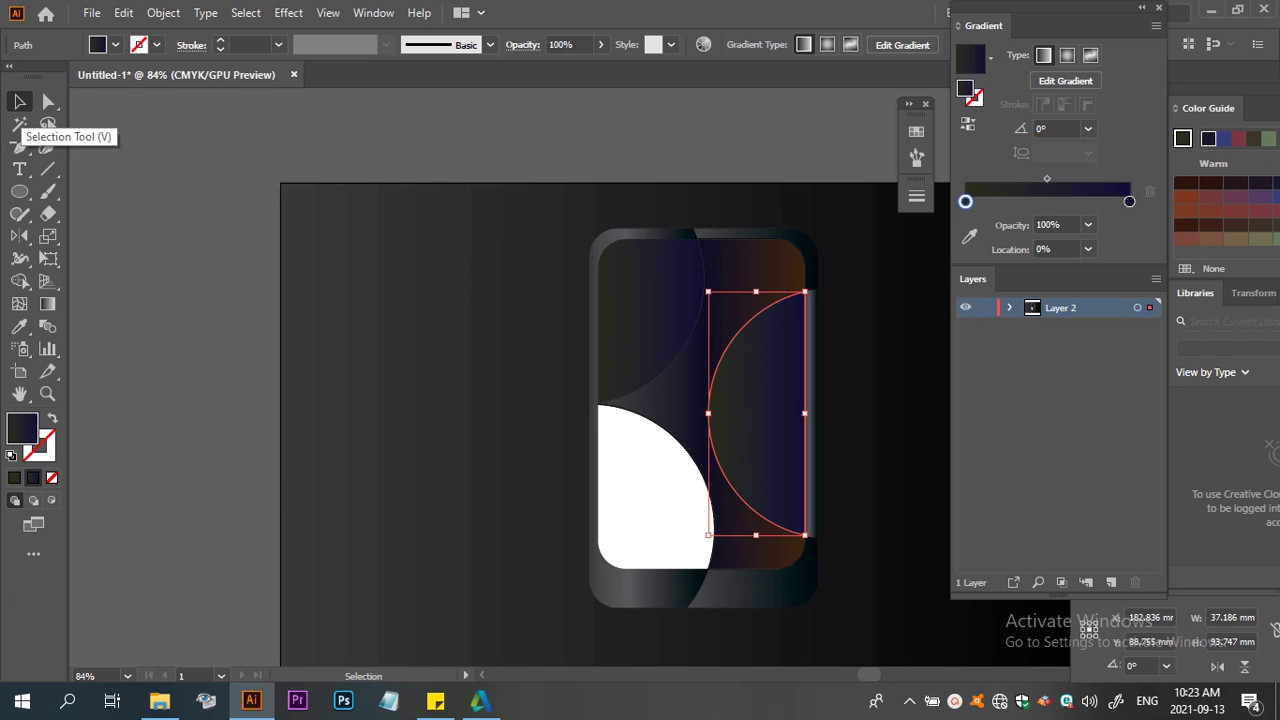
Pick up the screen background's gradient and draw a large circle over the lower-left white piece
key("ctrl+shift+a")
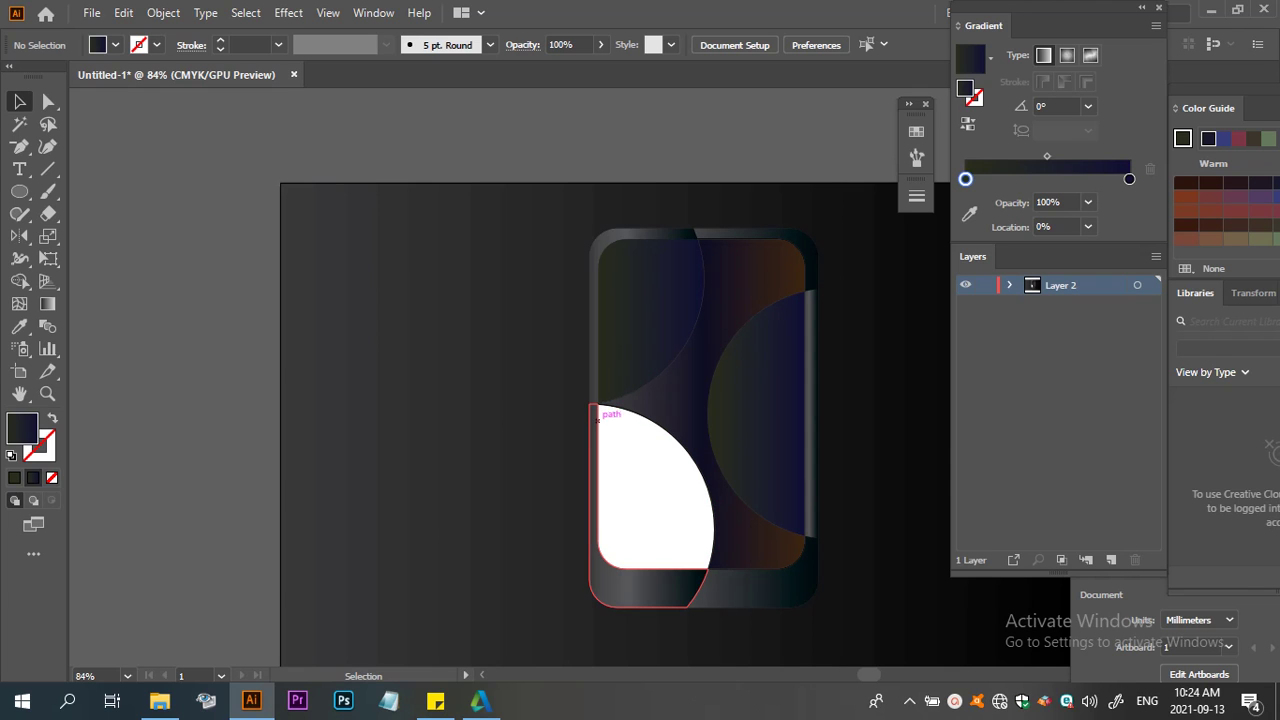
left_click(642, 414)
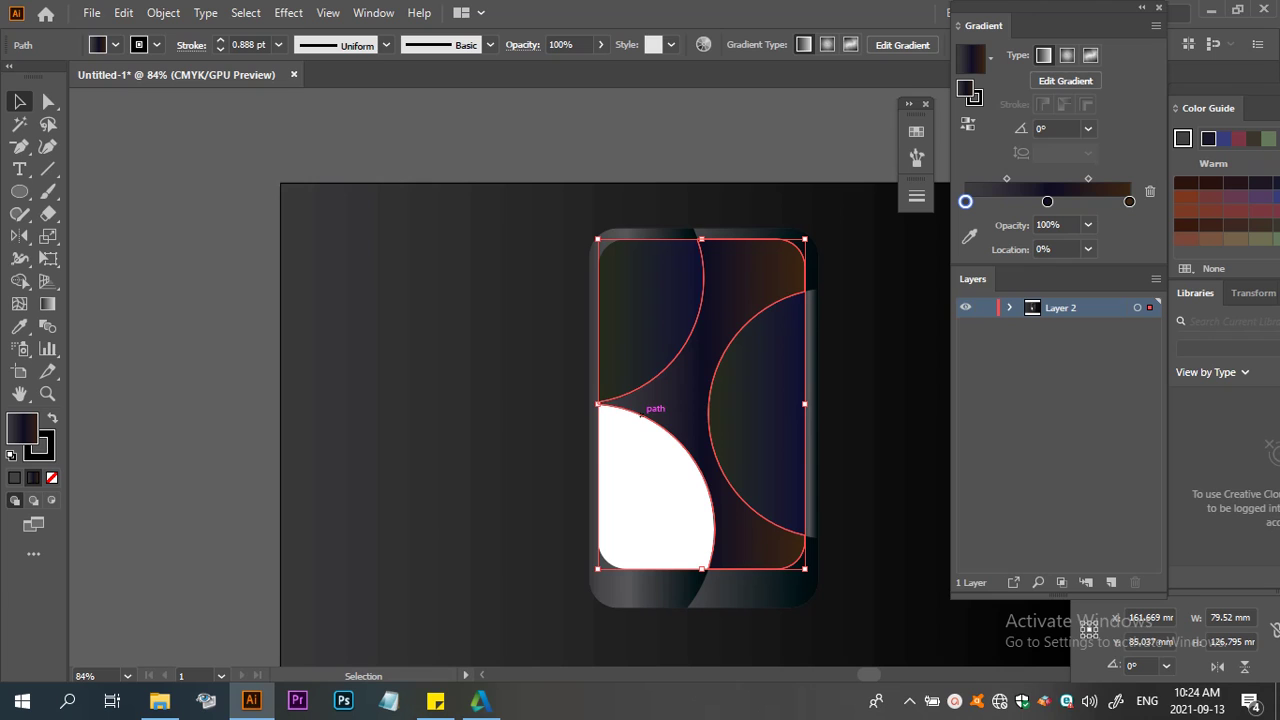
key("ctrl+shift+a")
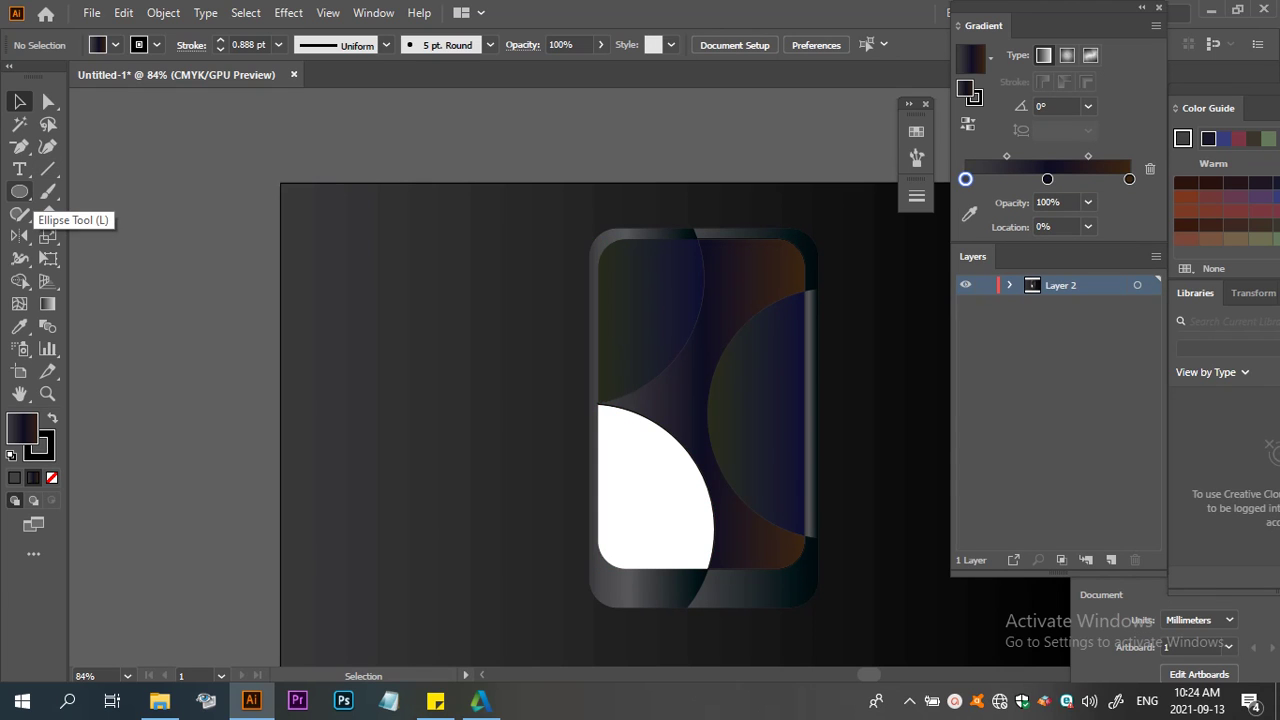
left_click(19, 191)
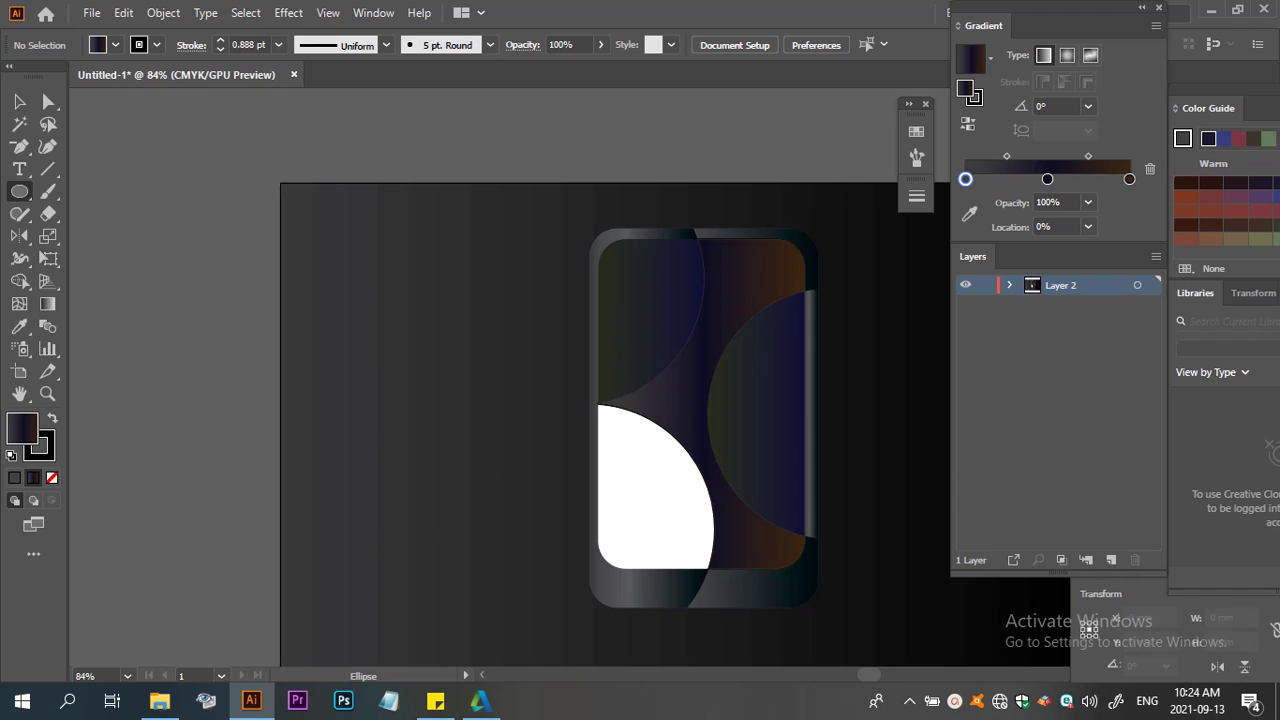
mouse_move(492, 370)
left_mouse_down()
mouse_move(786, 648)
mouse_move(768, 646)
left_mouse_up()
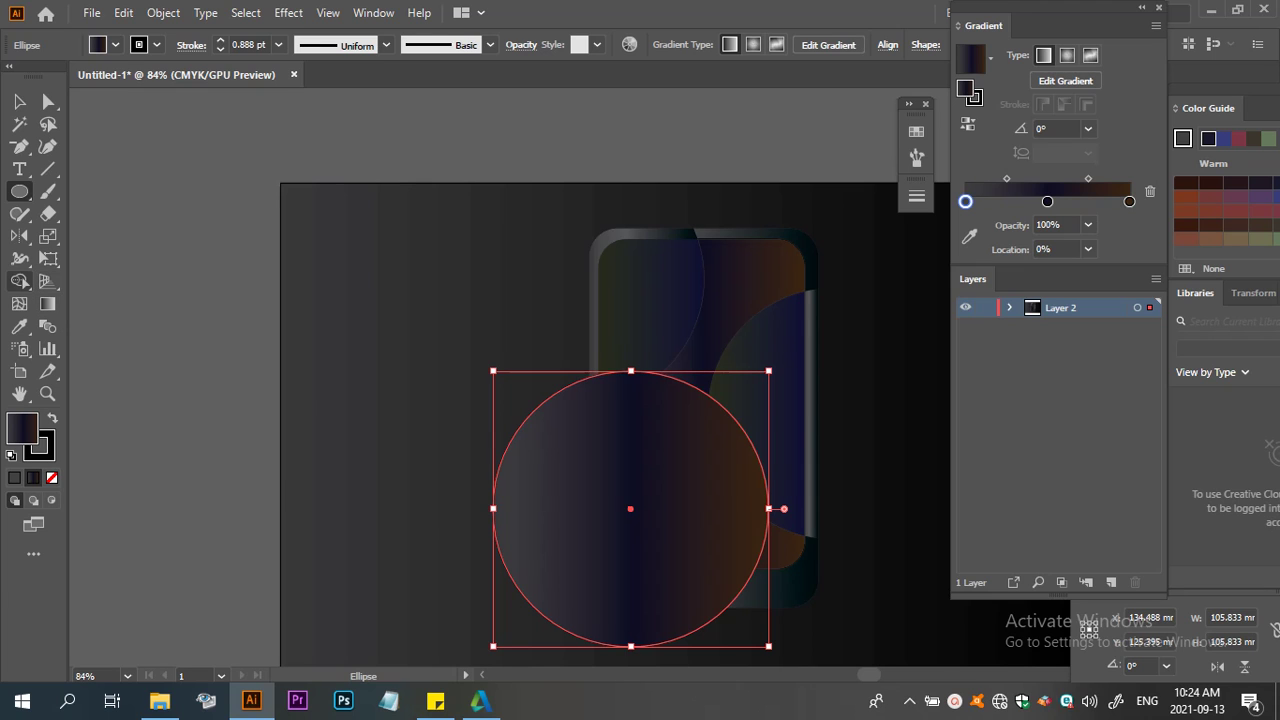
Split out the lower-left piece with Shape Builder and delete the leftover large circle
key("ctrl+a")
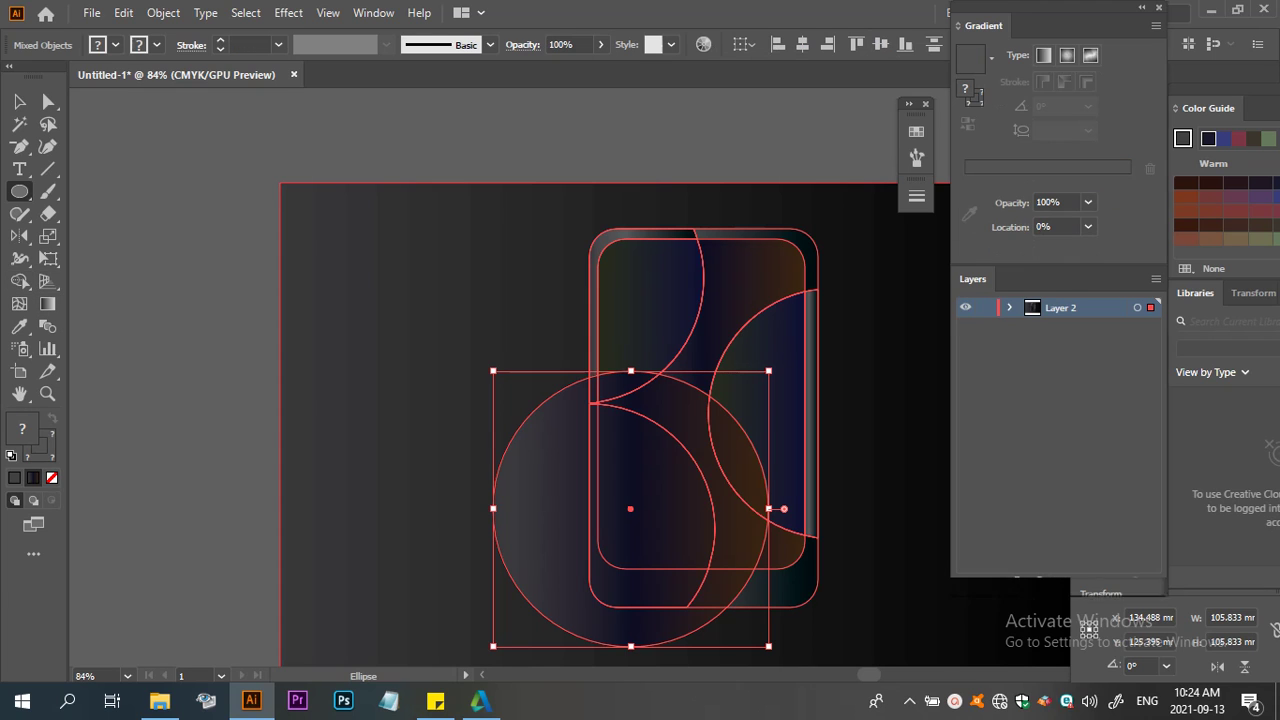
left_click(19, 281)
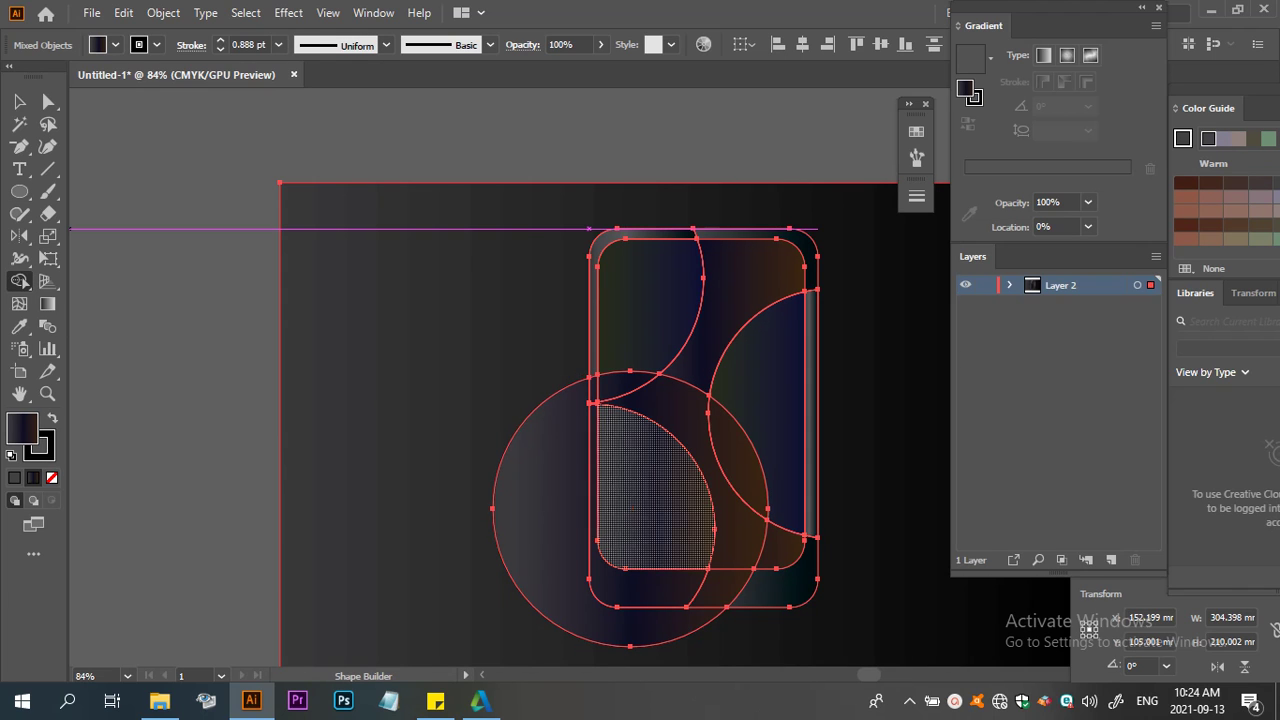
left_click(652, 485)
key("v")
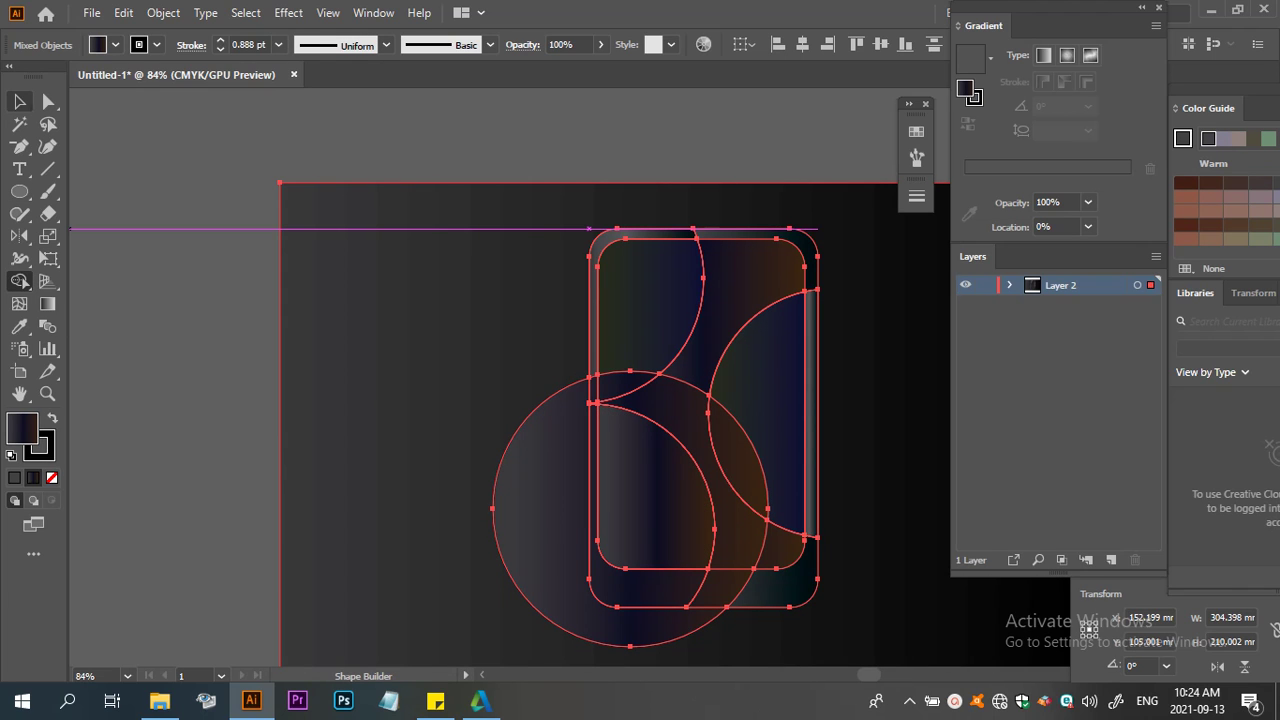
key("ctrl+shift+a")
left_click(608, 457)
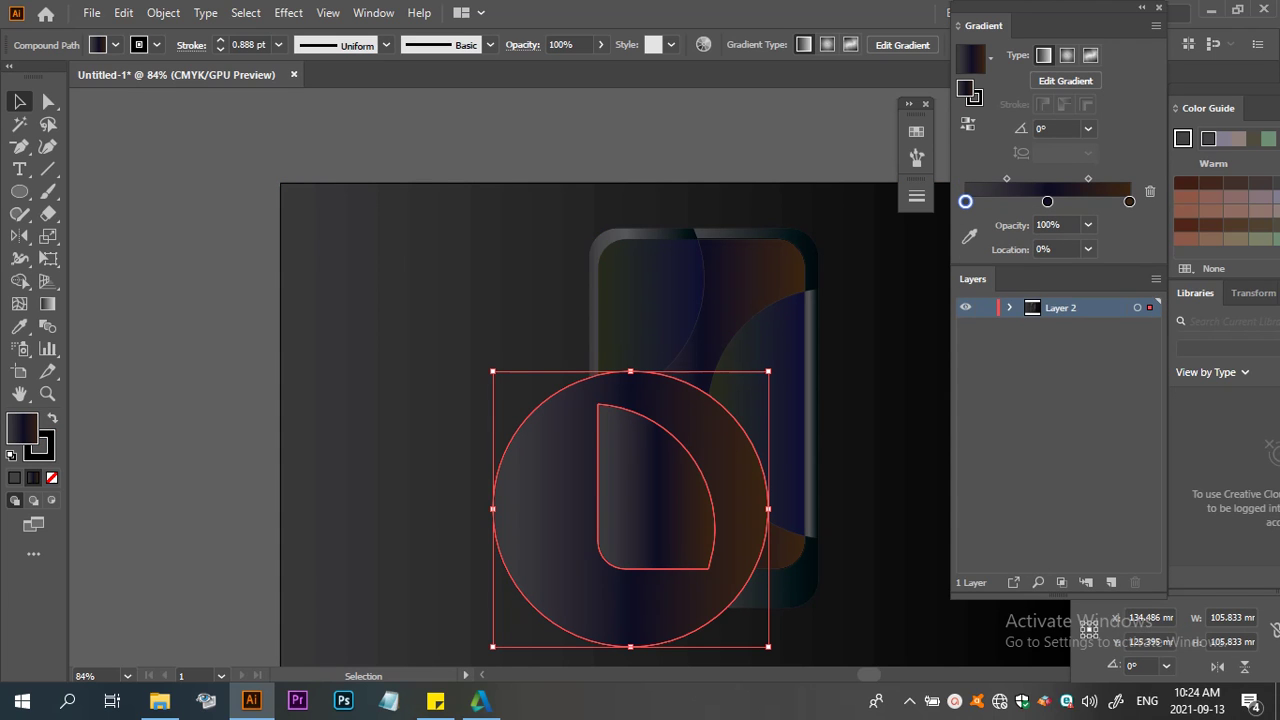
key("Delete")
key("ctrl+shift+a")
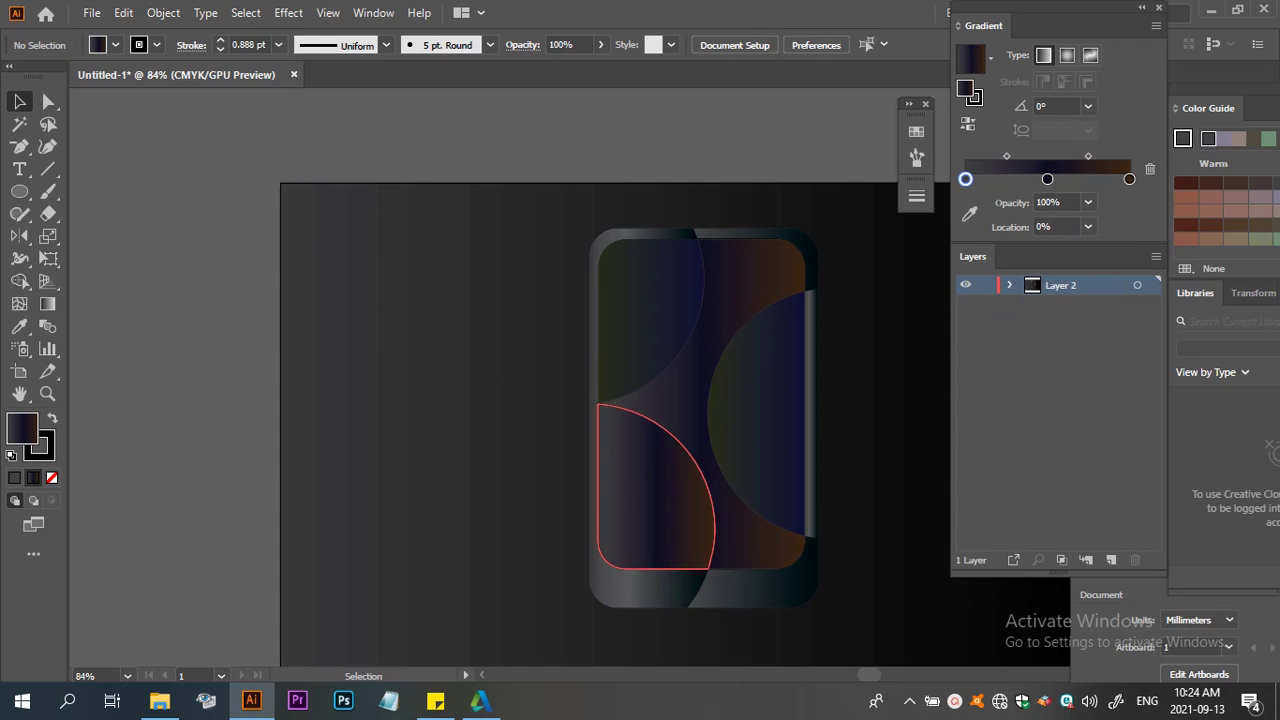
Give the lower-left piece the dark olive-to-navy gradient and nudge the arc pieces into place
left_click(650, 490)
key("i")
left_click(760, 420, "ctrl+shift")
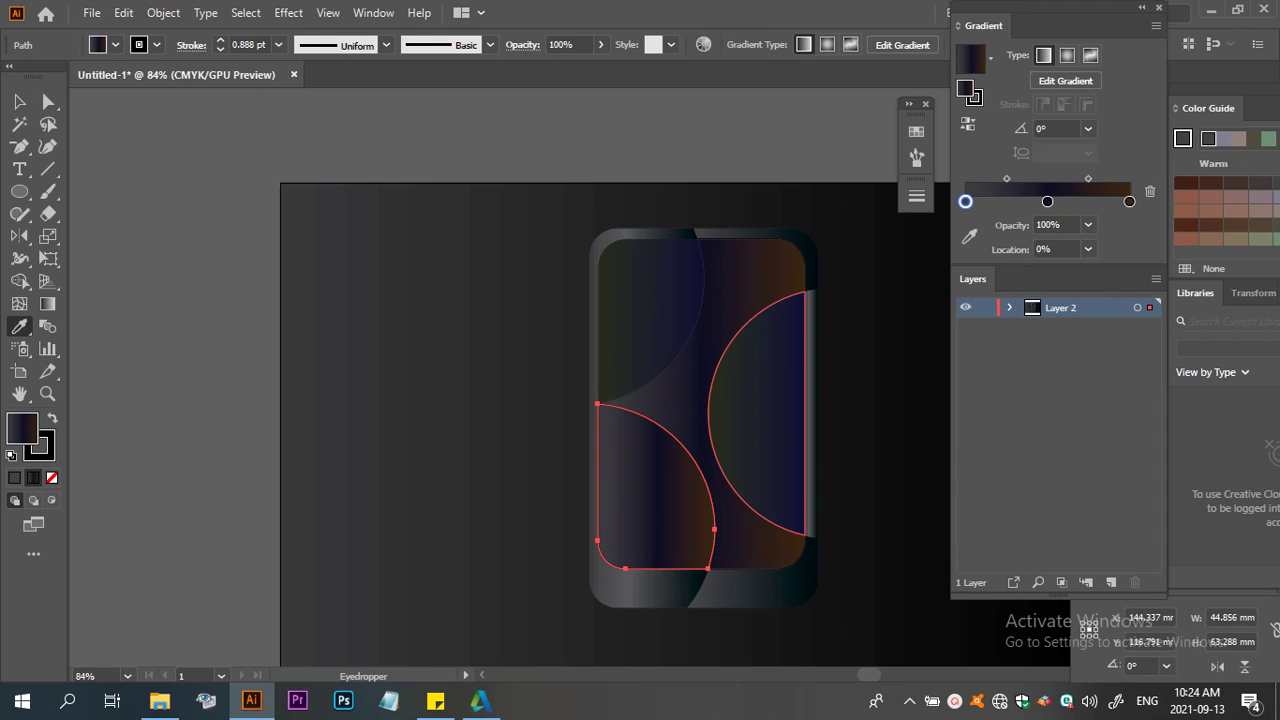
left_click(650, 300)
left_click(760, 420, "ctrl+shift")
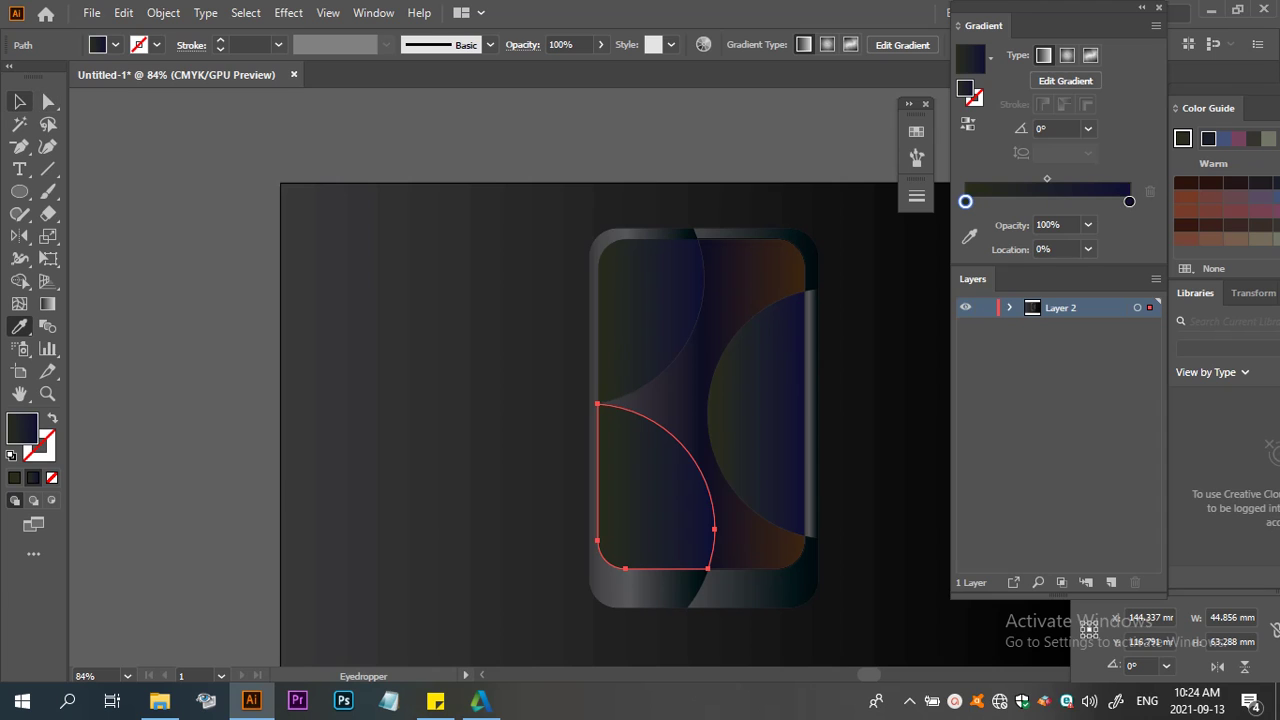
left_click(19, 101)
key("ctrl+shift+a")
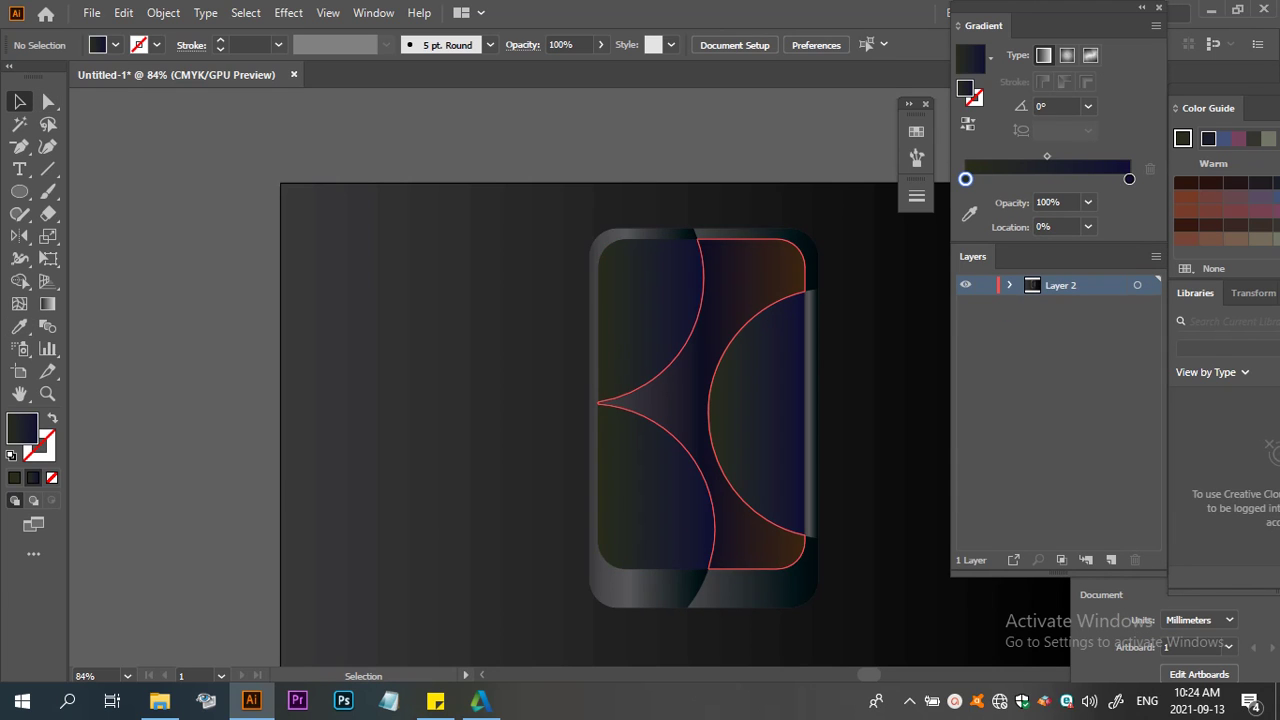
mouse_move(750, 318)
left_mouse_down()
mouse_move(698, 308)
mouse_move(751, 318)
left_mouse_up()
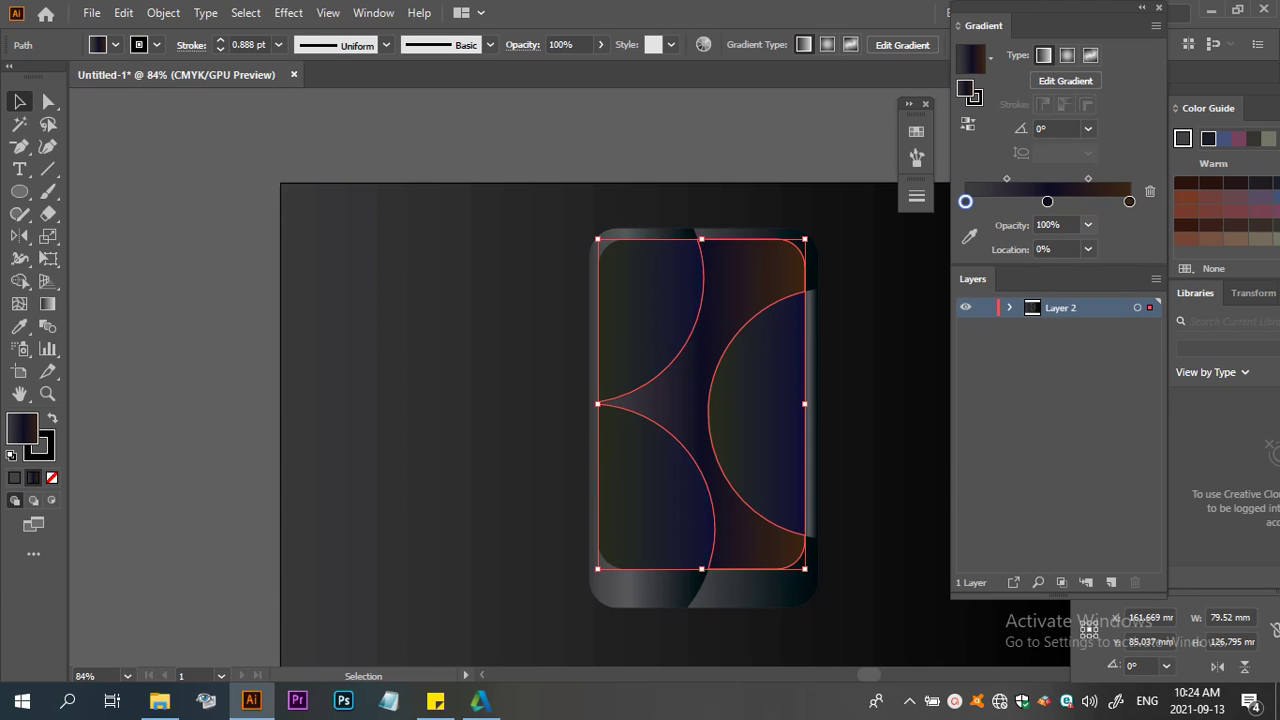
Set the gradient's starting stop to 60% opacity and preview the faded screen pieces
left_click(1088, 225)
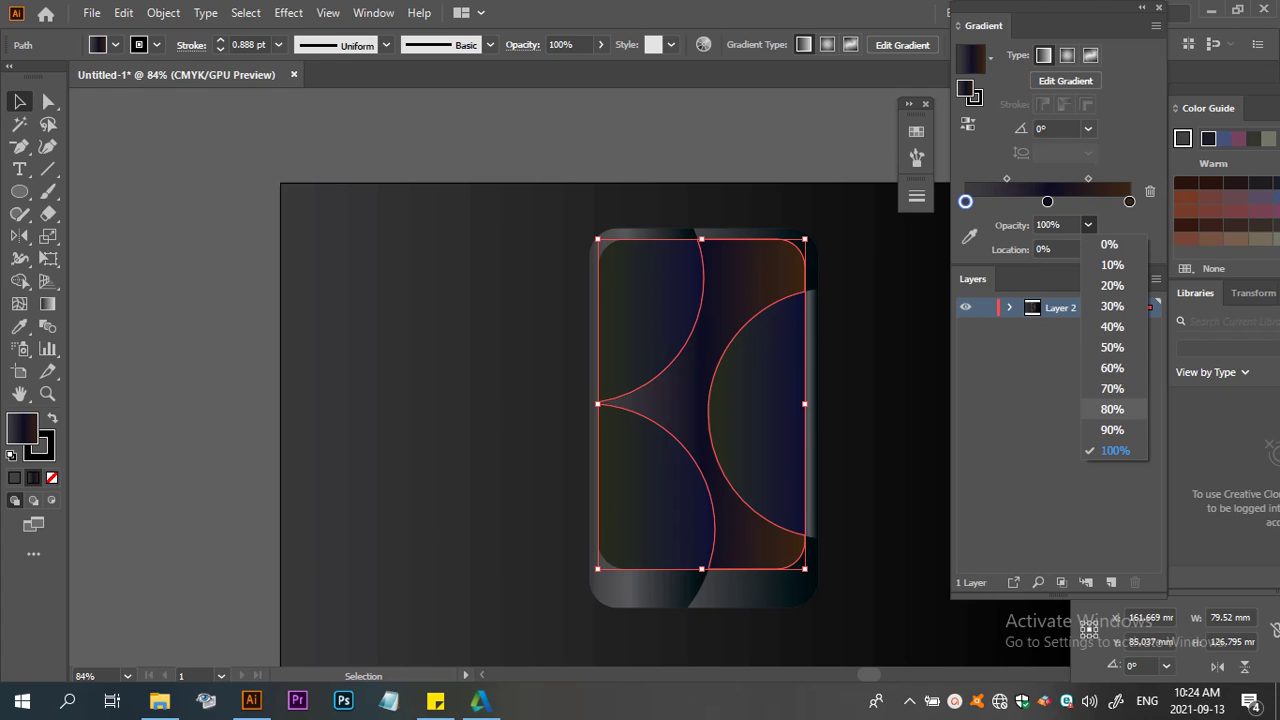
left_click(1112, 367)
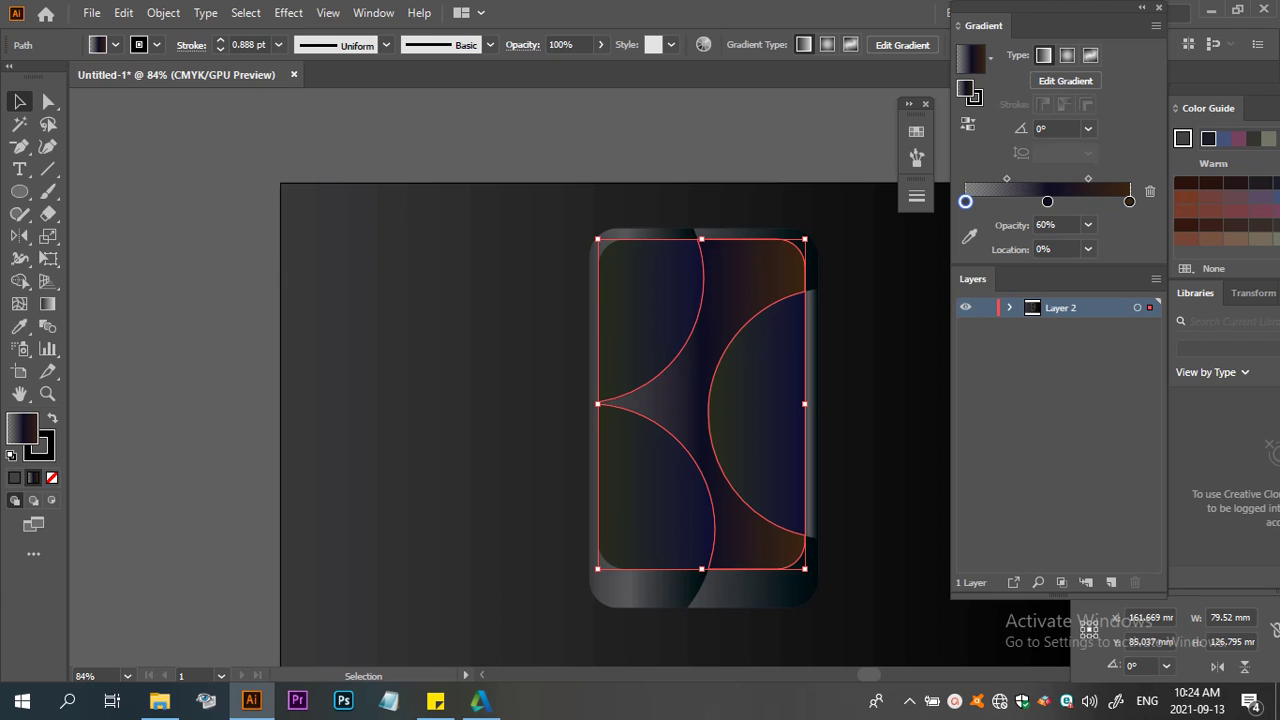
key("ctrl+shift+a")
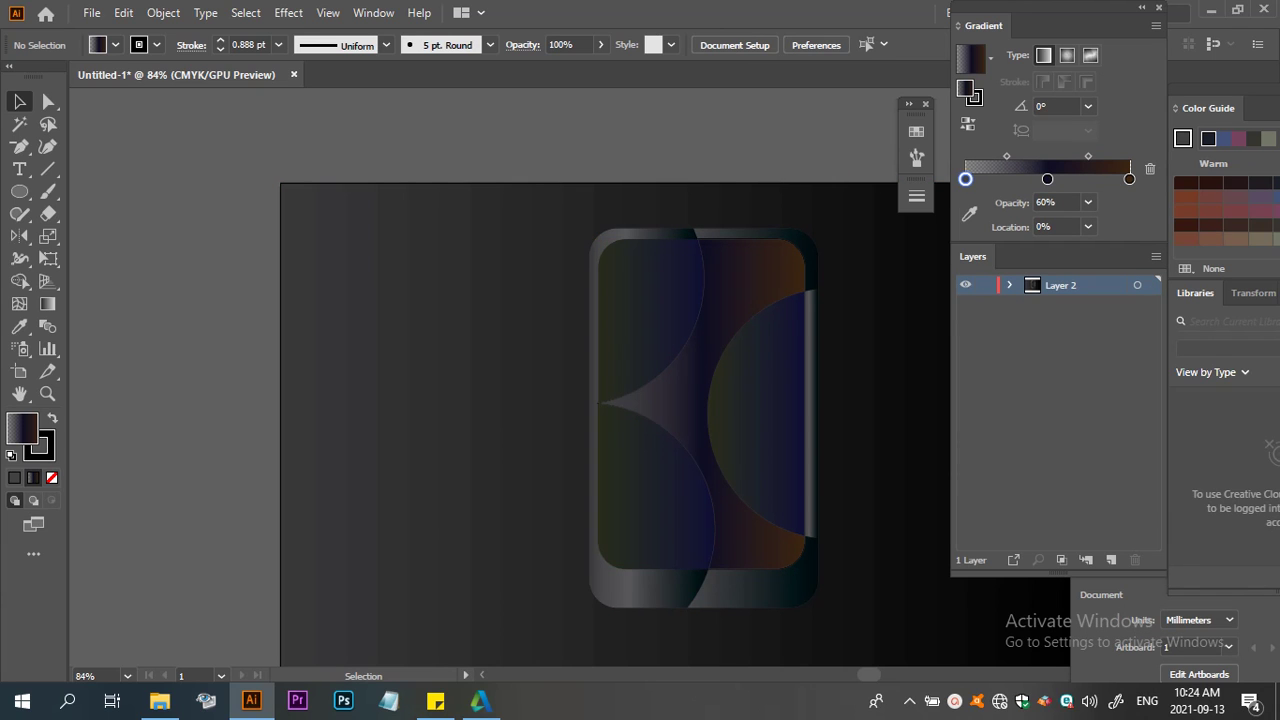
left_click(650, 420)
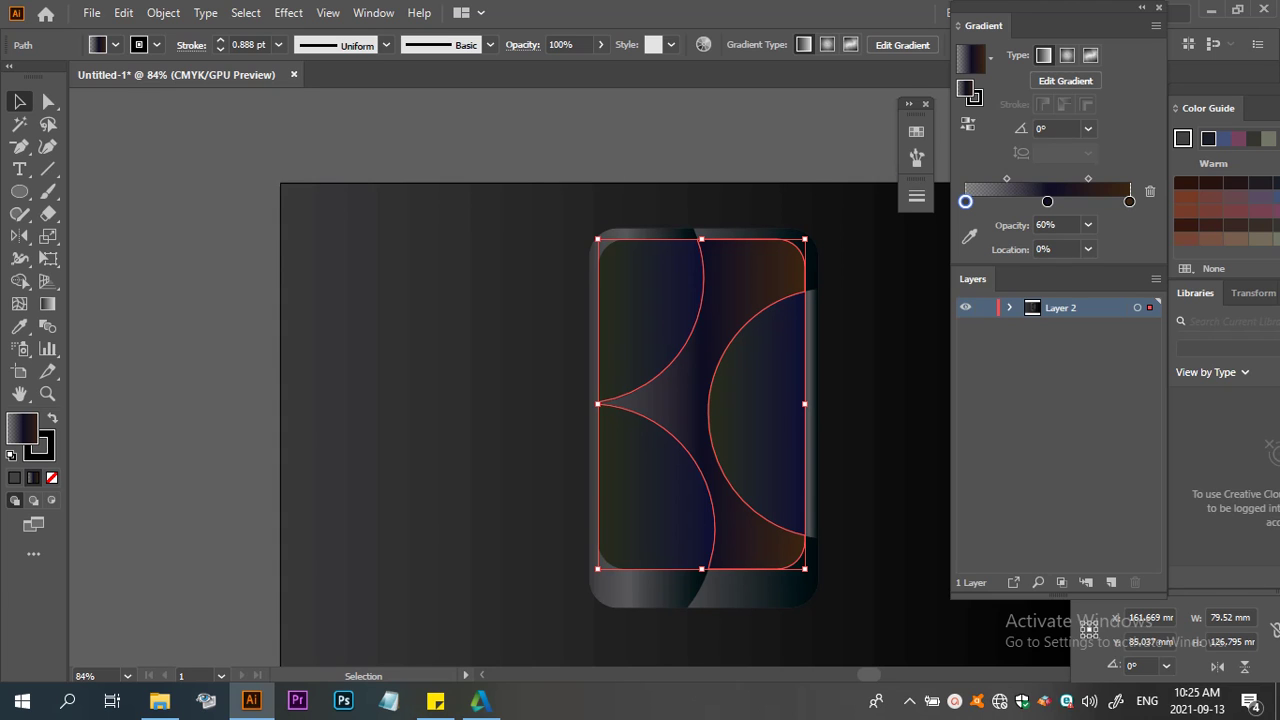
key("ctrl+shift+a")
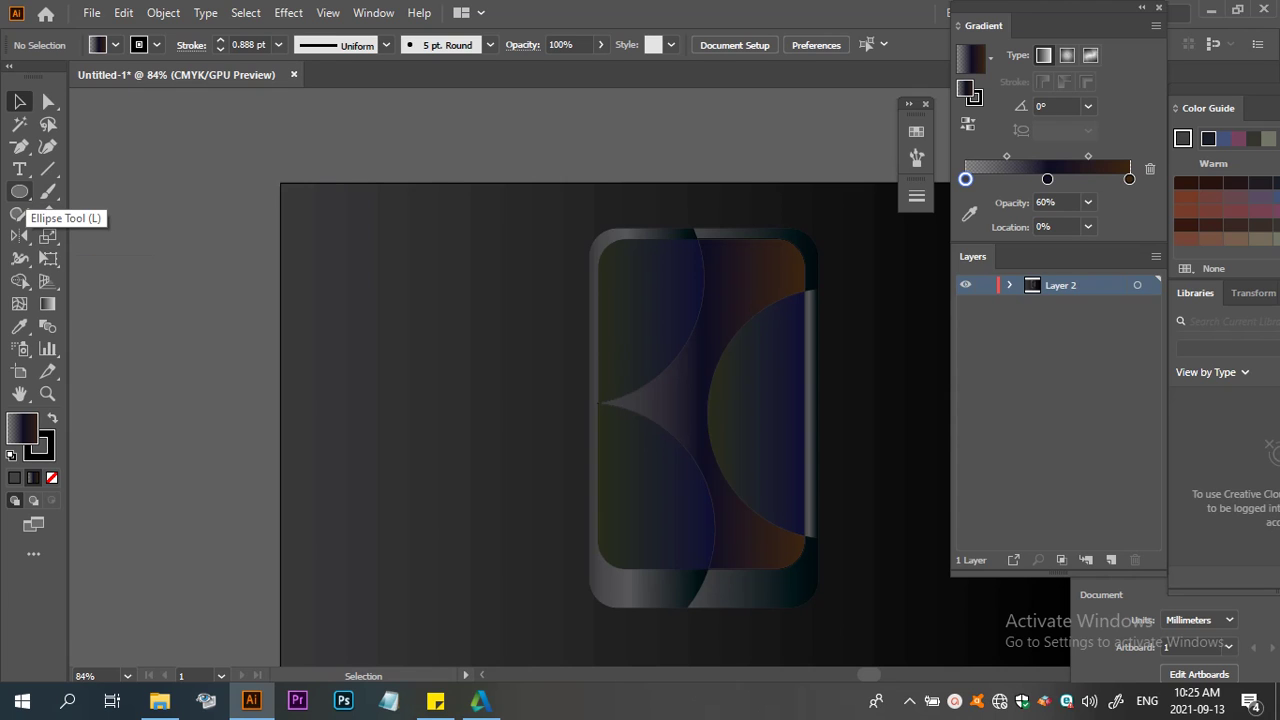
Draw a large white circle top-right and place copies over the phone's left side and lower right
left_click(19, 191)
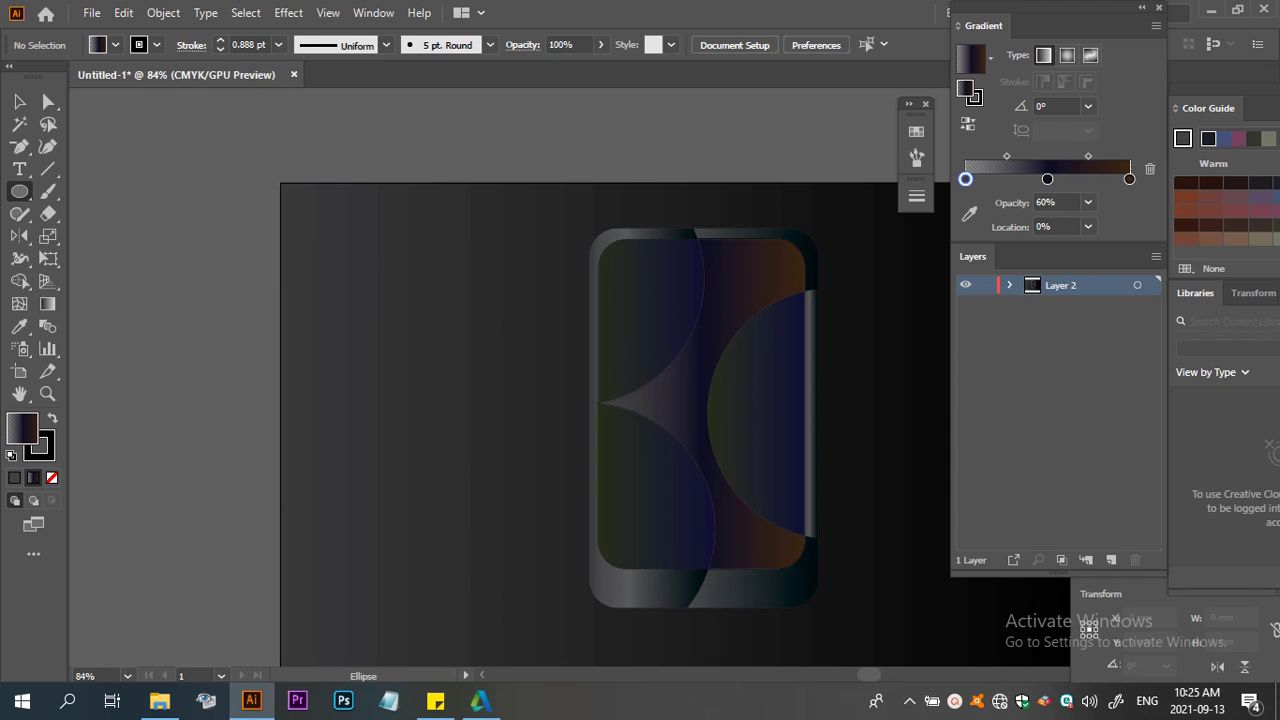
left_click(11, 455)
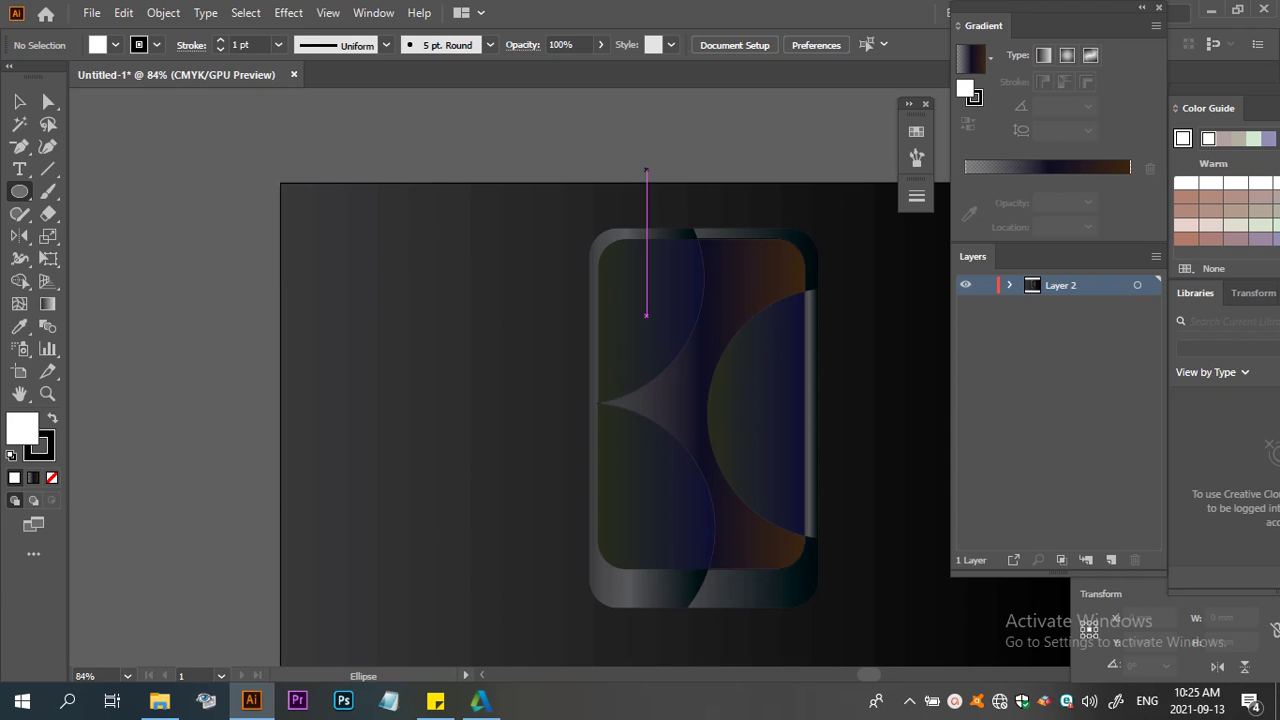
left_click_drag(617, 165, 877, 425)
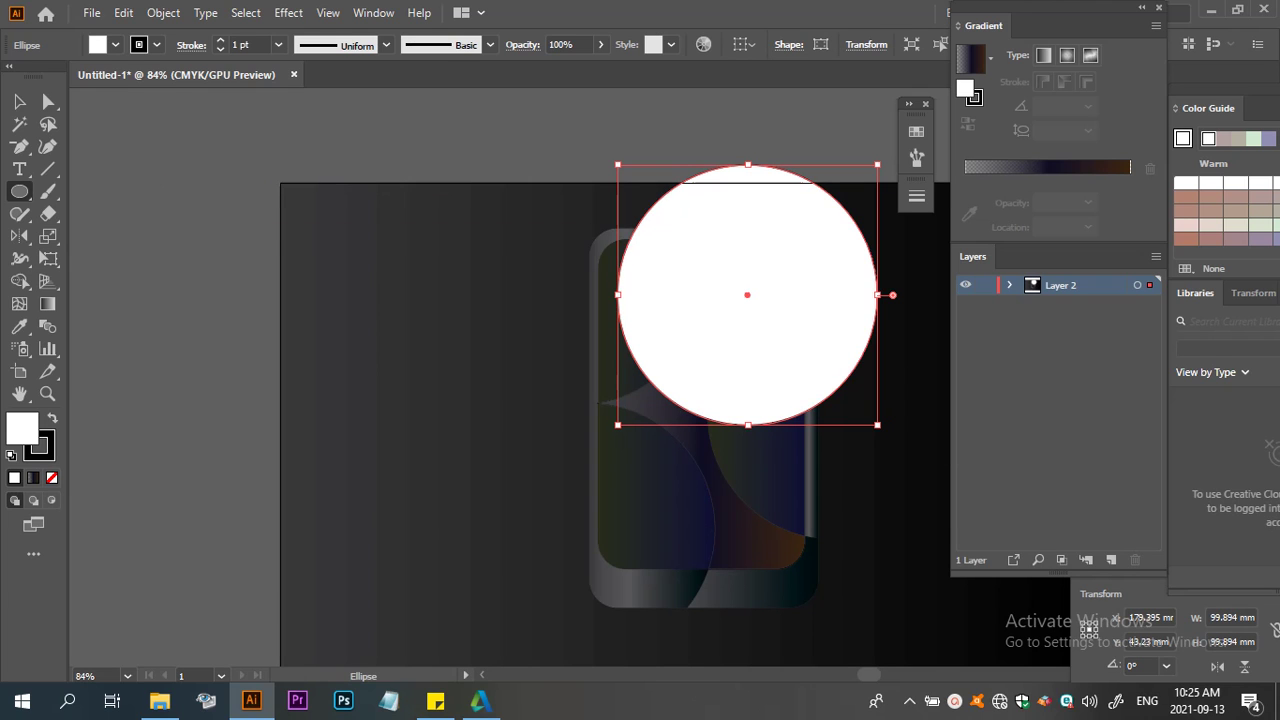
key("v")
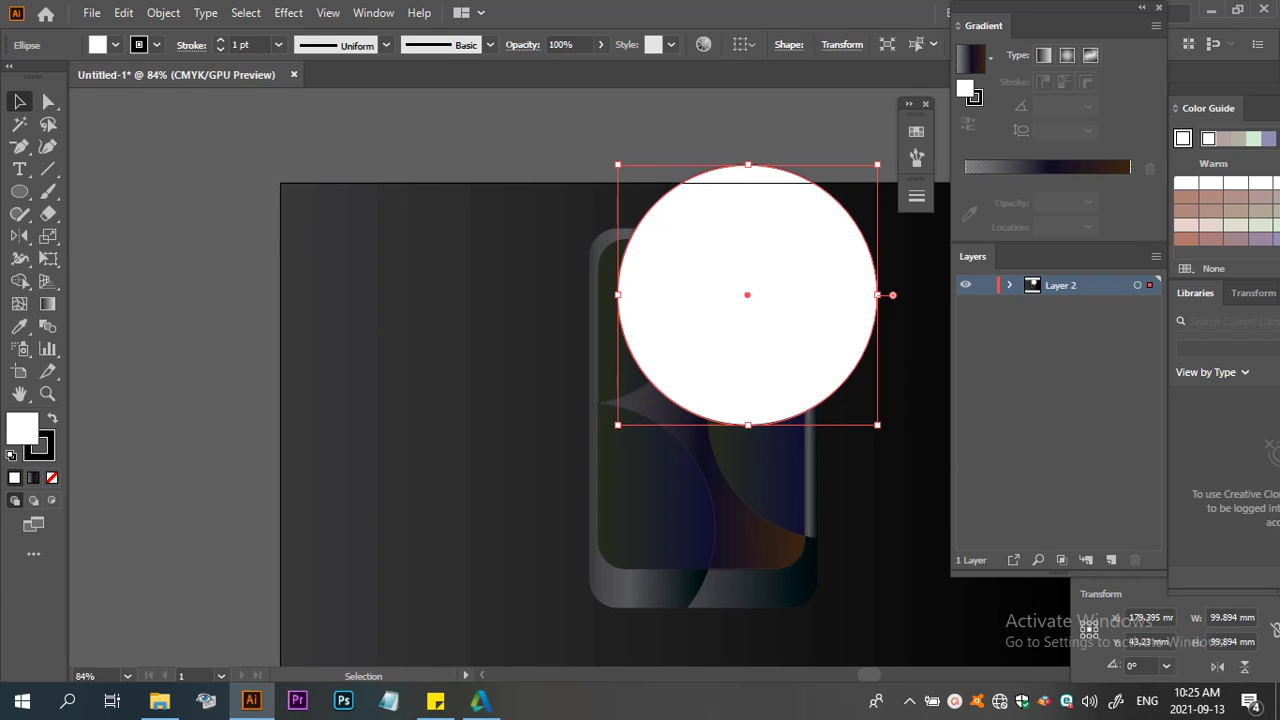
mouse_move(807, 220)
left_mouse_down()
mouse_move(860, 176)
mouse_move(610, 315)
mouse_move(610, 286)
left_mouse_up()
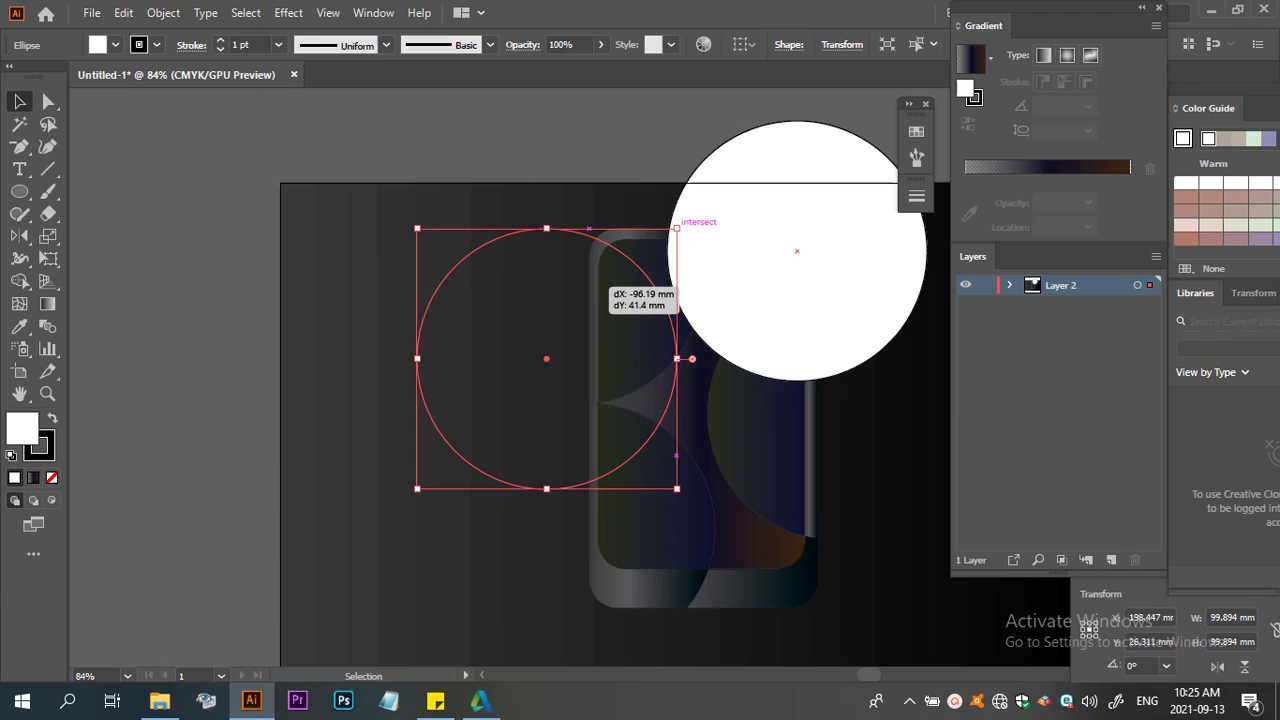
left_click_drag(417, 358, 646, 577)
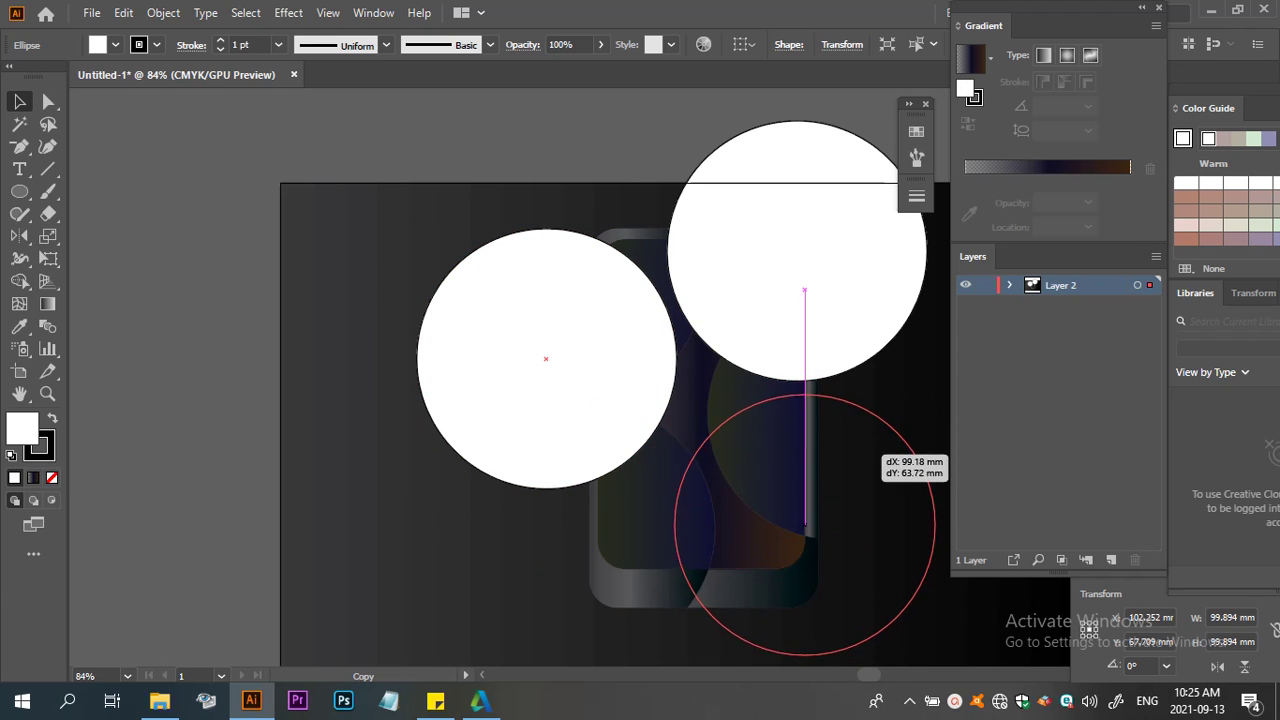
mouse_move(646, 577)
left_mouse_down()
mouse_move(667, 516)
mouse_move(647, 511)
left_mouse_up()
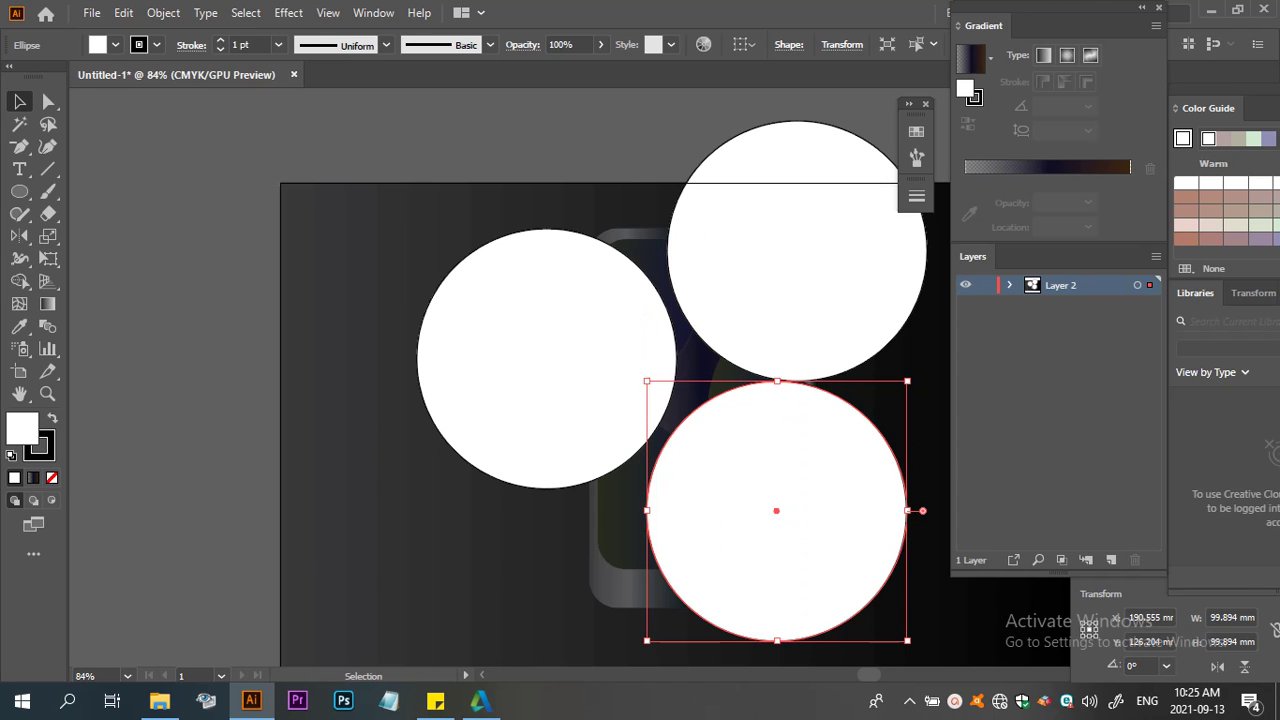
key("ctrl+a")
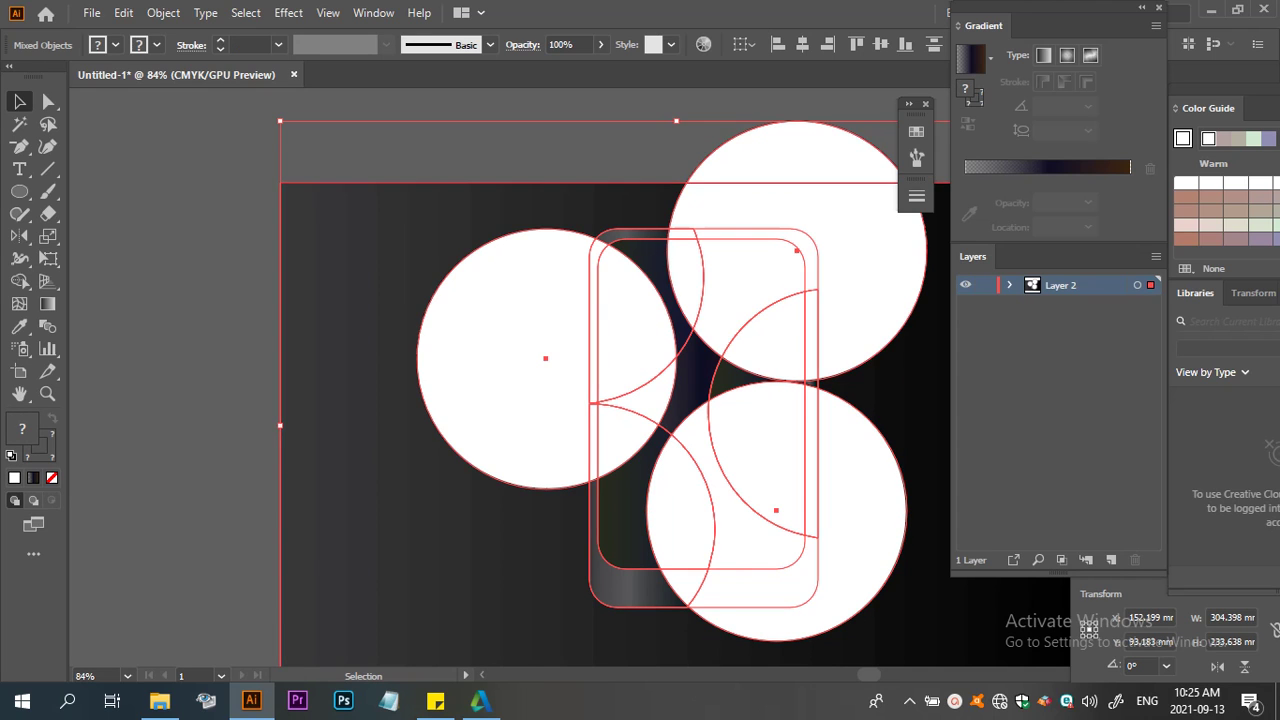
key("ctrl+shift+a")
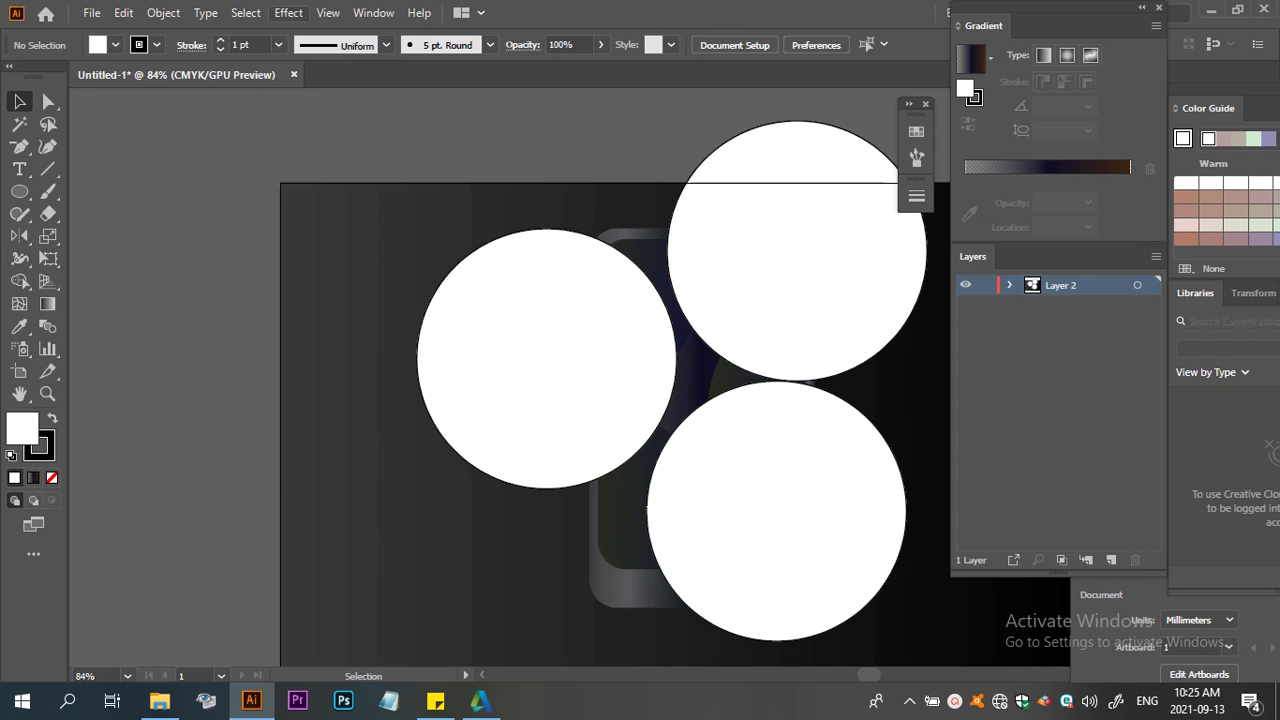
Shape-build the screen corner inside the top-right circle and merge the body's right edge strip
key("ctrl+a")
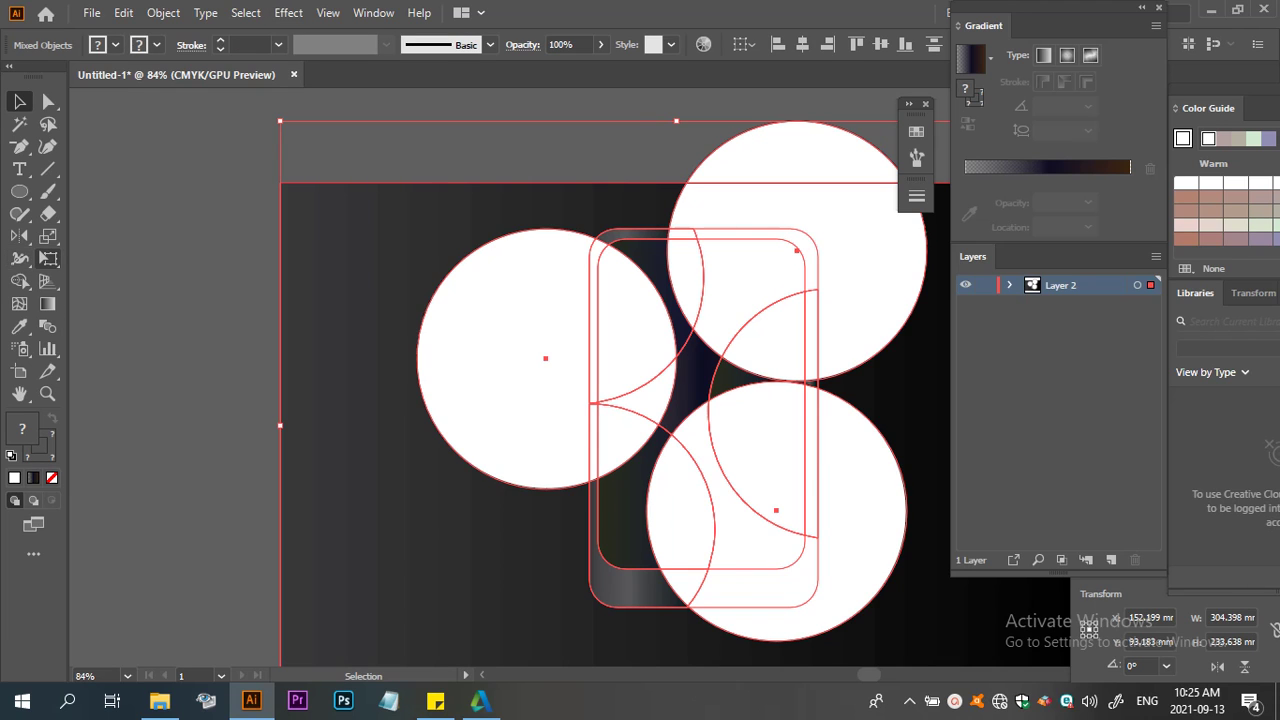
left_click(20, 281)
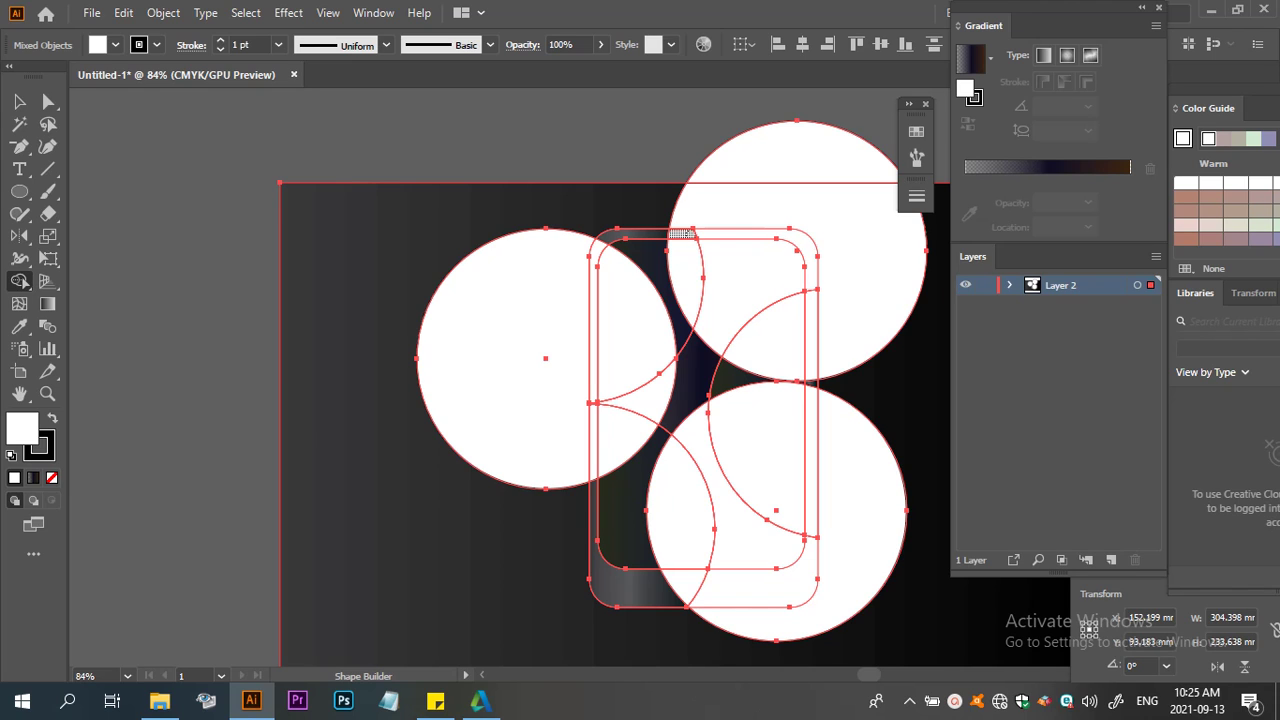
left_click_drag(682, 234, 838, 325)
left_click_drag(690, 232, 818, 322)
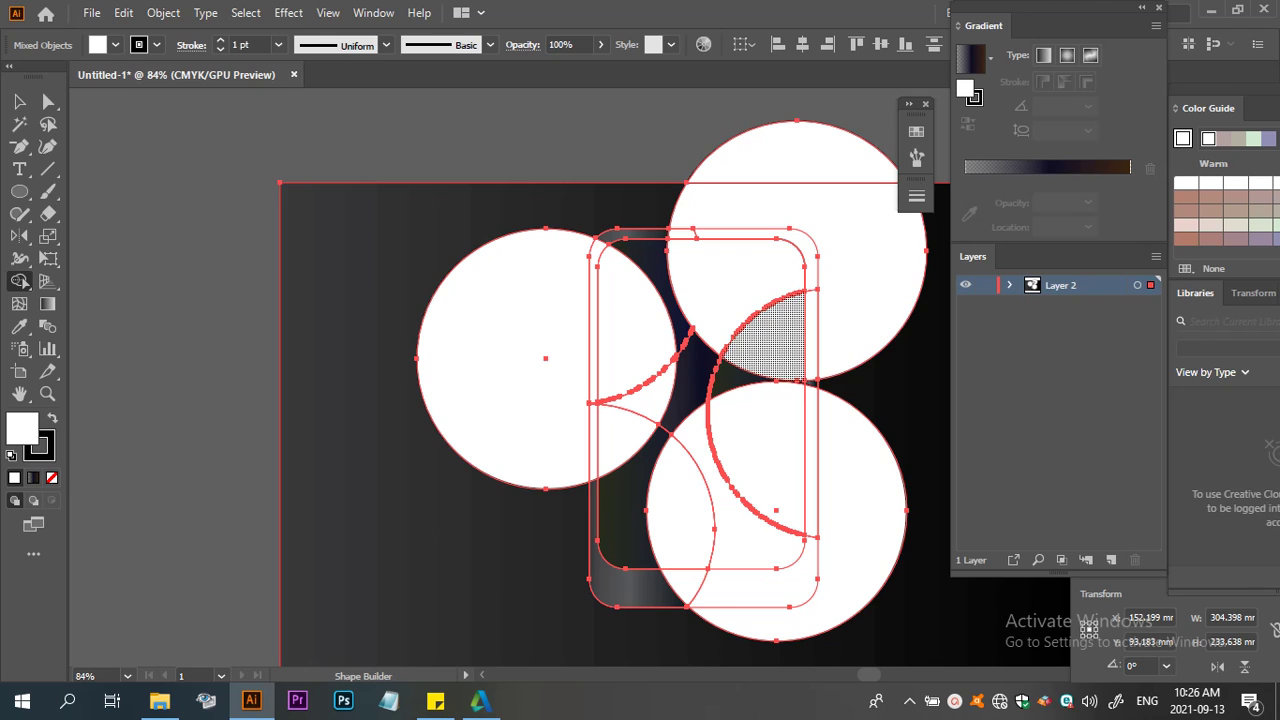
left_click_drag(748, 298, 776, 336)
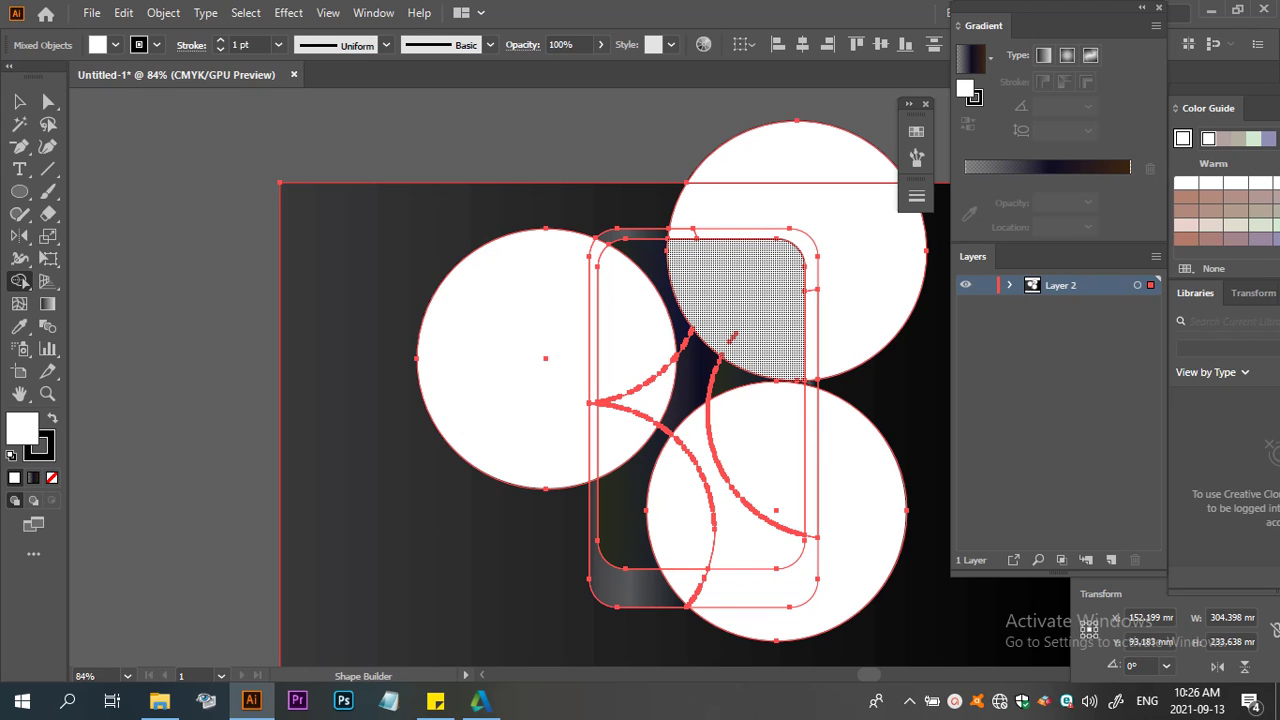
left_click(735, 337)
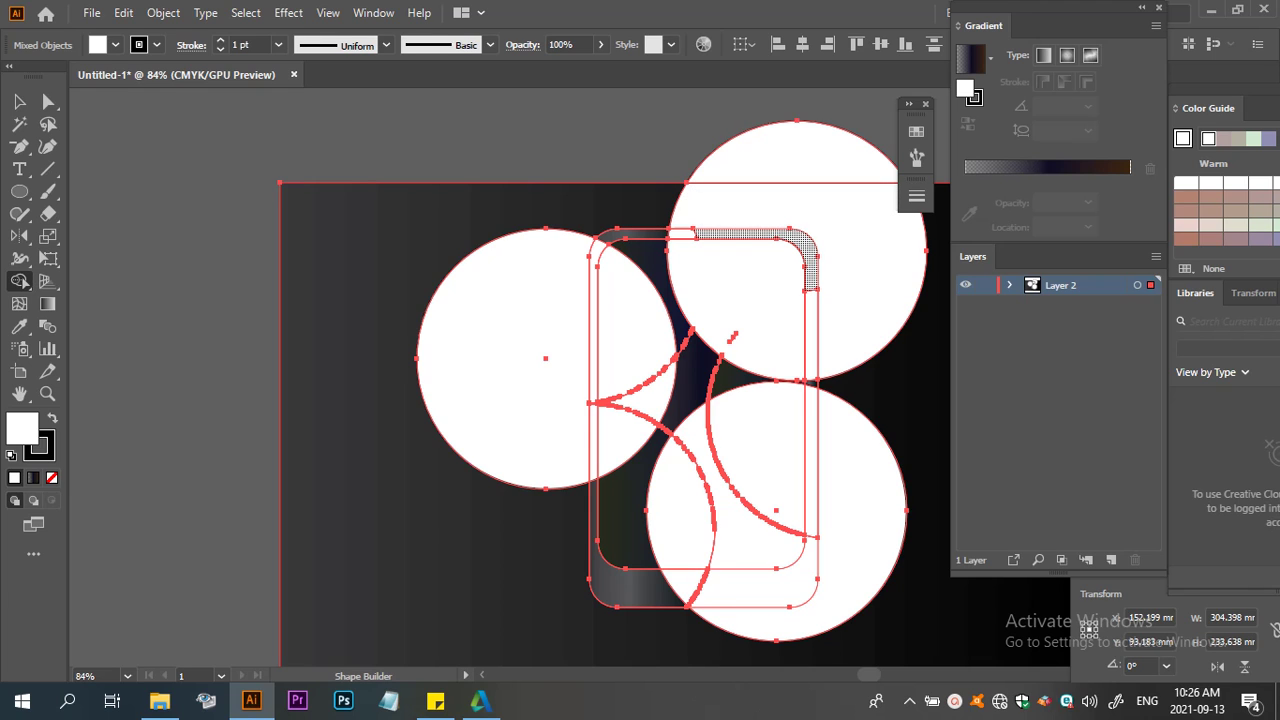
left_click_drag(810, 262, 813, 375)
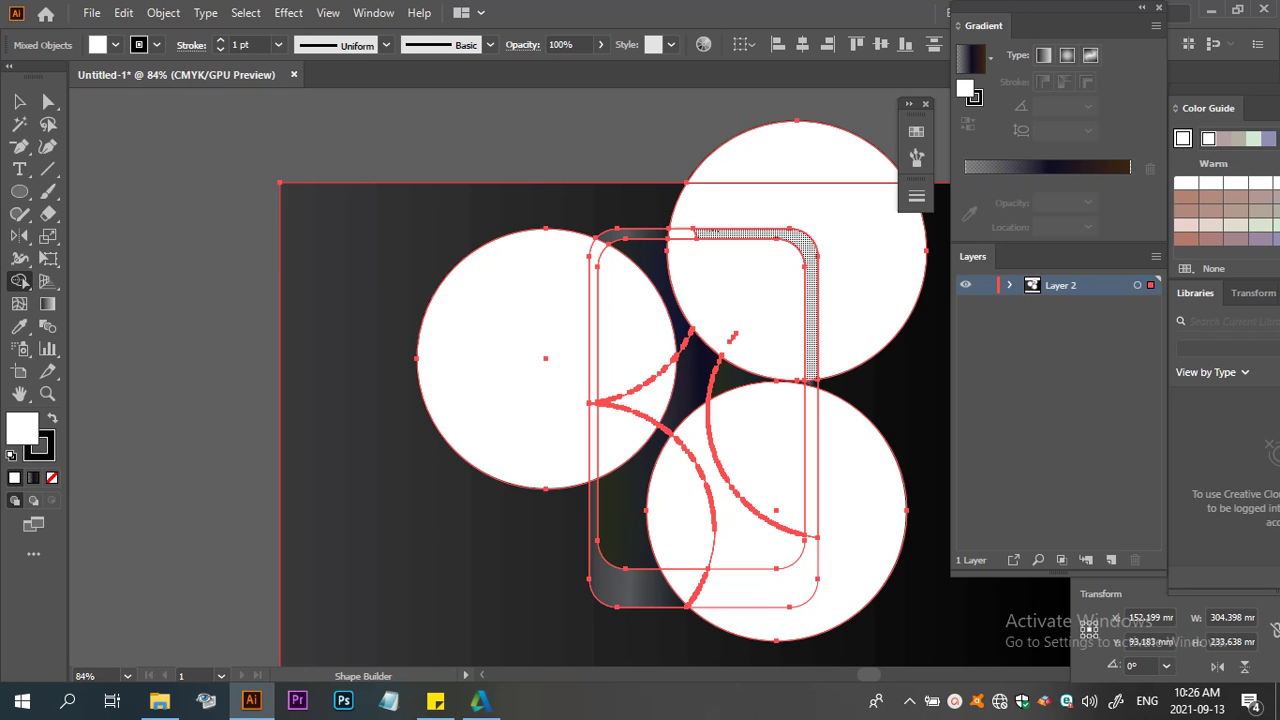
left_click(700, 231)
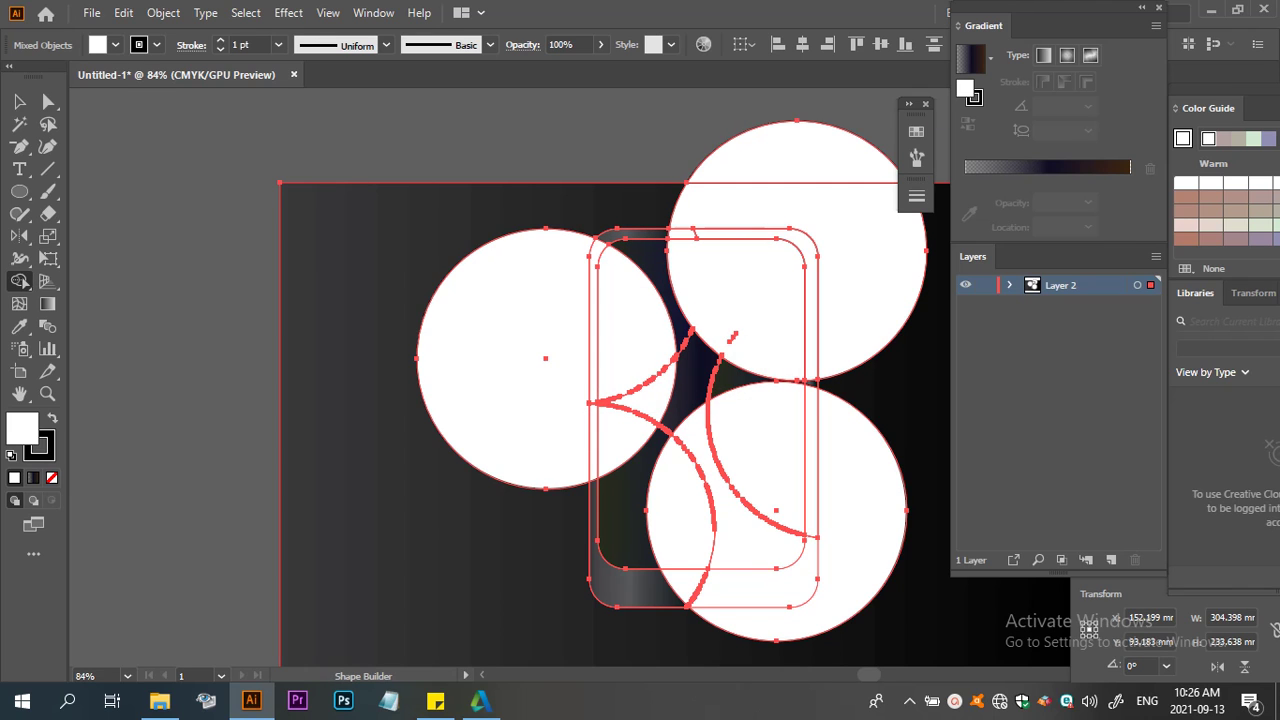
Join the white and shaded sections of the body's top edge strip into one shape
scroll(721, 233, "up", 5)
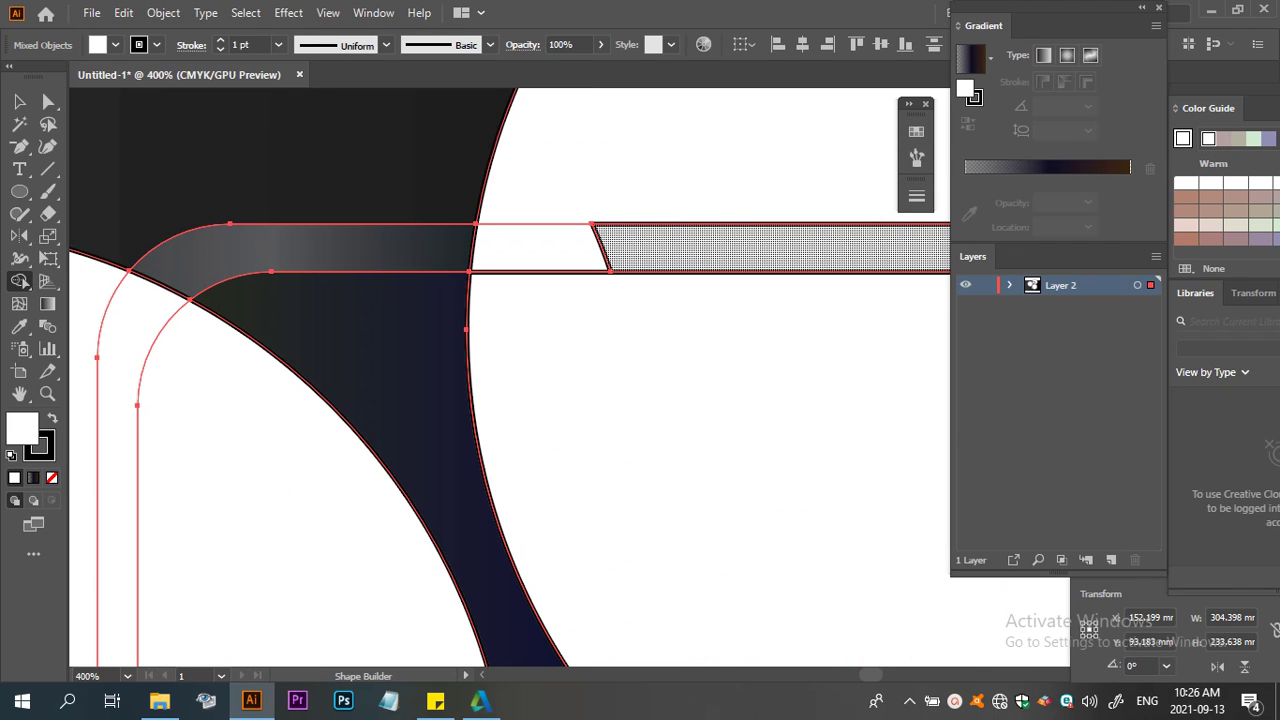
left_click_drag(543, 214, 638, 247)
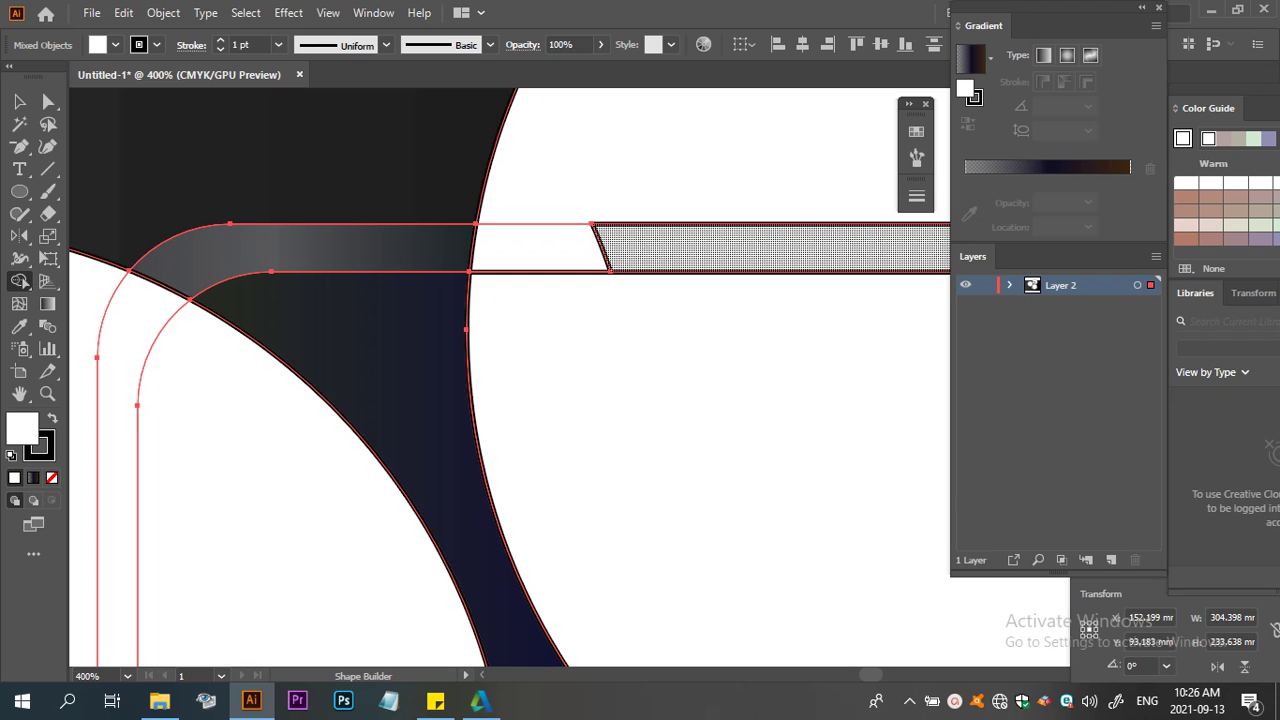
left_click_drag(602, 236, 485, 246)
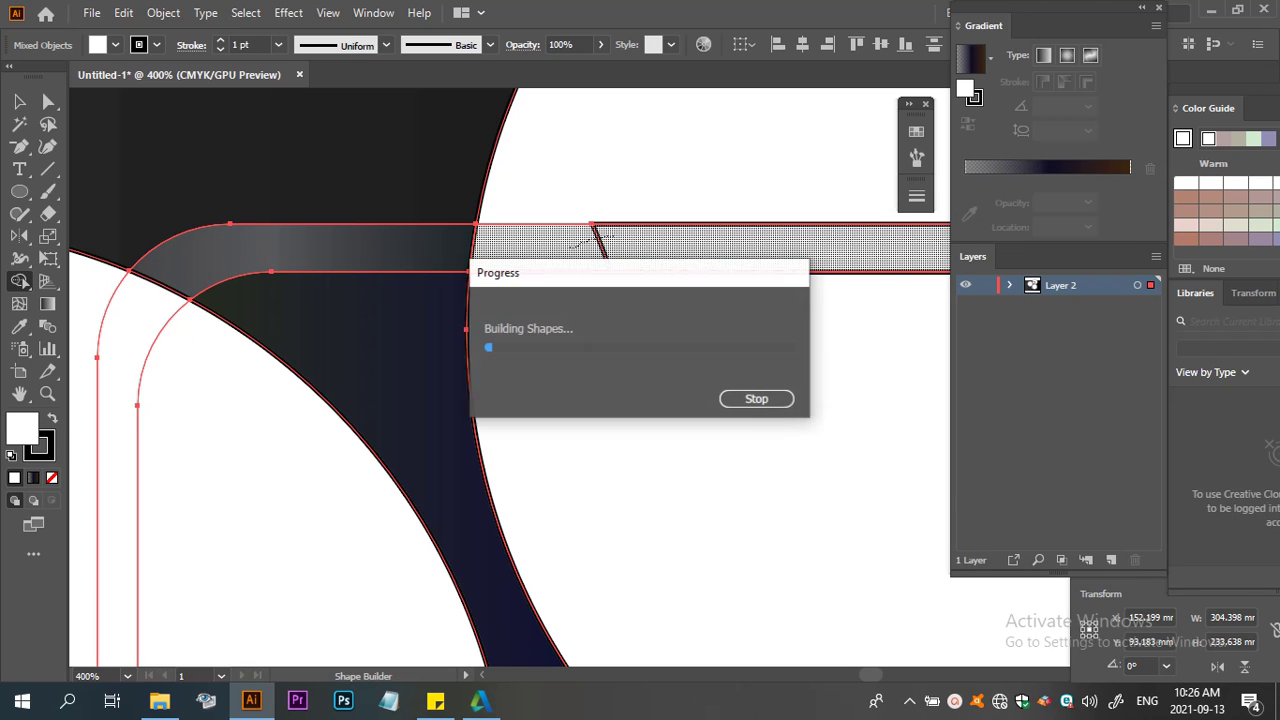
key("ctrl+minus")
key("ctrl+minus")
key("ctrl+minus")
key("ctrl+minus")
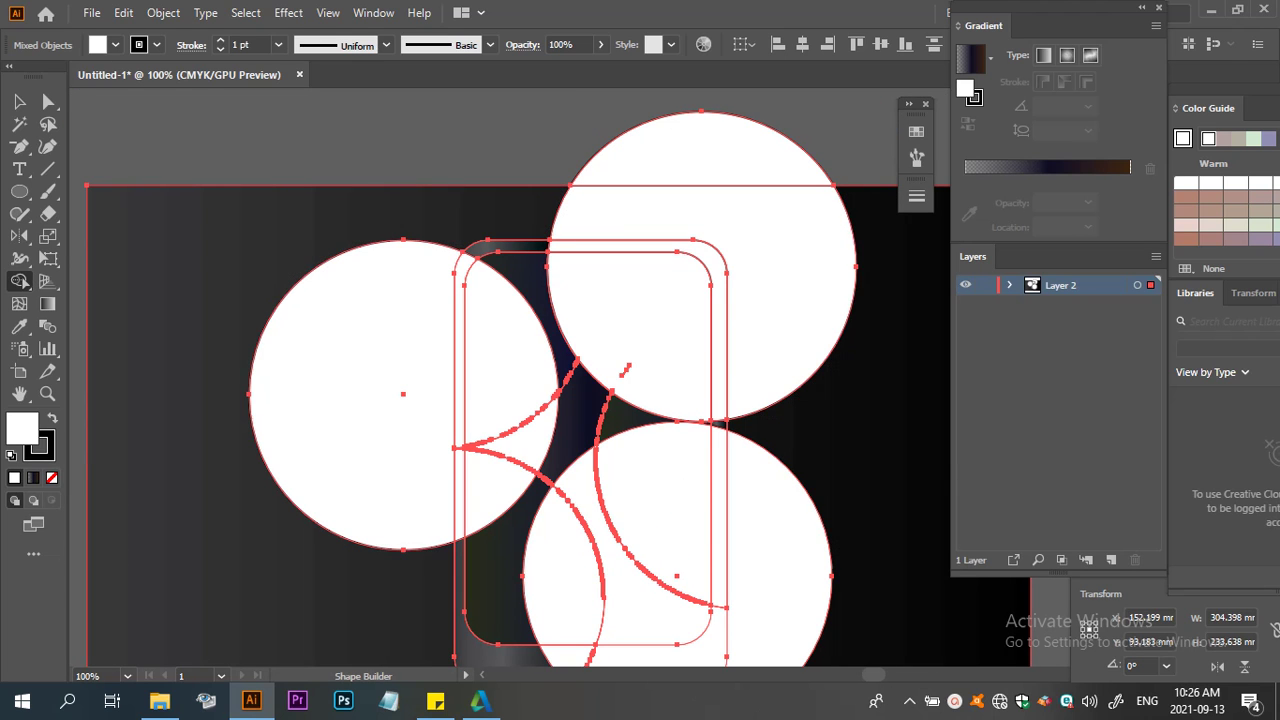
key("v")
key("v")
key("ctrl+a")
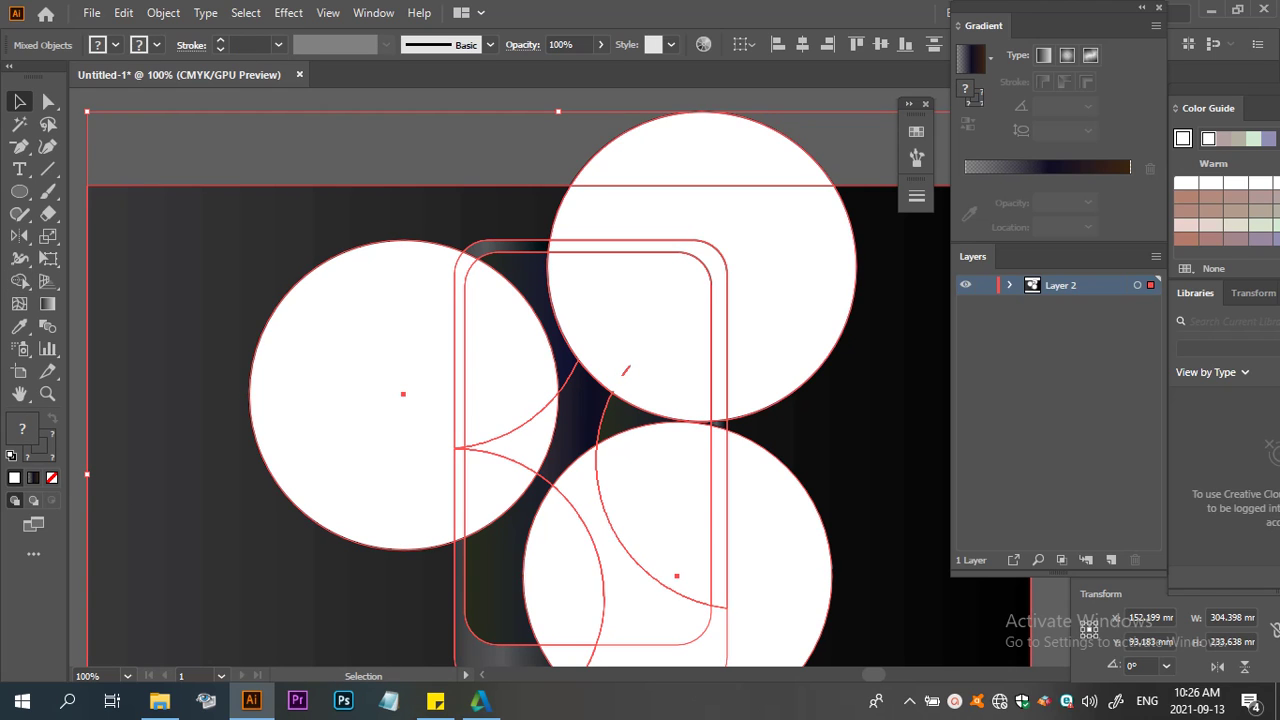
key("ctrl+shift+a")
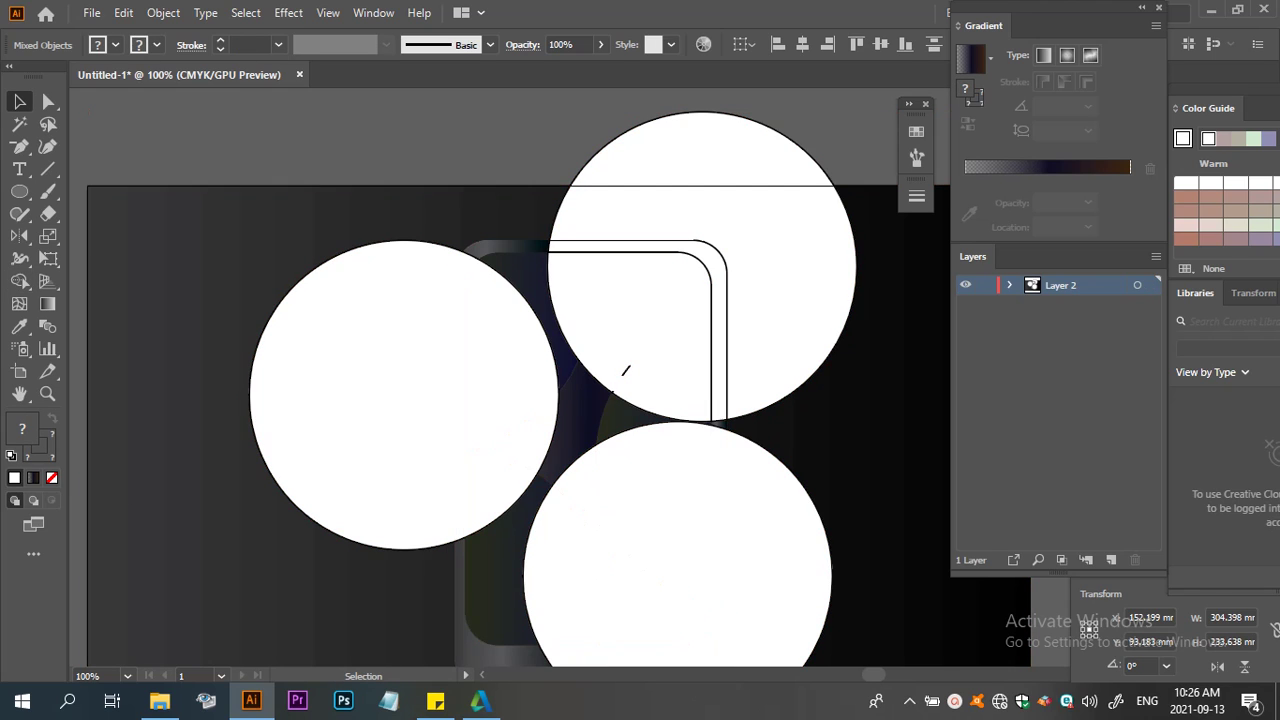
Delete the top-right white circle and set the quarter-round screen piece to 34% opacity
left_click(626, 370)
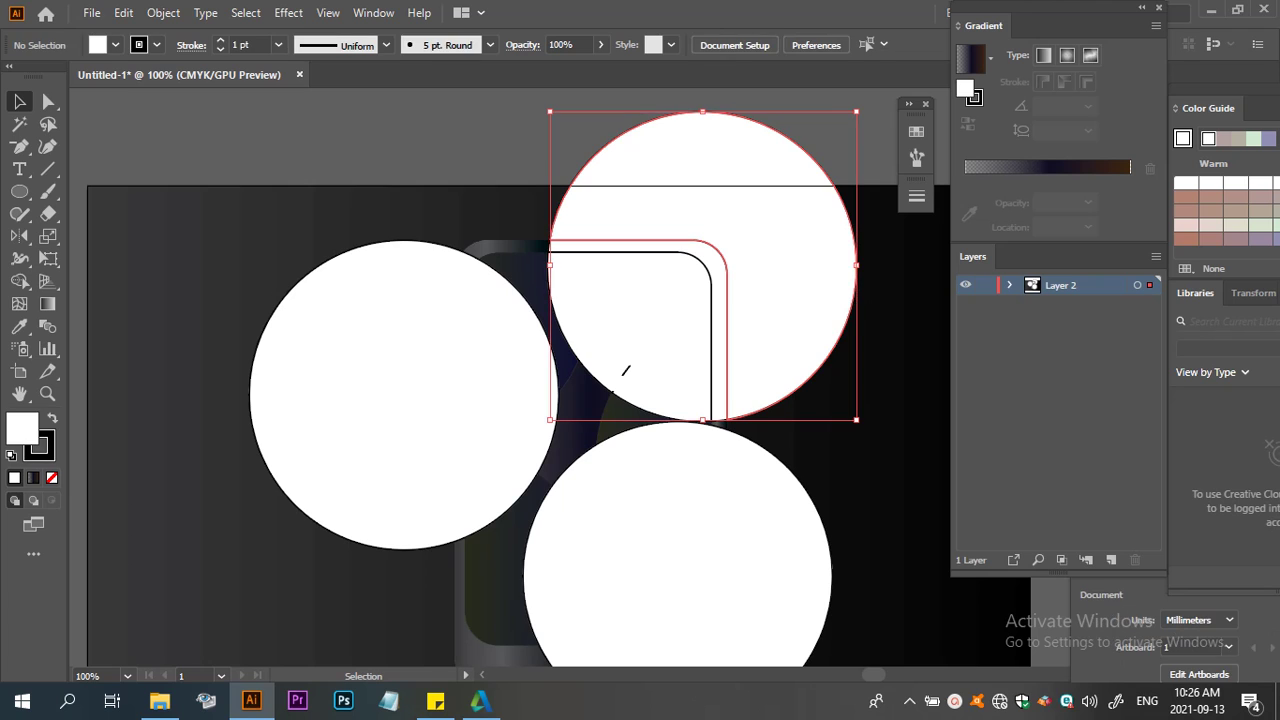
key("Delete")
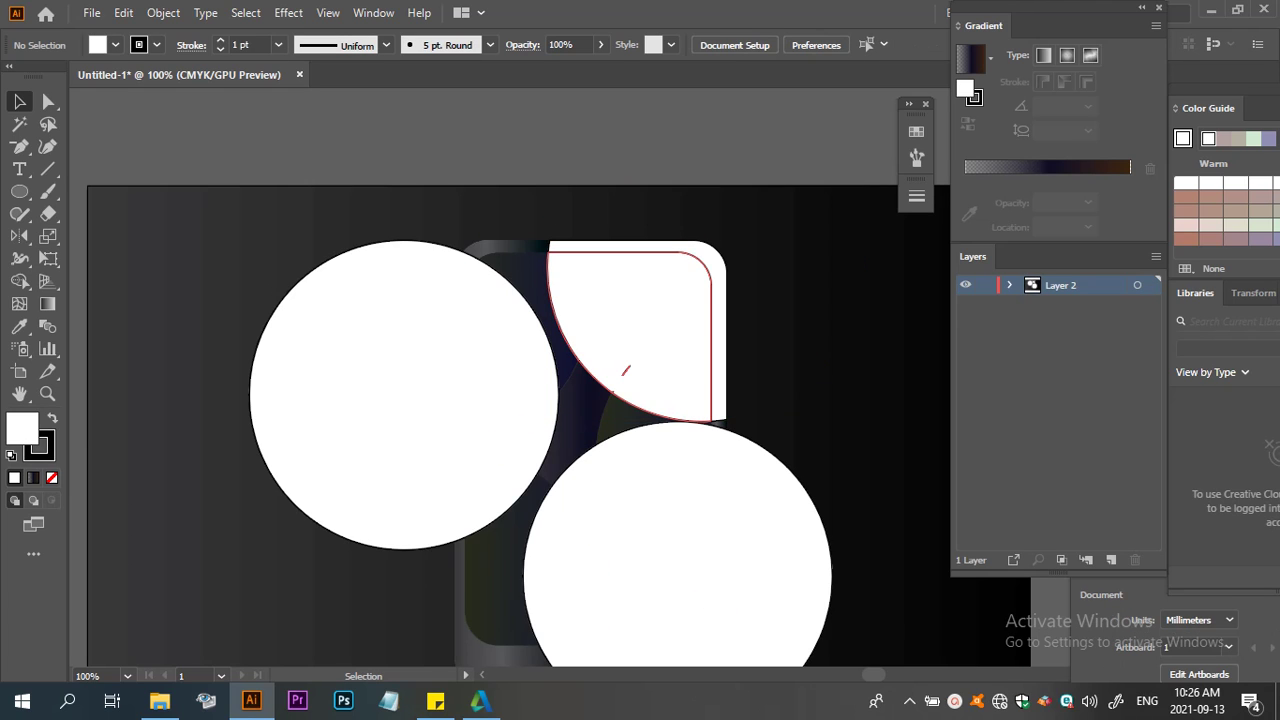
left_click(626, 370)
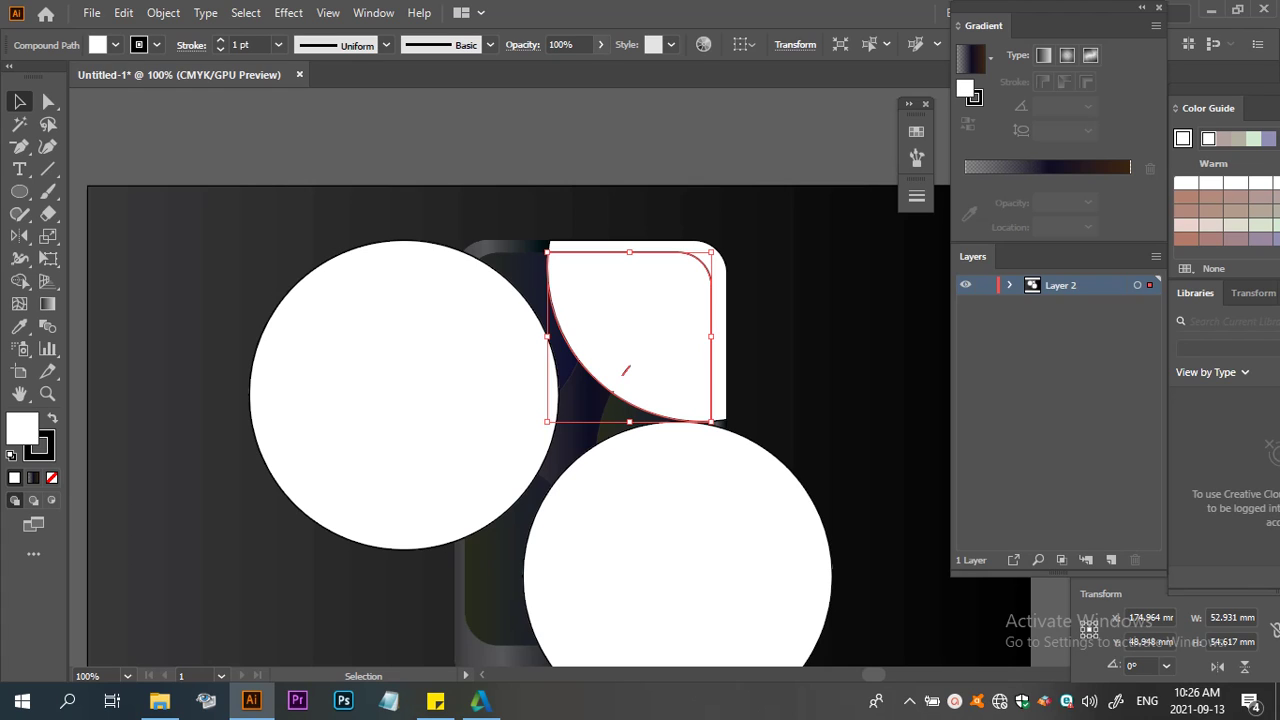
left_click(600, 44)
left_click_drag(597, 68, 552, 67)
key("ctrl+shift+a")
Move the quarter piece down and back into place, then apply the last-used gradient
left_click_drag(628, 336, 628, 408)
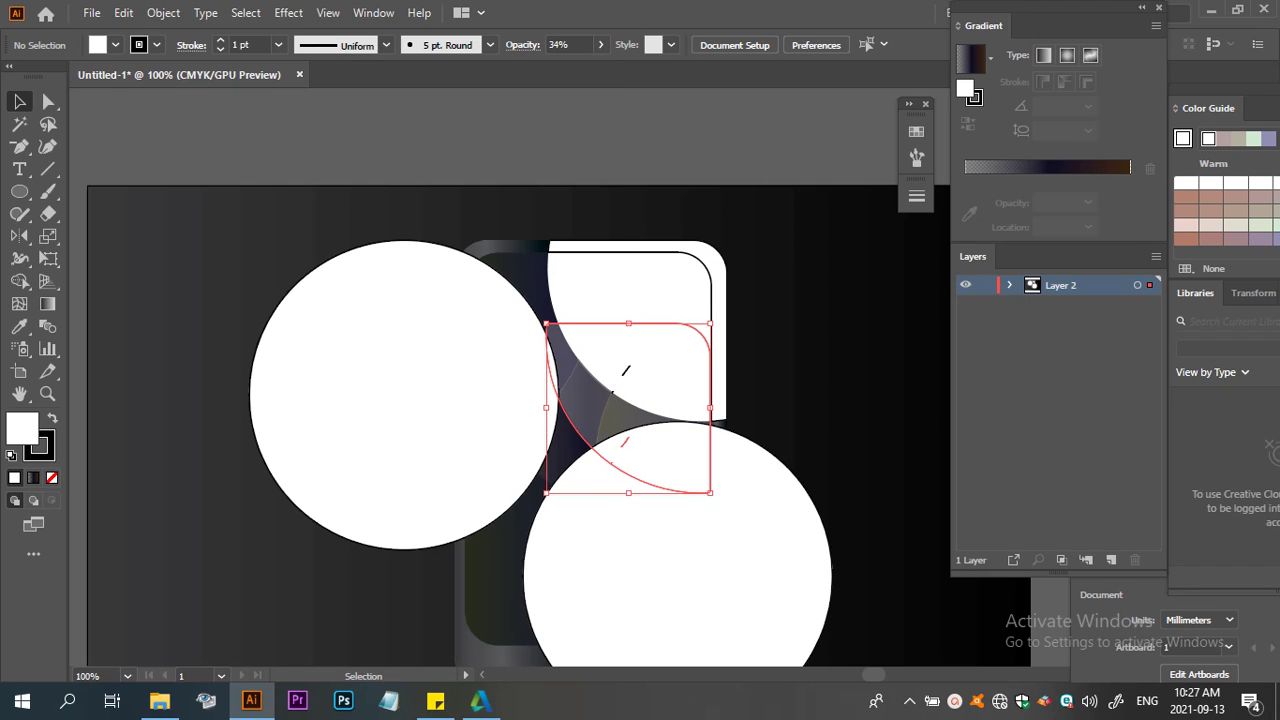
key("ctrl+shift+a")
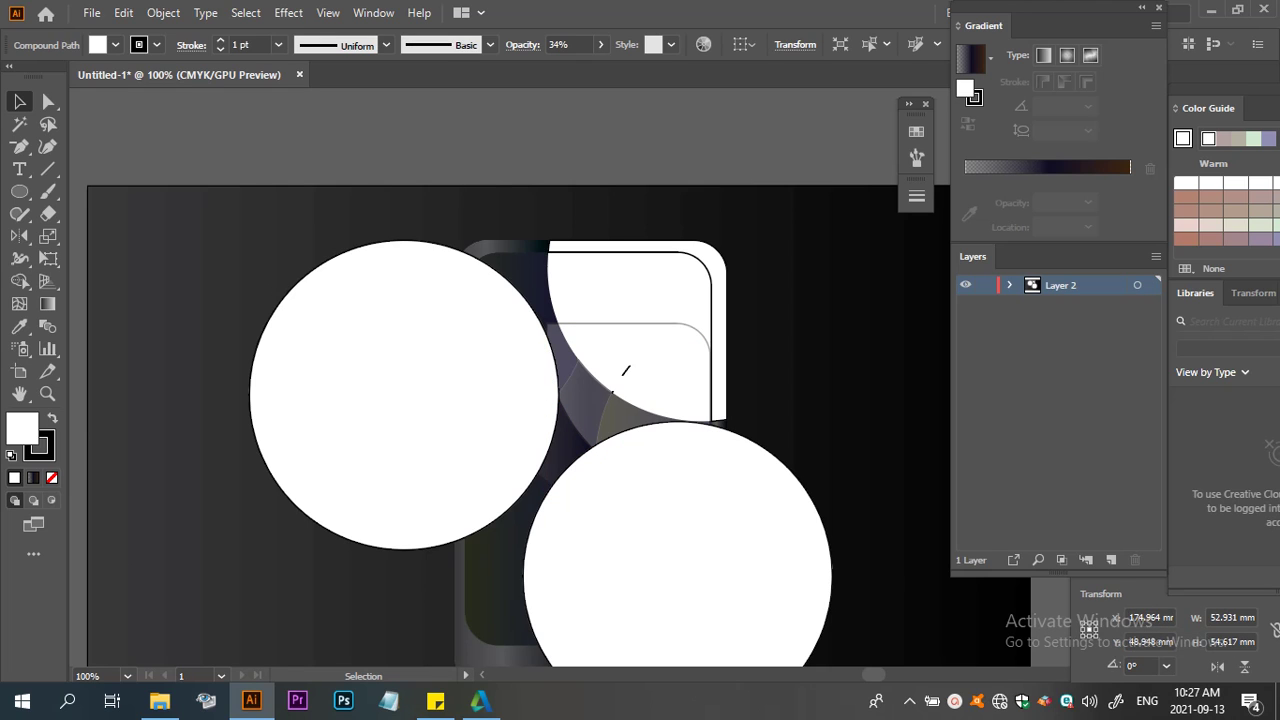
left_click(626, 400)
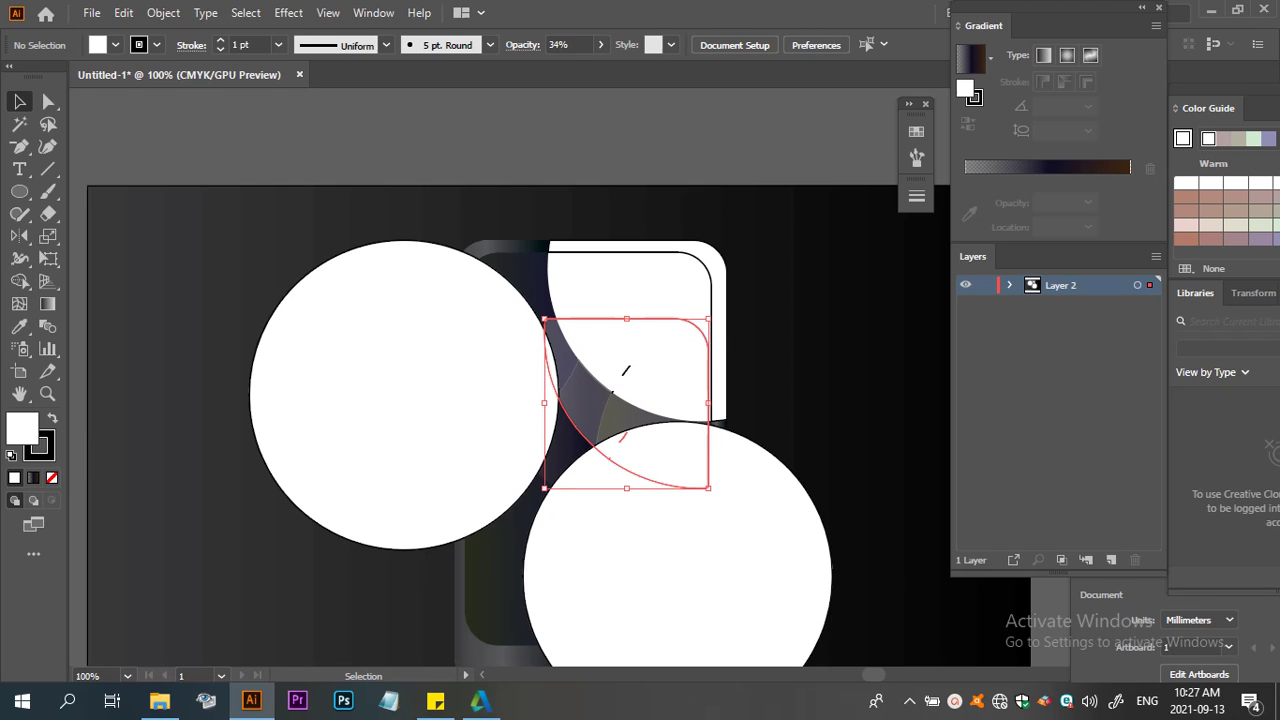
left_click_drag(668, 319, 679, 310)
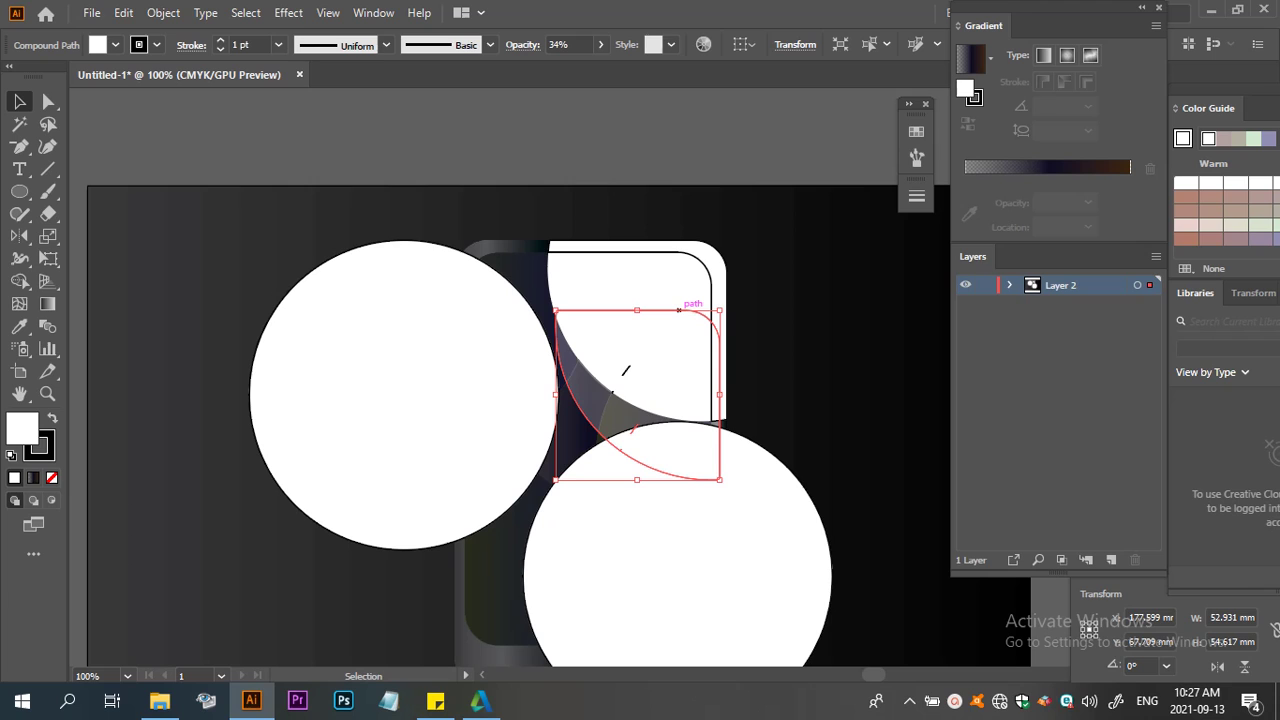
mouse_move(679, 310)
left_mouse_down()
mouse_move(668, 318)
mouse_move(671, 251)
left_mouse_up()
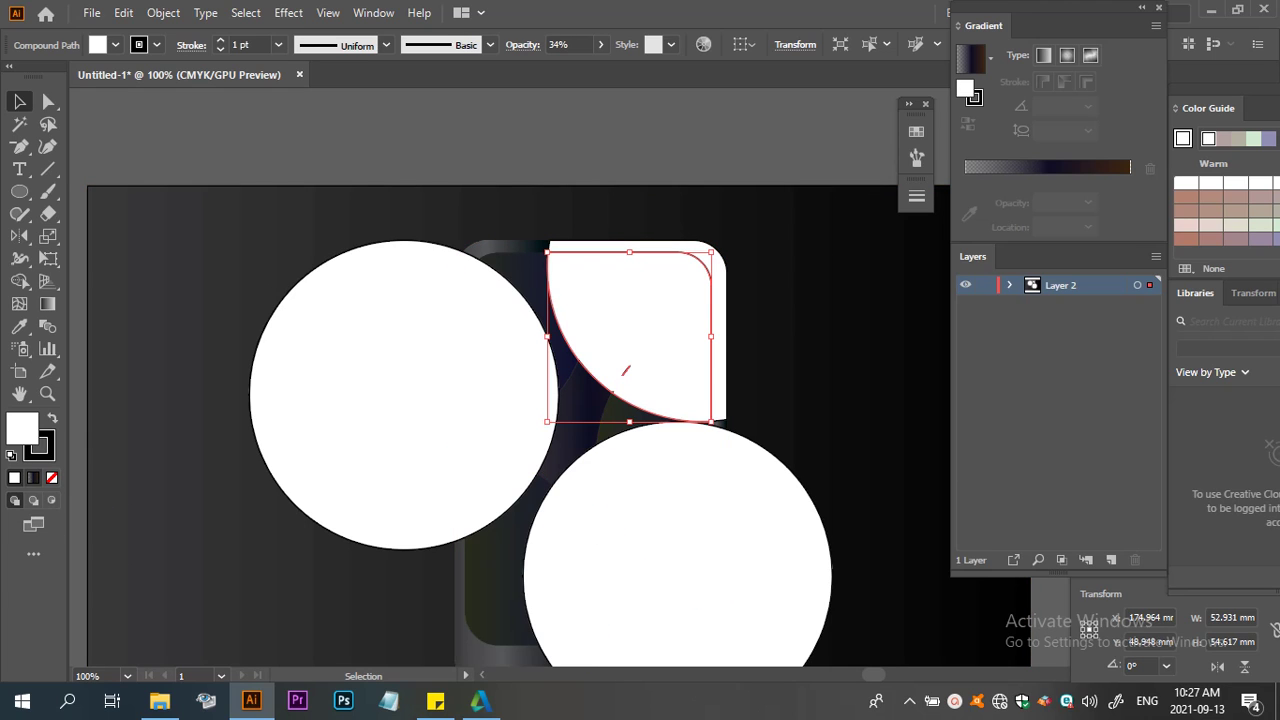
key("period")
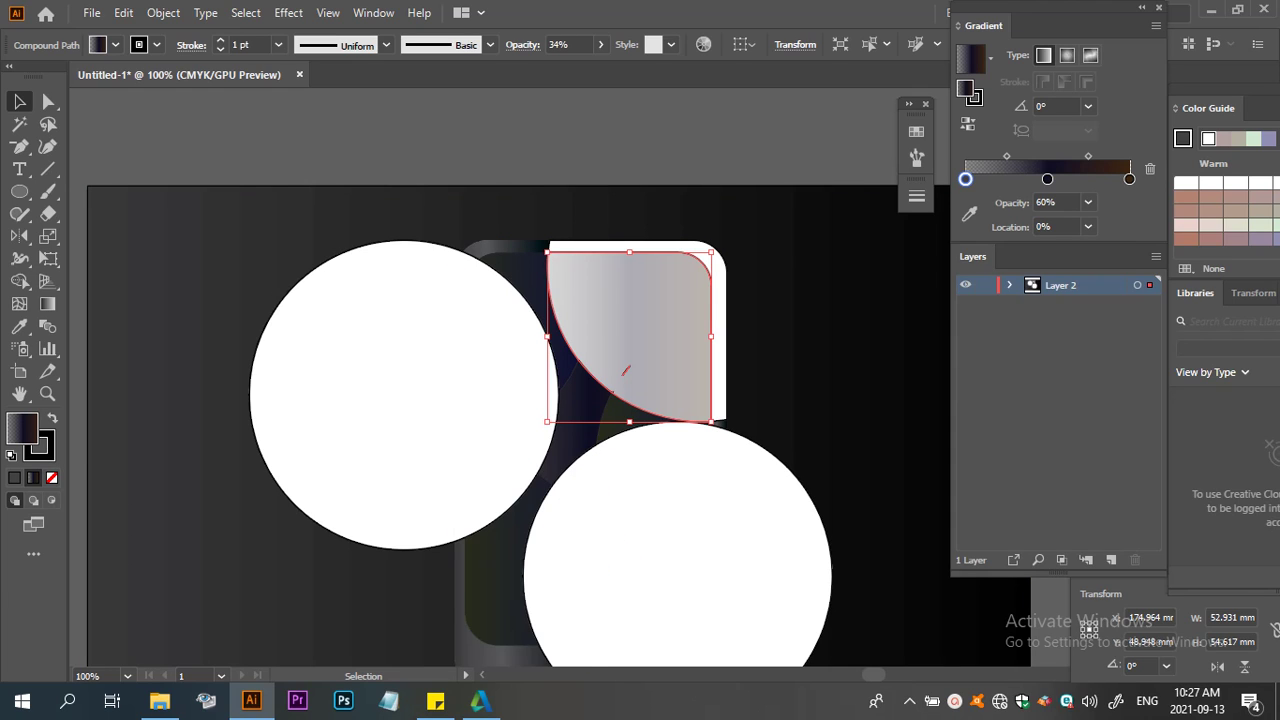
Raise the quarter piece's opacity to 100% and fill it with solid dark grey 414142
left_click(600, 44)
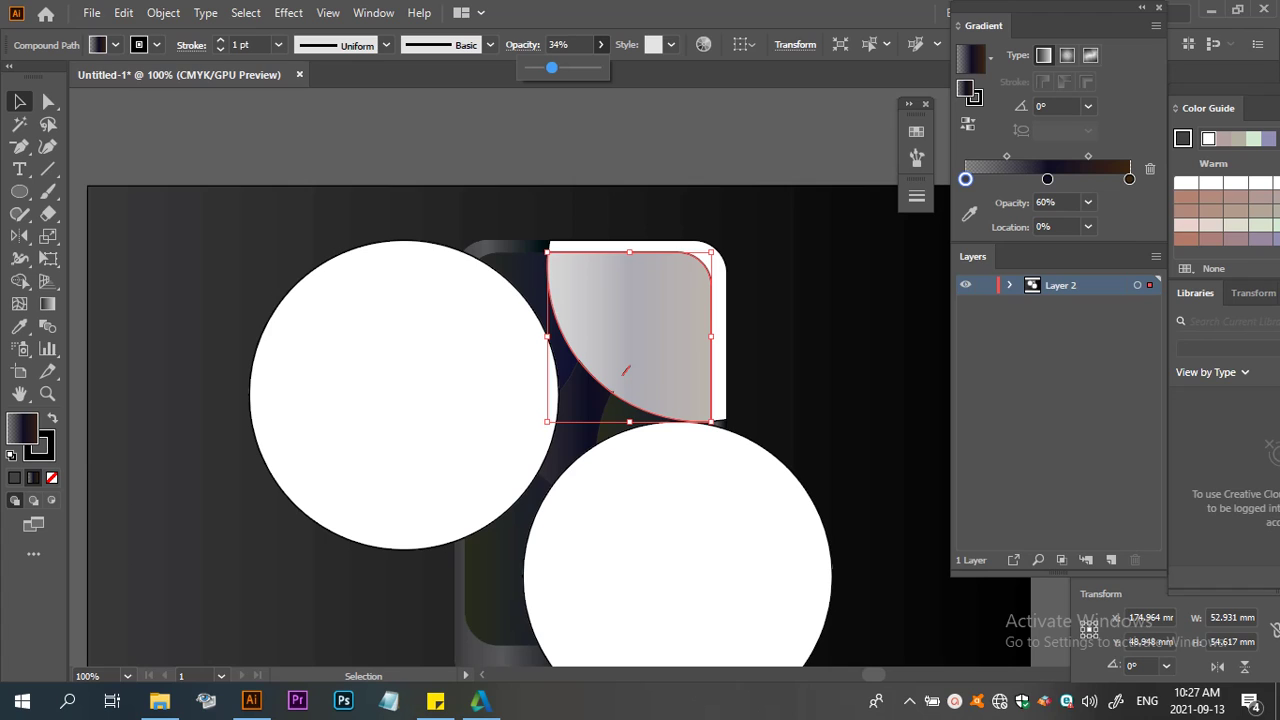
left_click(565, 44)
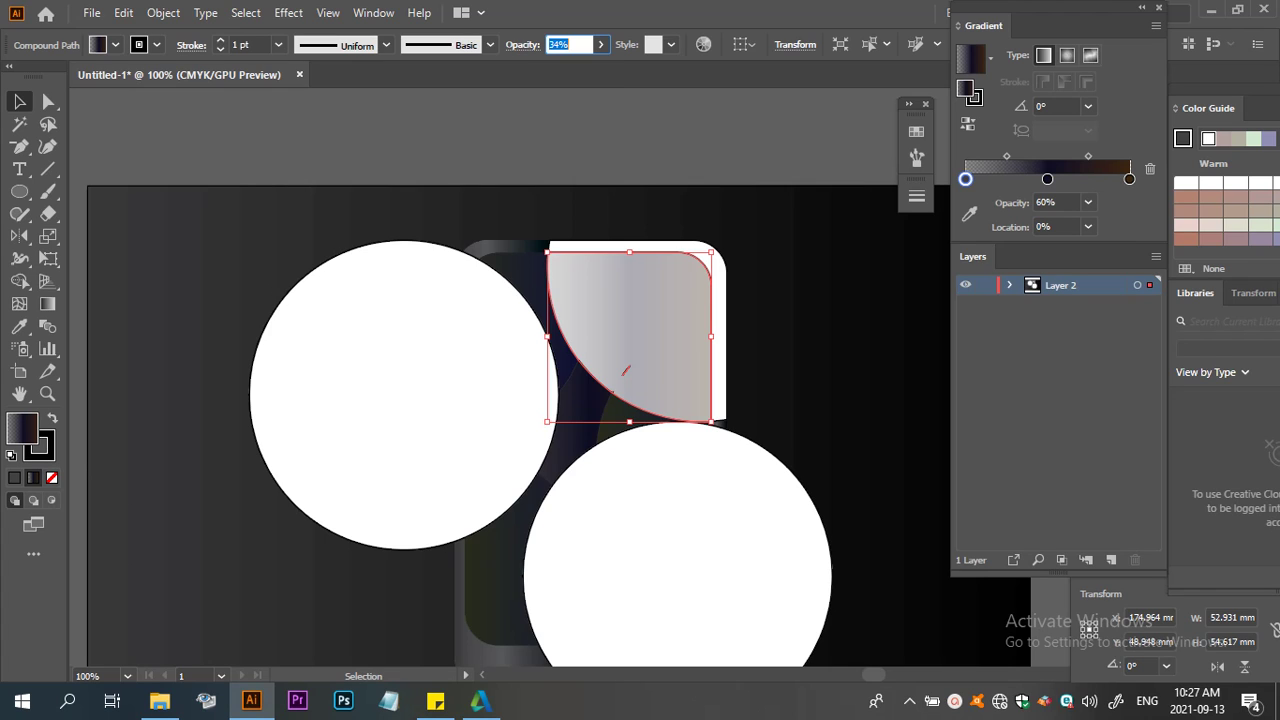
left_click(600, 44)
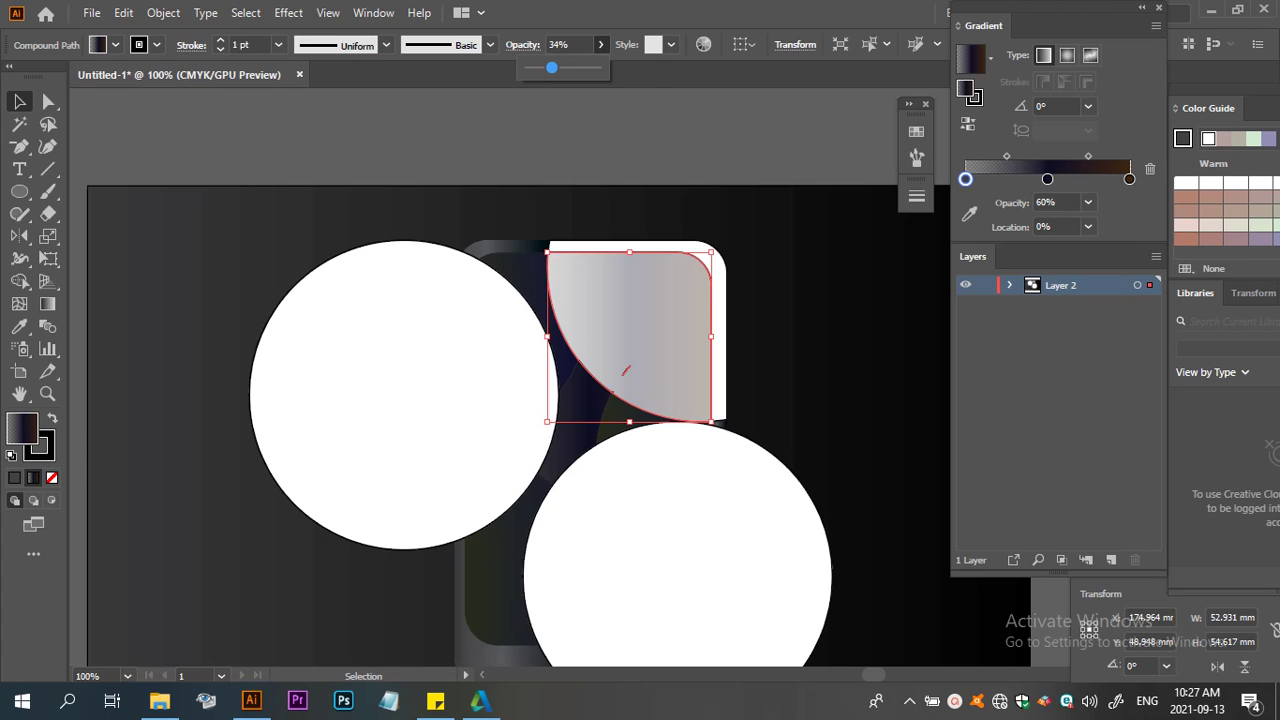
left_click(565, 44)
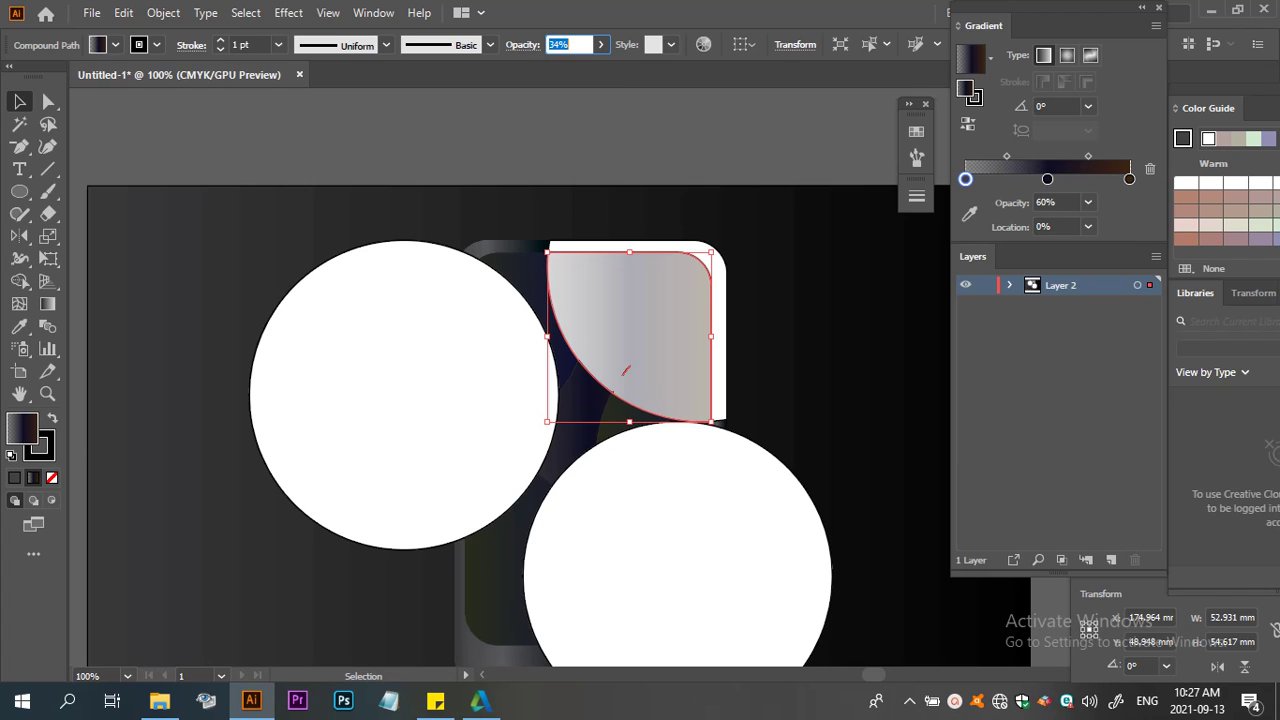
left_click(600, 44)
left_click_drag(551, 67, 597, 67)
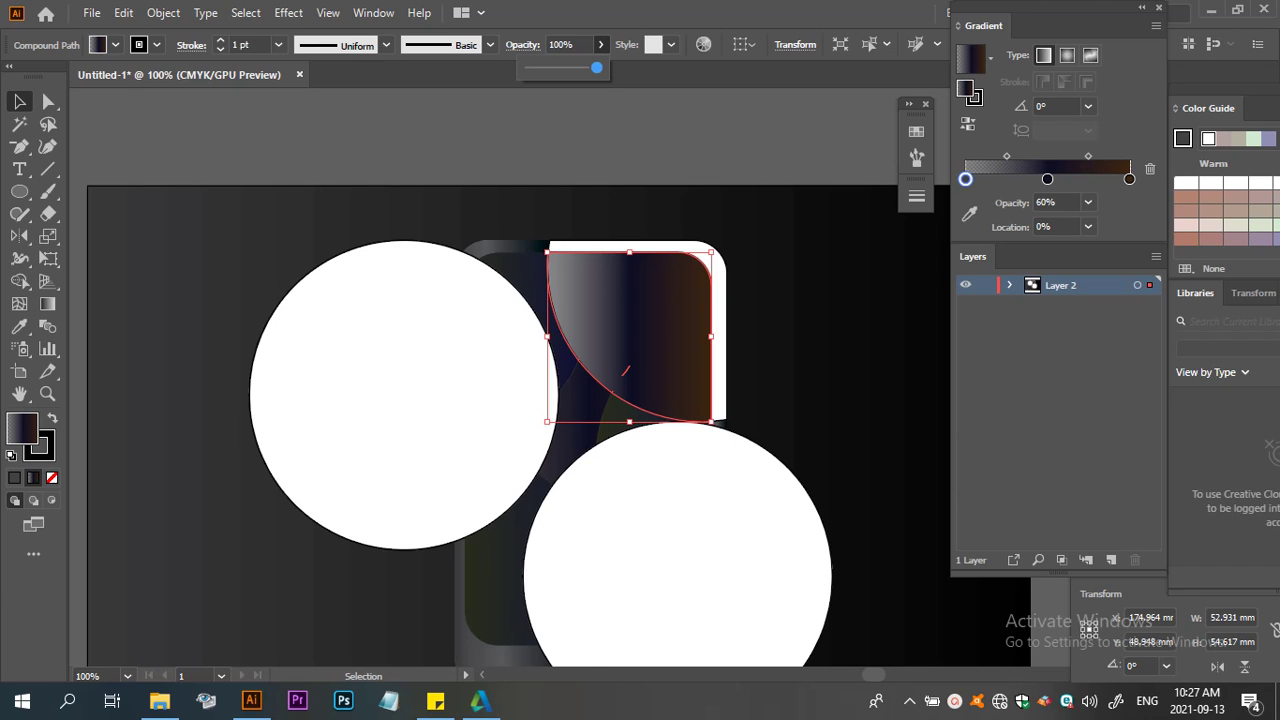
left_click(15, 478)
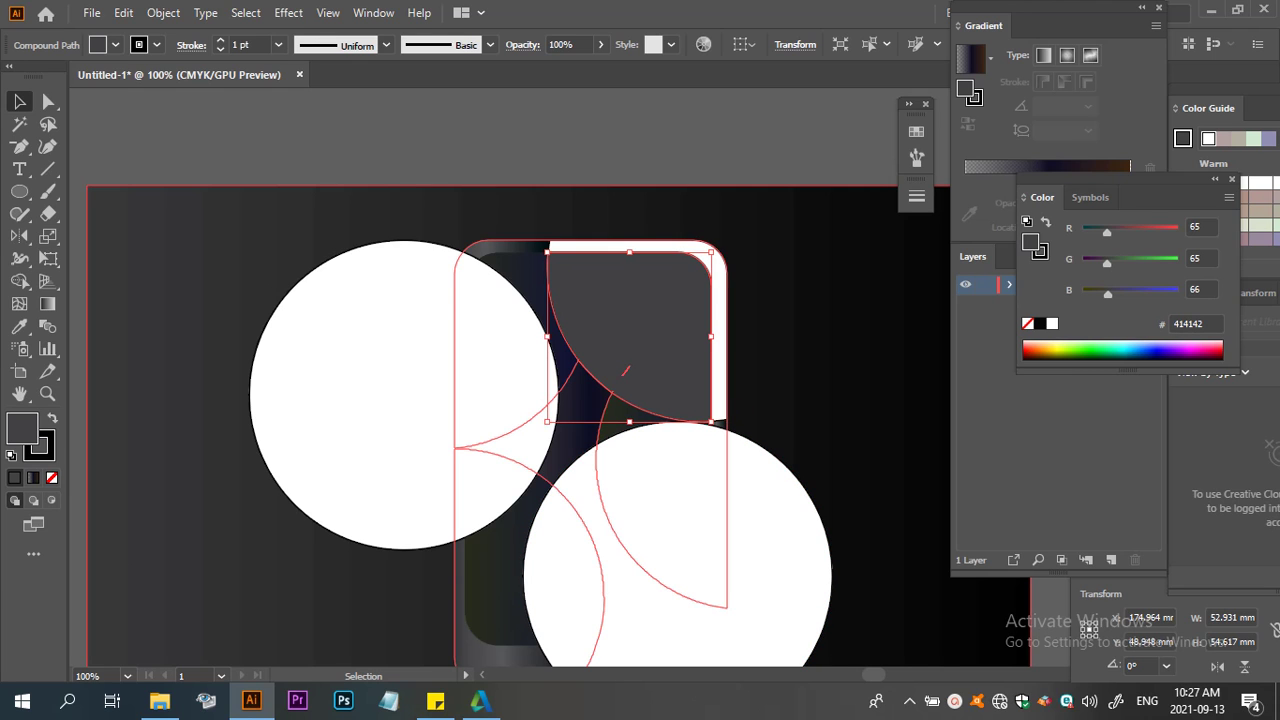
Fill the top-right white rim strip with the dark gradient to blend it into the body
left_click(719, 330, "shift")
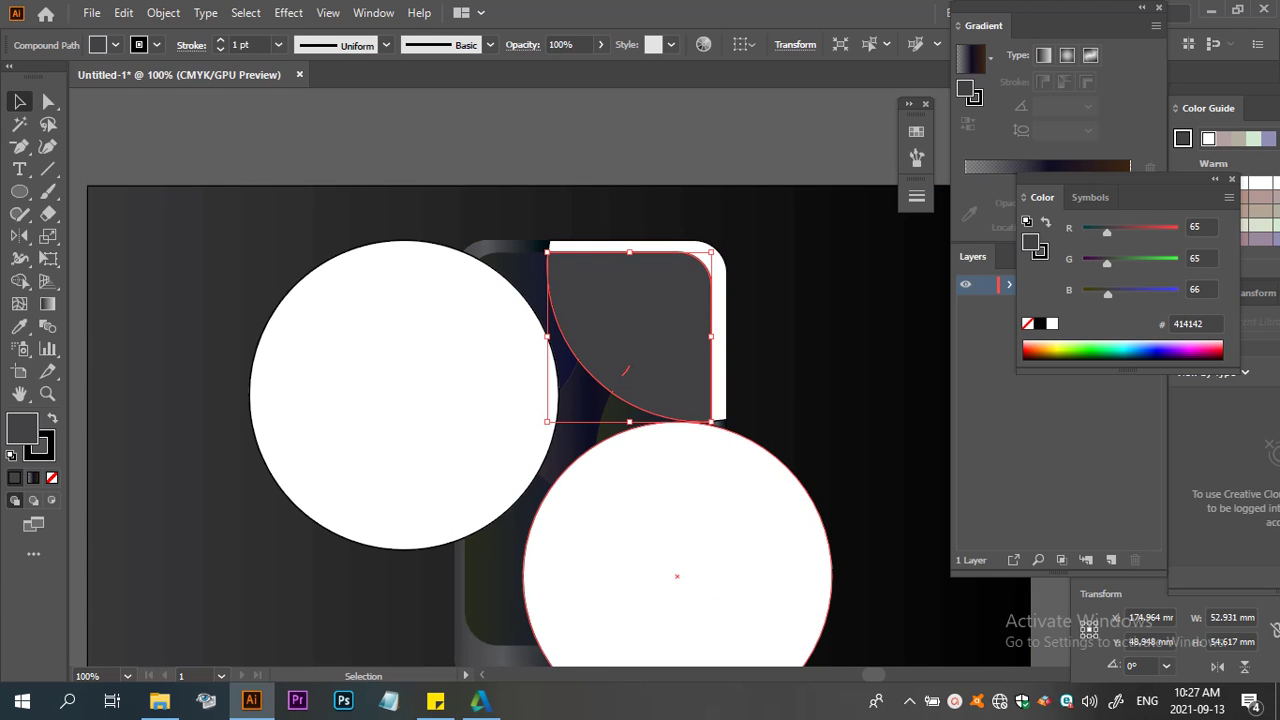
scroll(677, 540, "down", 1)
key("ctrl+a")
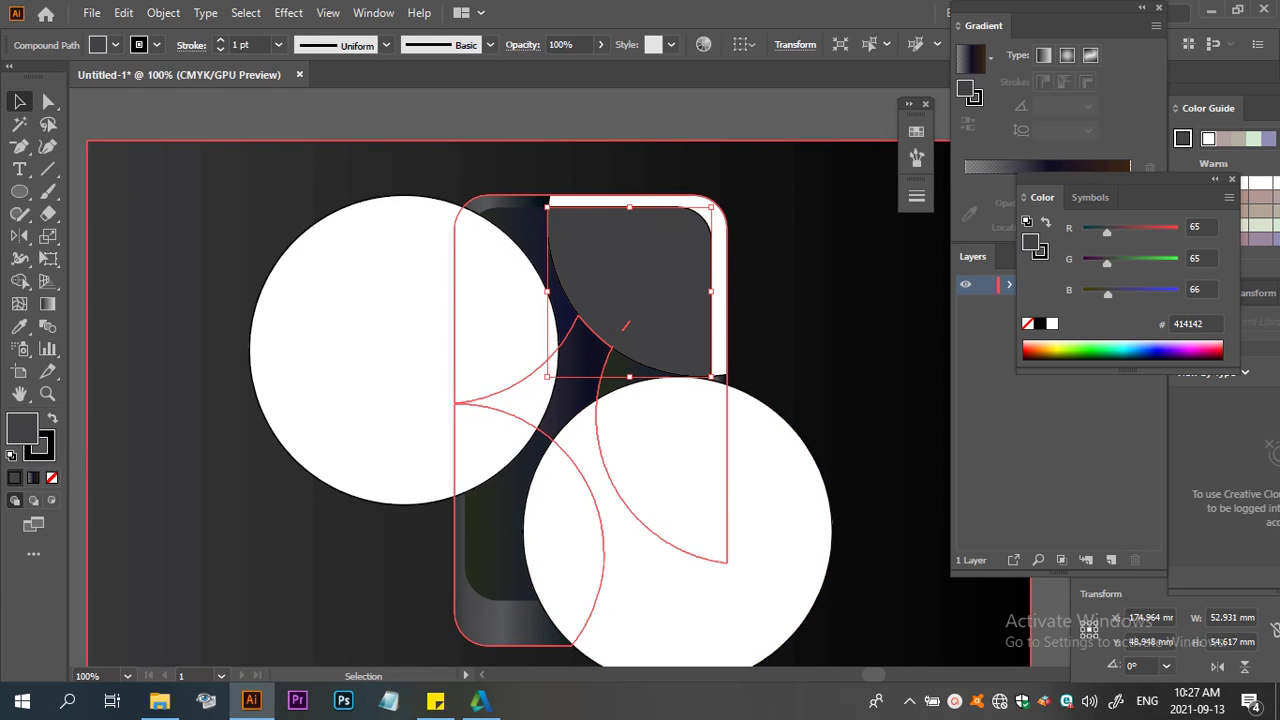
left_click(626, 325)
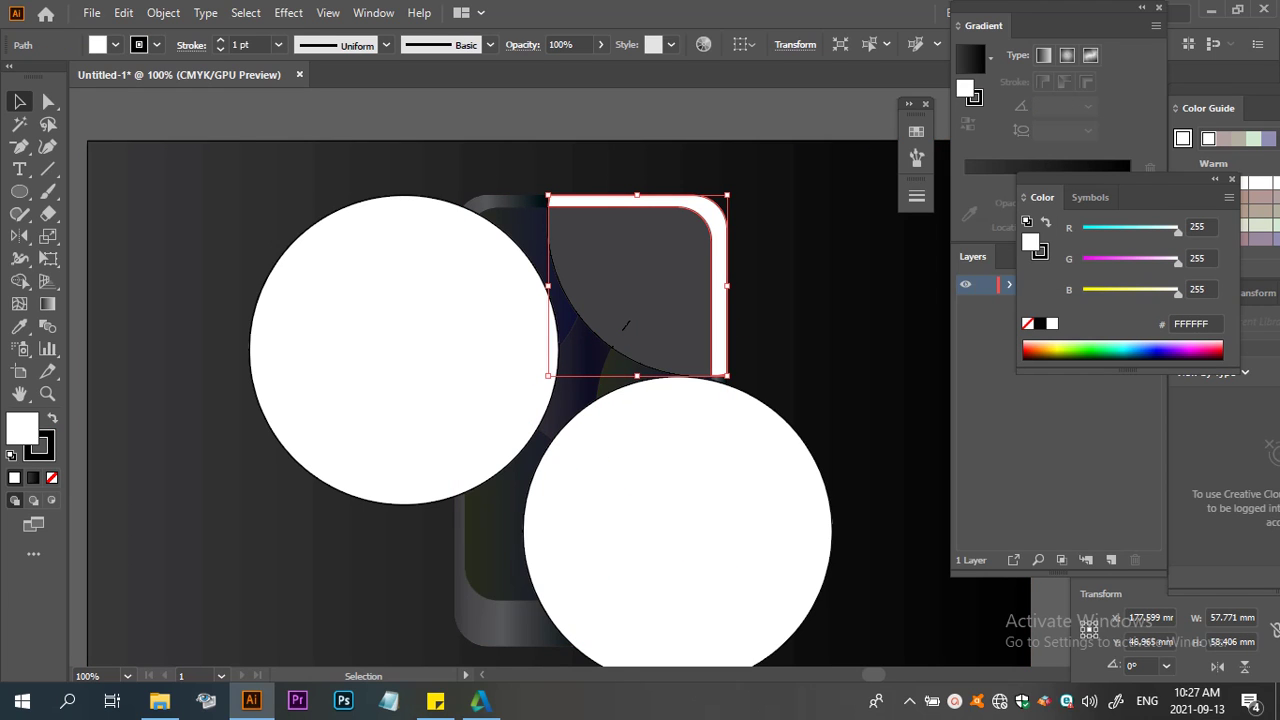
key("period")
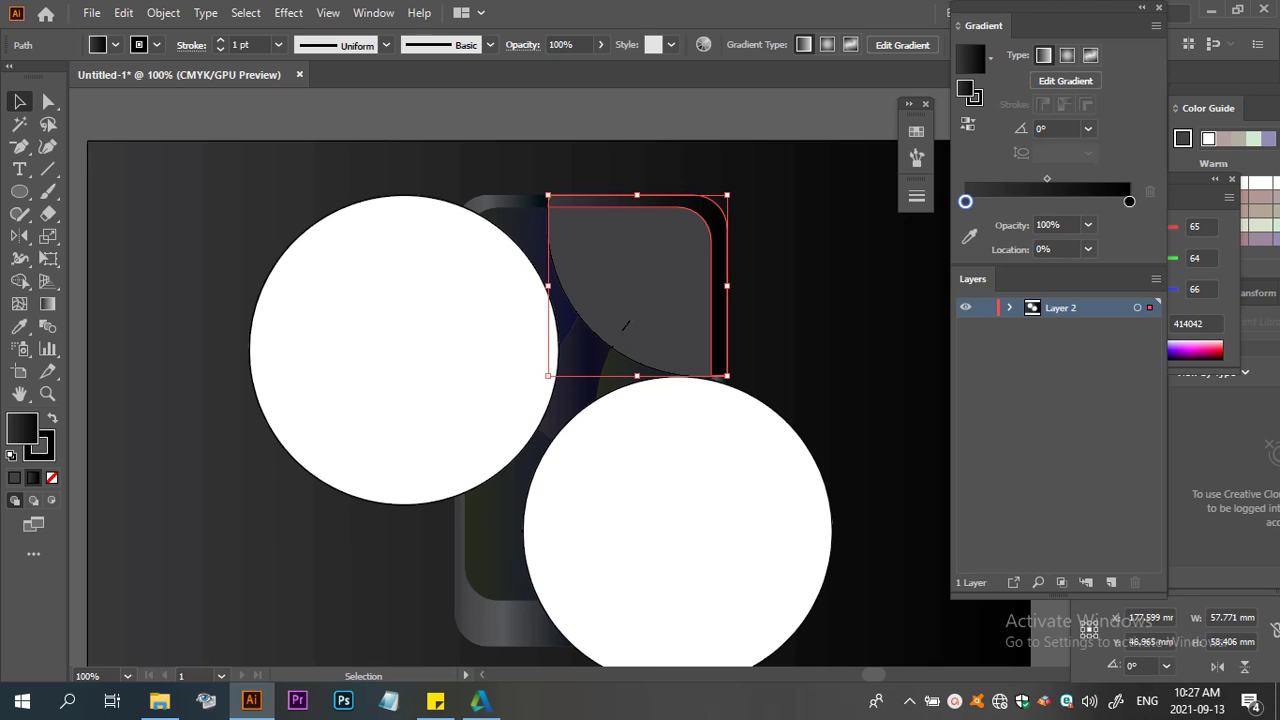
key("ctrl+a")
key("ctrl+8")
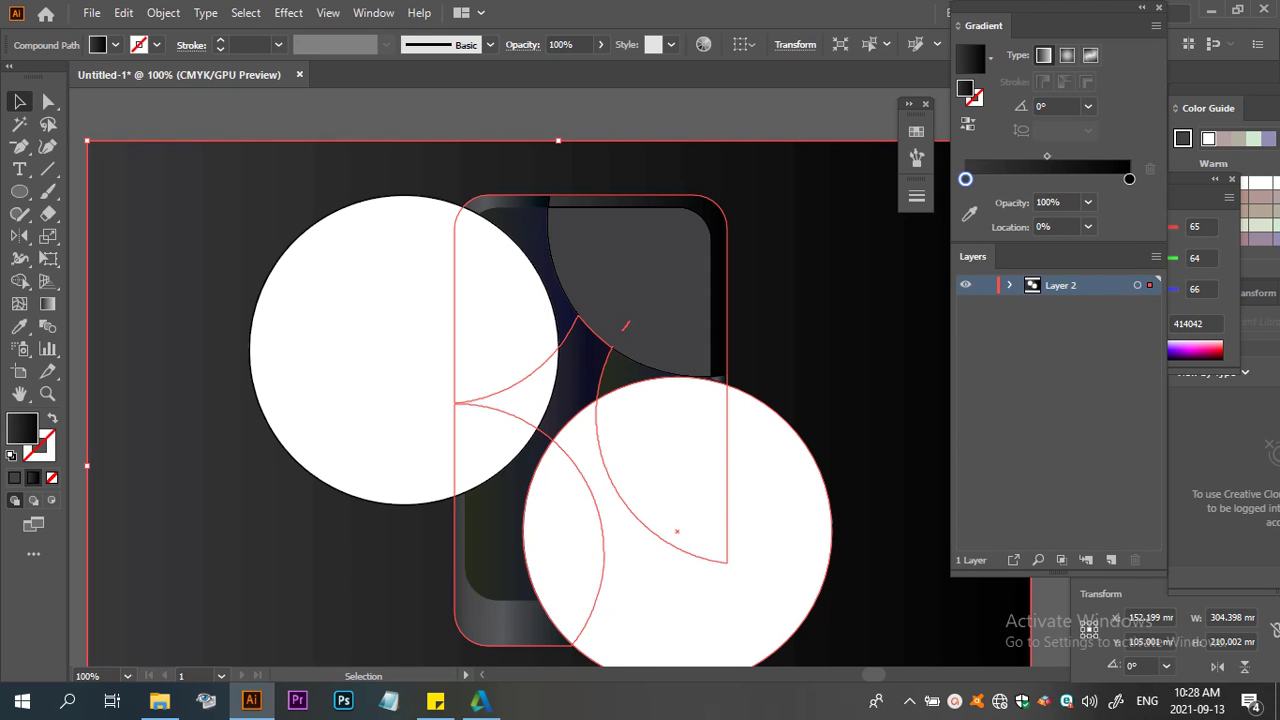
Nudge the lower-right white circle slightly right and up in isolation mode, then select all
double_click(677, 500)
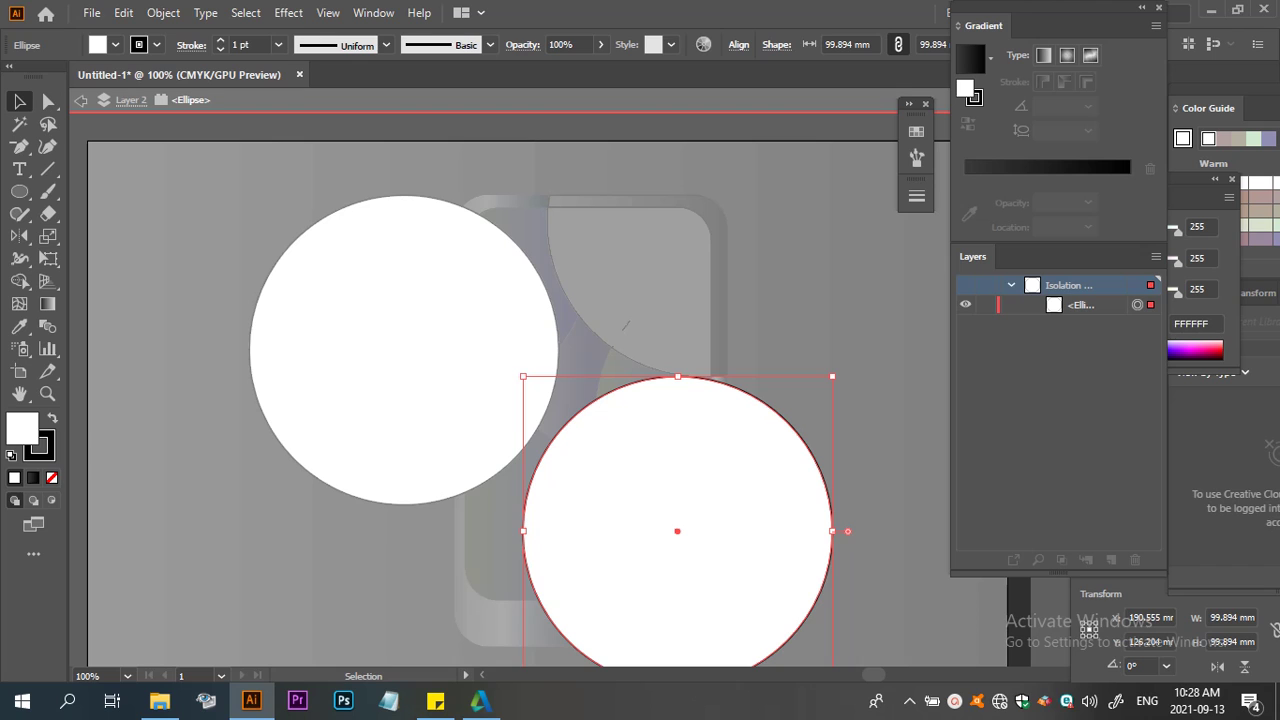
left_click(80, 100)
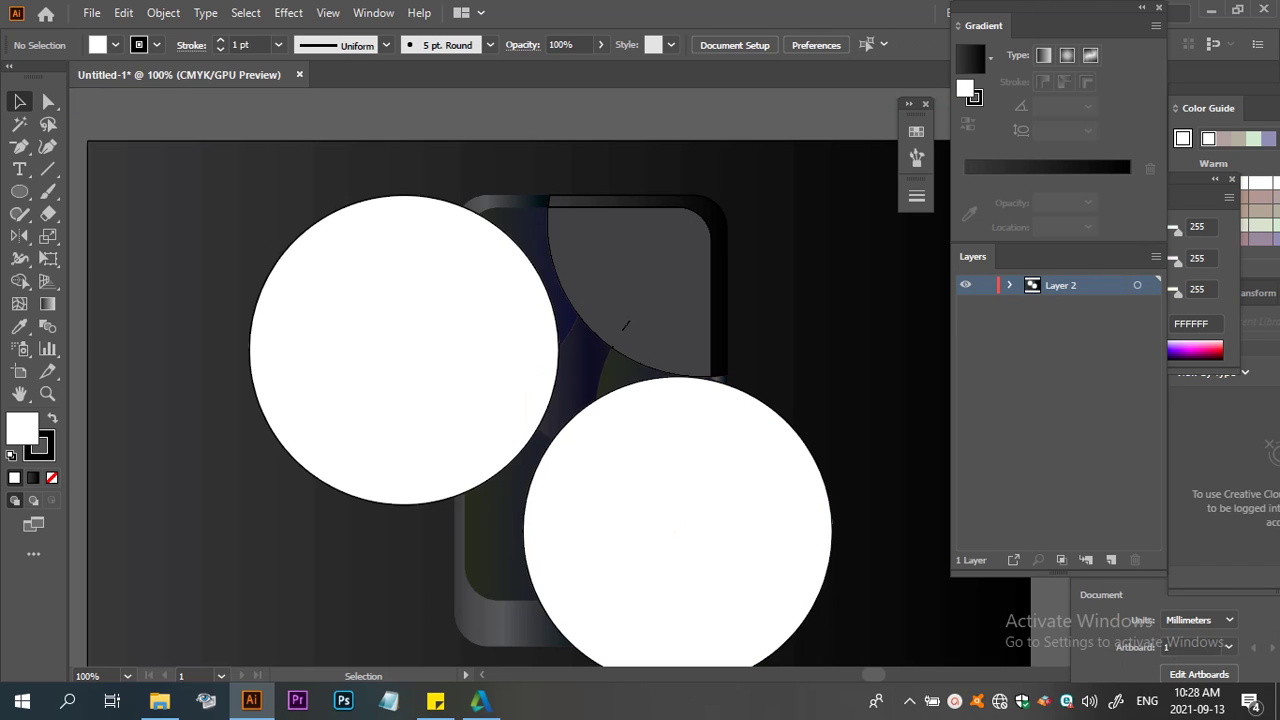
left_click(677, 520)
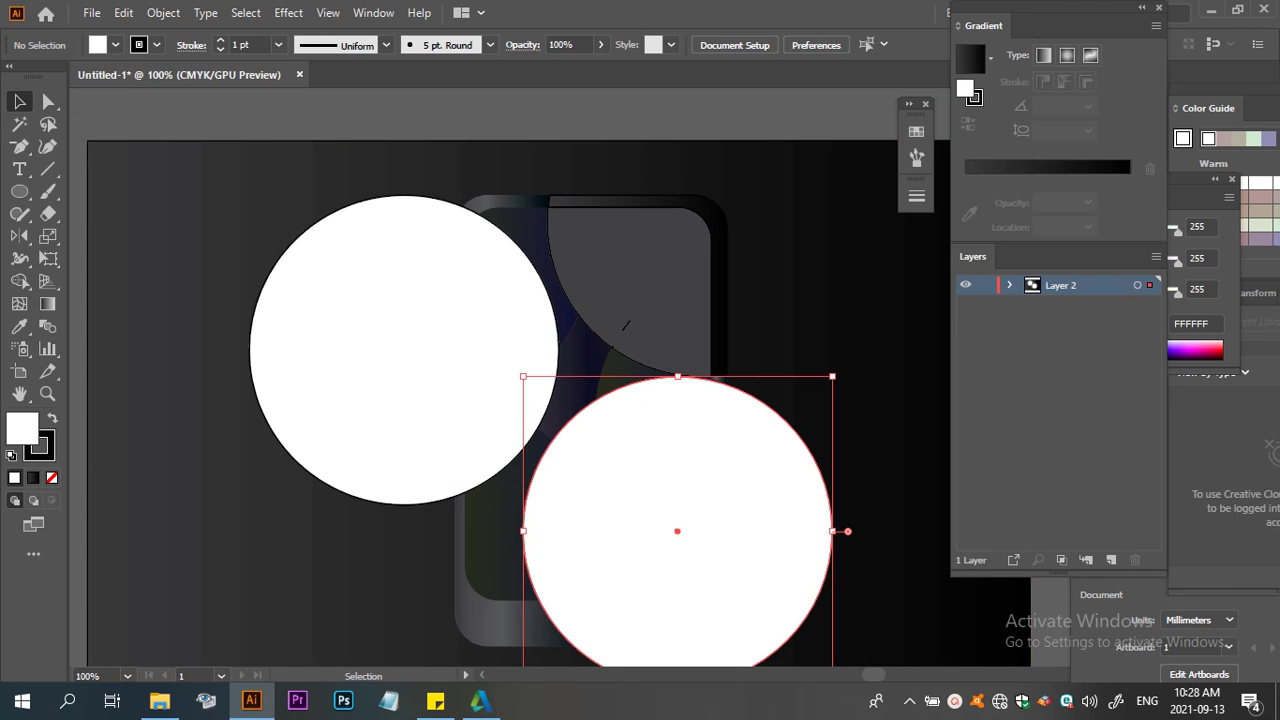
double_click(677, 520)
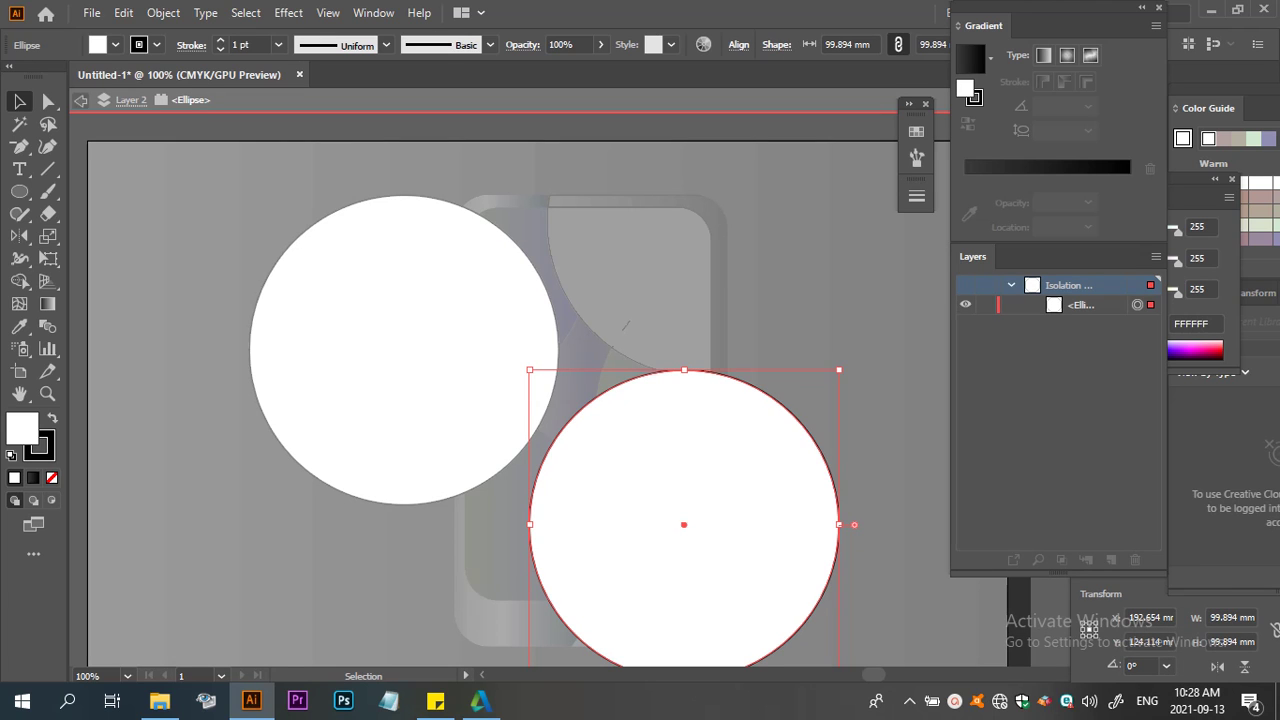
left_click(80, 100)
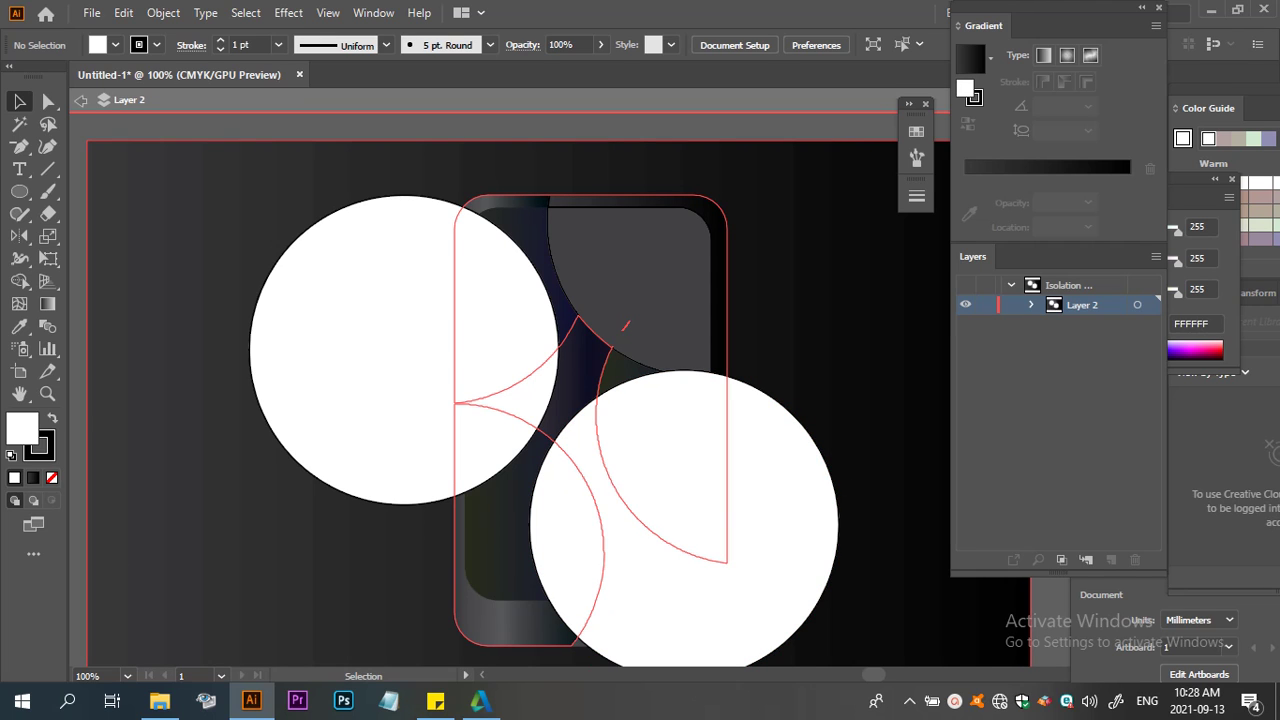
key("a")
key("ctrl+a")
key("v")
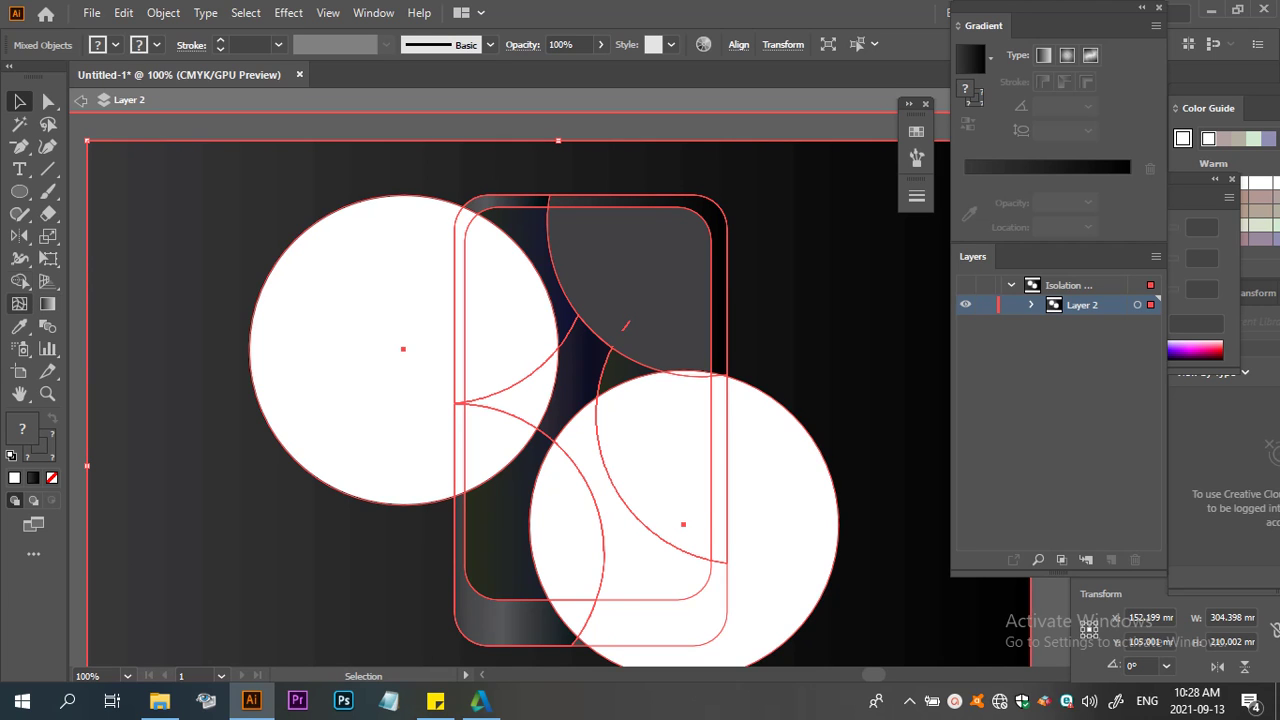
Merge the right-edge strip and lower circle's crescent regions with Shape Builder
left_click(19, 281)
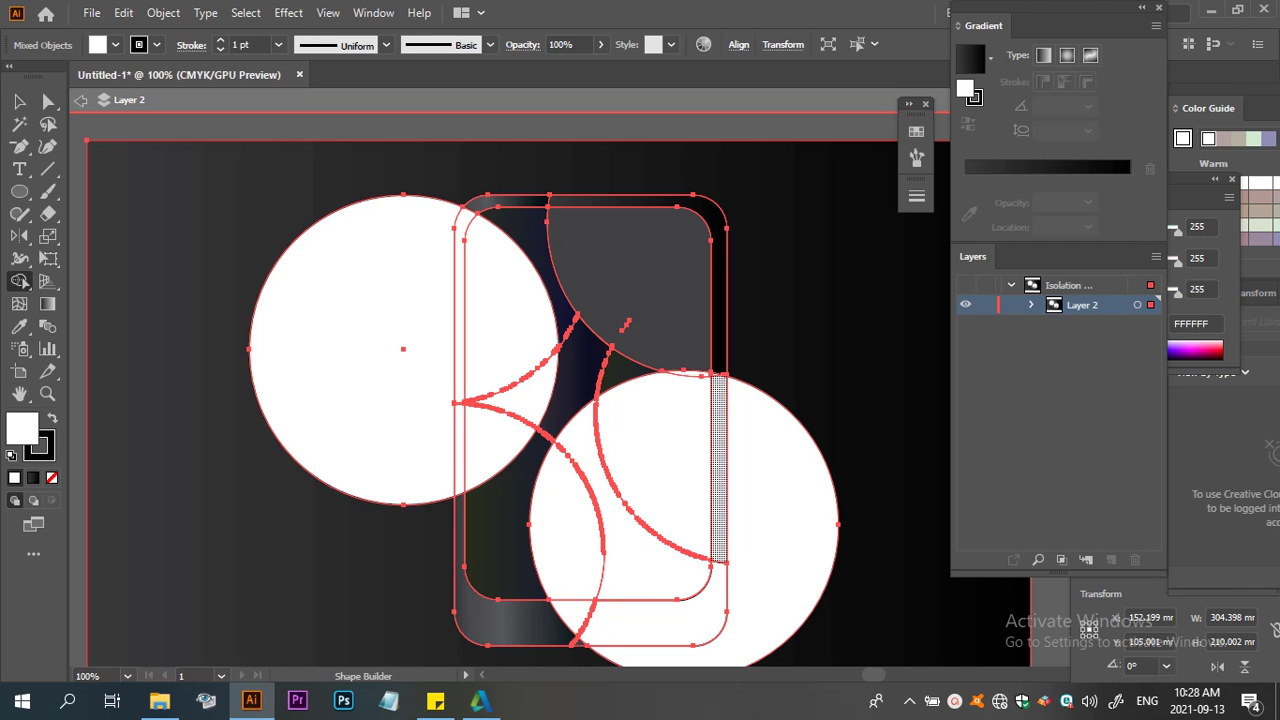
left_click(718, 515)
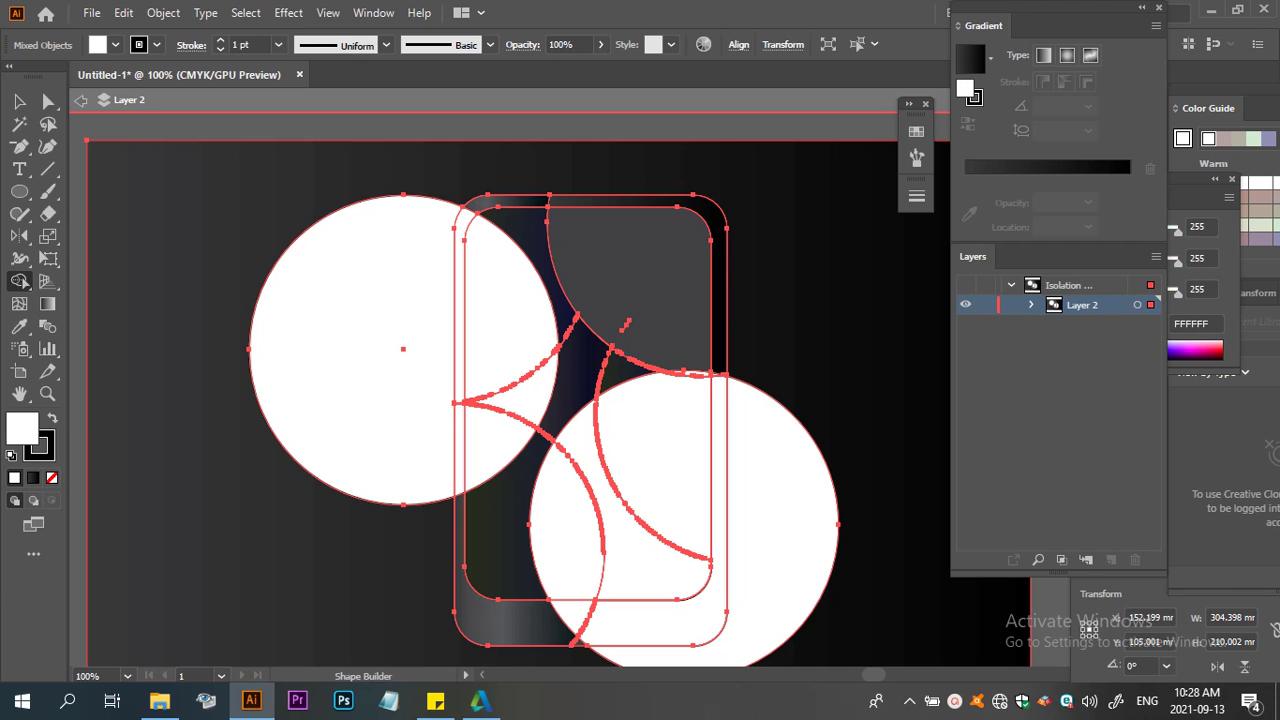
left_click_drag(672, 493, 600, 514)
left_click(780, 520)
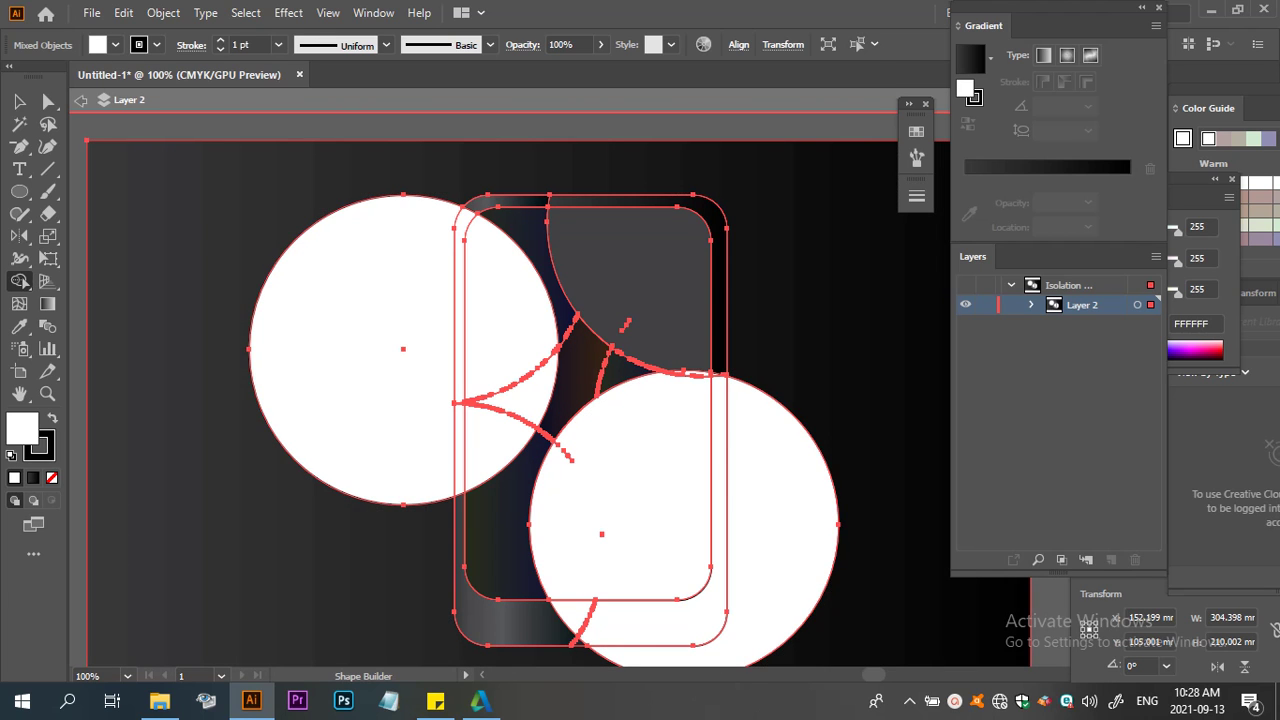
Select all the artwork and delete it, leaving a blank artboard
left_click(19, 101)
key("ctrl+a")
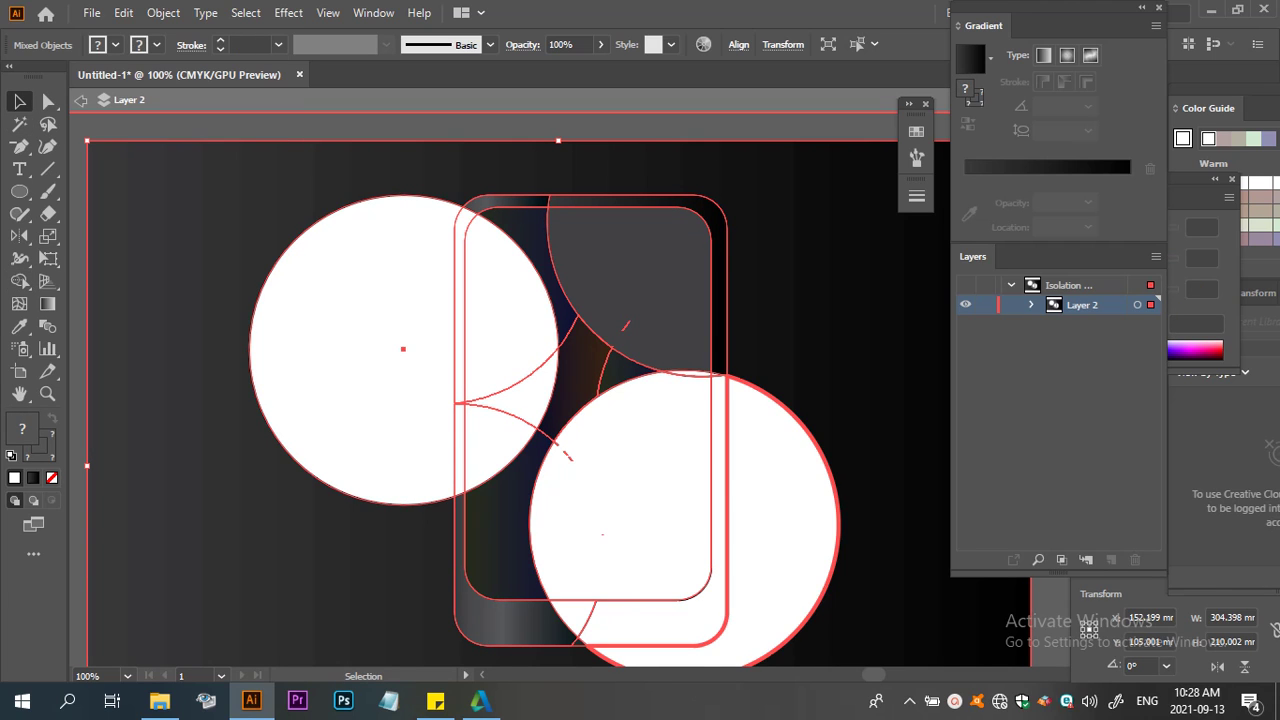
key("Delete")
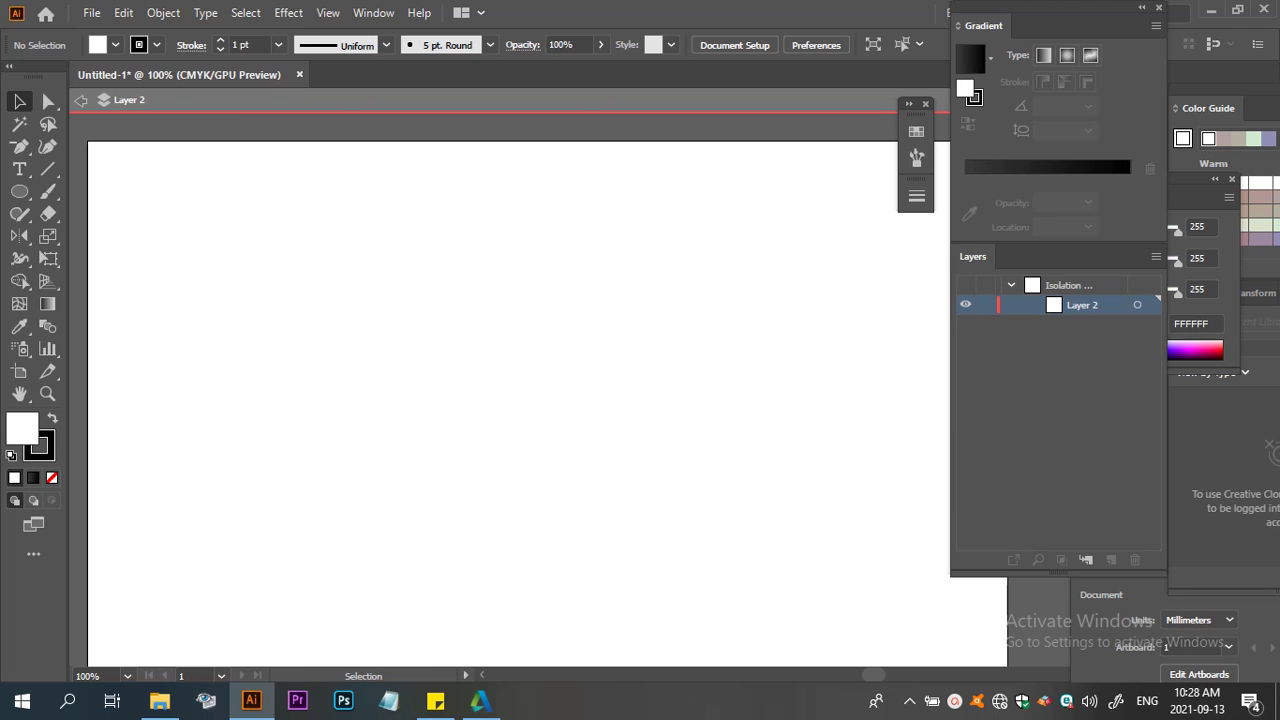
Undo the deletion to restore the phone mockup and dark background
left_click(80, 100)
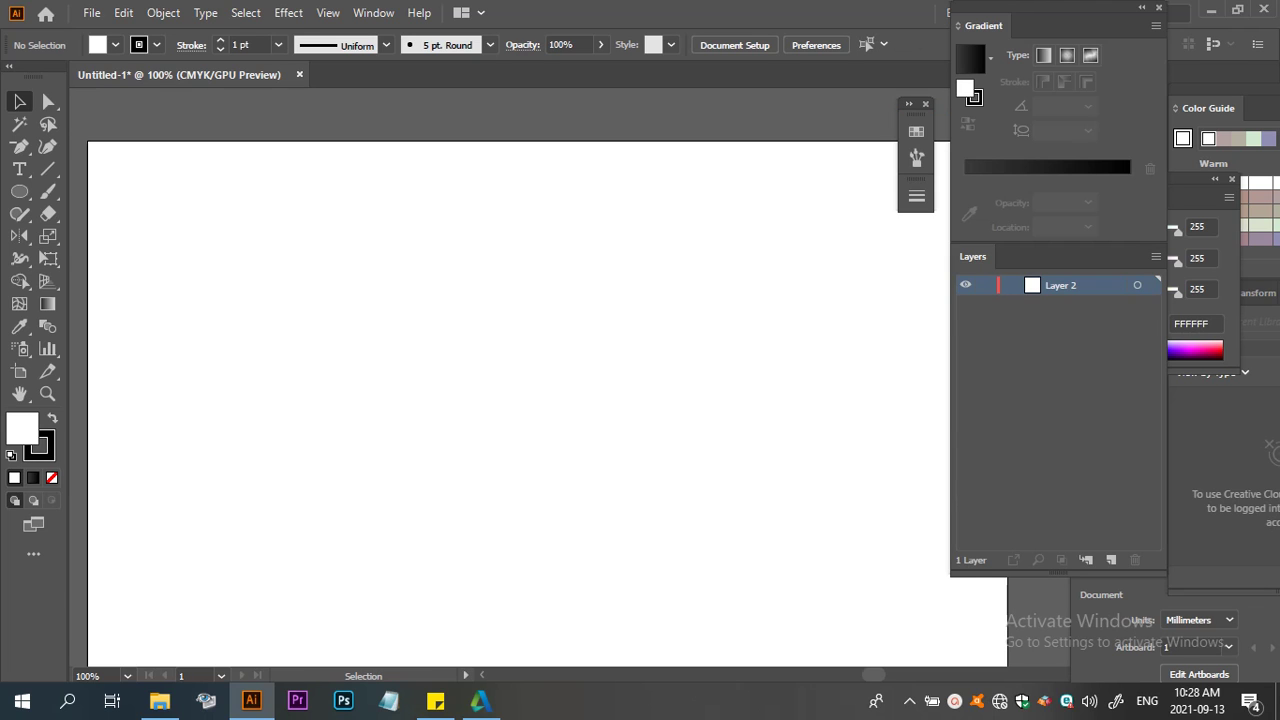
key("ctrl+z")
key("ctrl+z")
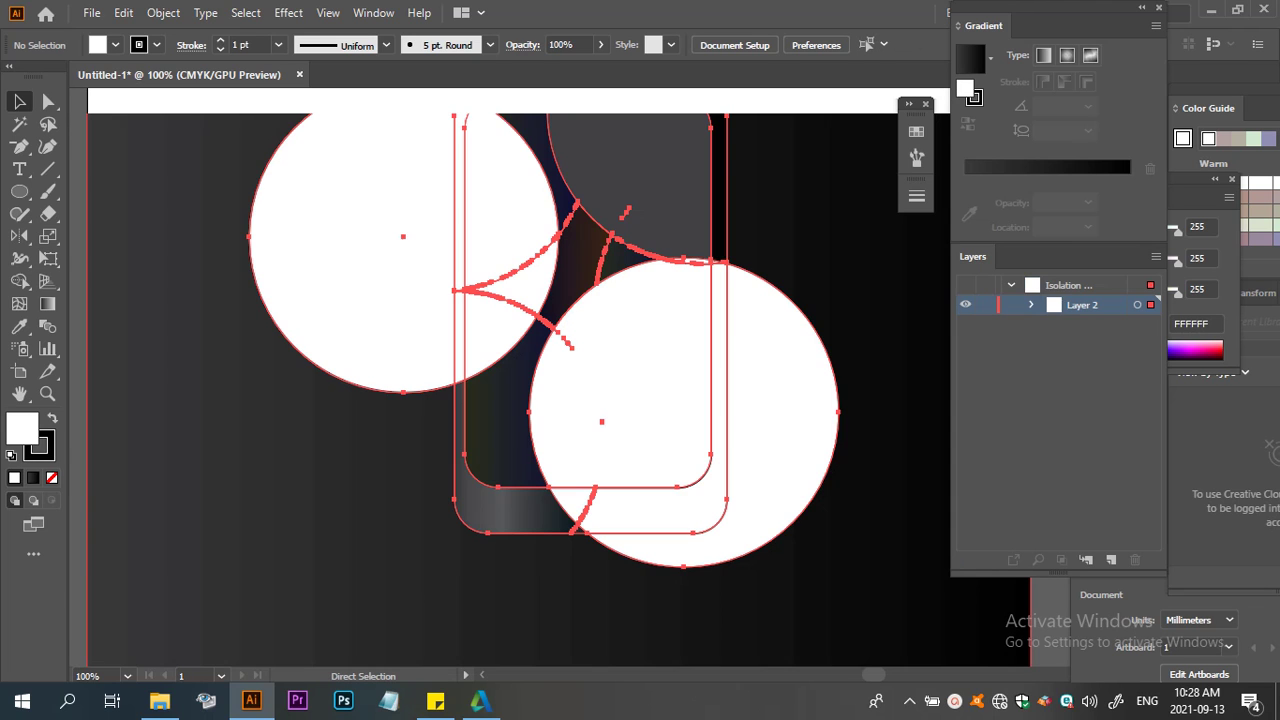
key("ctrl+z")
key("ctrl+z")
key("ctrl+z")
key("ctrl+z")
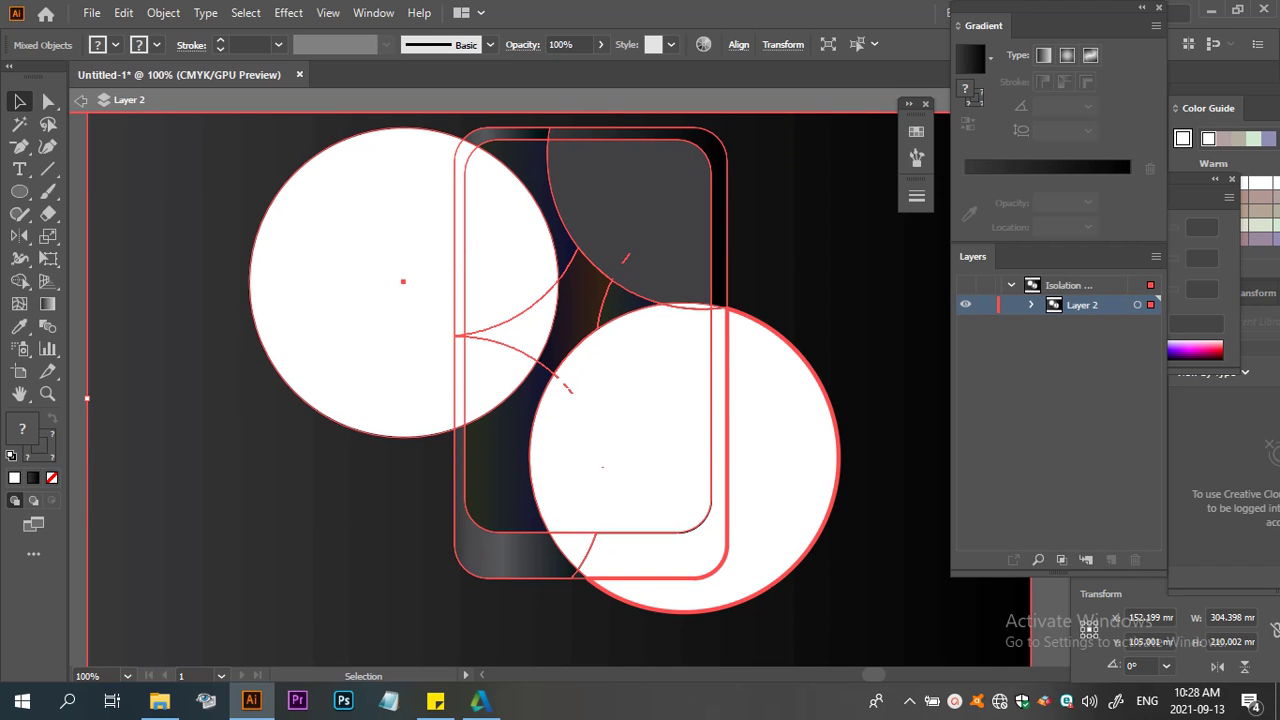
key("Delete")
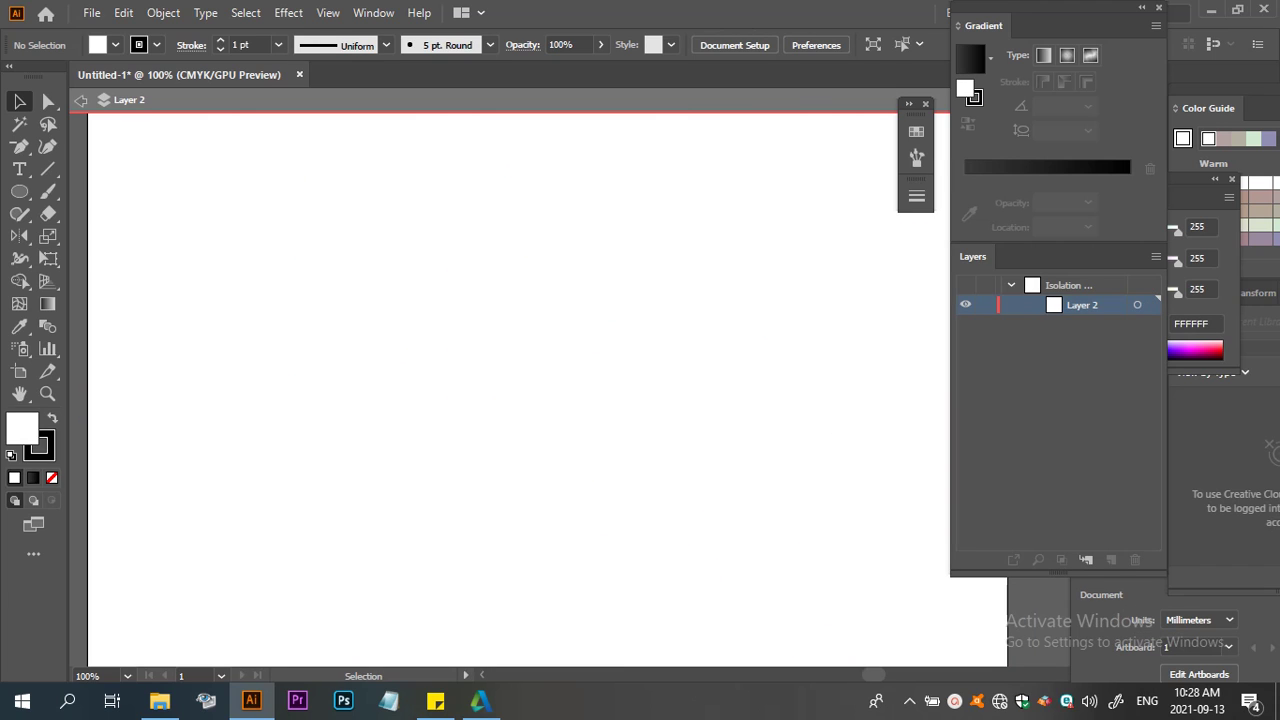
left_click(80, 100)
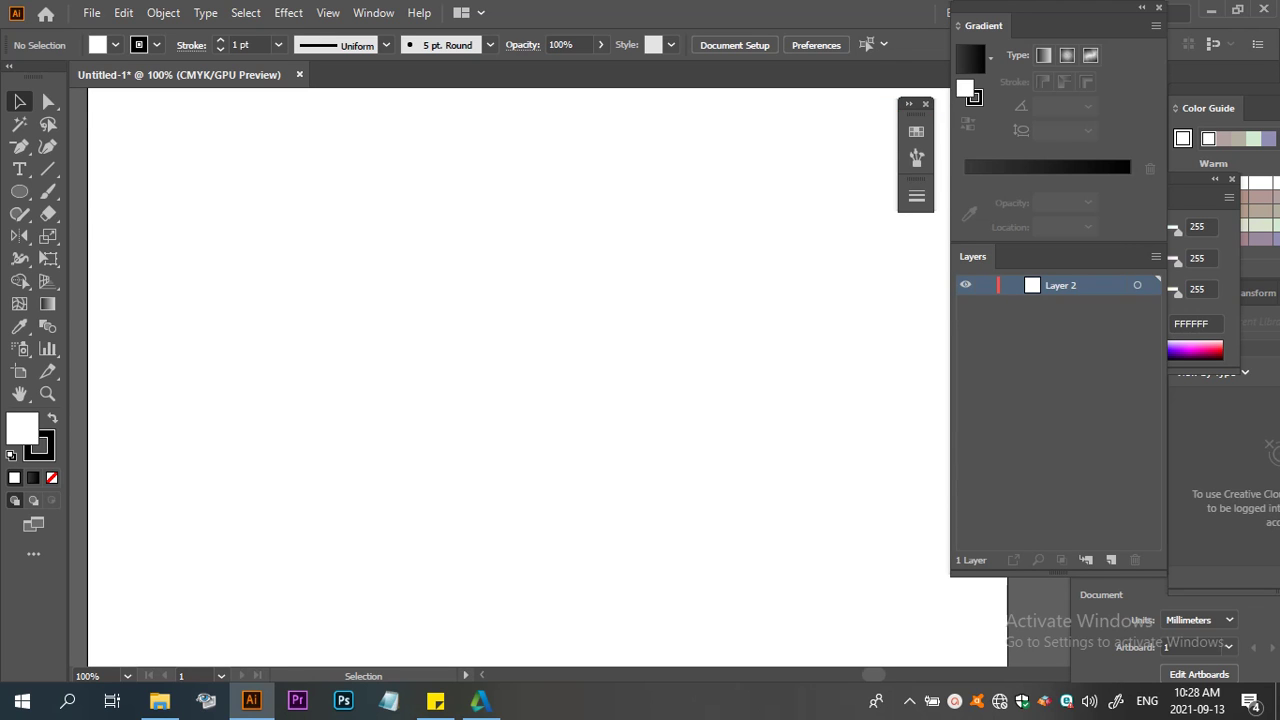
scroll(520, 380, "up", 3)
key("ctrl+z")
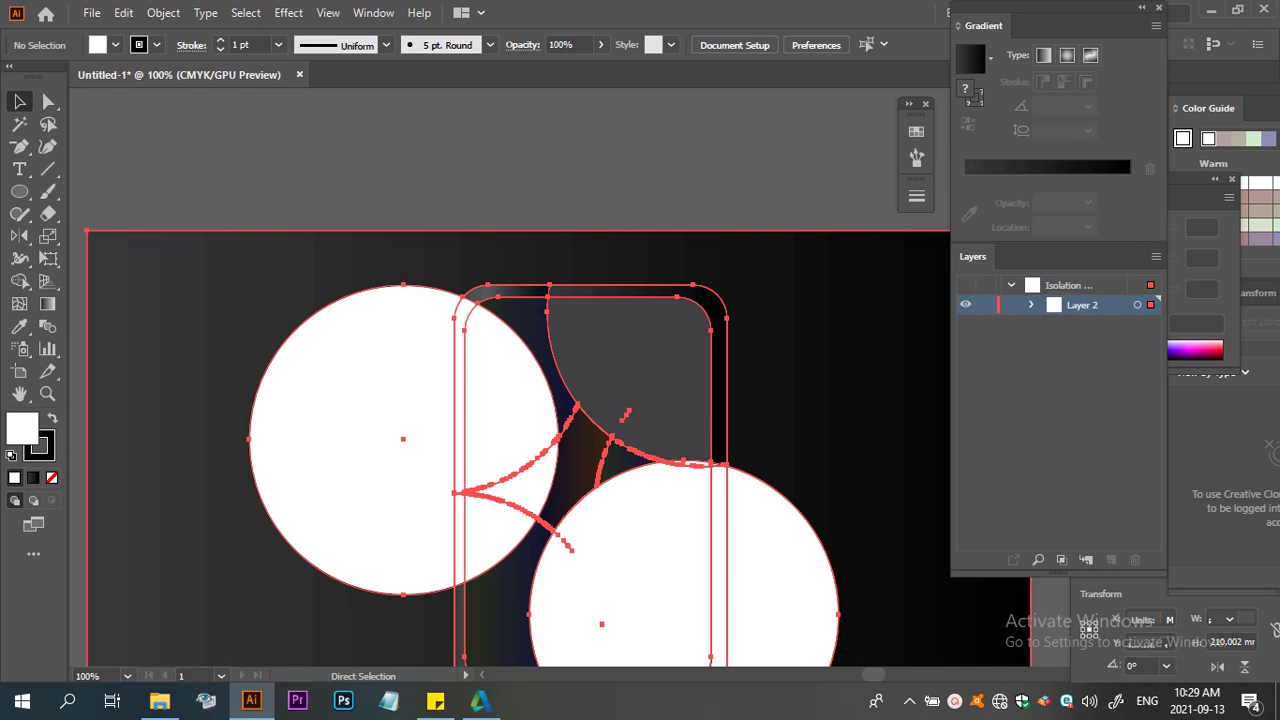
key("ctrl+z")
key("ctrl+shift+a")
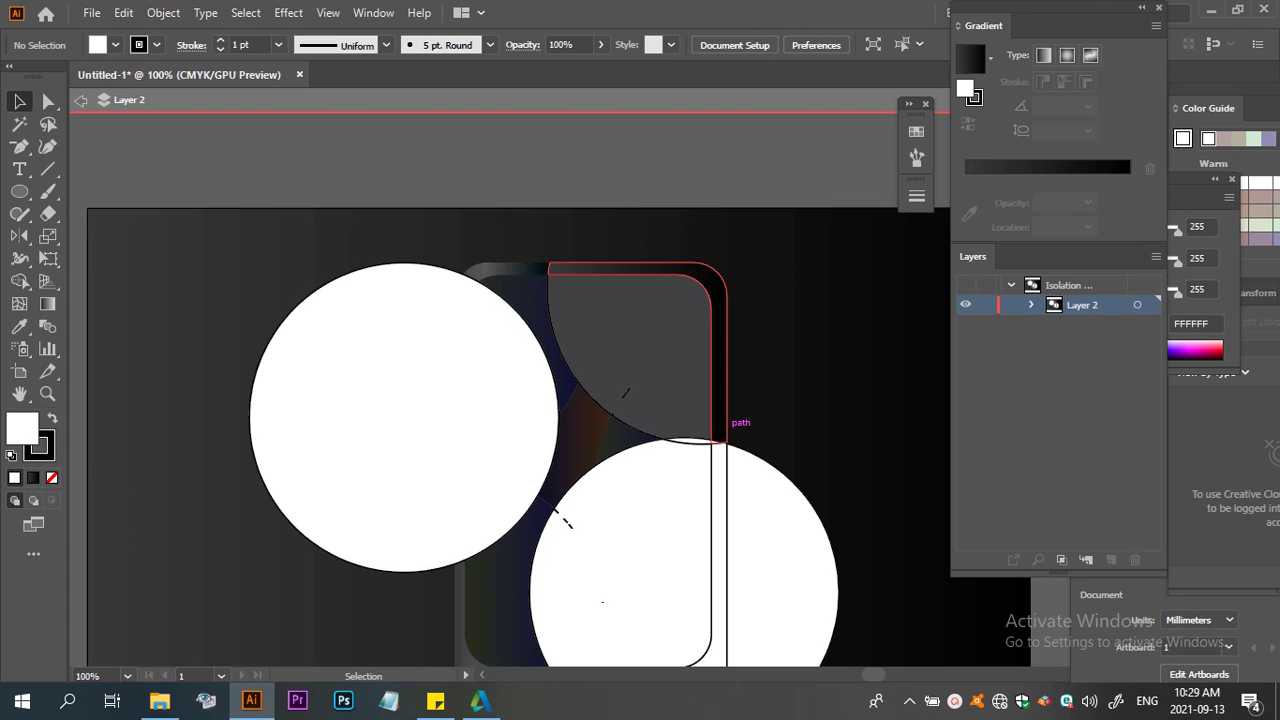
scroll(520, 400, "down", 3)
Select and deselect the lower white circle and the dark background compound path
left_click(602, 535)
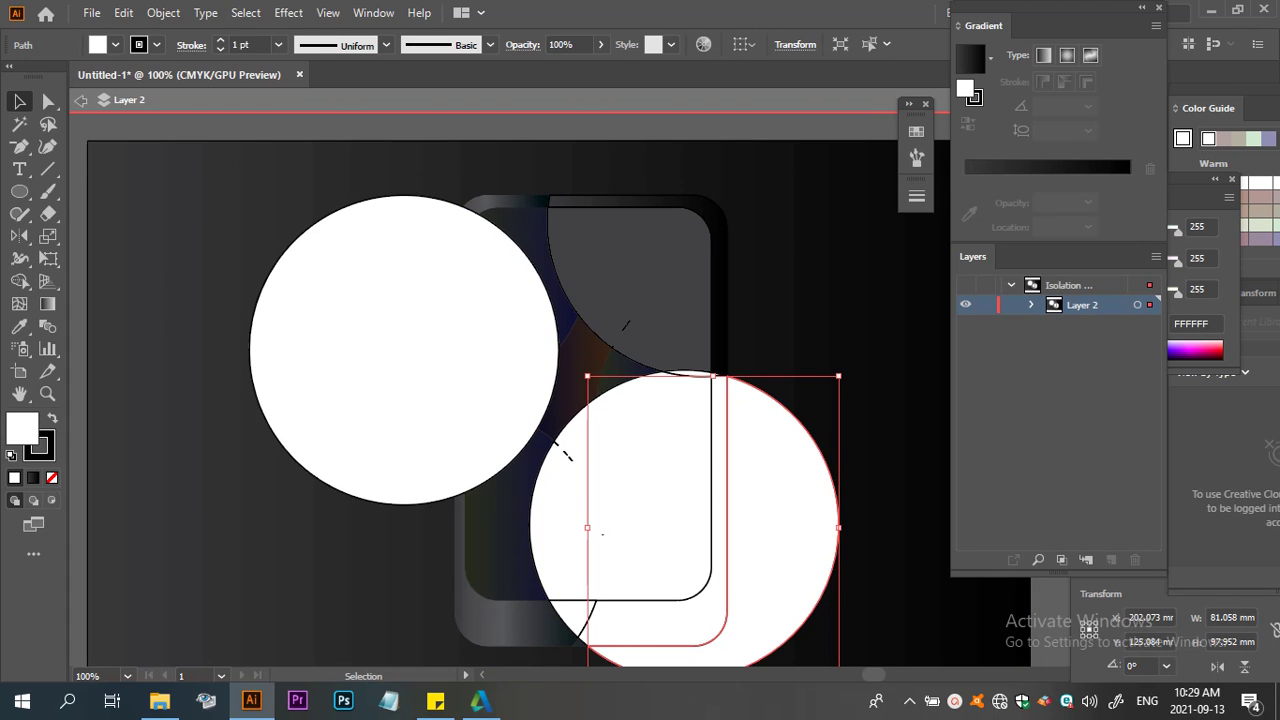
key("ctrl+shift+a")
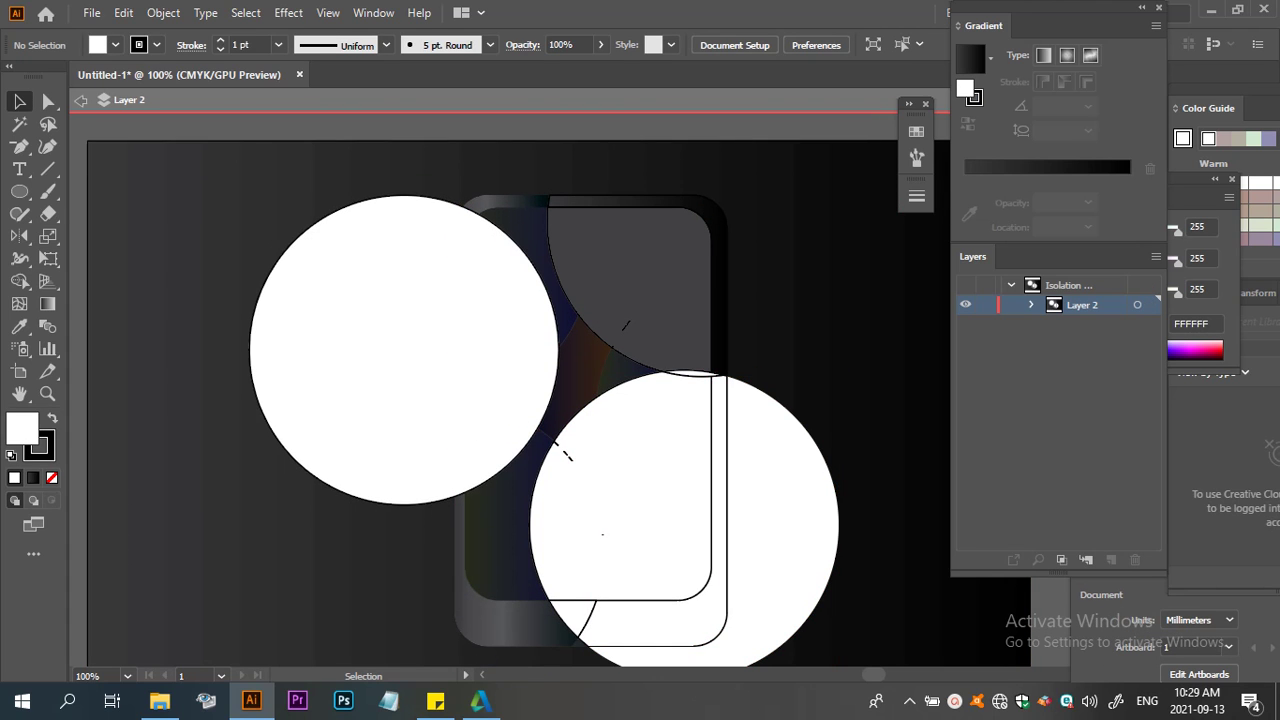
scroll(520, 400, "down", 2)
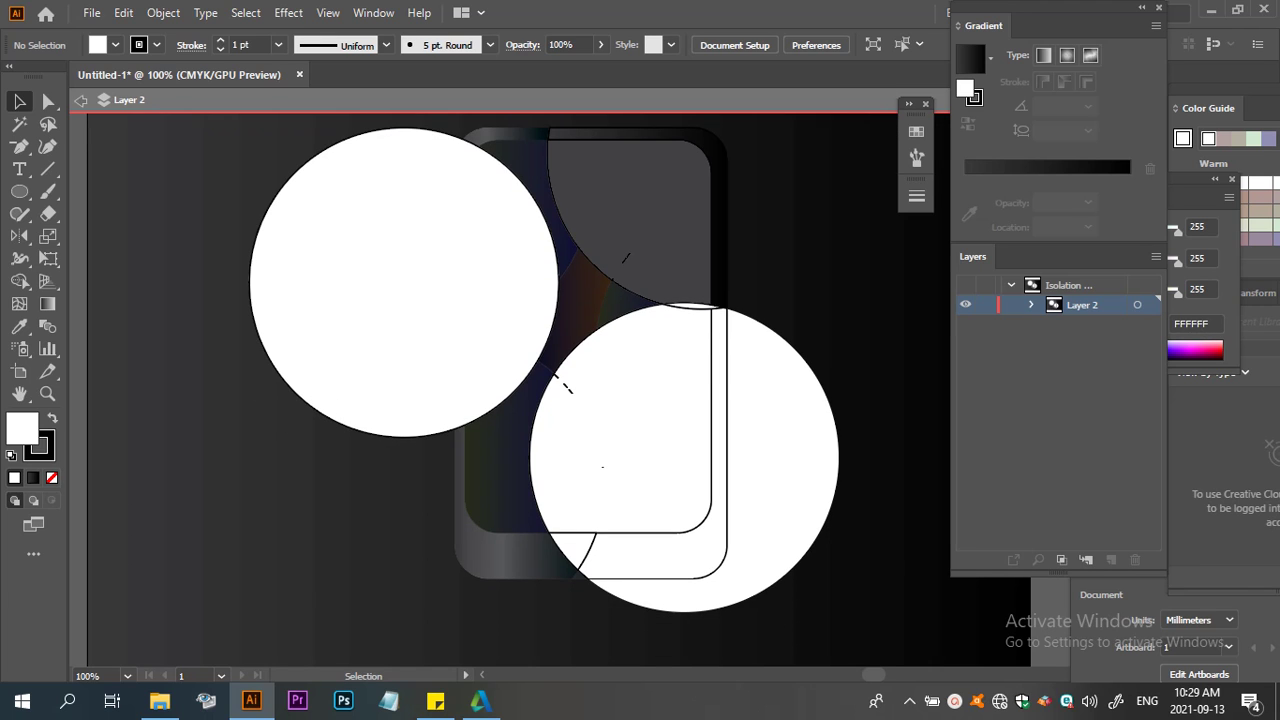
key("Escape")
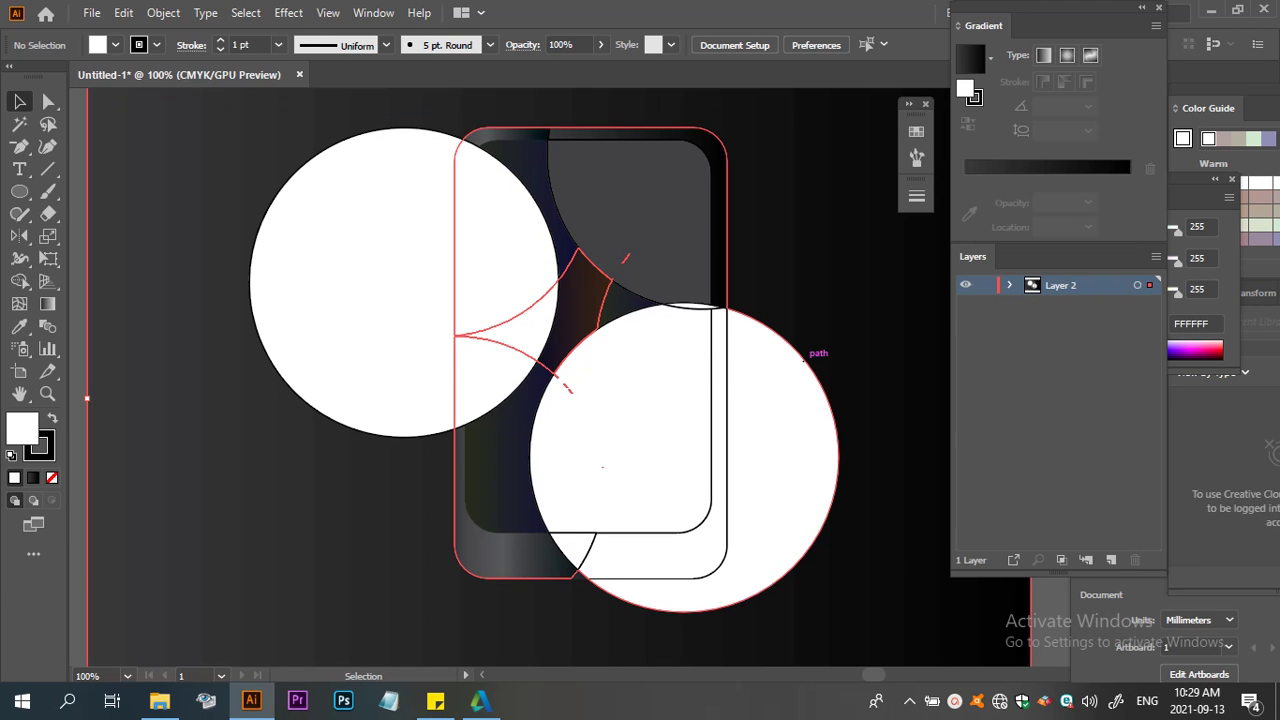
left_click(806, 358)
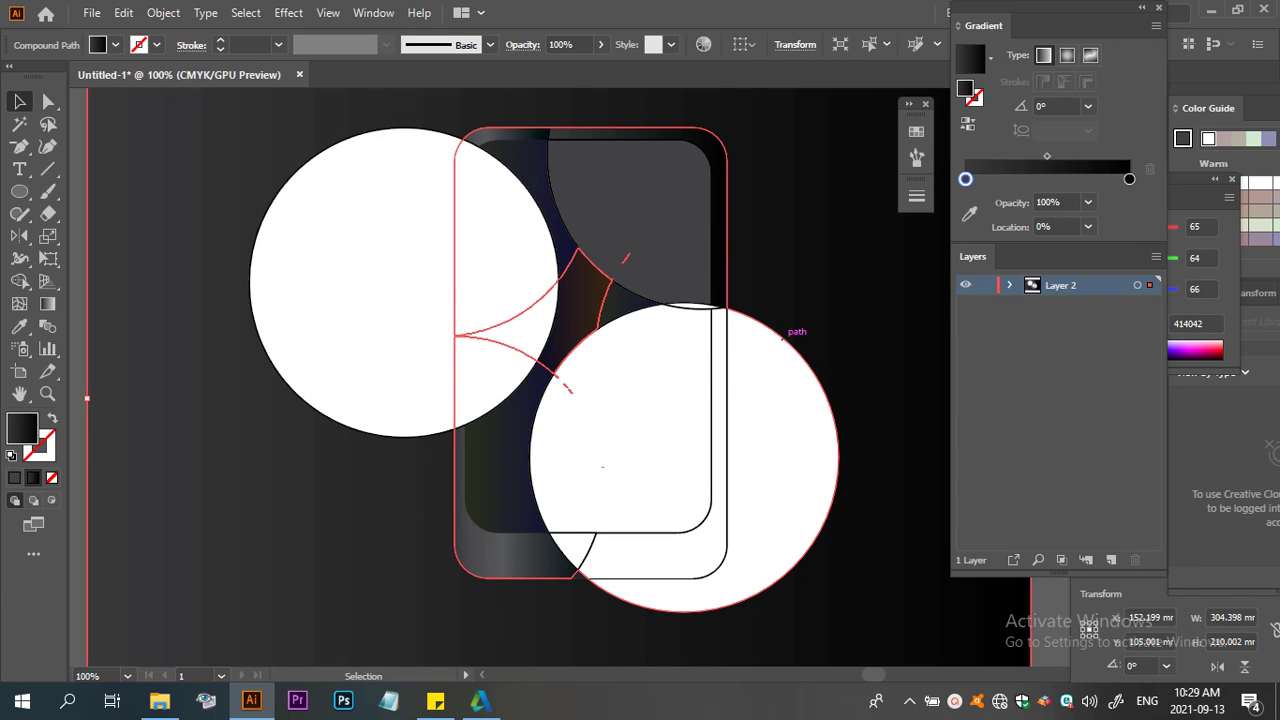
key("ctrl+shift+a")
key("ctrl+z")
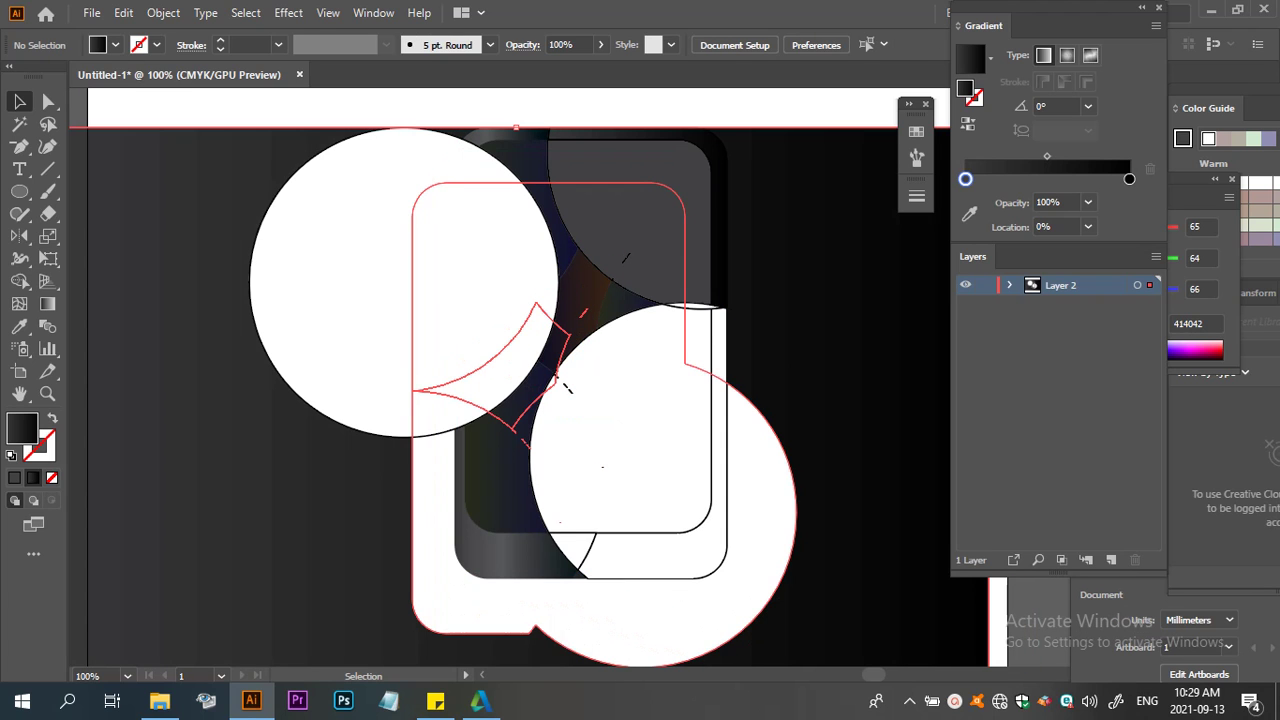
Give the top-right quarter piece a dark gradient and shift the lower circle slightly right
double_click(660, 450)
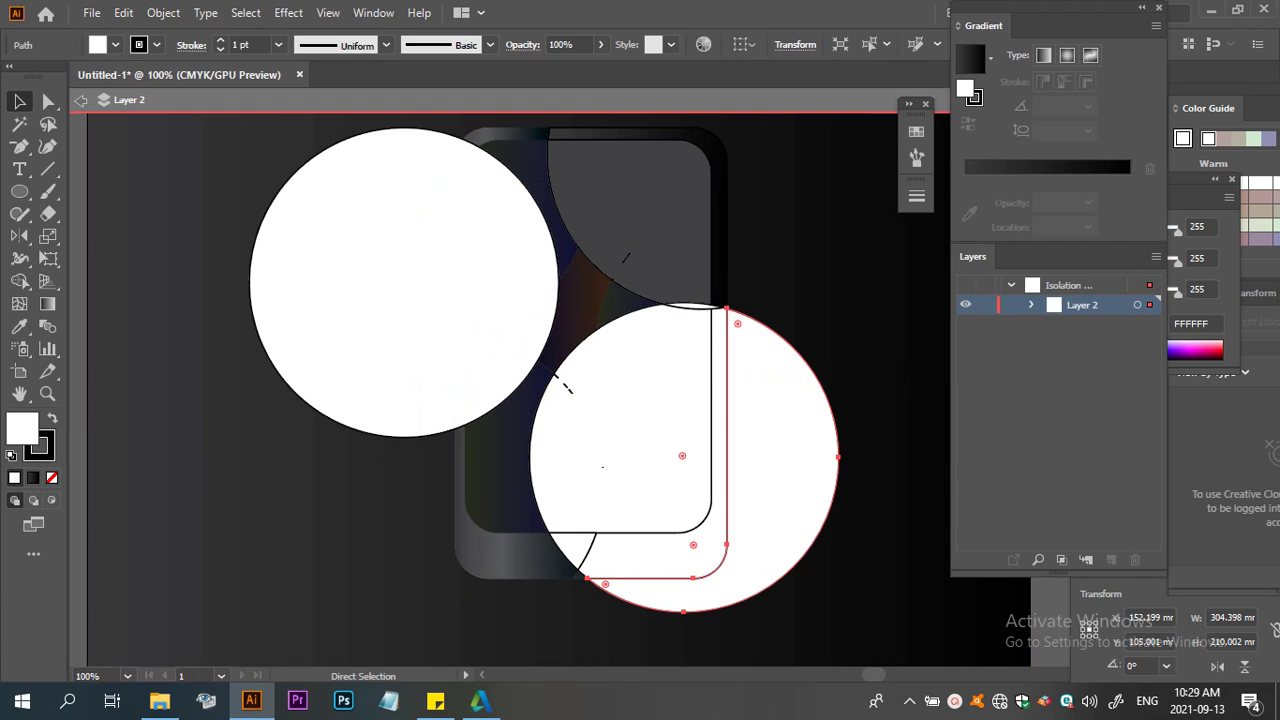
key("ctrl+a")
left_click(640, 200)
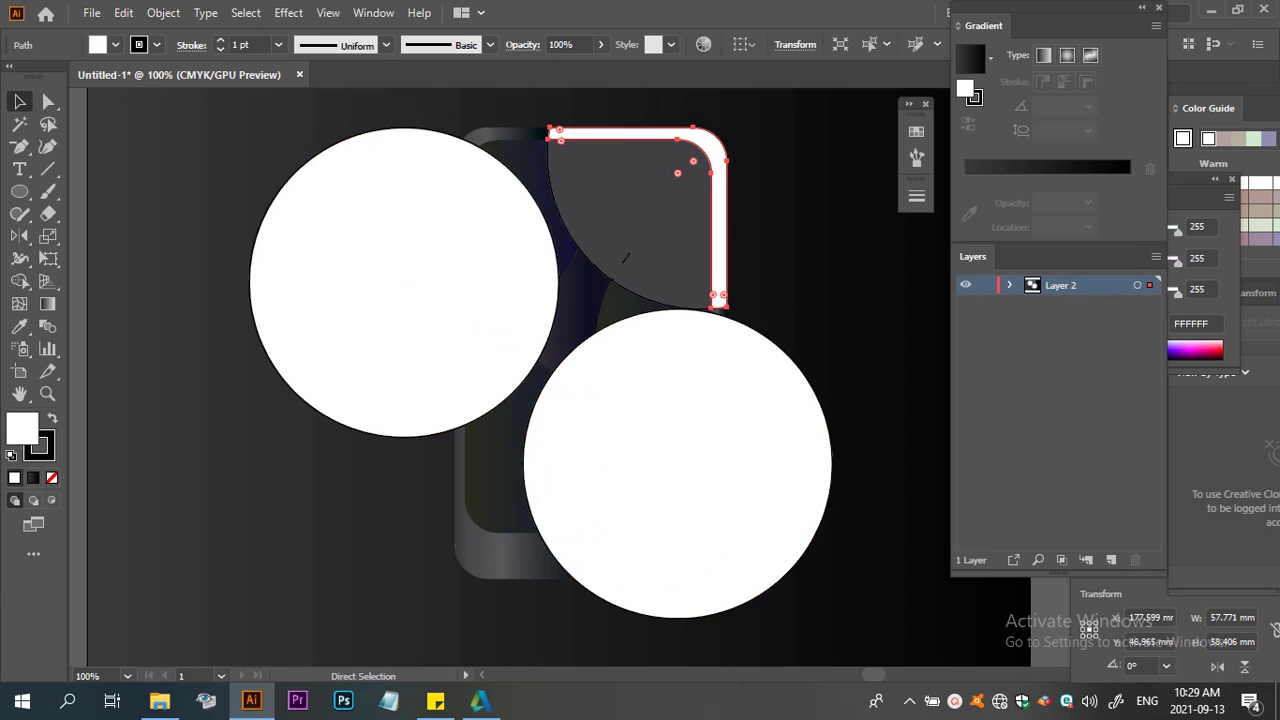
left_click(970, 58)
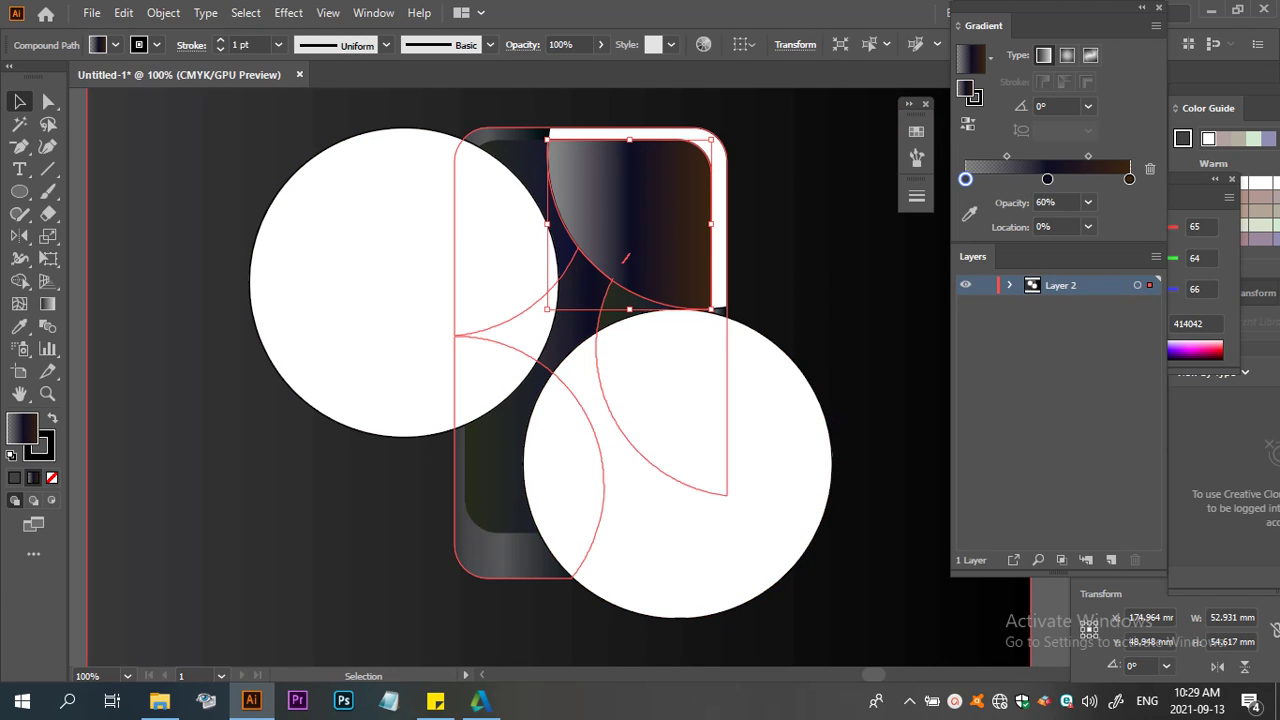
left_click(625, 258)
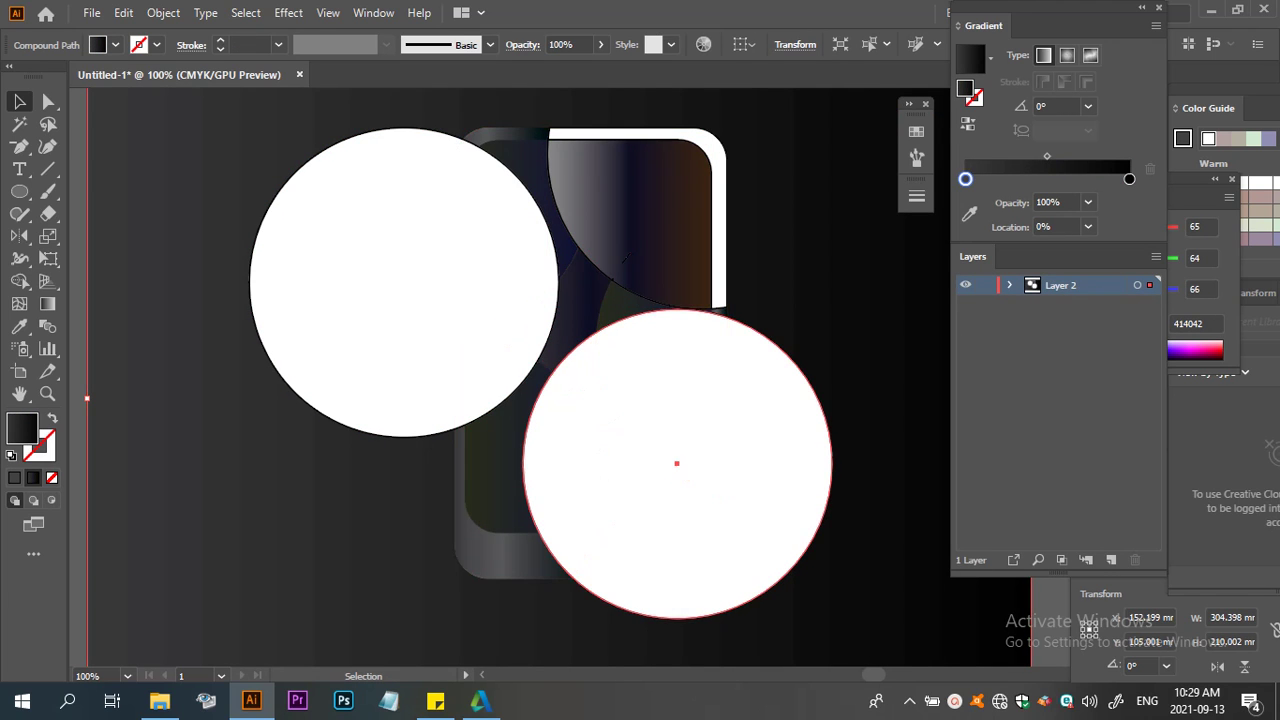
left_click_drag(676, 463, 694, 463)
Drag the lower white circle down and left so it overlaps the upper-left circle more
double_click(694, 463)
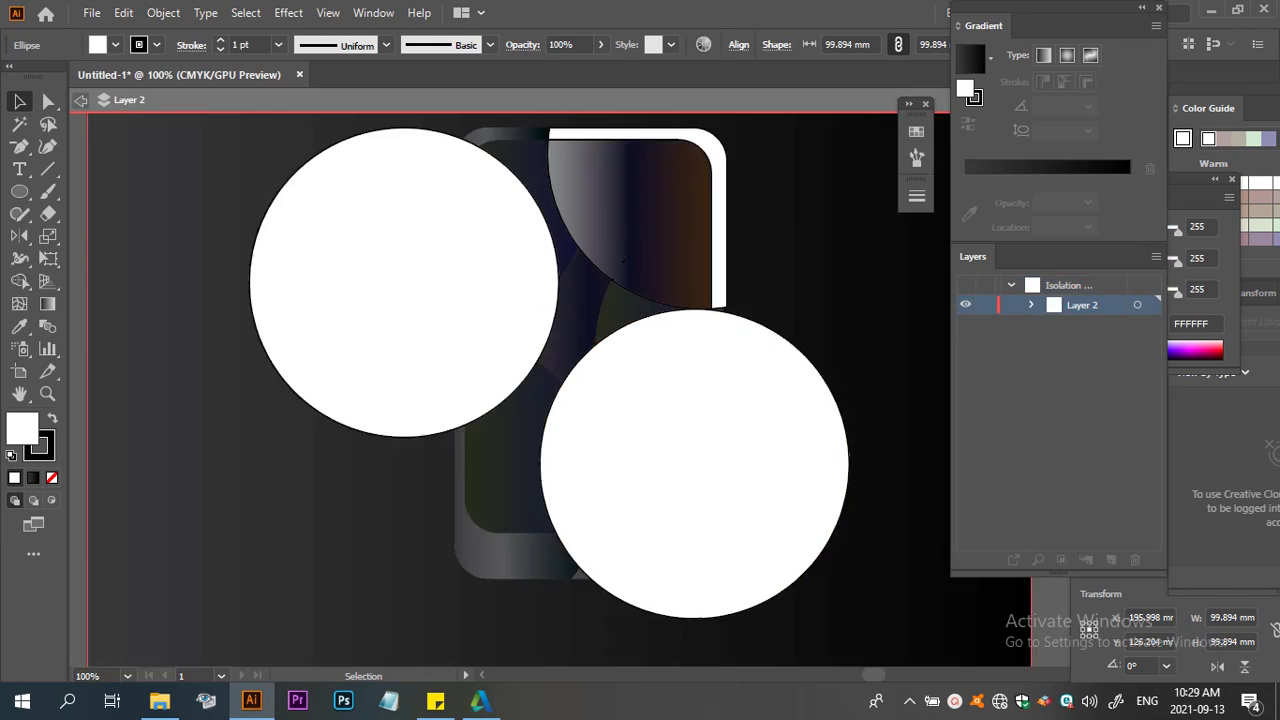
left_click(80, 100)
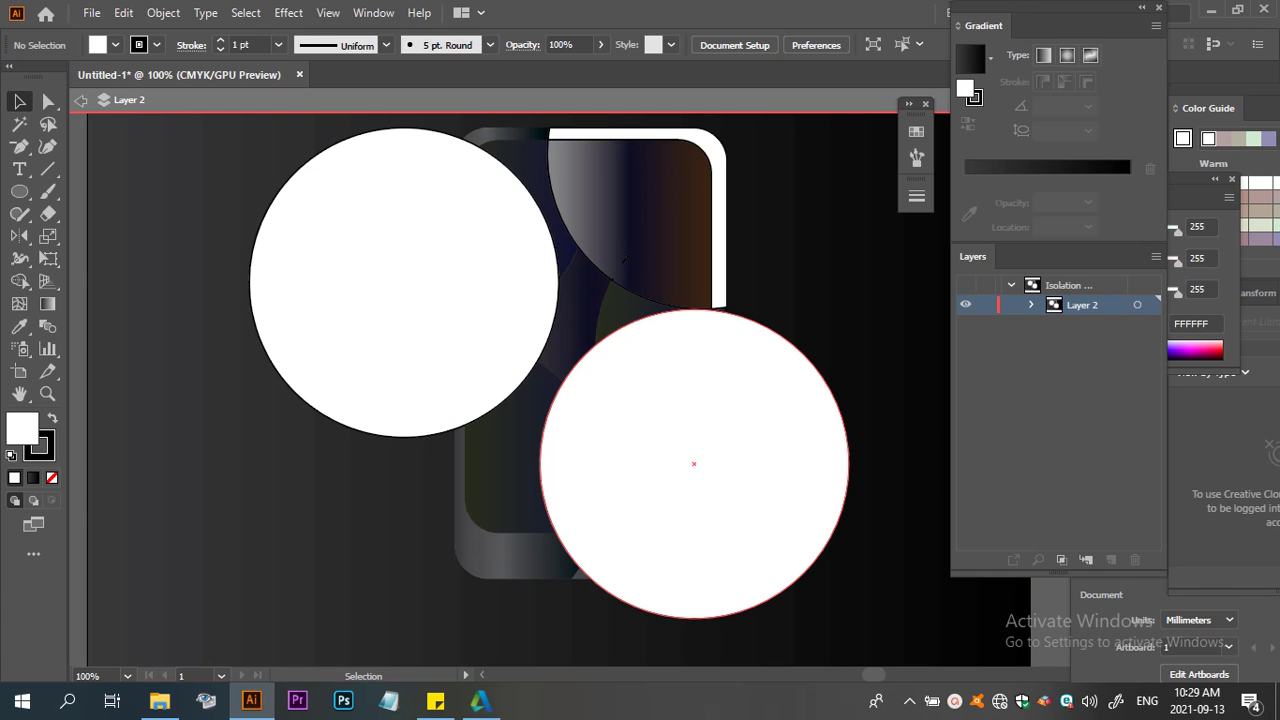
left_click(693, 463)
key("ctrl+a")
key("ctrl+8")
mouse_move(693, 463)
left_mouse_down()
mouse_move(637, 515)
mouse_move(689, 467)
left_mouse_up()
key("ctrl+z")
key("ctrl+z")
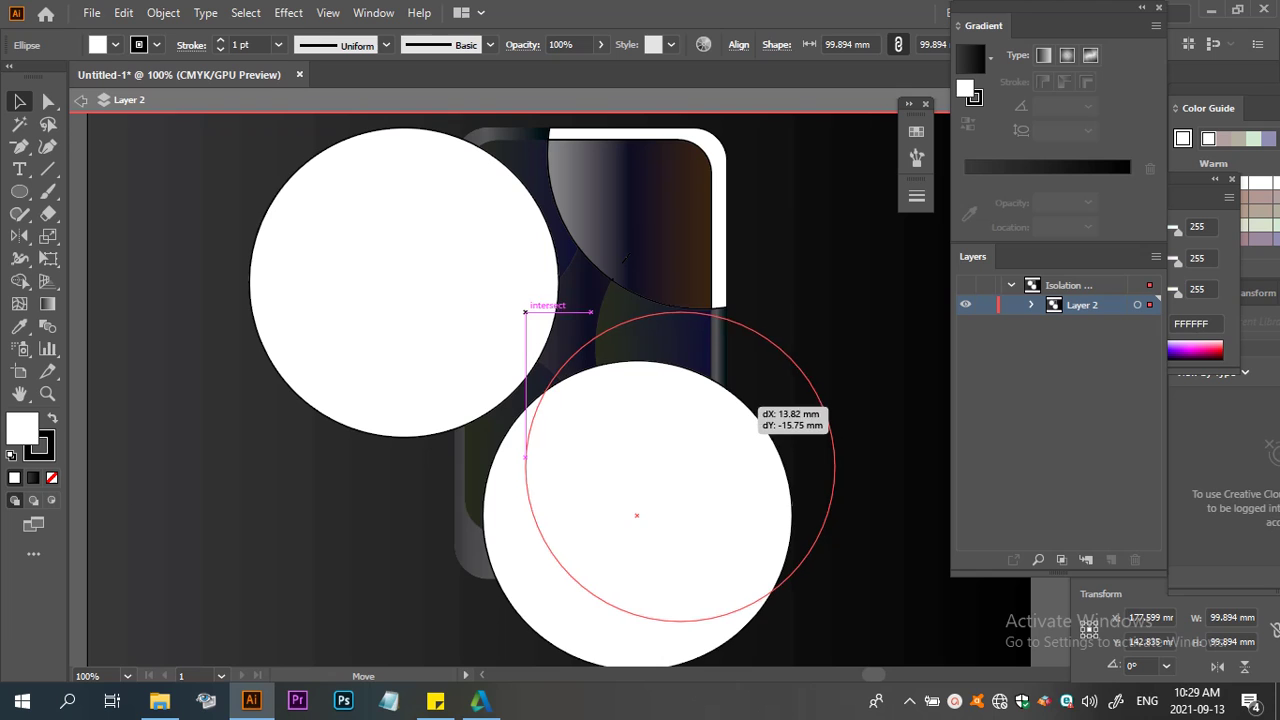
left_click_drag(689, 467, 662, 474)
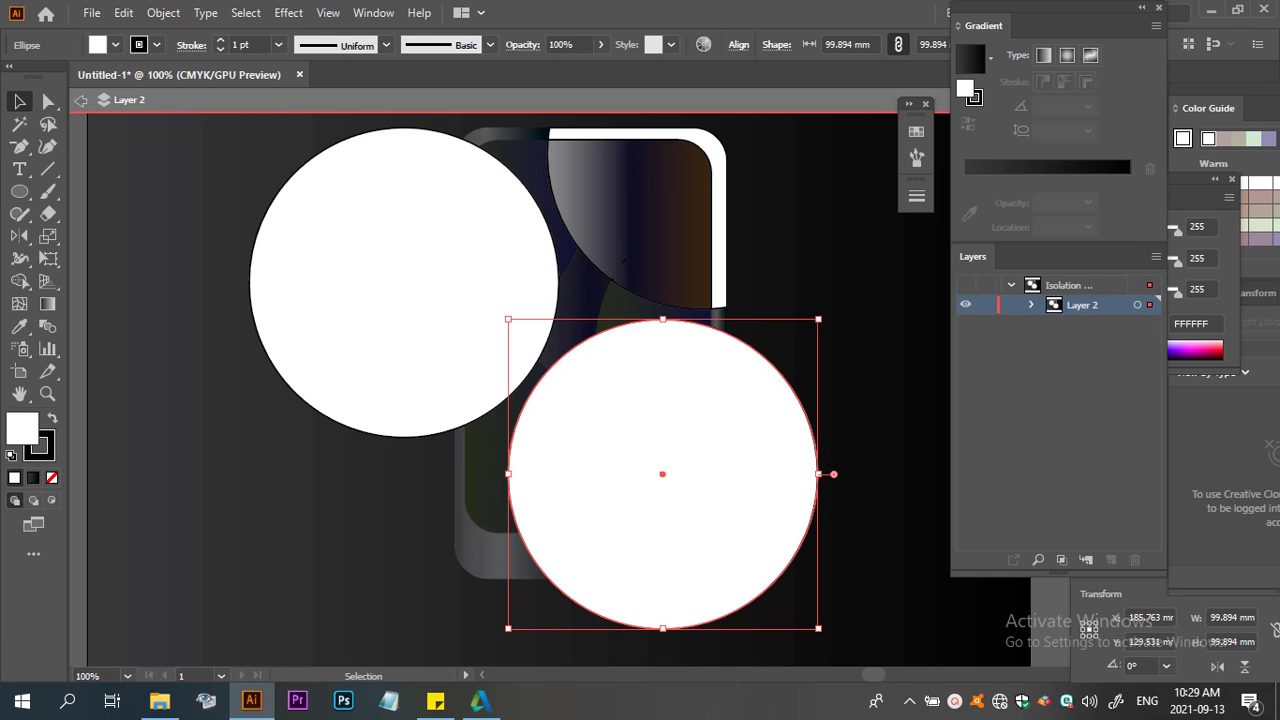
key("ctrl+a")
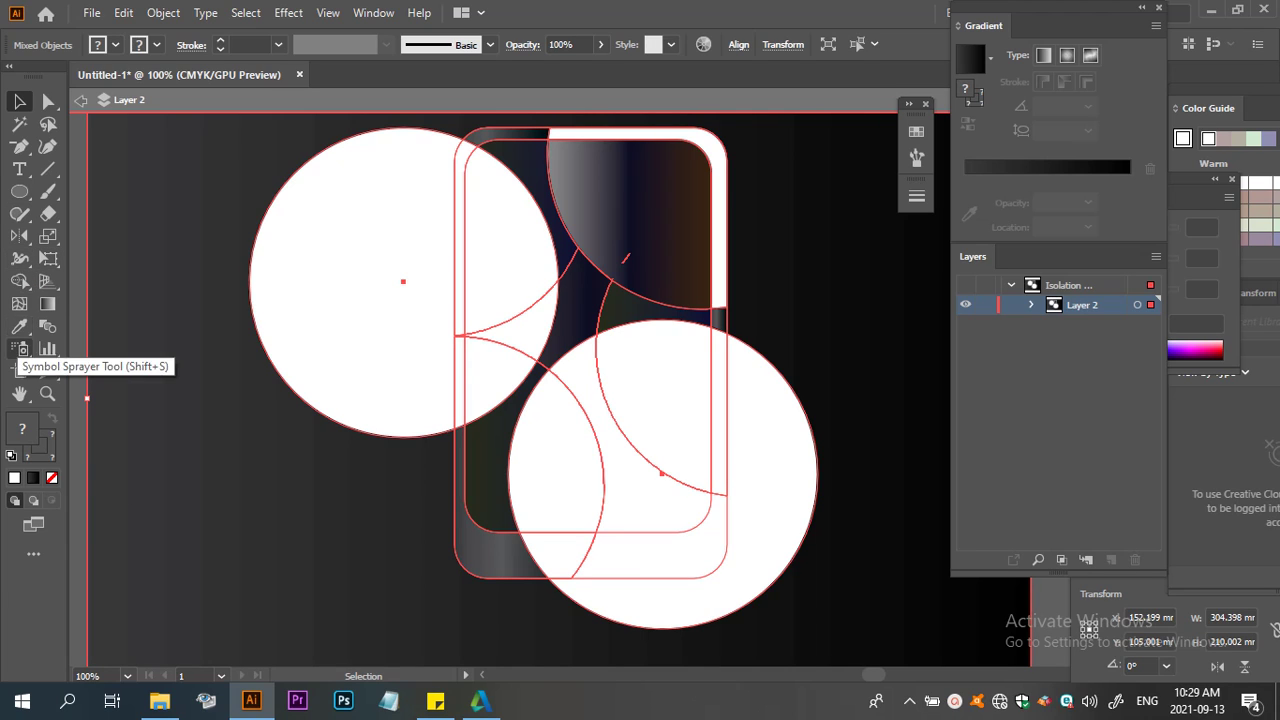
Merge the central screen regions into one white curved piece and drag it up
left_click(20, 282)
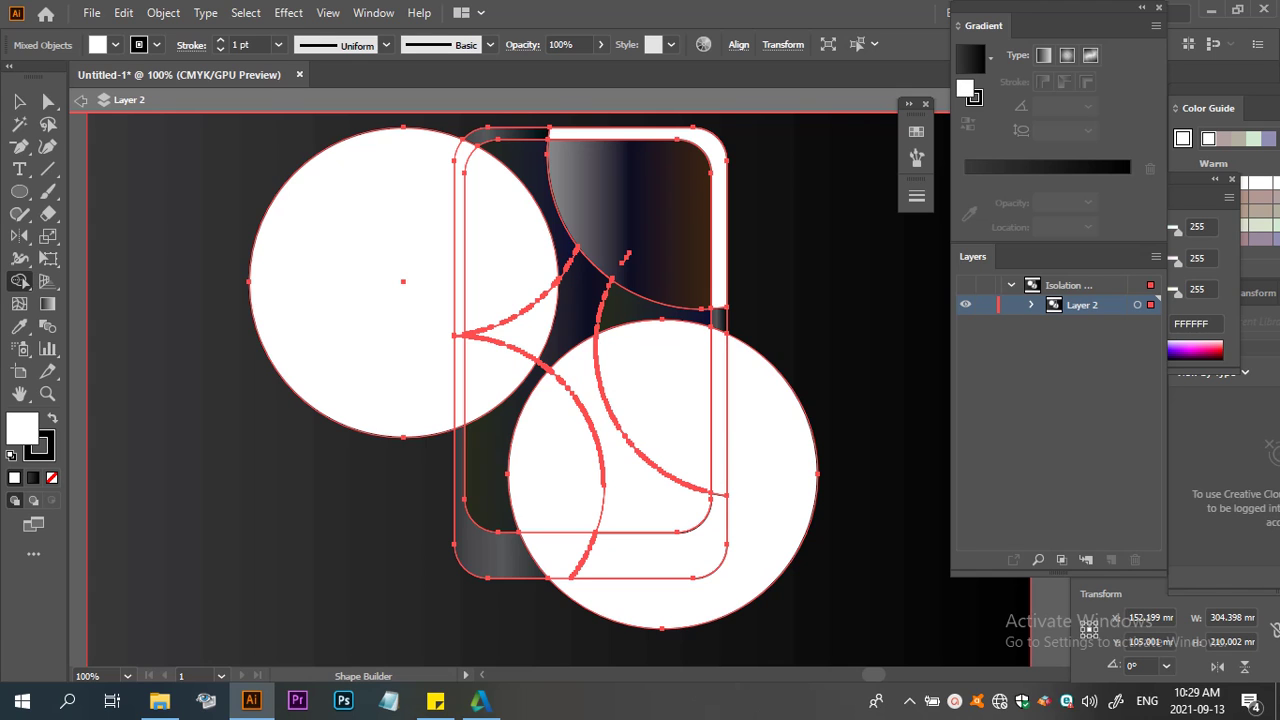
mouse_move(636, 497)
left_mouse_down()
mouse_move(666, 443)
mouse_move(626, 441)
left_mouse_up()
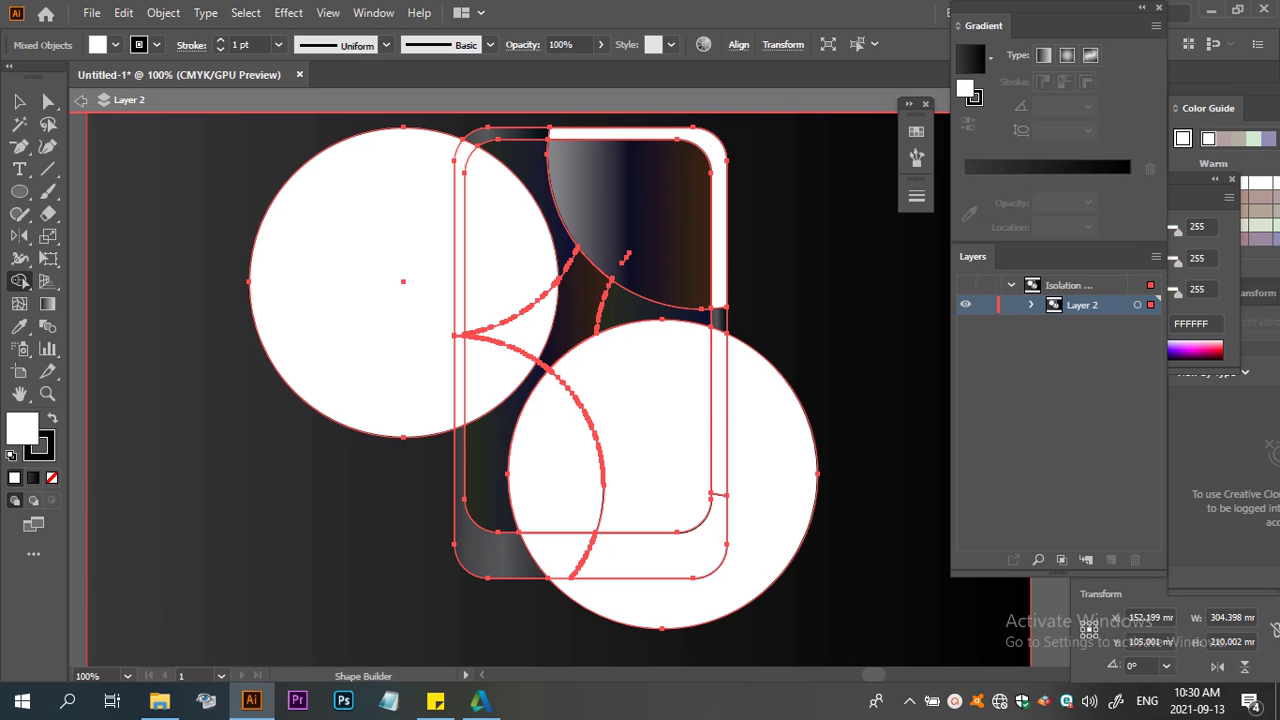
left_click(19, 101)
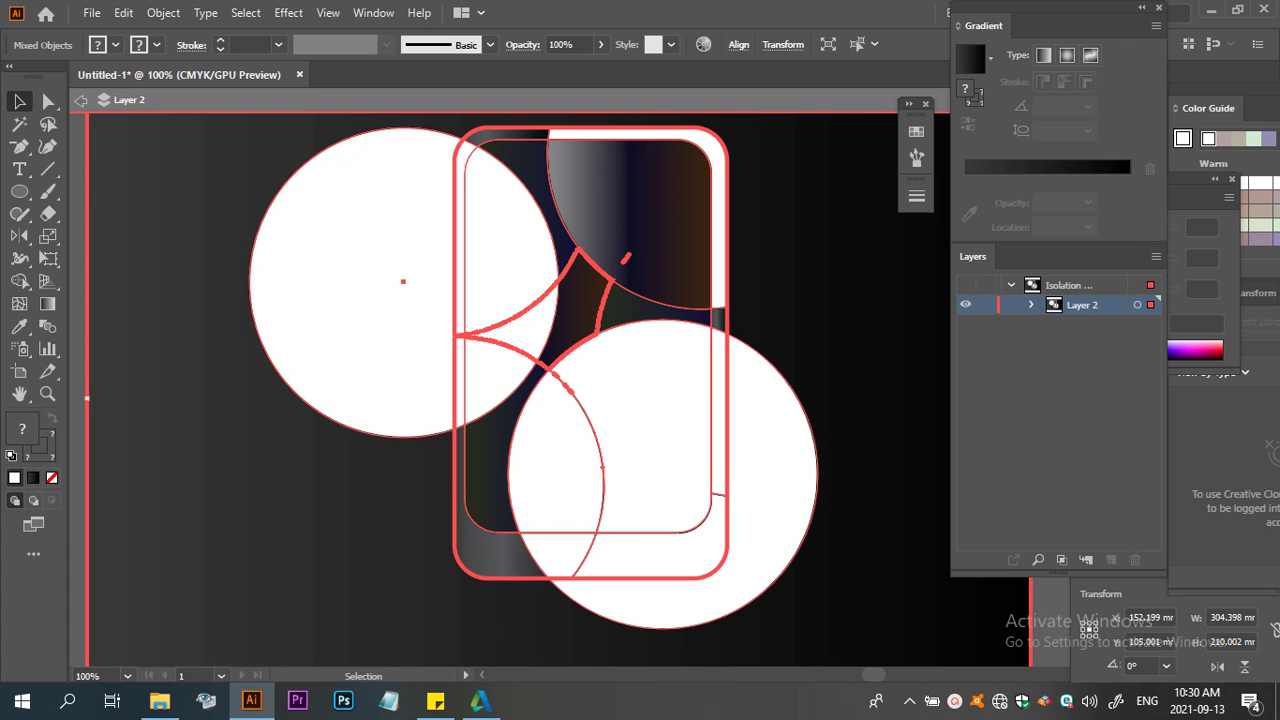
left_click(81, 100)
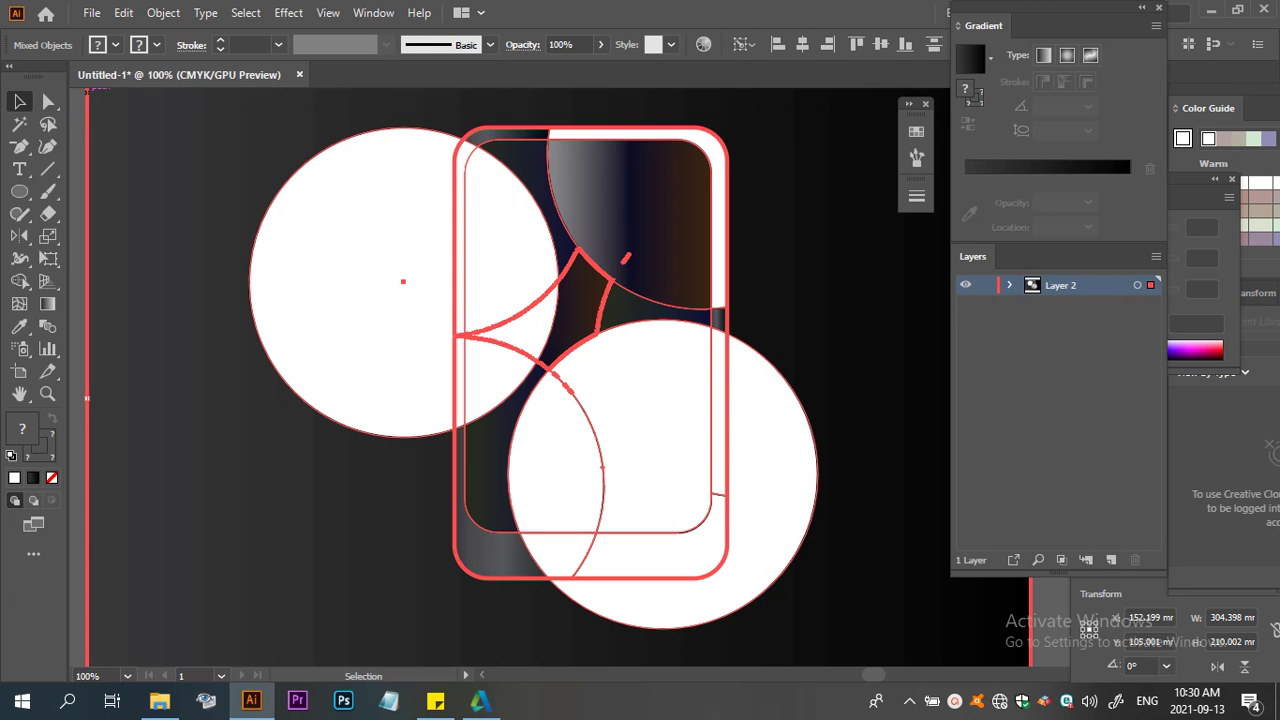
scroll(517, 378, "up", 3)
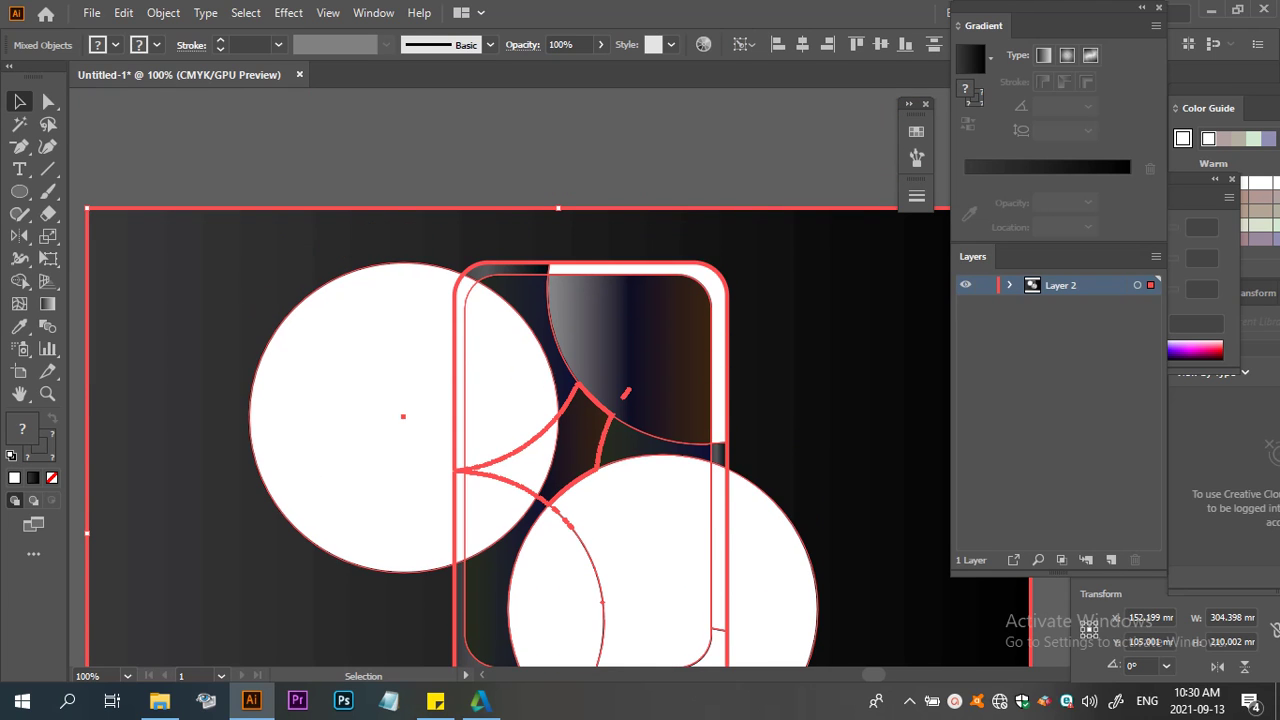
scroll(517, 378, "down", 3)
left_click_drag(628, 521, 603, 398)
Undo the central piece edit, clear the selection, and isolate then exit the lower white shape
key("a")
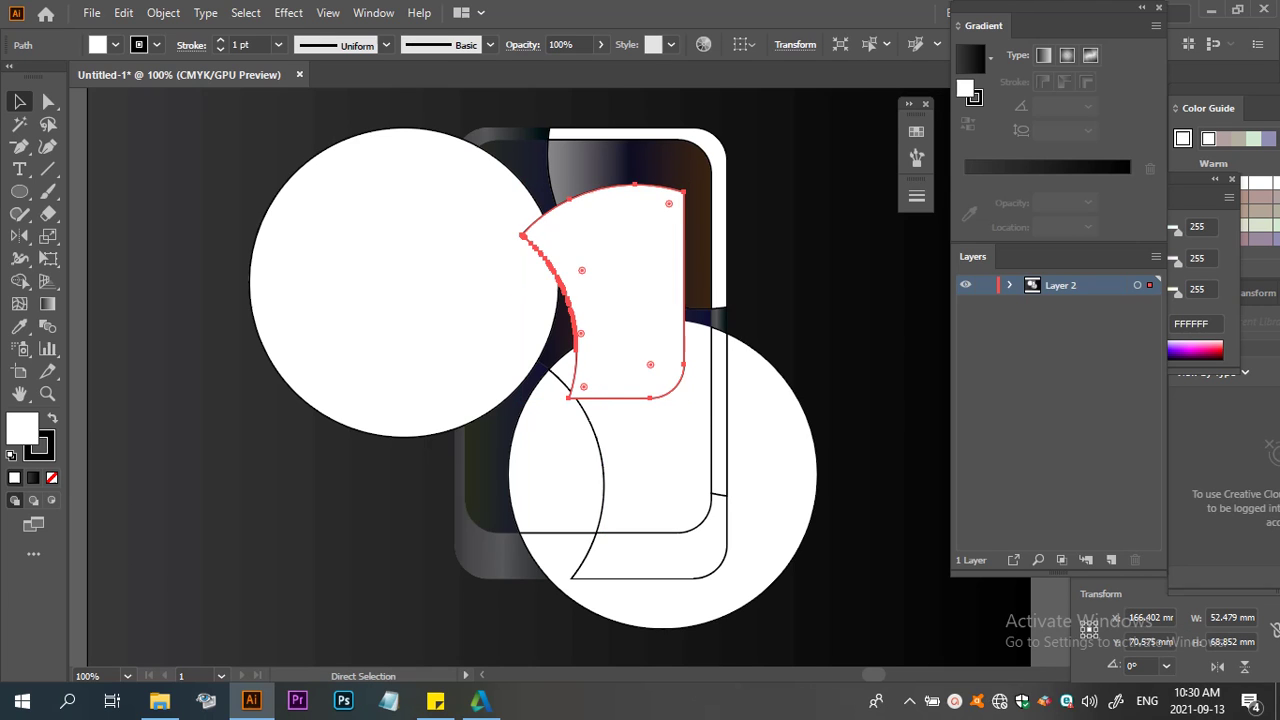
key("ctrl+z")
key("v")
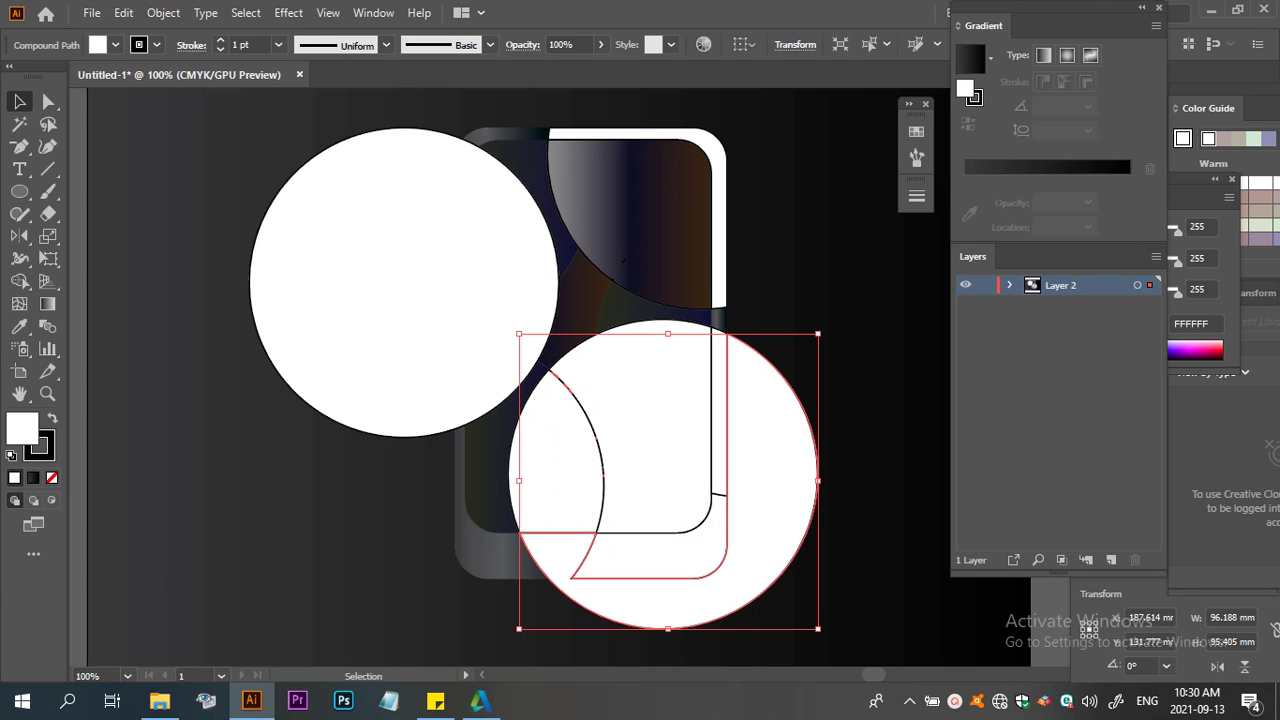
key("ctrl+shift+a")
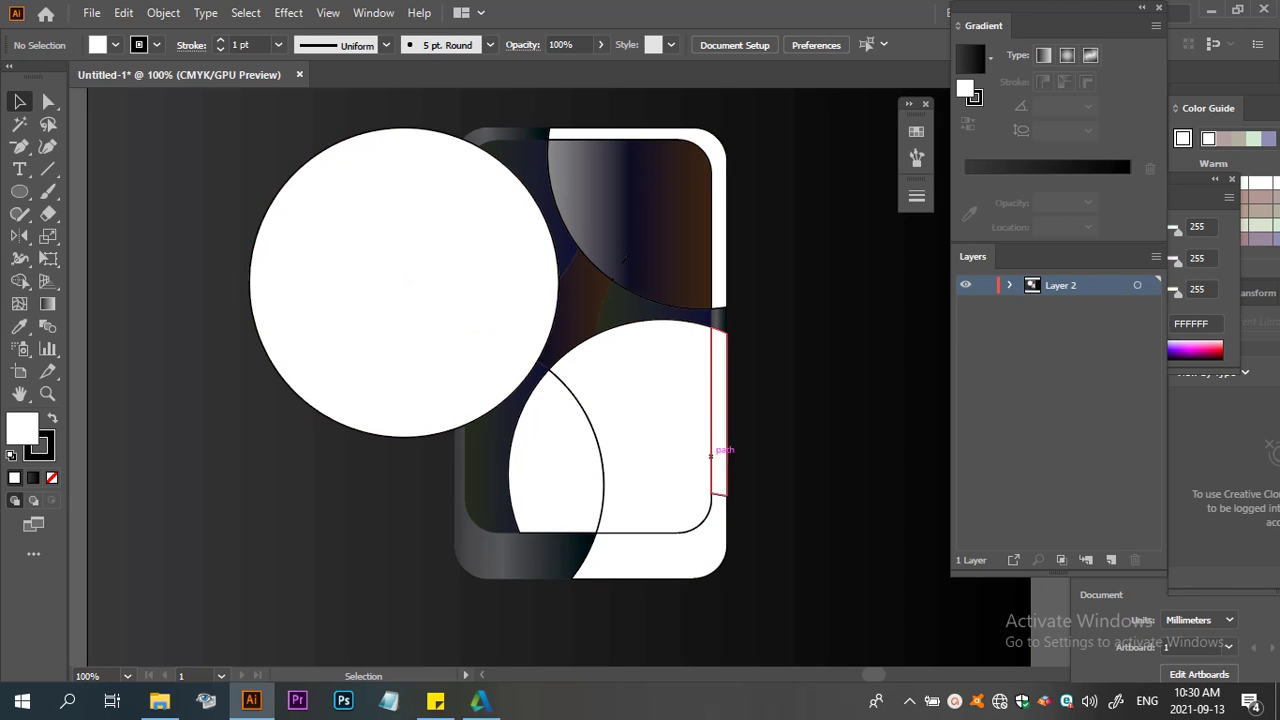
left_click(660, 430)
double_click(660, 430)
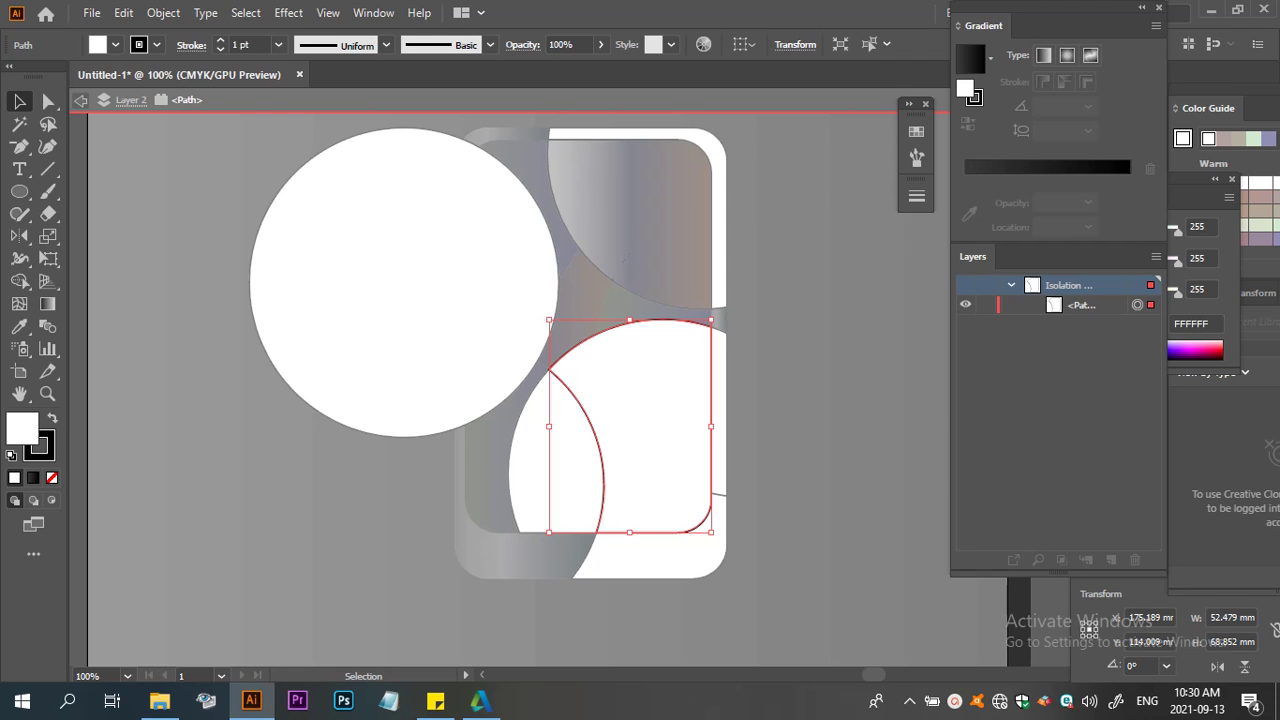
left_click(80, 100)
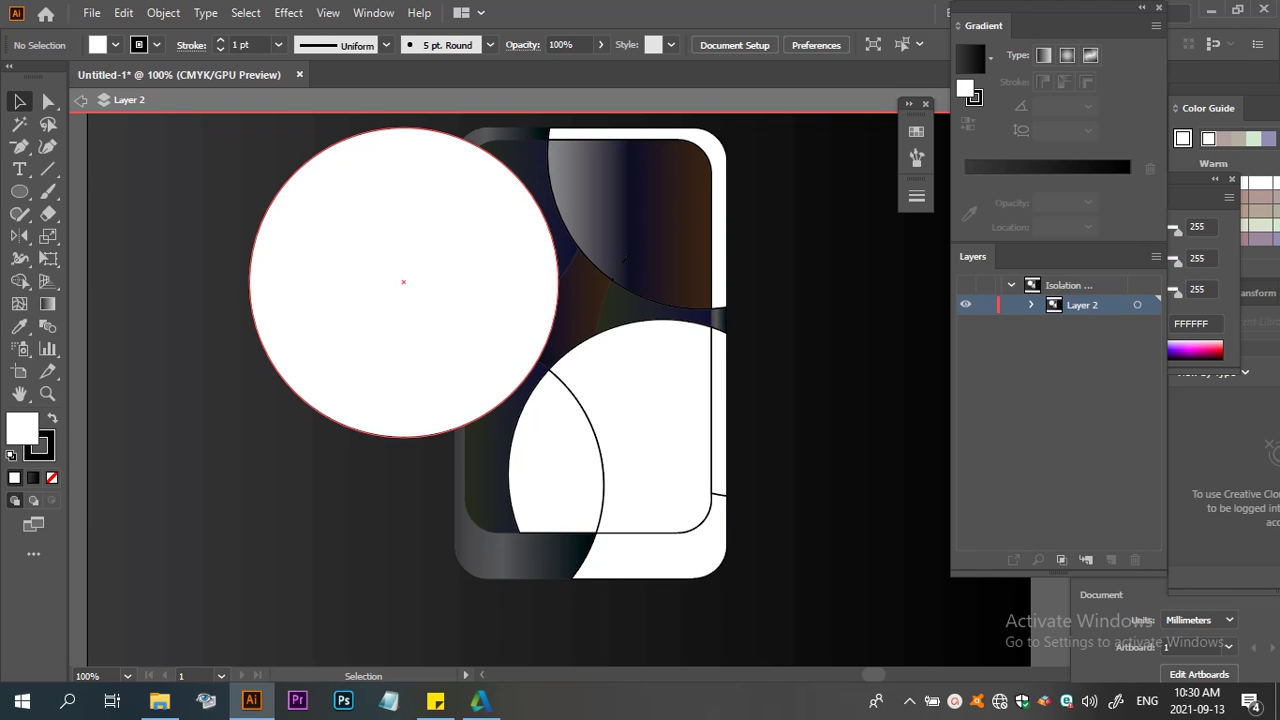
left_click(80, 100)
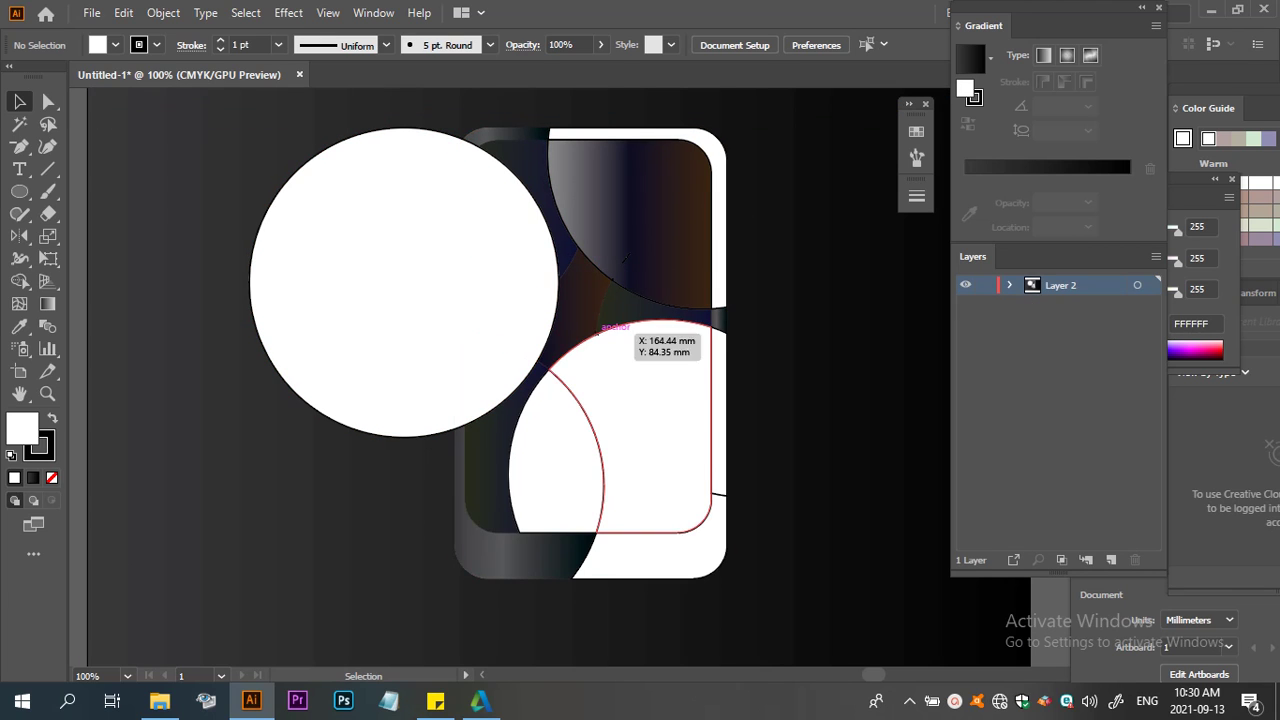
Fill the lower-right screen piece with a gradient using the Gradient tool
left_click(605, 325)
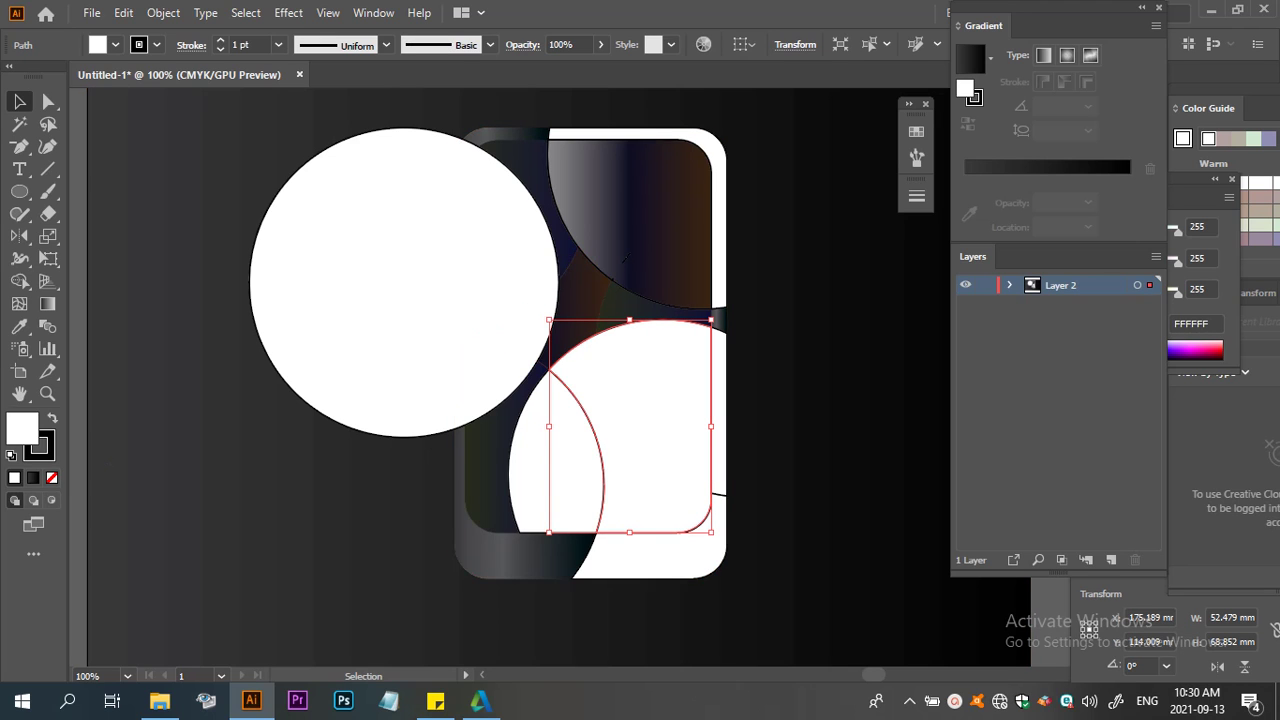
left_click(47, 304)
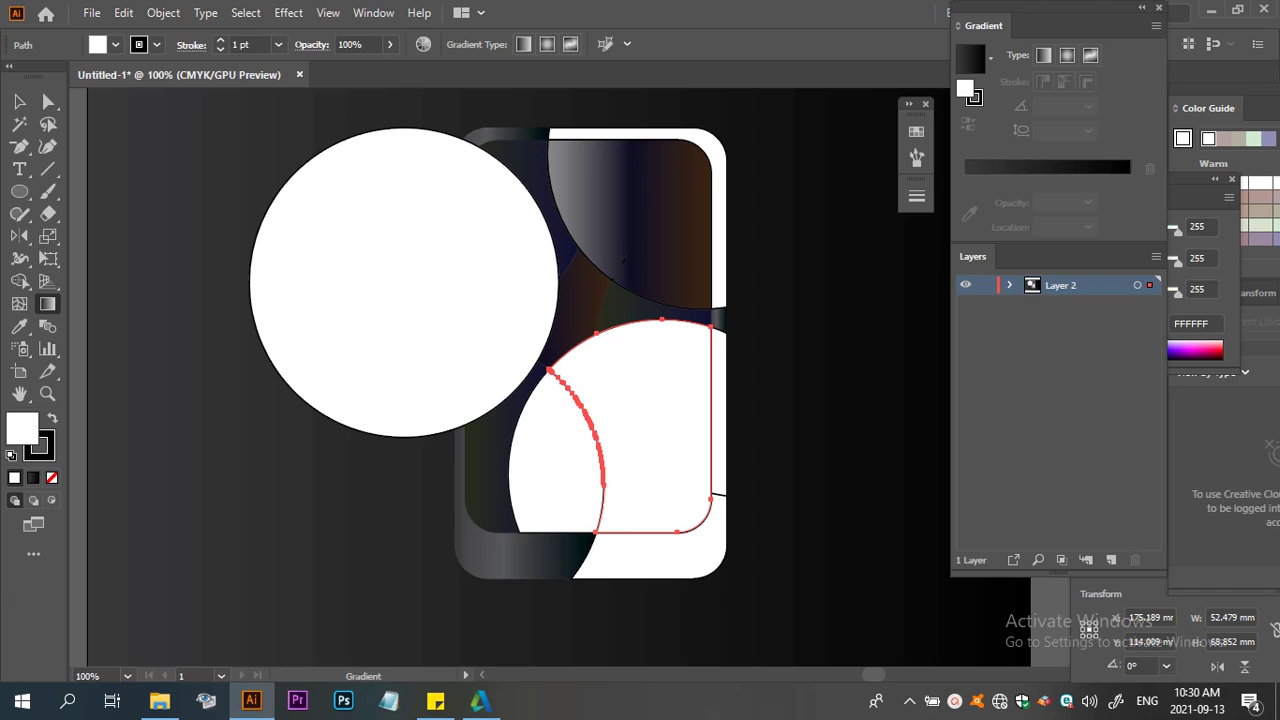
left_click(33, 478)
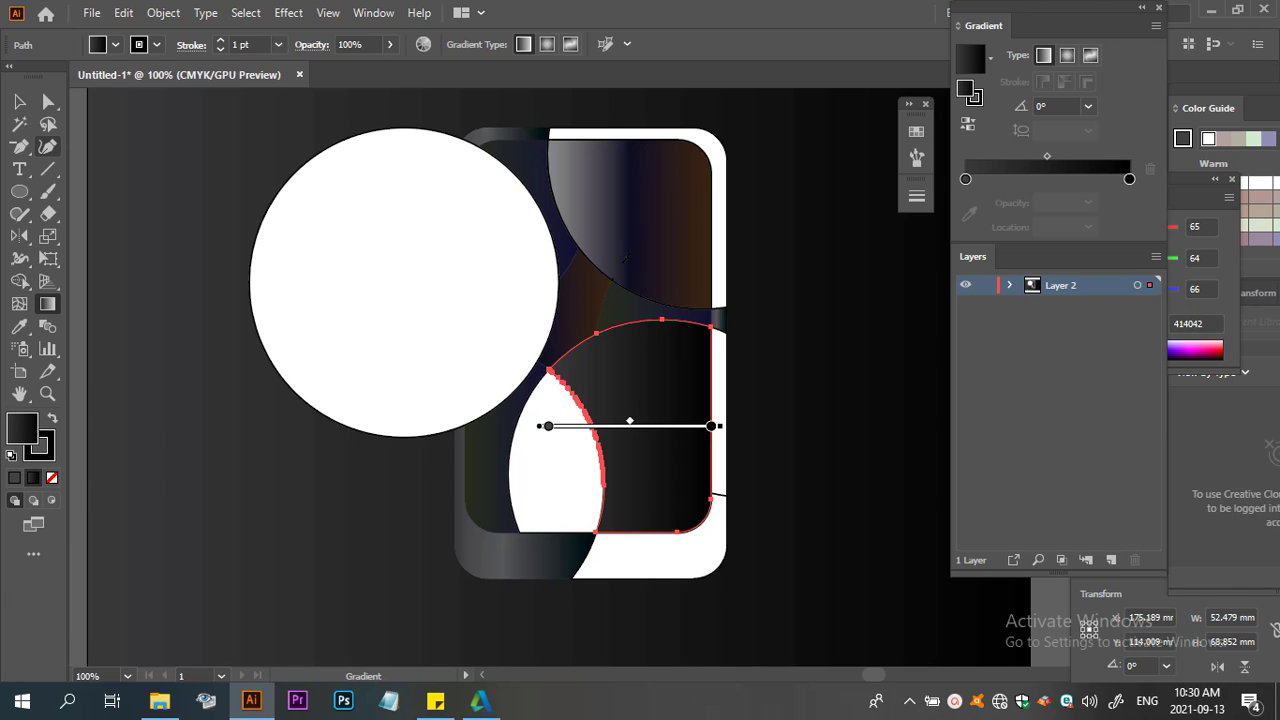
key("v")
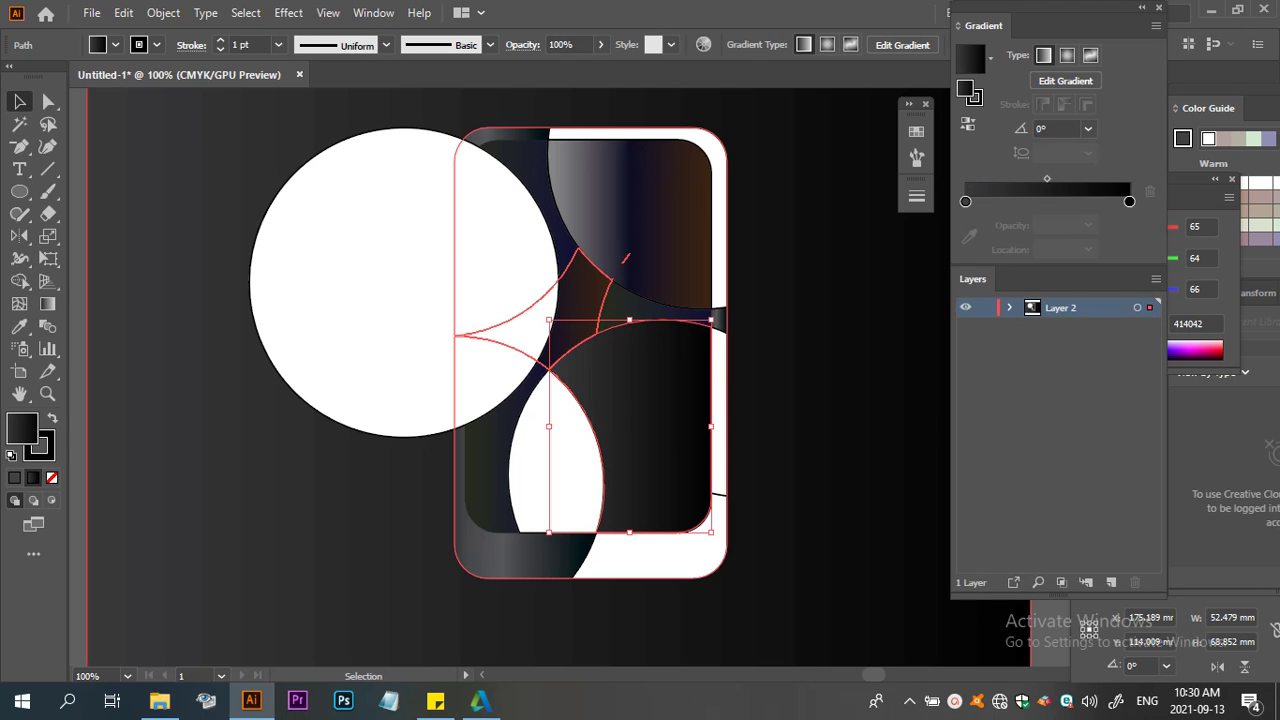
Copy the dark gradient onto the white lens-shaped piece with the Eyedropper
double_click(650, 420)
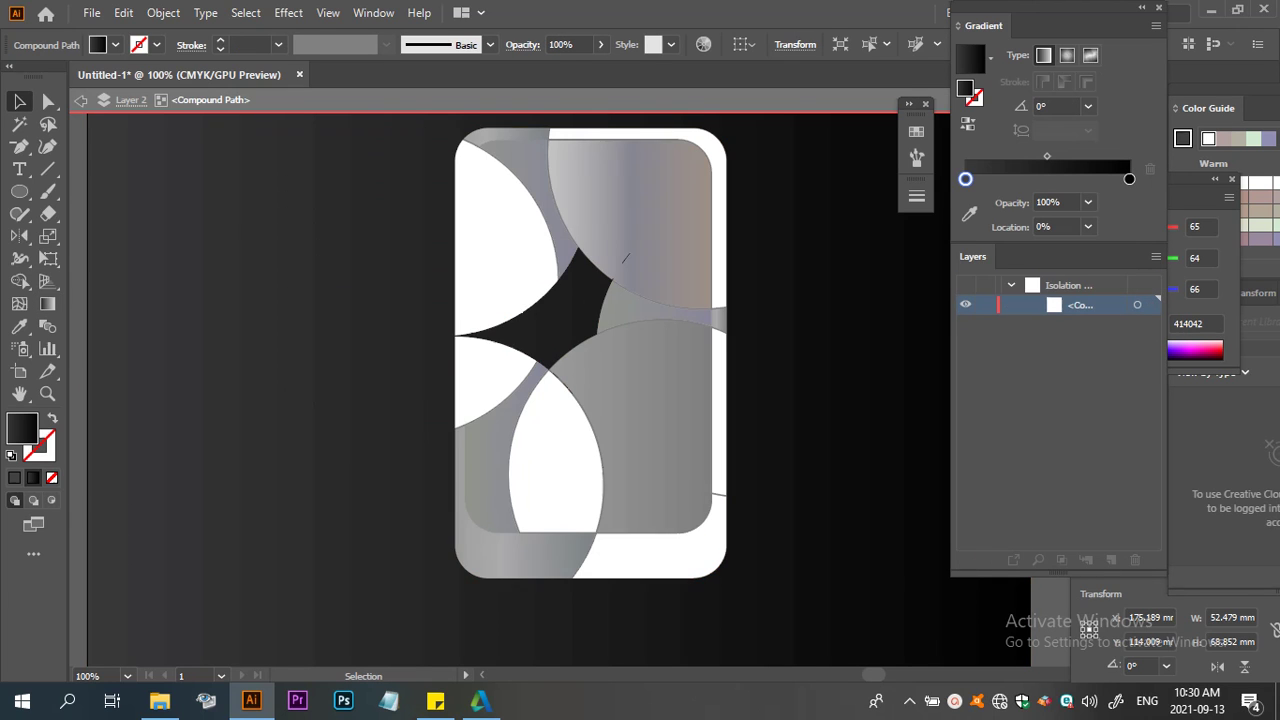
key("Escape")
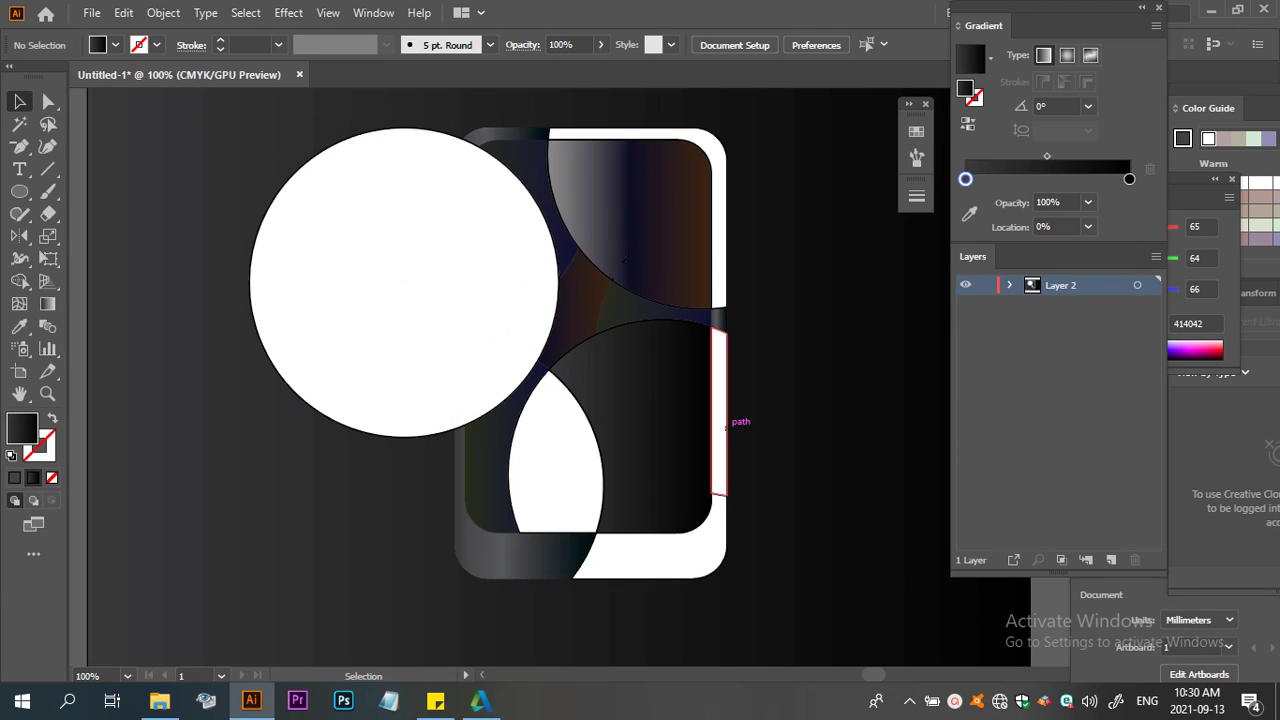
left_click(555, 450)
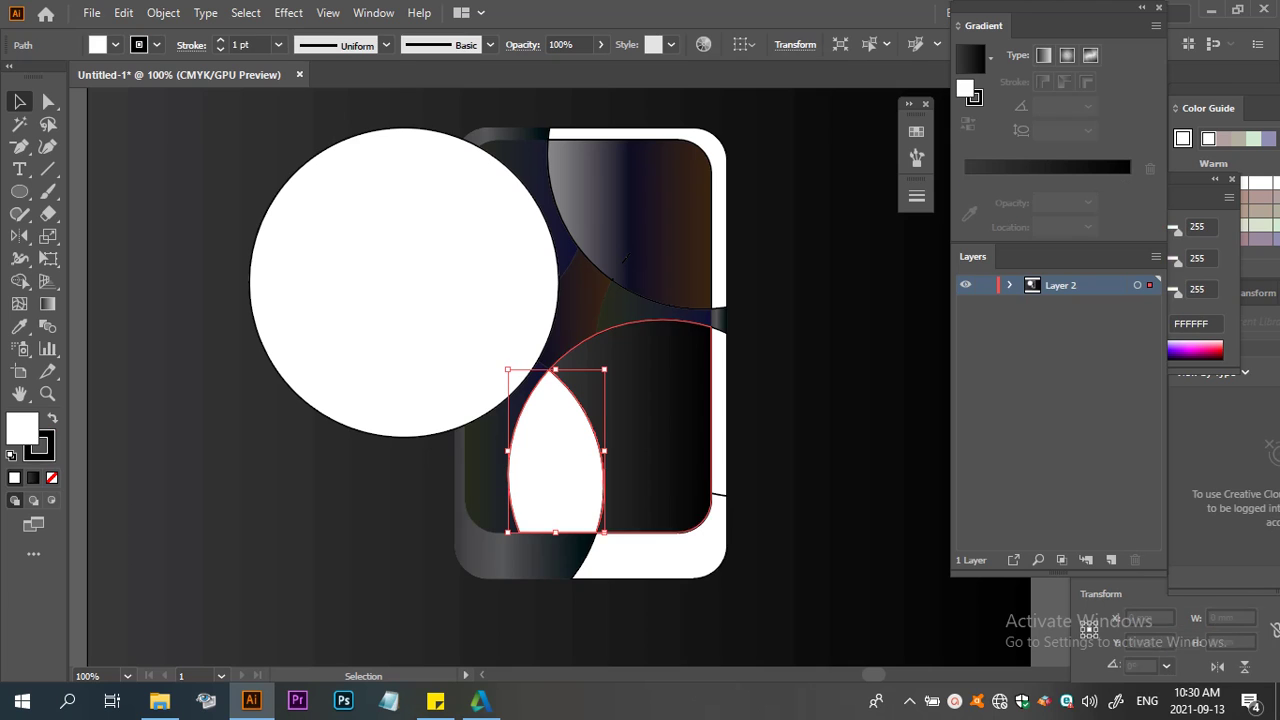
key("i")
left_click(650, 440)
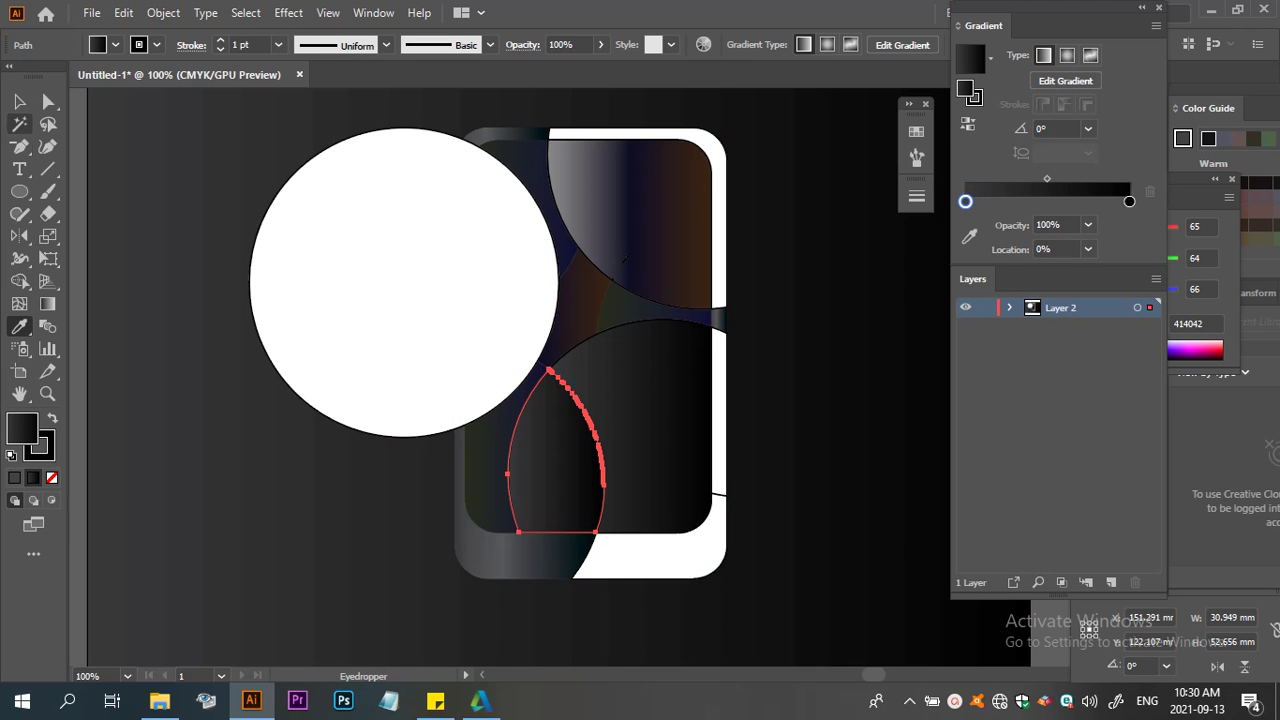
Eyedropper the plain black gradient onto the top-right curved screen piece, then select all
left_click(19, 101)
left_click(400, 290)
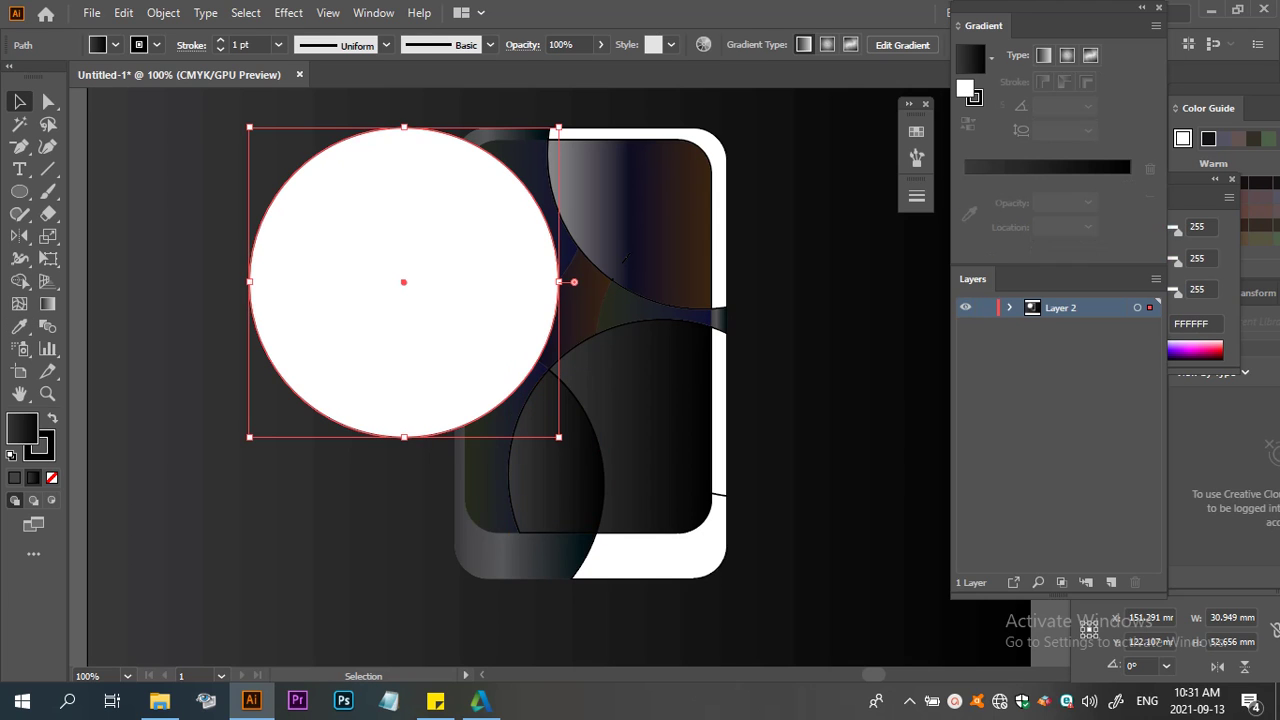
double_click(625, 257)
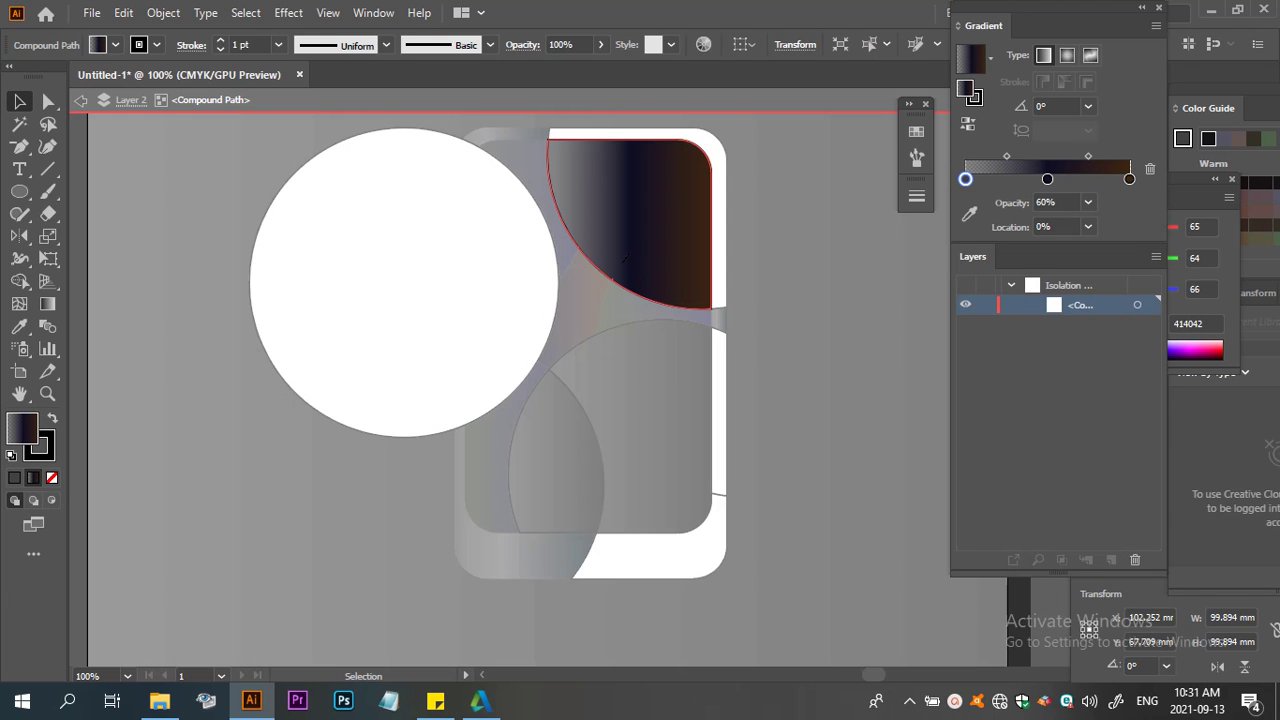
key("Escape")
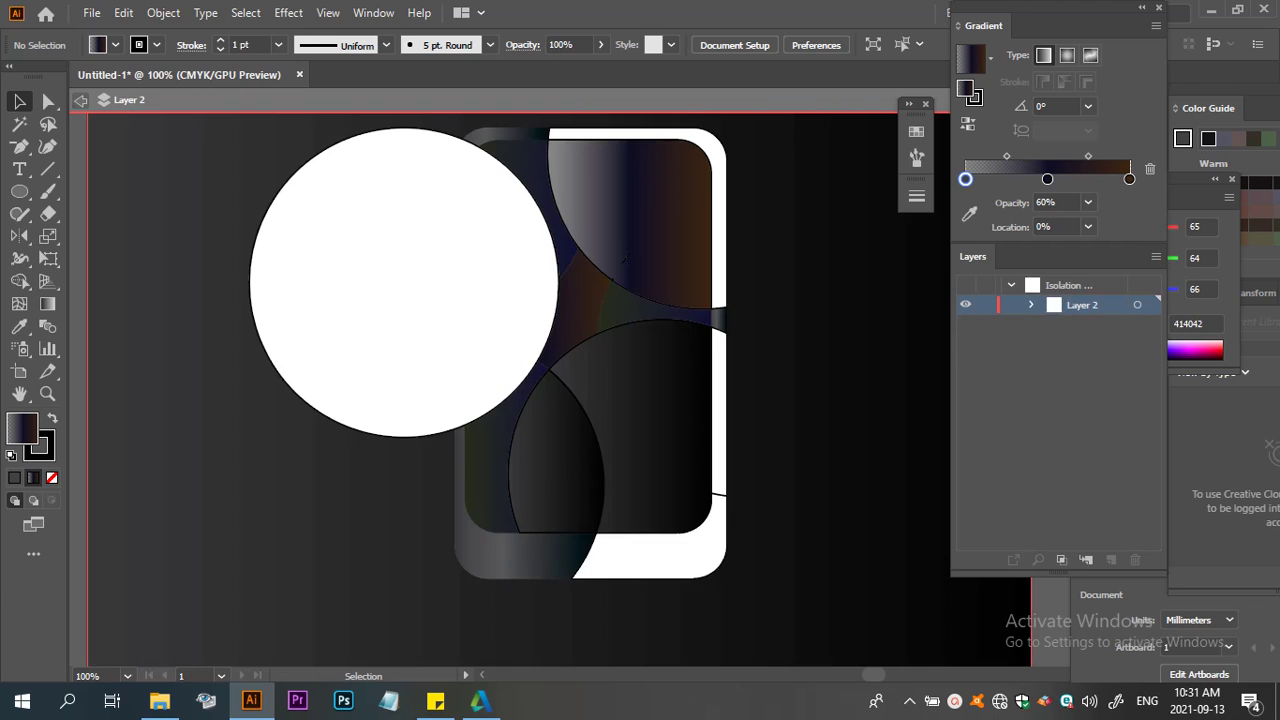
left_click(625, 257)
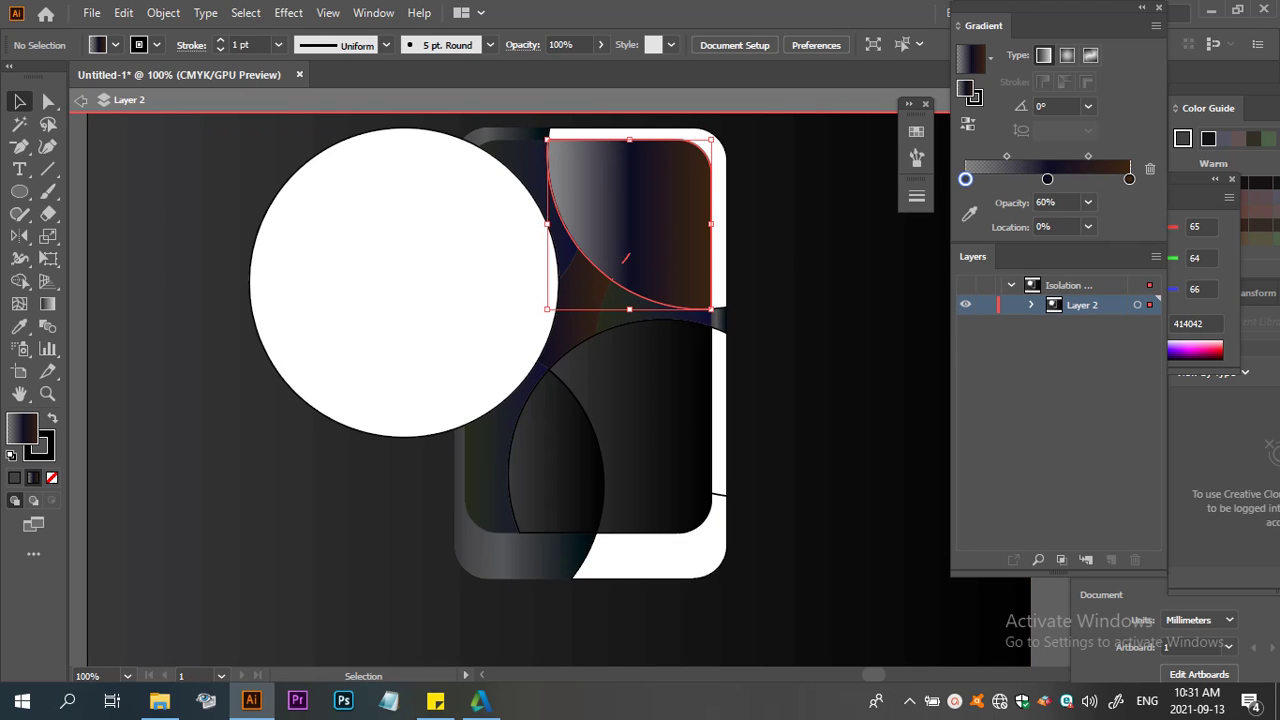
key("i")
left_click(625, 258)
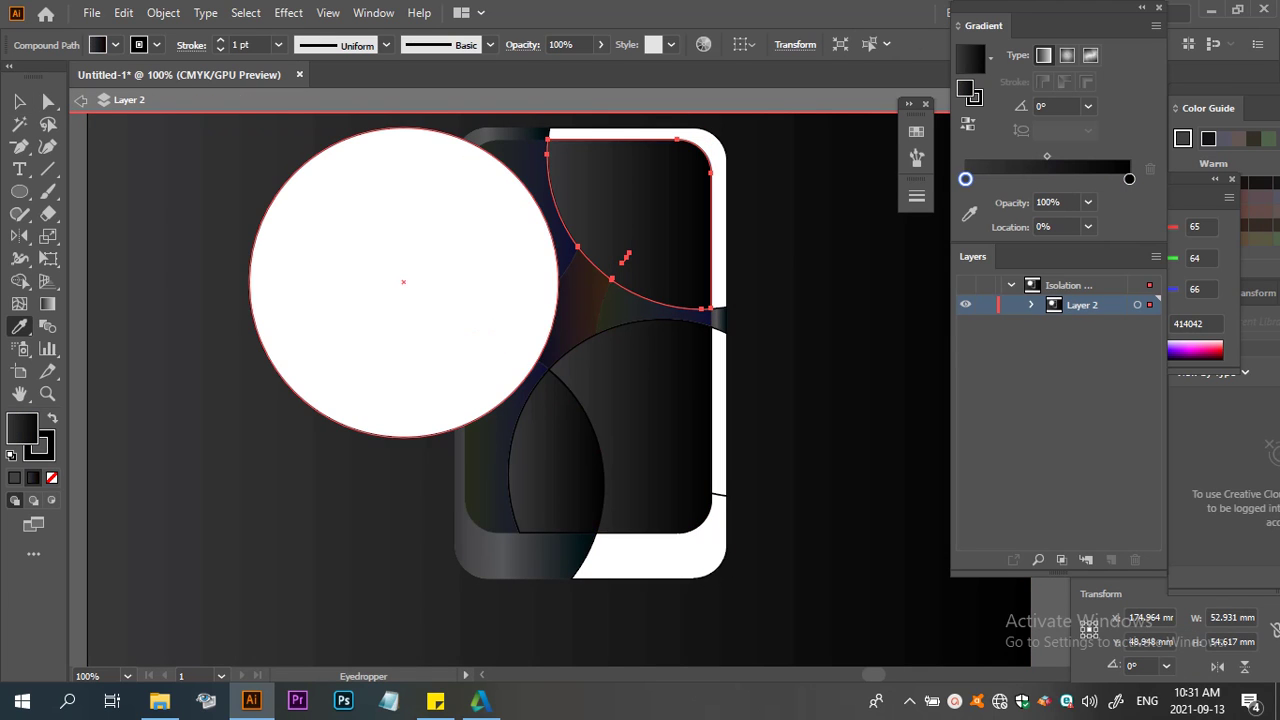
left_click(625, 258, "ctrl")
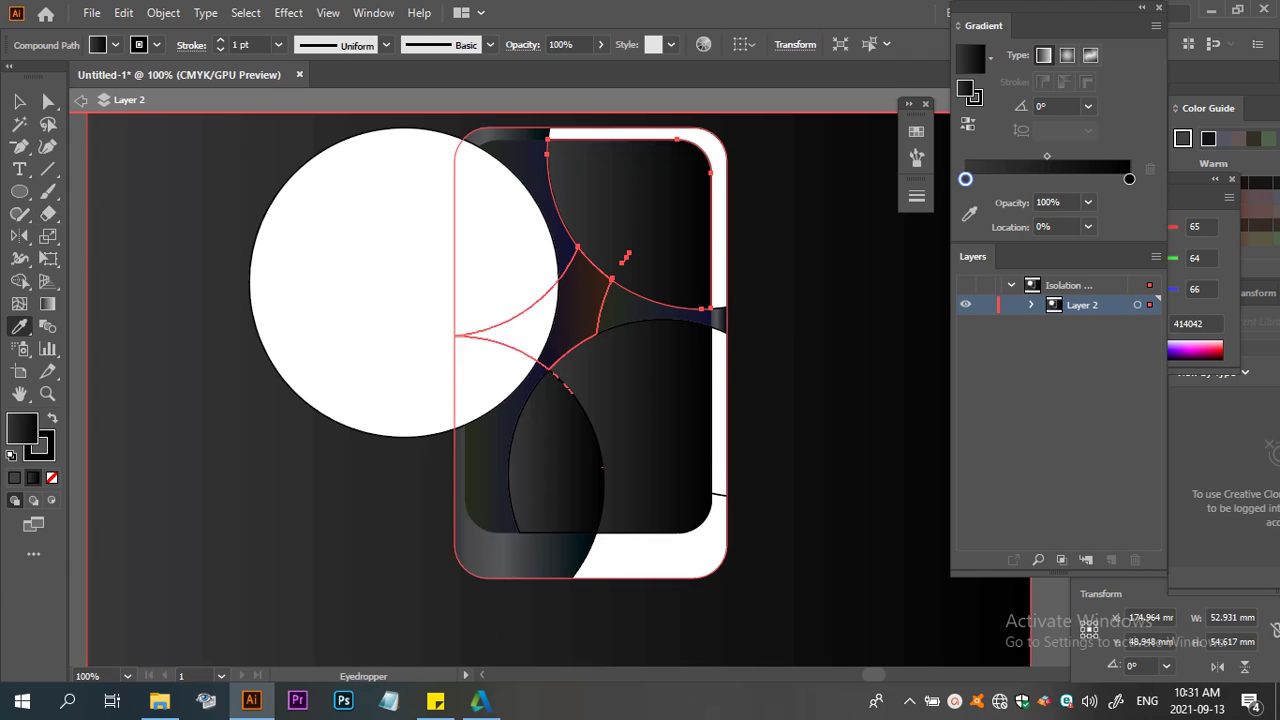
key("v")
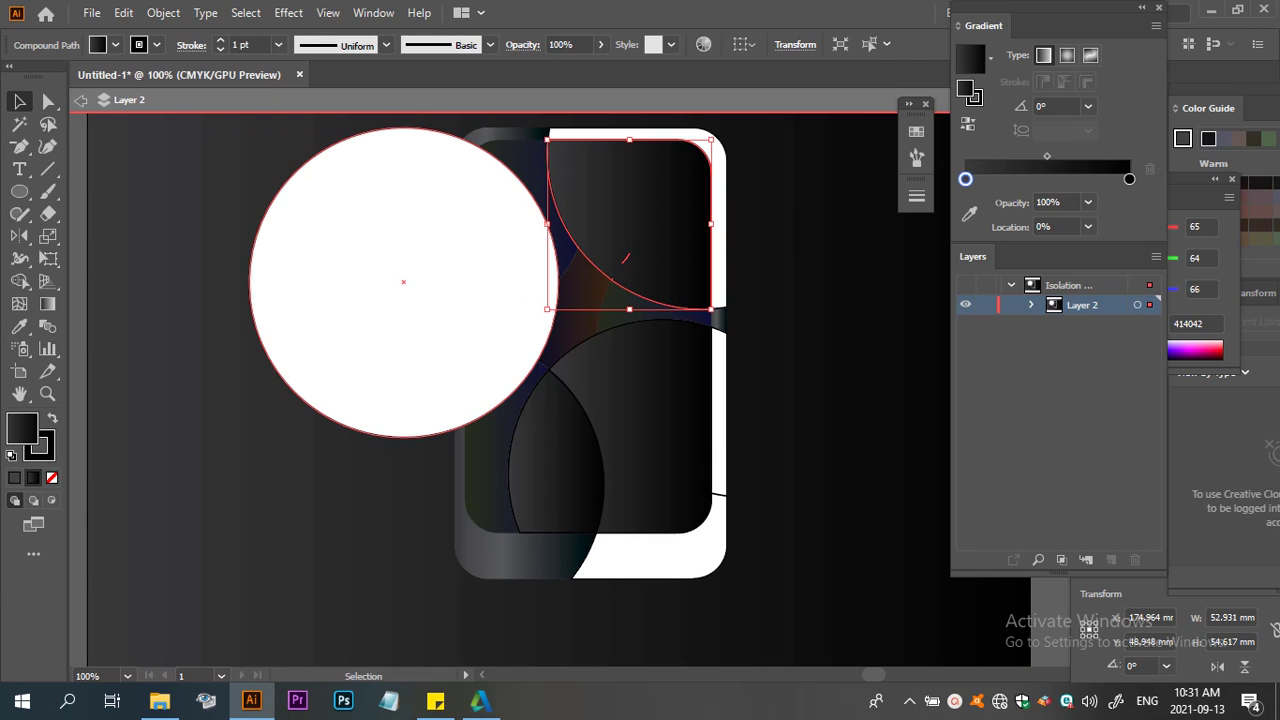
left_click(545, 282)
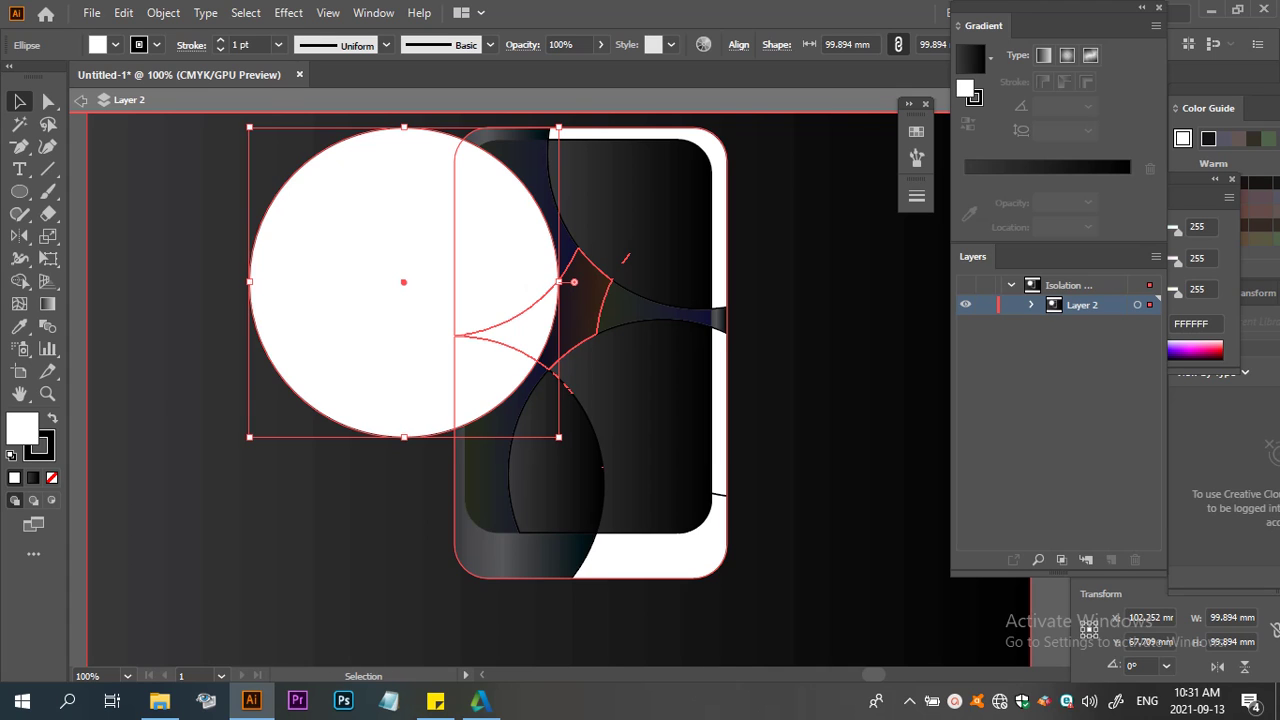
key("ctrl+a")
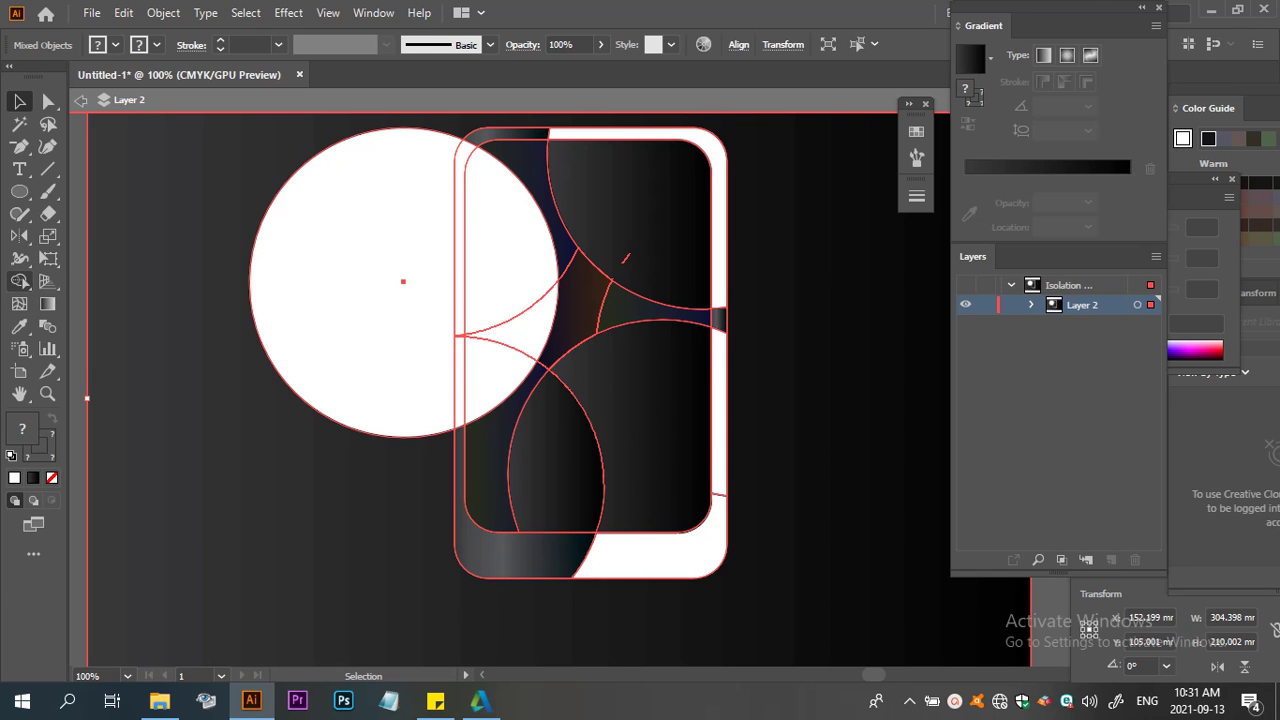
Use Shape Builder to merge the big white circle's overlap regions on the phone's left
left_click(22, 281)
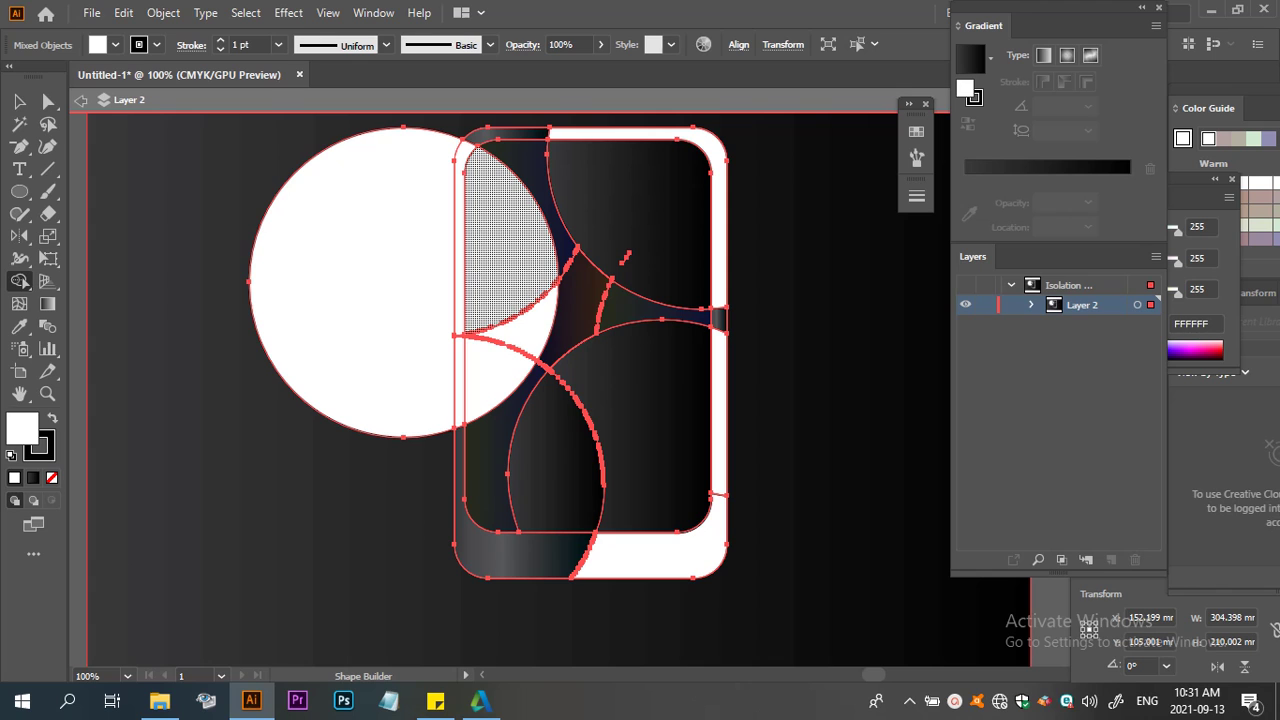
left_click_drag(550, 235, 528, 295)
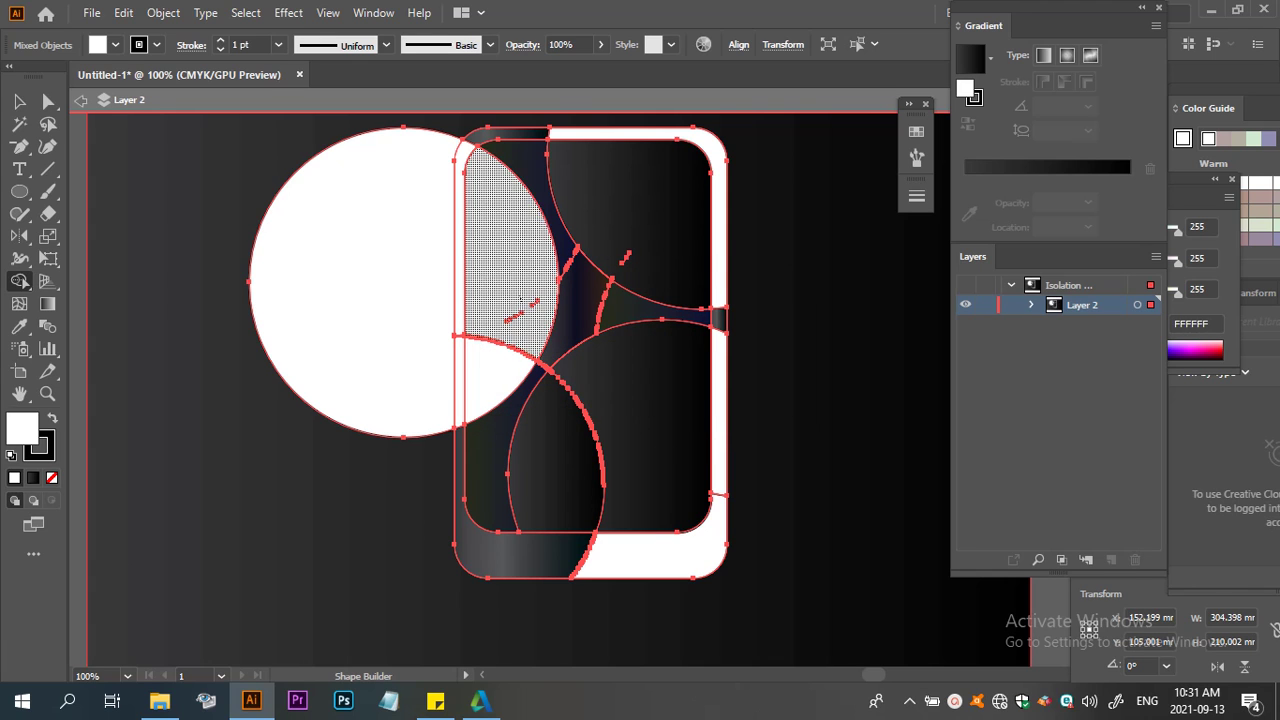
left_click_drag(515, 250, 500, 390)
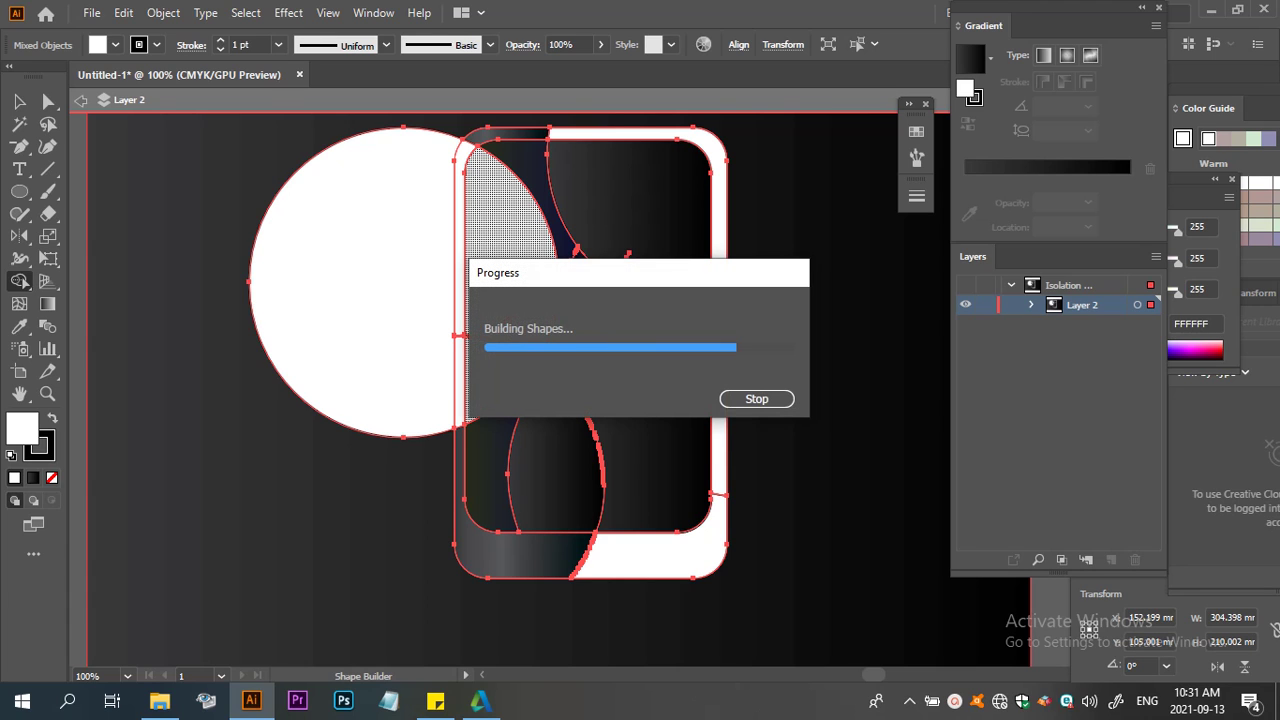
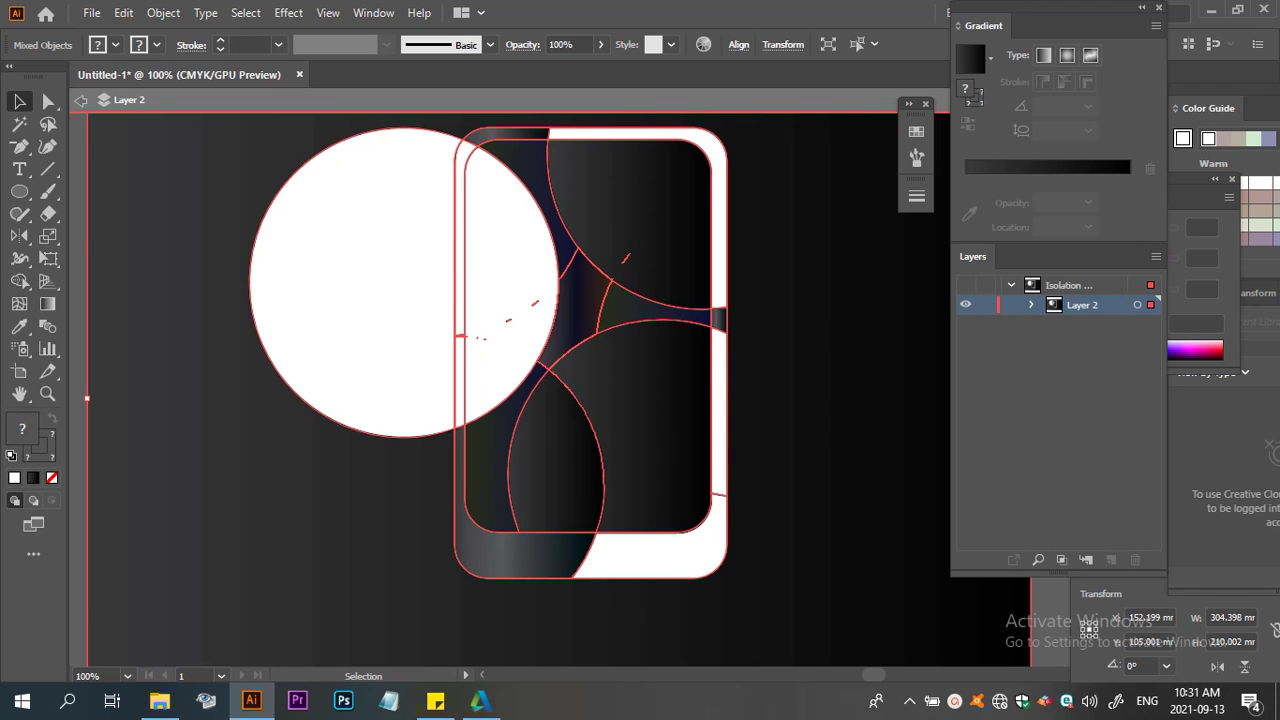
Delete the large white circle in isolation mode and return to the layer
left_click(19, 101)
double_click(400, 280)
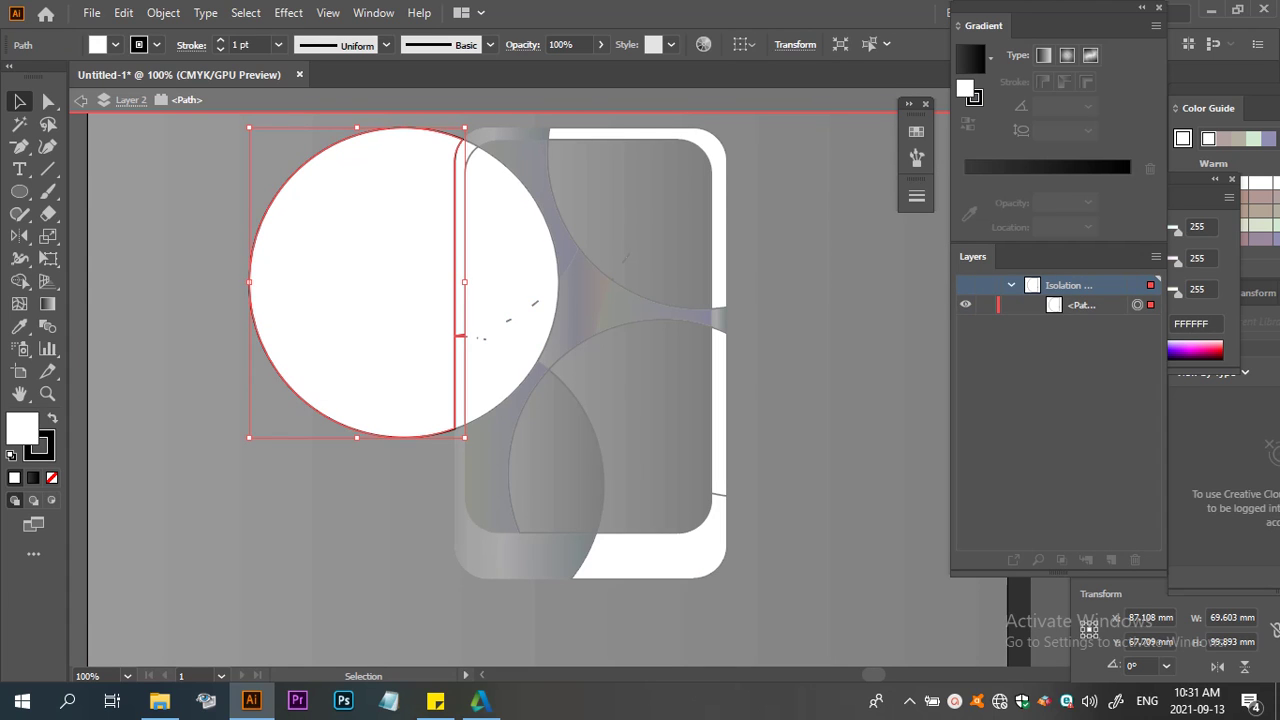
key("Delete")
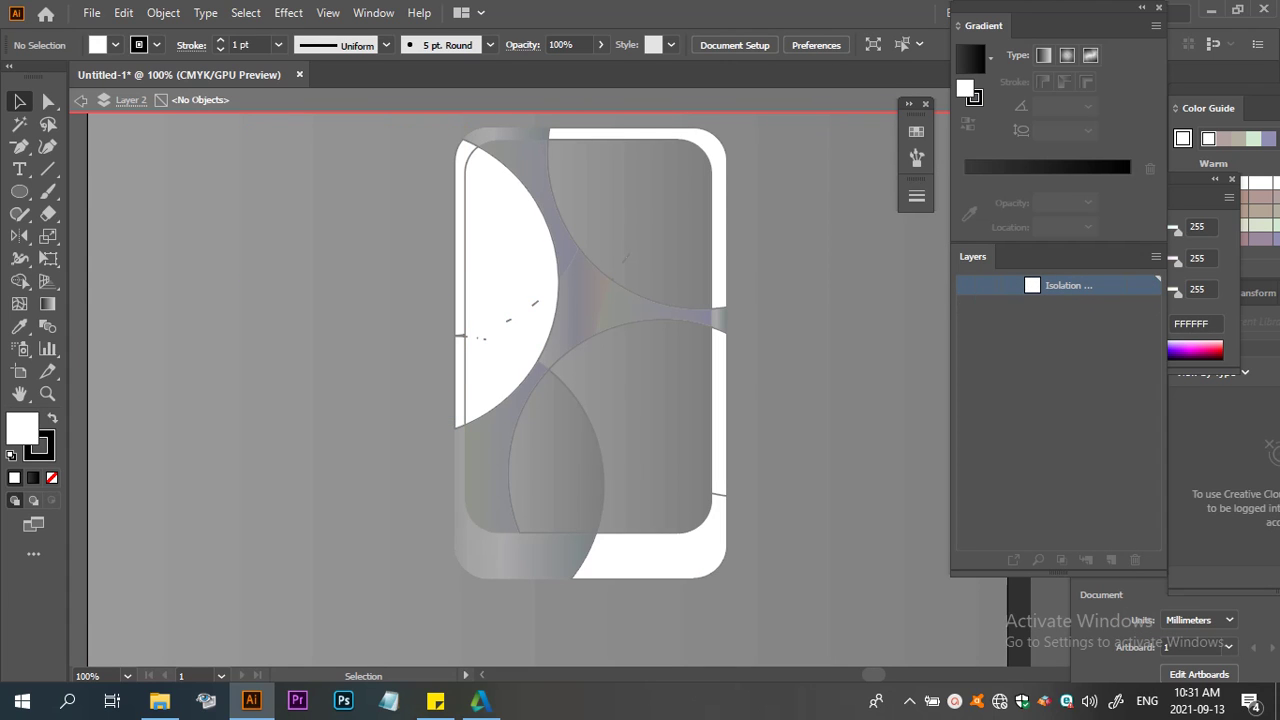
left_click(81, 100)
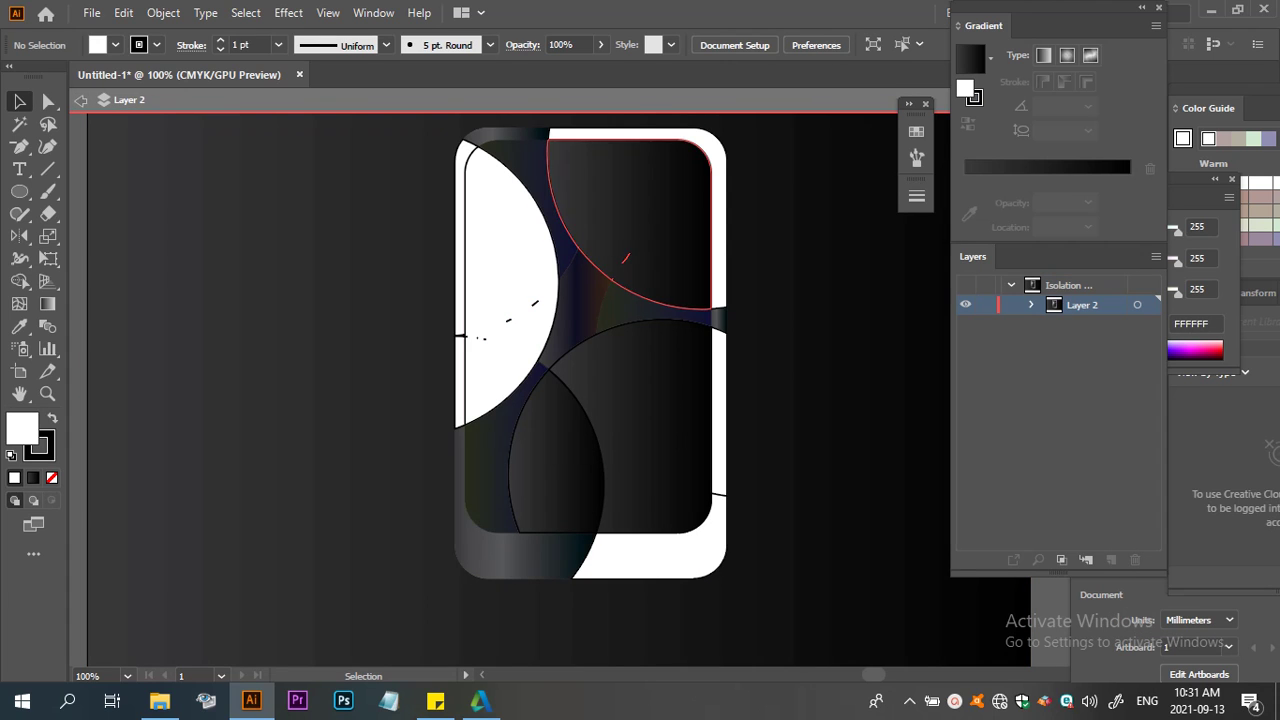
Give the left white half-circle the dark gradient fill with the Eyedropper
left_click(505, 250)
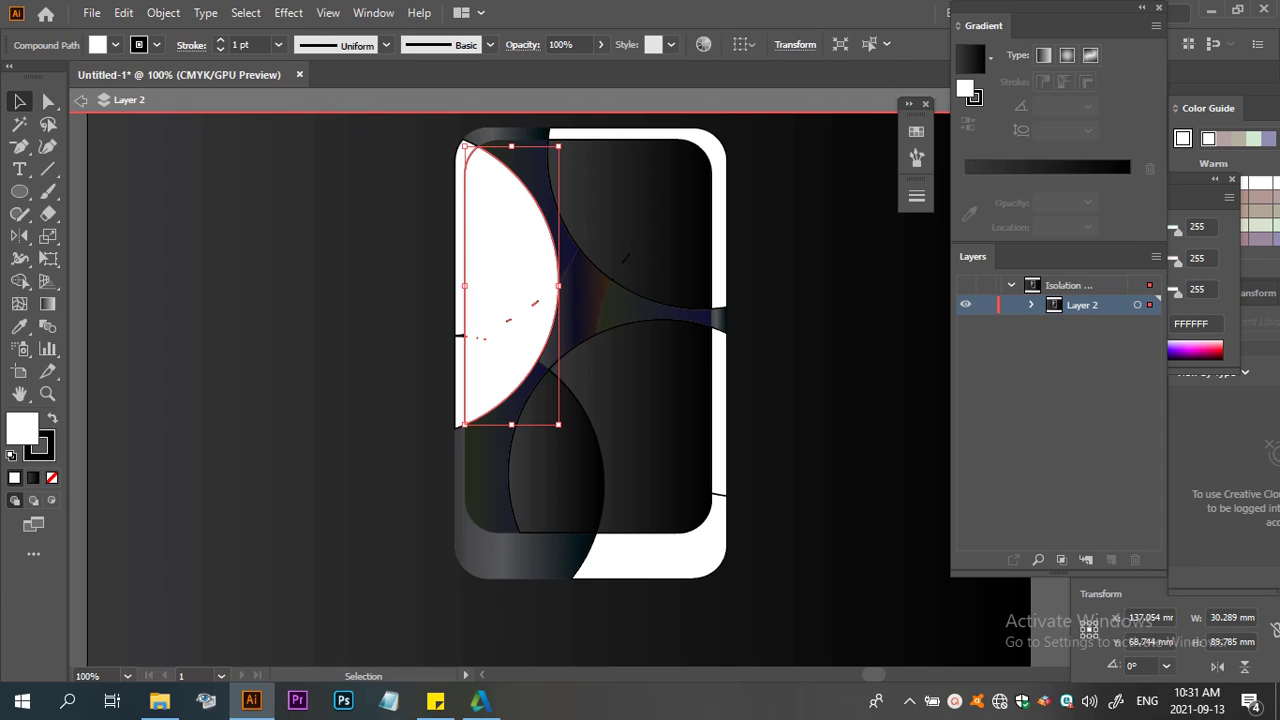
key("i")
left_click(623, 261)
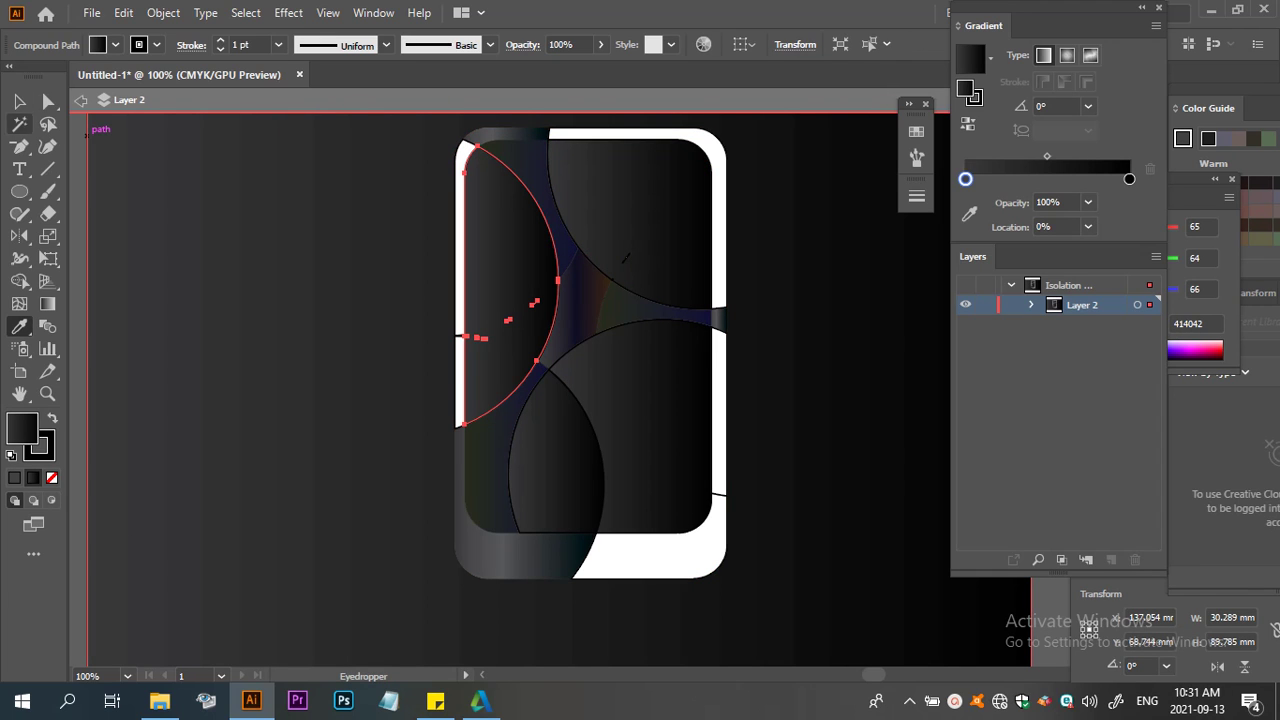
left_click(19, 101)
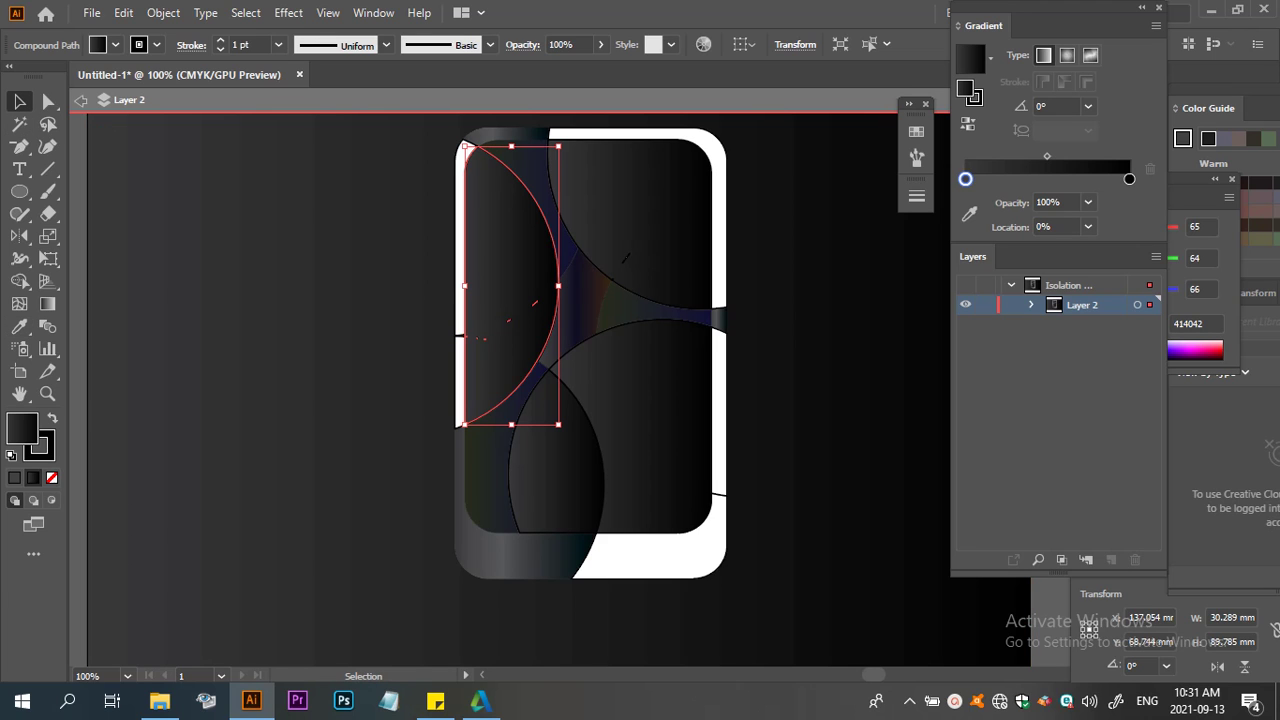
key("ctrl+alt+bracketright")
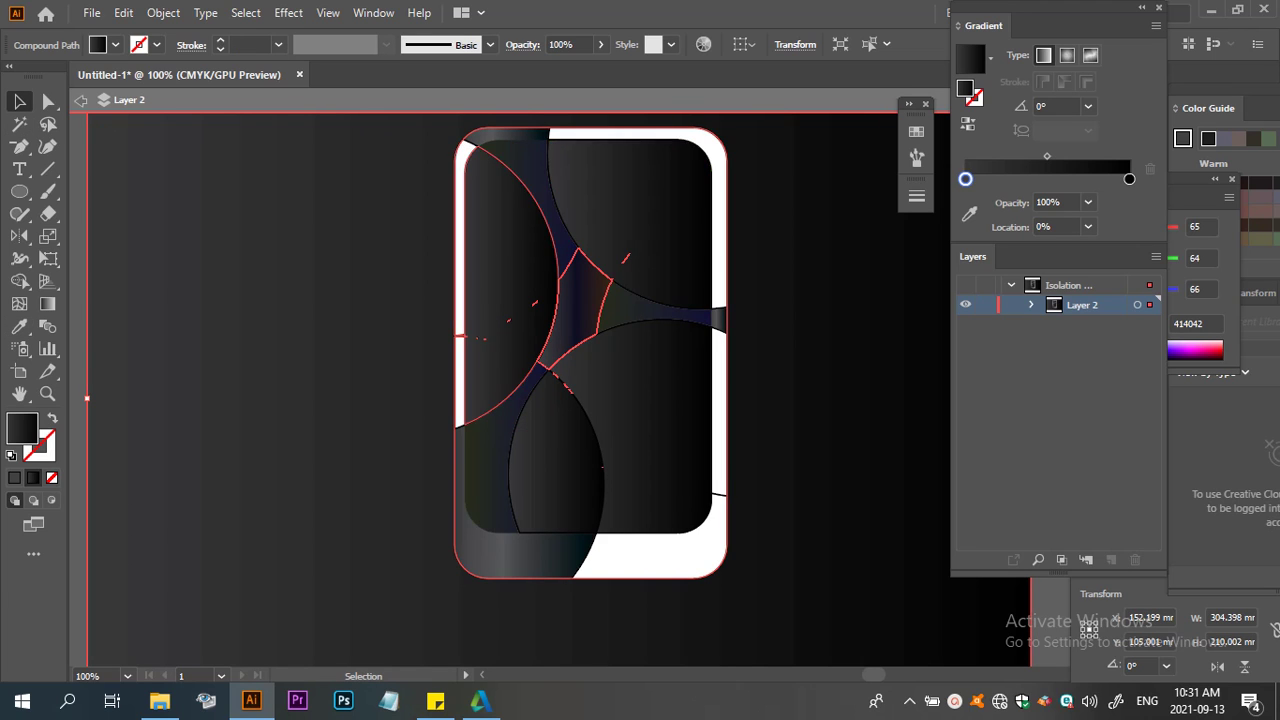
Exit isolation and copy the dark gradient onto the white top-right frame band
key("ctrl+alt+bracketright")
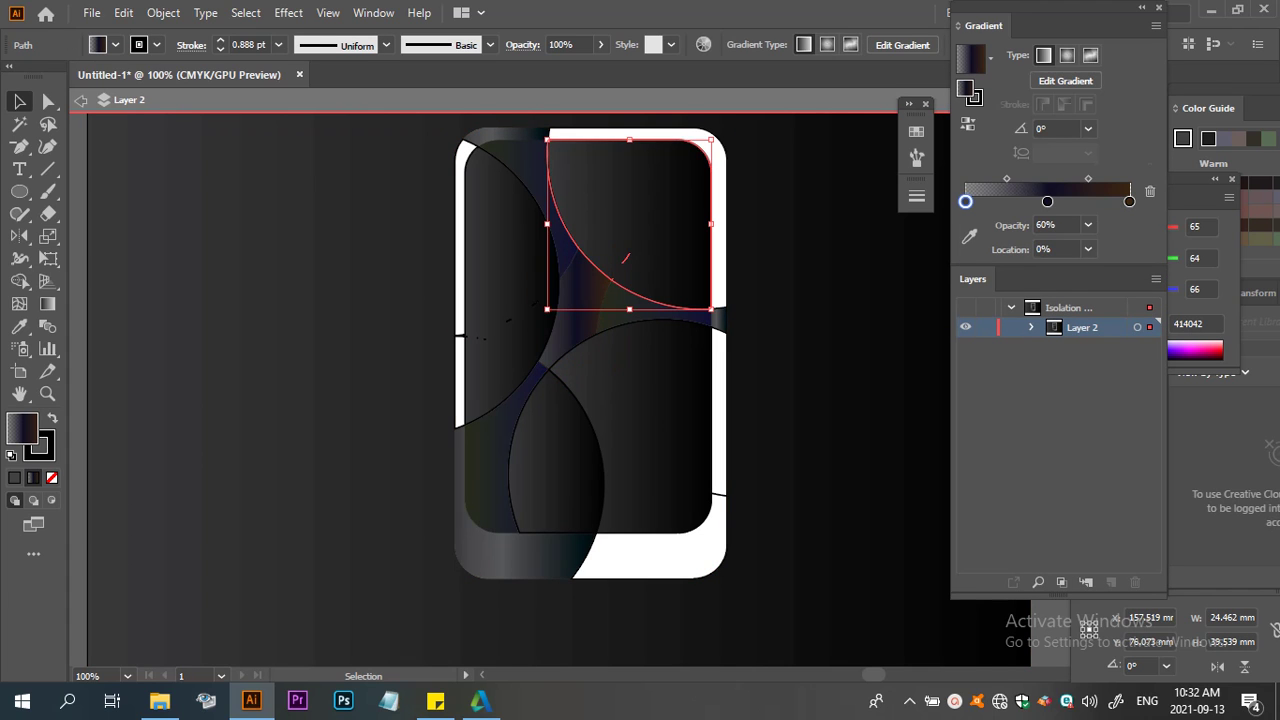
key("ctrl+alt+bracketright")
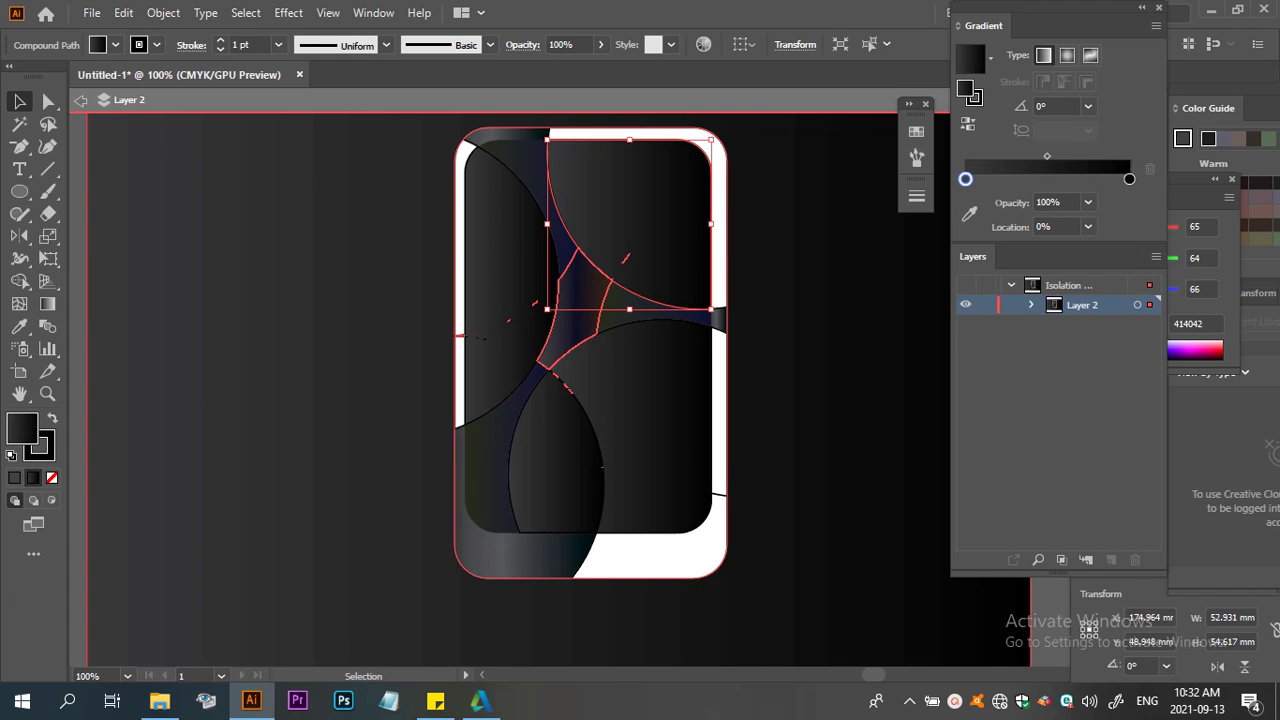
key("Escape")
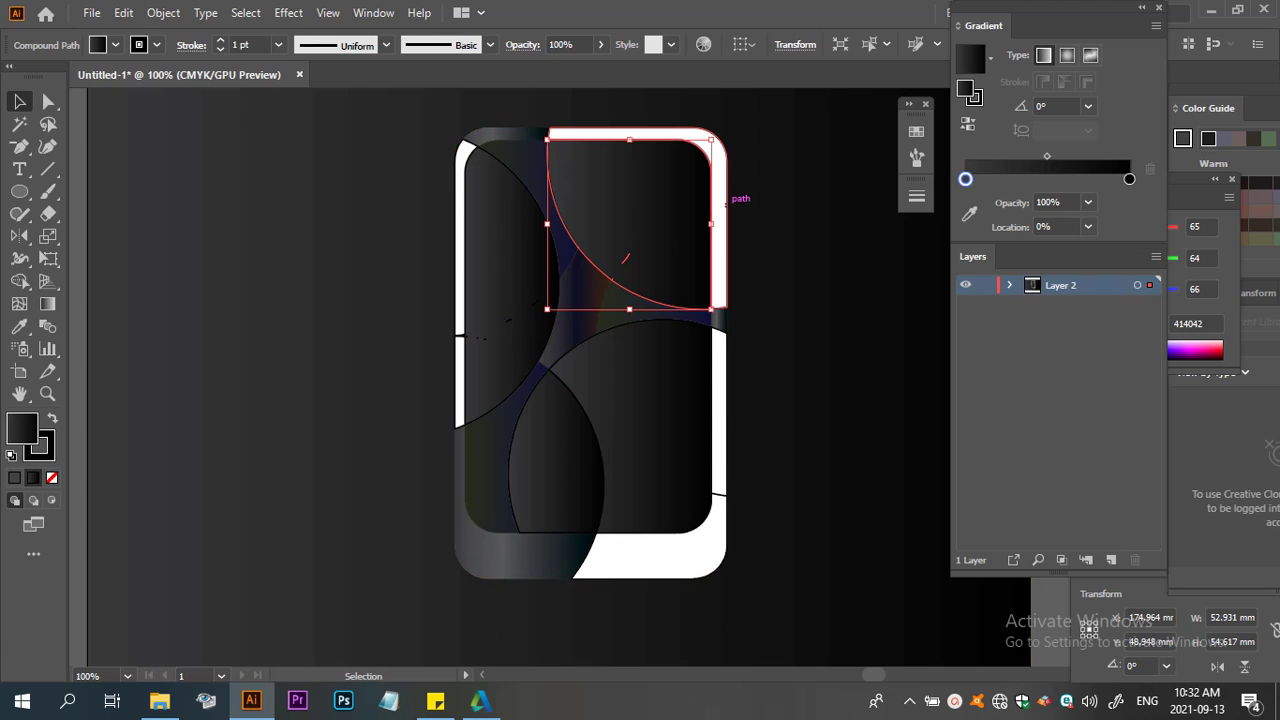
left_click(727, 203)
key("i")
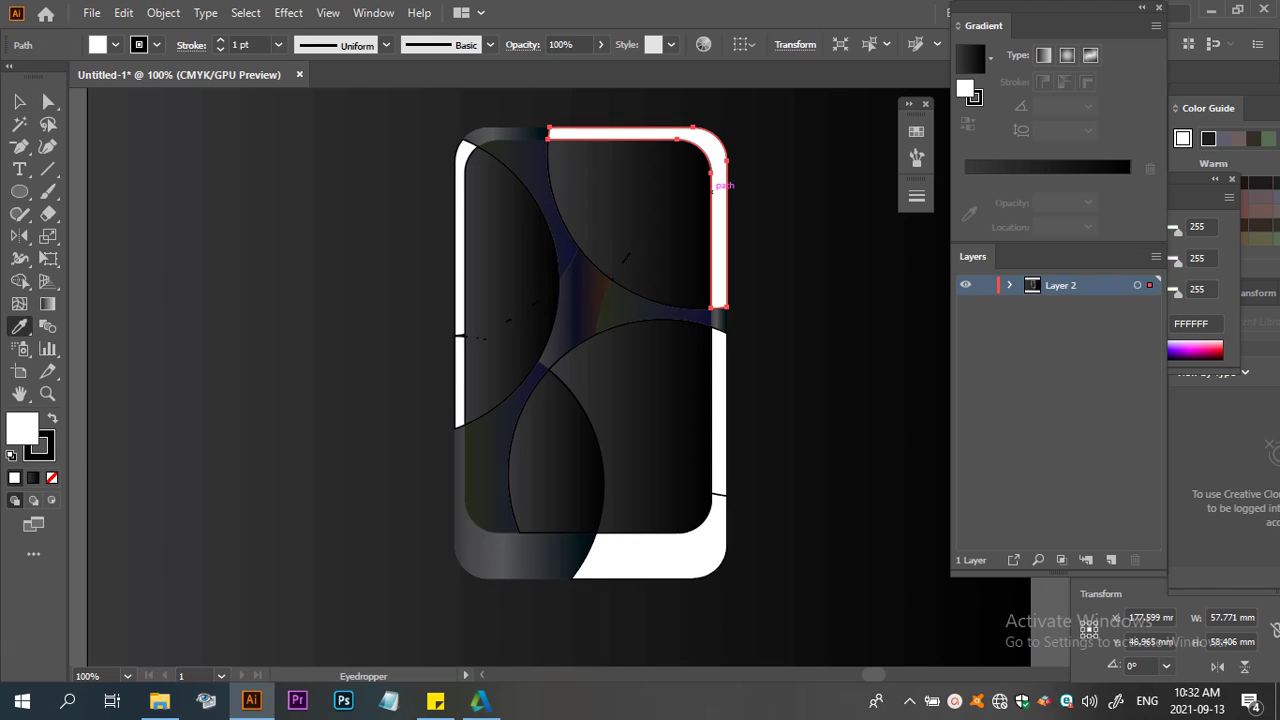
left_click(526, 127)
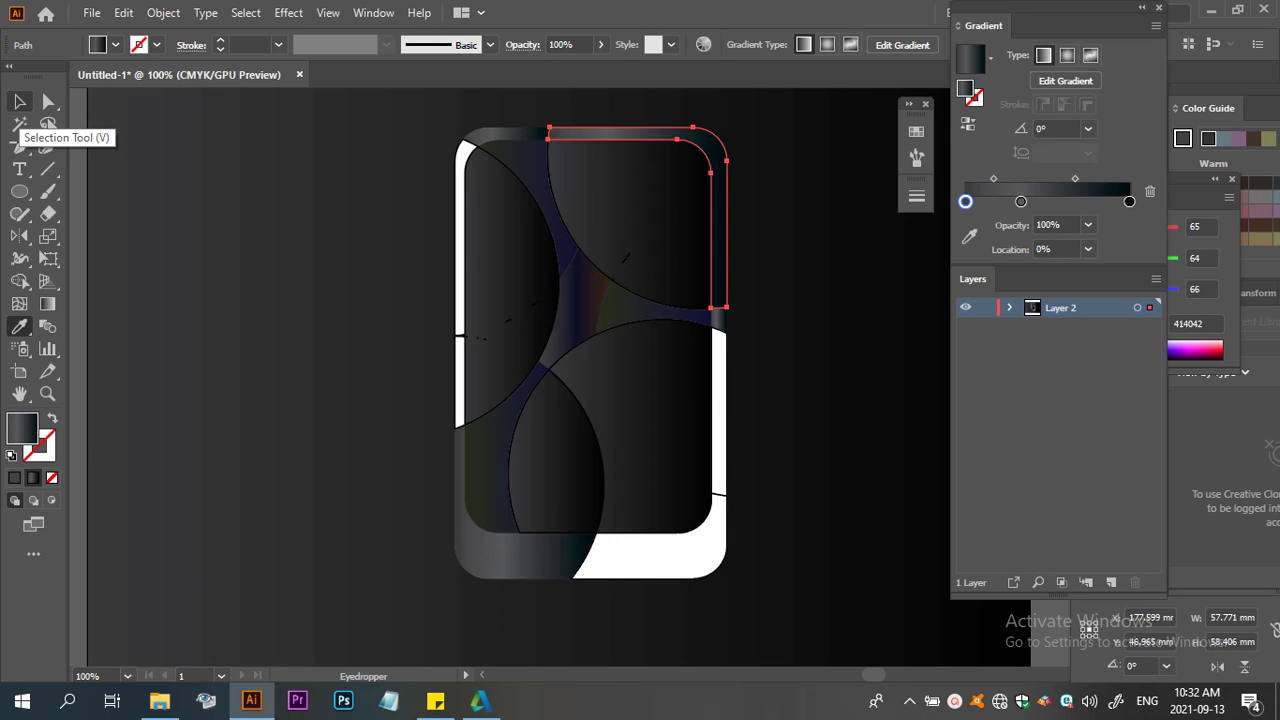
left_click(19, 101)
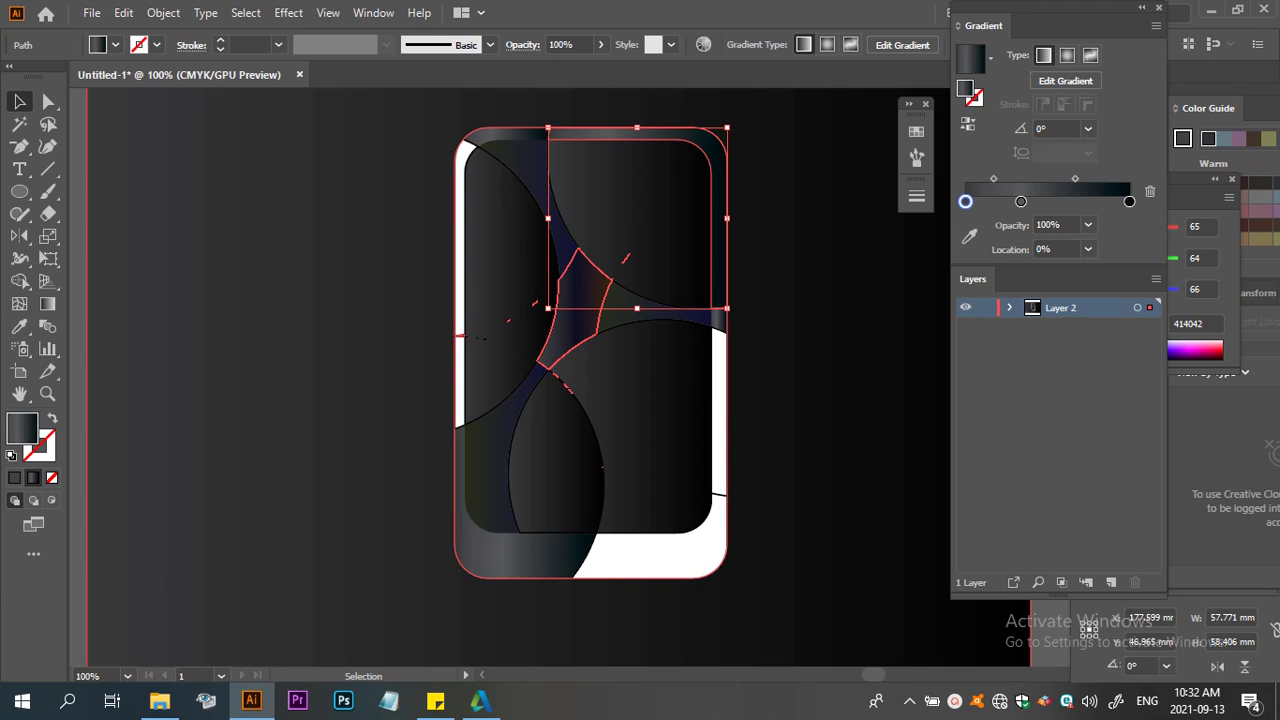
left_click(300, 400)
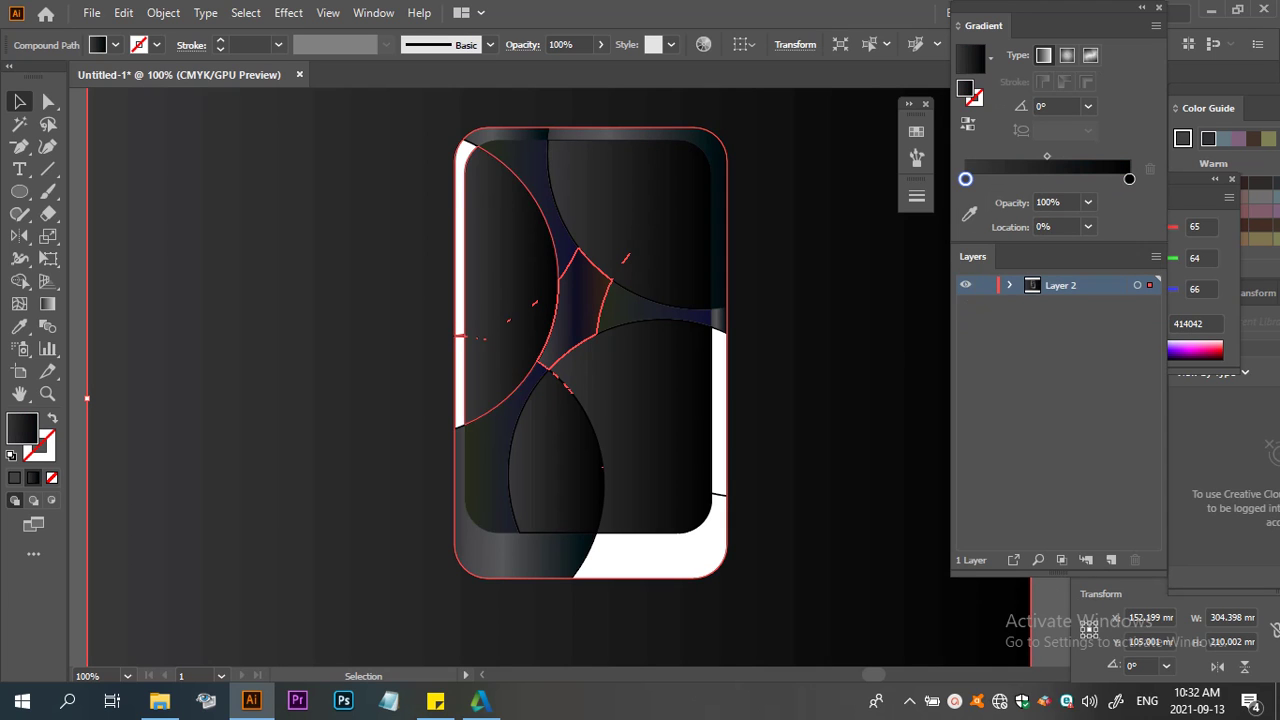
Zoom in on the small central piece and select all the artwork
left_click(585, 300)
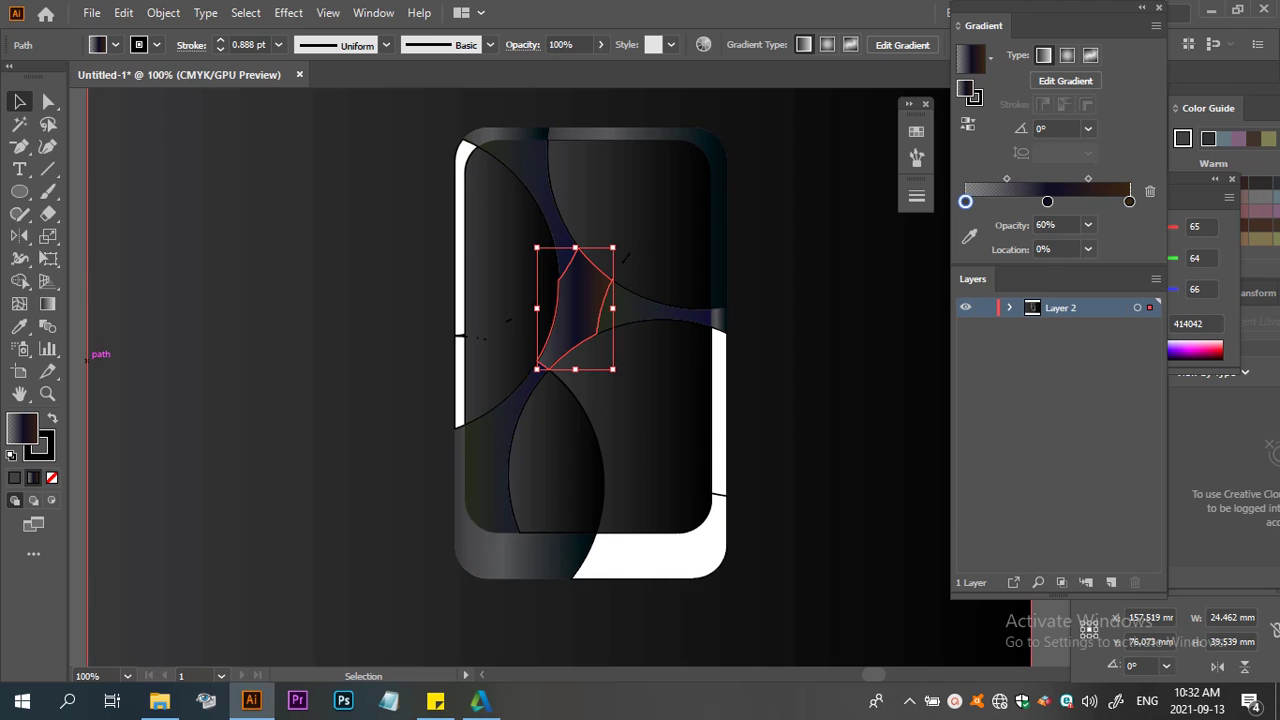
key("ctrl+equal")
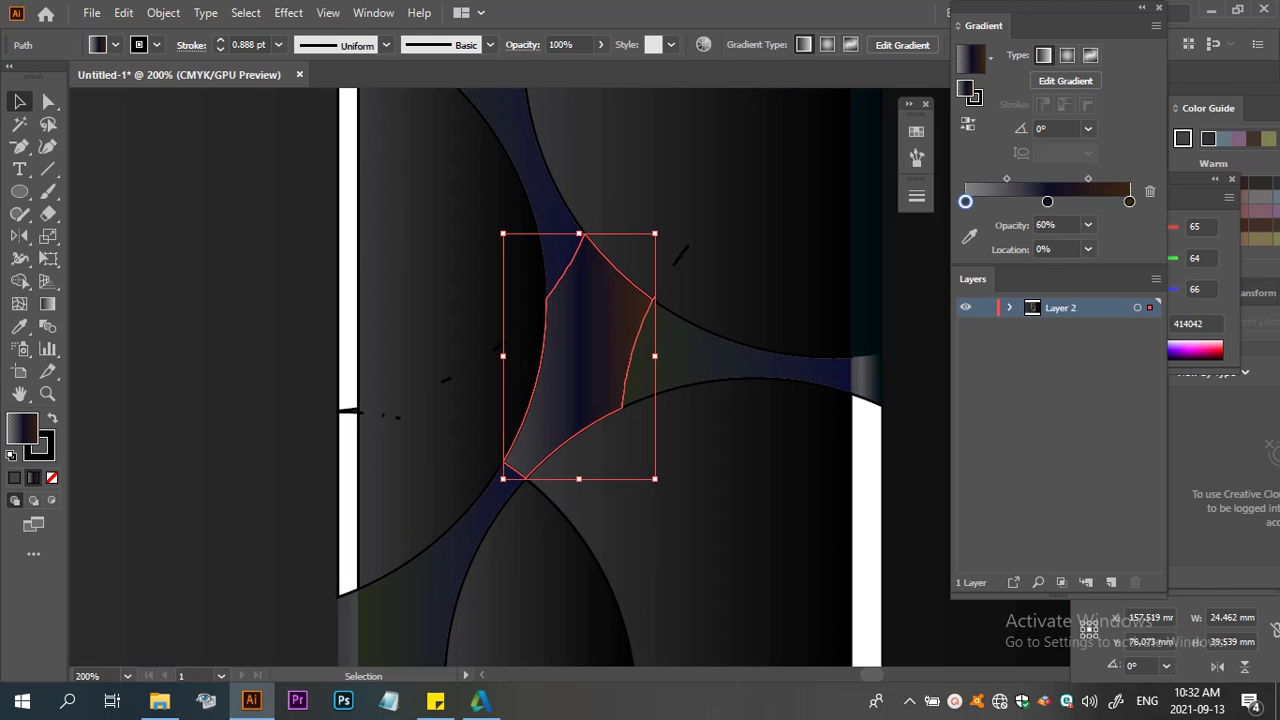
key("a")
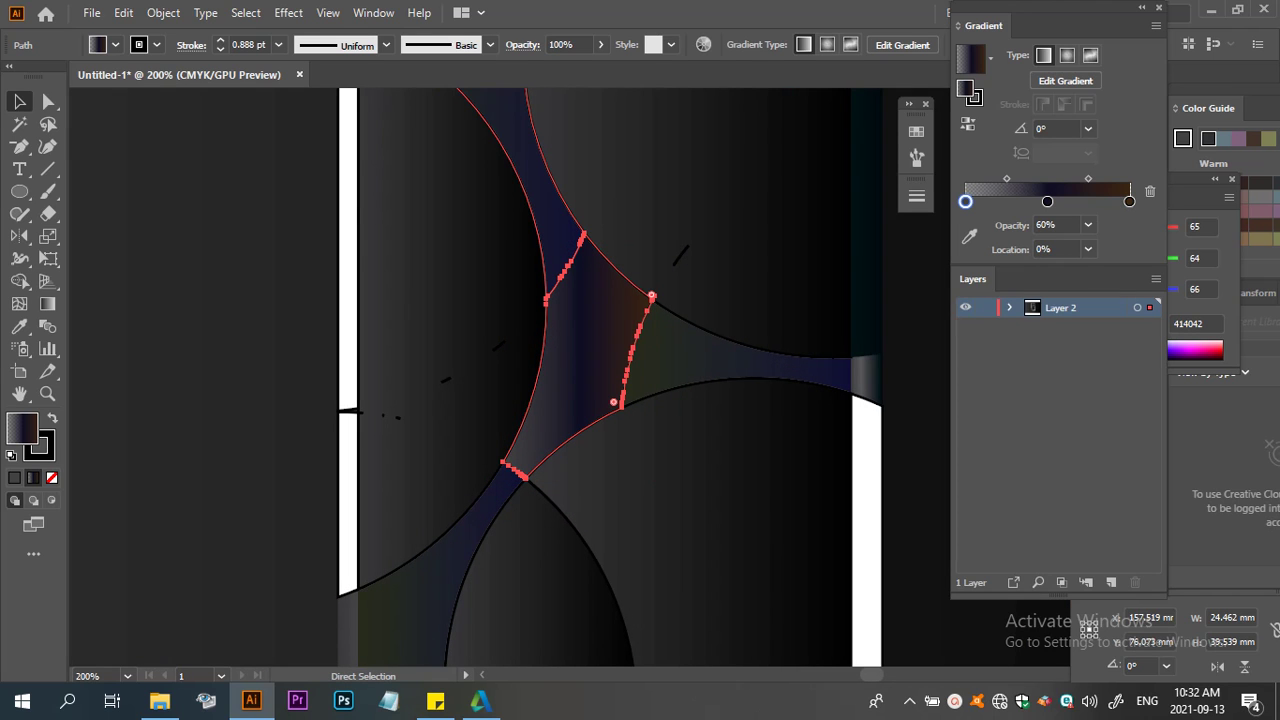
key("ctrl+a")
key("v")
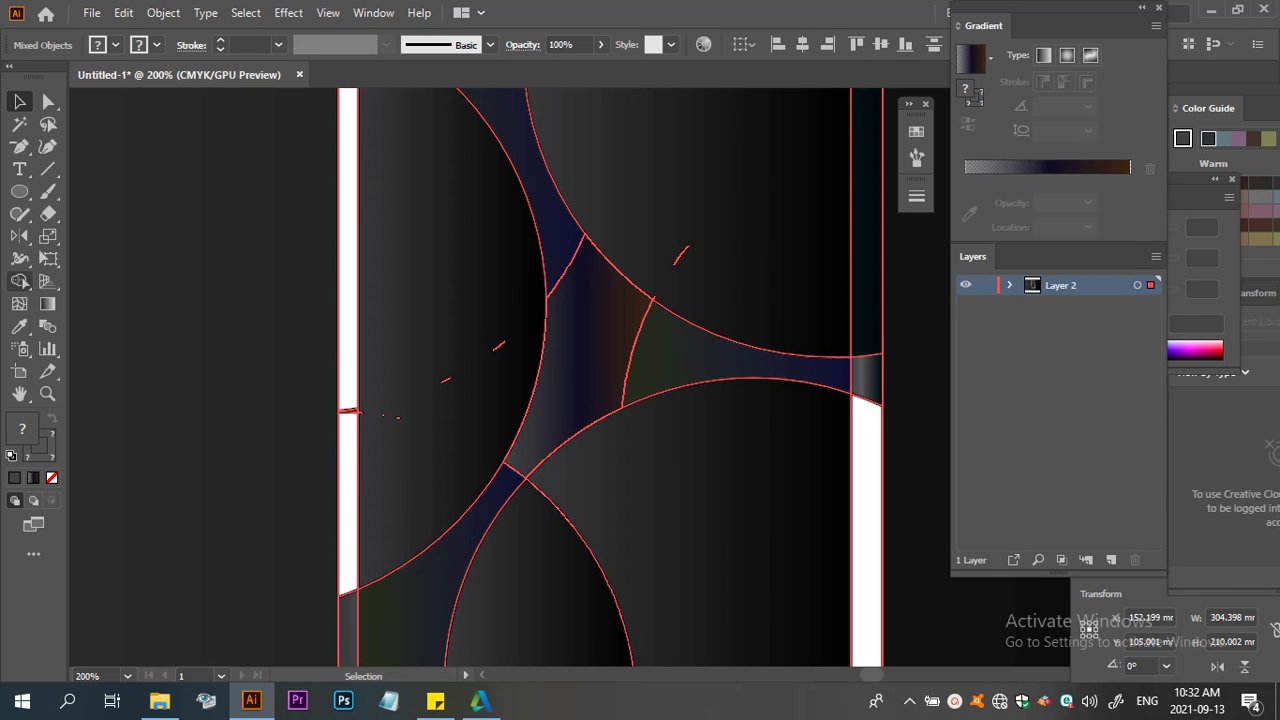
Use Shape Builder to merge the central piece with the right, upper-left and lower-left bands
left_click(20, 281)
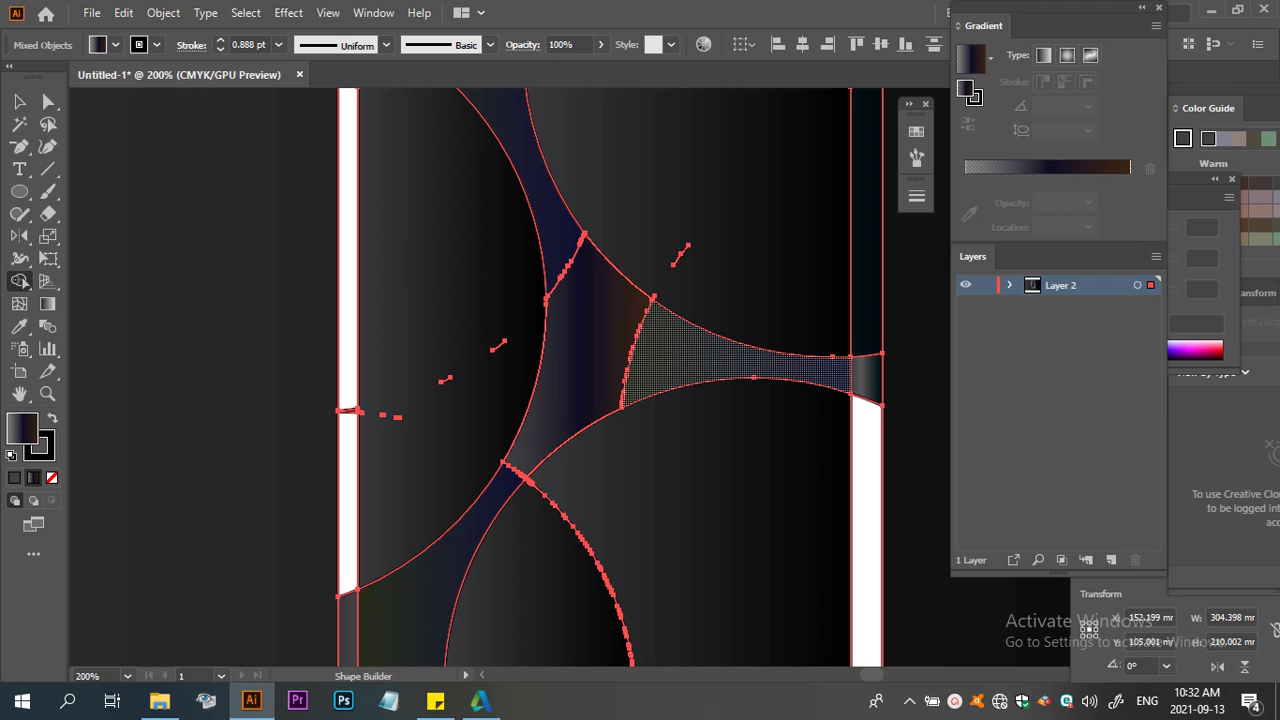
left_click_drag(745, 368, 590, 350)
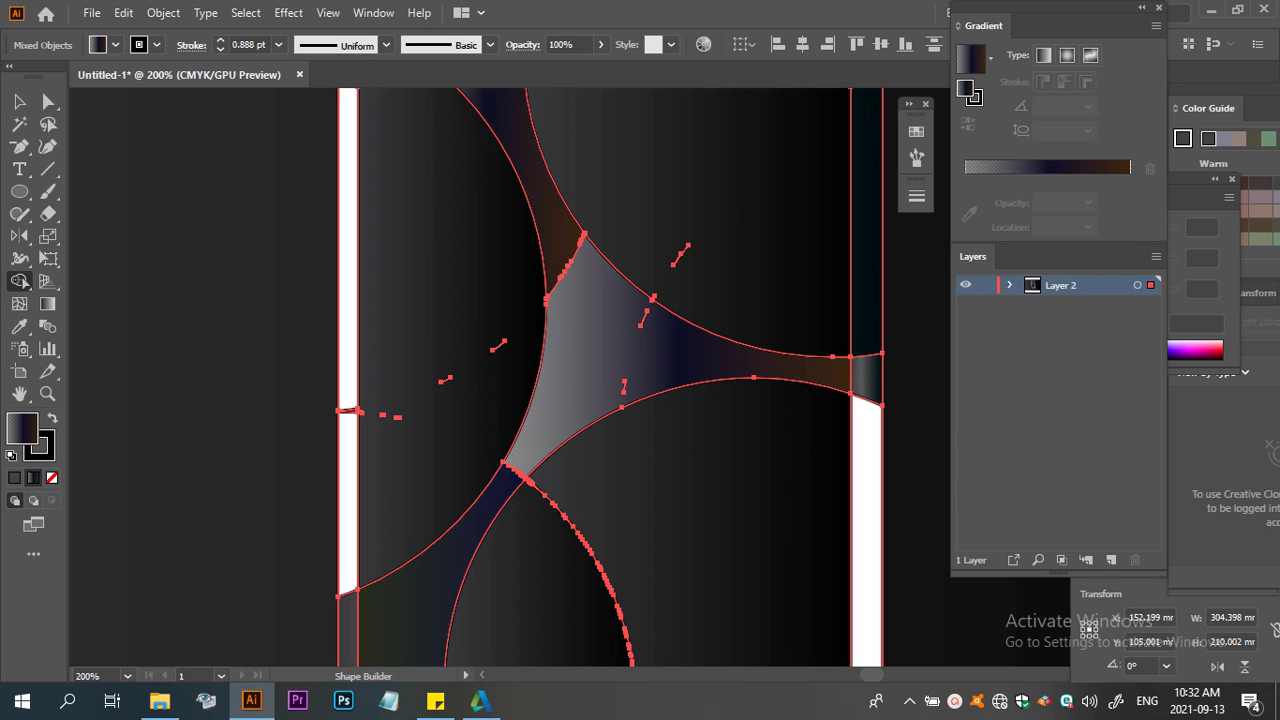
left_click_drag(561, 255, 598, 287)
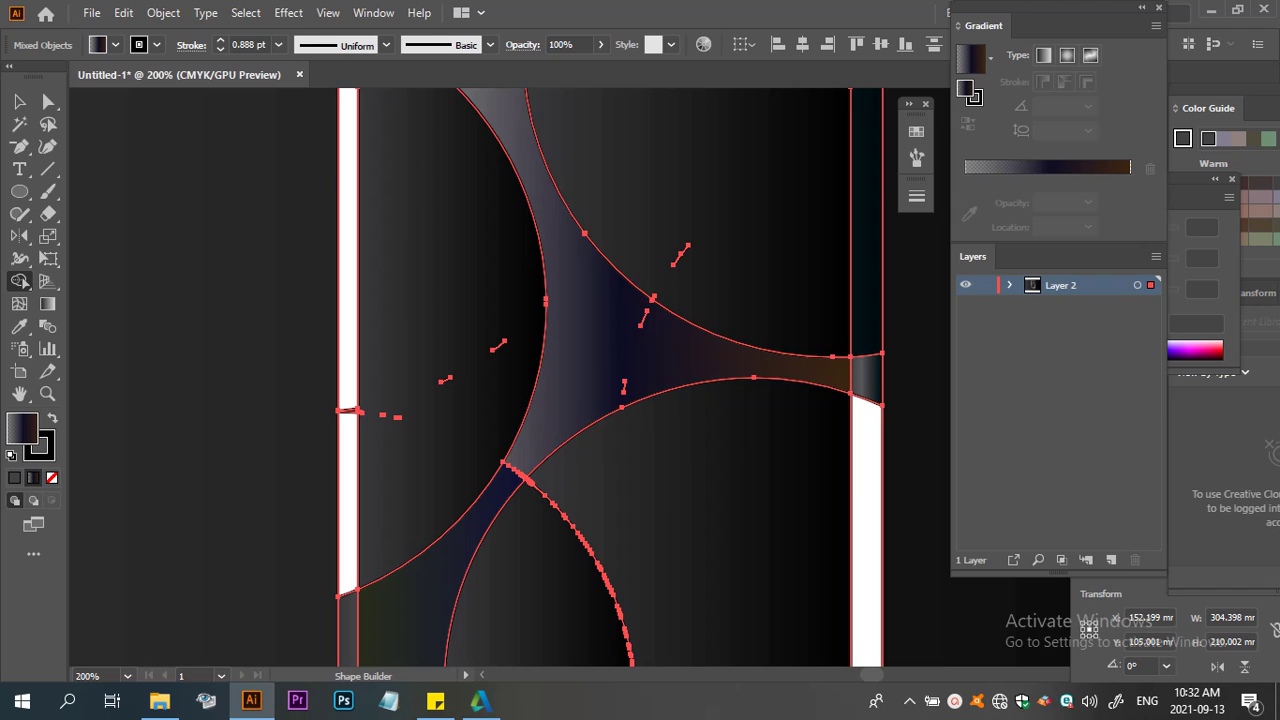
scroll(610, 380, "down", 3)
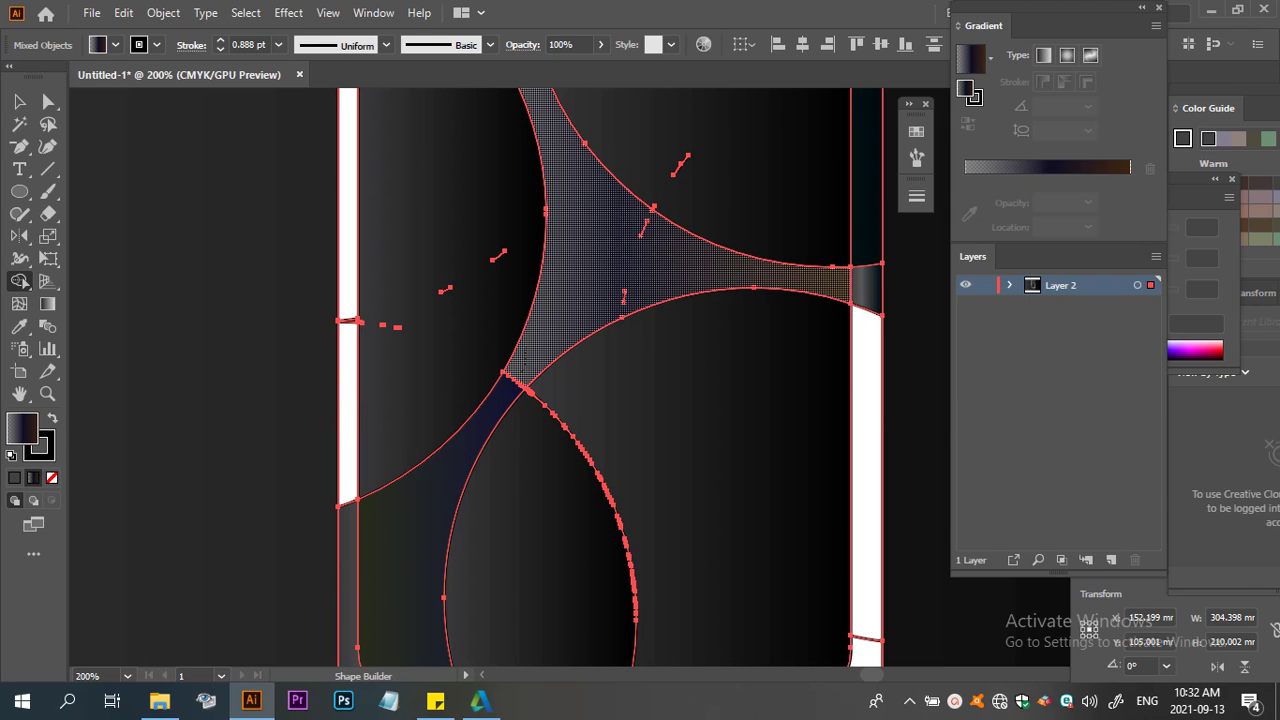
left_click_drag(525, 345, 518, 380)
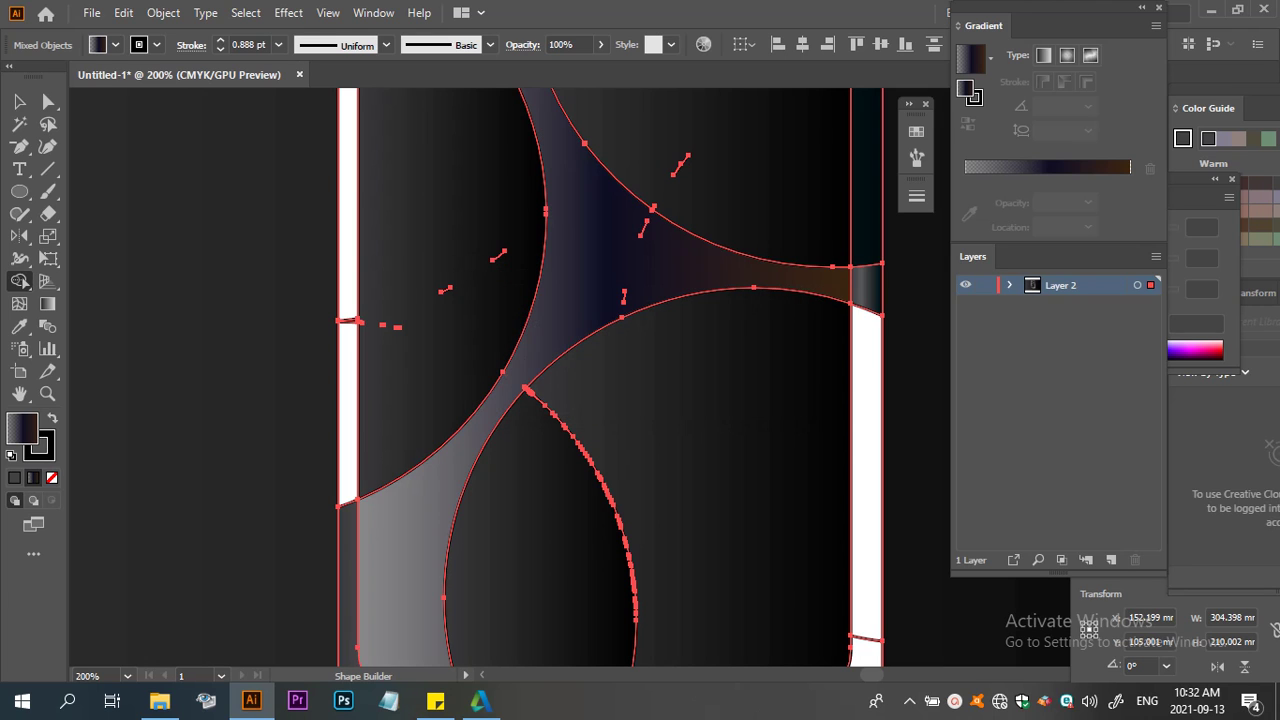
Apply the black gradient to the merged central shape, then deselect it
key("ctrl+0")
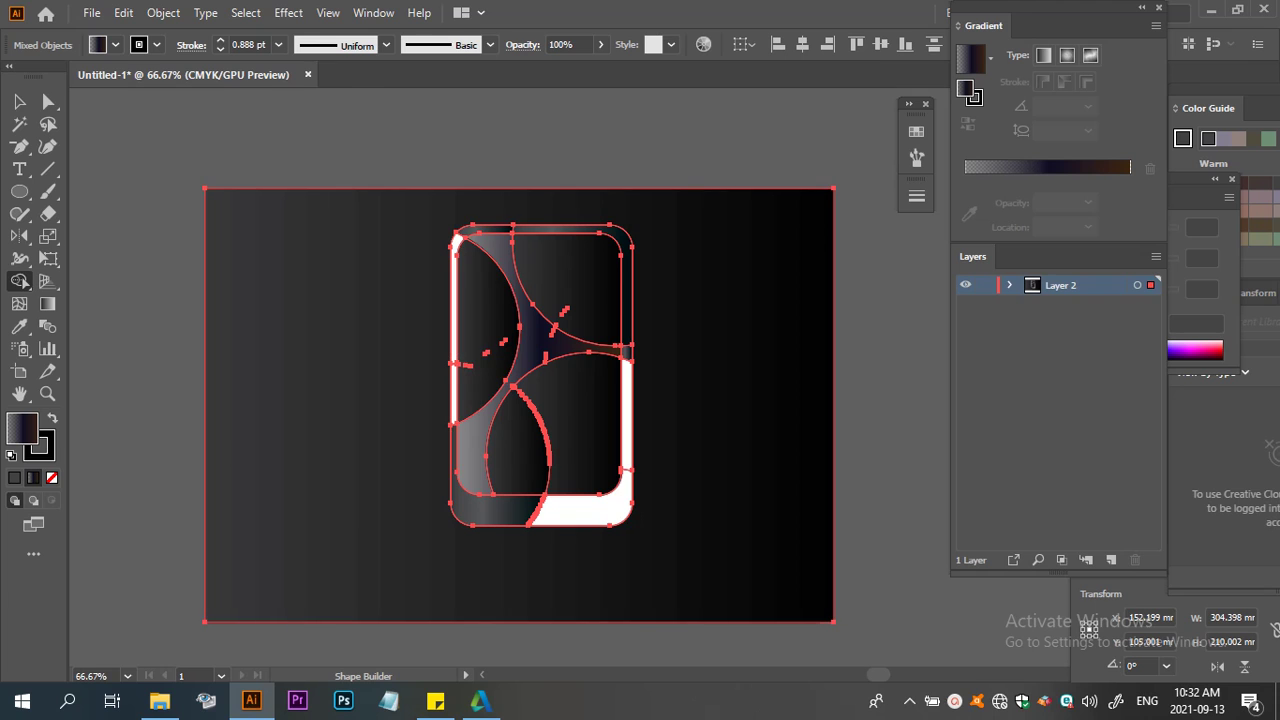
left_click(19, 101)
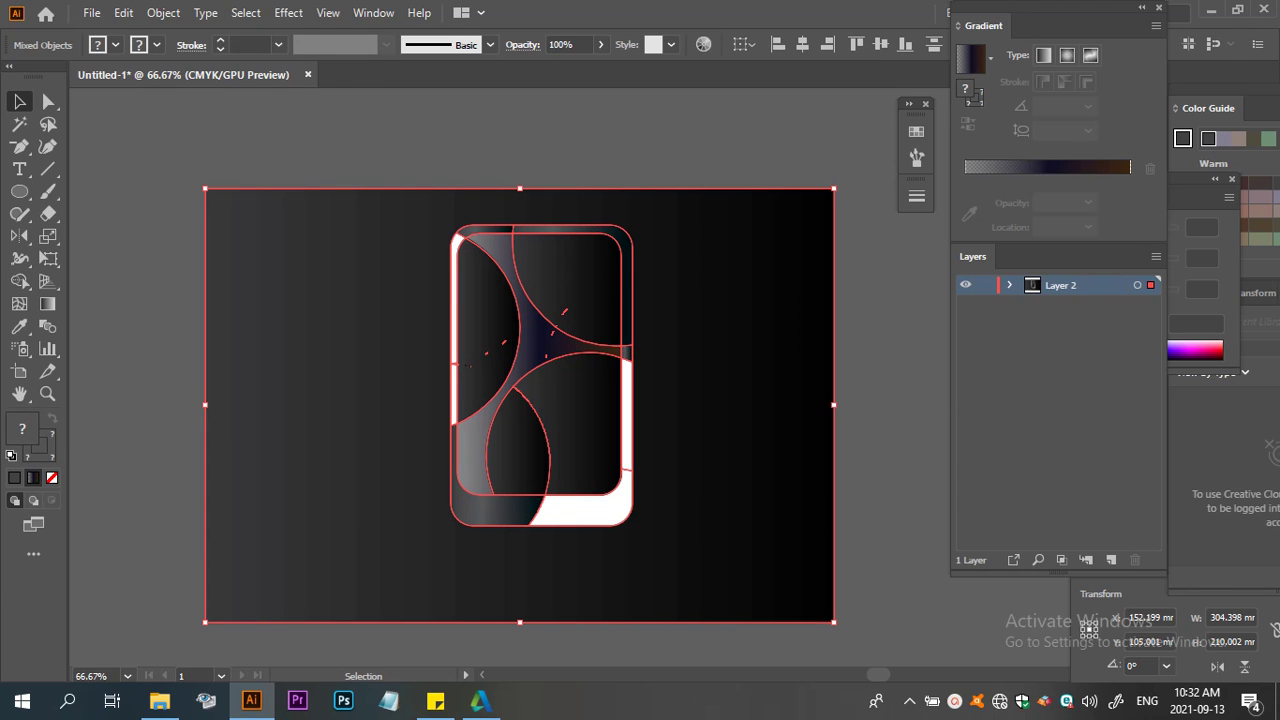
key("ctrl+shift+a")
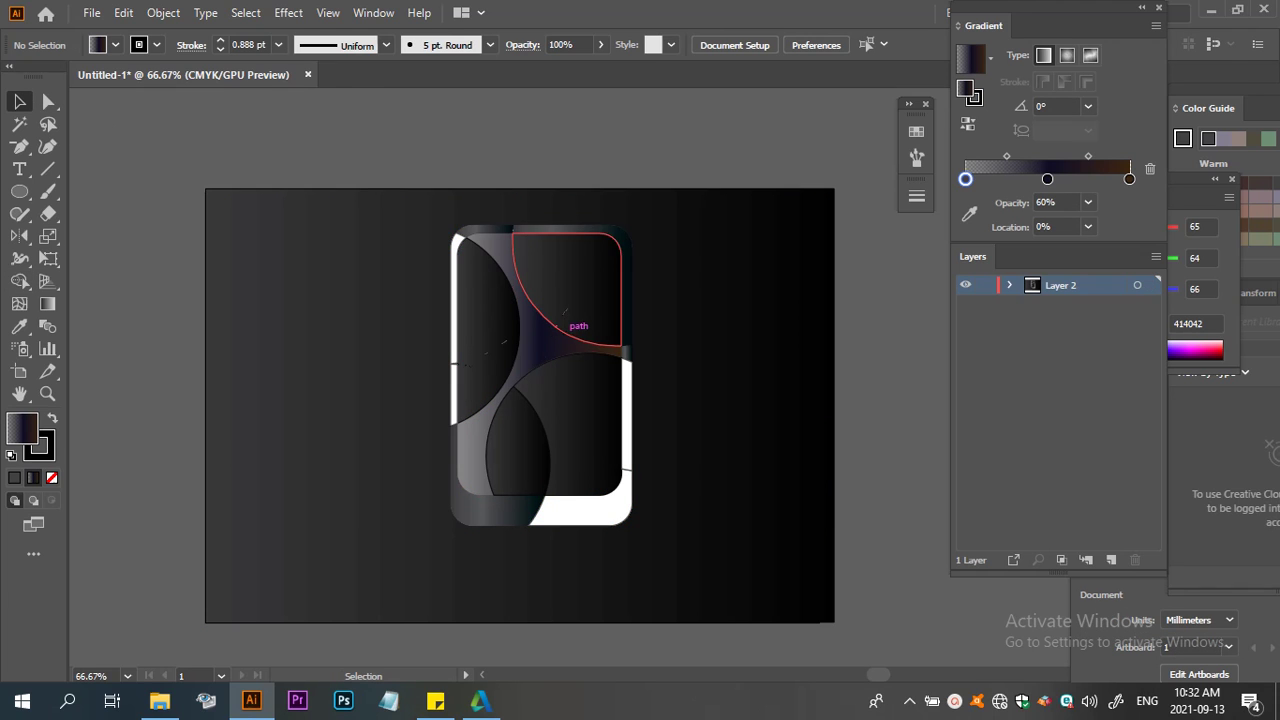
key("ctrl+z")
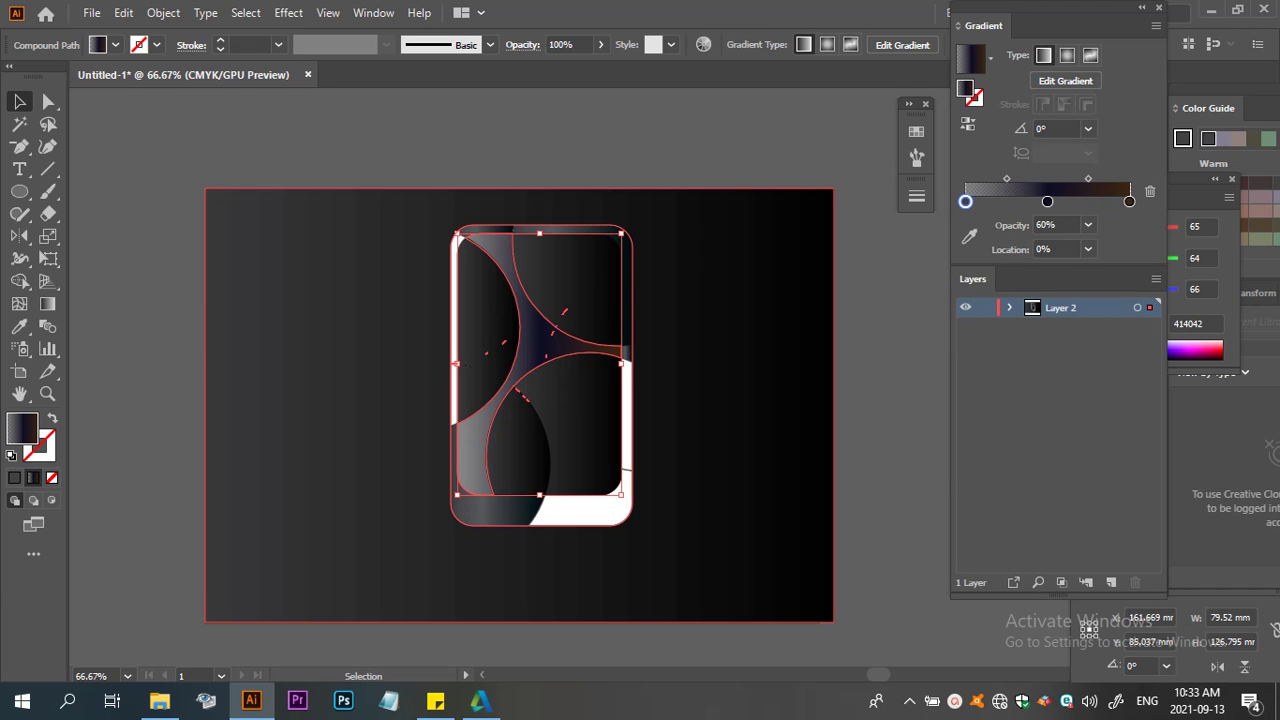
key("i")
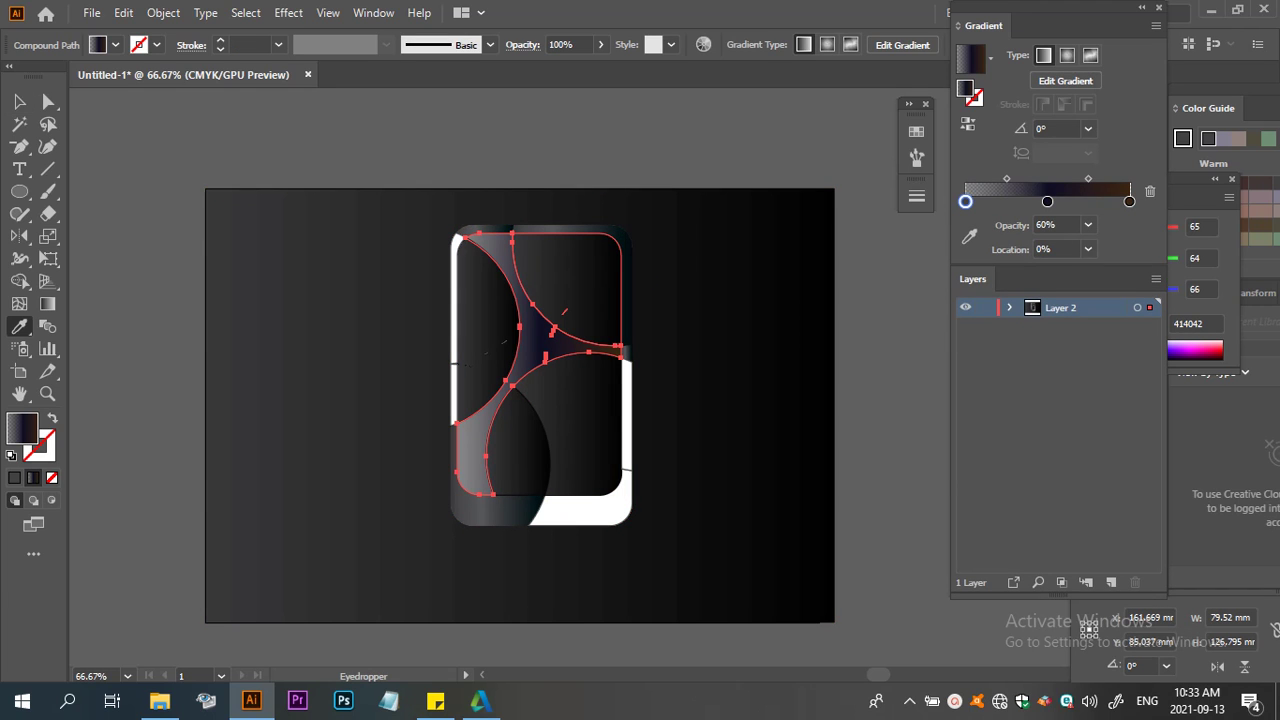
left_click(564, 311)
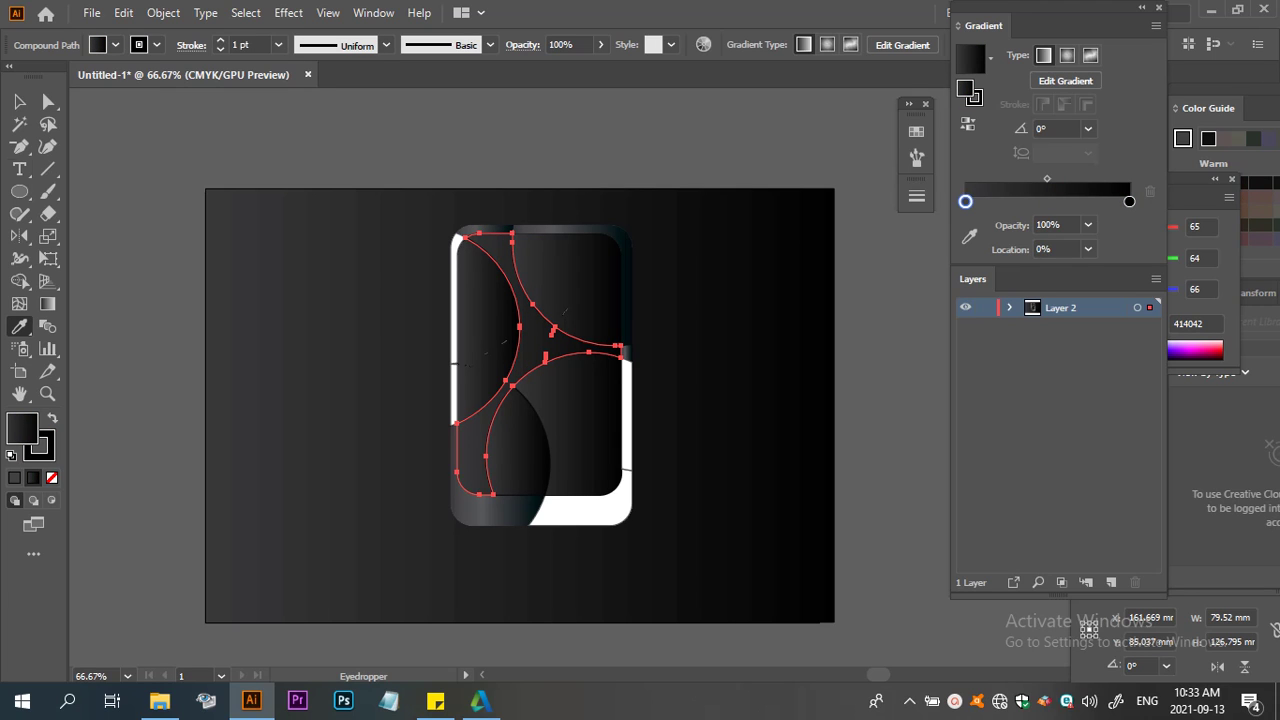
key("v")
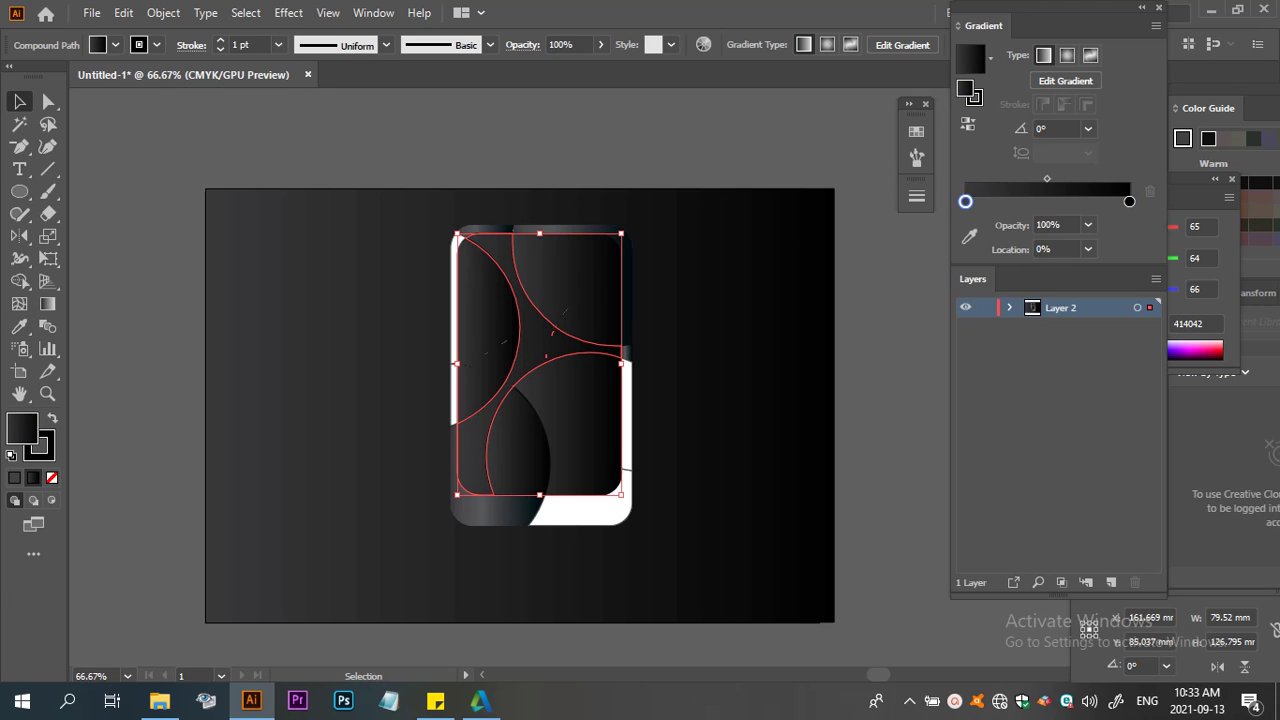
key("ctrl+shift+a")
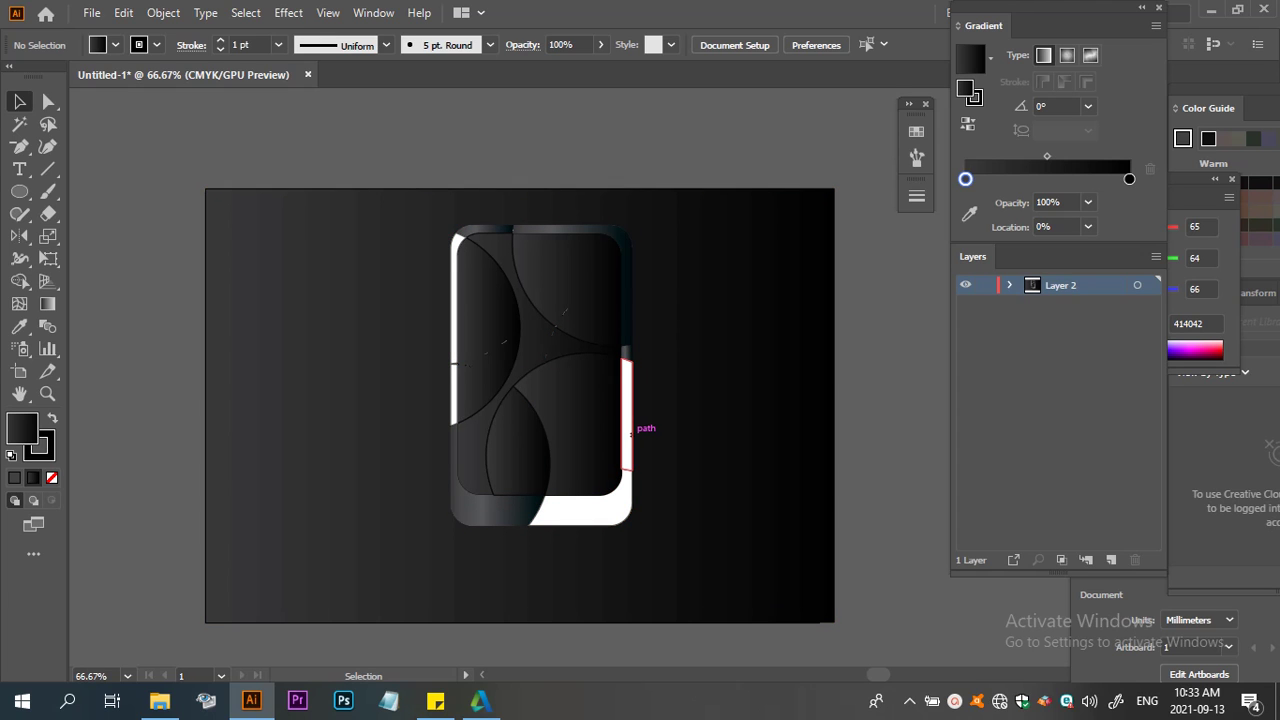
Copy the dark gradient onto the white strip on the right edge
left_click(626, 431)
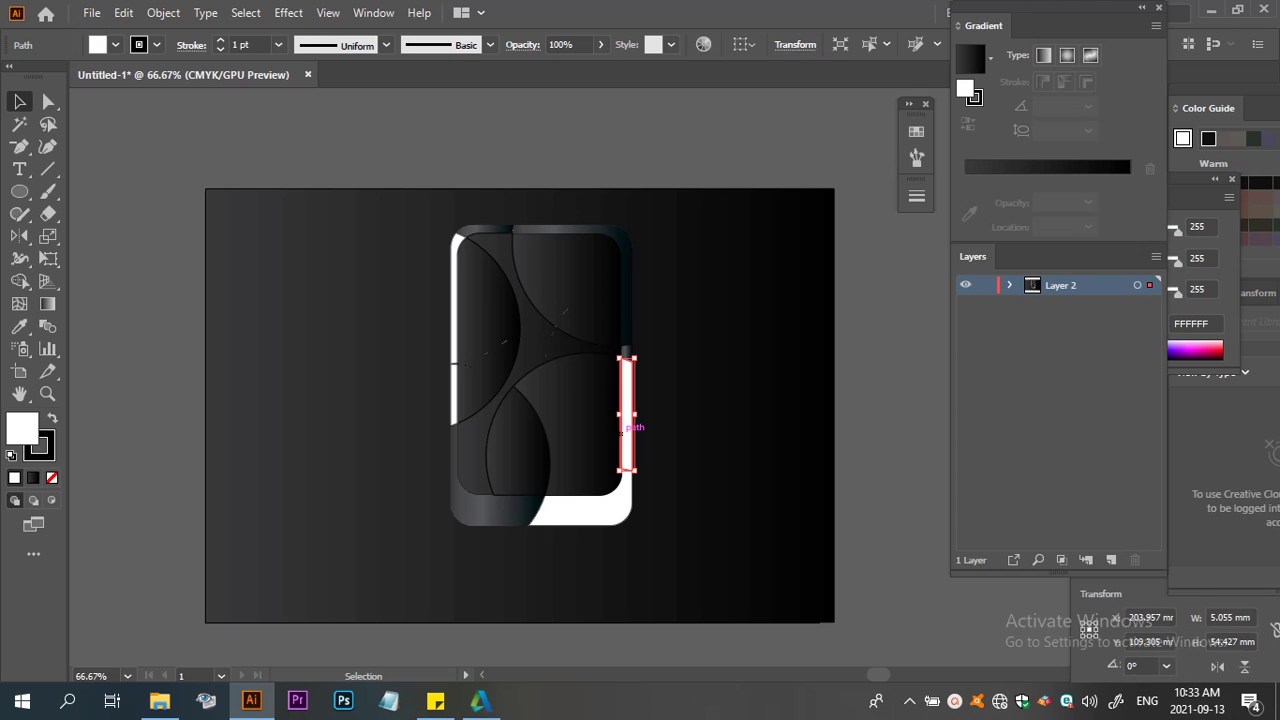
key("i")
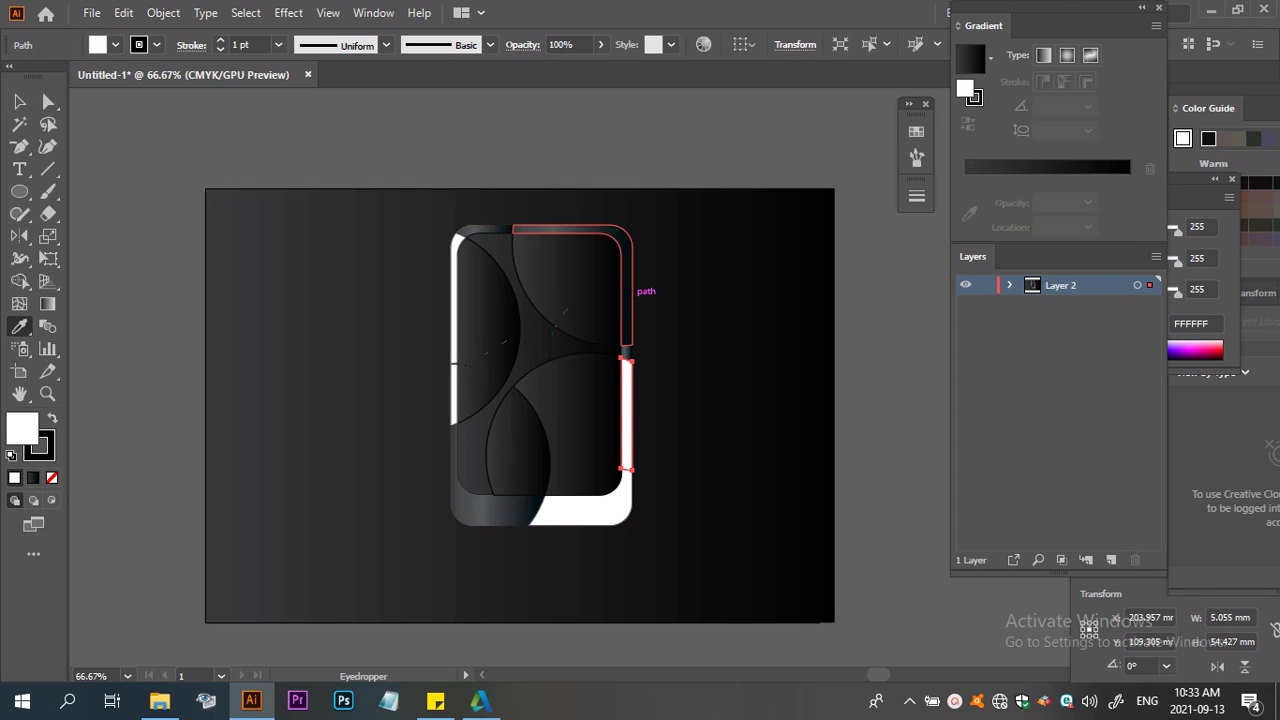
left_click(627, 290)
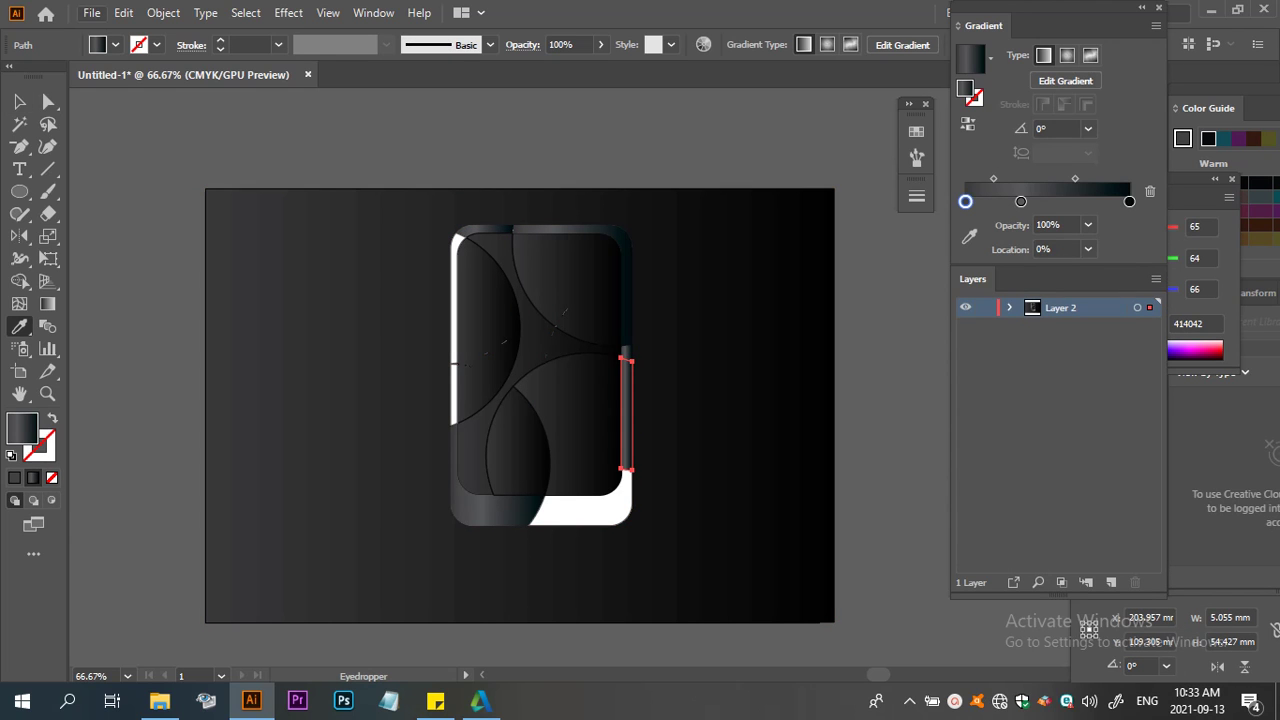
key("v")
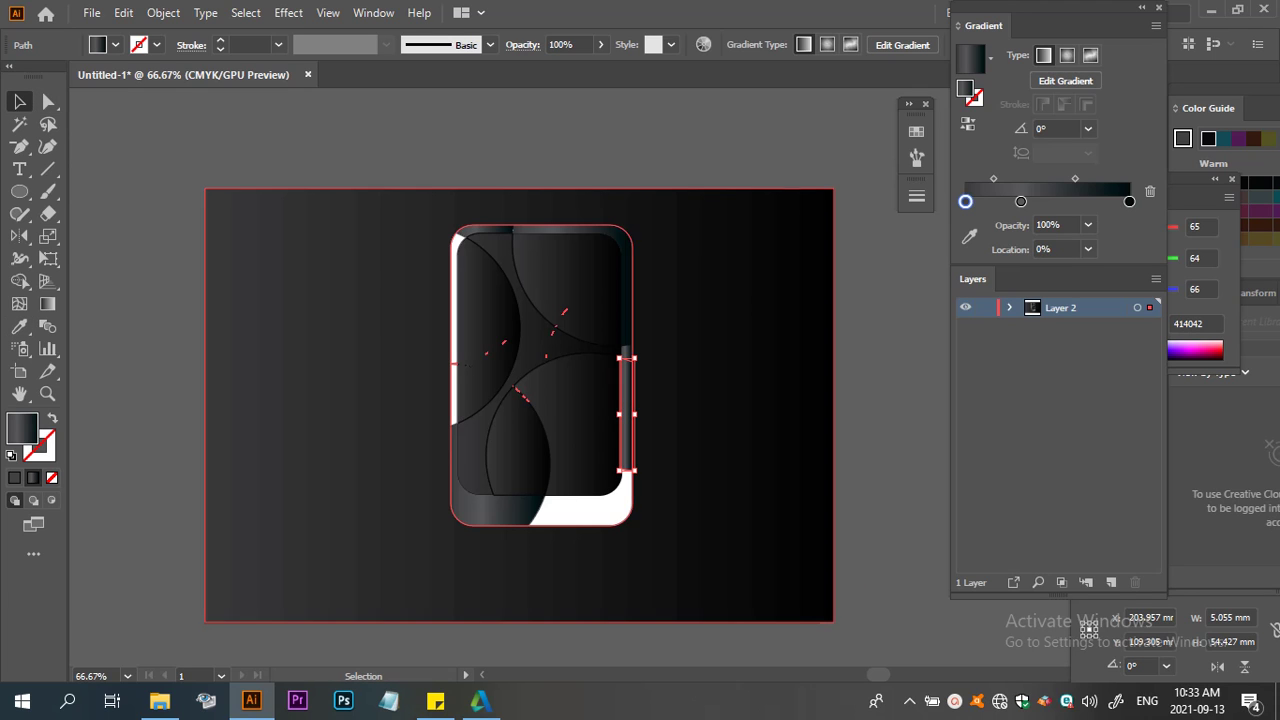
Copy the dark gradient onto the white bottom shape and deselect it
left_click(580, 510)
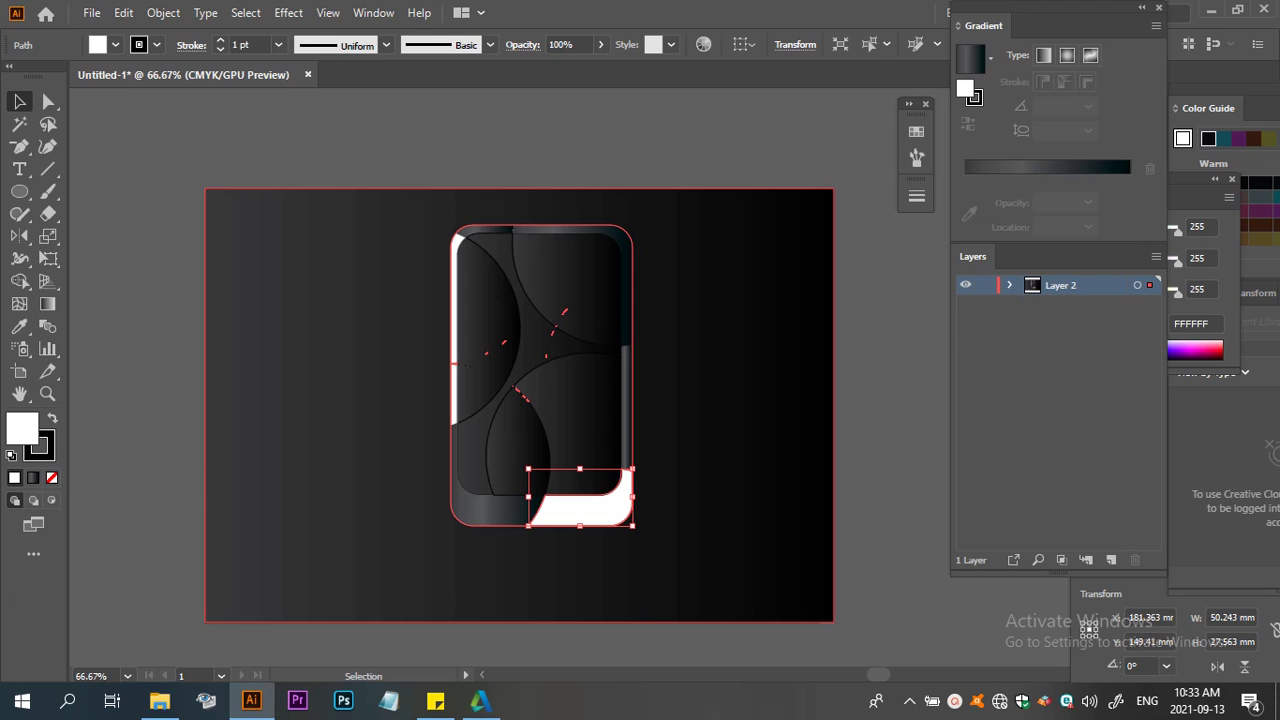
key("i")
left_click(575, 420)
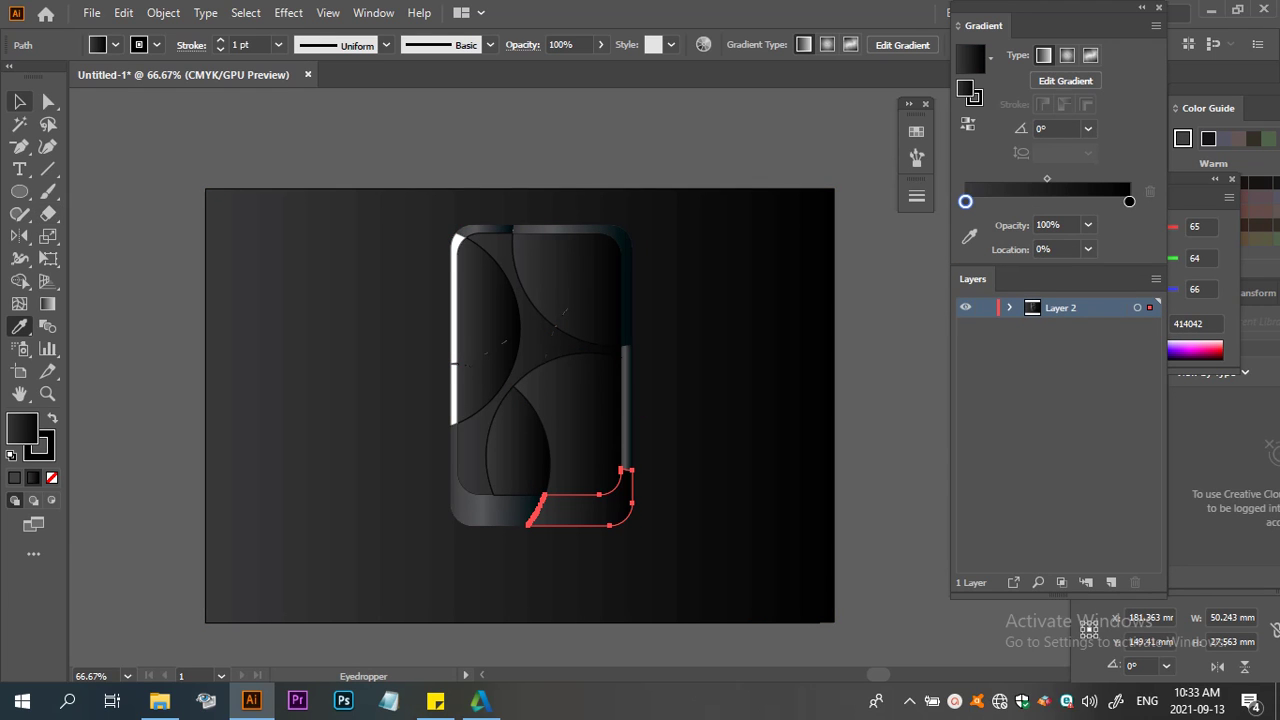
key("v")
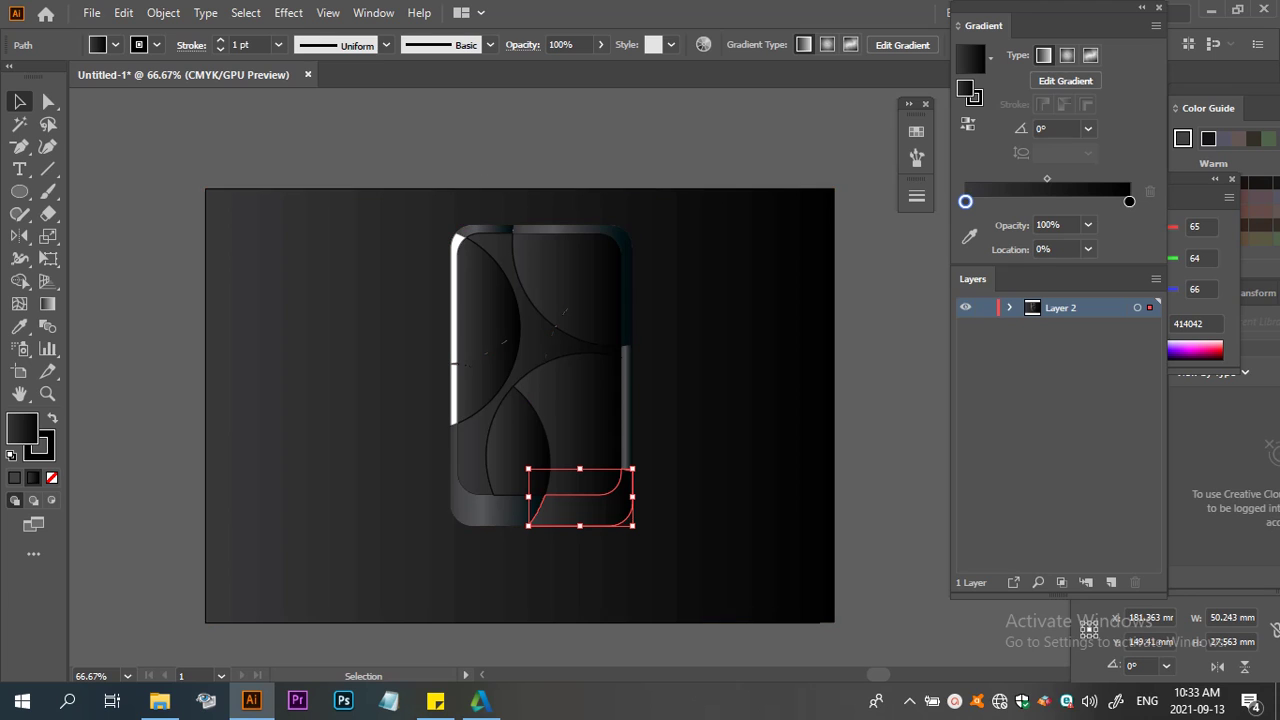
key("ctrl+shift+a")
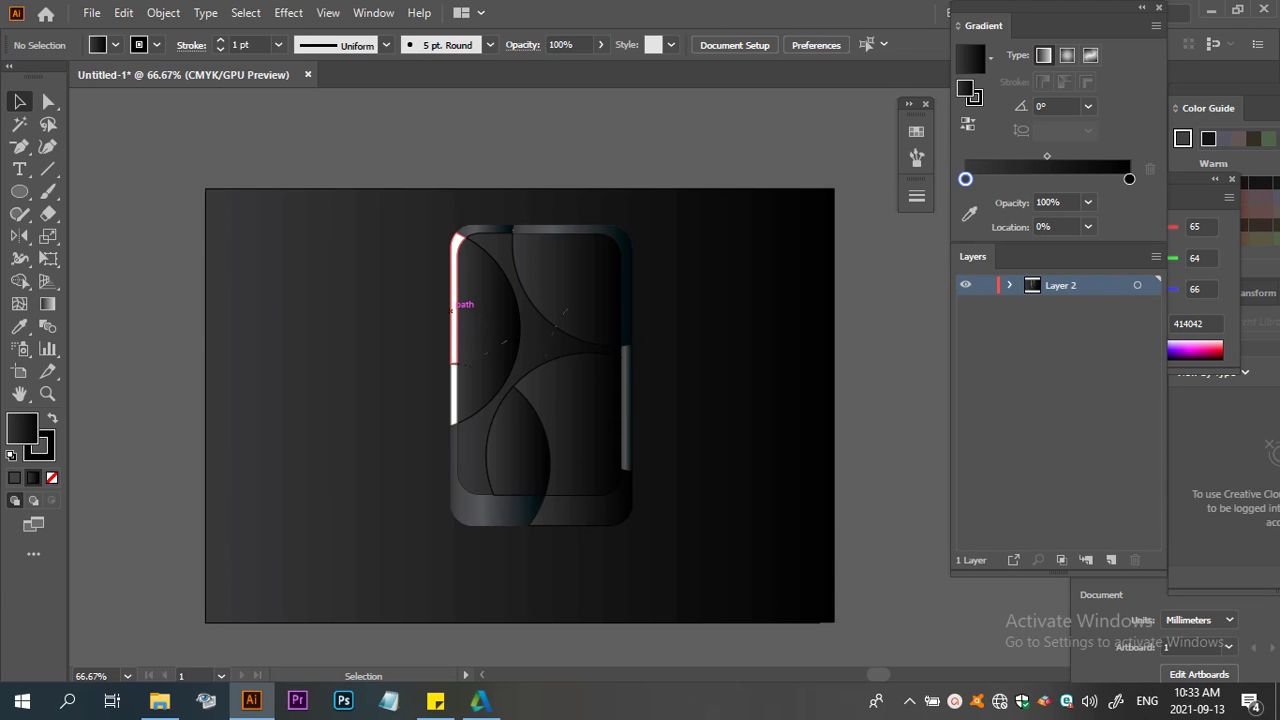
Give the white highlight on the left edge the dark gradient fill
left_click(452, 307)
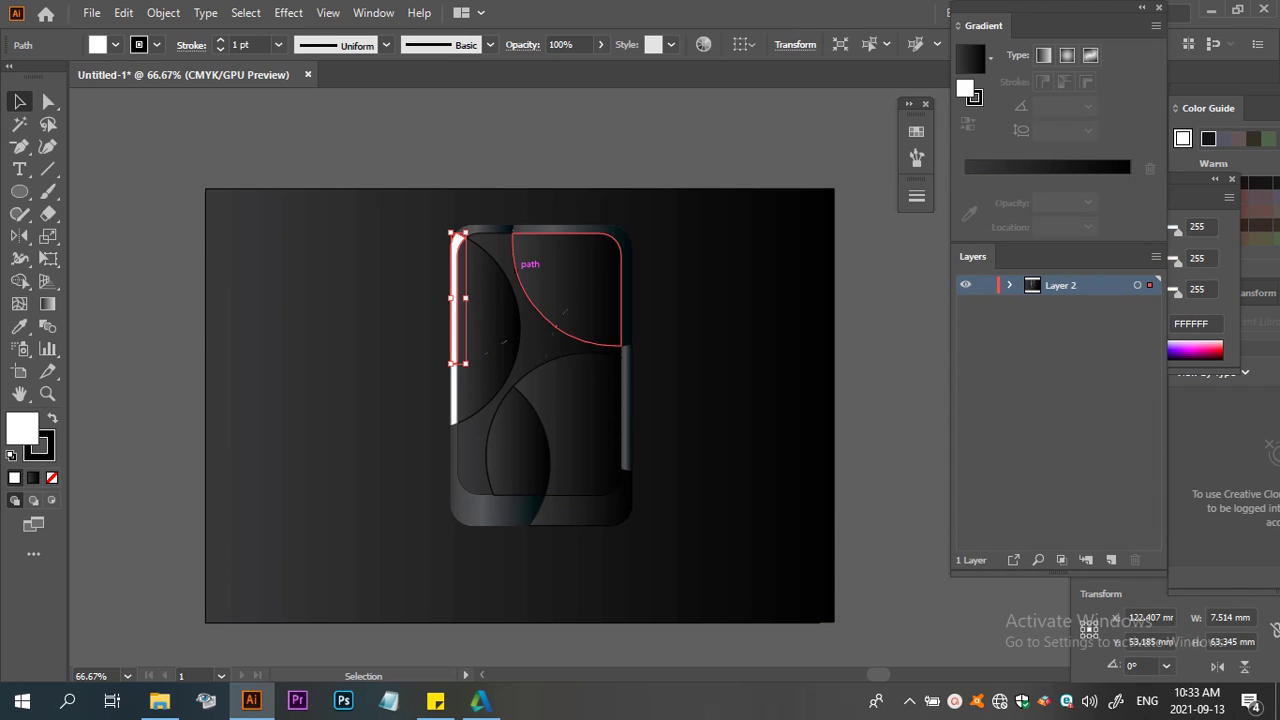
key("i")
left_click(560, 320)
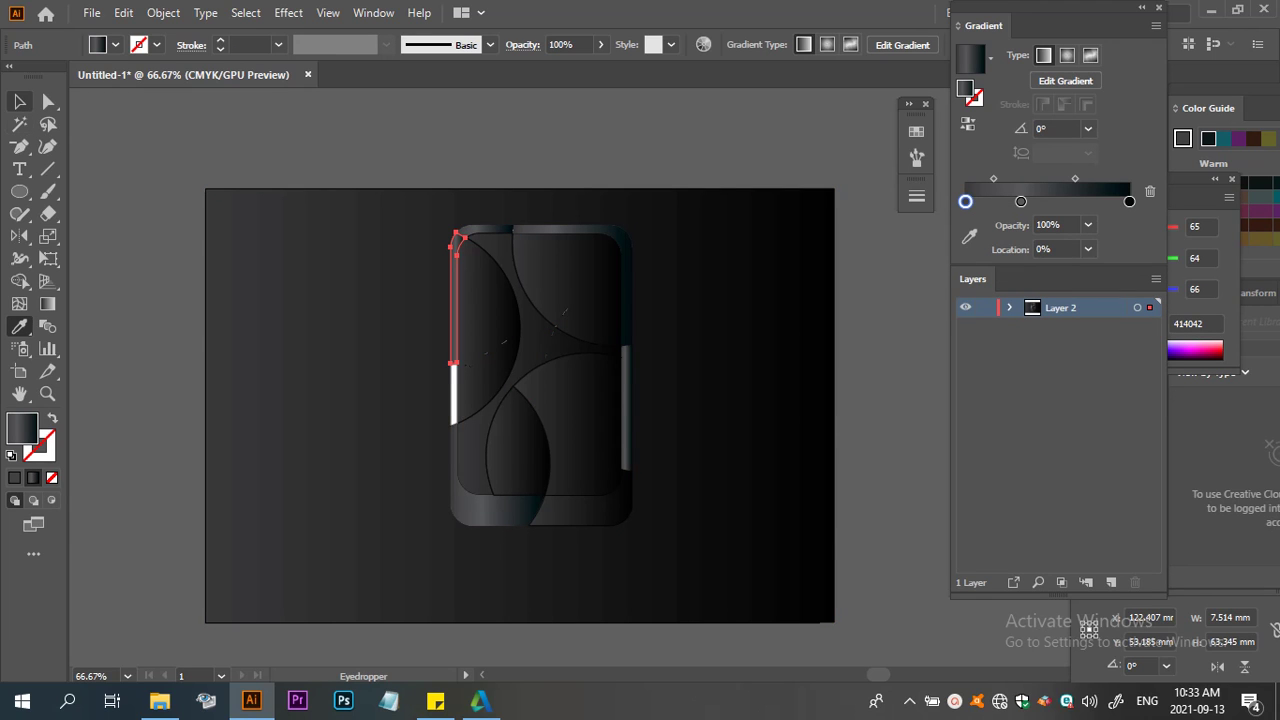
left_click(19, 101)
key("ctrl+shift+a")
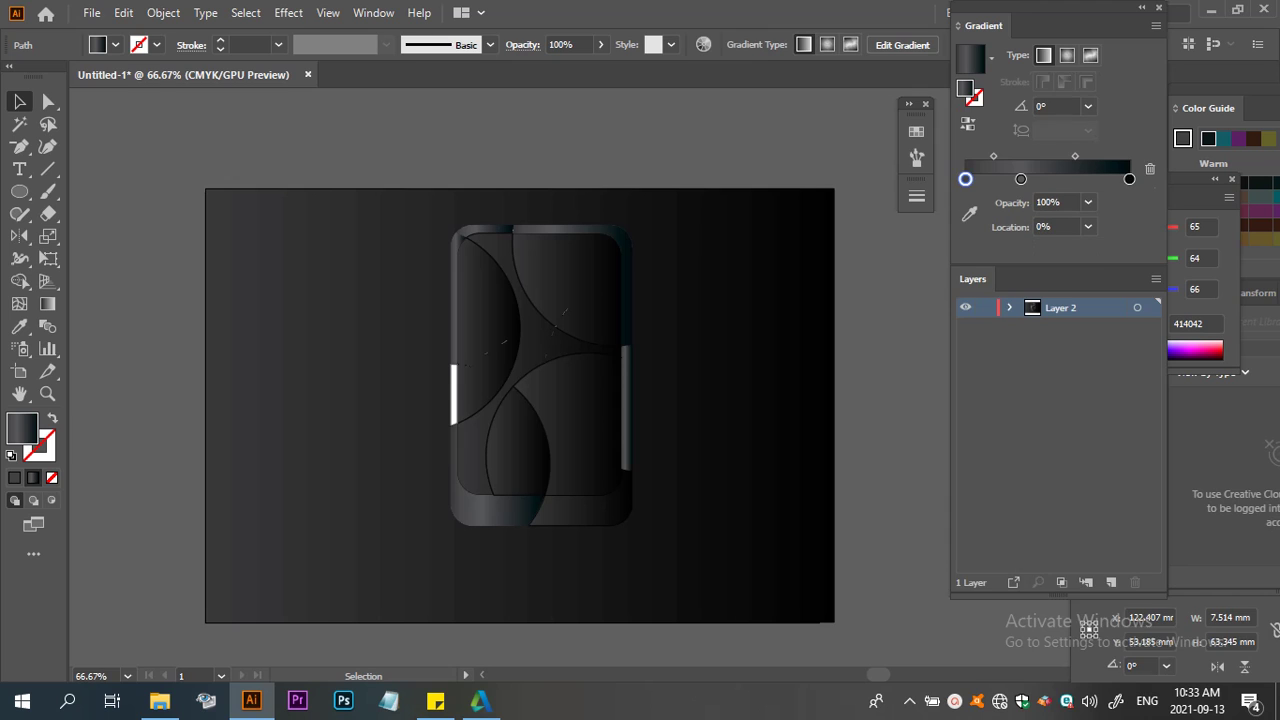
Give the lower white strip on the left edge the dark gradient fill
left_click(455, 392)
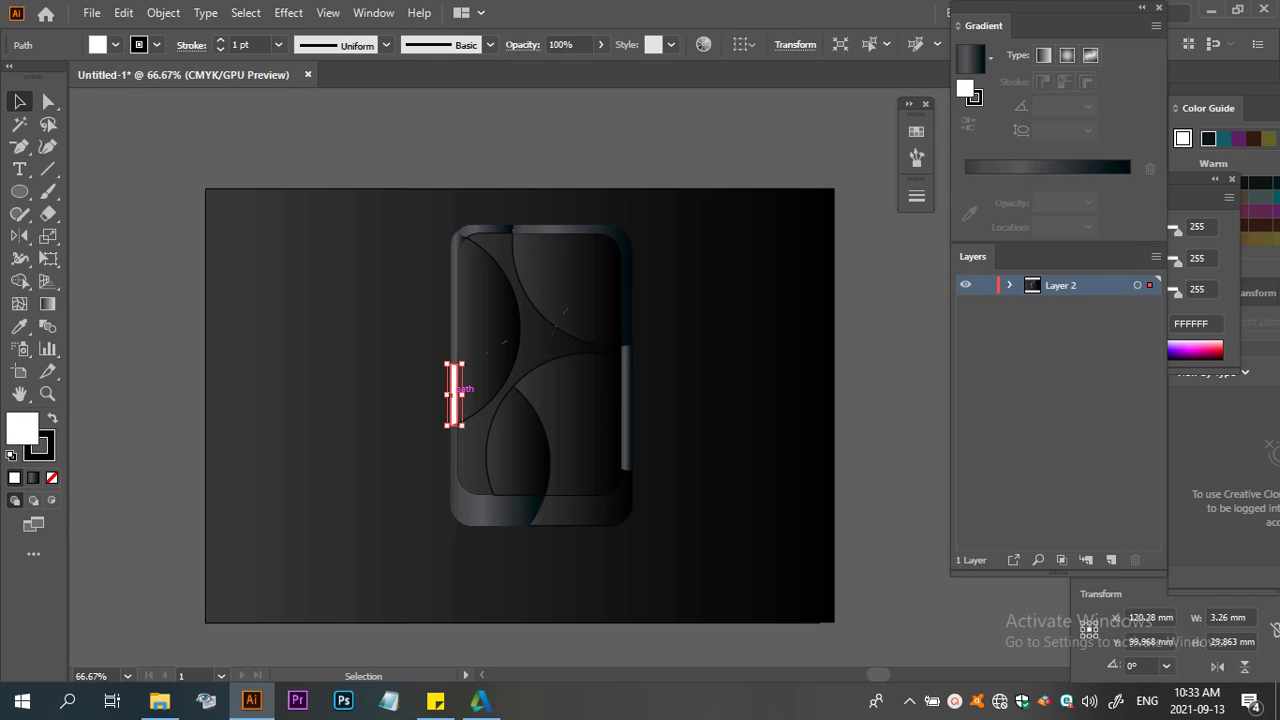
key("i")
left_click(563, 314)
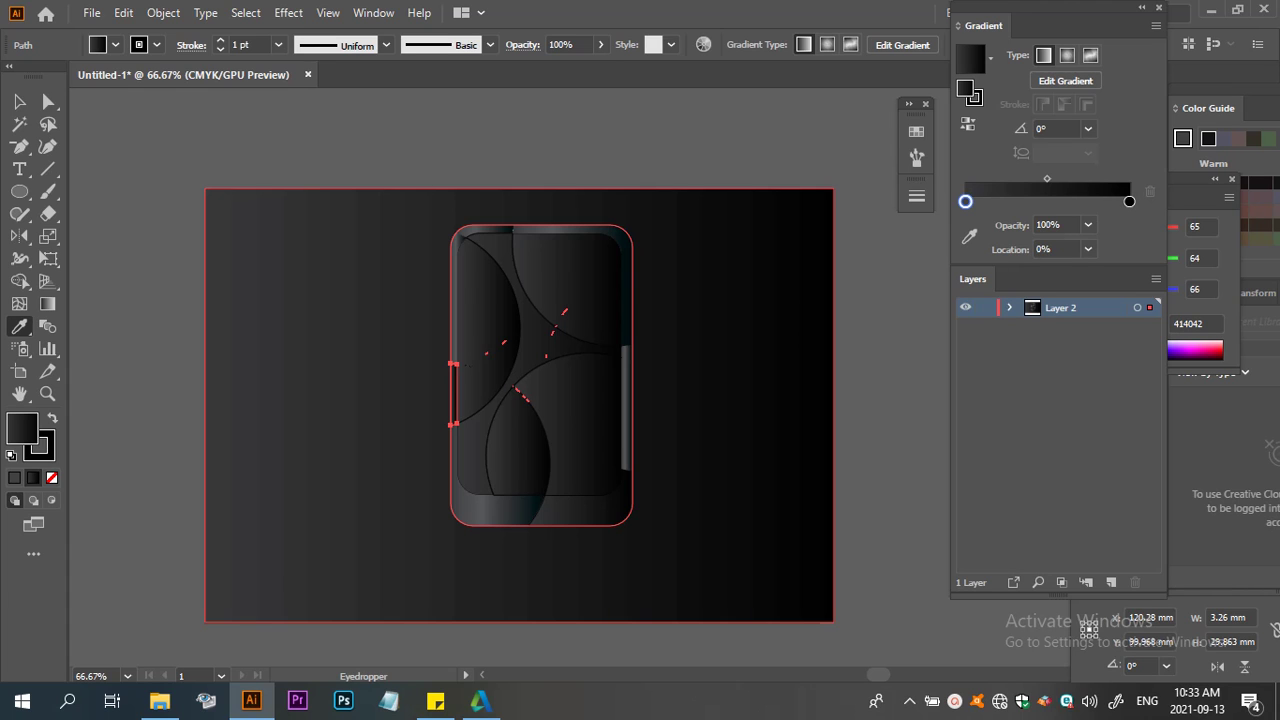
key("t")
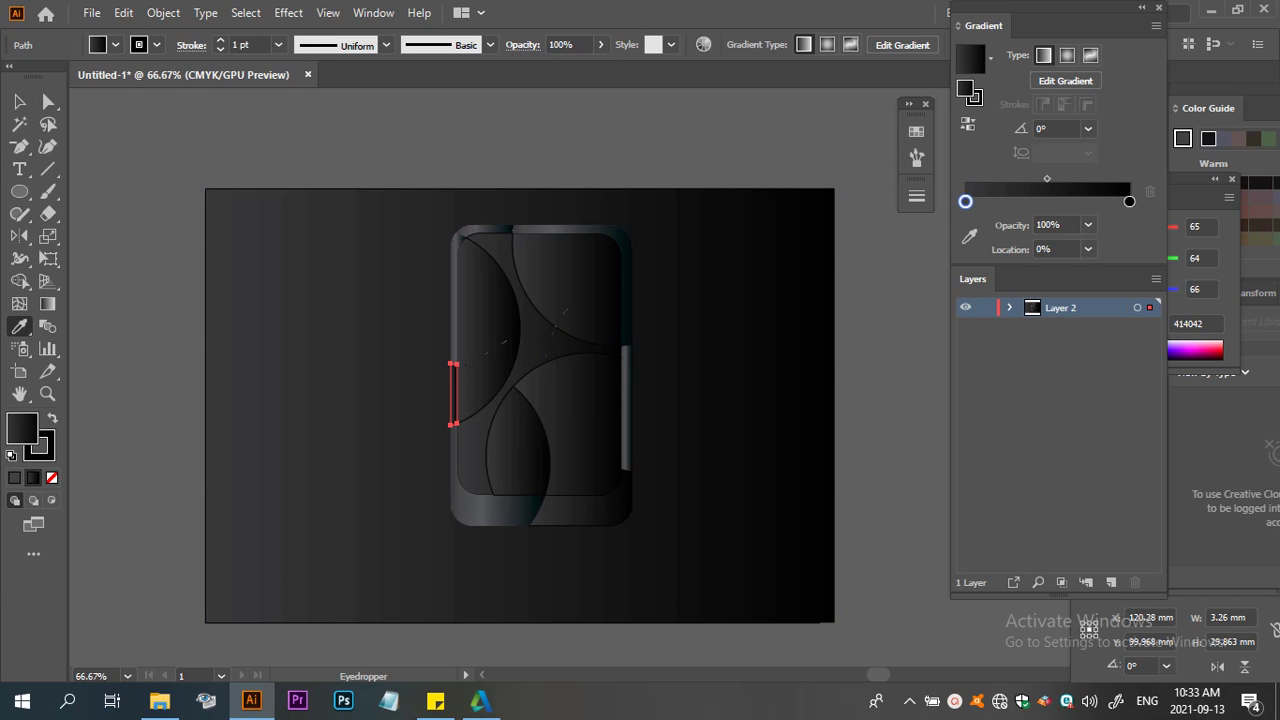
key("v")
key("v")
key("ctrl+shift+a")
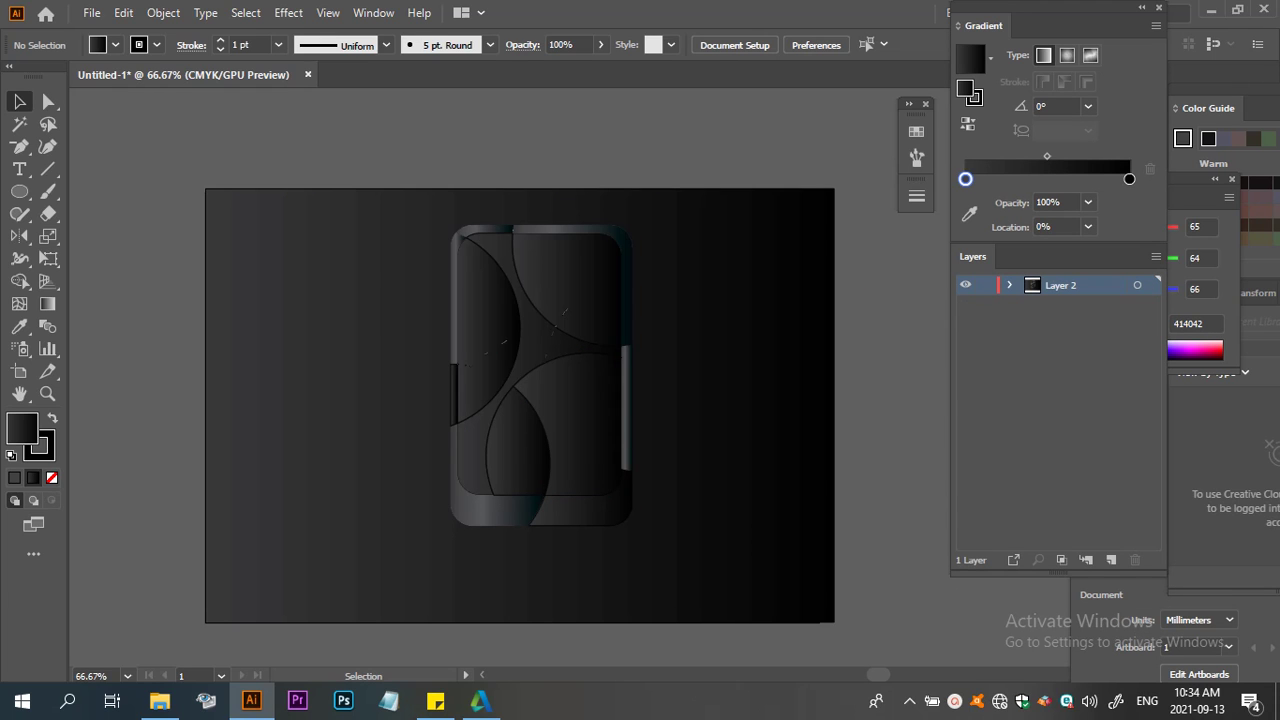
Check all paths with Select All, then select the upper left edge strip
key("ctrl+a")
key("ctrl+shift+a")
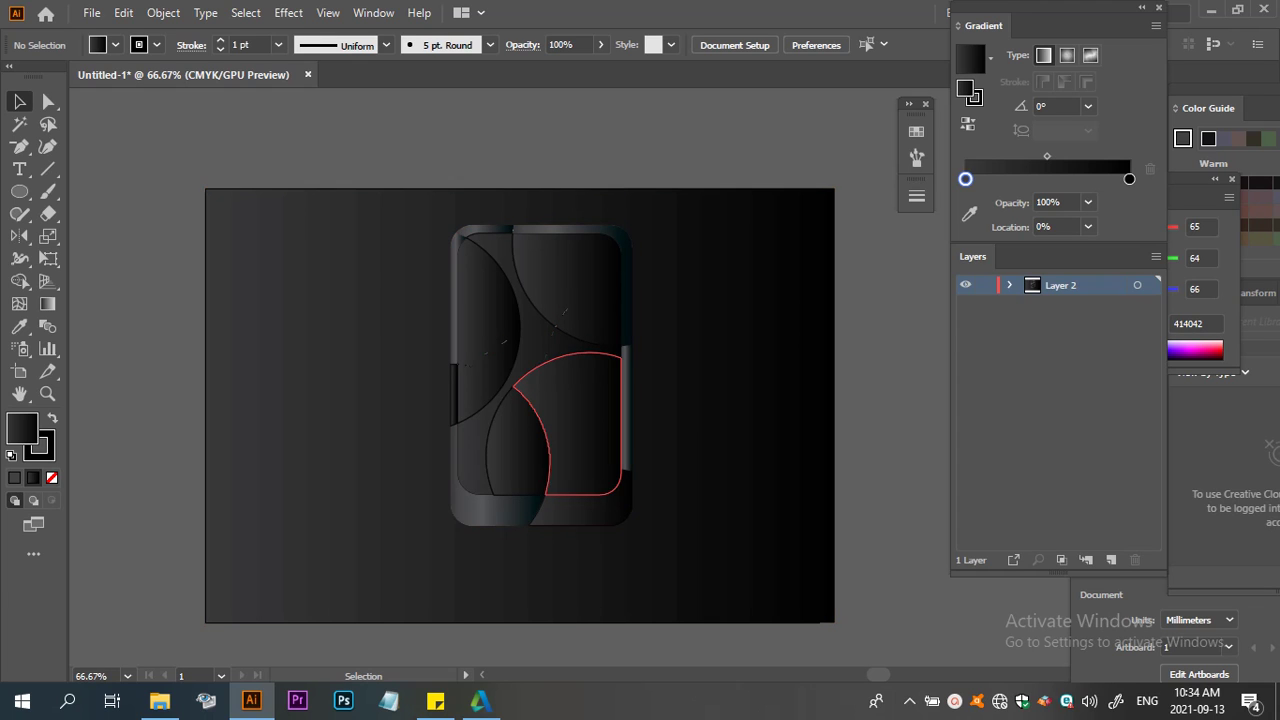
key("ctrl+a")
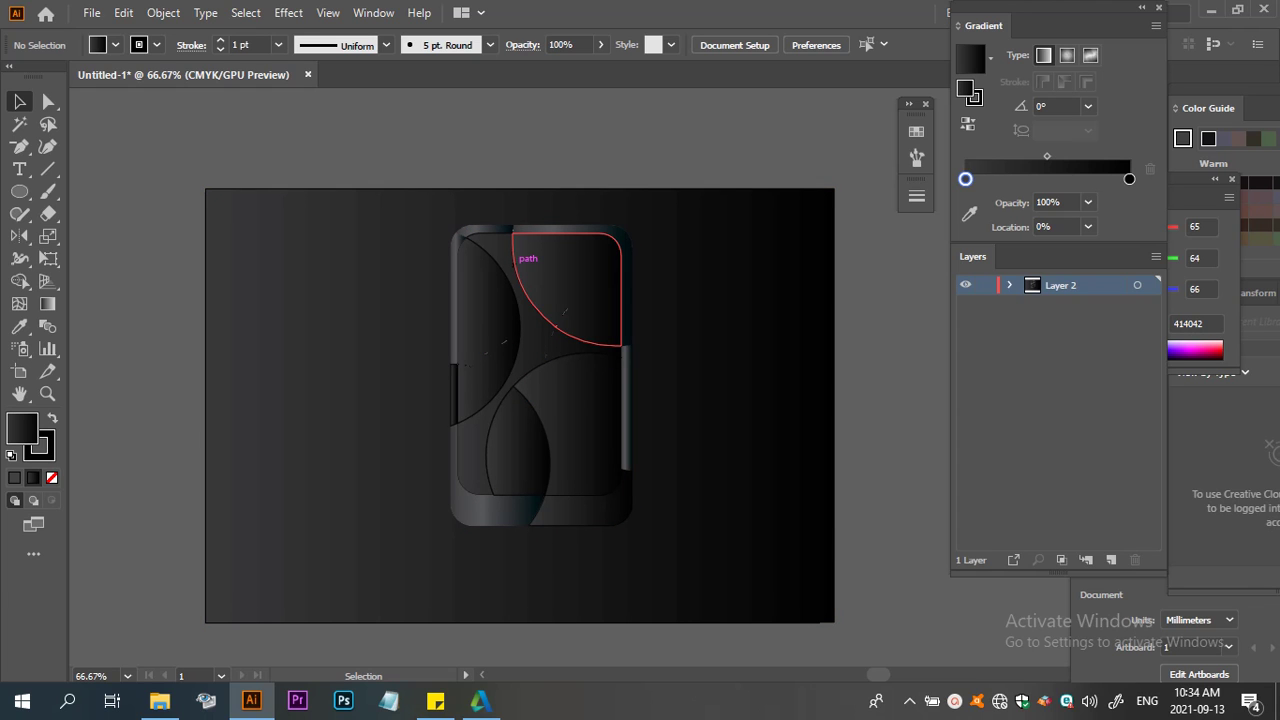
scroll(485, 275, "up", 3)
scroll(640, 380, "down", 1)
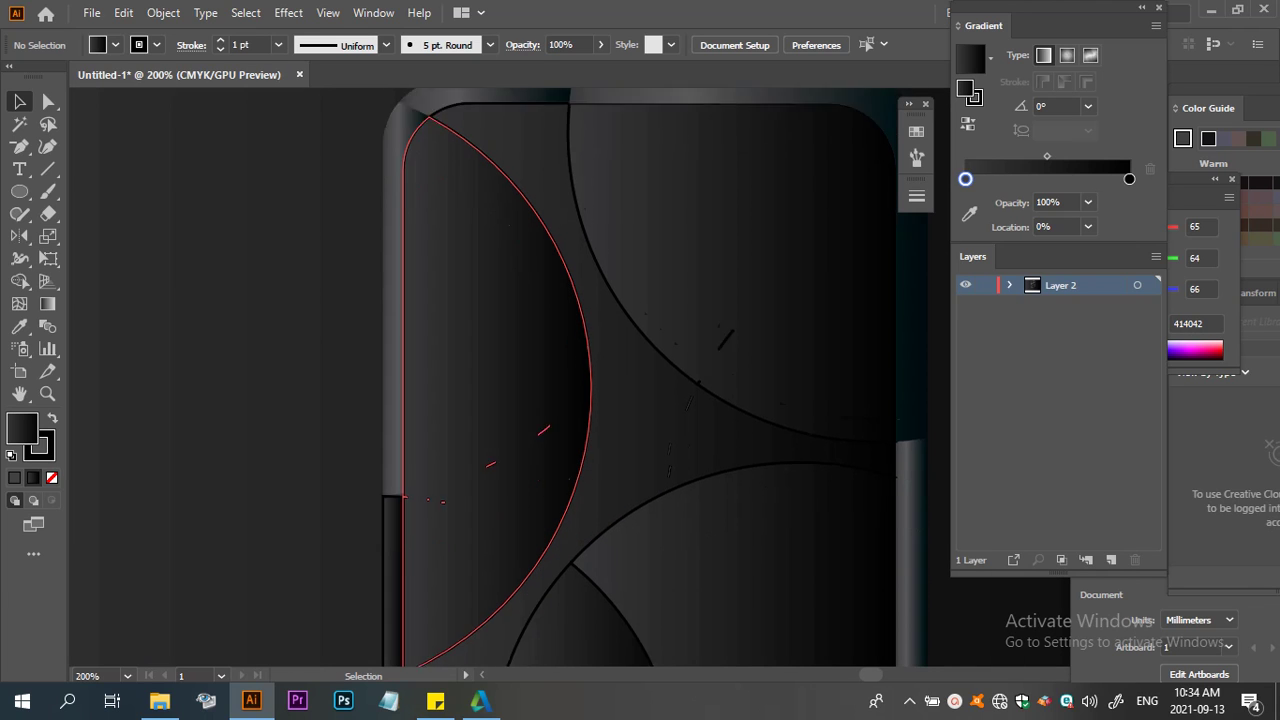
scroll(428, 249, "down", 2)
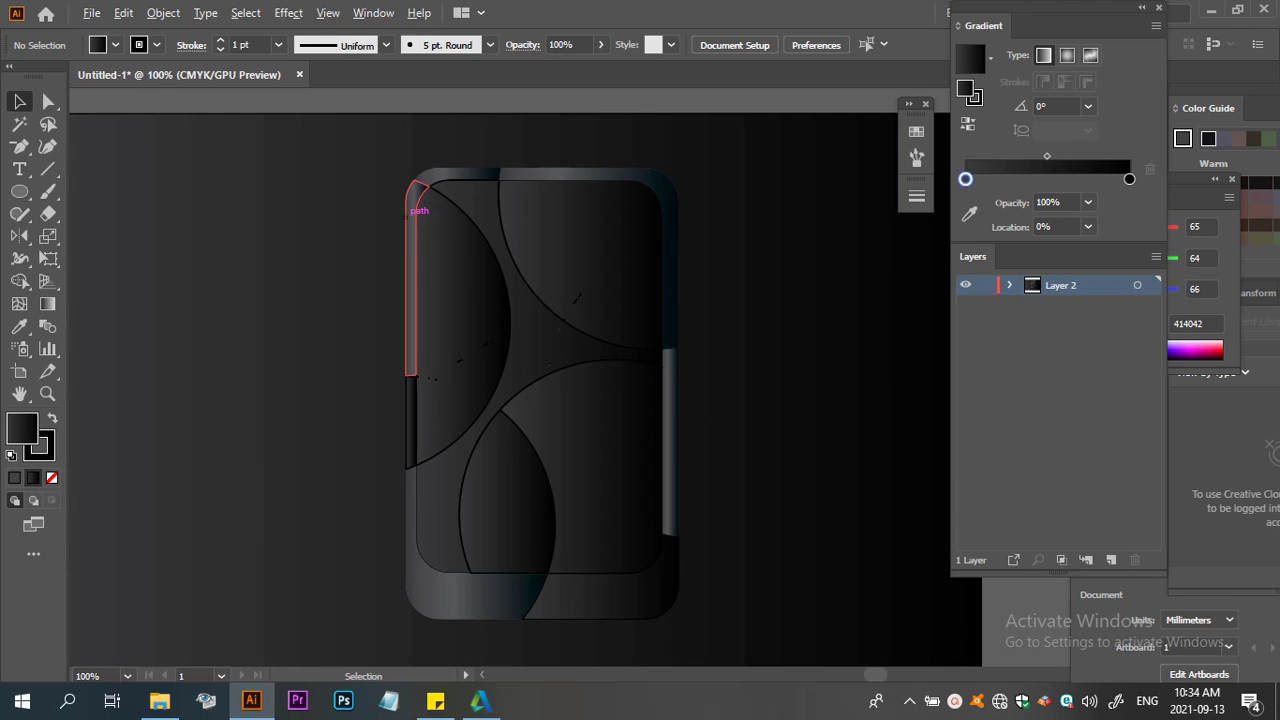
scroll(415, 200, "up", 1)
scroll(418, 470, "down", 3)
scroll(420, 480, "down", 1)
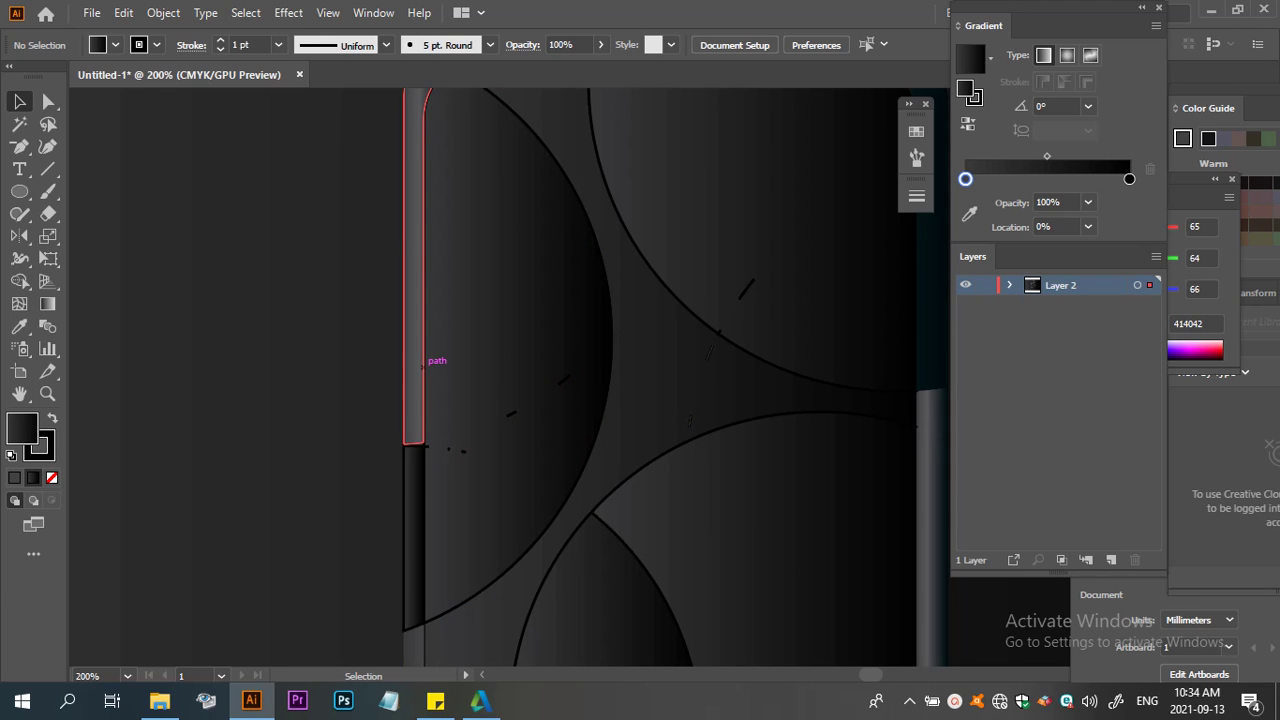
left_click(432, 360)
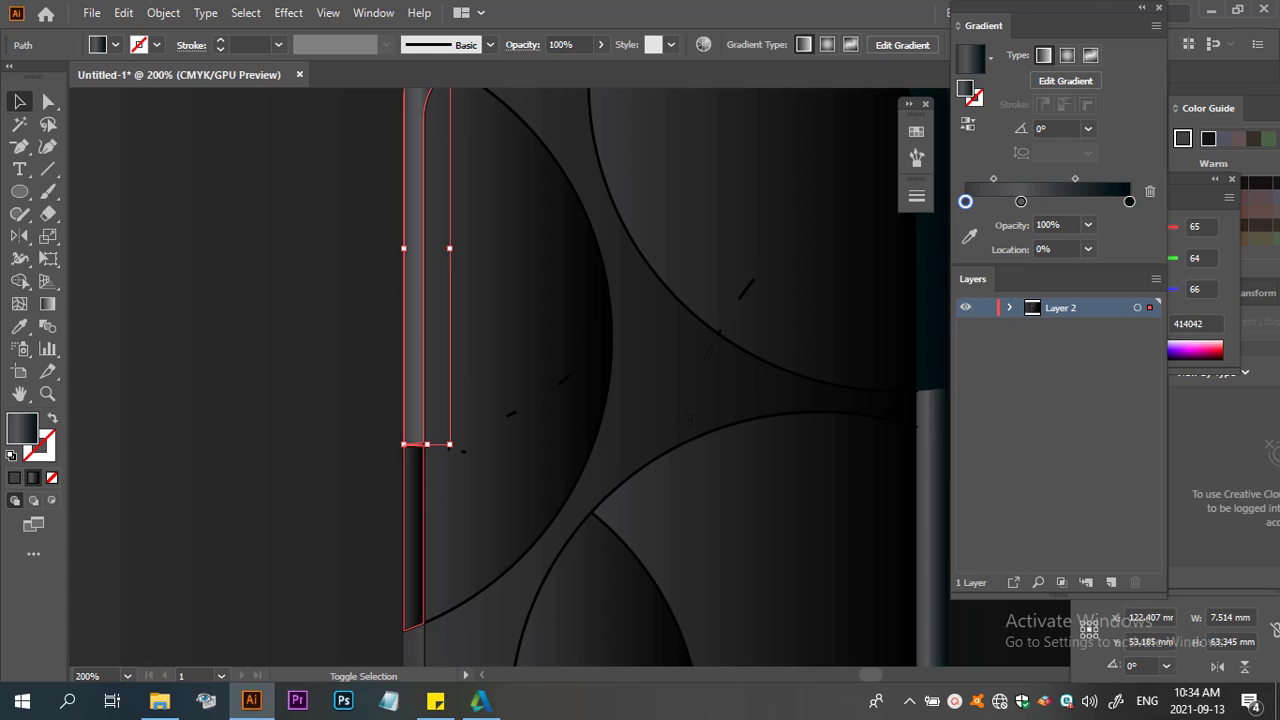
Select both left edge strips and fill their upper and lower bar segments with the gradient
left_click(438, 502, "shift")
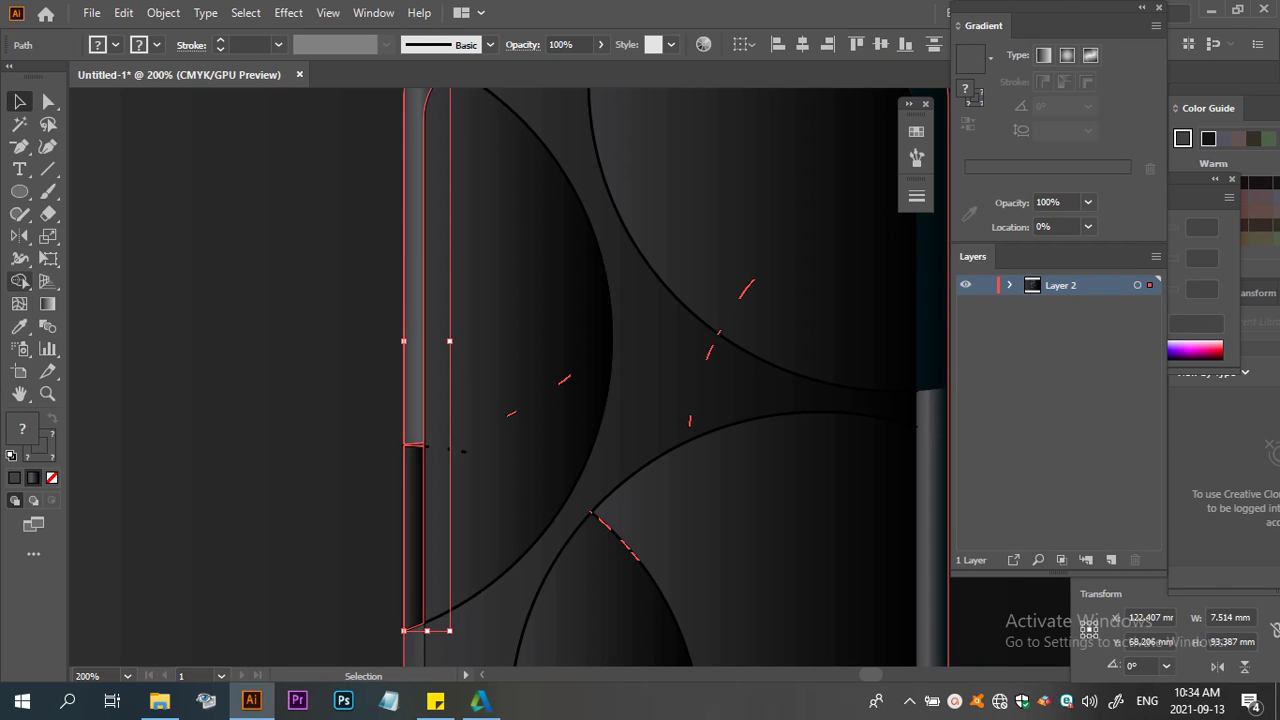
double_click(20, 281)
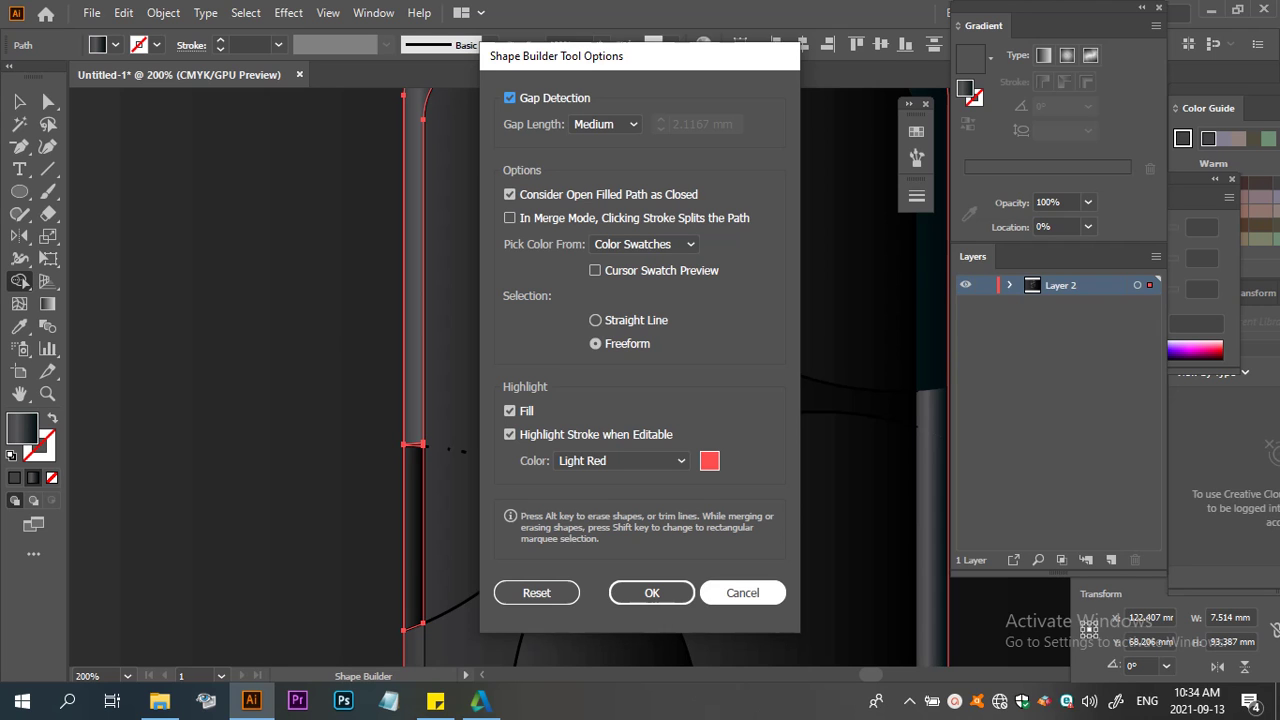
key("Return")
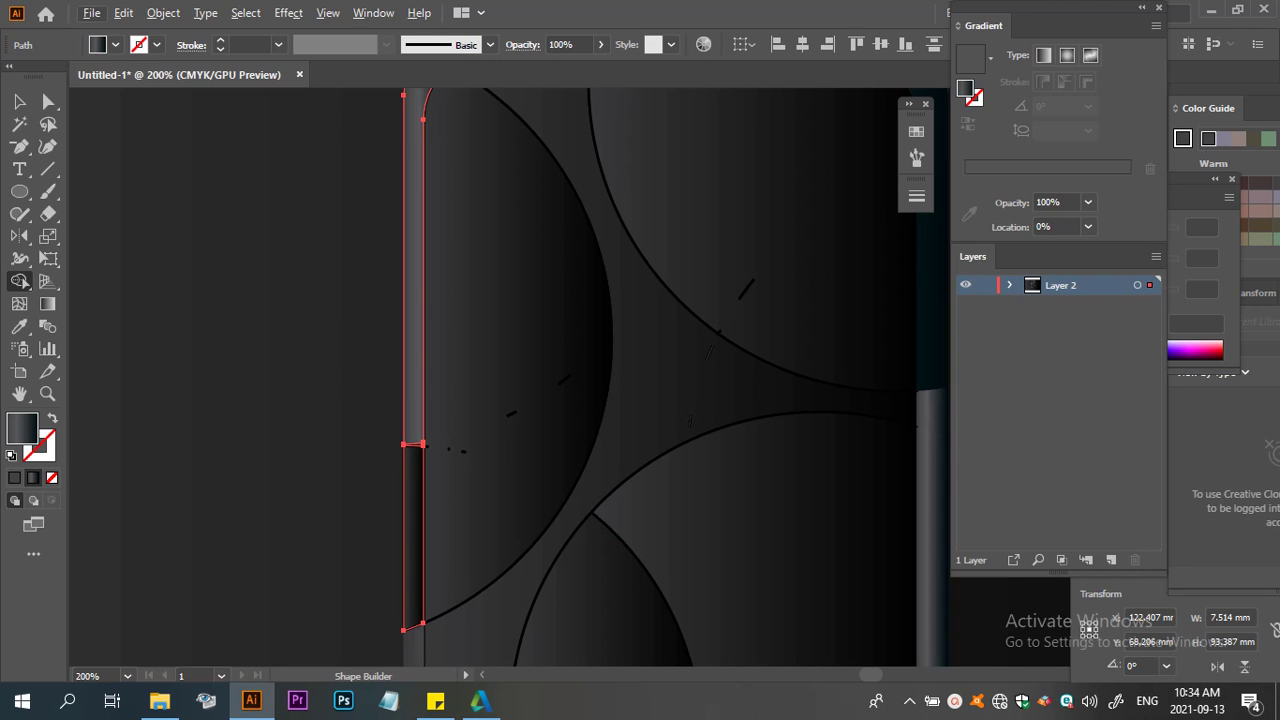
key("ctrl+plus")
key("ctrl+plus")
key("ctrl+plus")
left_click(366, 540)
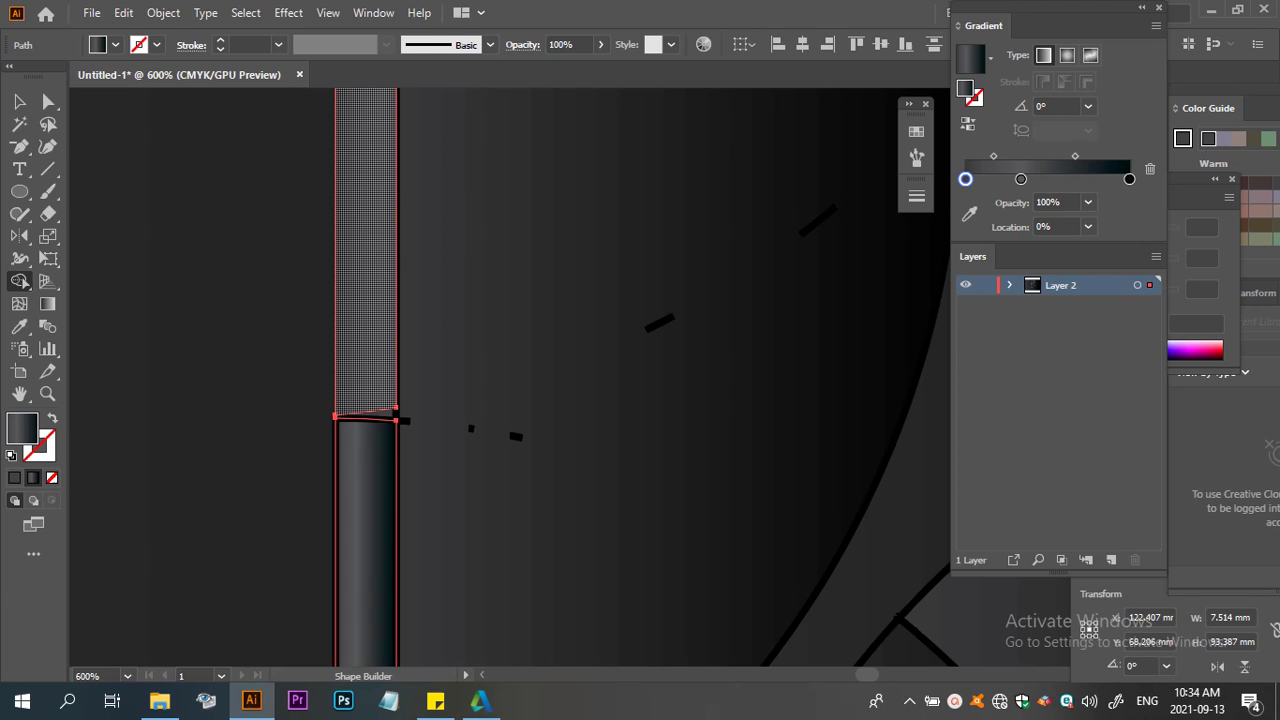
left_click(366, 250)
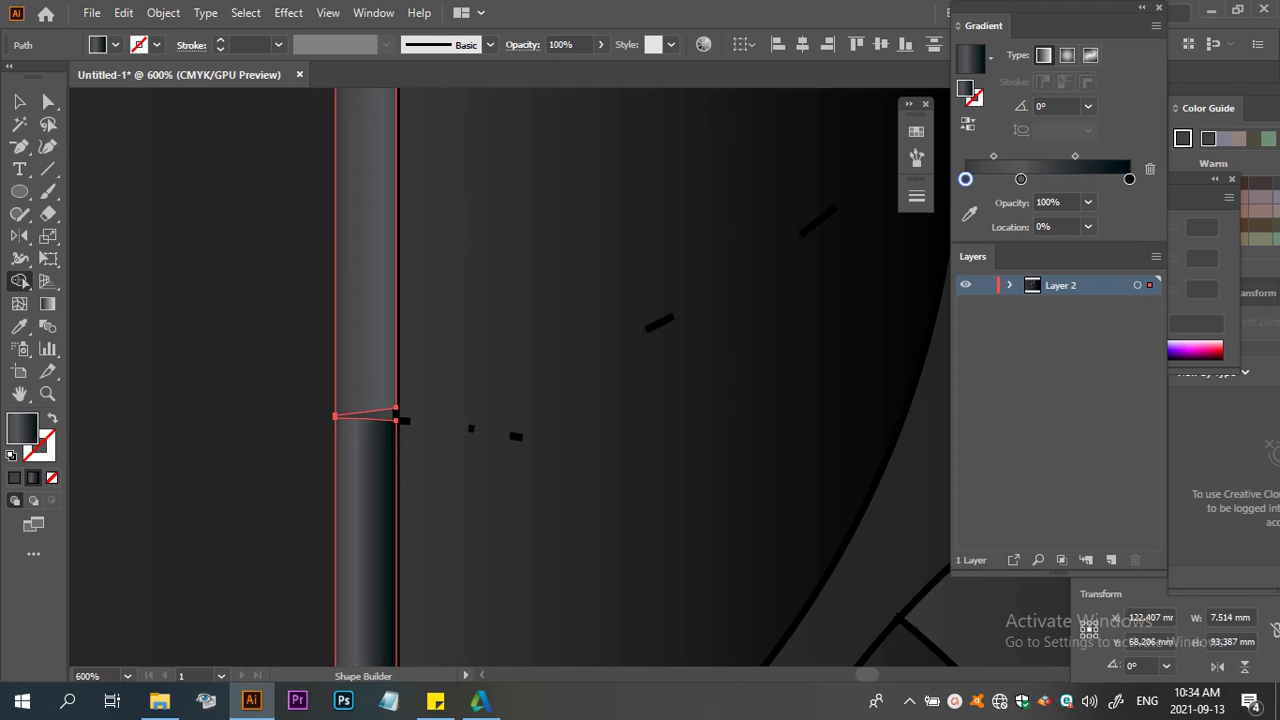
Merge the thin wedge at the left strip's join into the side strip with Shape Builder
key("v")
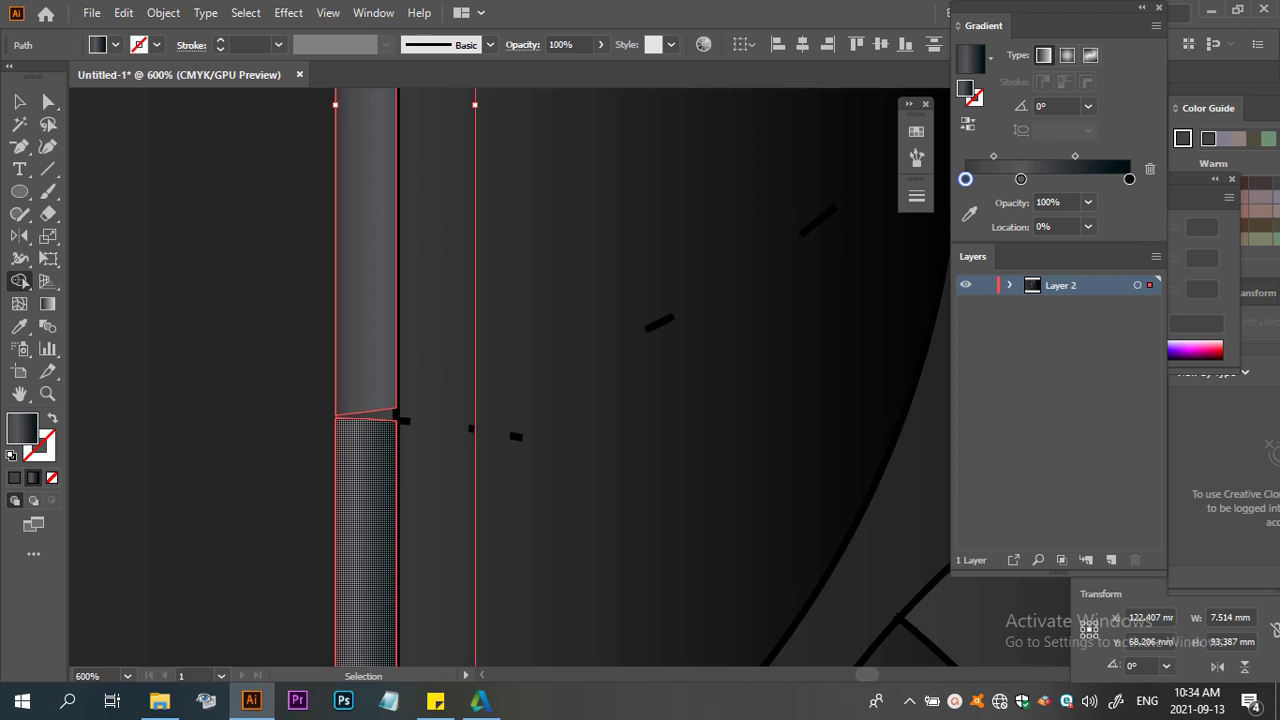
key("ctrl+a")
left_click(20, 281)
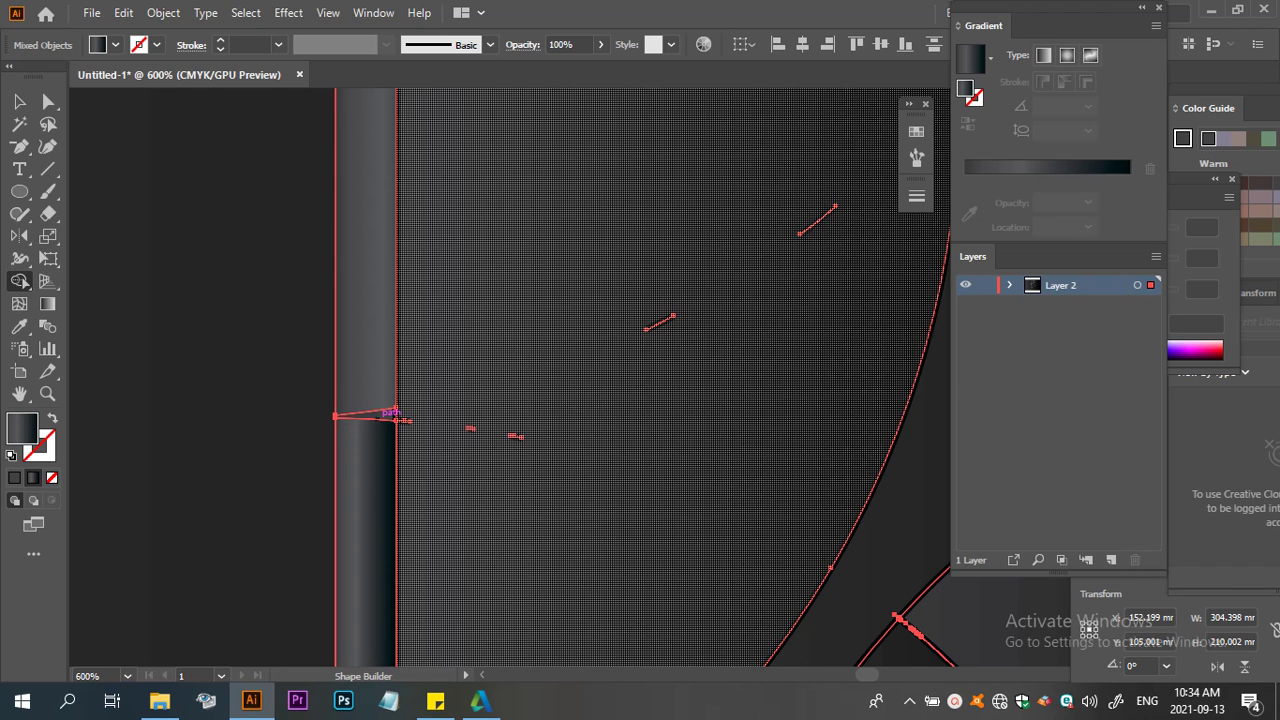
scroll(380, 430, "up", 2)
scroll(380, 430, "up", 4)
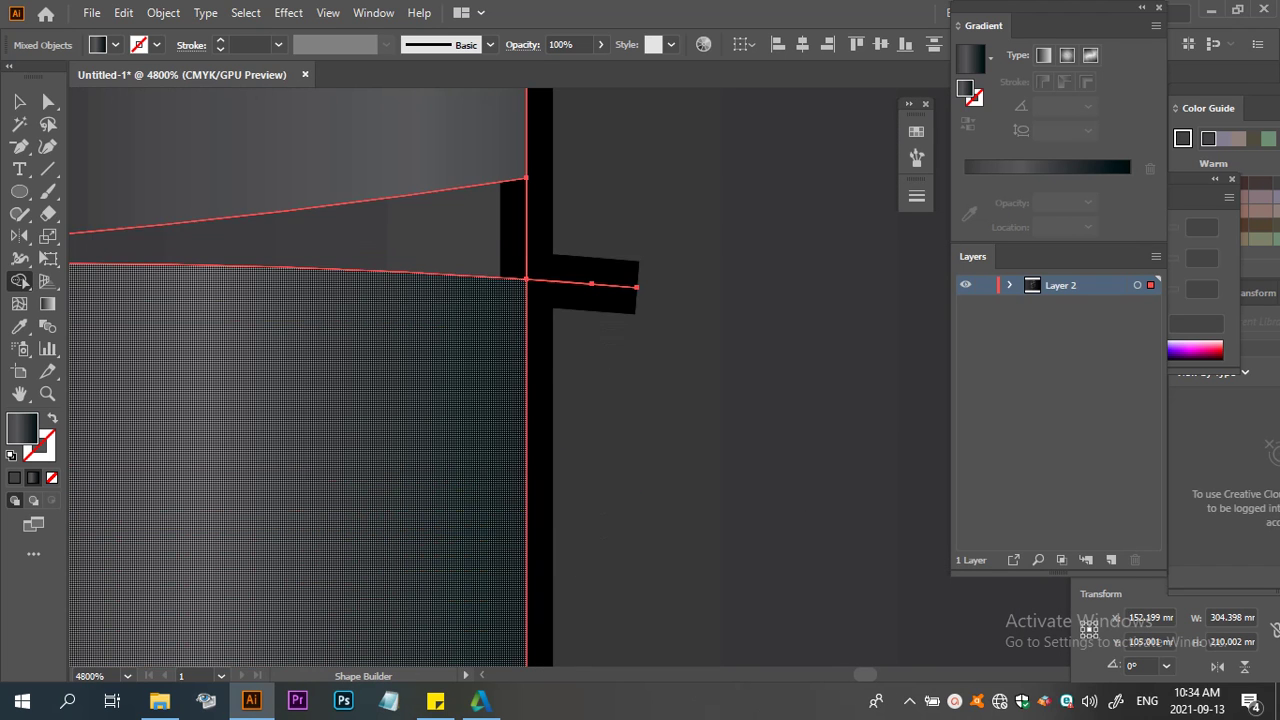
left_click_drag(406, 292, 415, 182)
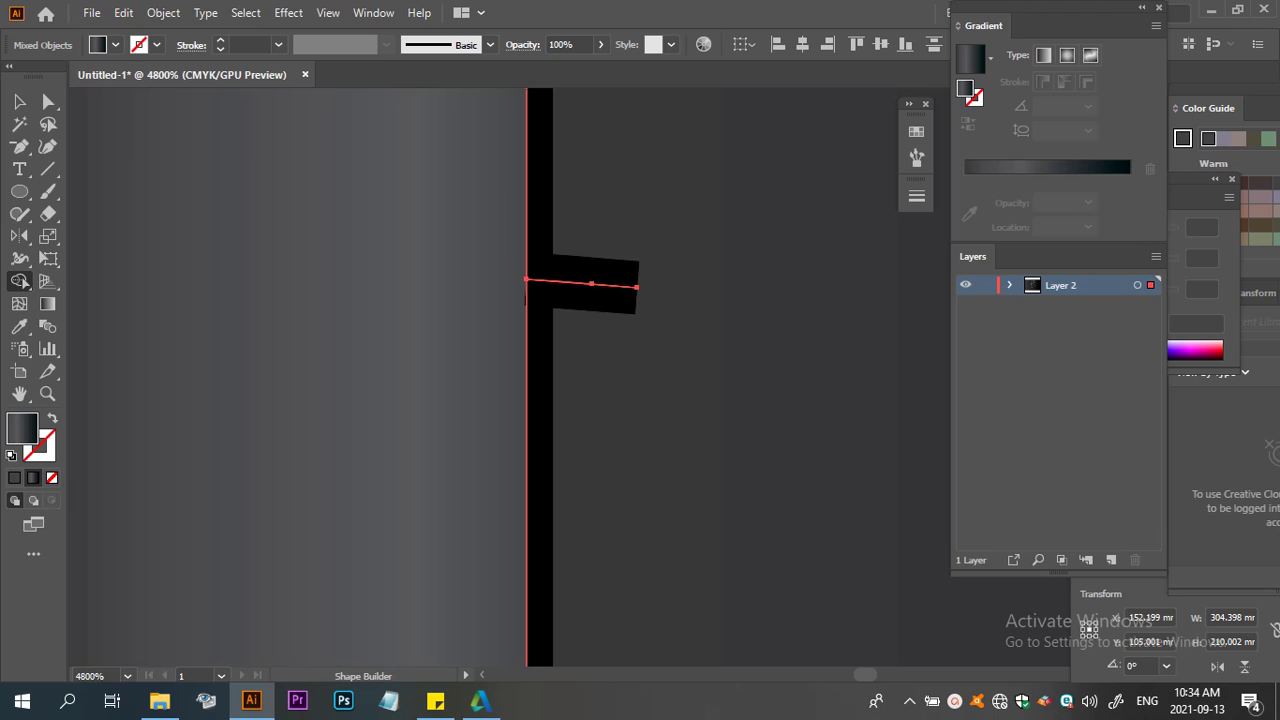
key("ctrl+0")
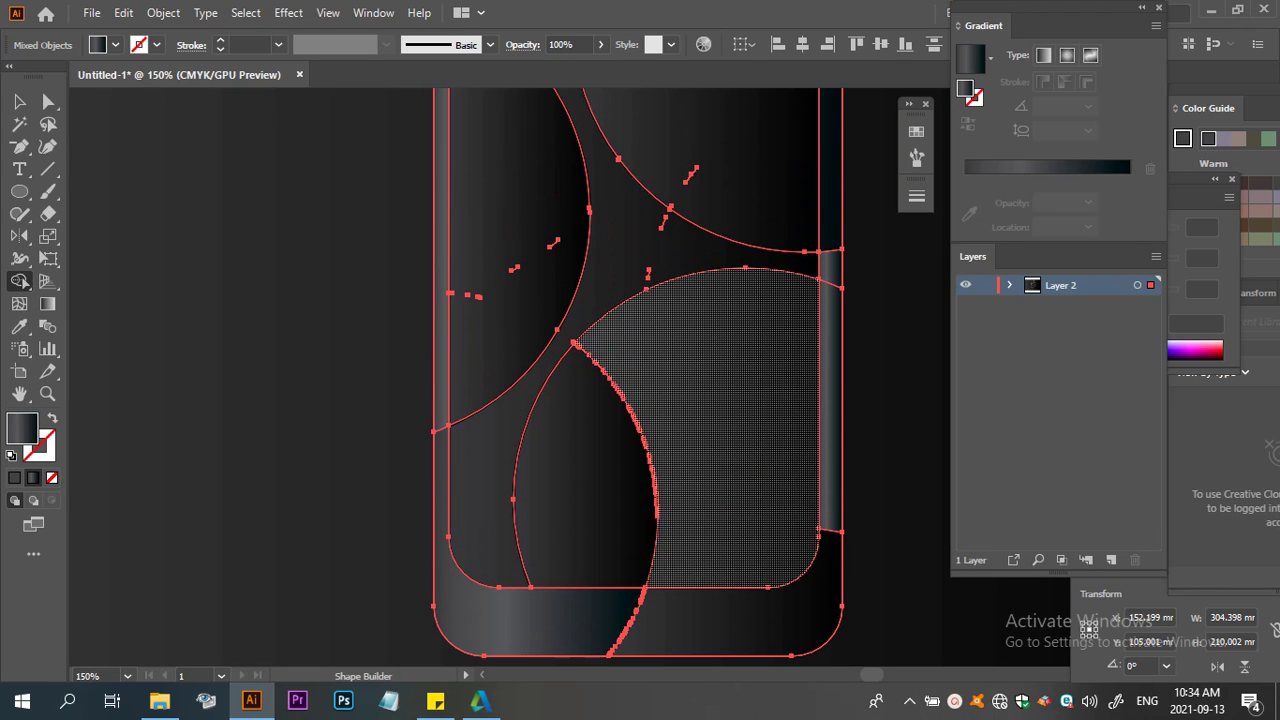
Merge the top-left corner region and both halves of the top border band
scroll(640, 380, "up", 1)
scroll(640, 380, "up", 4)
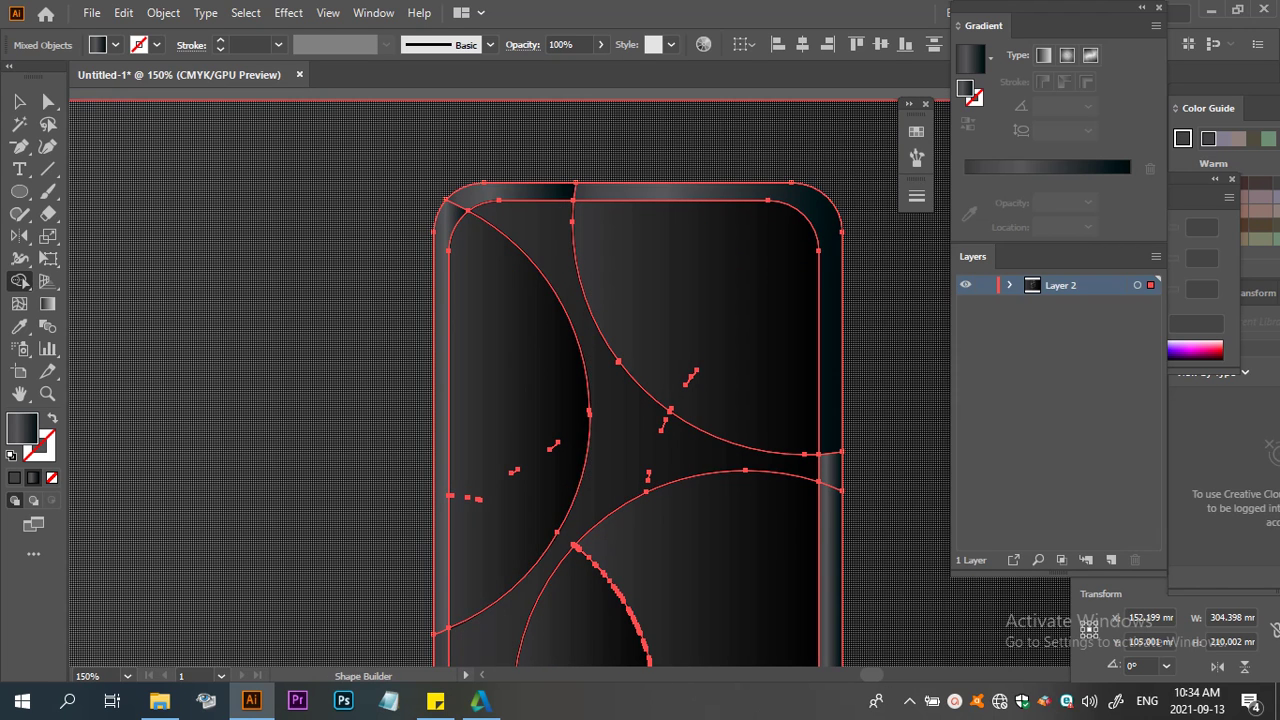
scroll(470, 210, "up", 1)
scroll(470, 210, "up", 6)
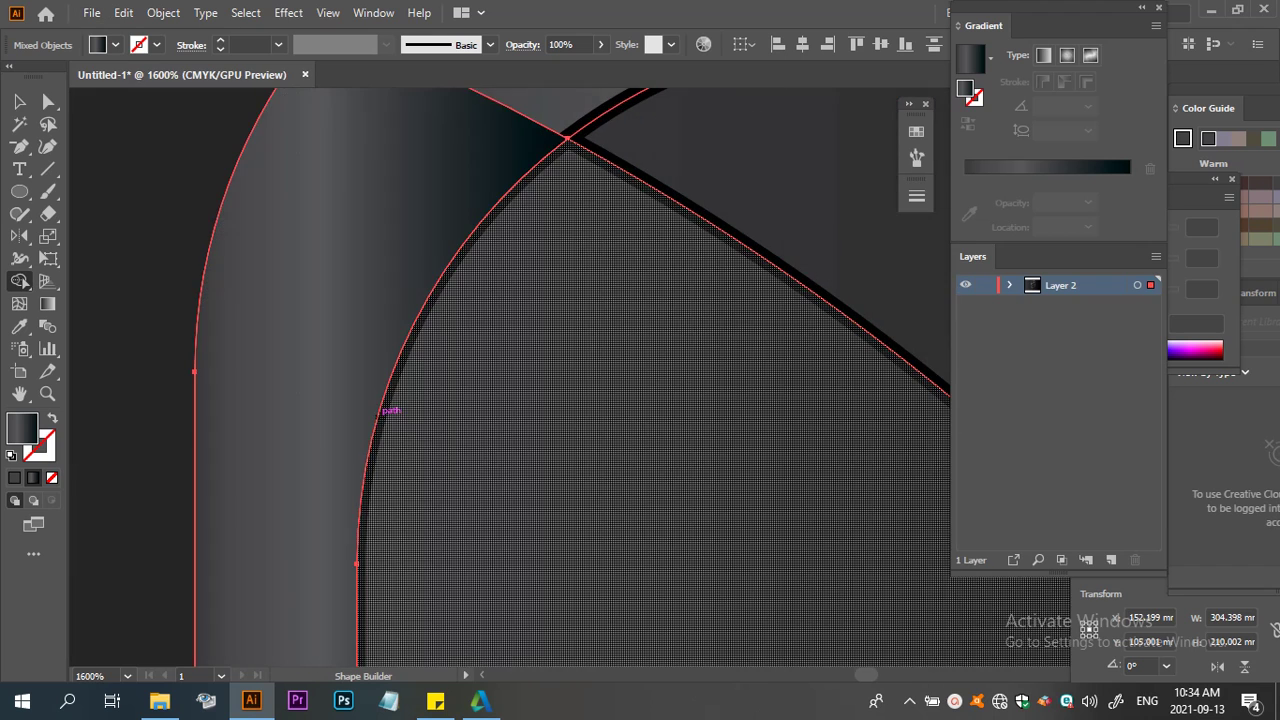
scroll(382, 408, "down", 1)
scroll(382, 408, "up", 4)
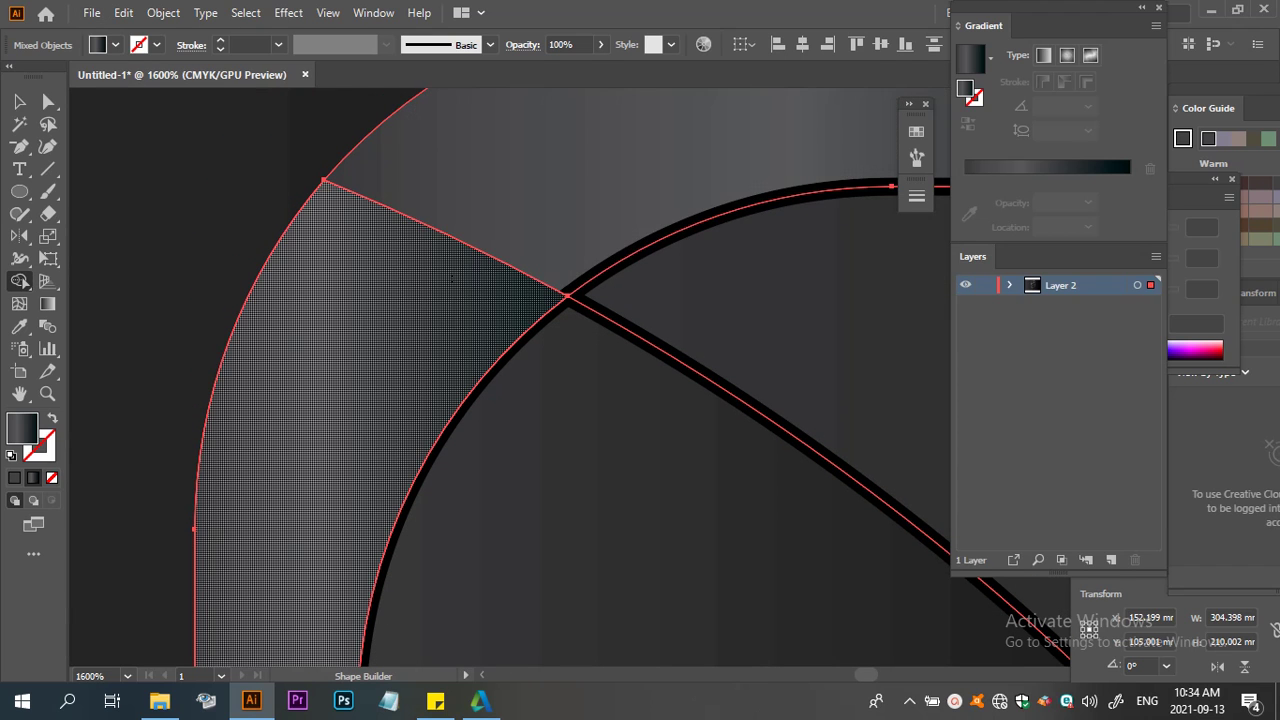
left_click_drag(452, 279, 513, 205)
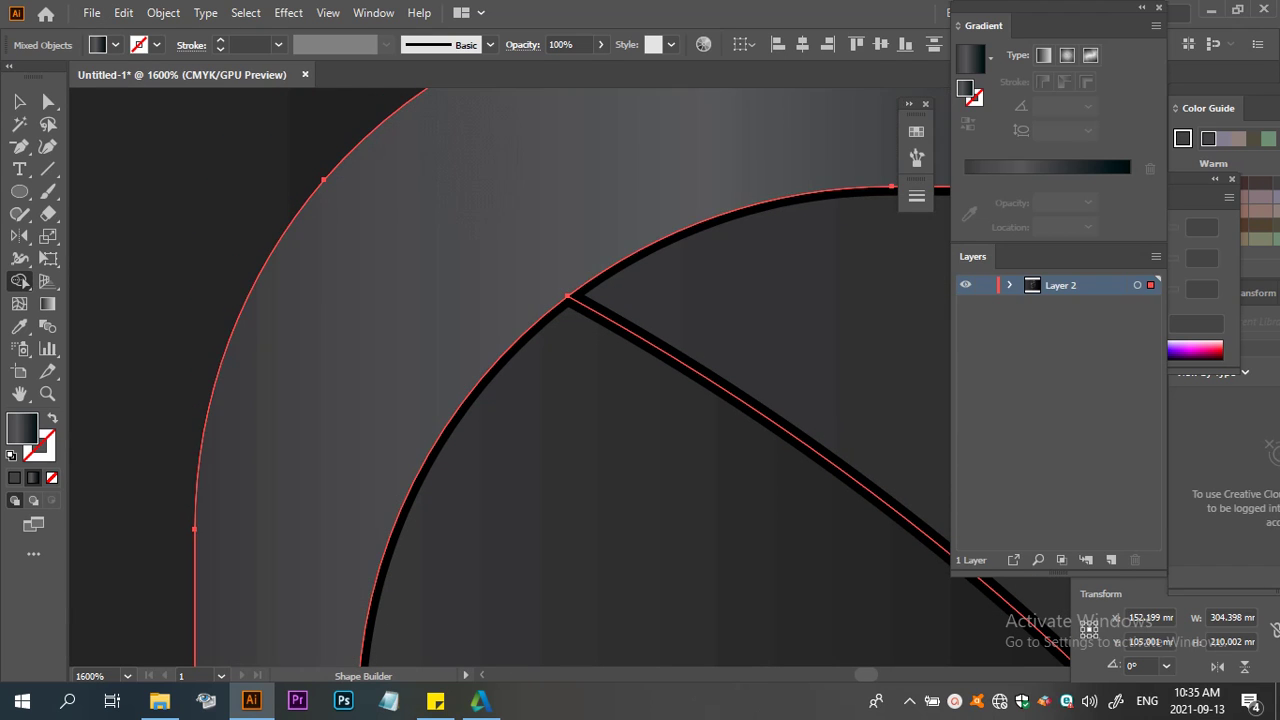
key("ctrl+minus")
key("ctrl+minus")
key("ctrl+minus")
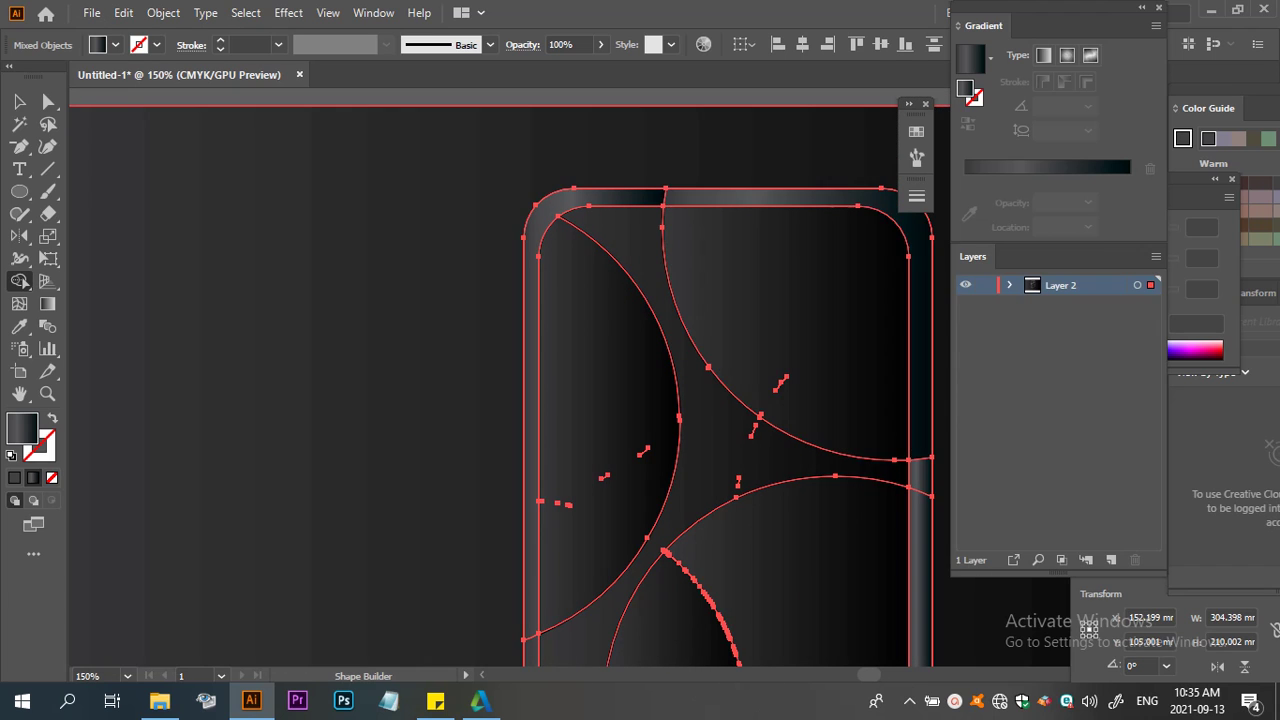
key("ctrl+plus")
key("ctrl+plus")
key("ctrl+plus")
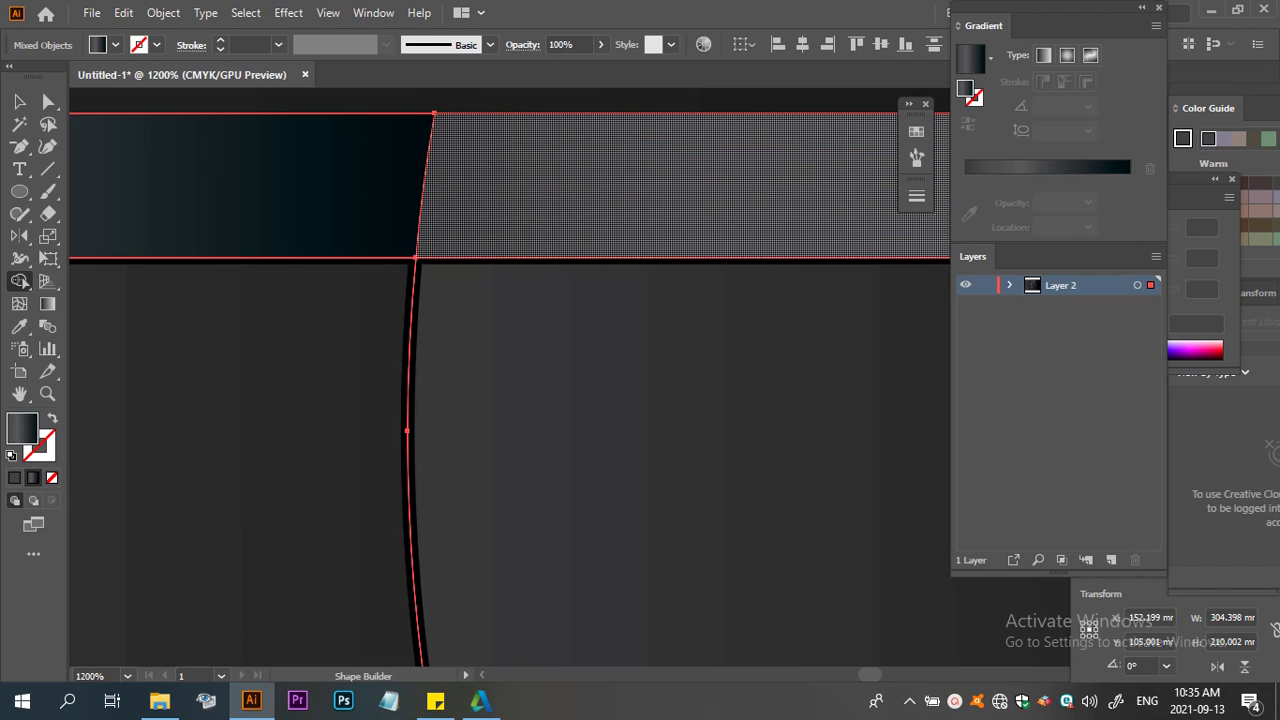
left_click_drag(478, 188, 380, 164)
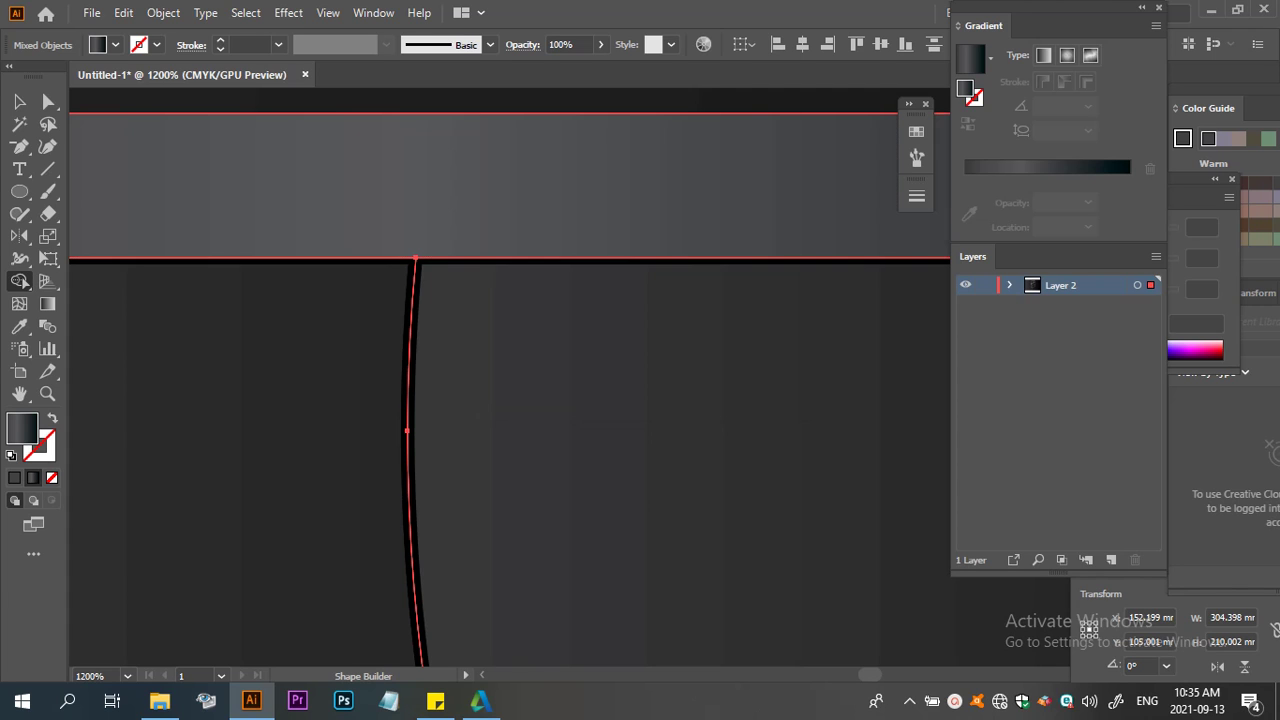
key("ctrl+0")
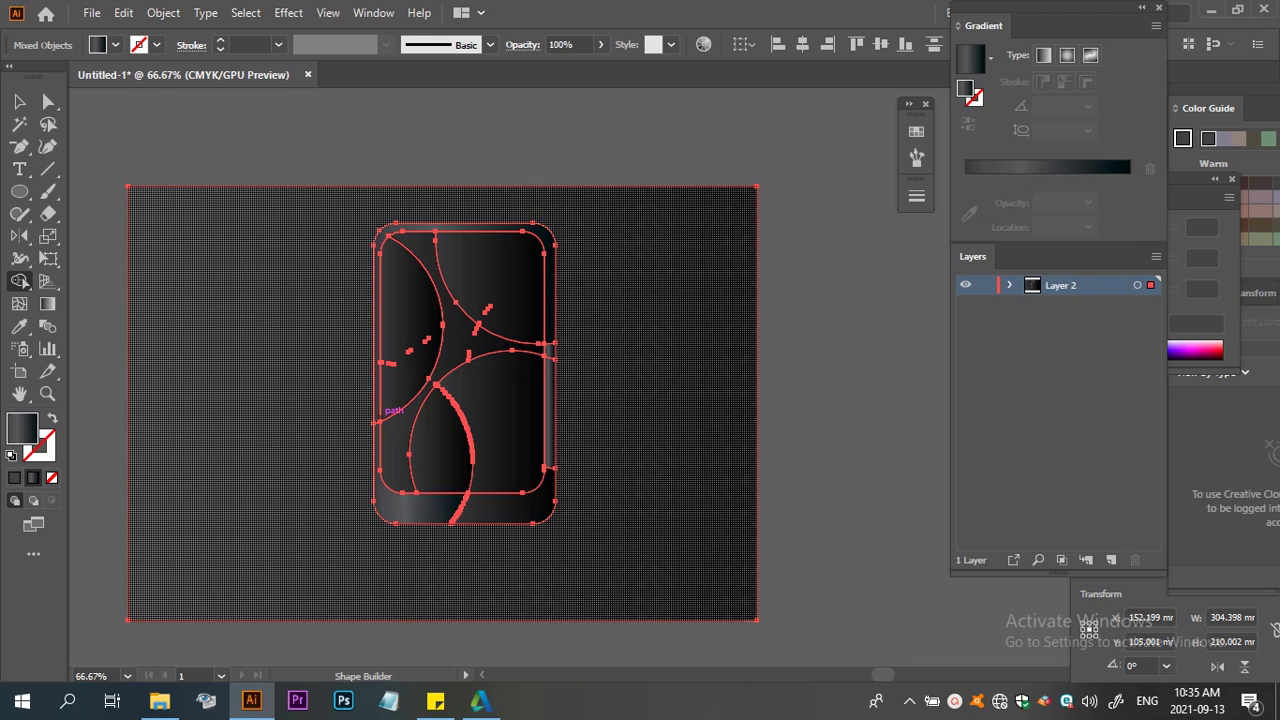
Merge the right strip segments and the bottom-right and bottom-left regions into the frame
scroll(380, 410, "down", 3)
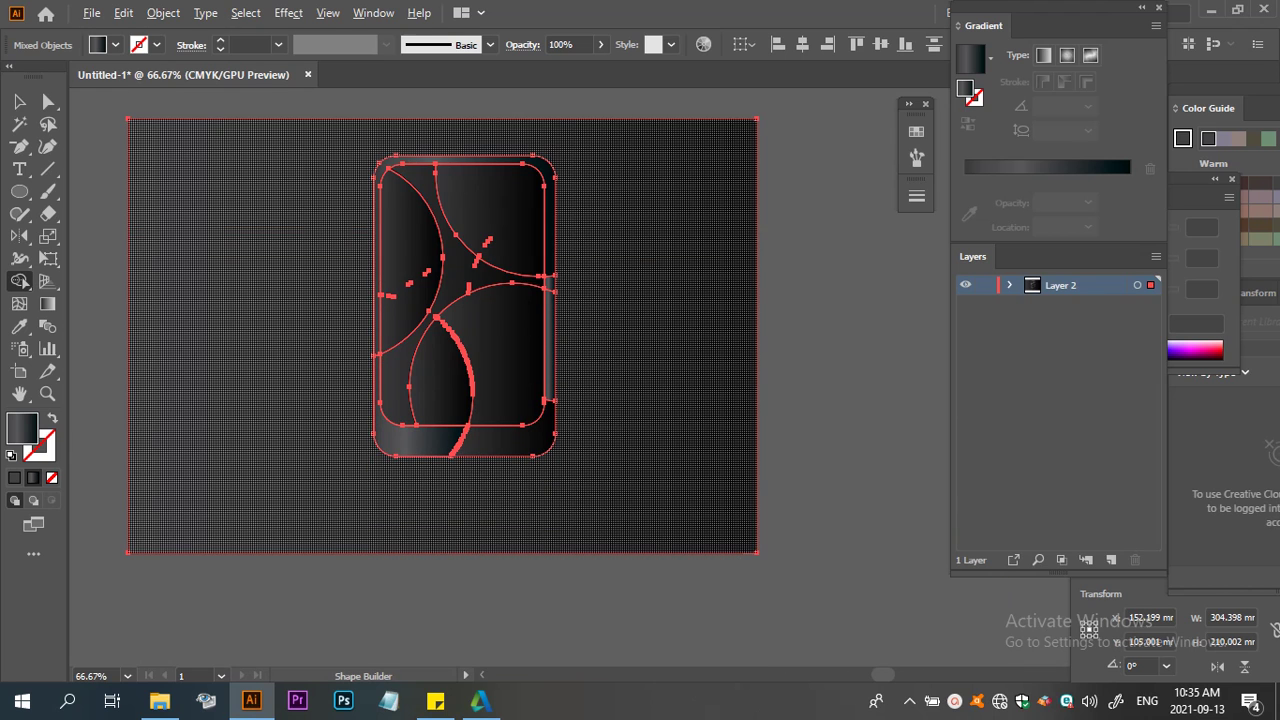
scroll(553, 304, "up", 3)
scroll(553, 304, "up", 2)
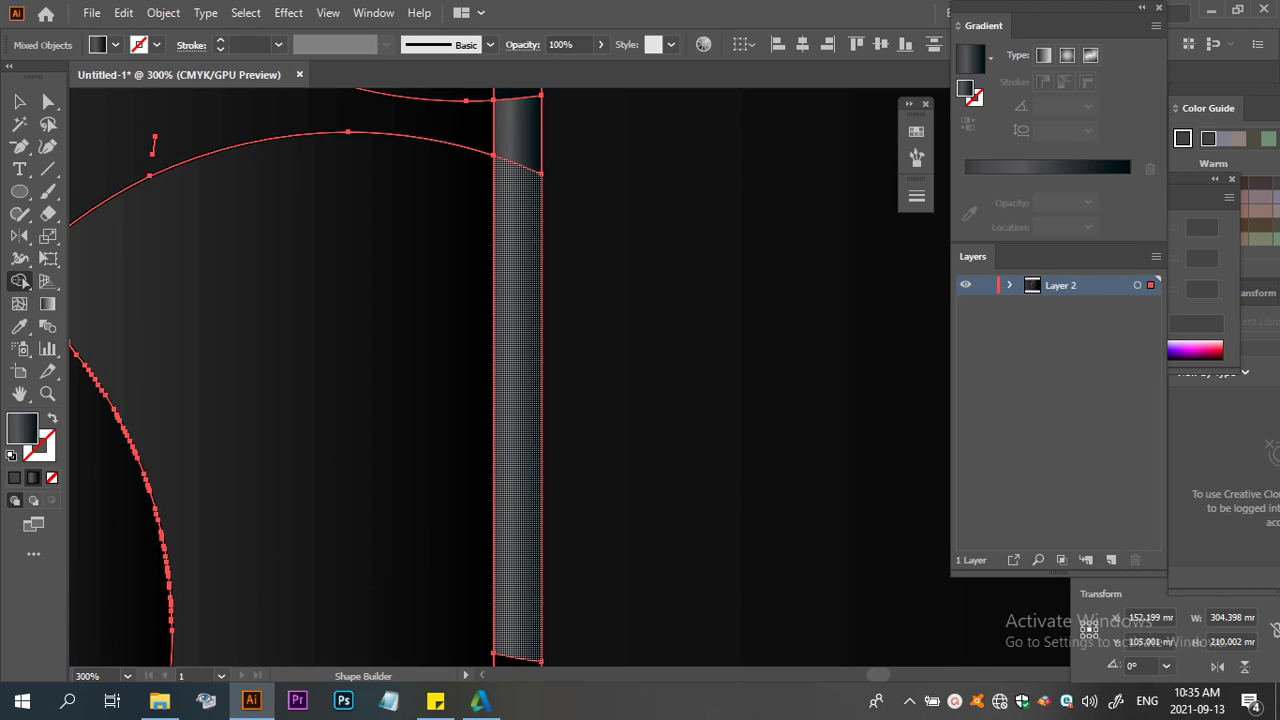
scroll(700, 380, "down", 3)
scroll(700, 380, "up", 10)
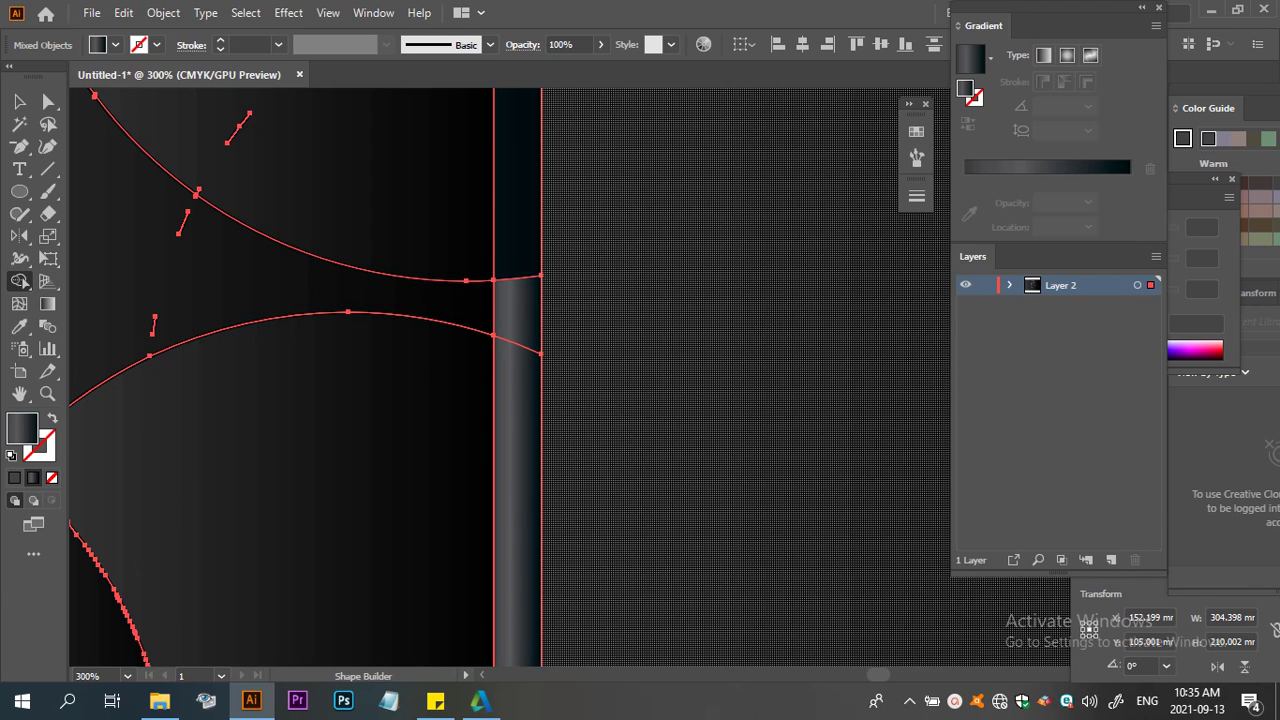
left_click_drag(522, 370, 518, 200)
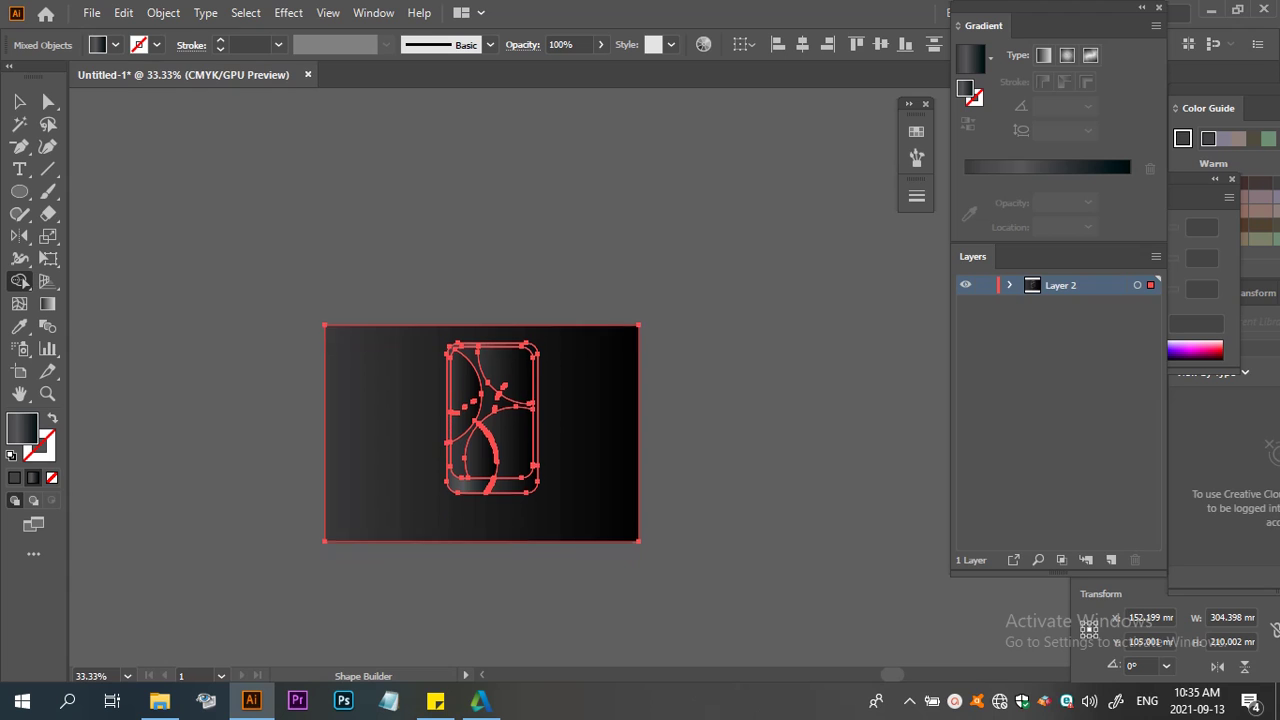
scroll(485, 407, "up", 5)
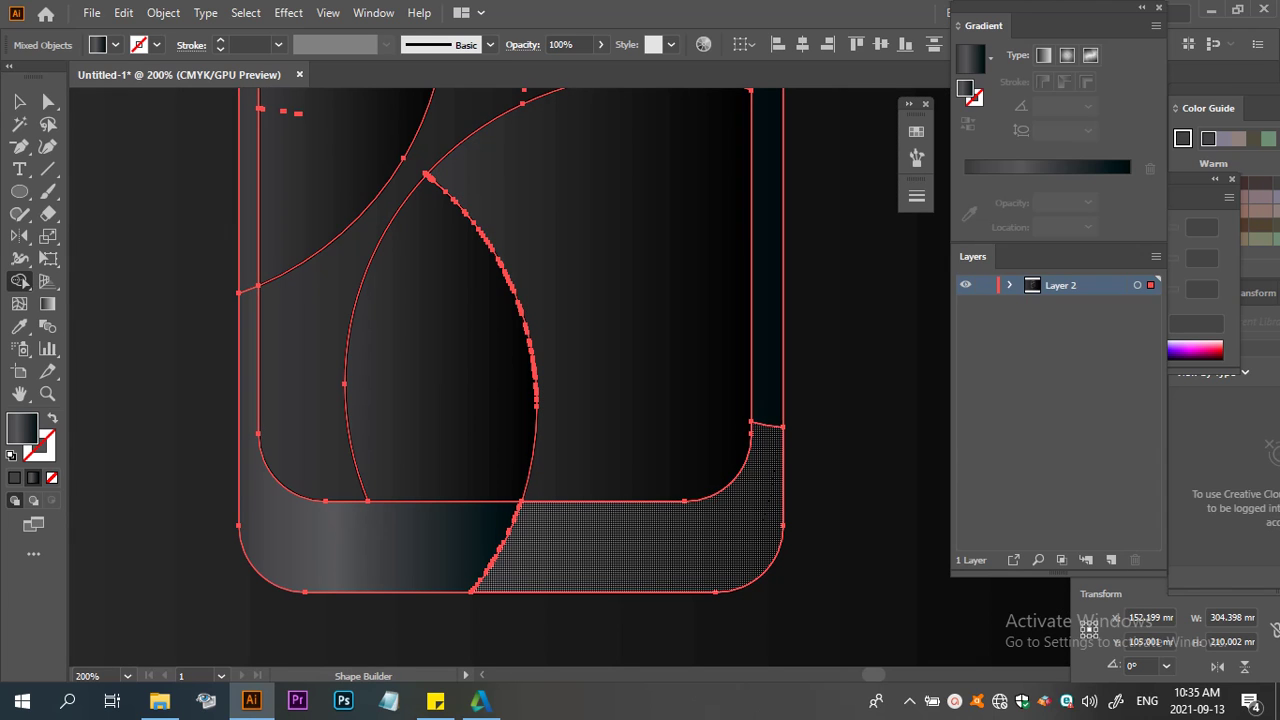
left_click_drag(766, 450, 767, 400)
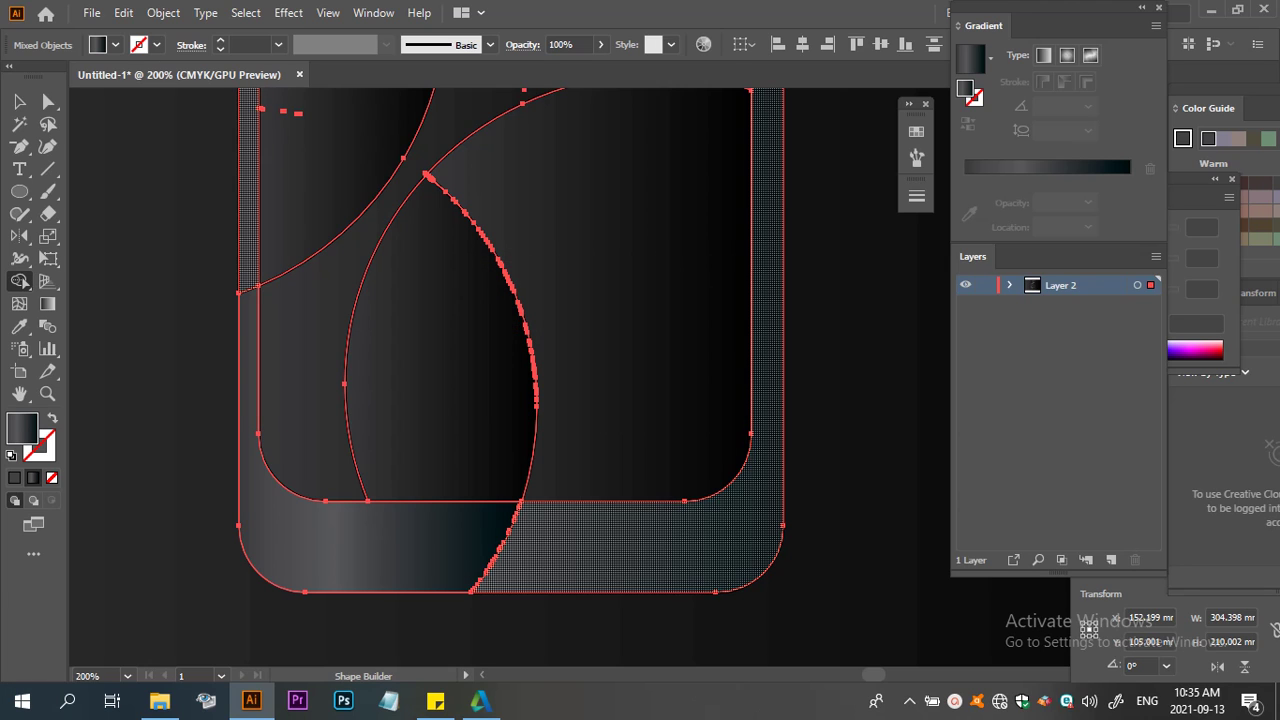
left_click_drag(545, 538, 415, 540)
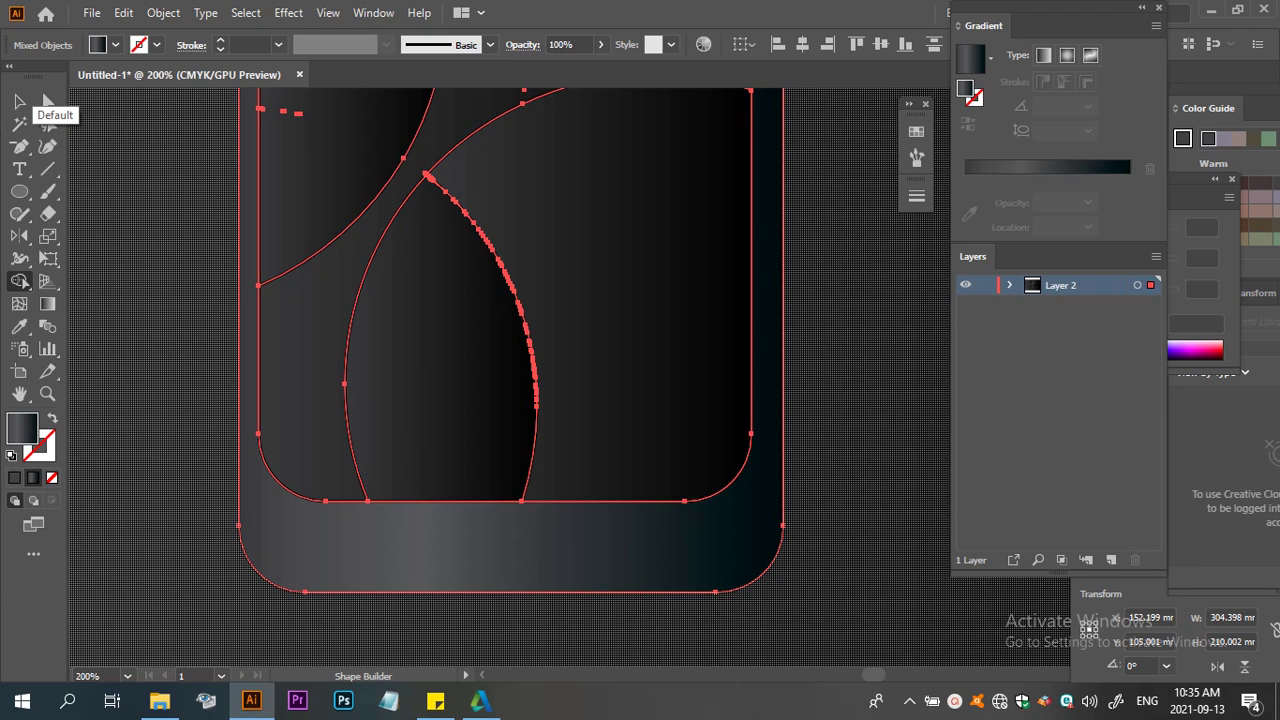
left_click(19, 101)
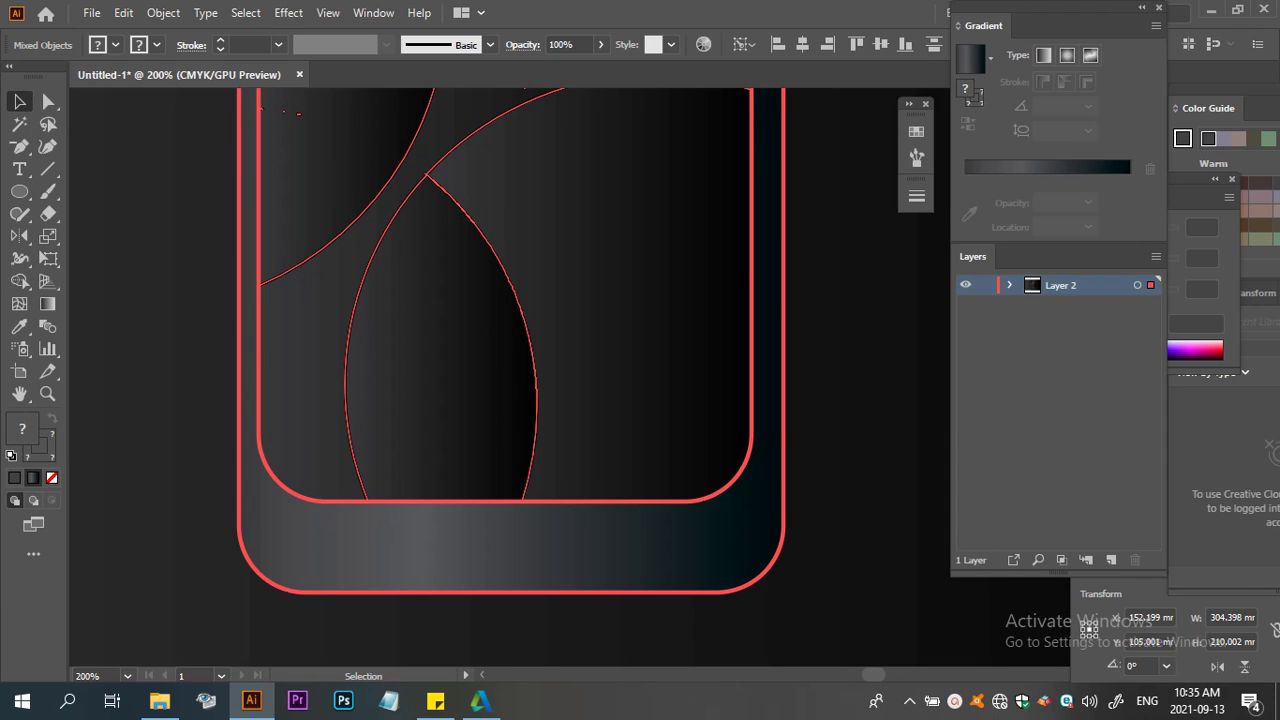
Give the isolated outer frame a radial gradient fill
left_click(1067, 55)
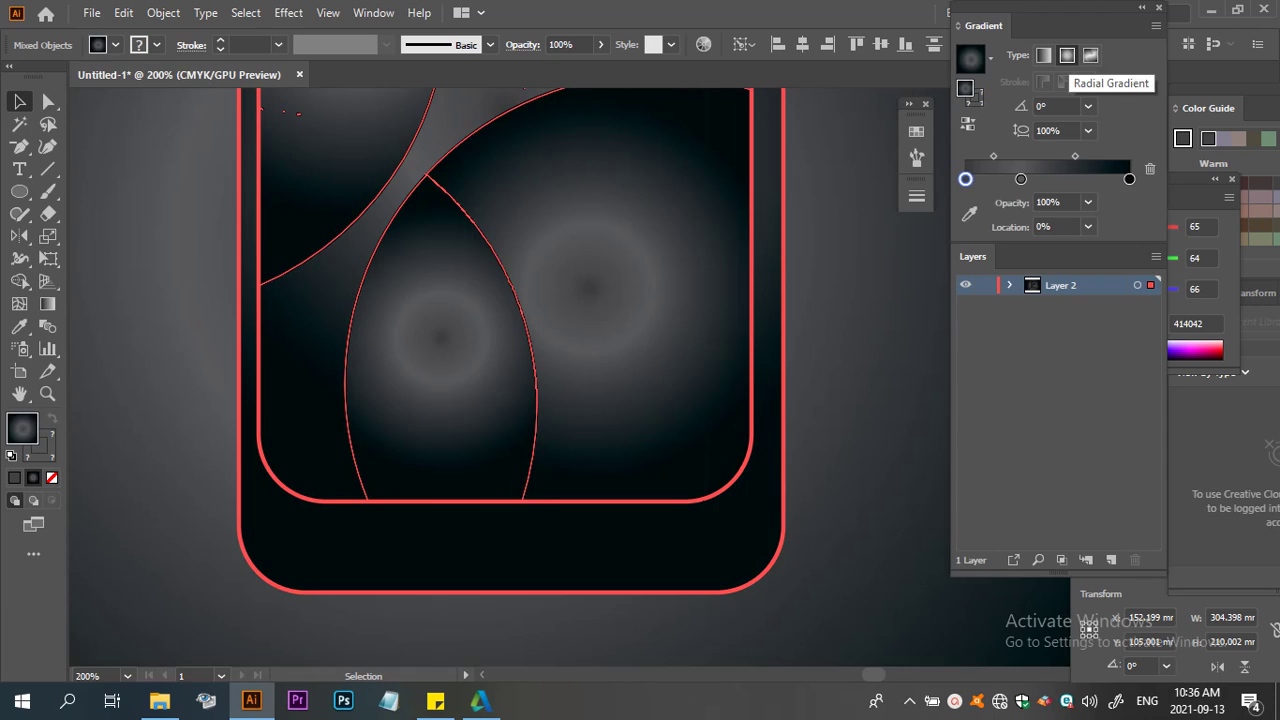
key("ctrl+z")
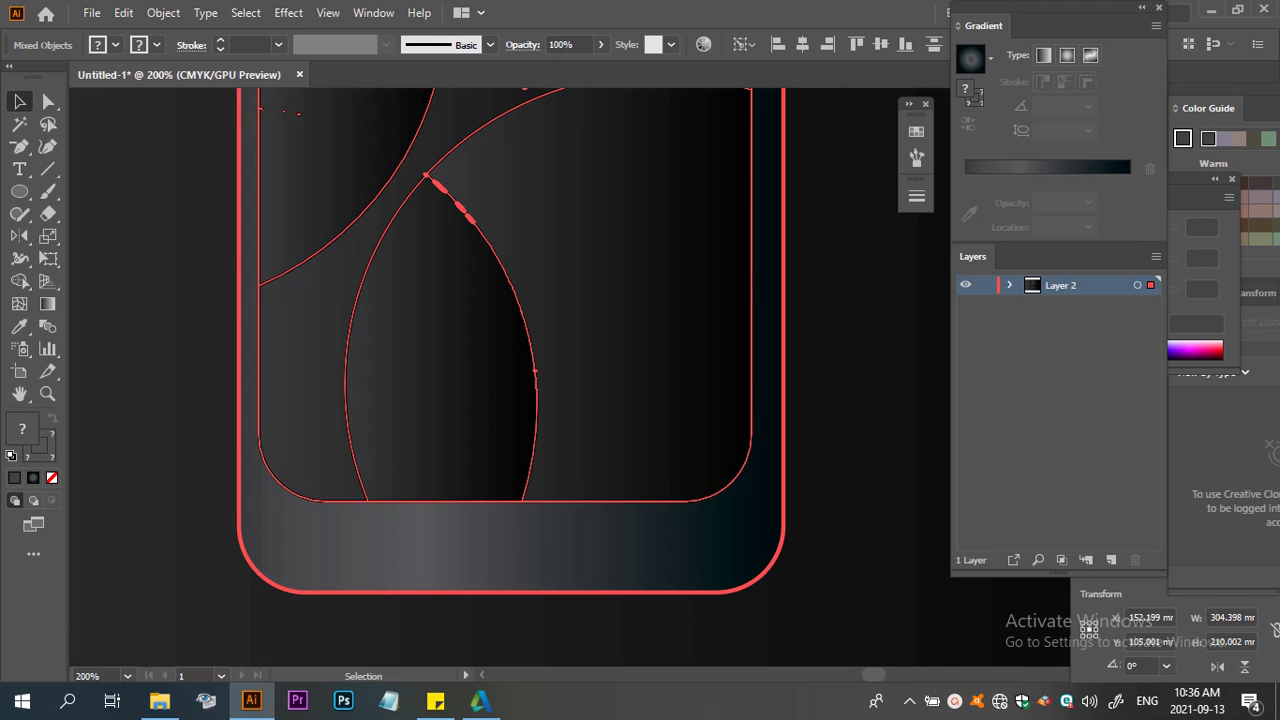
double_click(510, 545)
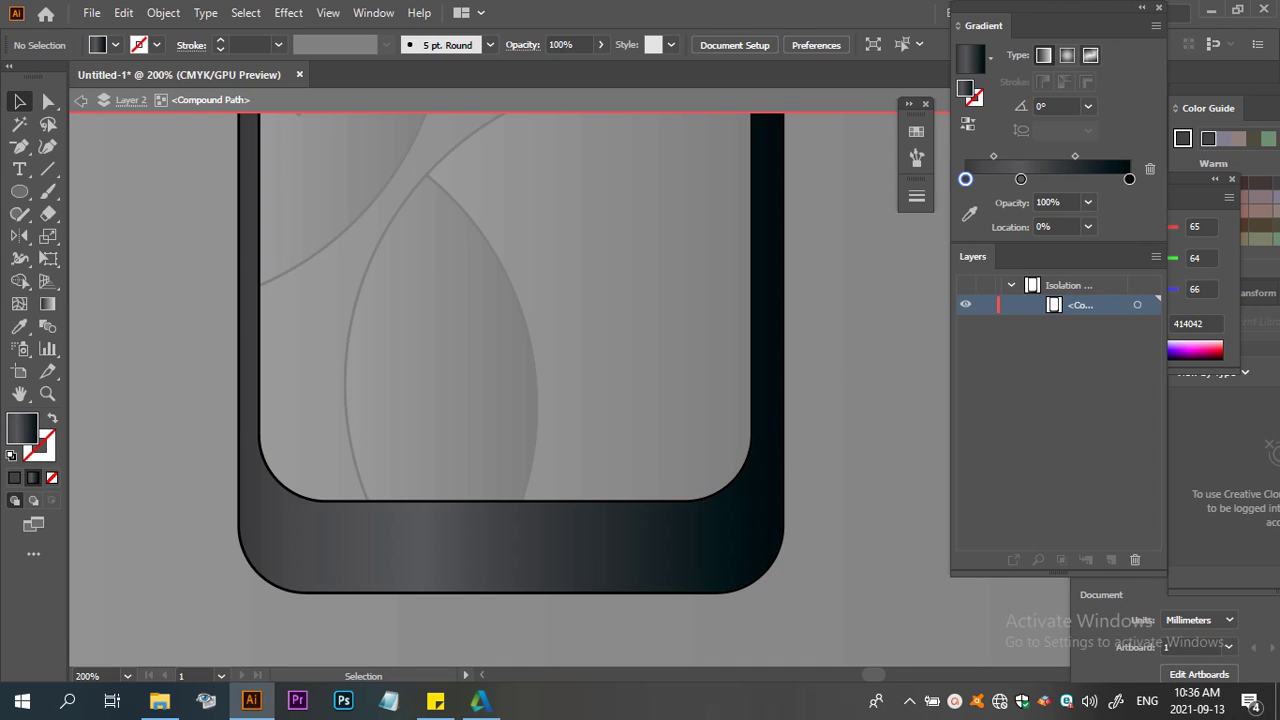
left_click(1066, 55)
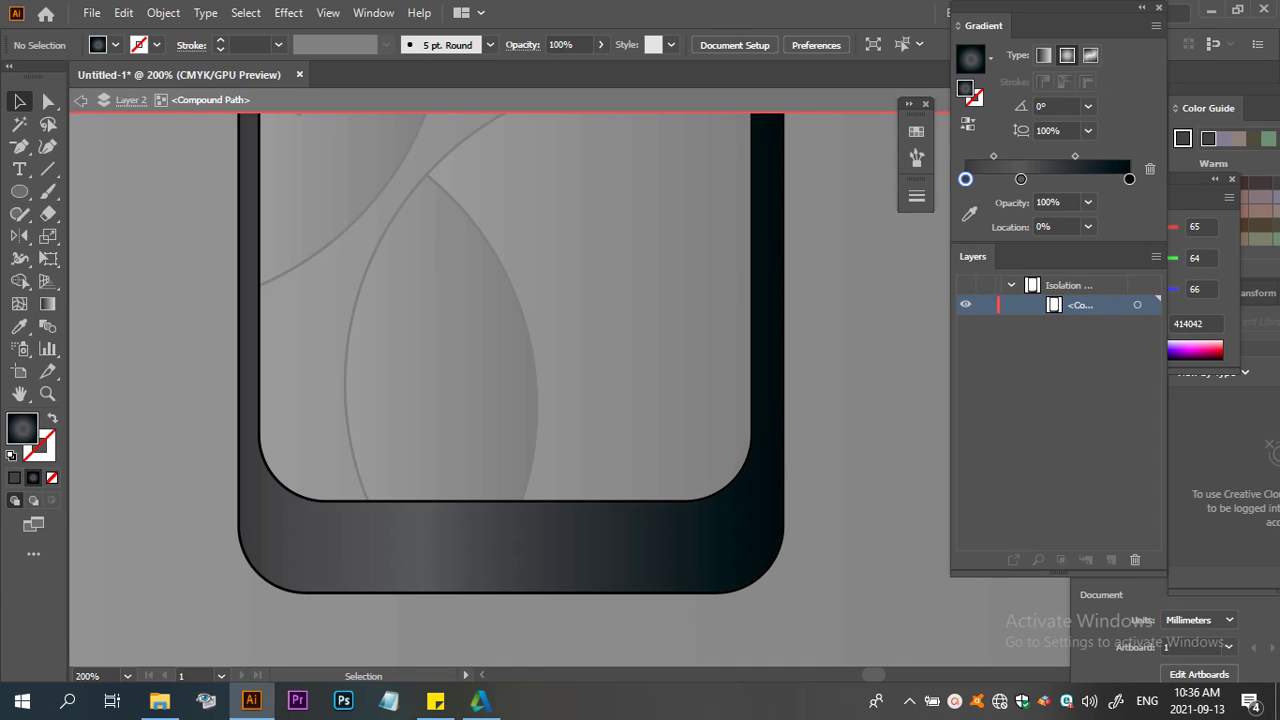
key("g")
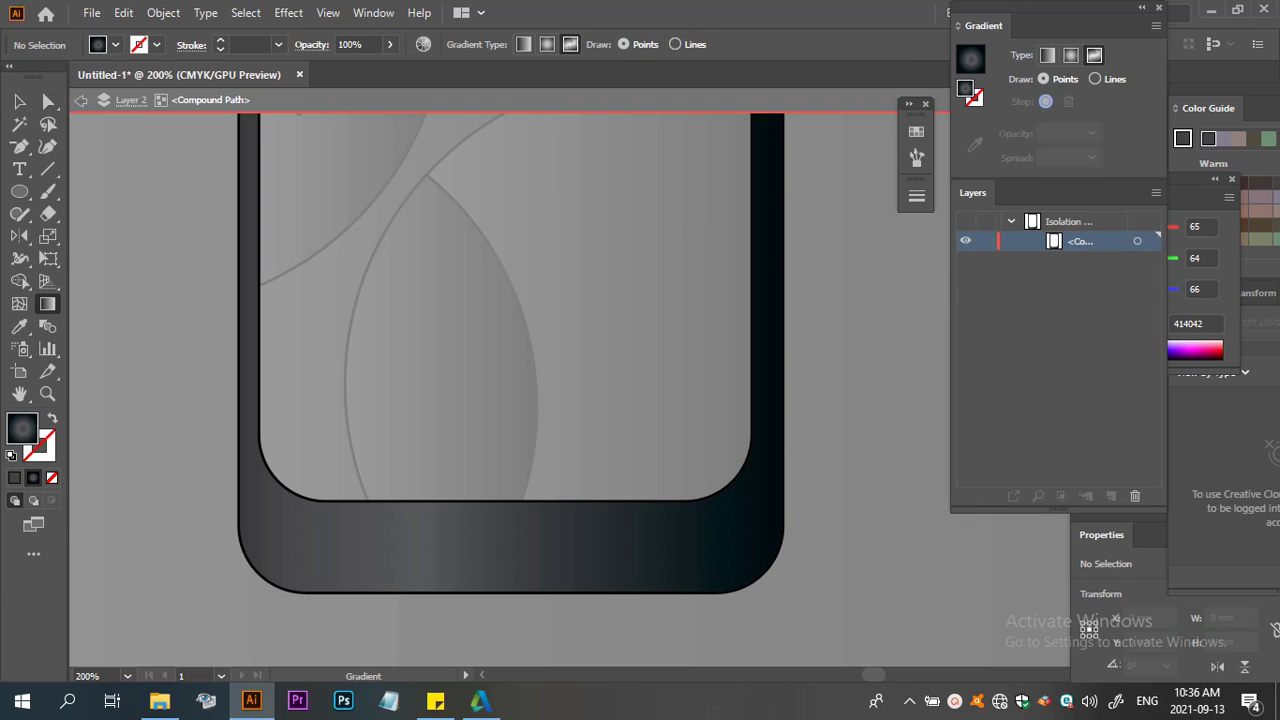
Exit isolation mode to show the whole device artwork again
left_click(80, 100)
left_click(80, 100)
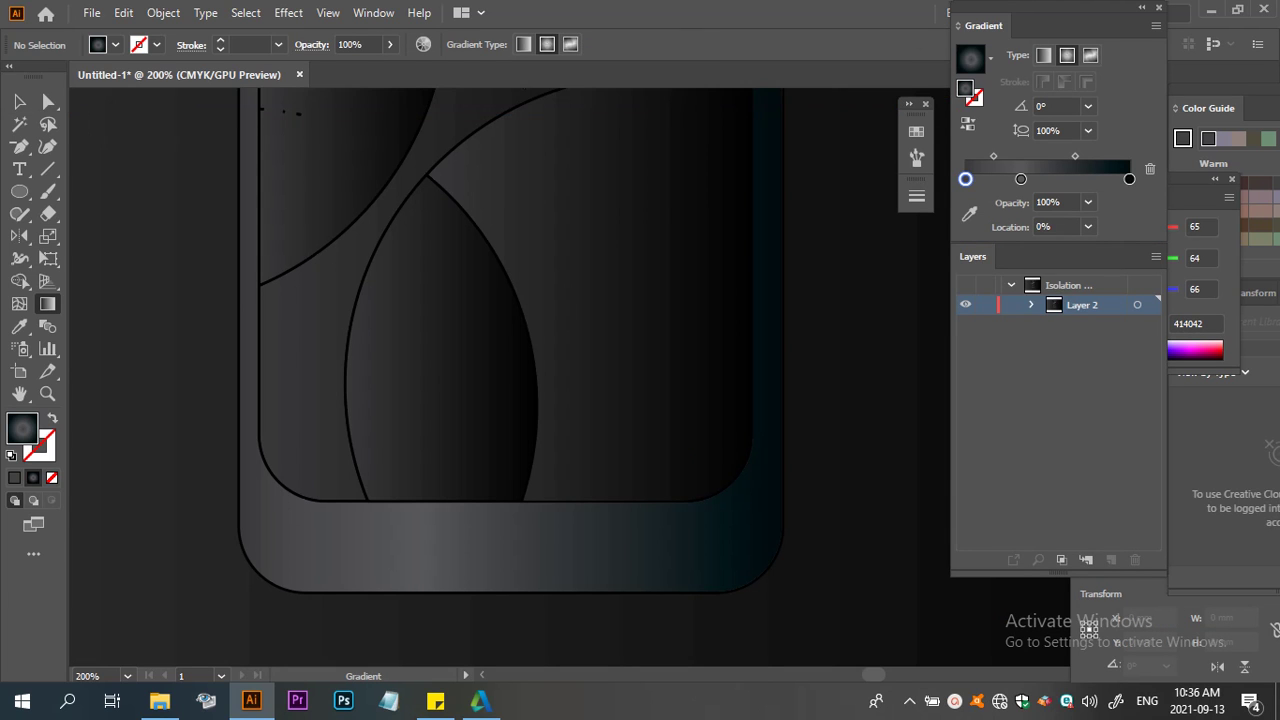
scroll(80, 100, "up", 3)
scroll(510, 378, "up", 1)
scroll(510, 378, "up", 3)
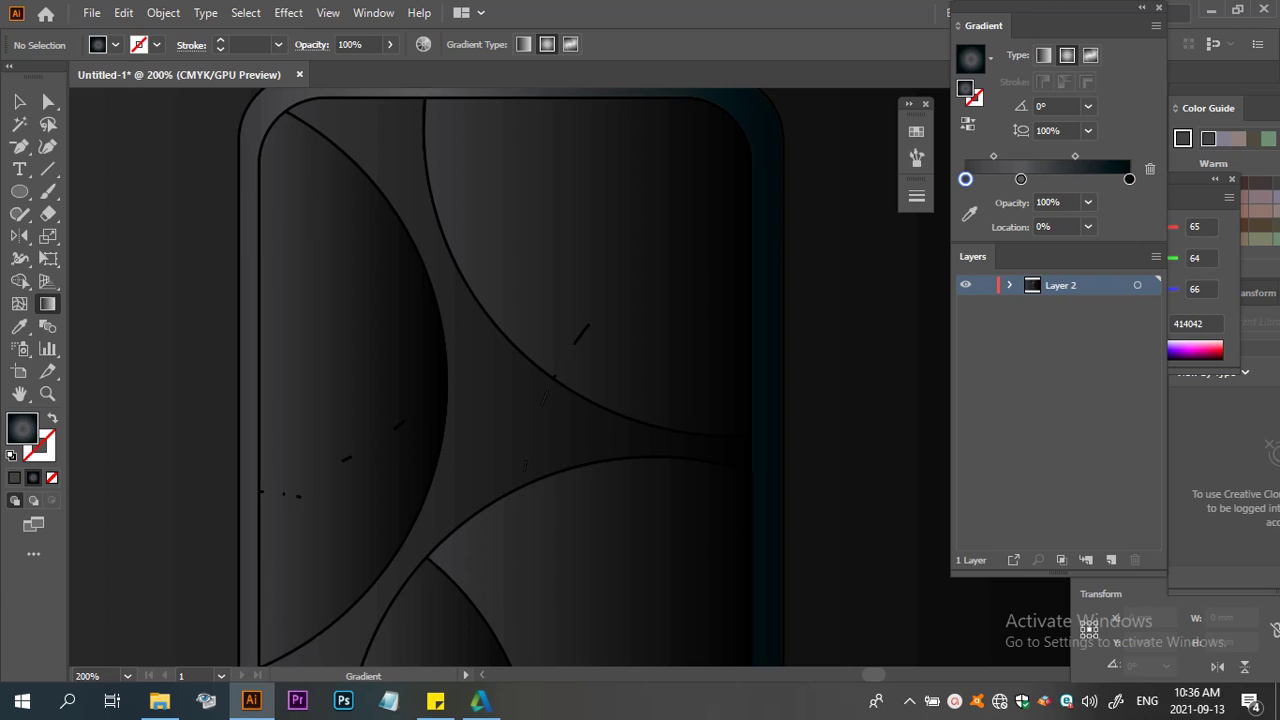
scroll(510, 378, "up", 2)
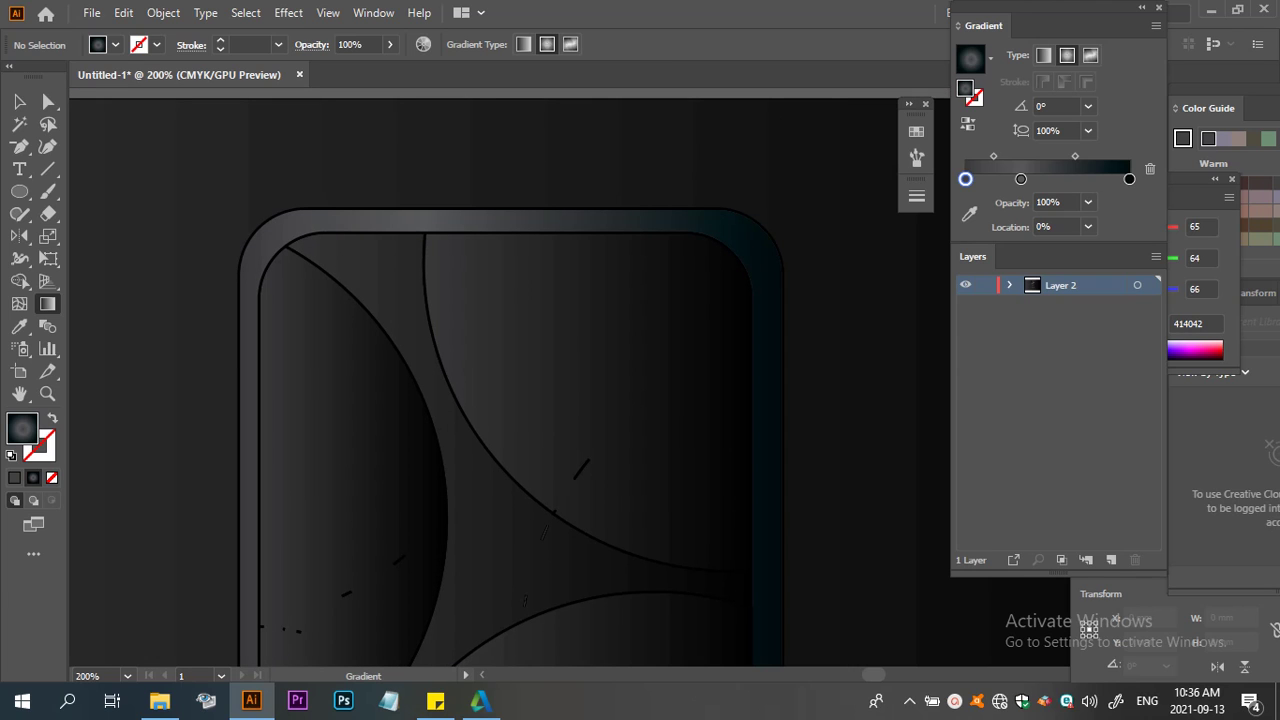
left_click(19, 101)
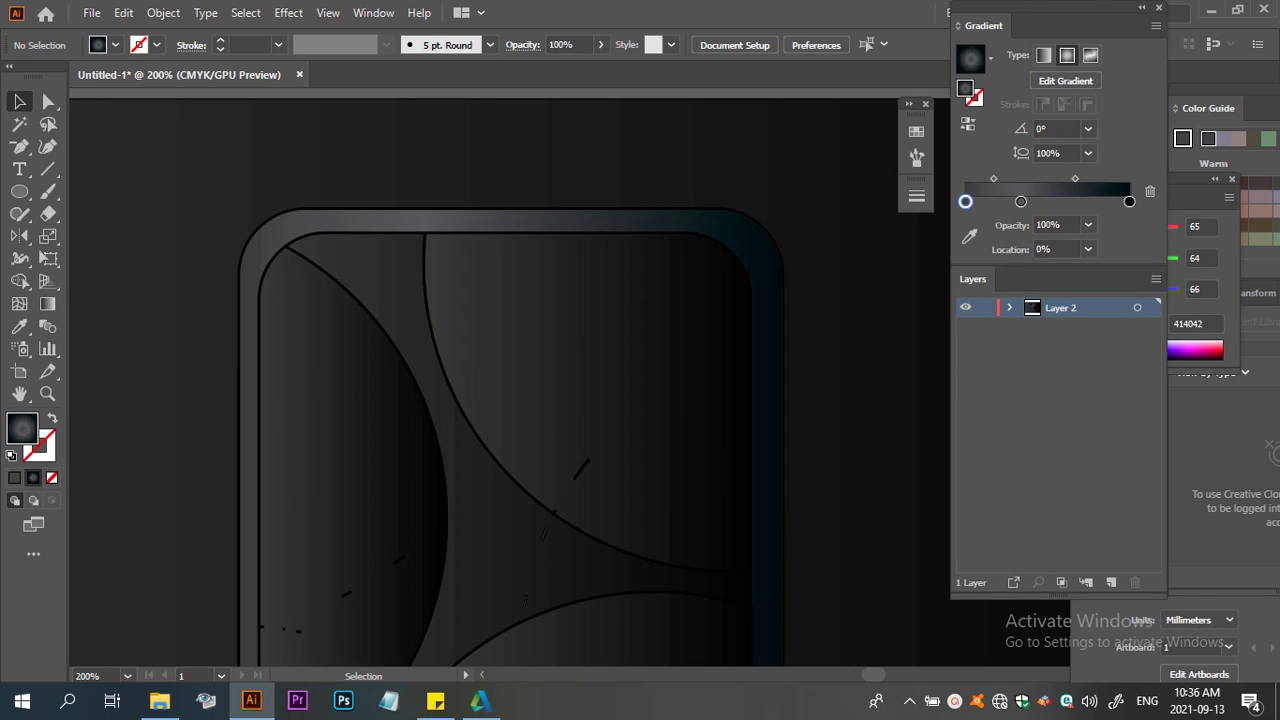
left_click(500, 220)
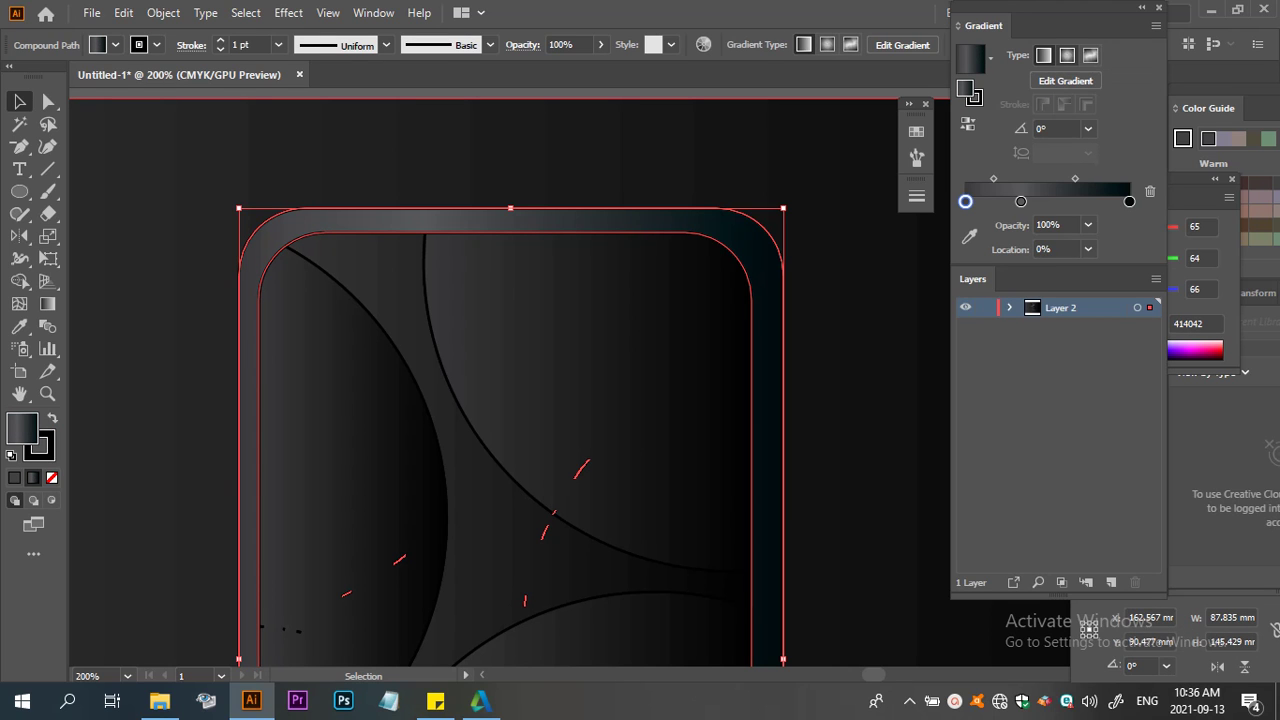
left_click(1067, 55)
scroll(510, 378, "down", 5)
scroll(510, 378, "down", 4)
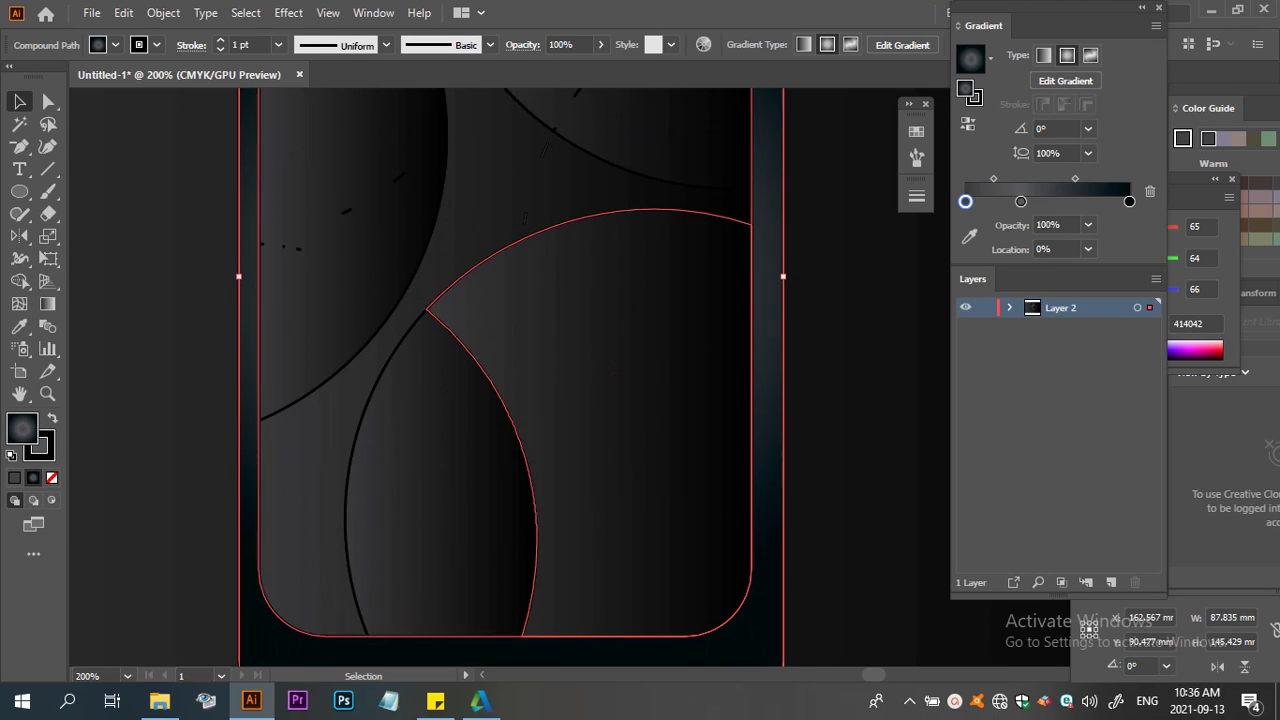
scroll(510, 378, "down", 1)
scroll(510, 378, "down", 2)
key("ctrl+z")
key("ctrl+z")
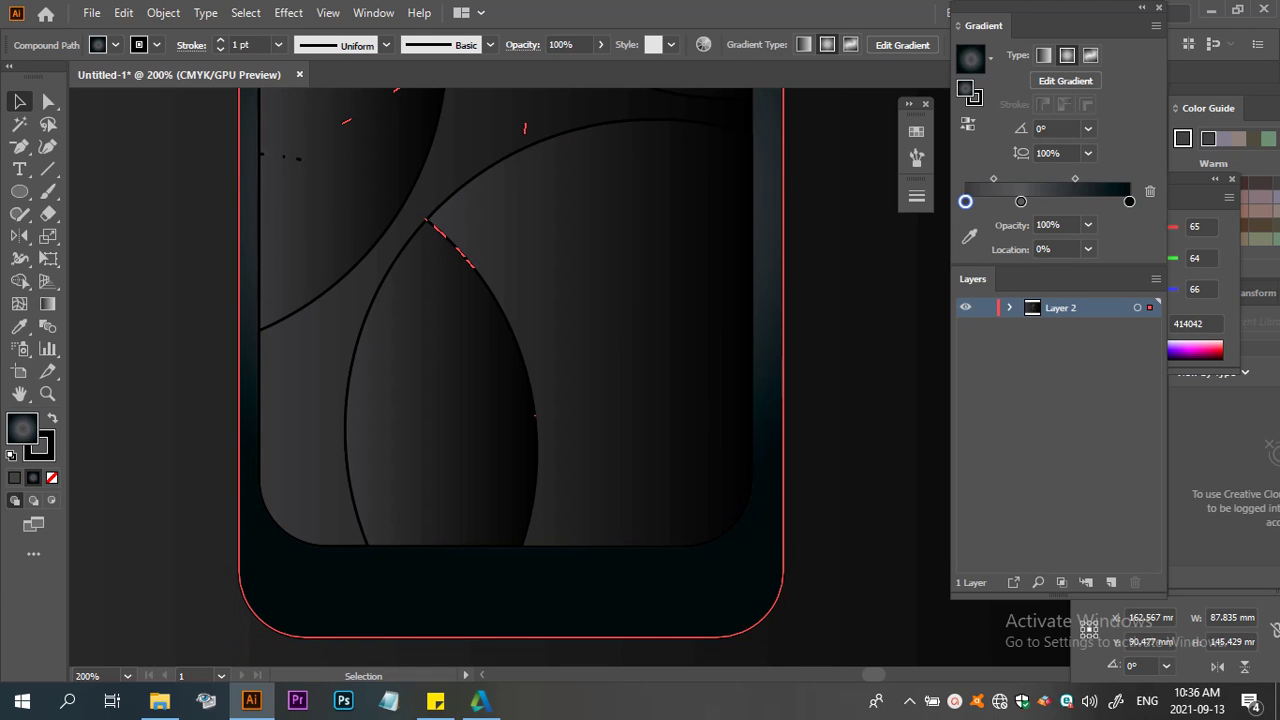
key("ctrl+z")
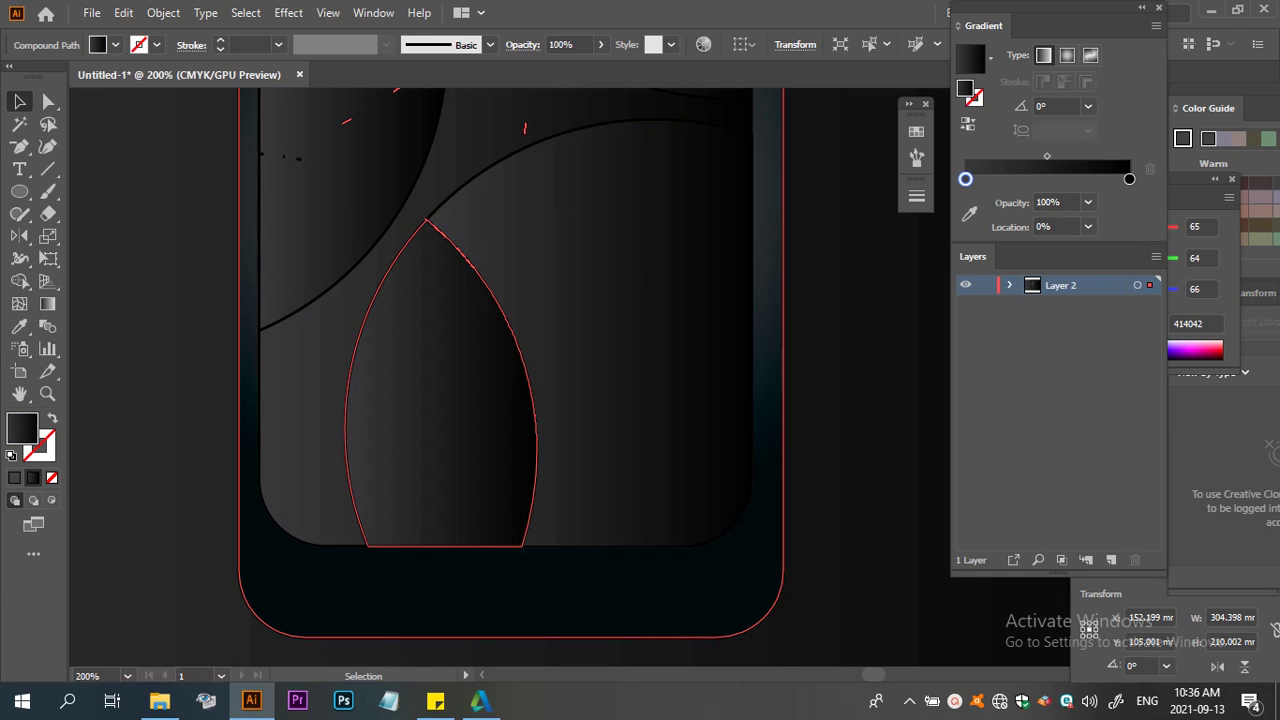
left_click(452, 244)
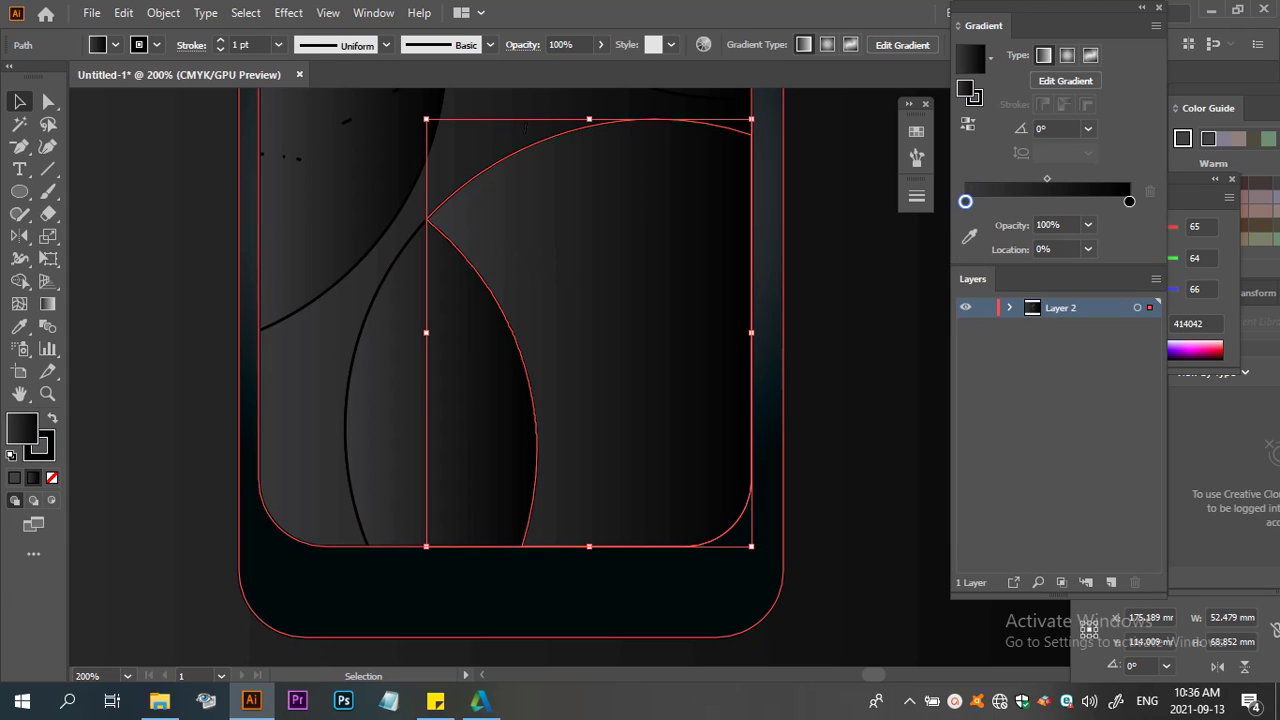
scroll(510, 380, "up", 3)
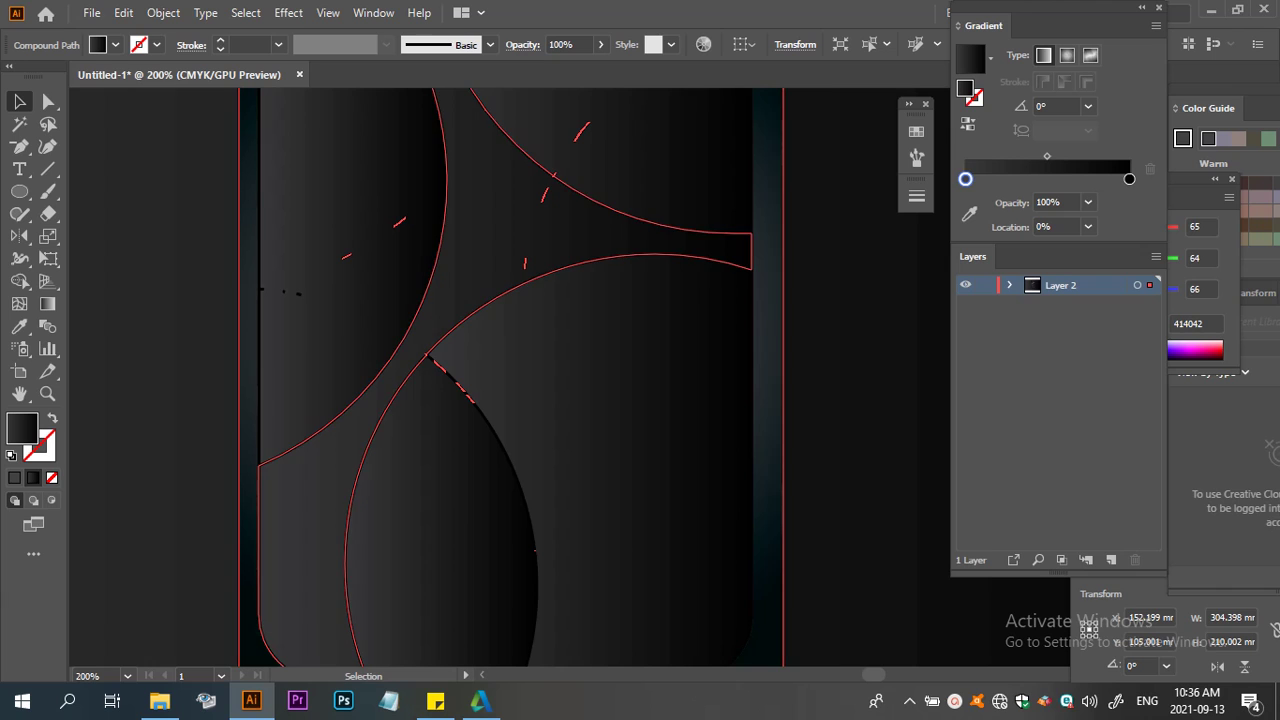
key("ctrl+shift+a")
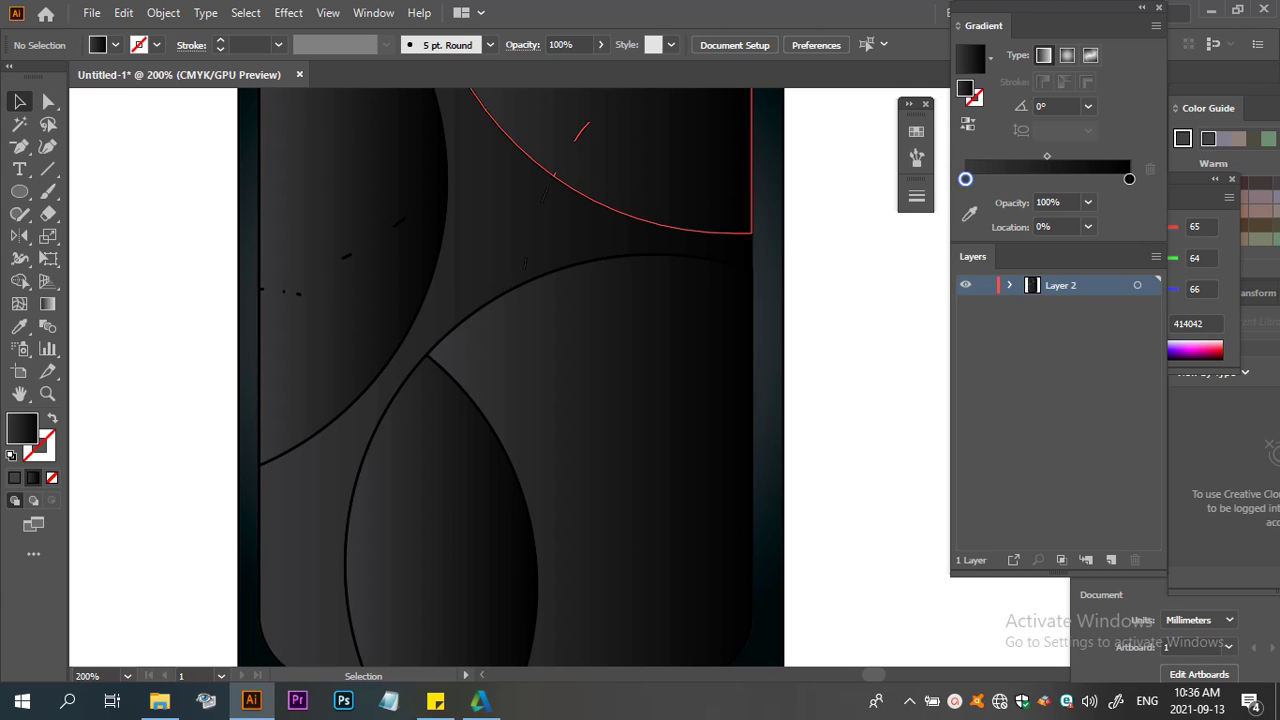
left_click(620, 150)
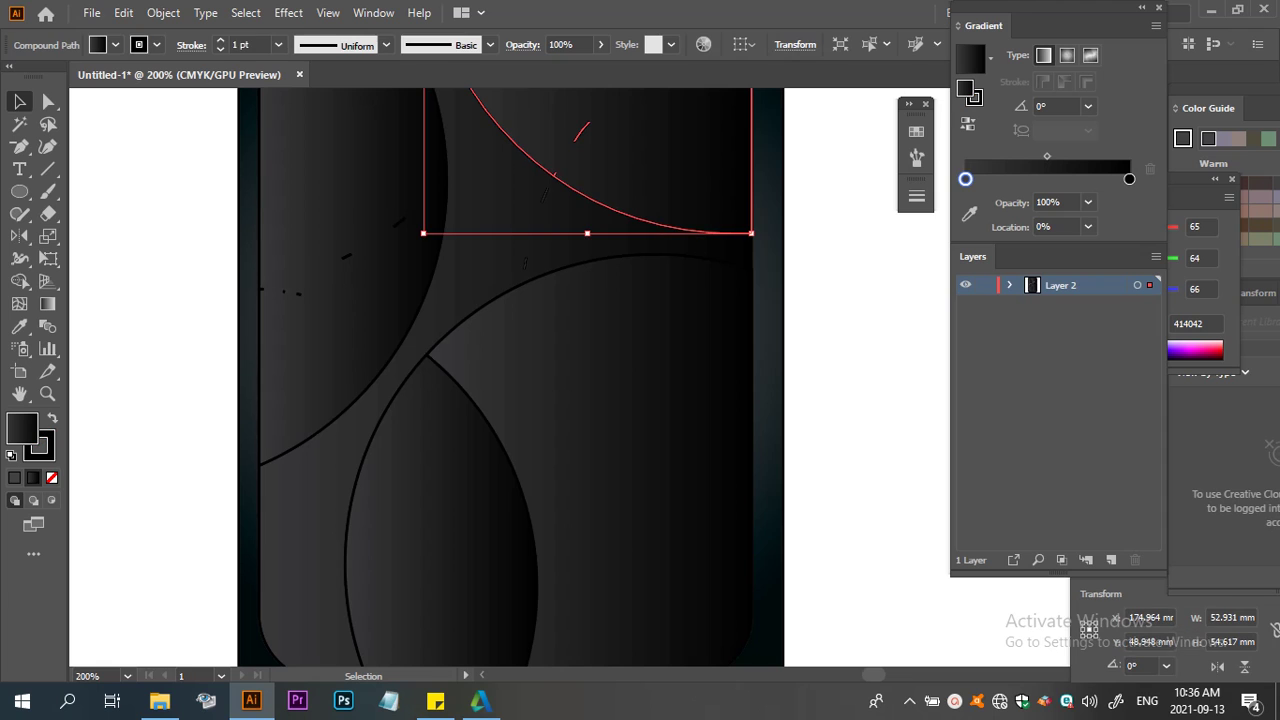
scroll(510, 380, "down", 2)
key("ctrl+minus")
key("ctrl+minus")
key("ctrl+minus")
scroll(555, 330, "up", 2)
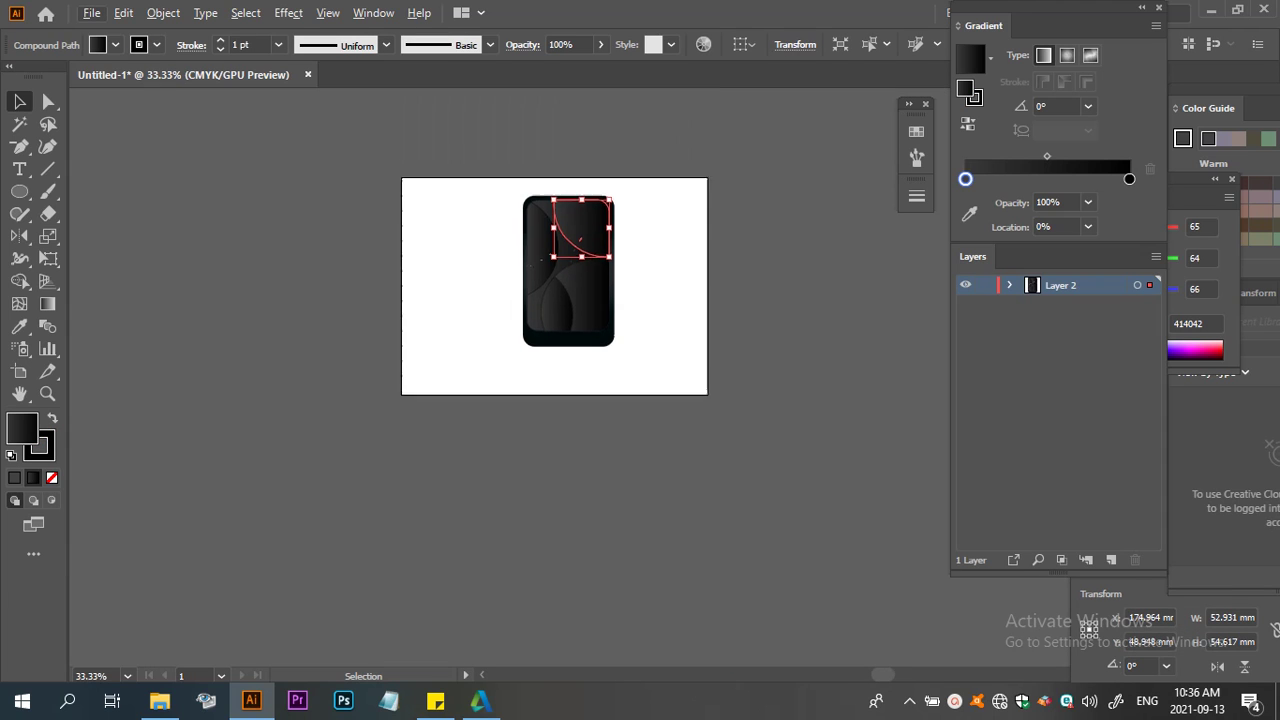
scroll(555, 330, "up", 1)
key("ctrl+shift+a")
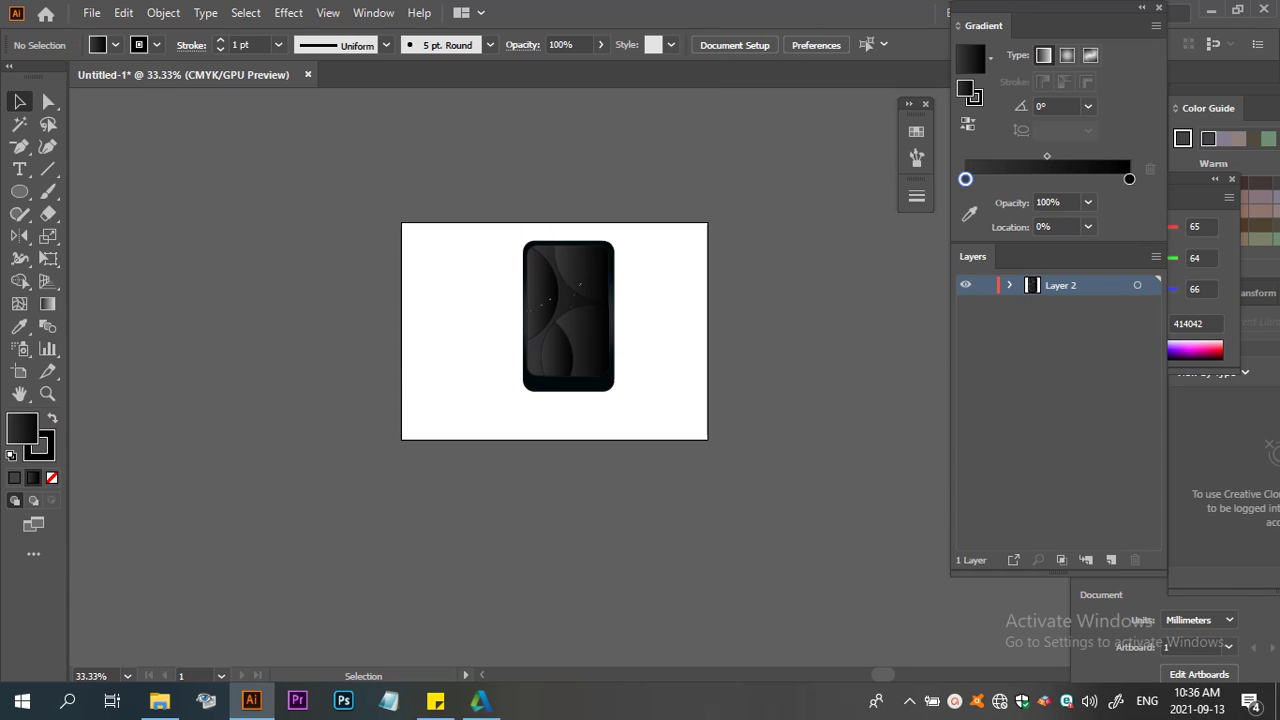
key("ctrl+z")
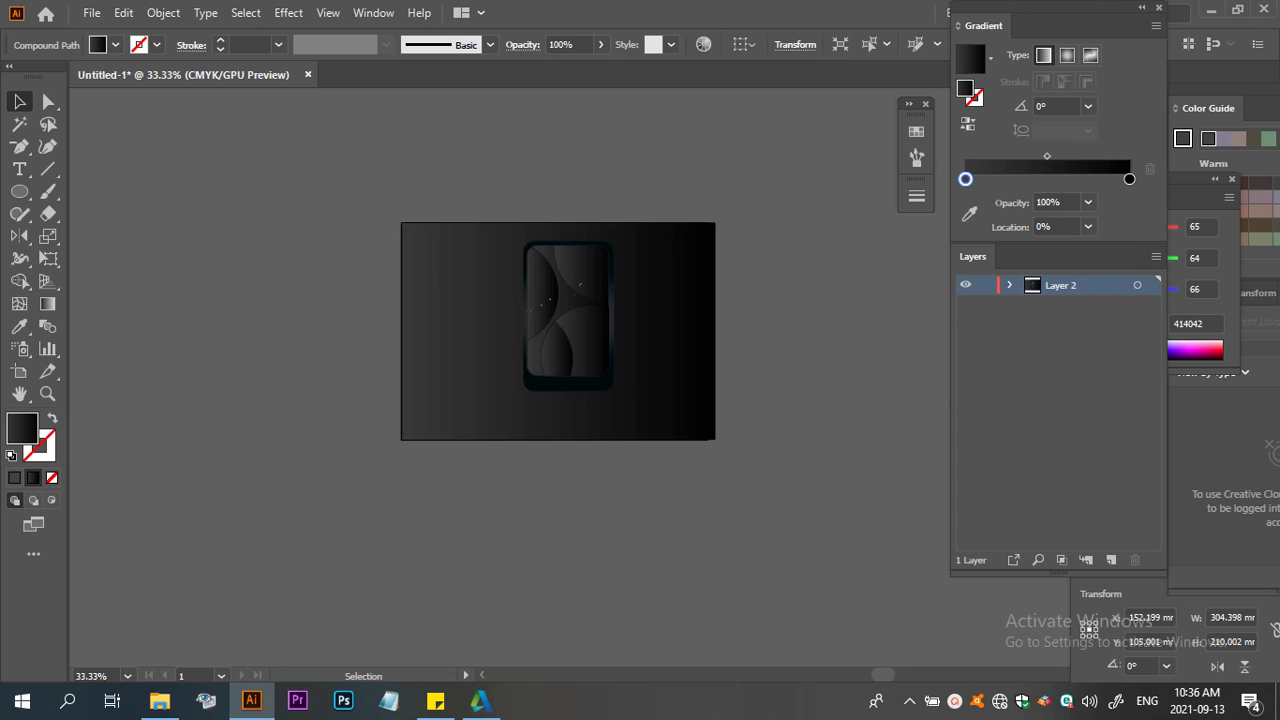
key("ctrl+shift+a")
key("ctrl+plus")
key("ctrl+plus")
key("ctrl+plus")
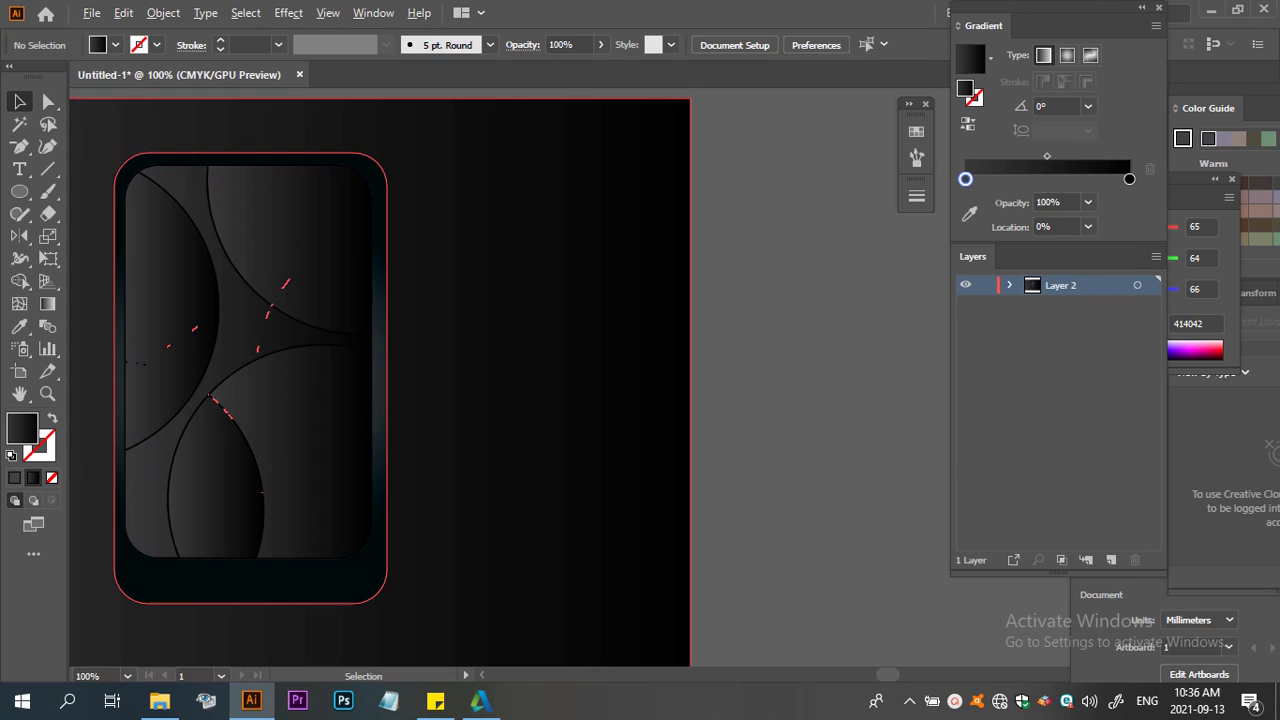
key("ctrl+minus")
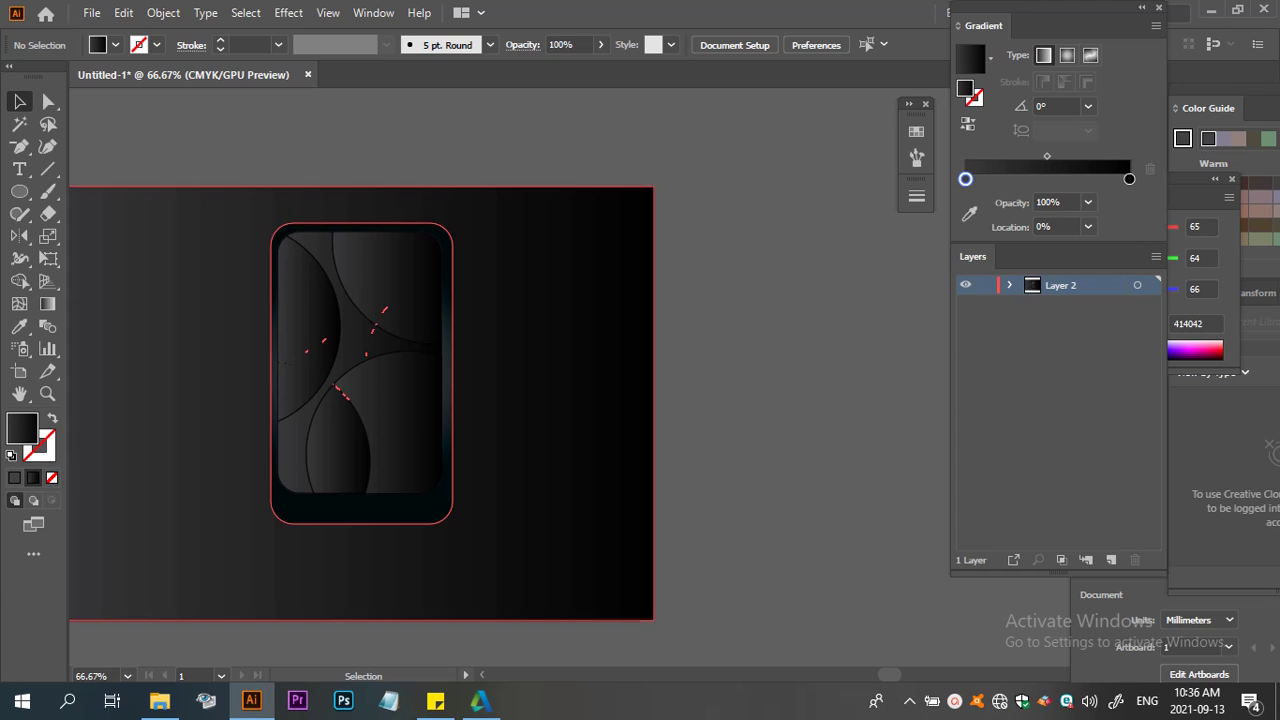
key("ctrl+minus")
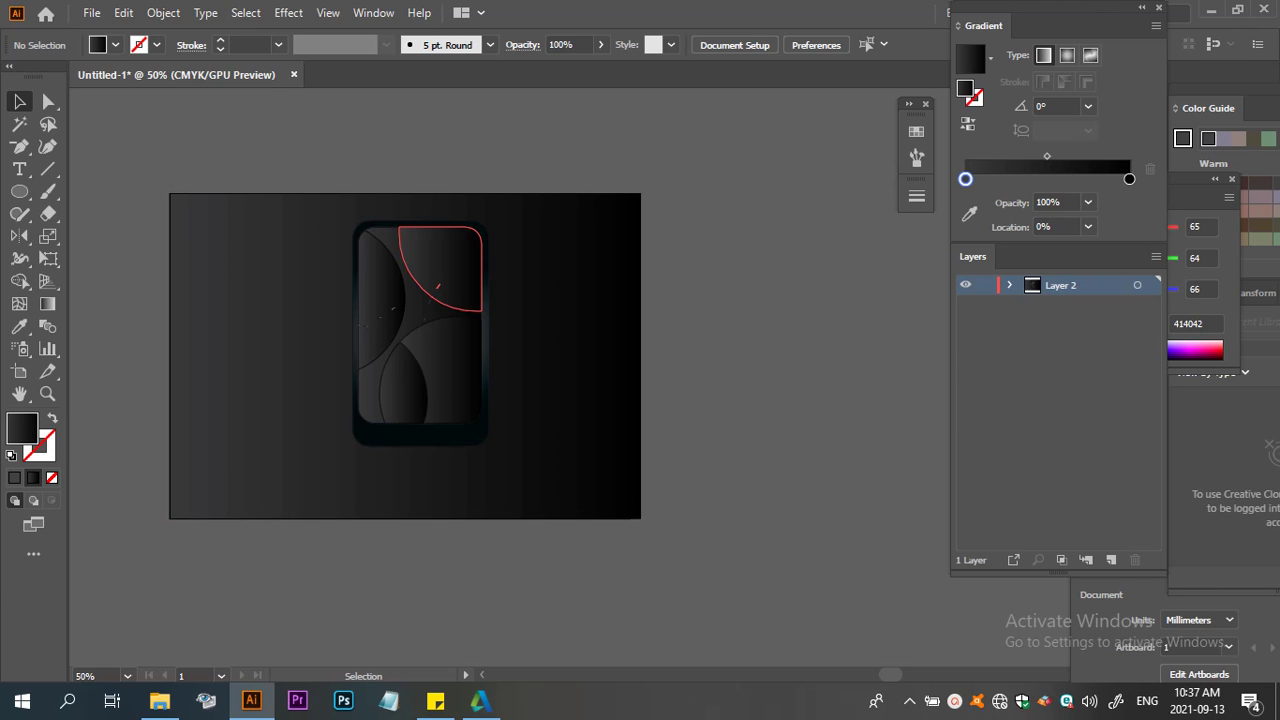
key("ctrl+plus")
key("ctrl+plus")
key("ctrl+plus")
key("ctrl+plus")
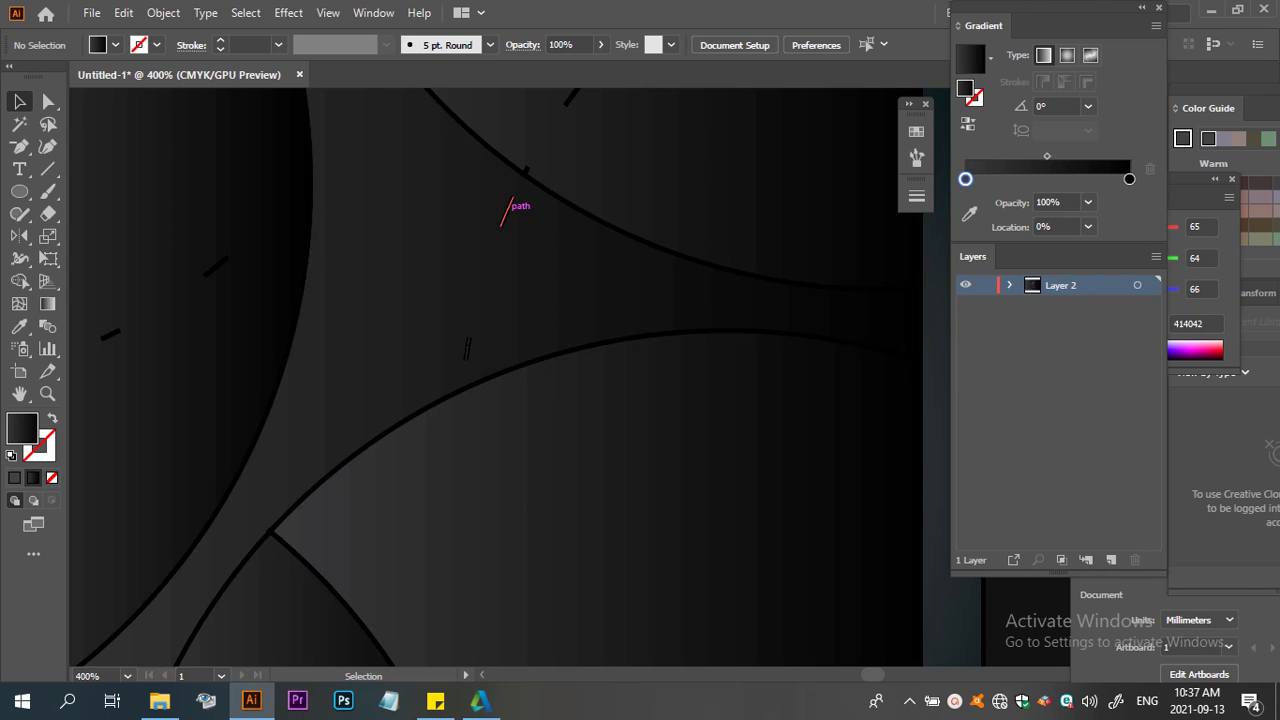
Isolate Layer 2 and select all of its artwork
double_click(600, 300)
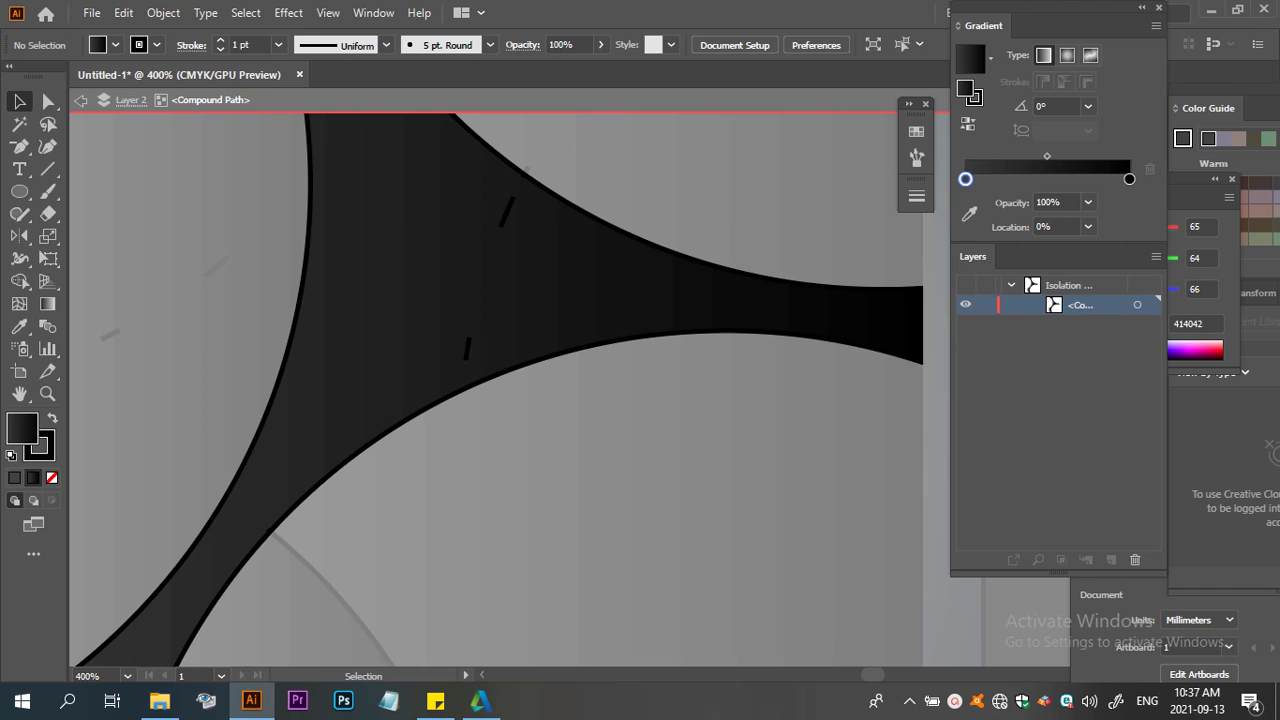
left_click(81, 100)
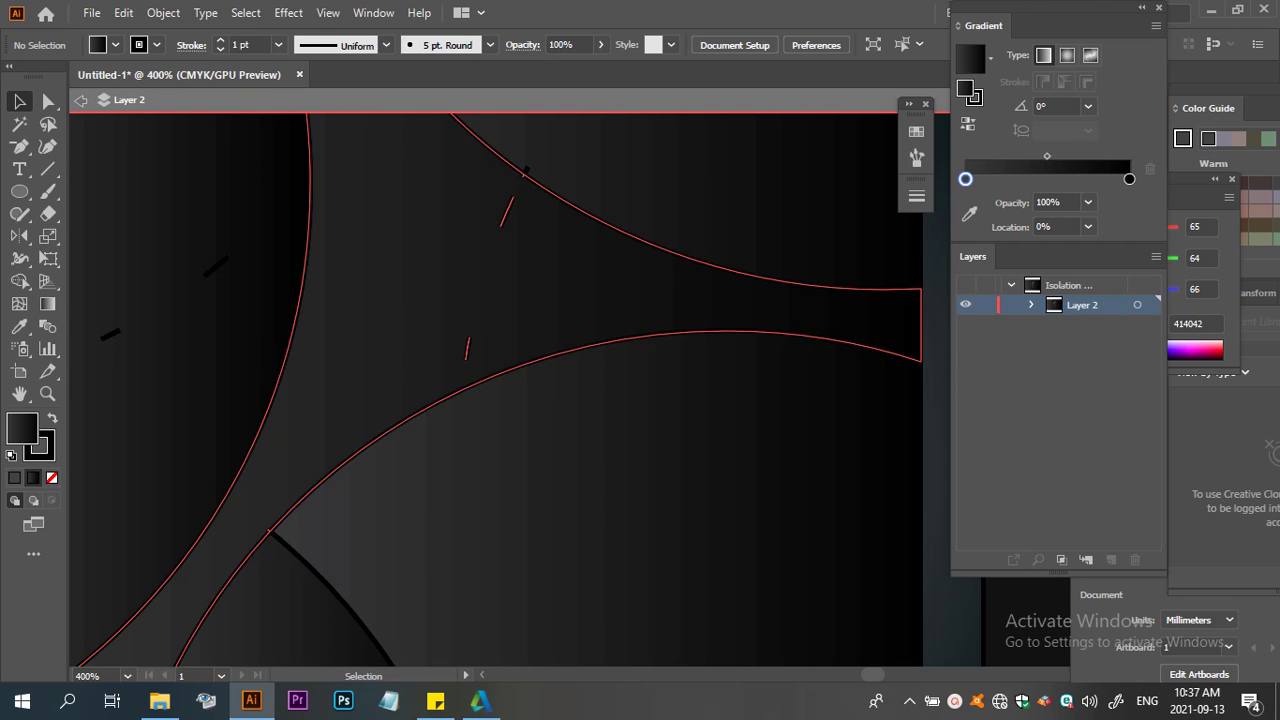
scroll(500, 390, "up", 2)
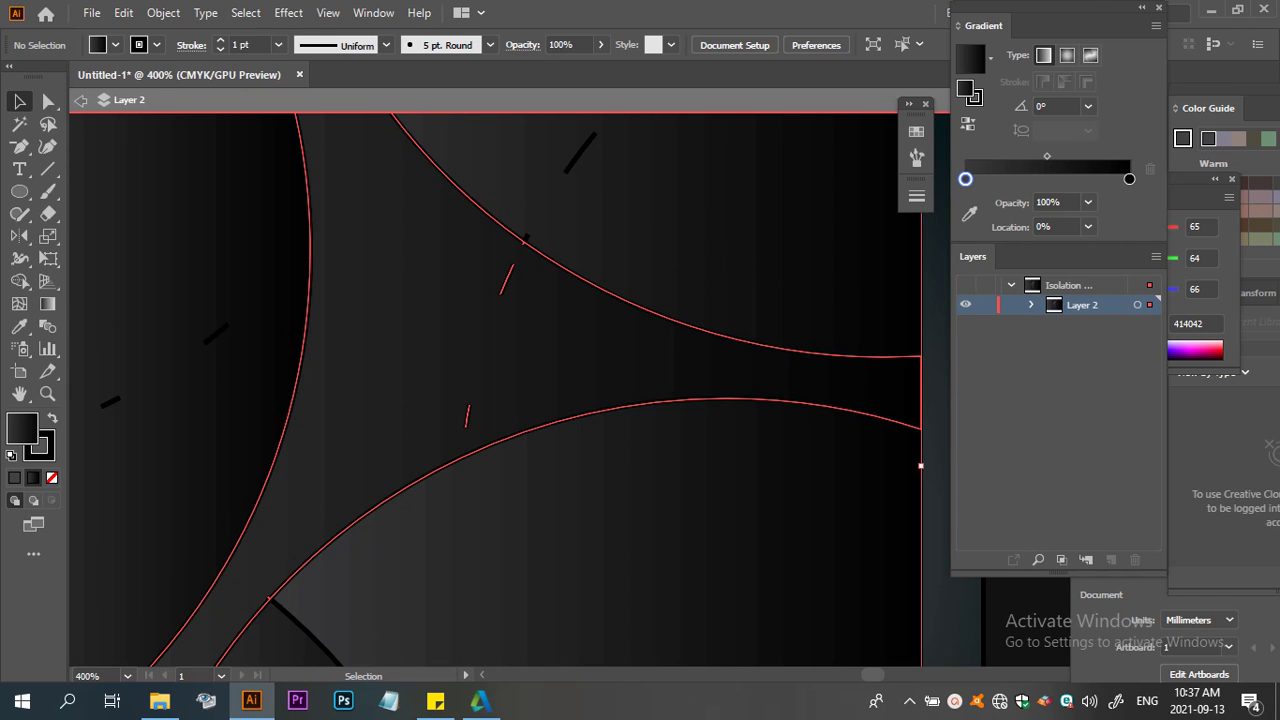
key("ctrl+a")
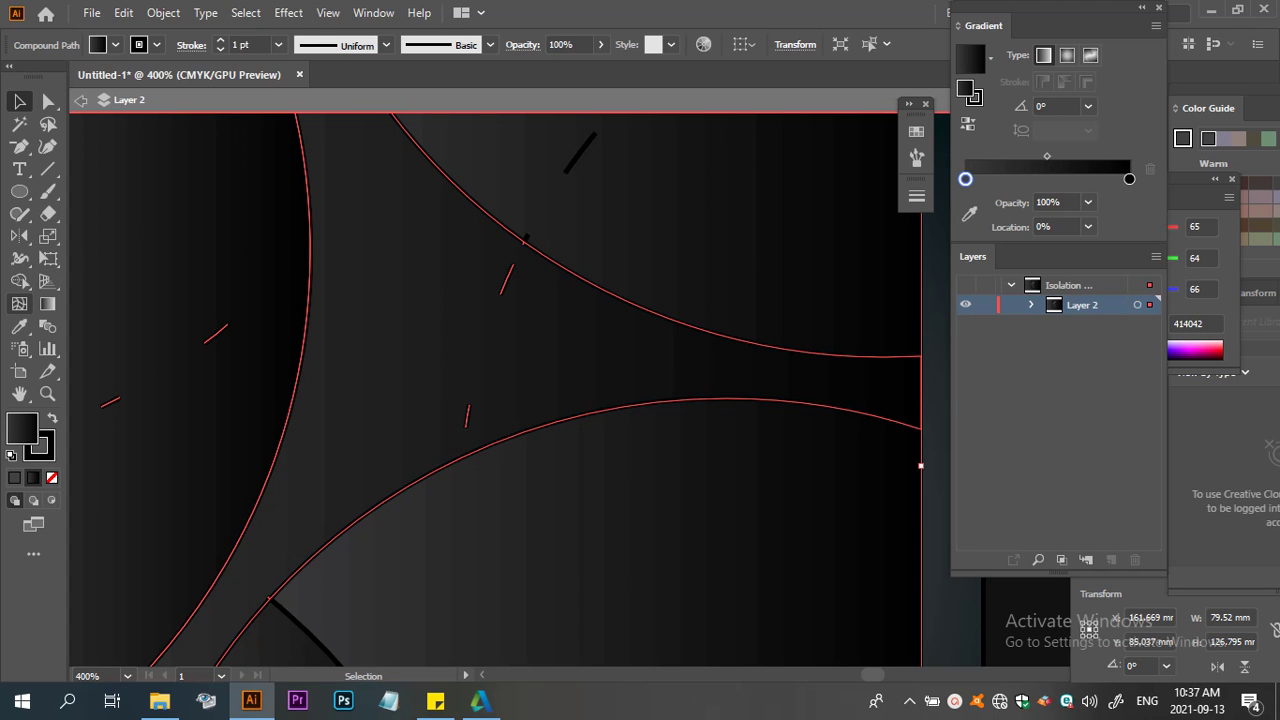
Remove two stray marks inside the central merged shape with Shape Builder
left_click(19, 281)
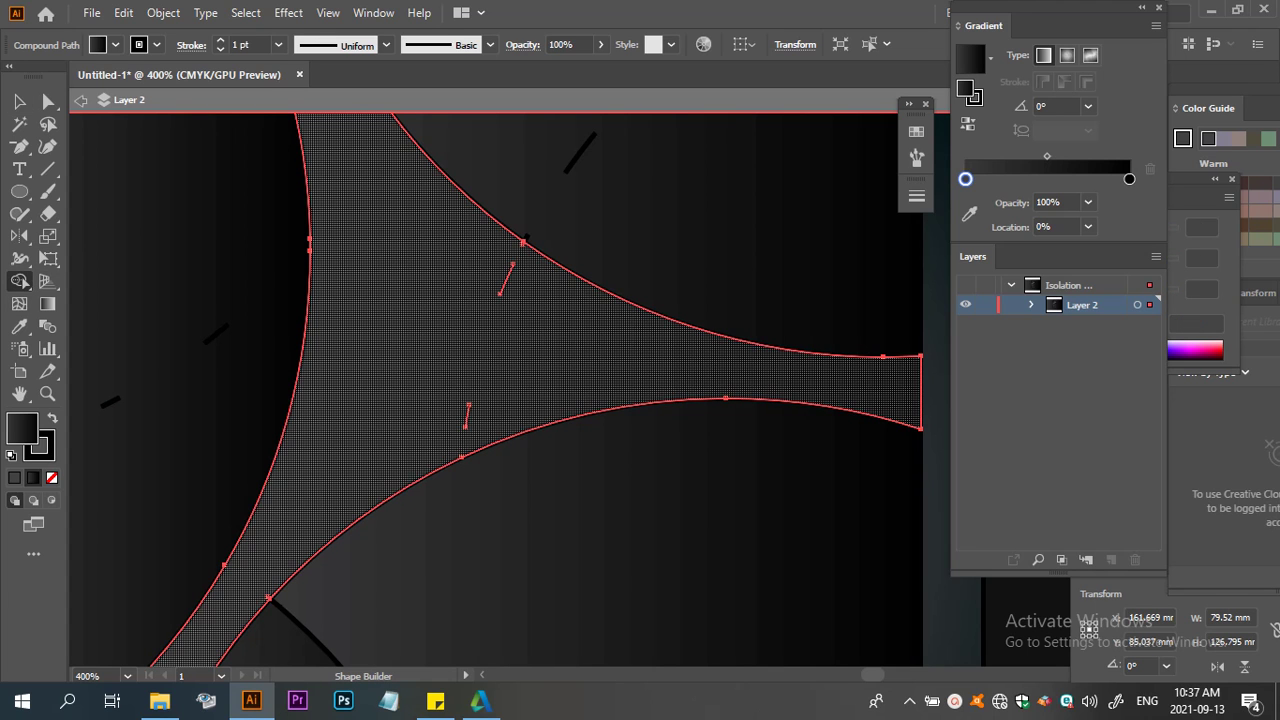
left_click(505, 280)
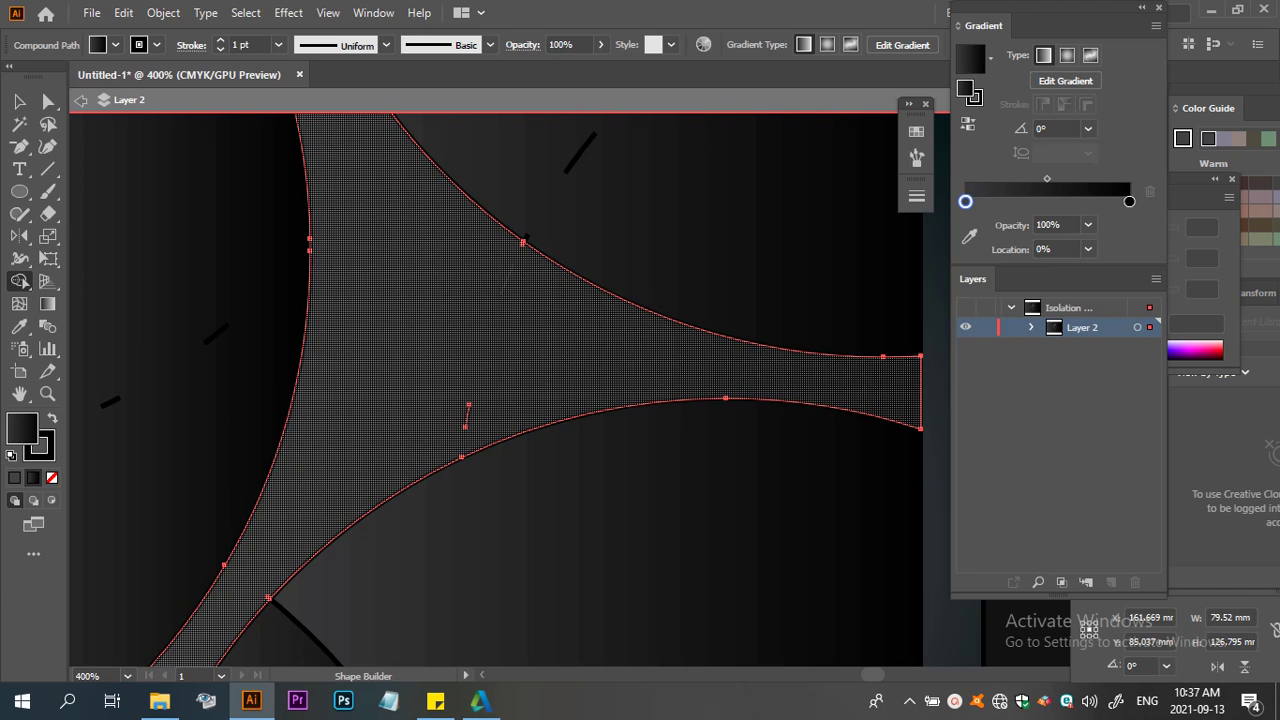
left_click(467, 415)
scroll(535, 236, "down", 3)
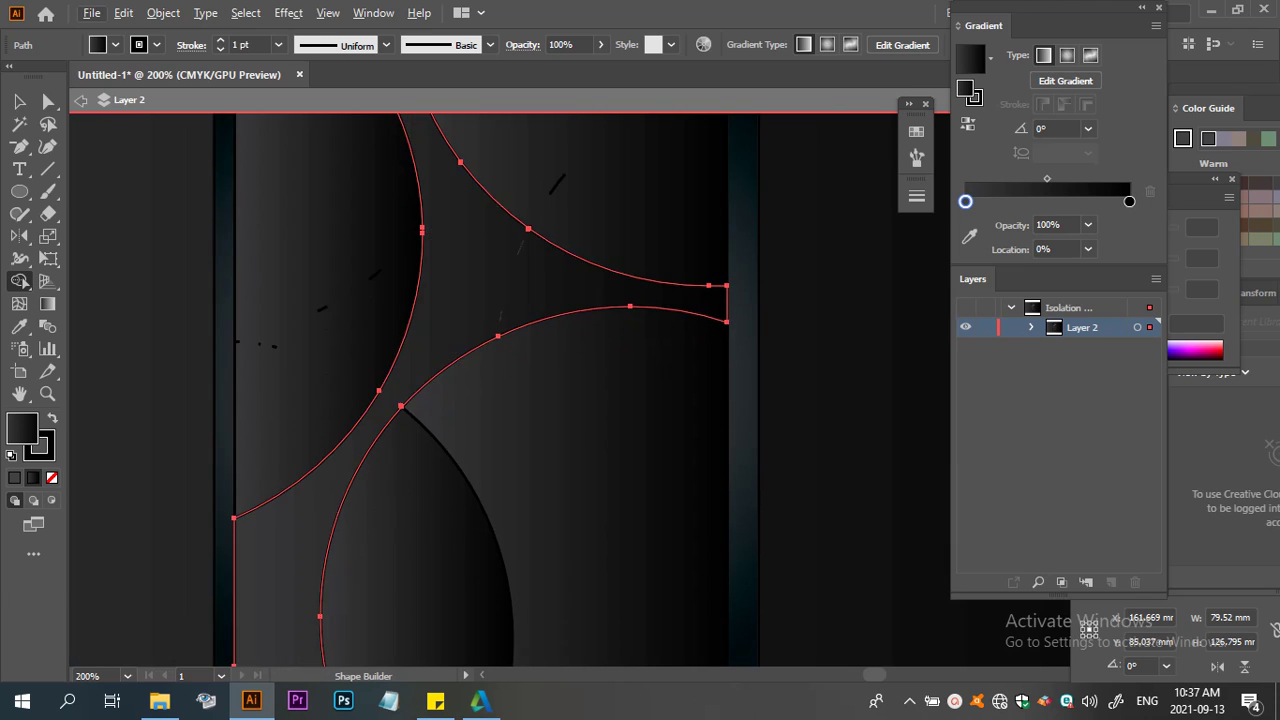
scroll(480, 390, "up", 3)
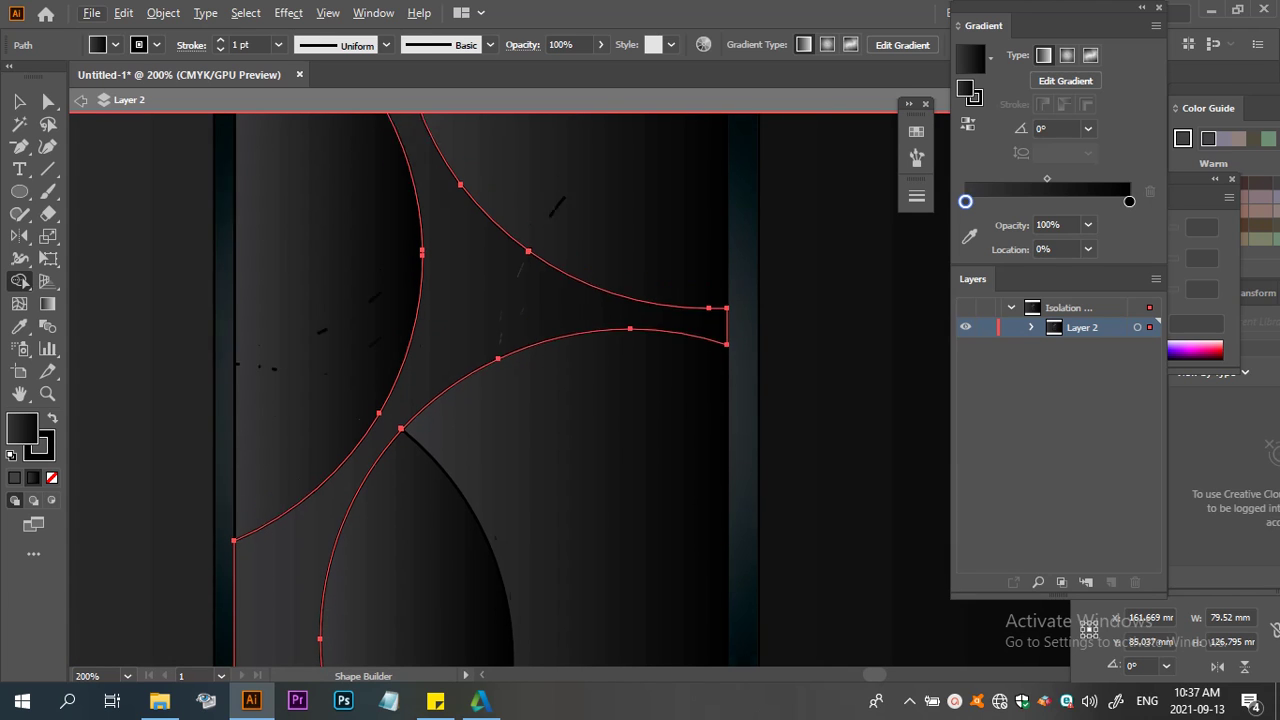
scroll(480, 390, "up", 2)
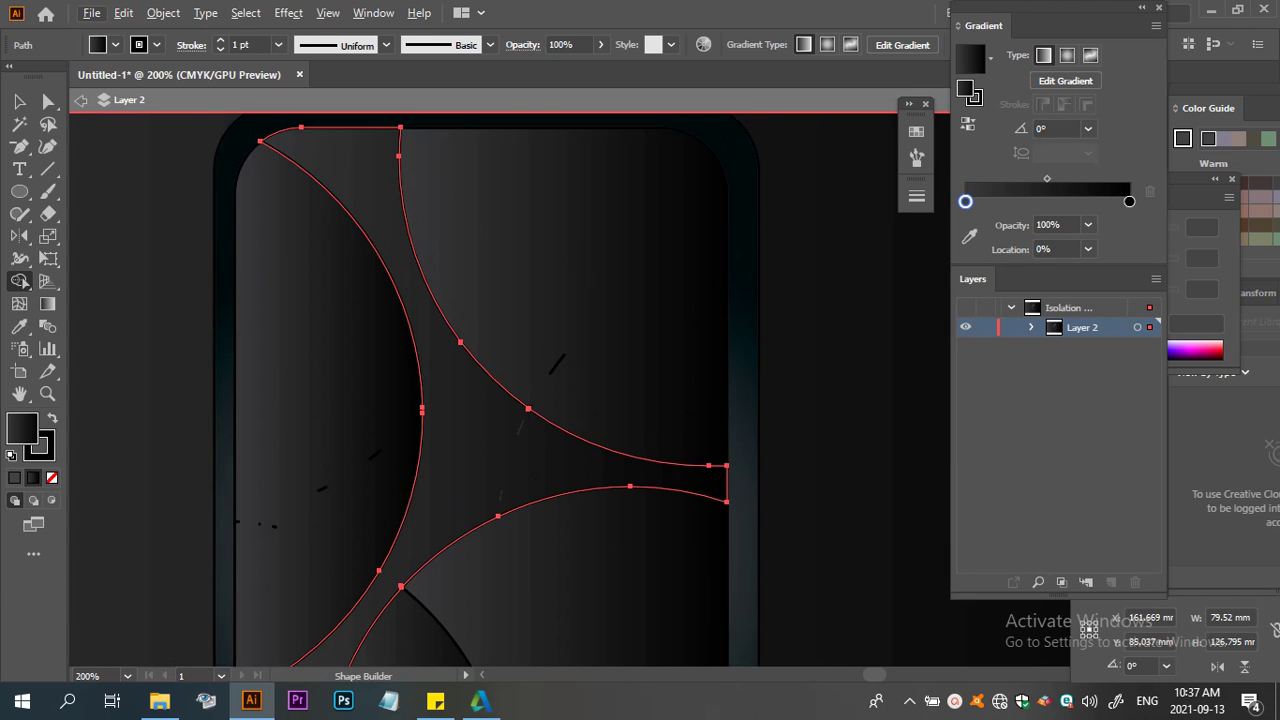
scroll(480, 390, "down", 1)
Select all the device artwork and merge the central inner-panel region with Shape Builder
left_click(555, 340, "ctrl")
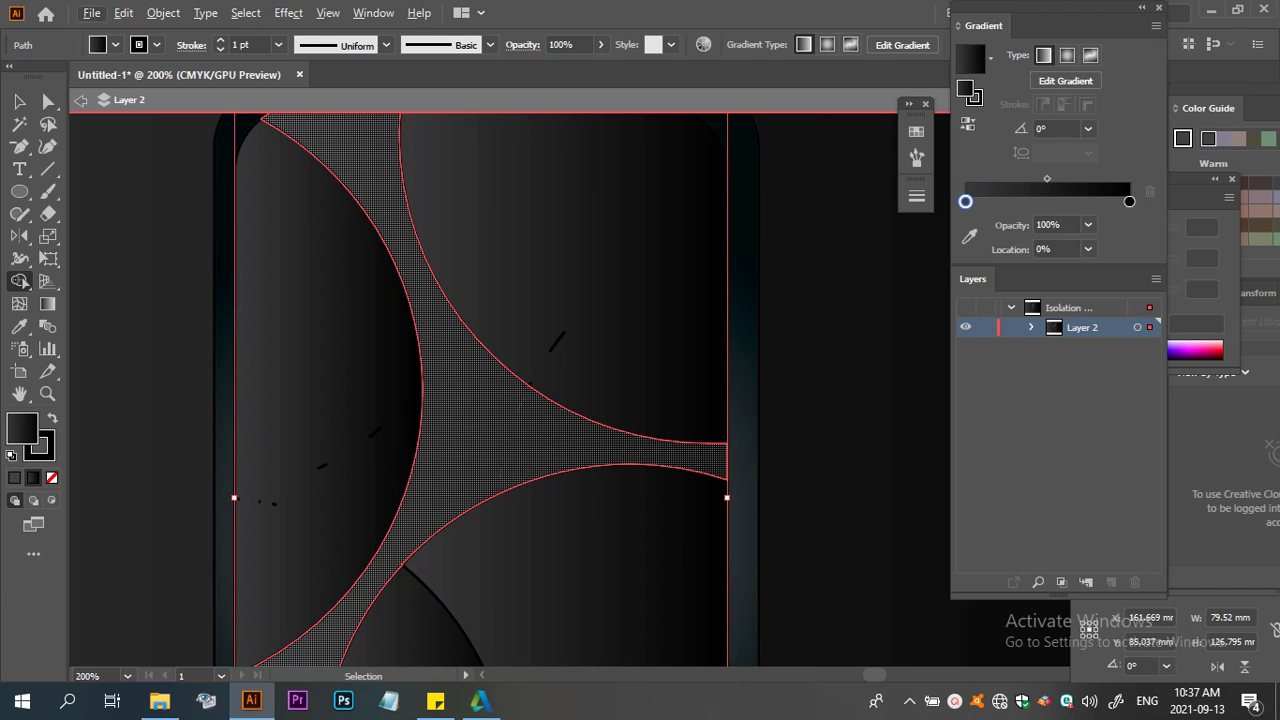
key("ctrl+a")
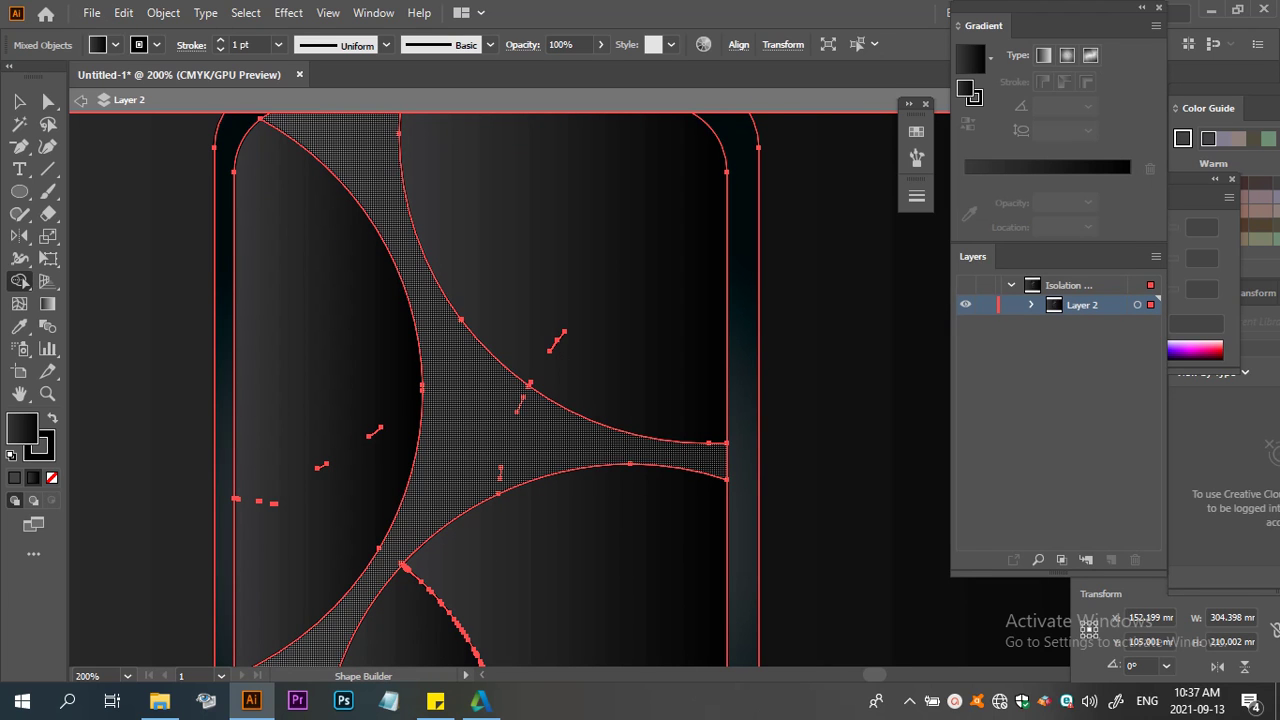
left_click(516, 410)
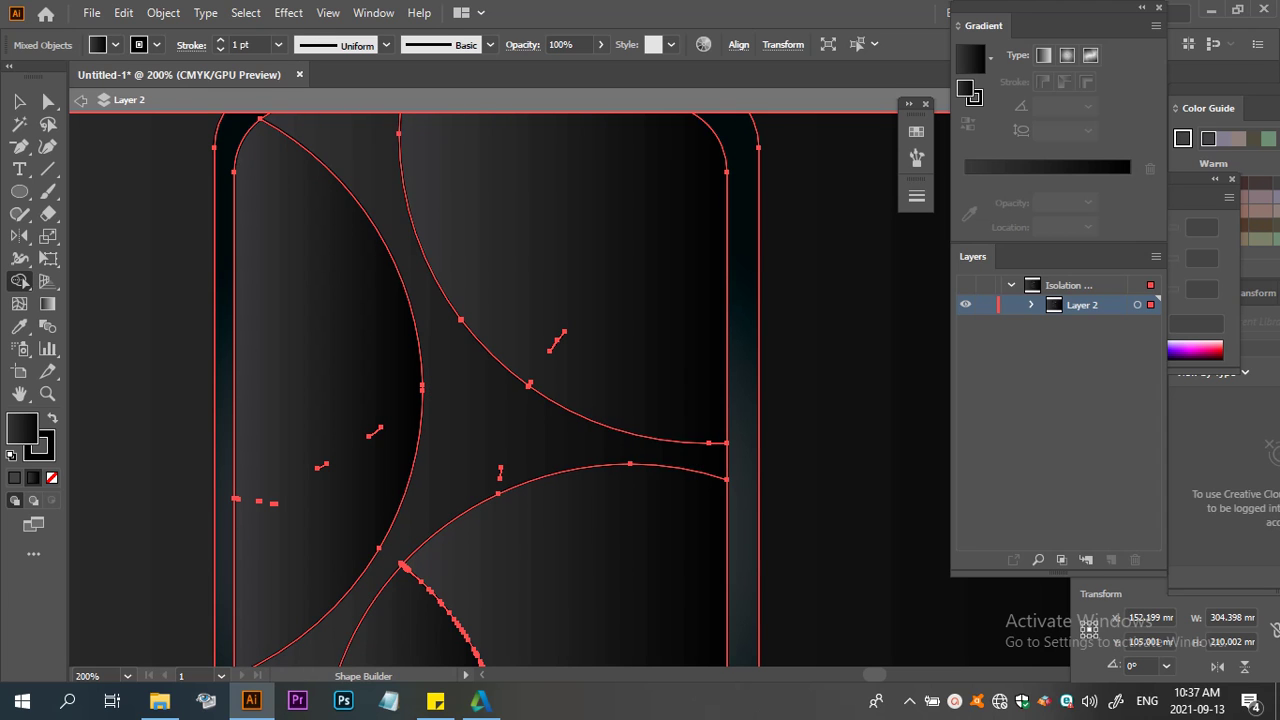
scroll(480, 390, "down", 3)
scroll(480, 390, "down", 3)
scroll(480, 390, "up", 3)
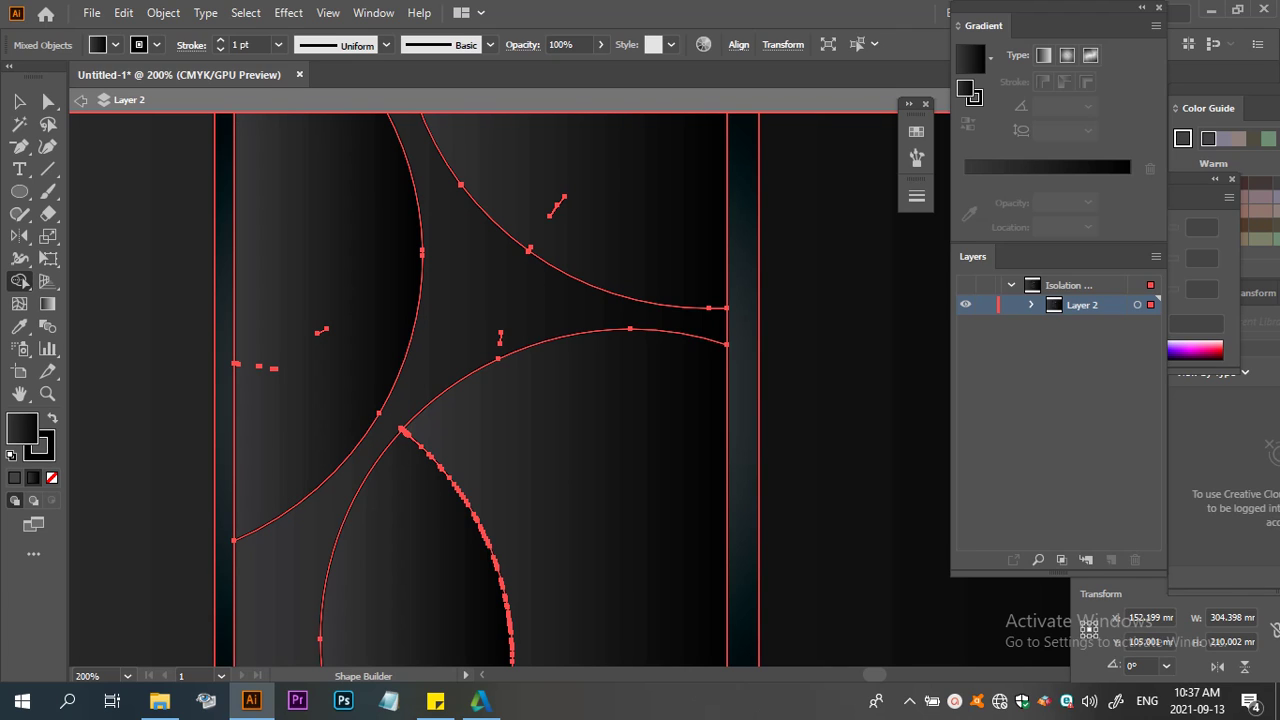
scroll(358, 309, "down", 2)
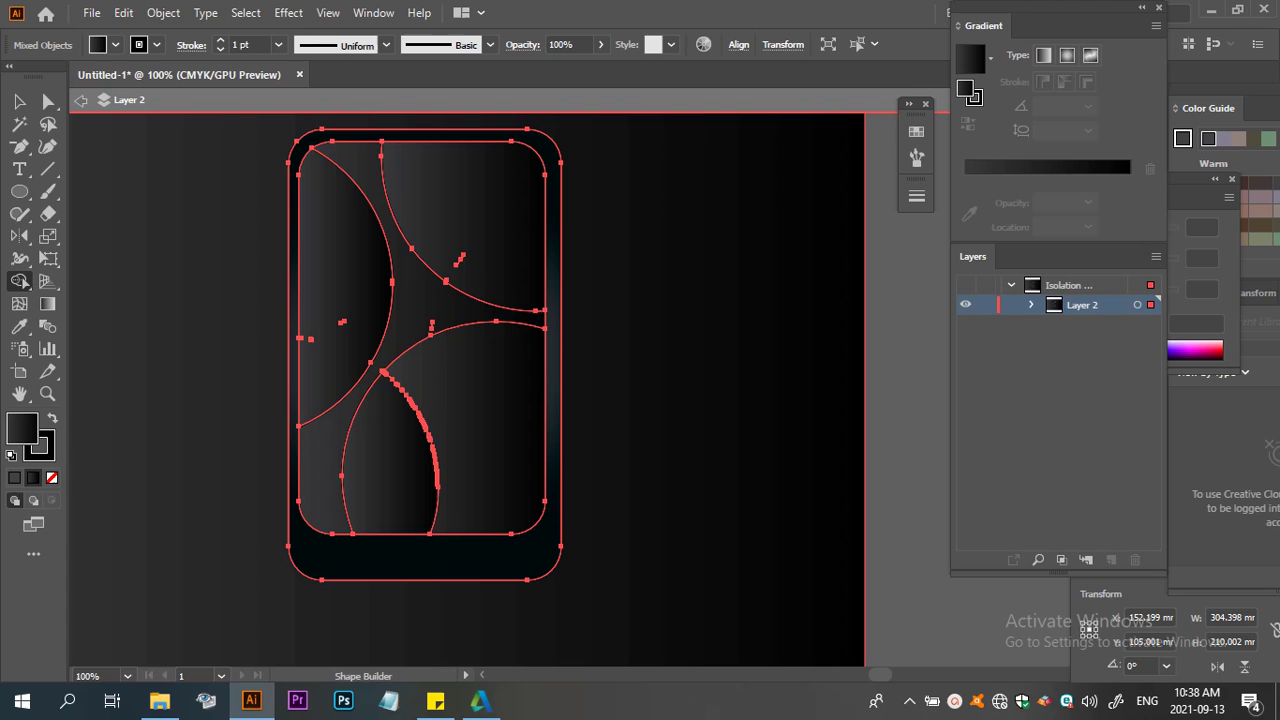
scroll(344, 318, "up", 2)
scroll(344, 318, "up", 1)
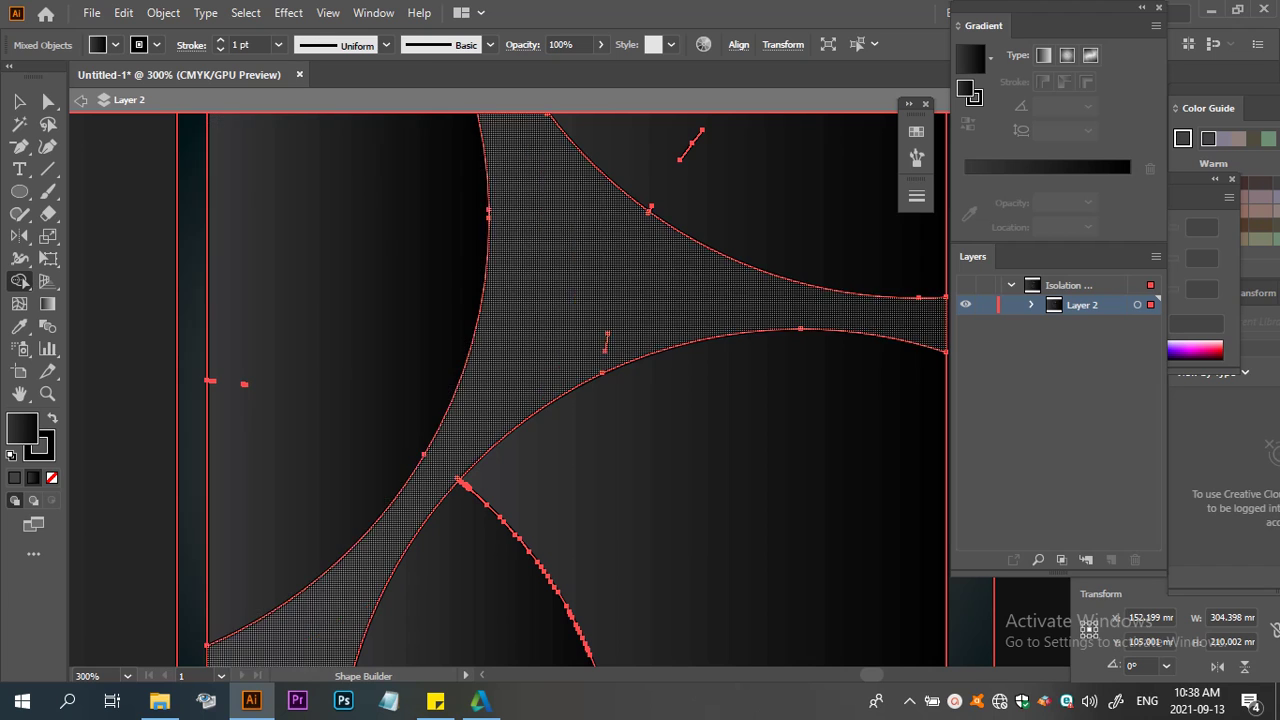
scroll(600, 300, "up", 3)
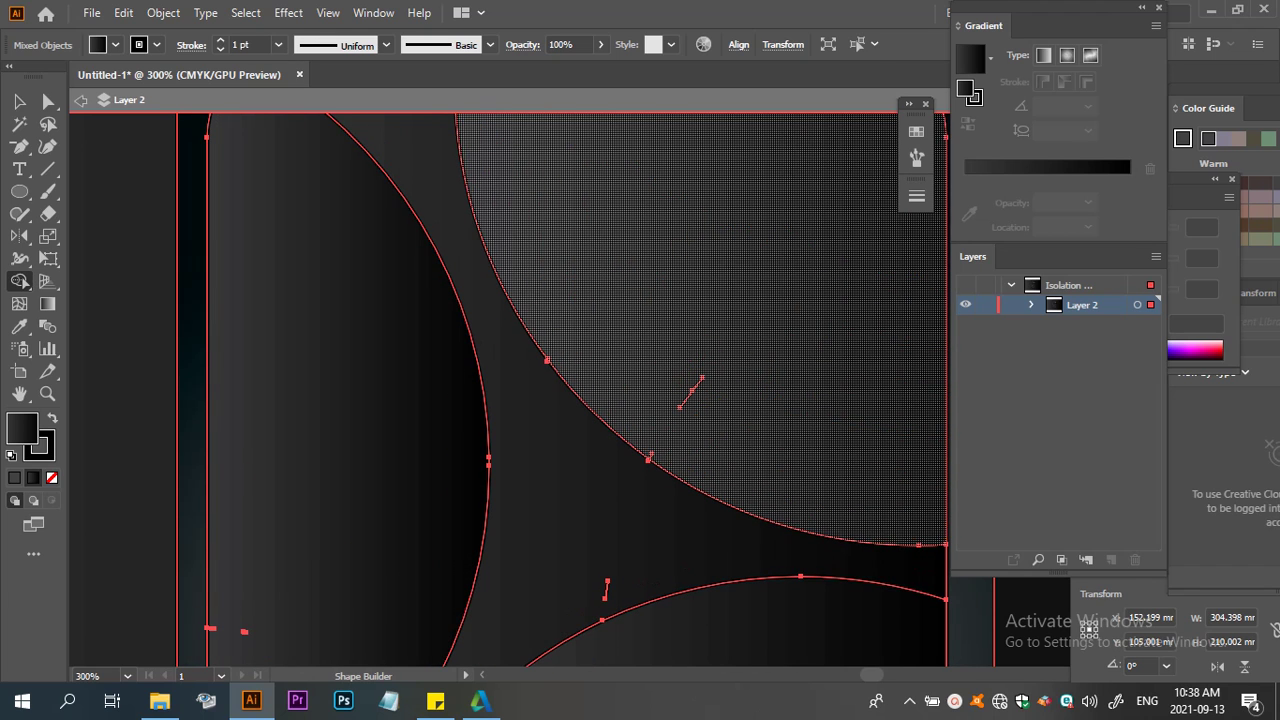
Merge the upper-right, central and left-hand panel regions, clearing the stray fragments
left_click_drag(702, 378, 680, 406)
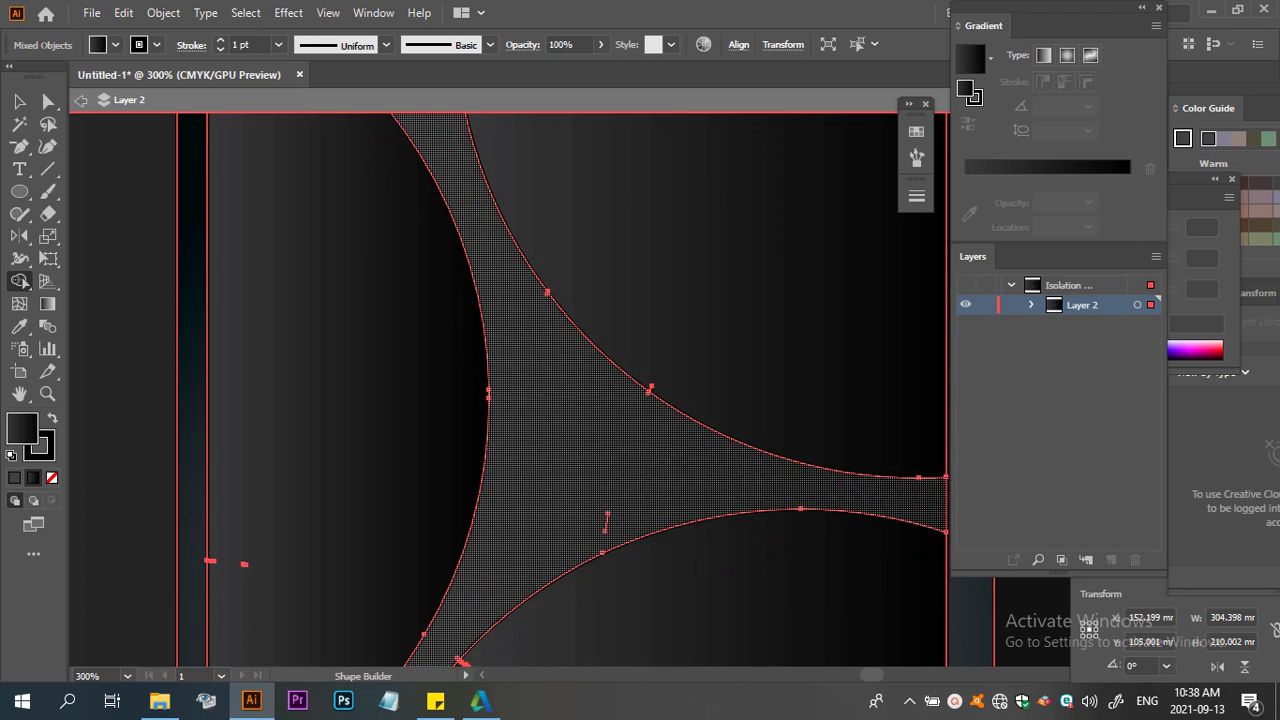
scroll(577, 390, "down", 3)
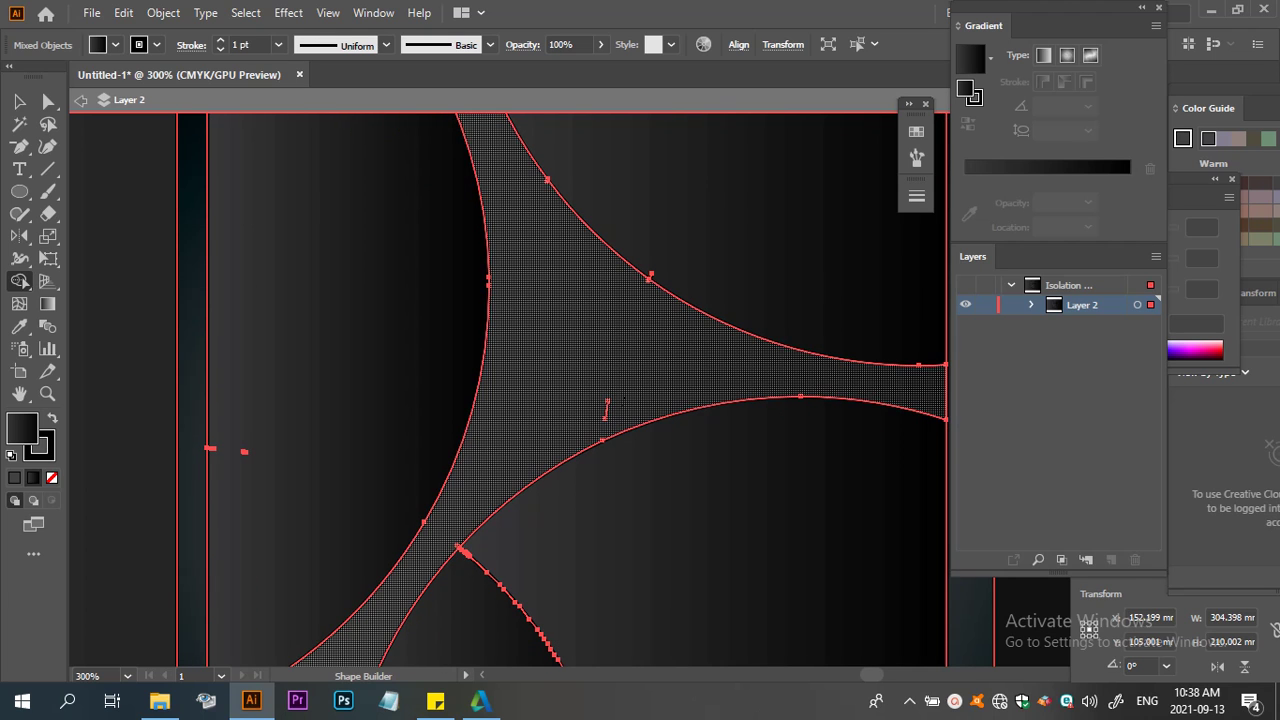
left_click(606, 405)
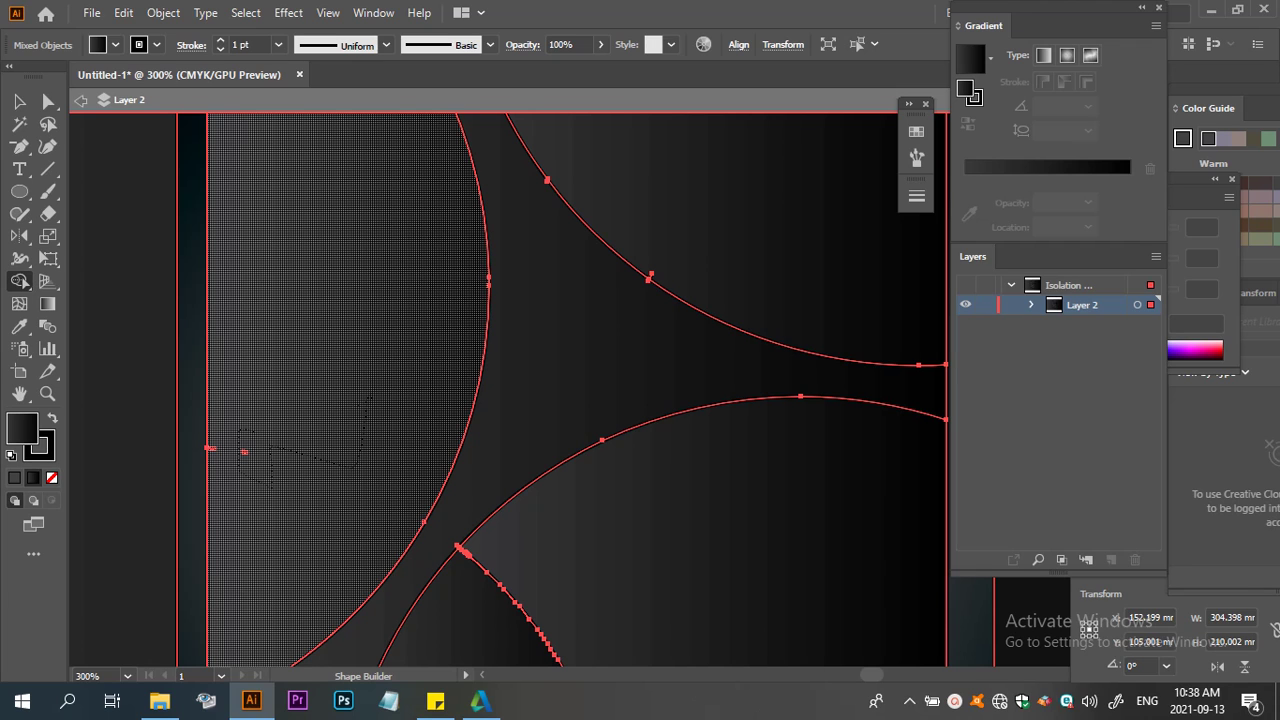
left_click(244, 452)
left_click(244, 452)
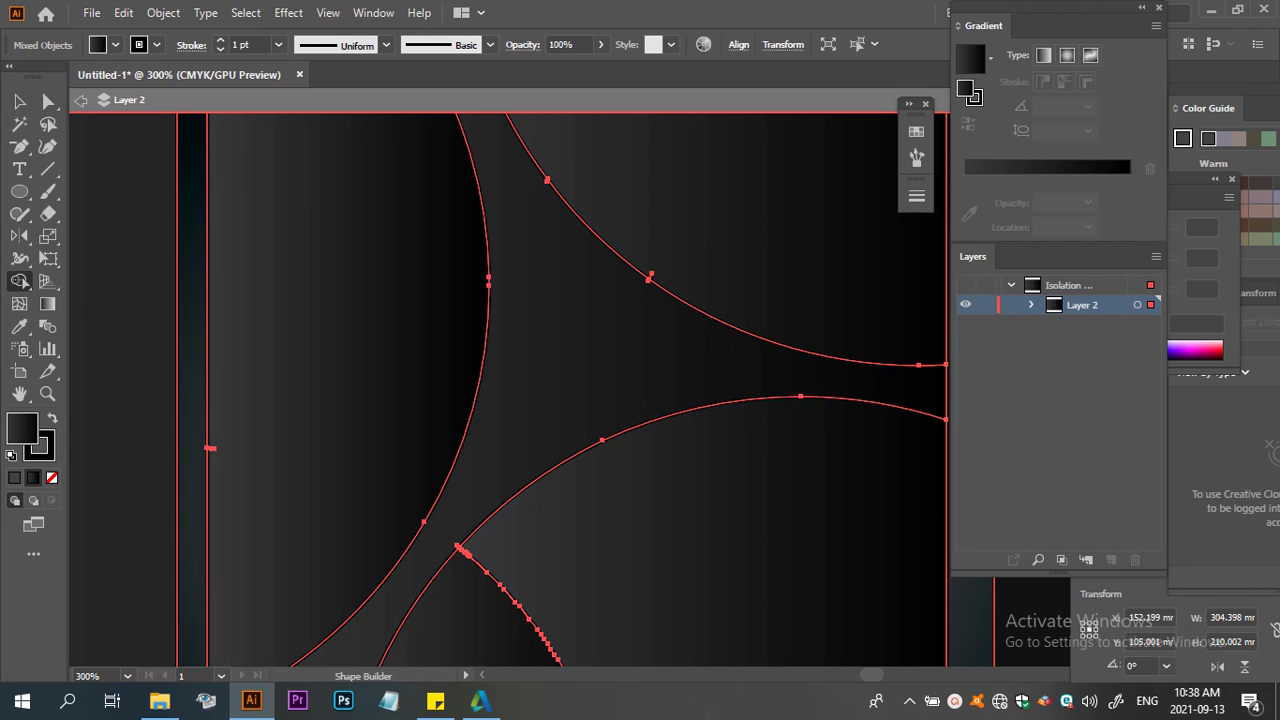
scroll(330, 400, "down", 2)
scroll(510, 390, "down", 3)
scroll(510, 390, "down", 5)
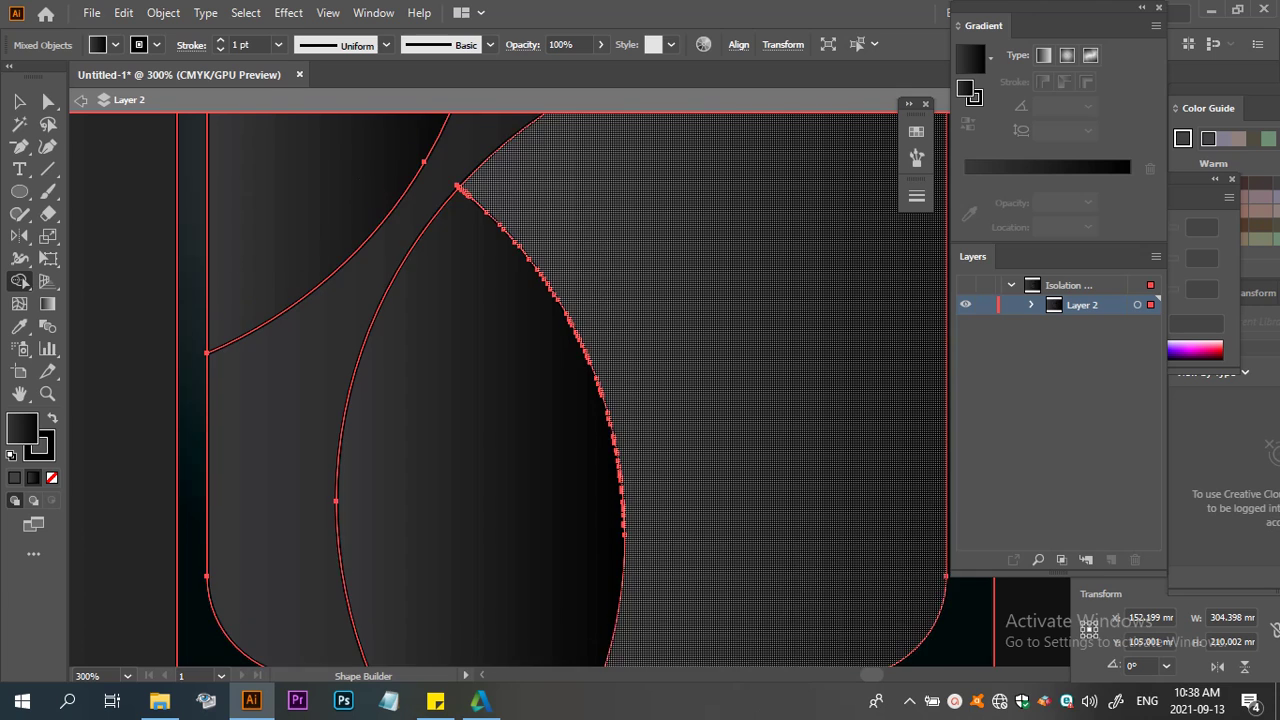
scroll(510, 390, "down", 4)
scroll(600, 540, "down", 2)
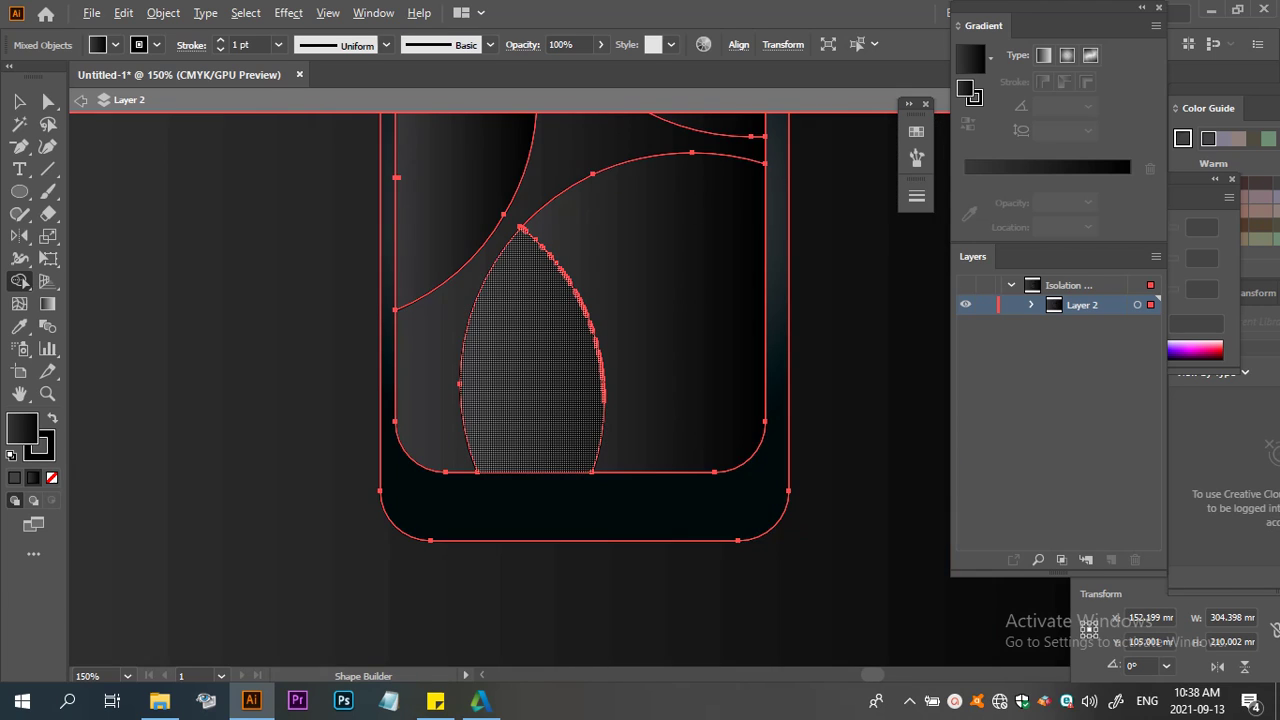
scroll(600, 540, "down", 2)
scroll(600, 540, "up", 1)
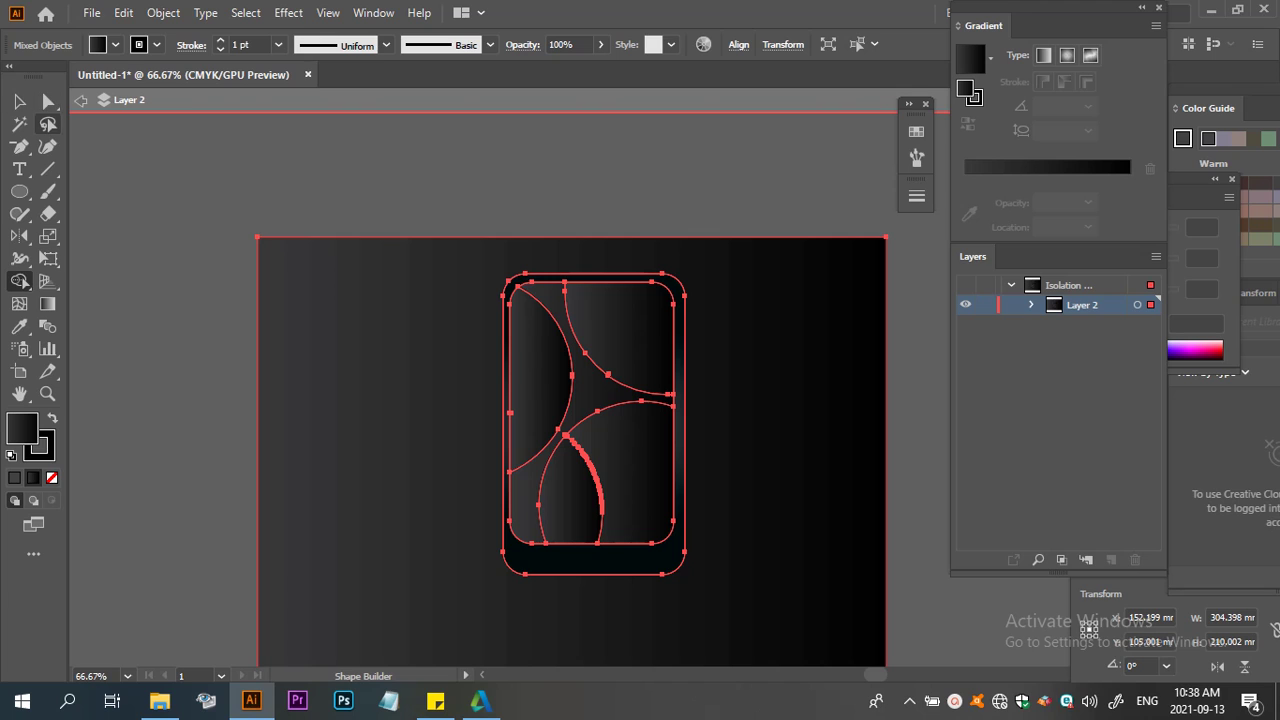
Deselect, exit isolation mode and select the top-right curved panel shape
left_click(19, 101)
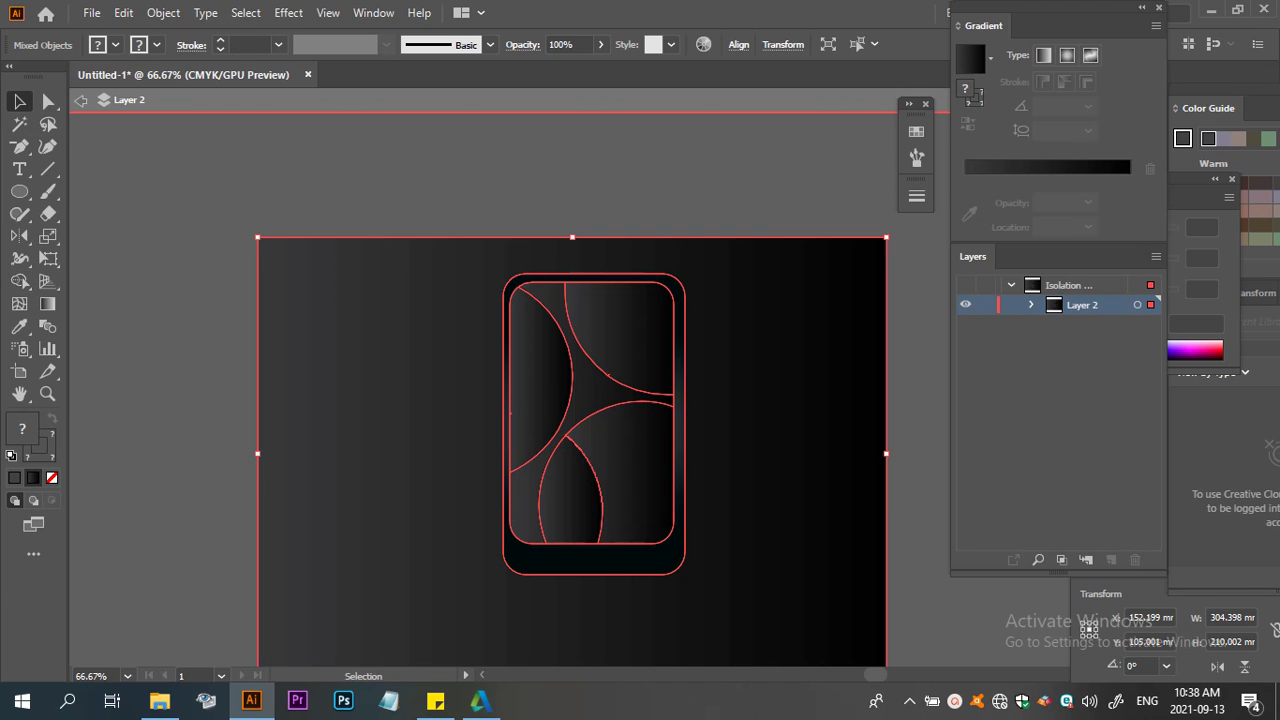
key("ctrl+shift+a")
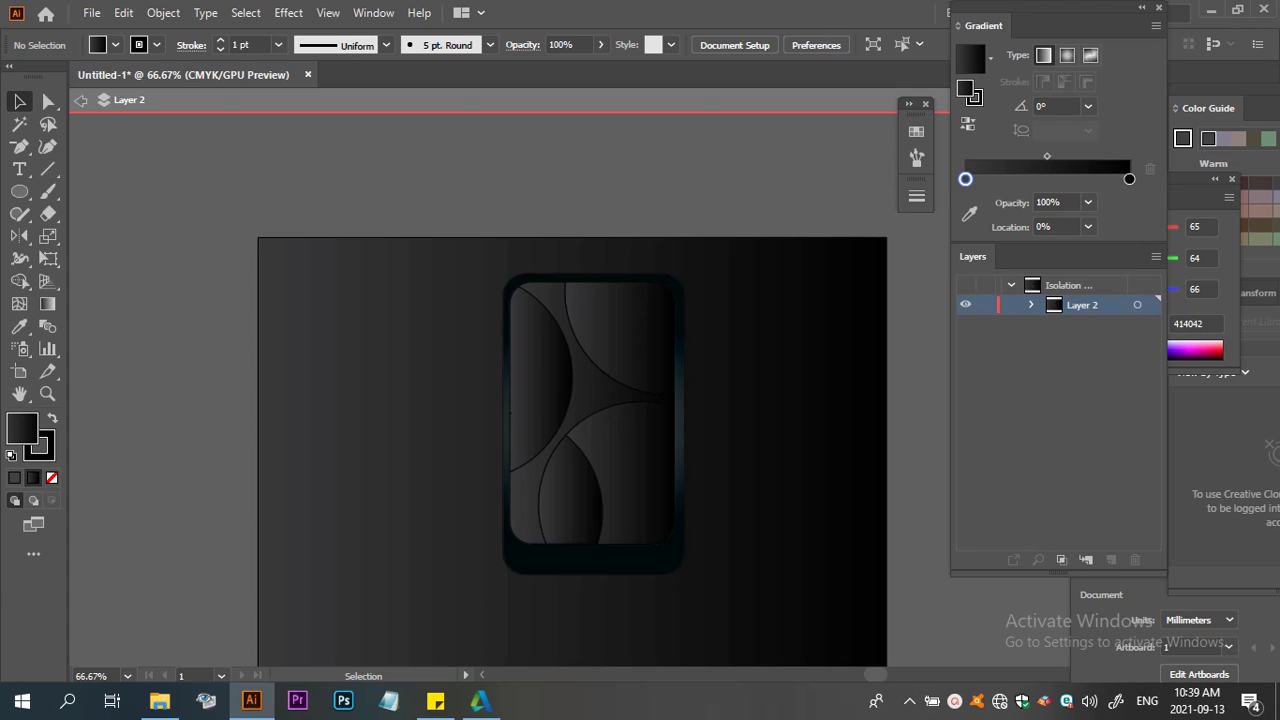
left_click(81, 100)
left_click(607, 374)
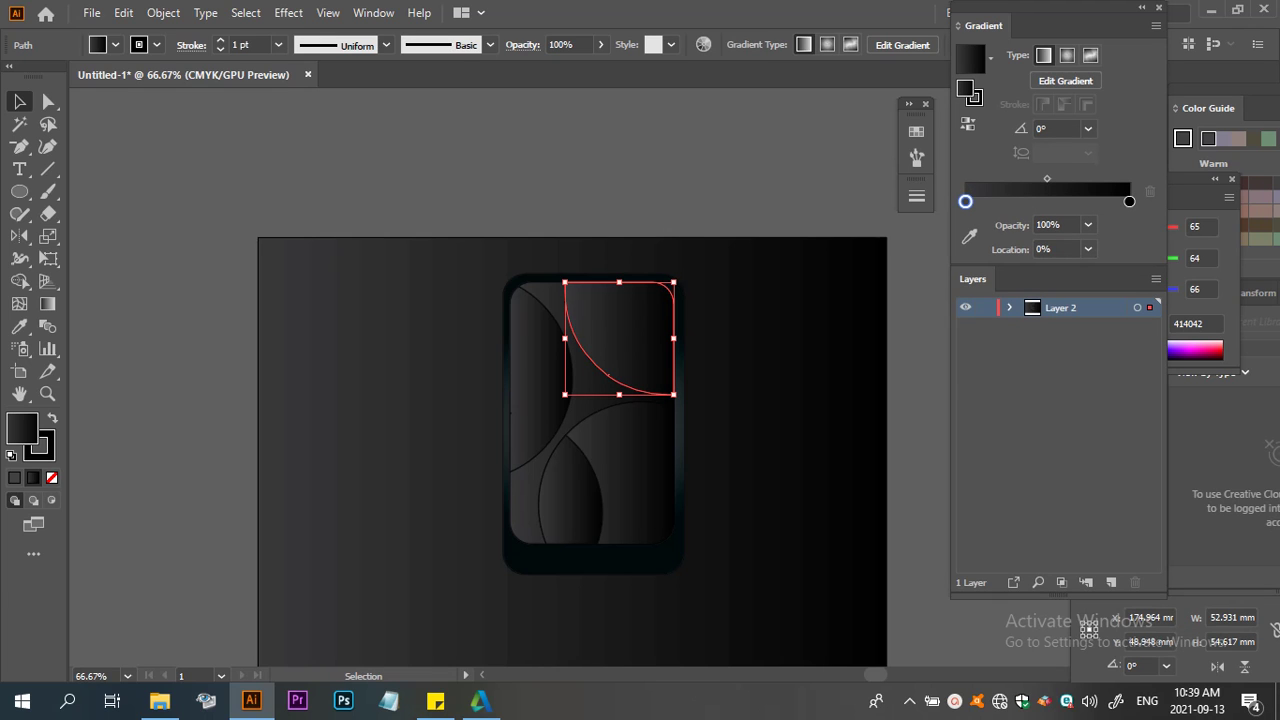
Add a gradient stop near 17% and adjust the right and left stop colours
left_click(993, 201)
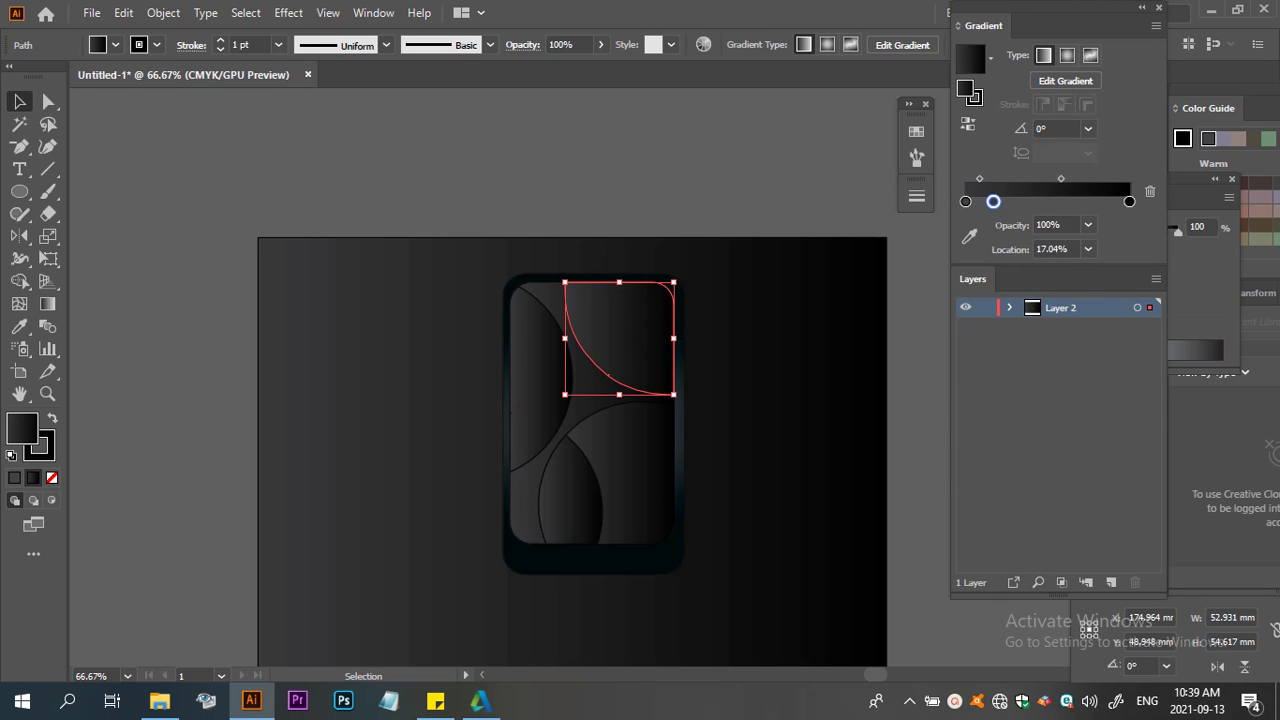
double_click(1129, 201)
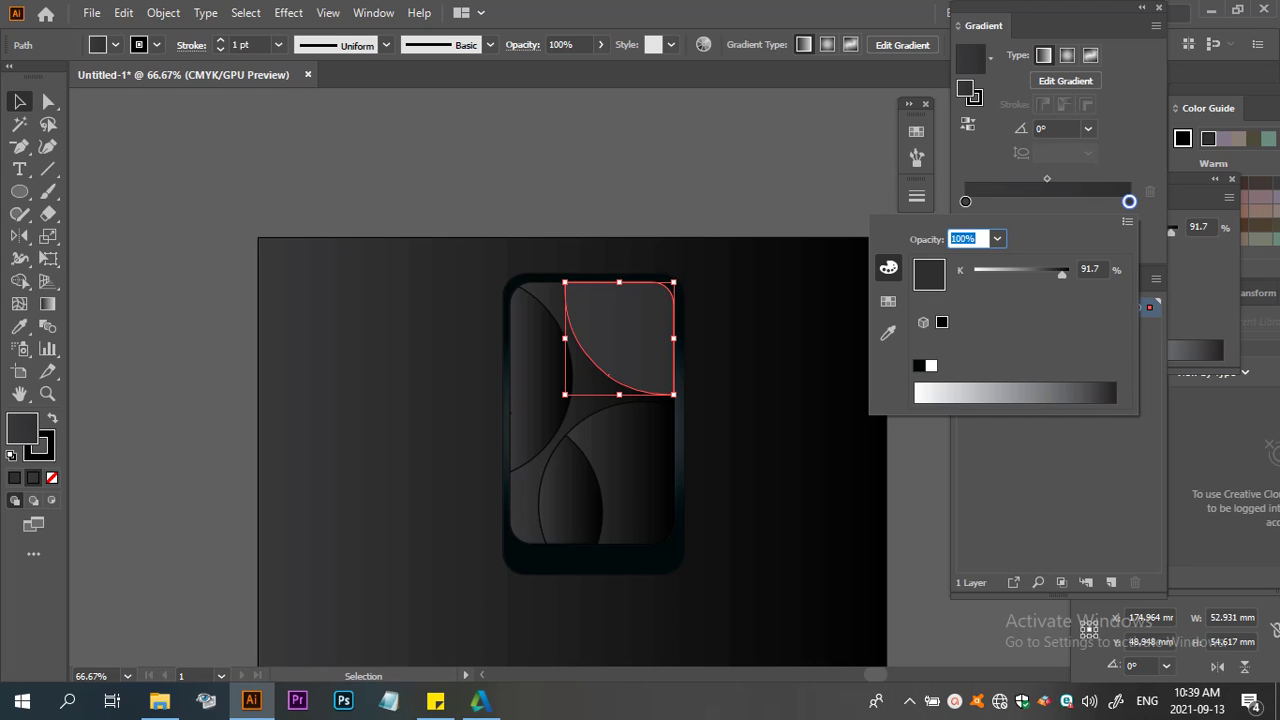
left_click(951, 238)
key("Return")
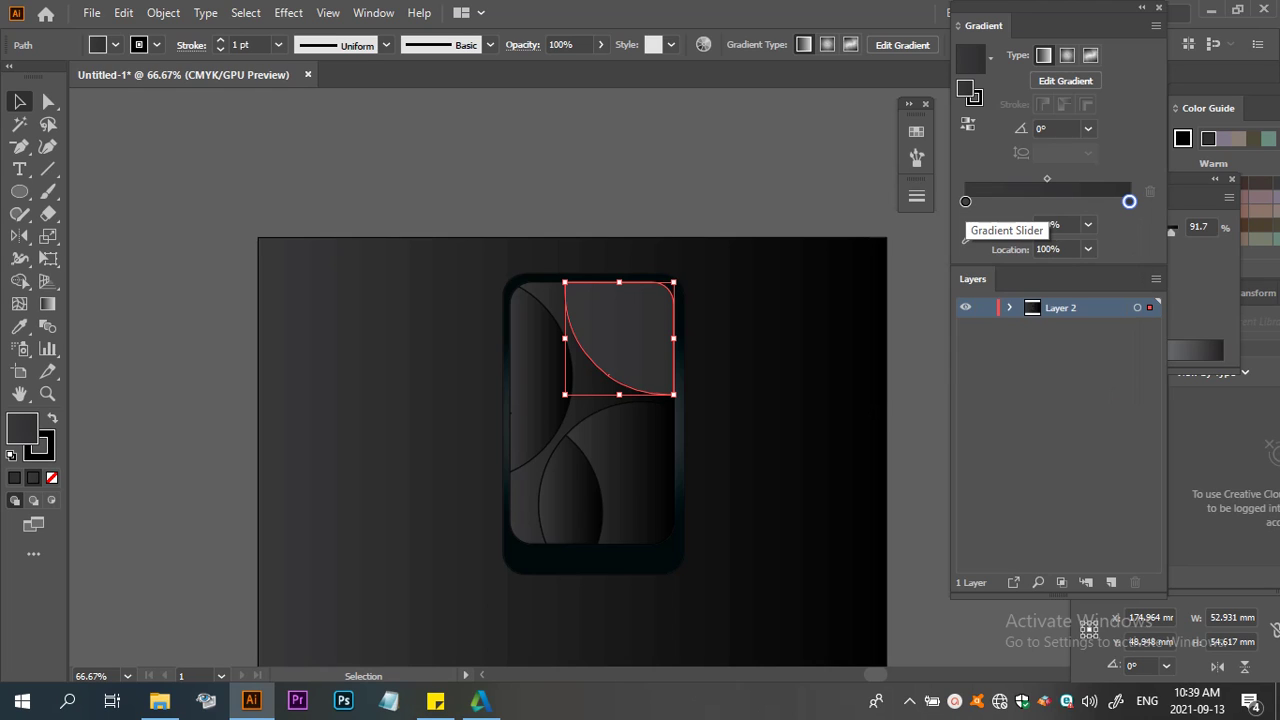
left_click(965, 201)
double_click(965, 201)
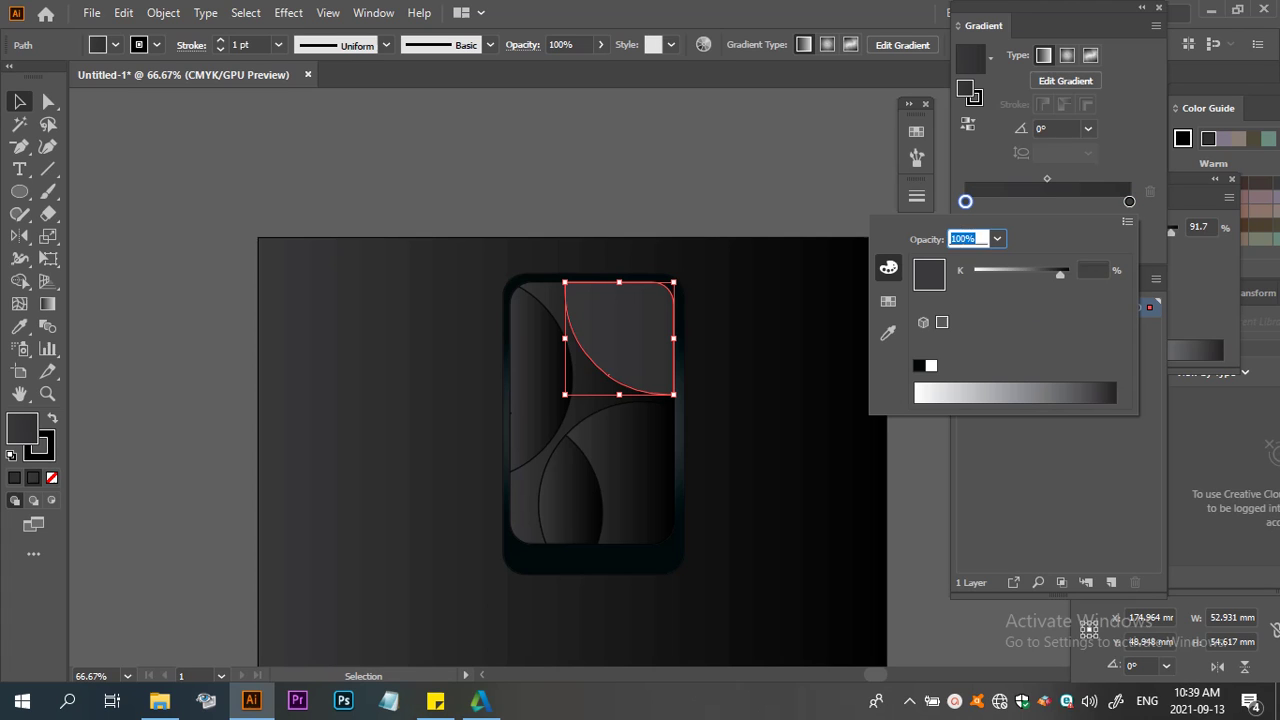
left_click(951, 238)
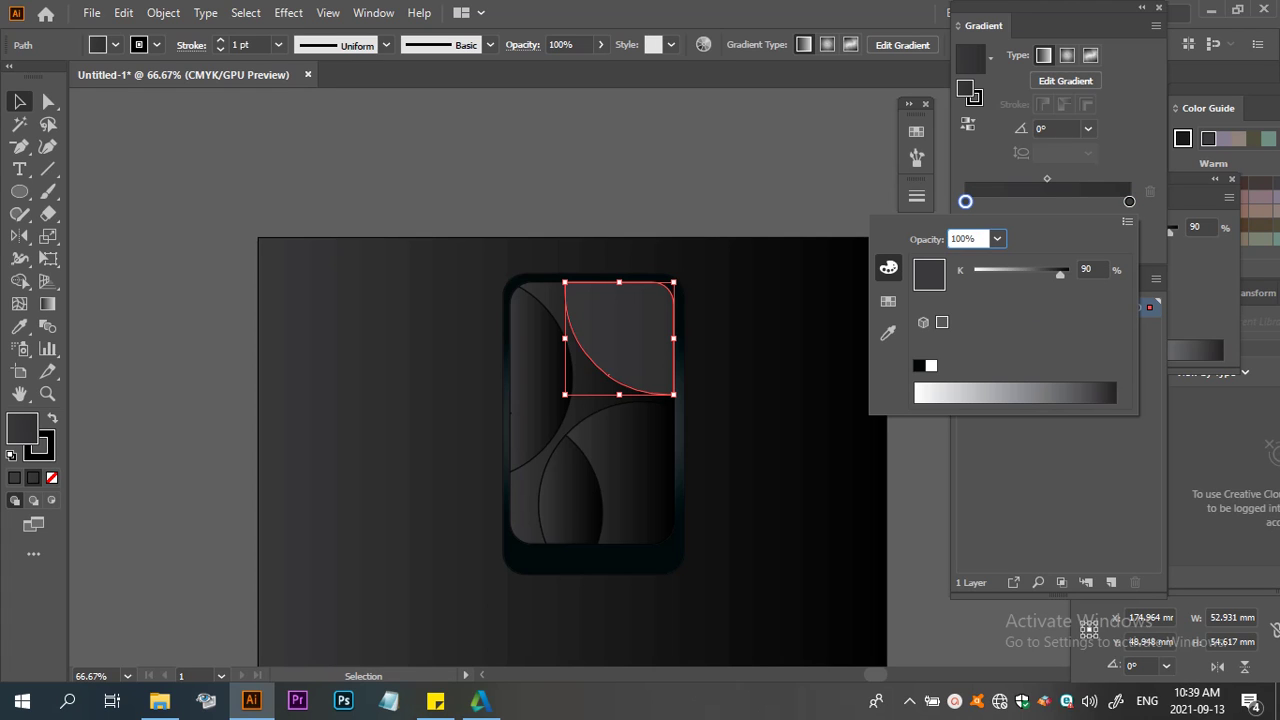
key("Return")
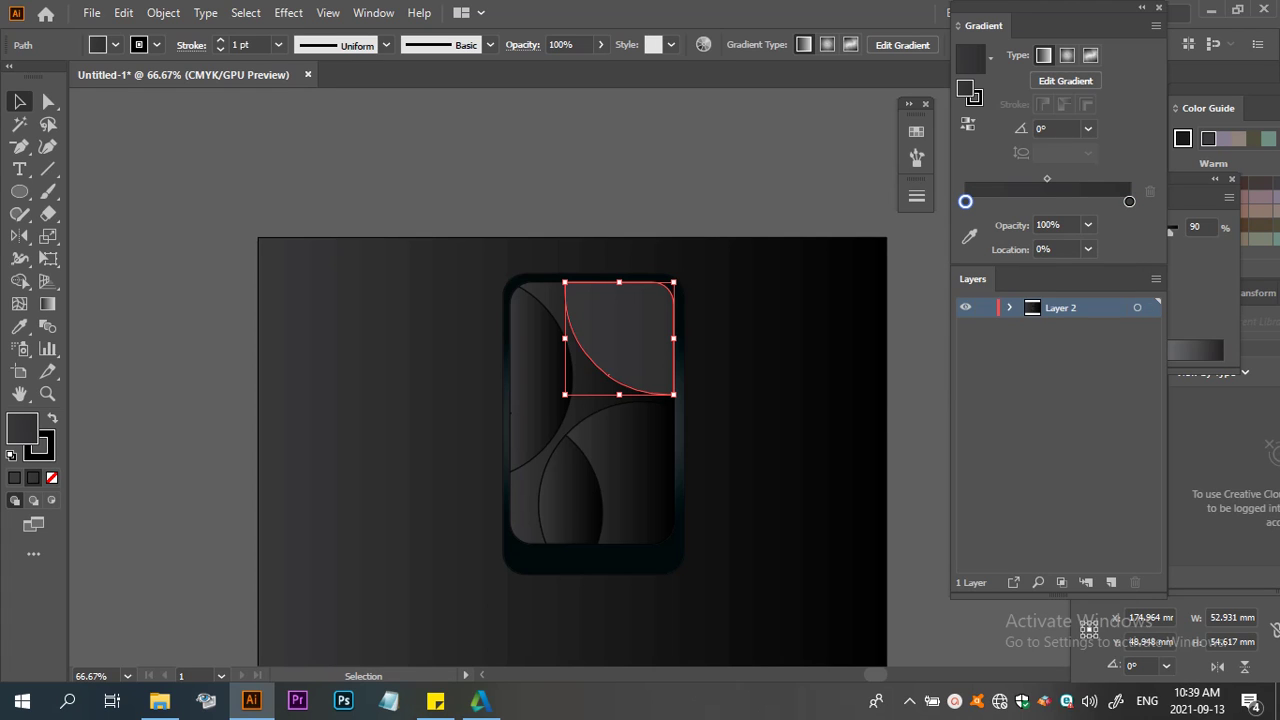
key("ctrl+shift+a")
Apply a gradient to the top-right quarter-circle with a 95.69% black stop at 19.27%
left_click(625, 330)
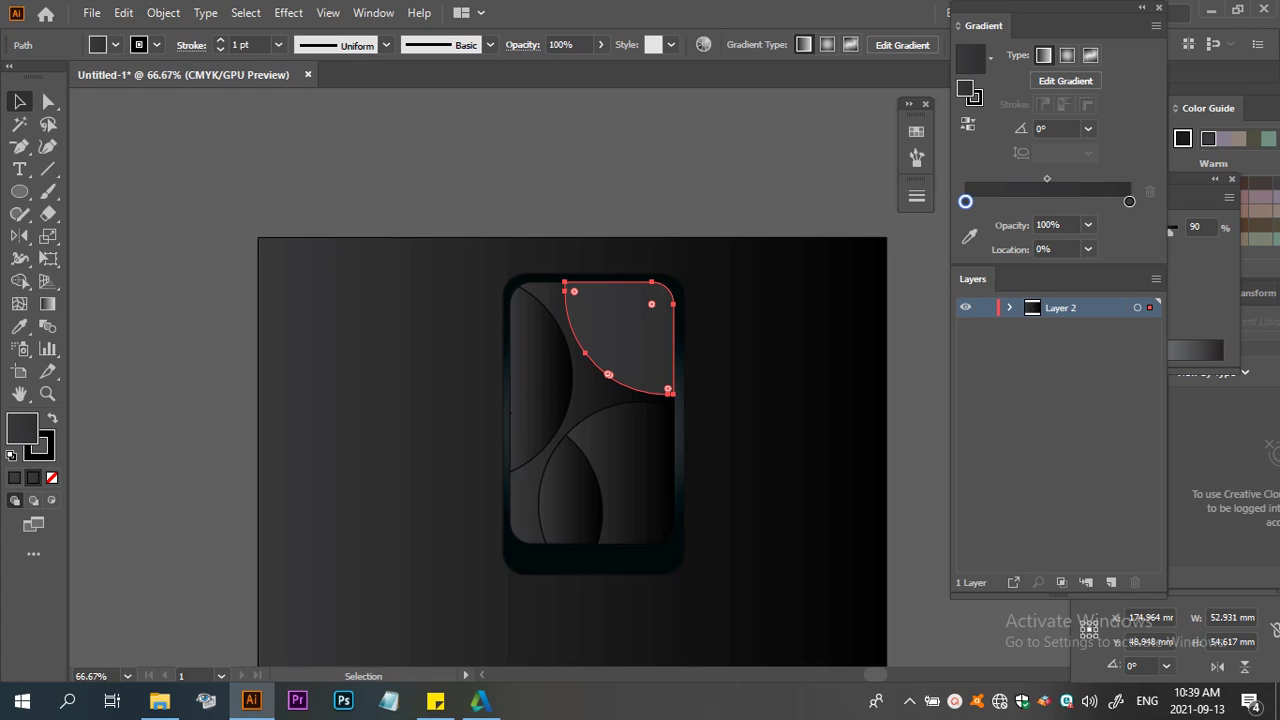
left_click(1045, 190)
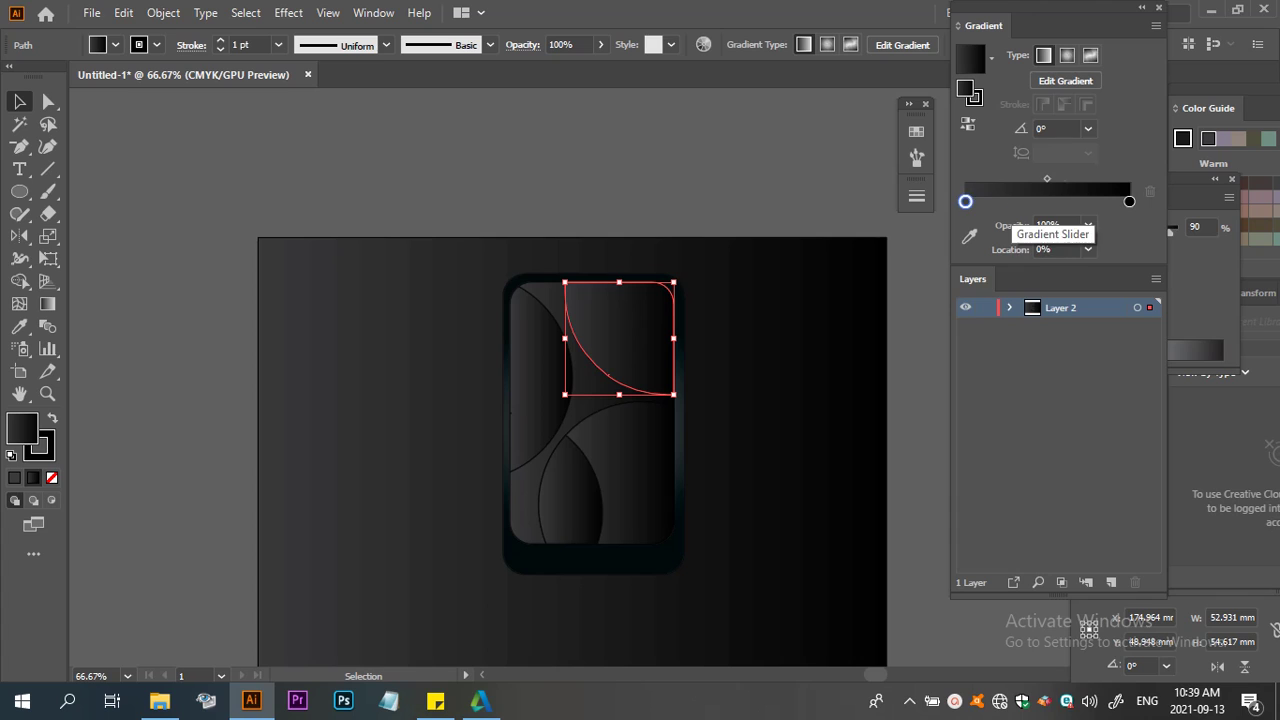
left_click(997, 201)
double_click(997, 201)
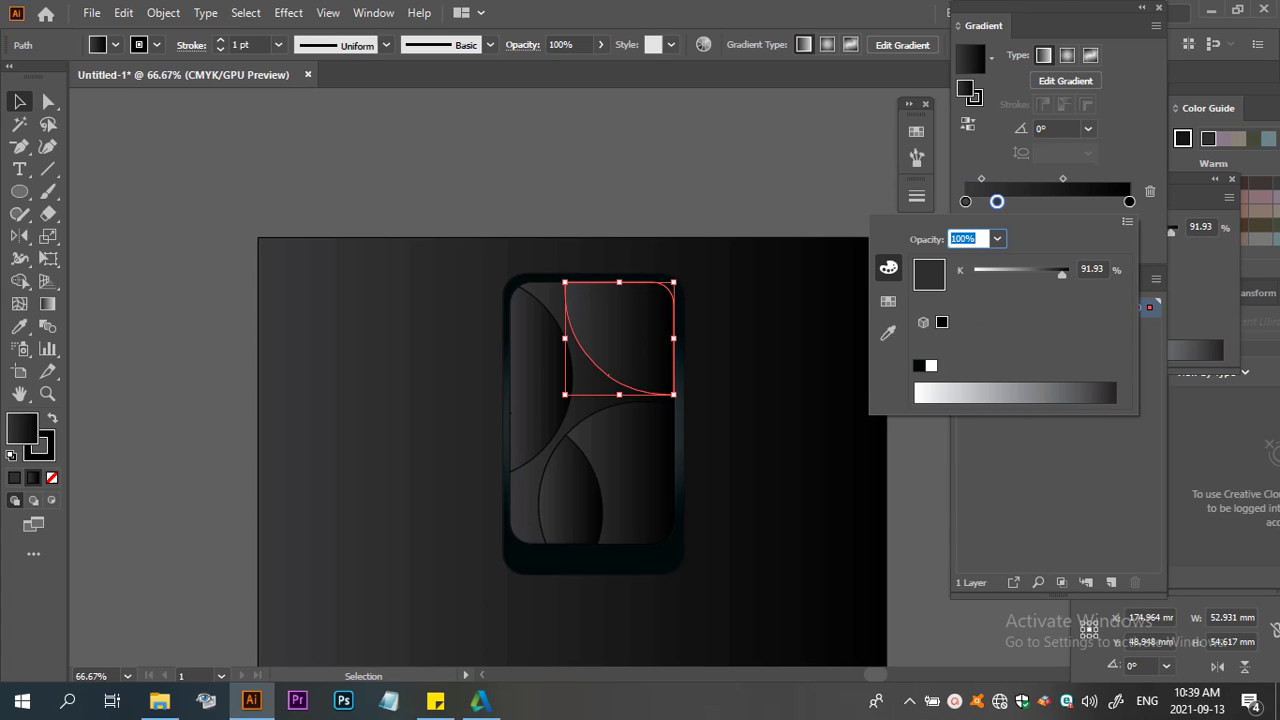
left_click(1066, 392)
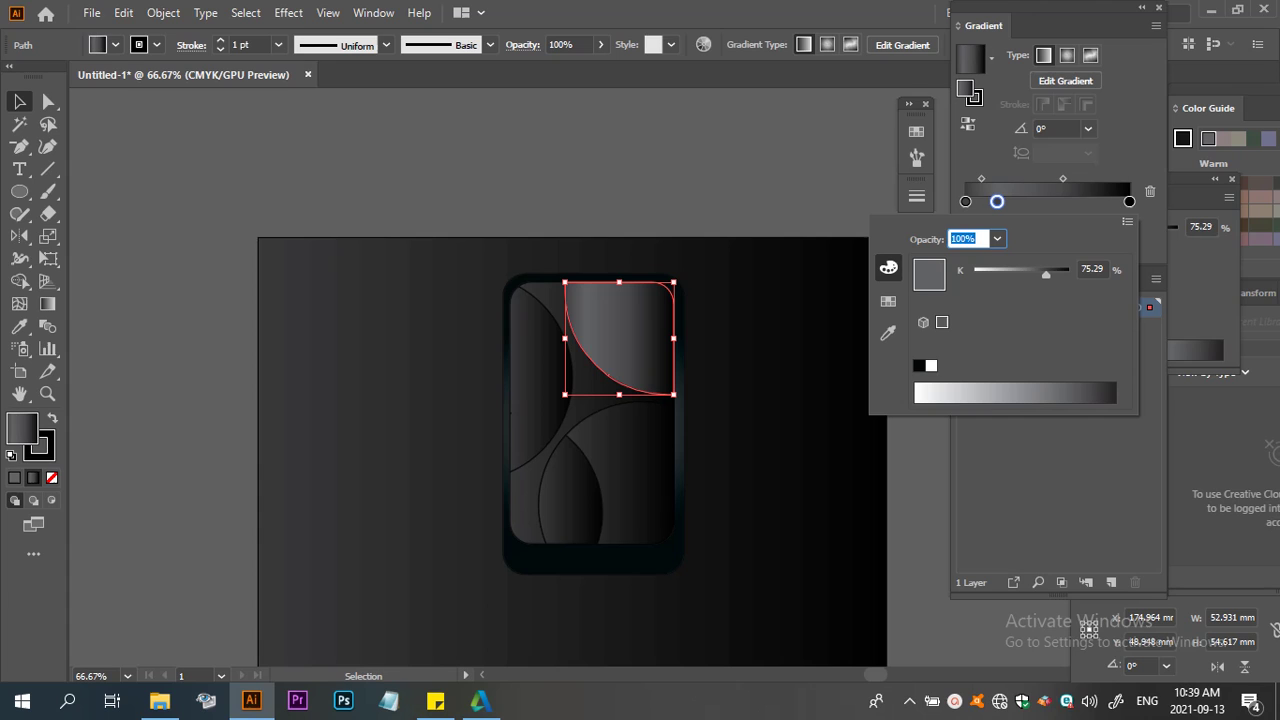
left_click(1095, 392)
left_click(1107, 392)
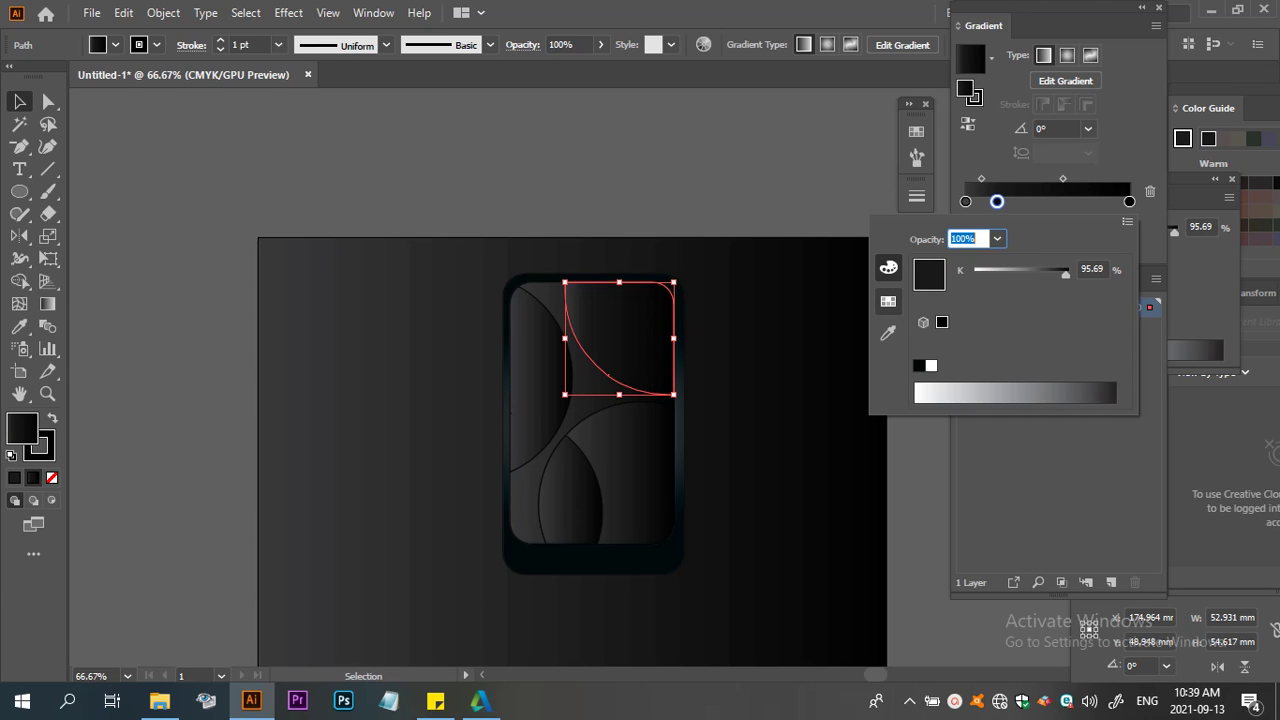
Switch the new stop to RGB, tint it to near-black 0B0B10, then deselect
left_click(888, 301)
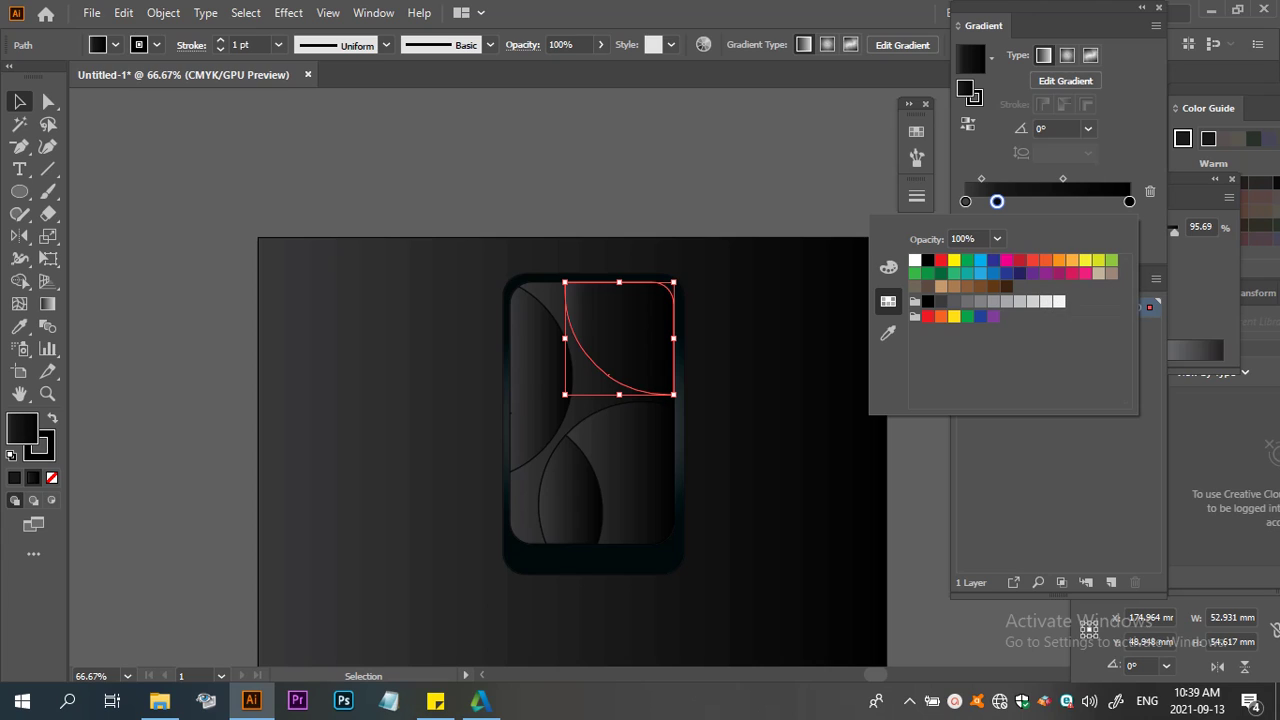
left_click(888, 267)
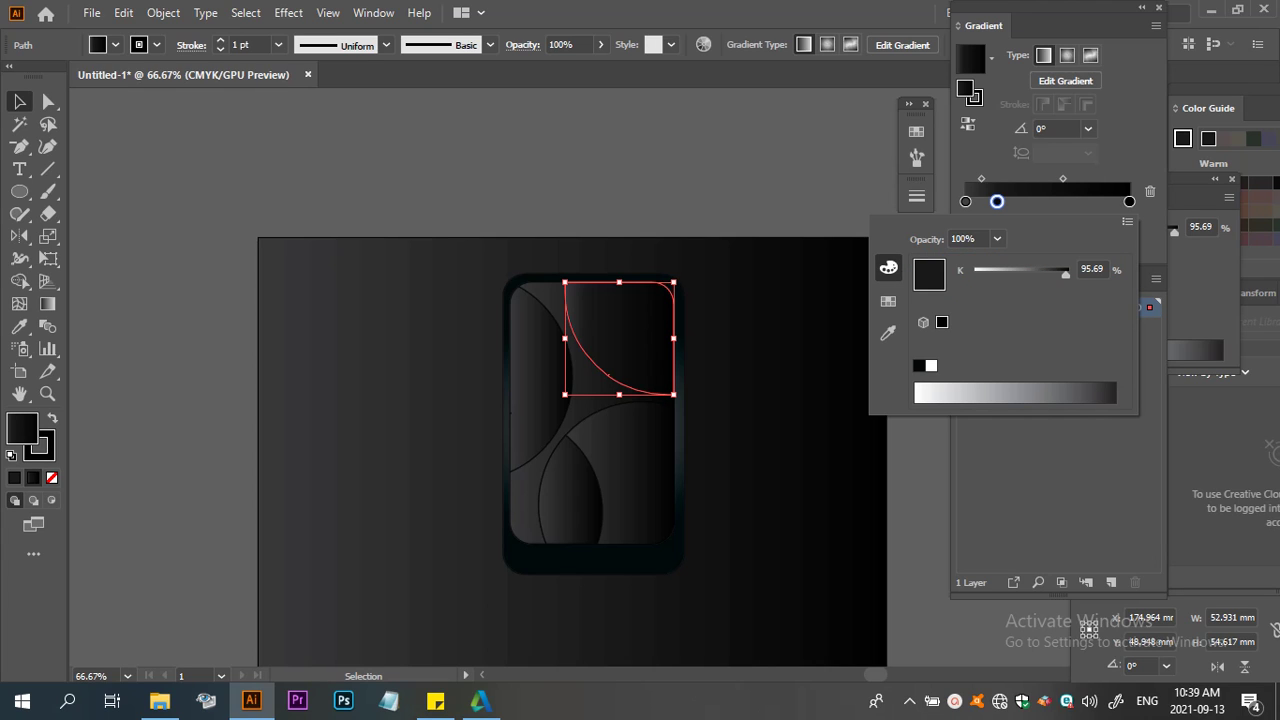
left_click(1127, 221)
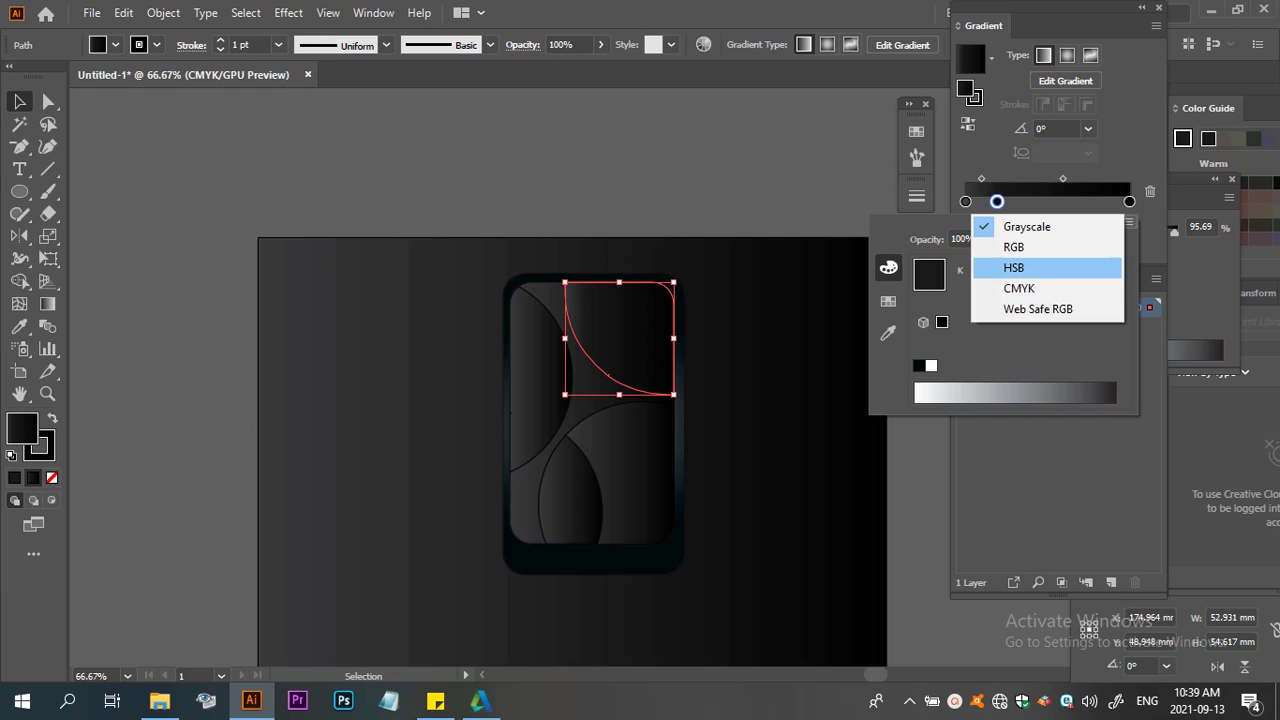
left_click(1013, 247)
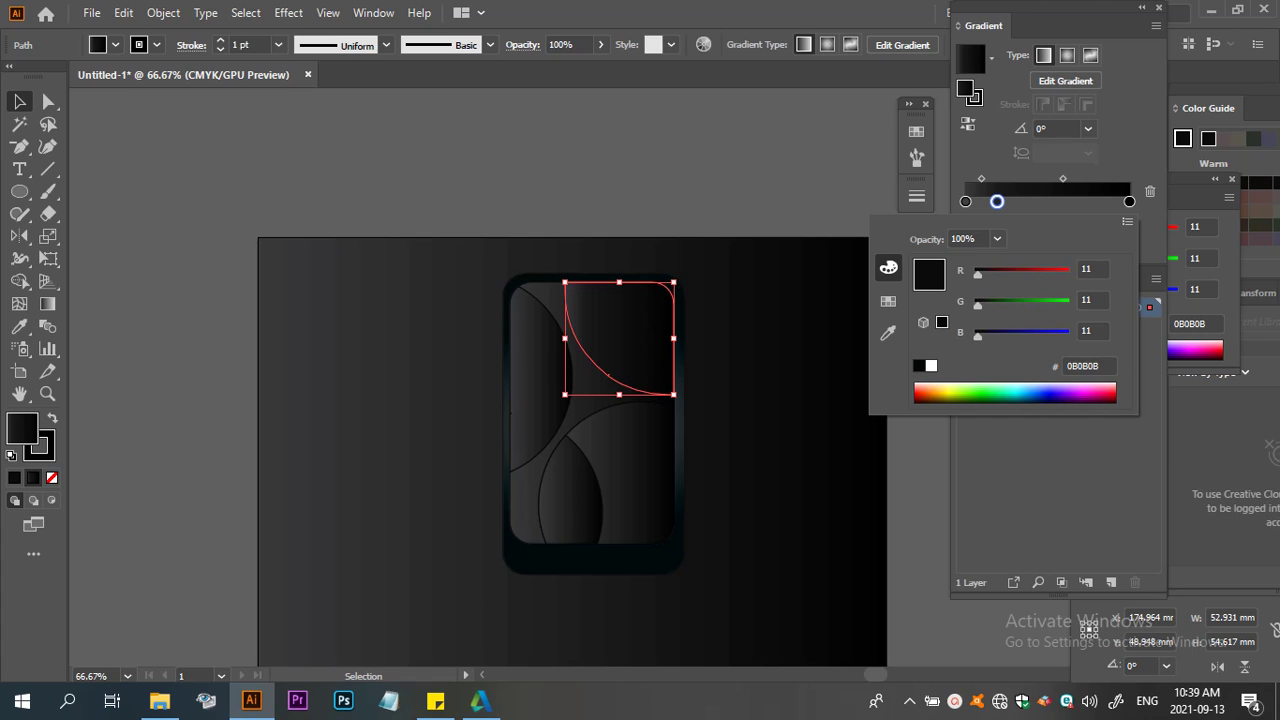
mouse_move(977, 336)
left_mouse_down()
mouse_move(1007, 336)
mouse_move(977, 336)
left_mouse_up()
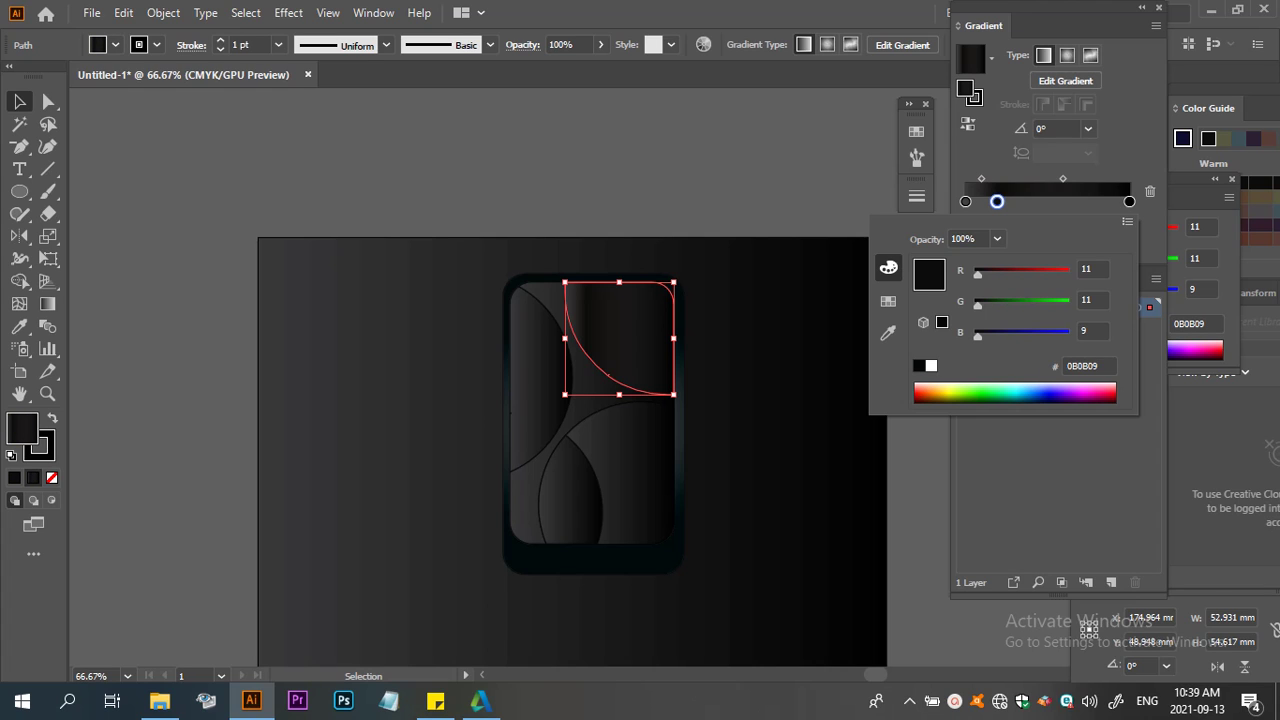
left_click_drag(977, 336, 979, 336)
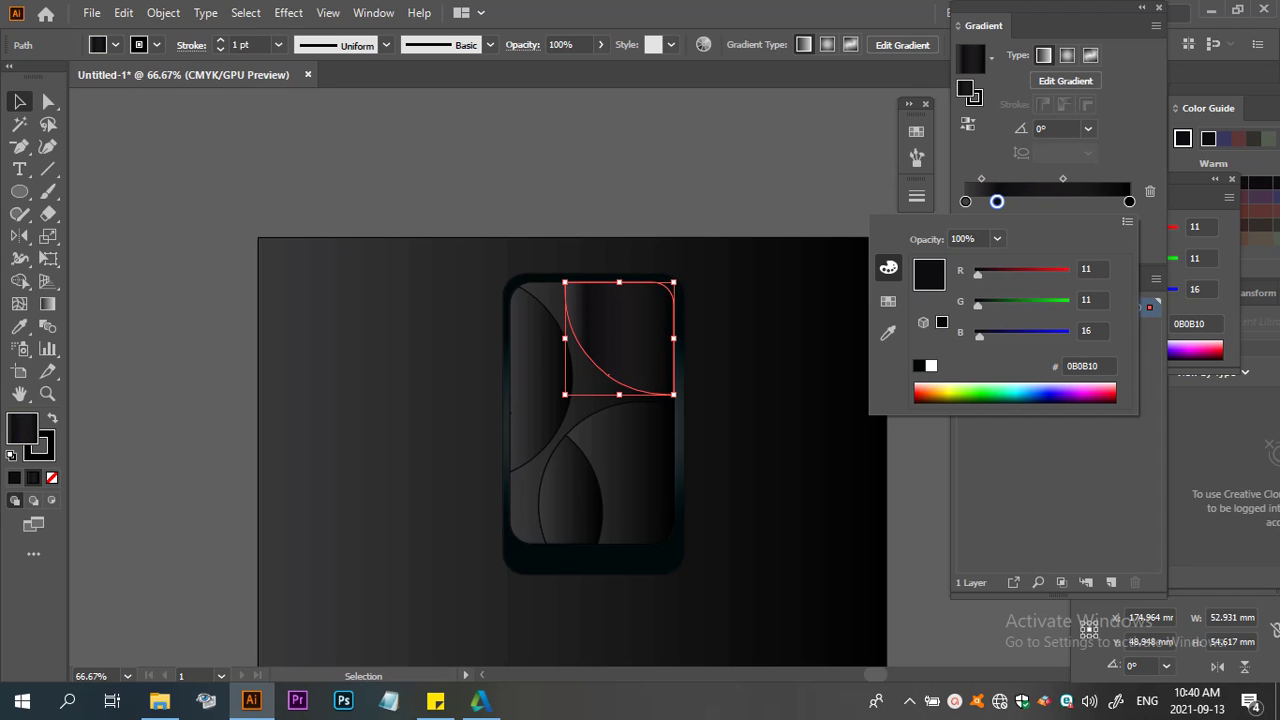
key("Return")
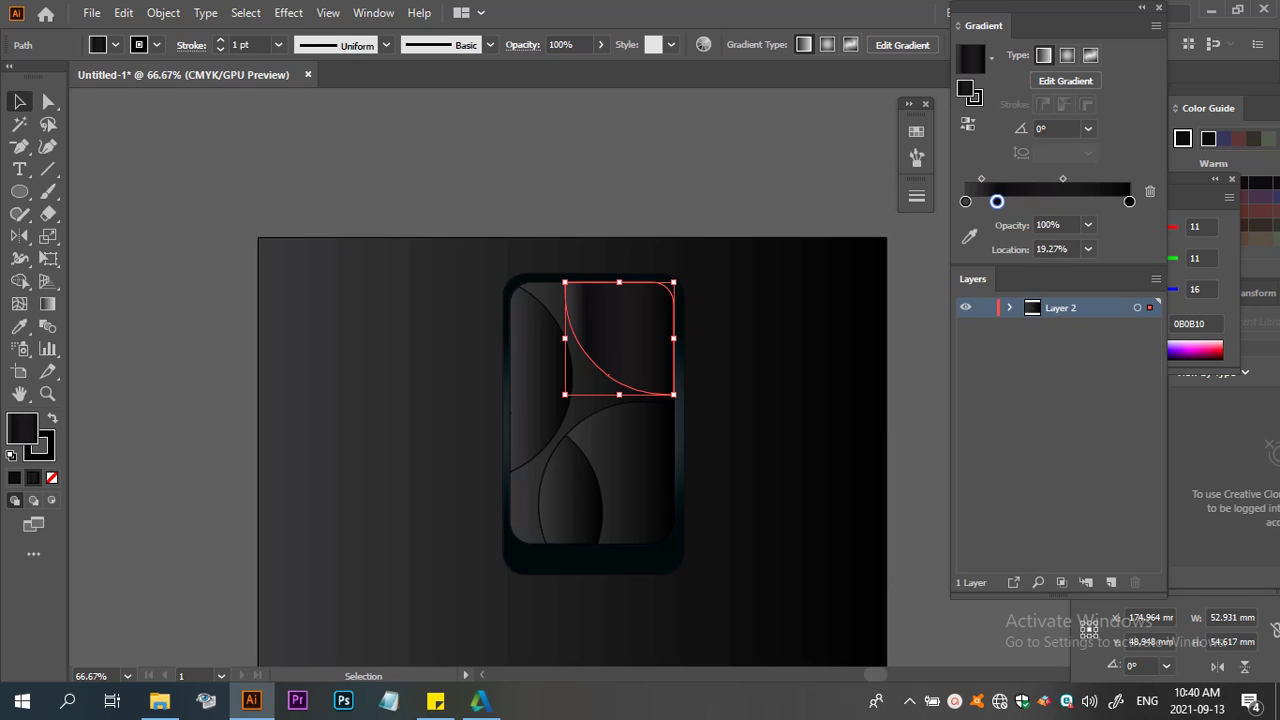
key("ctrl+shift+a")
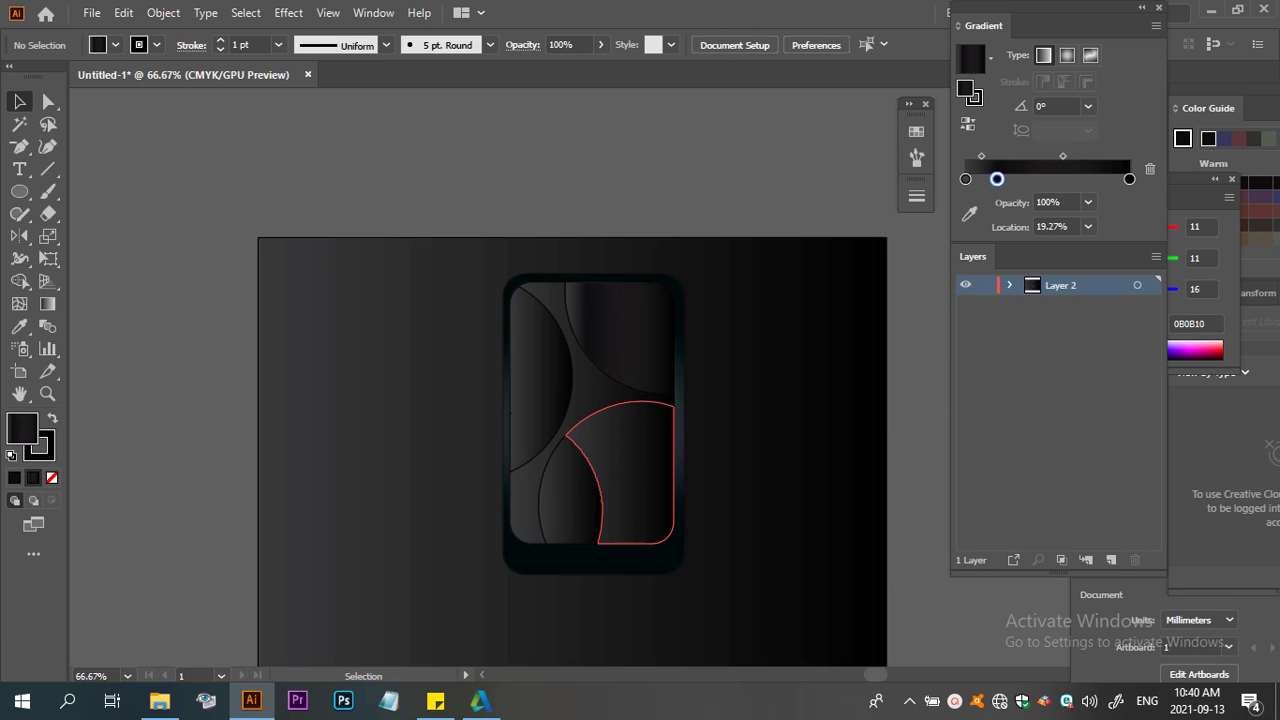
Remove the outlines from the inner curved panel shapes
left_click(510, 410)
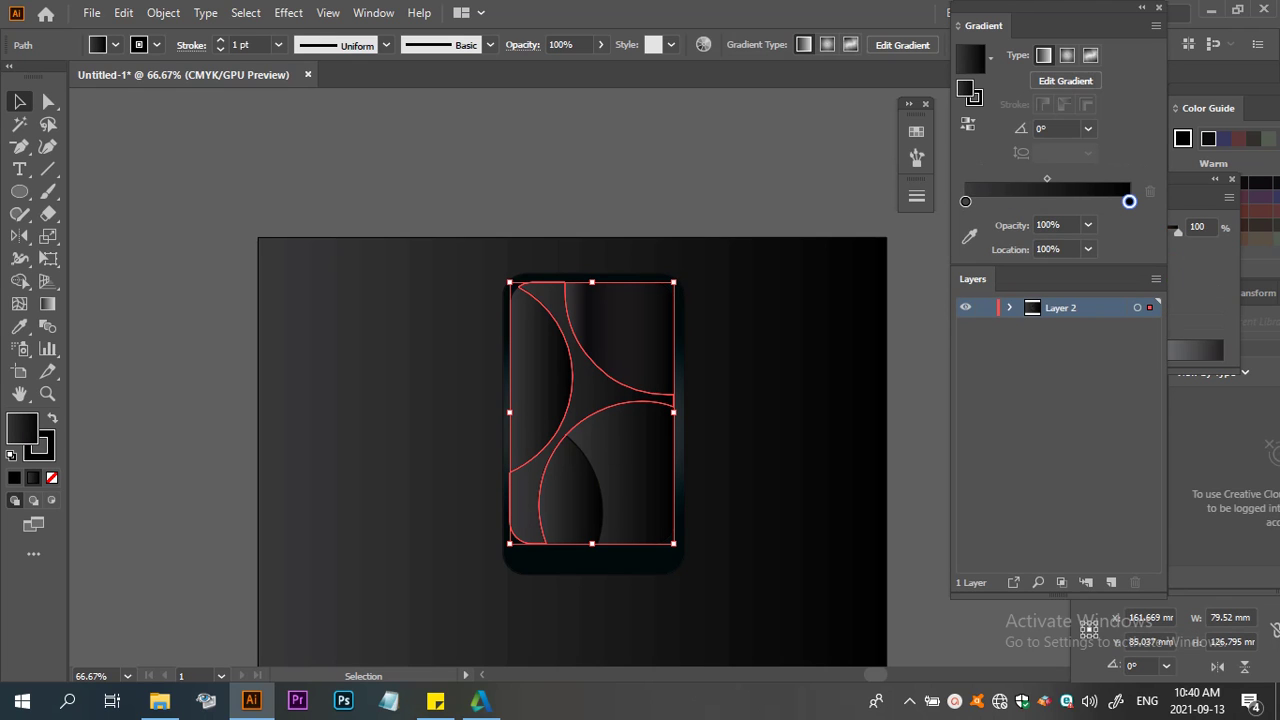
key("x")
key("slash")
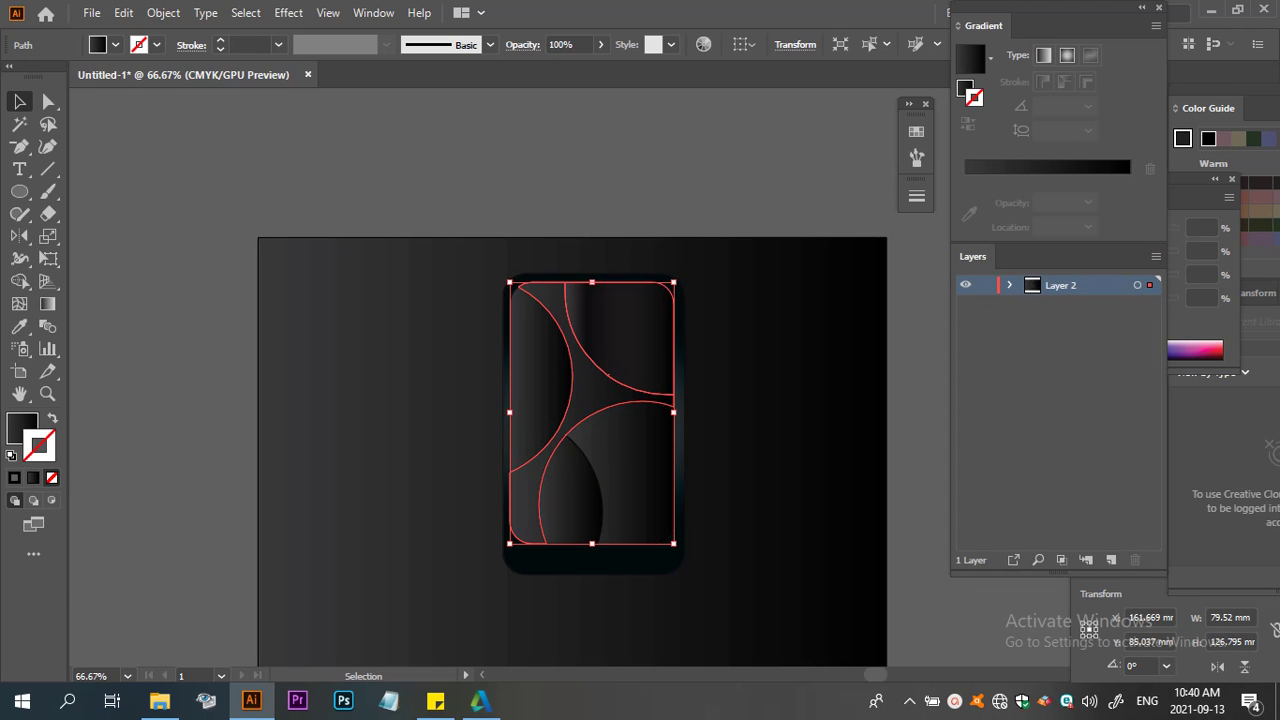
key("ctrl+shift+a")
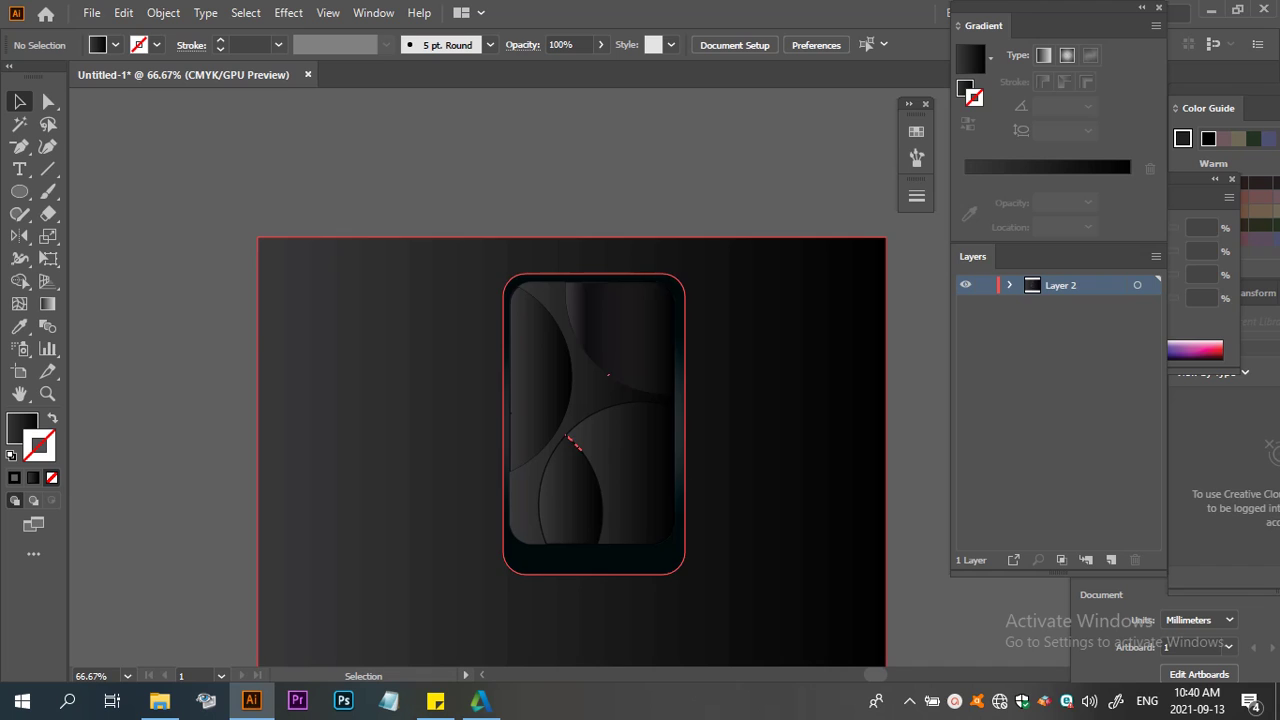
left_click(625, 470)
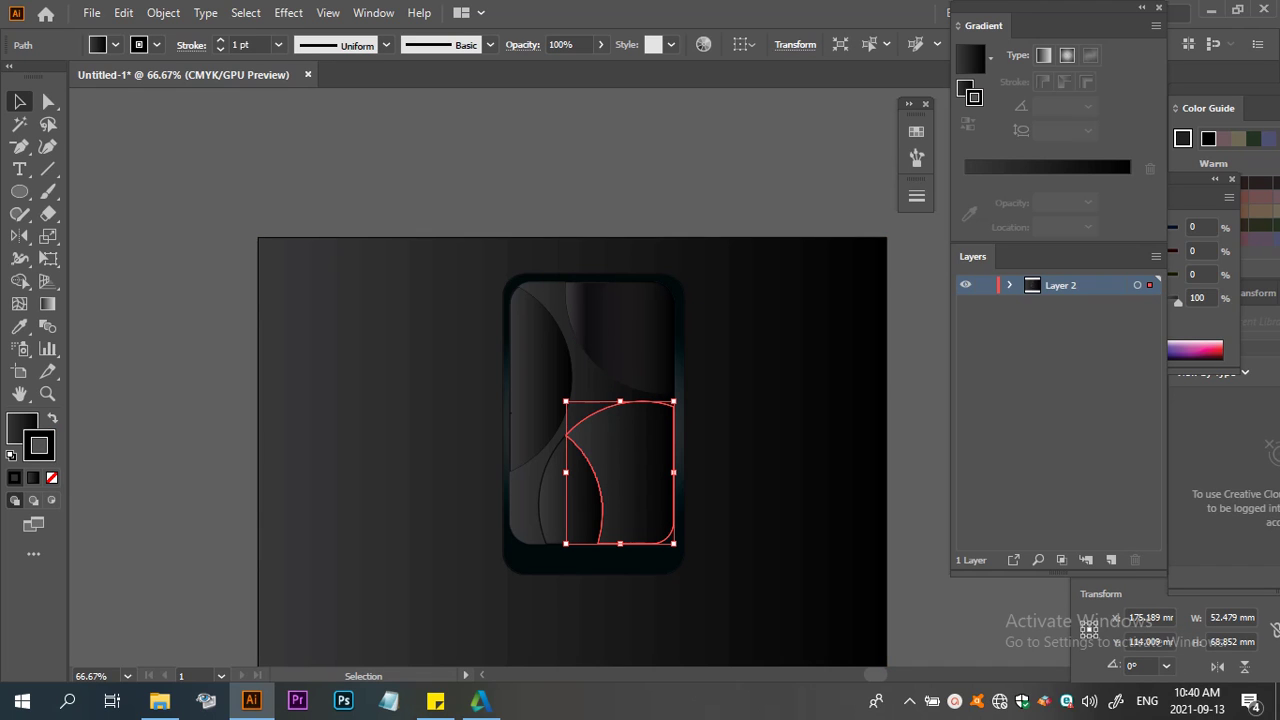
key("ctrl+shift+a")
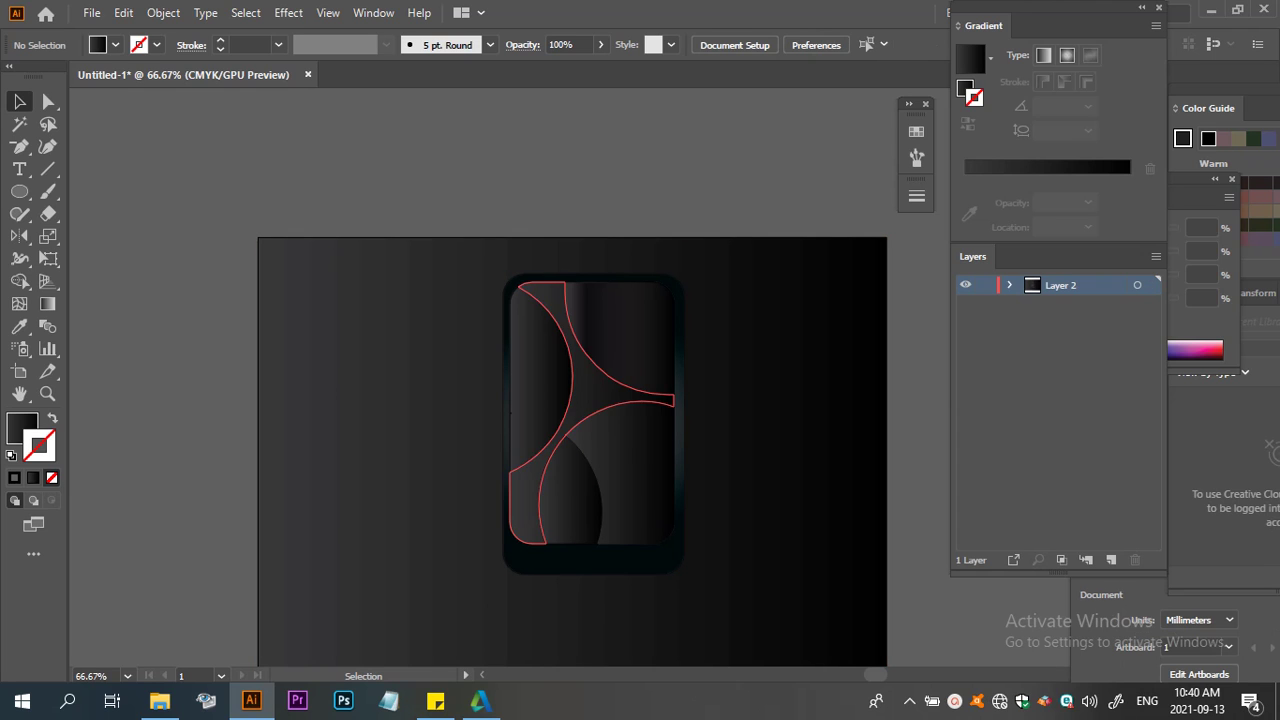
Check the leaf and screen paths and remove the left half-circle's outline
left_click(566, 448)
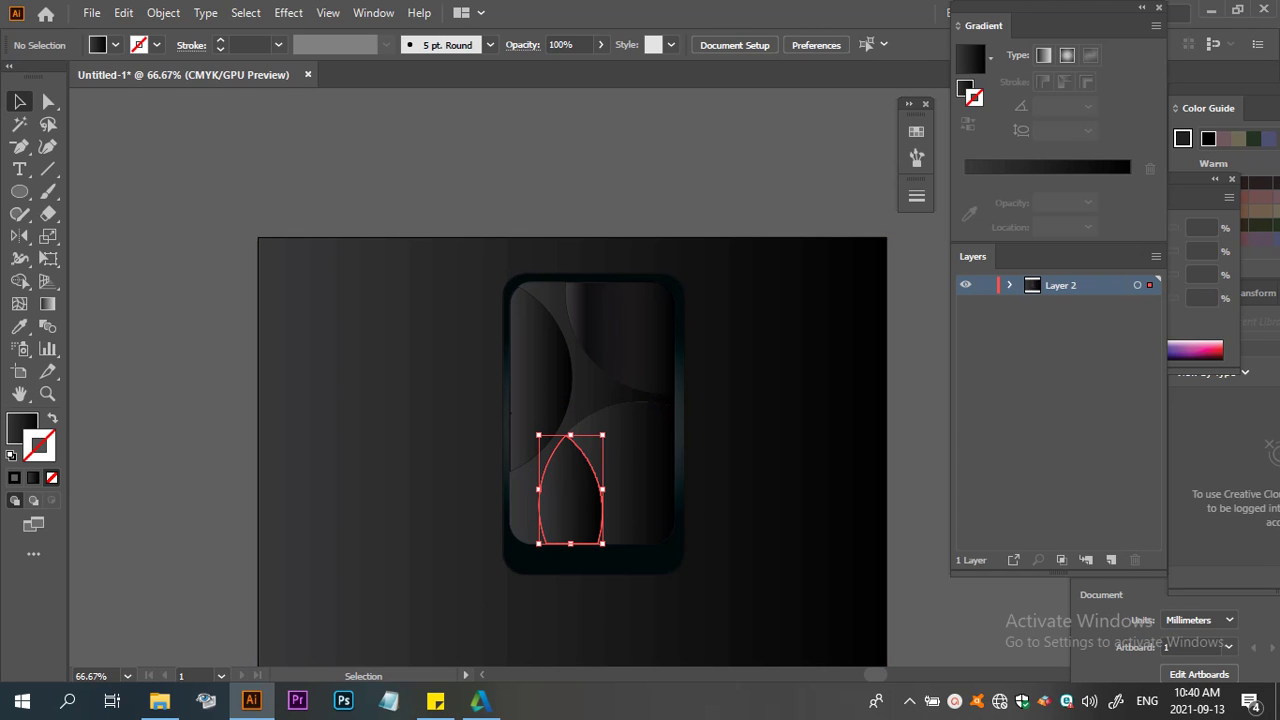
double_click(566, 447)
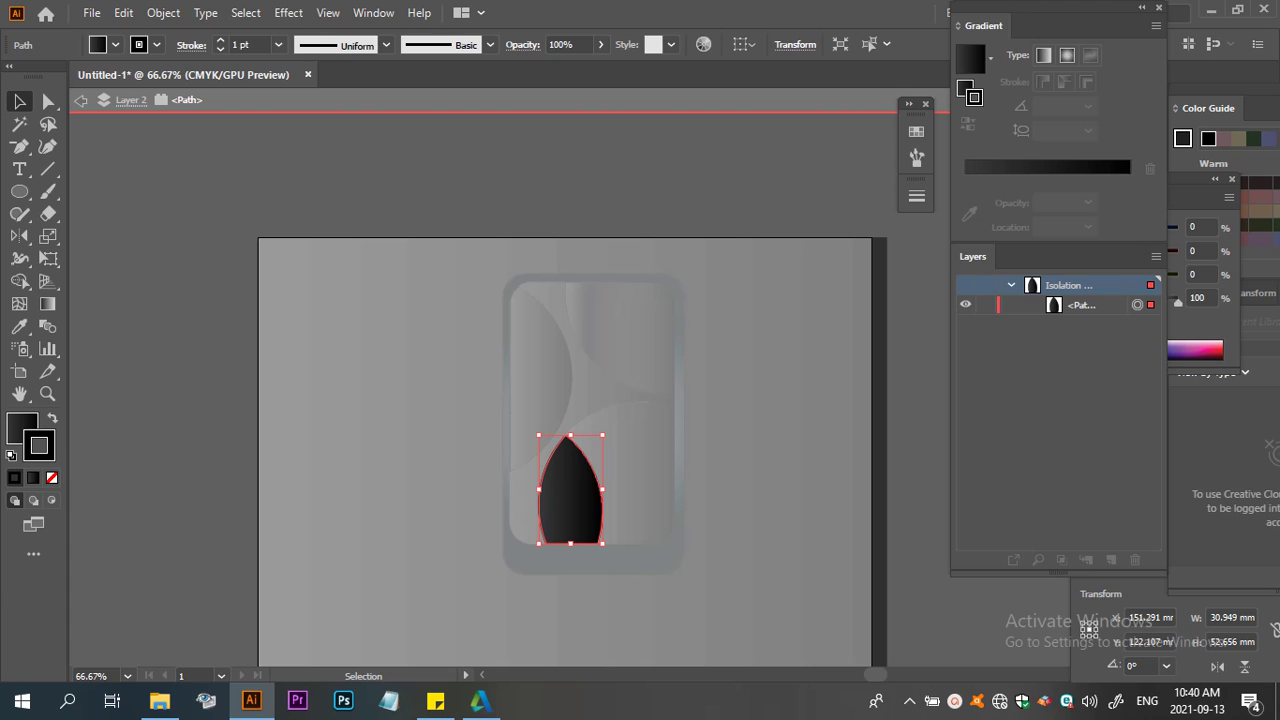
left_click(80, 100)
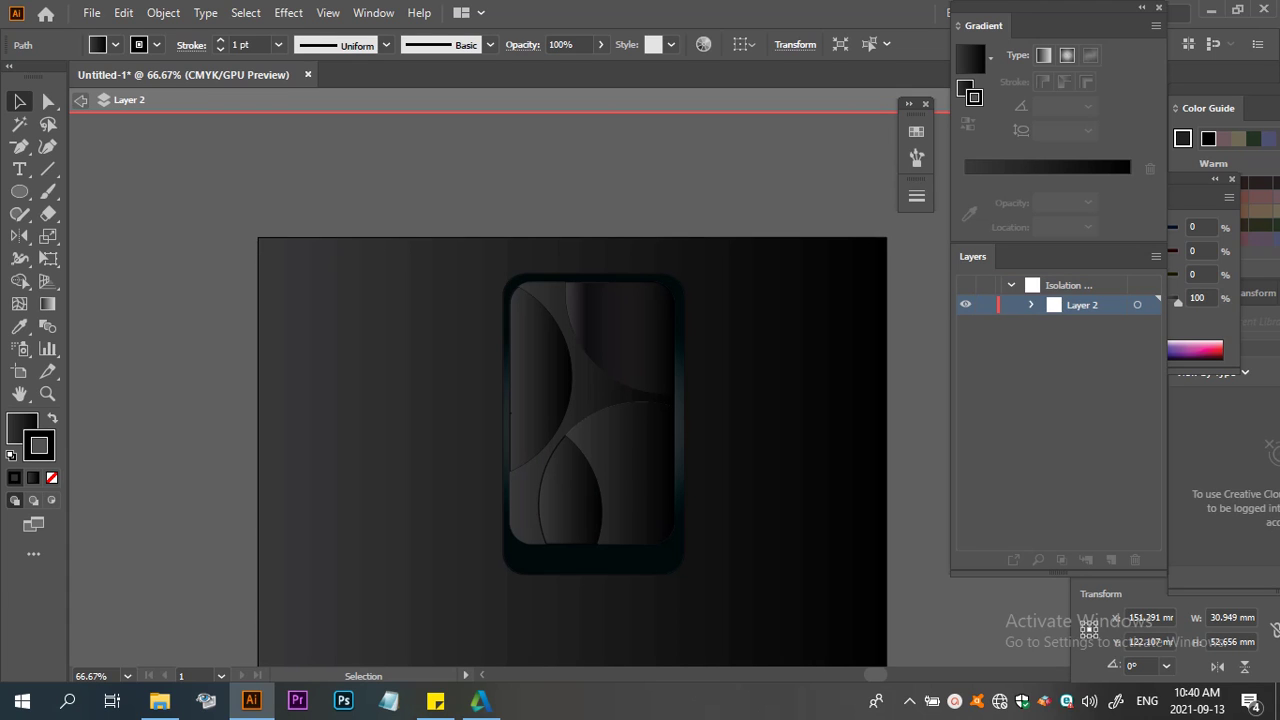
left_click(80, 100)
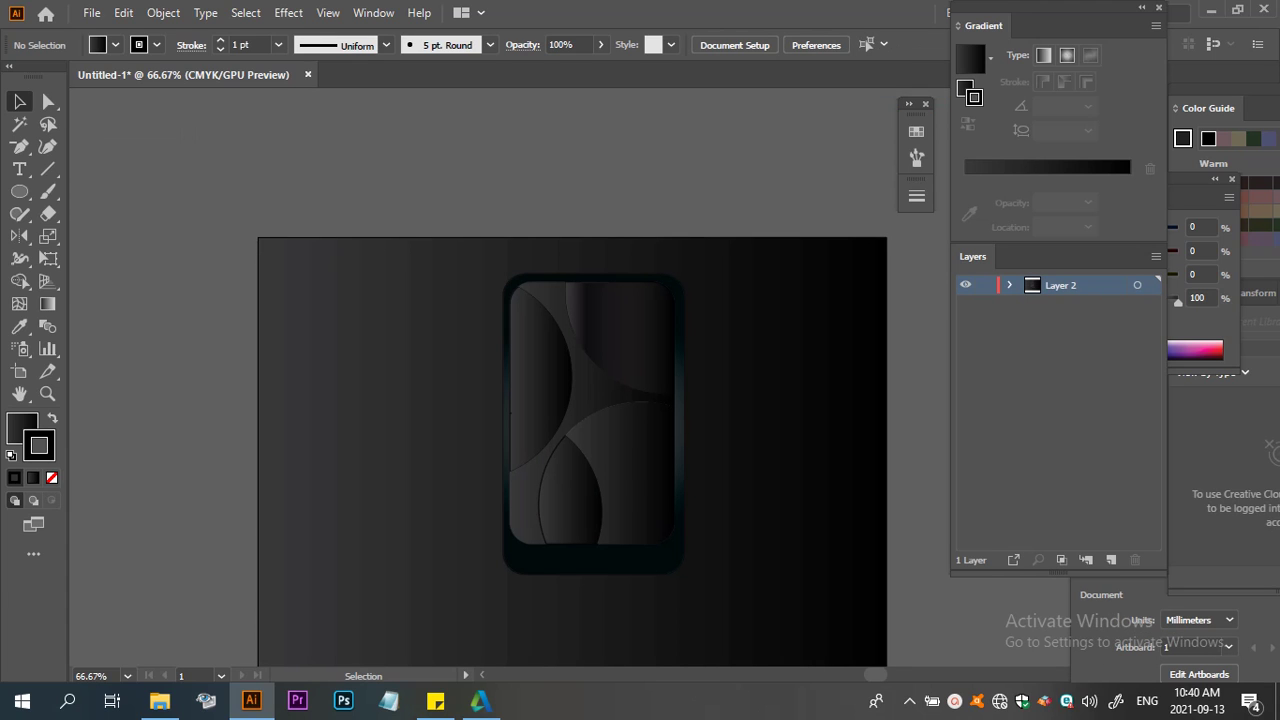
left_click(568, 480)
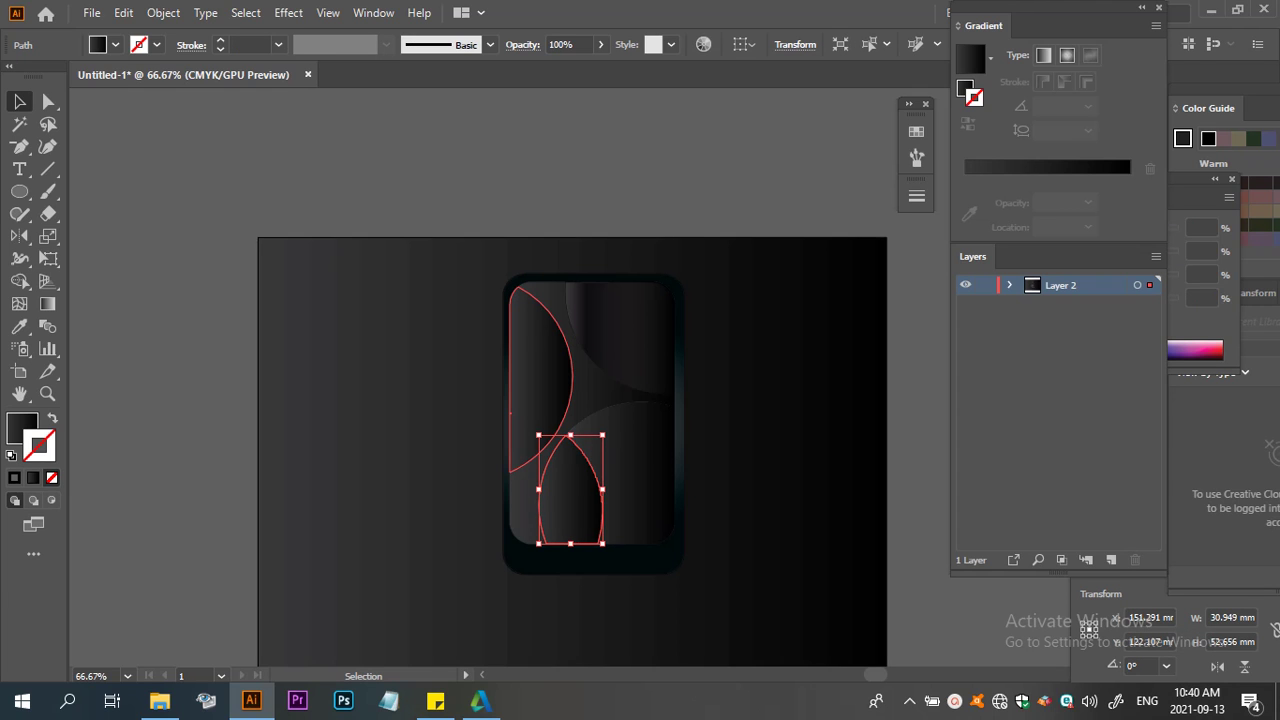
left_click(511, 411)
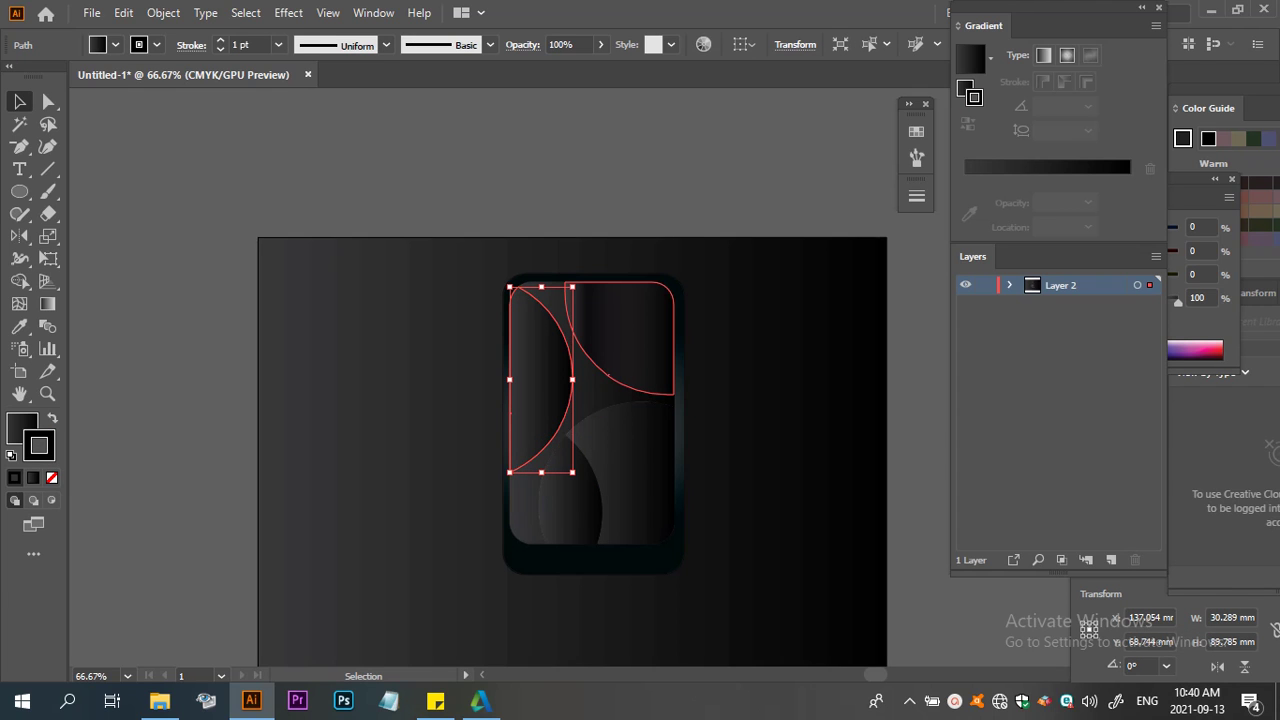
key("slash")
key("ctrl+shift+a")
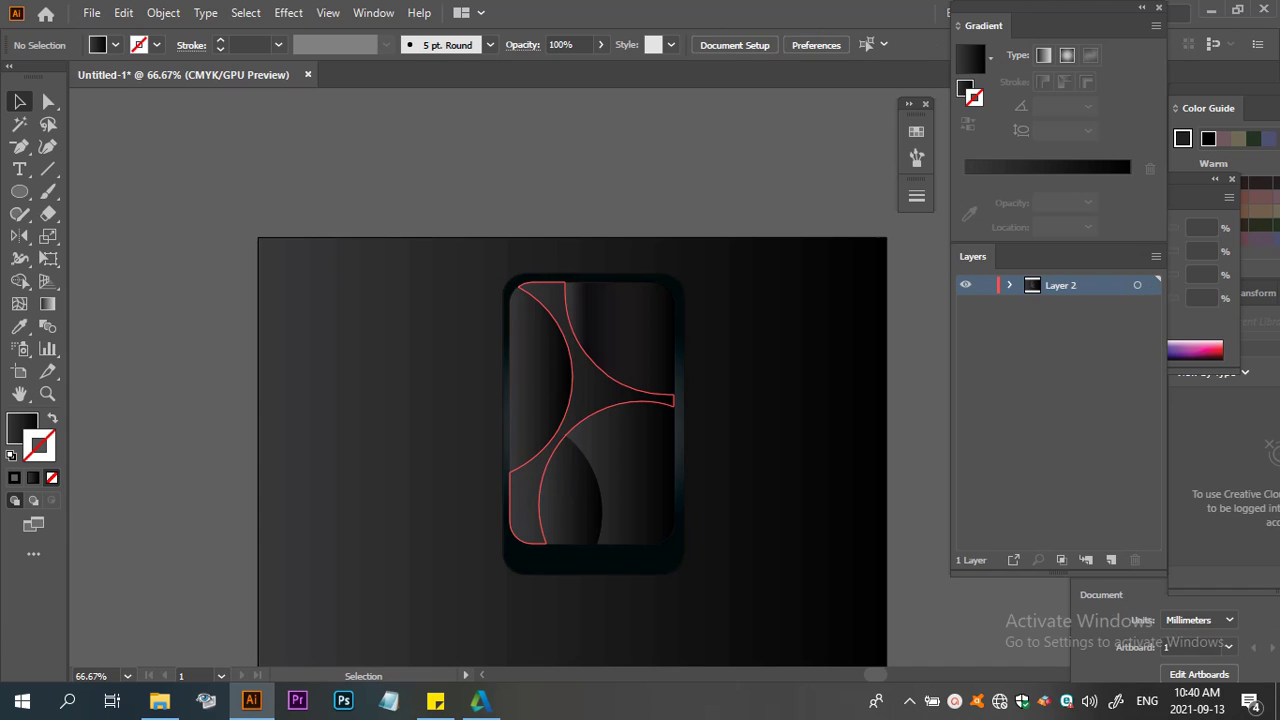
left_click(590, 420)
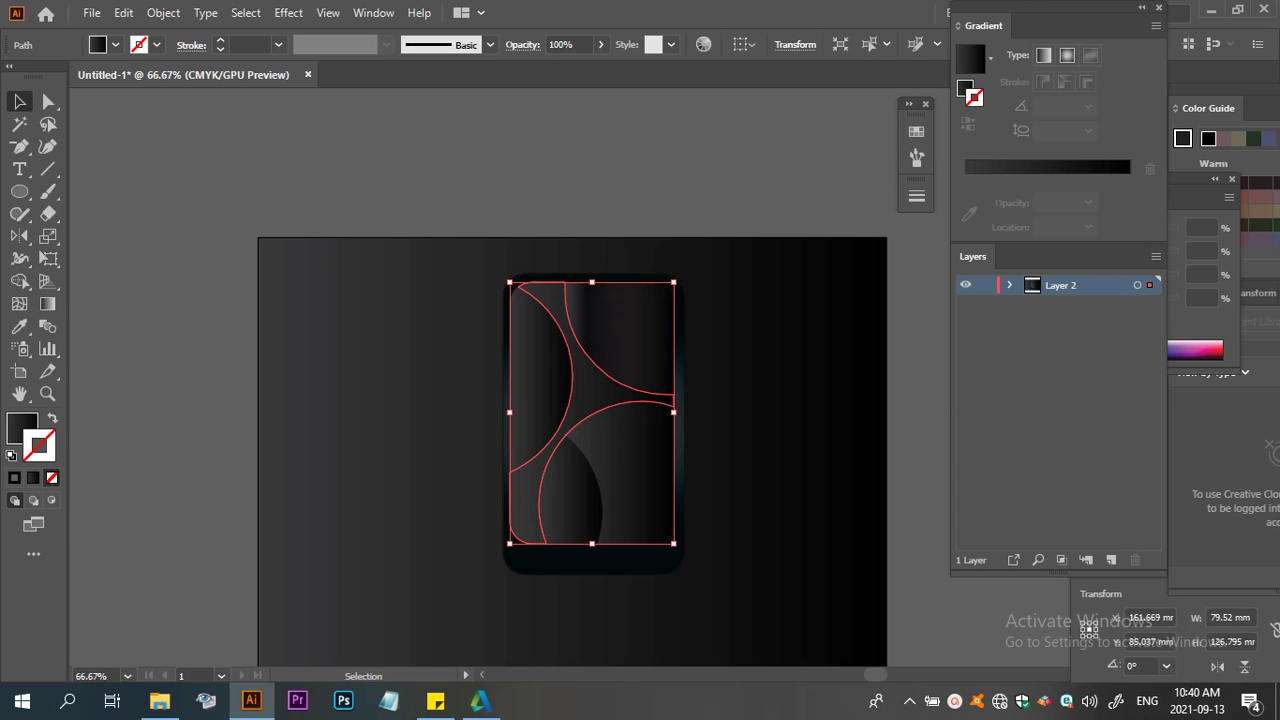
key("ctrl+shift+a")
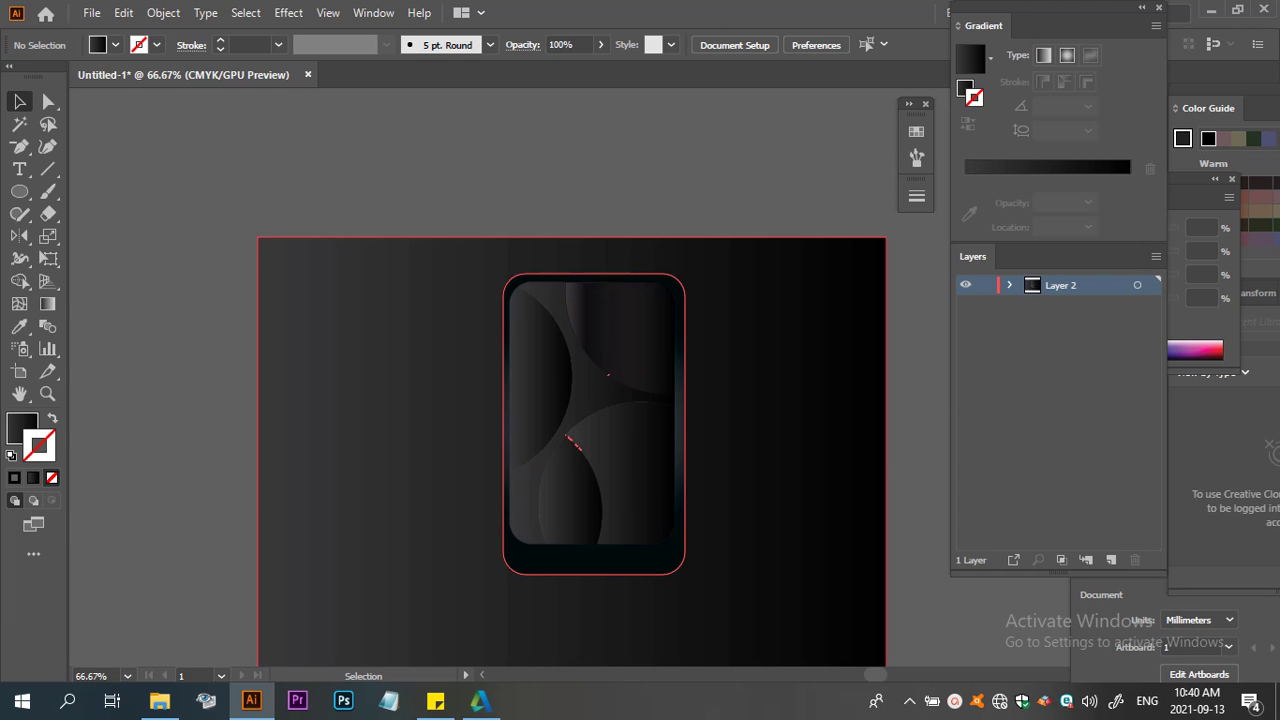
scroll(570, 420, "down", 2)
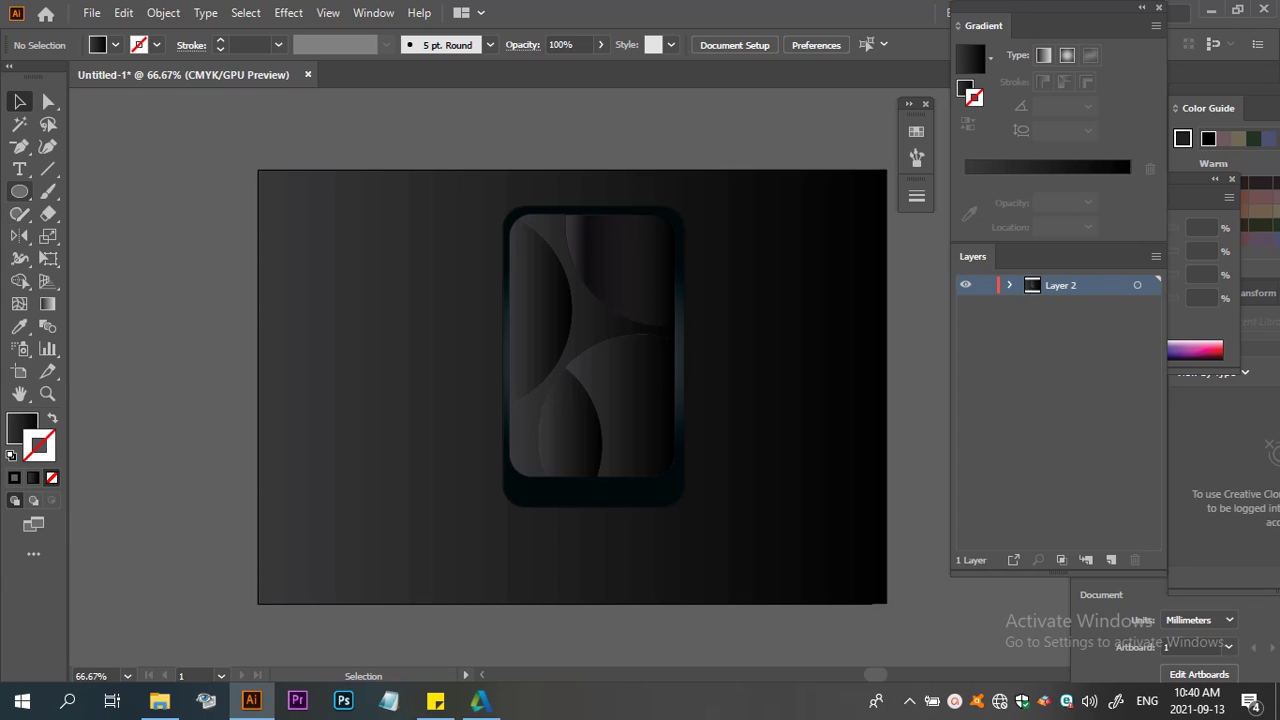
Draw a large mid-grey circle over the device's upper-left, then select all the artwork
left_click(19, 191)
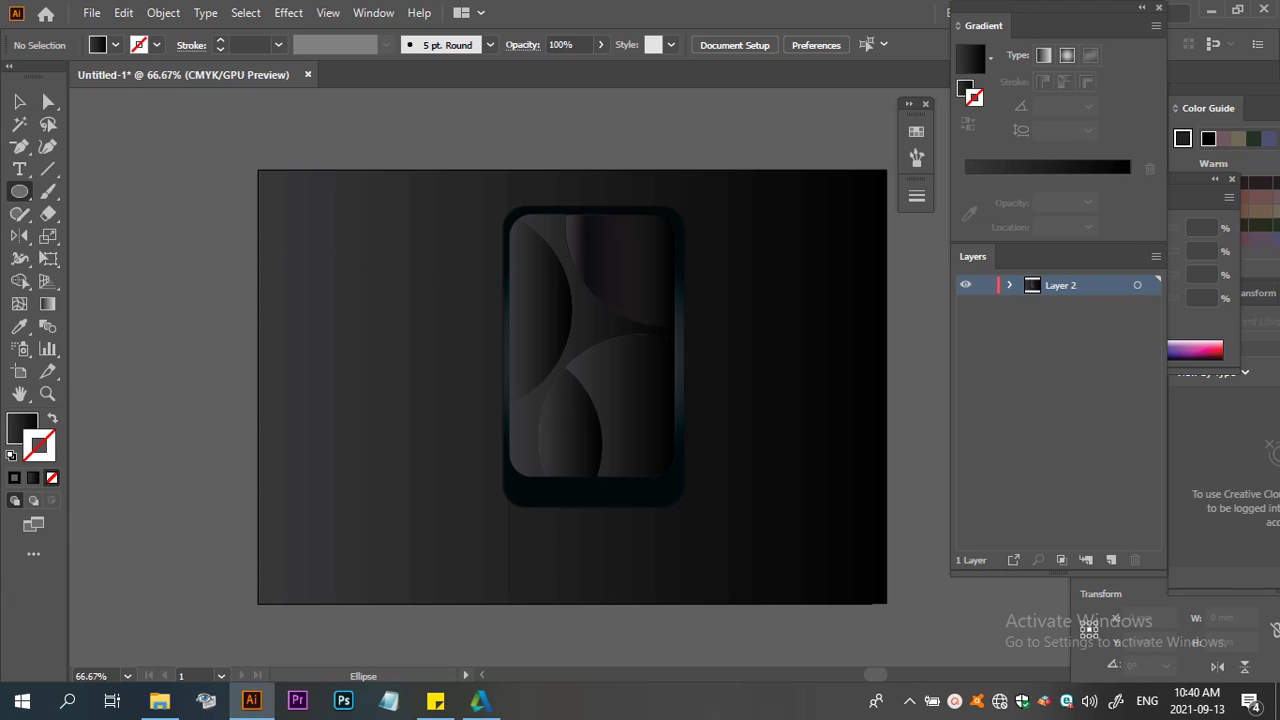
left_click(23, 428)
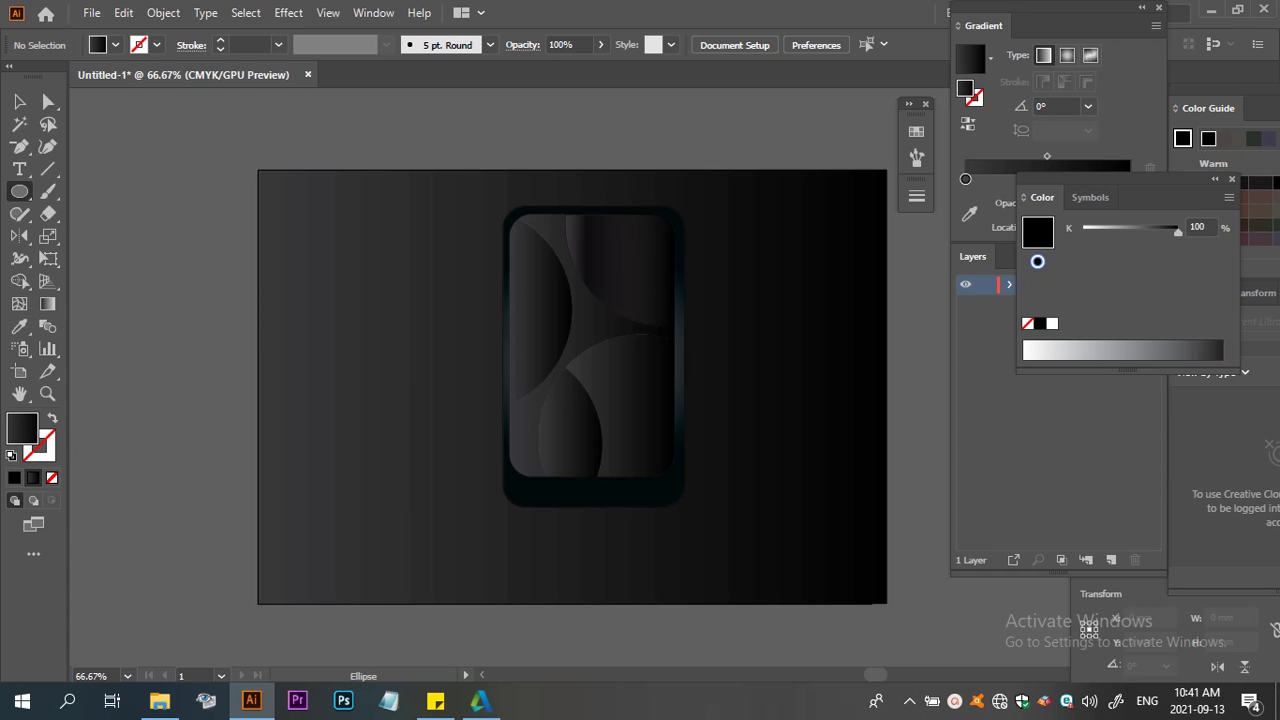
left_click(1138, 350)
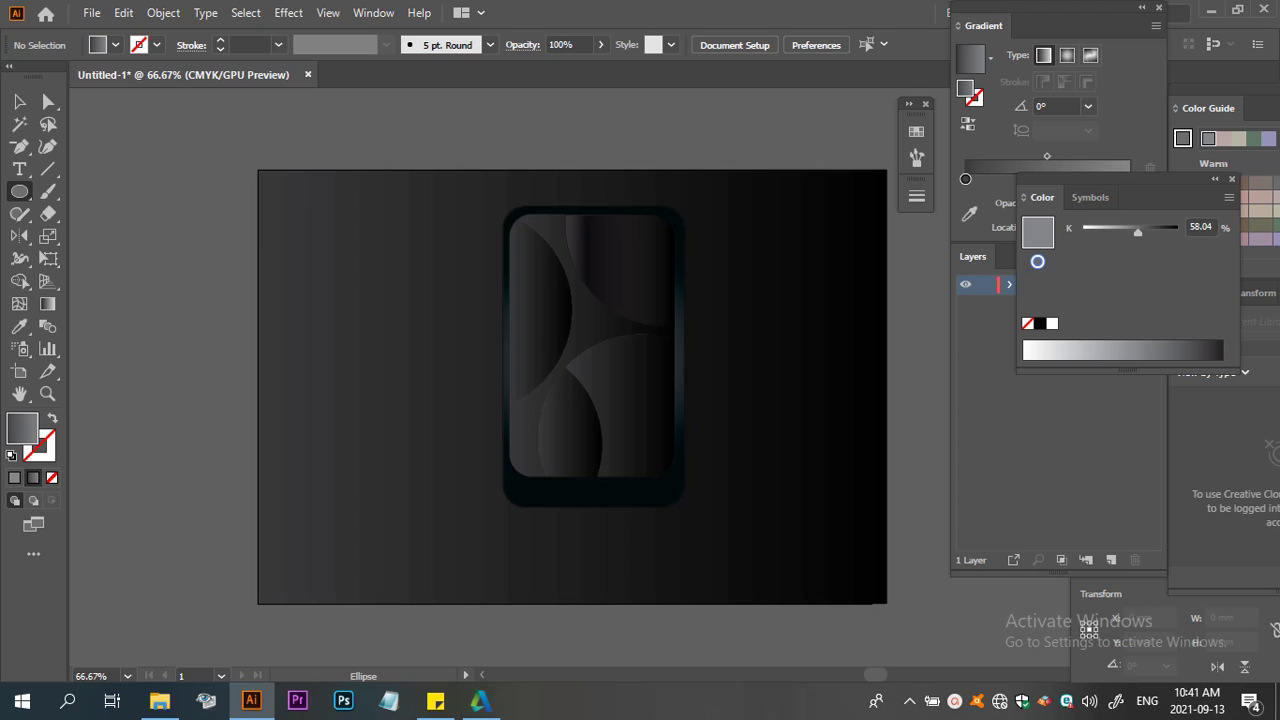
left_click_drag(359, 153, 644, 292)
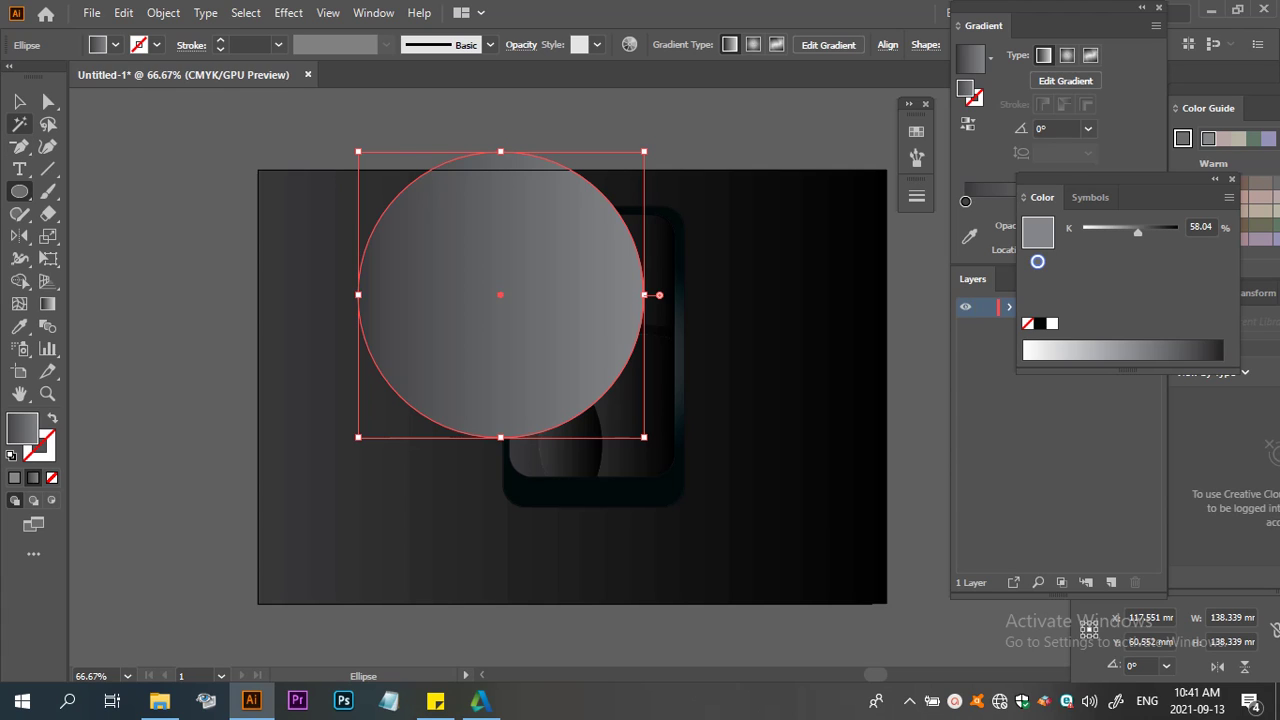
left_click(19, 101)
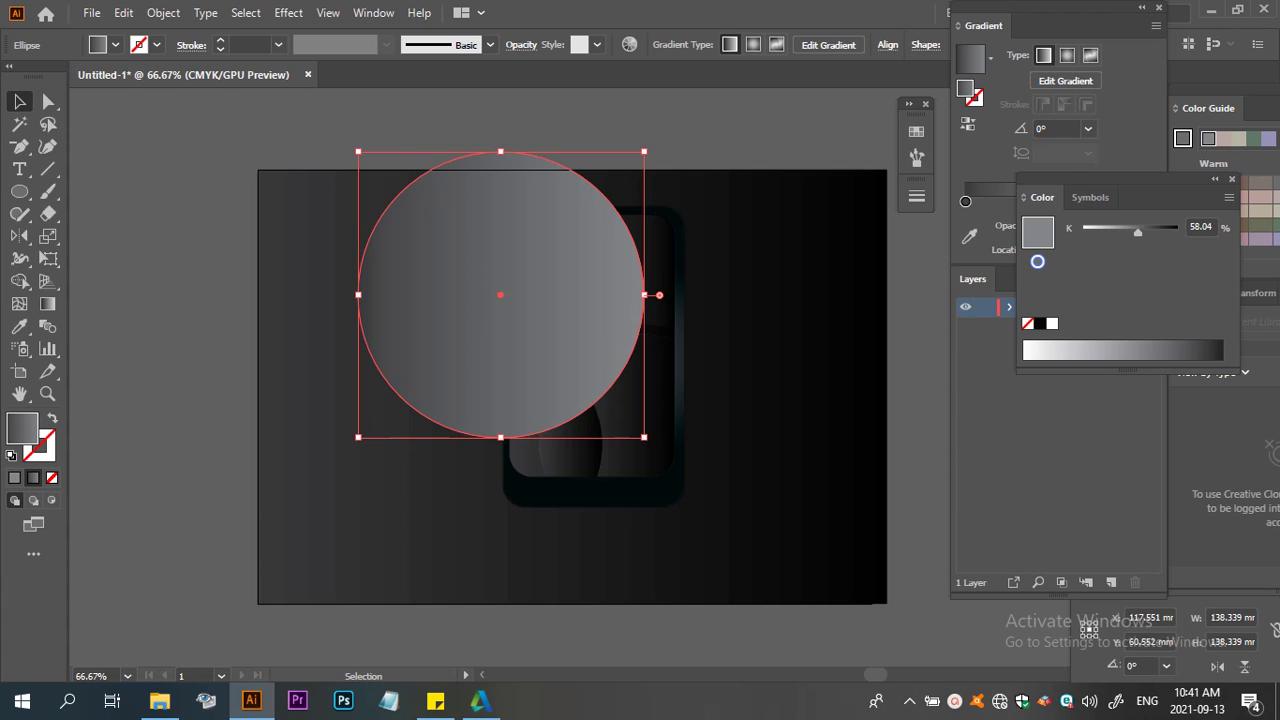
key("ctrl+a")
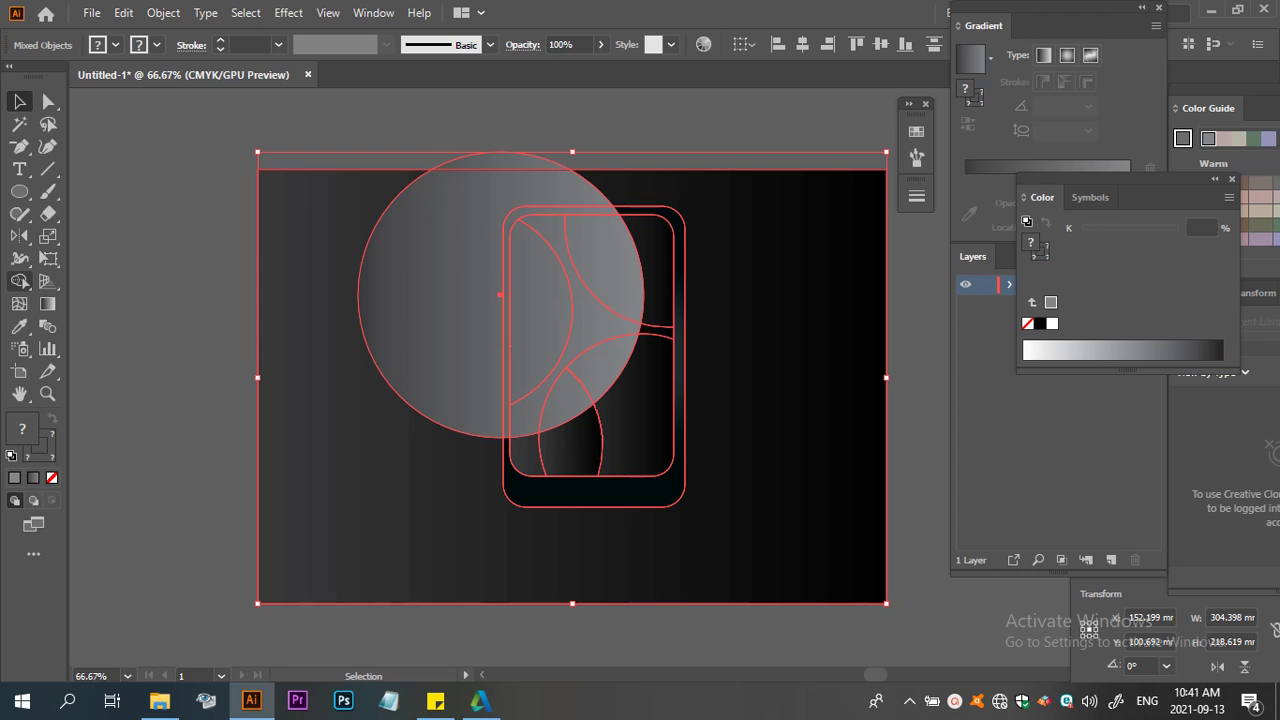
Reset the circle's fill, undo to keep its grey gradient, then reselect the circle
left_click(20, 282)
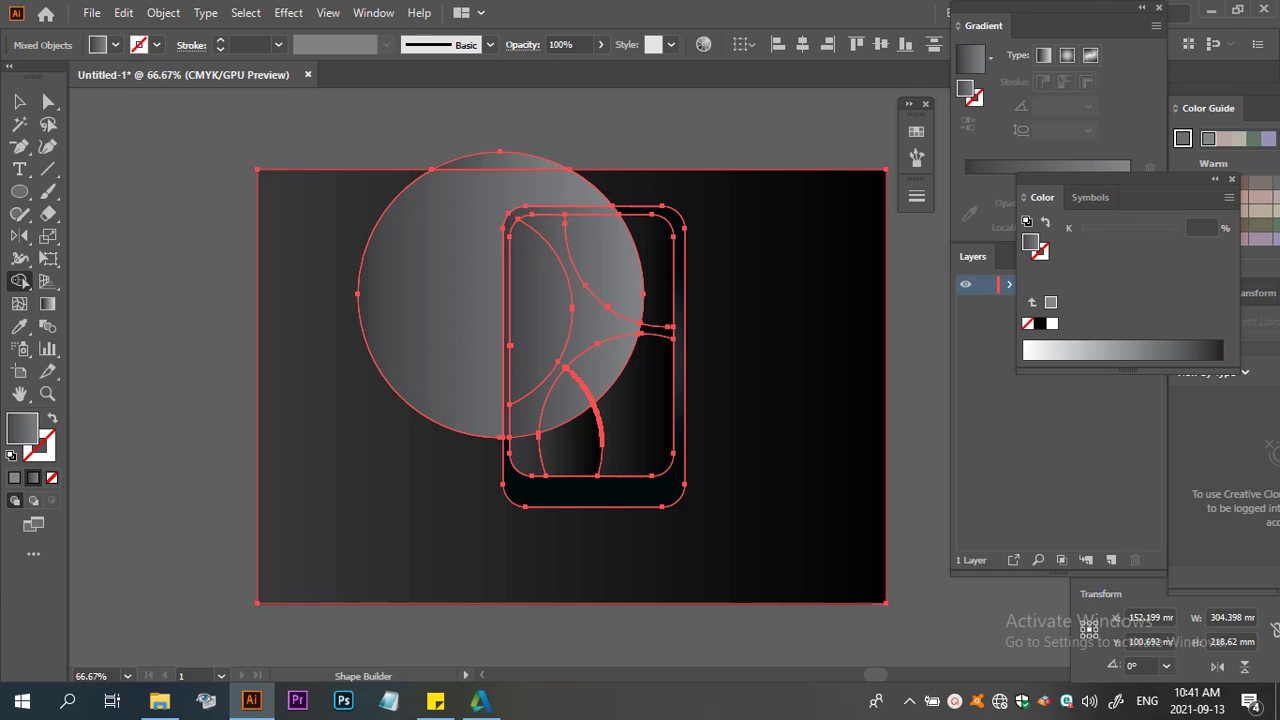
left_click(19, 101)
key("ctrl+h")
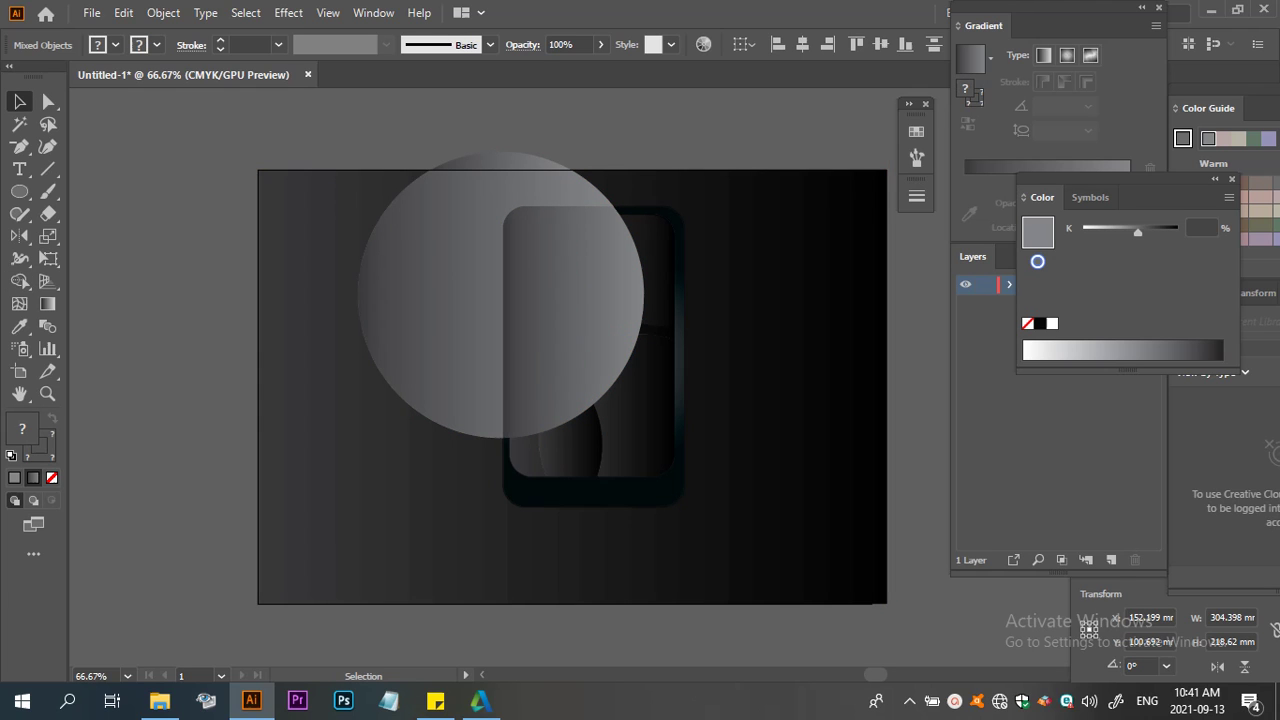
key("ctrl+shift+a")
left_click(430, 300)
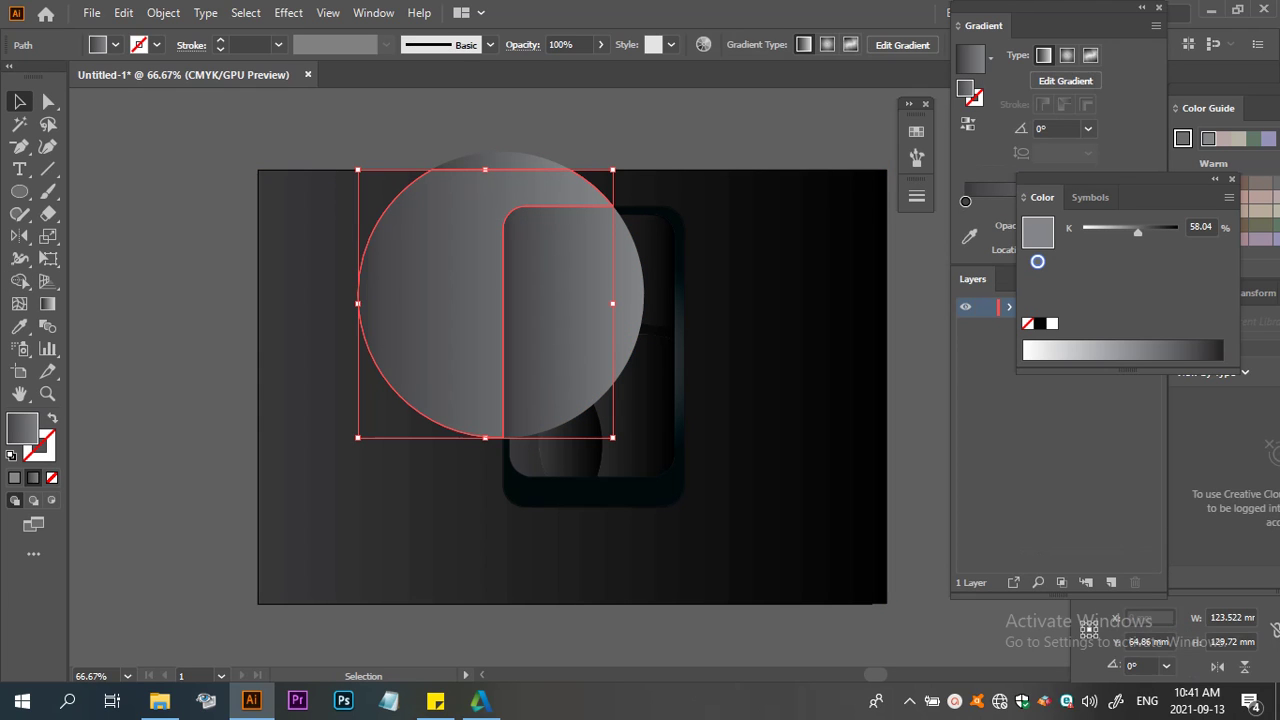
key("d")
key("ctrl+shift+a")
key("a")
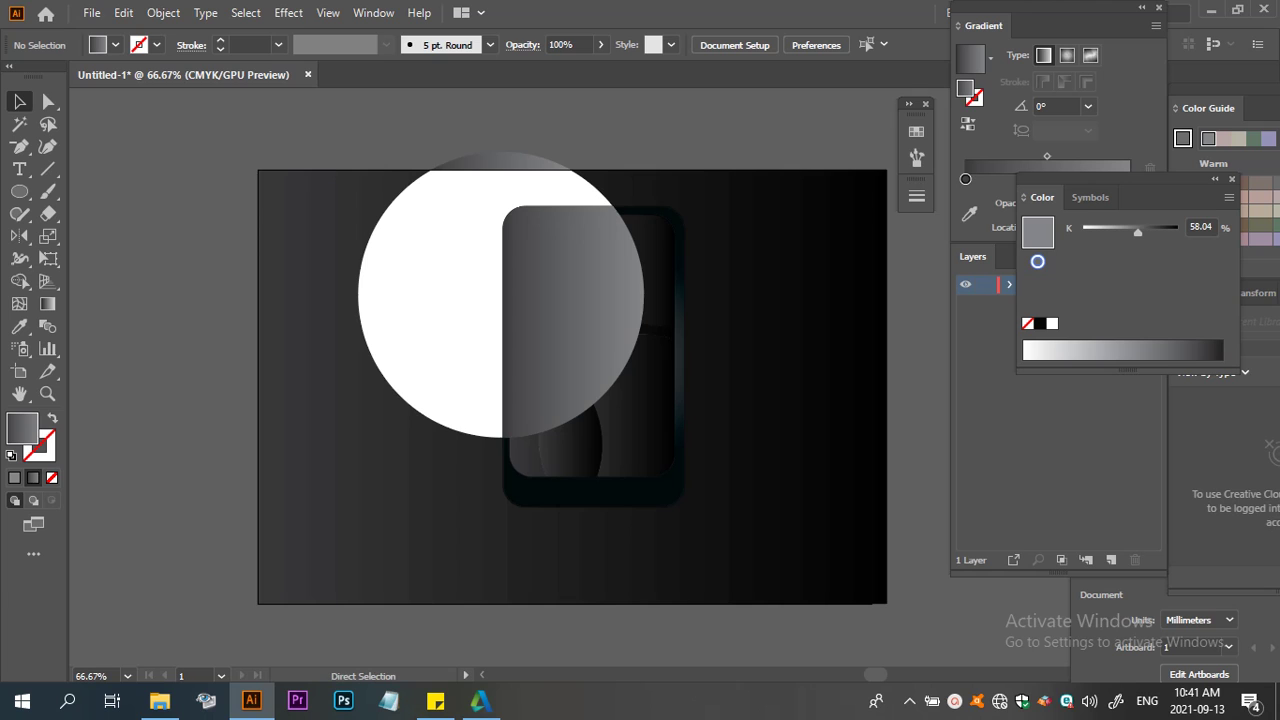
key("ctrl+z")
key("ctrl+a")
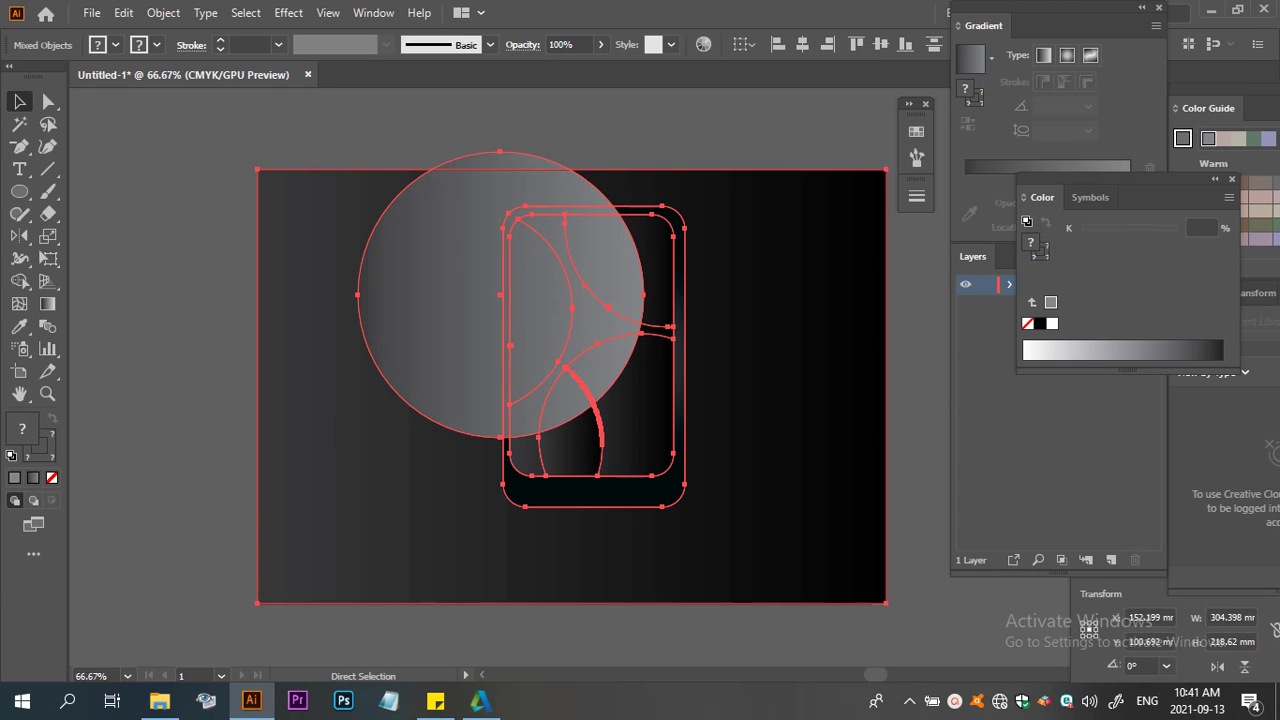
key("v")
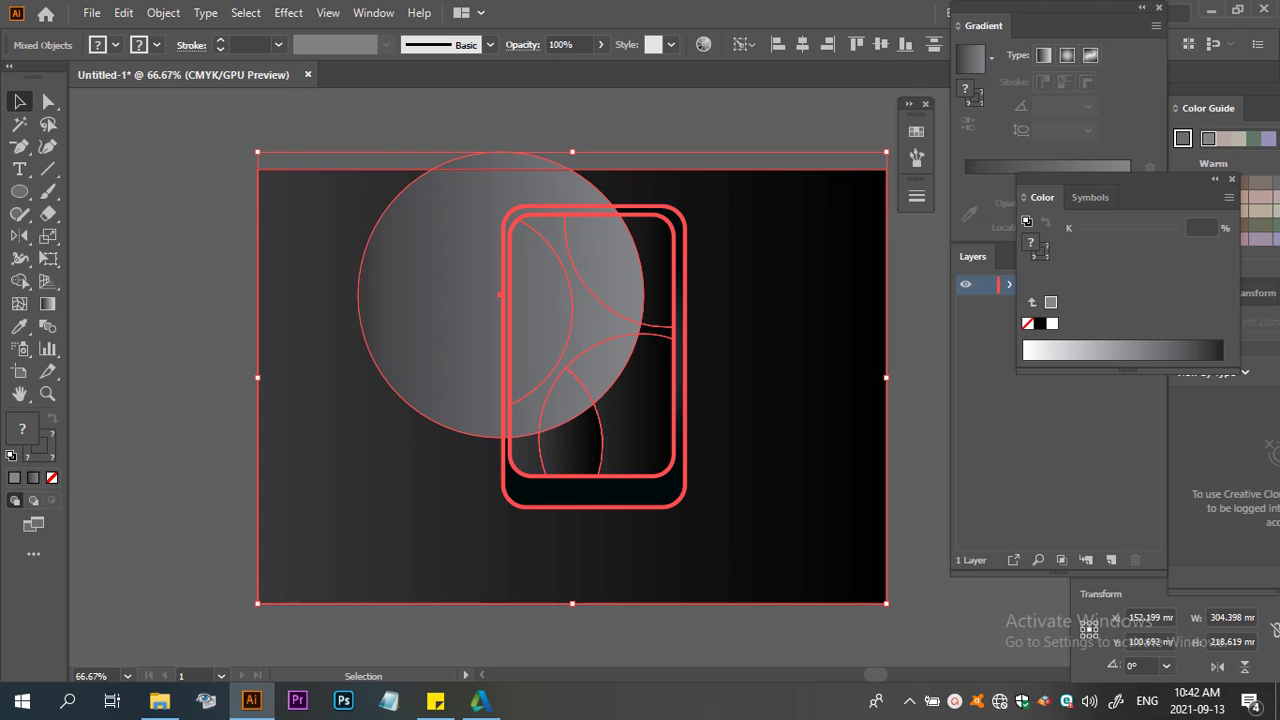
key("ctrl+shift+a")
left_click(500, 295)
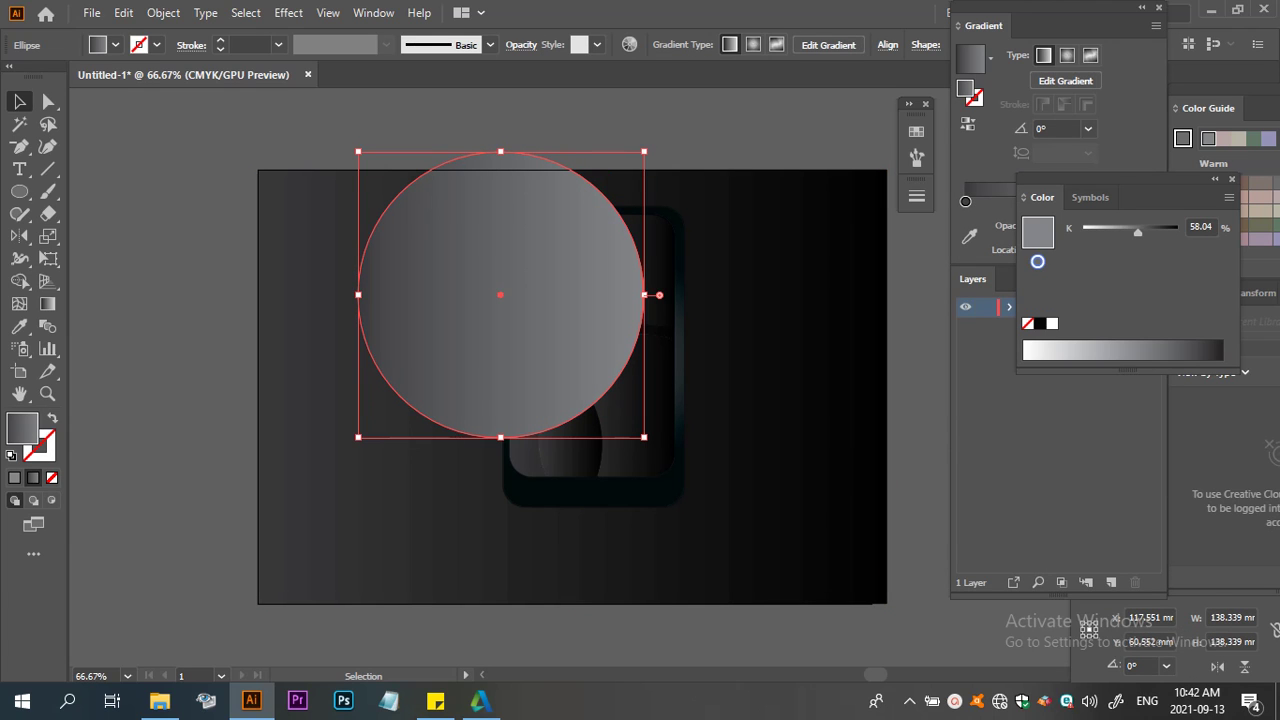
Merge the circle's regions inside the inner panel with Shape Builder
key("ctrl+shift+a")
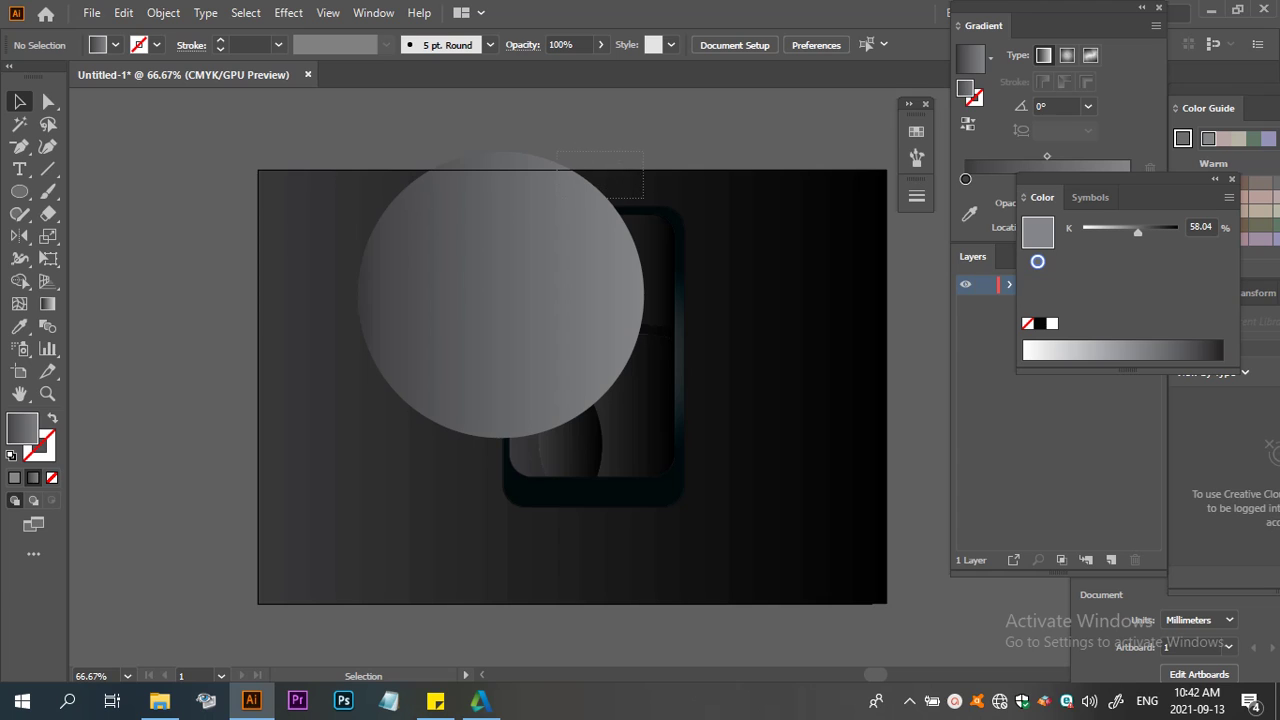
key("ctrl+a")
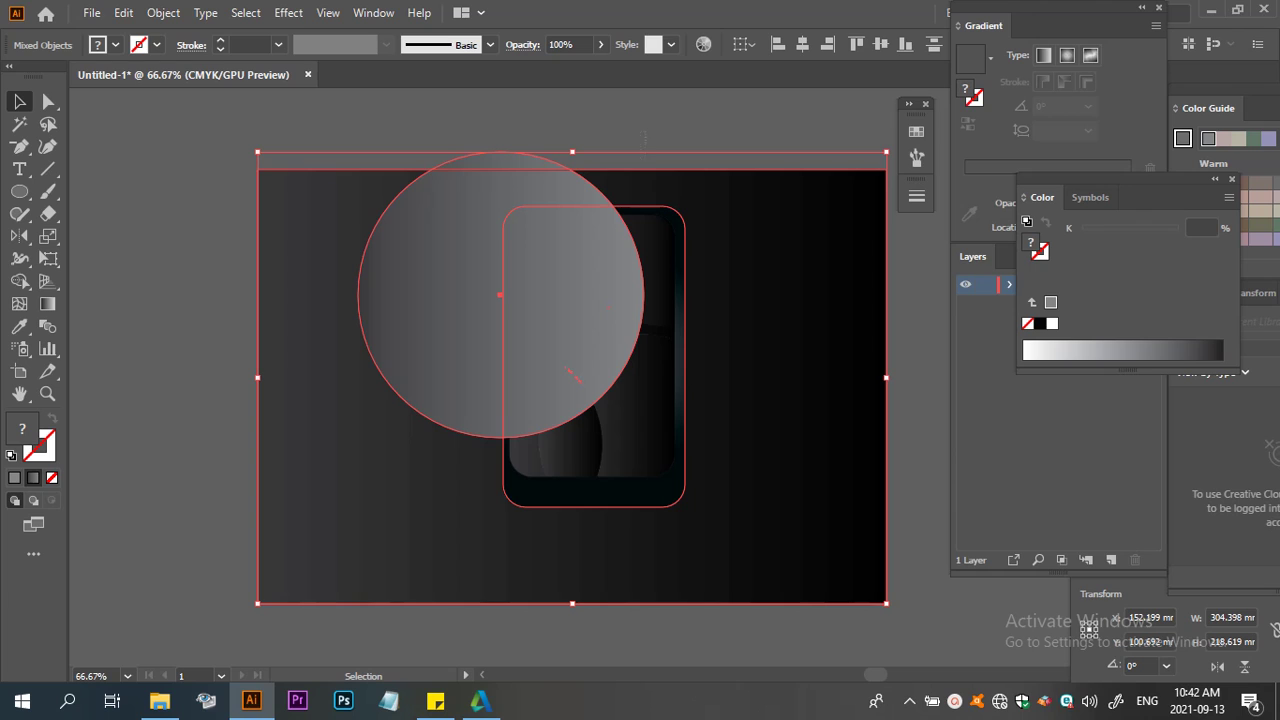
key("ctrl+a")
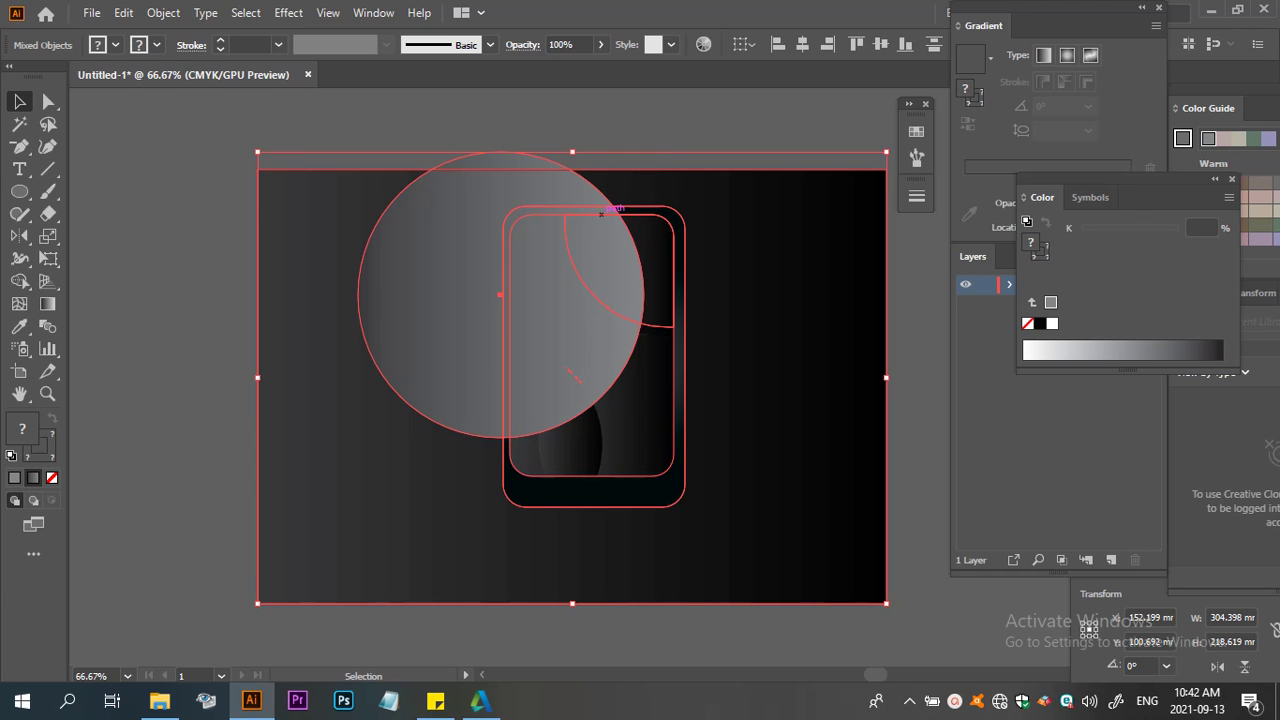
key("shift+m")
left_click(20, 282)
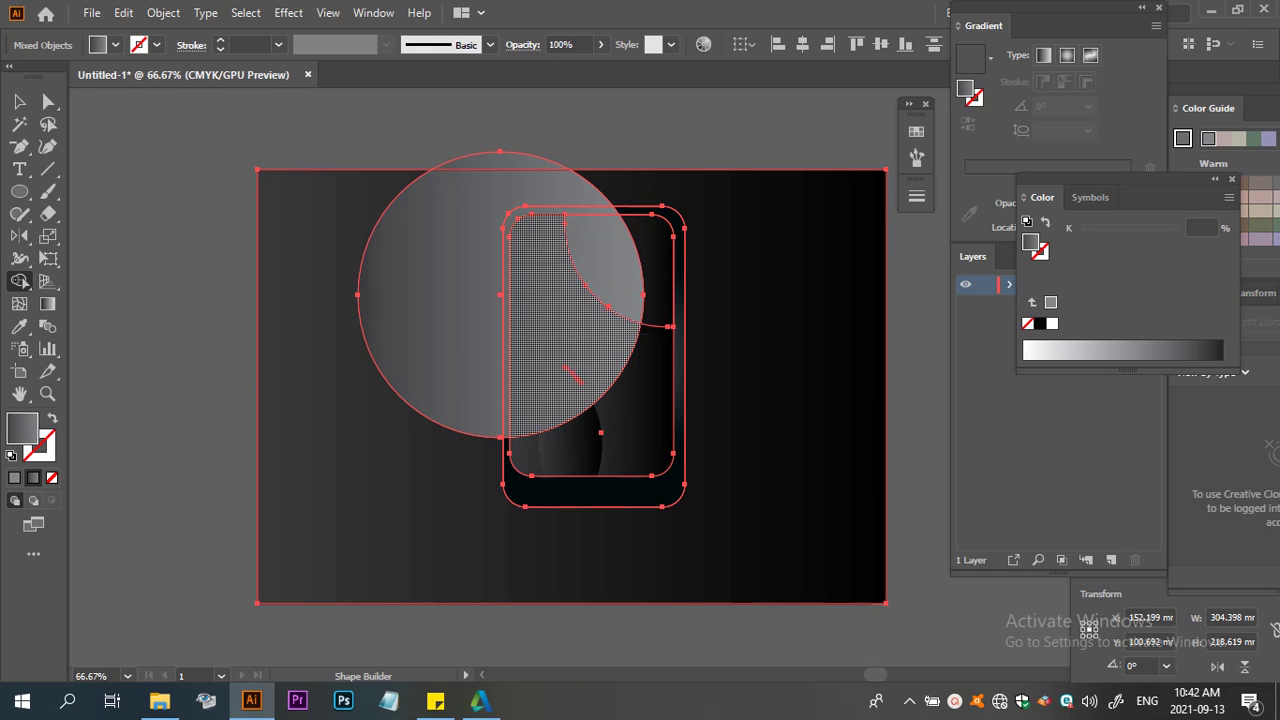
left_click(565, 367)
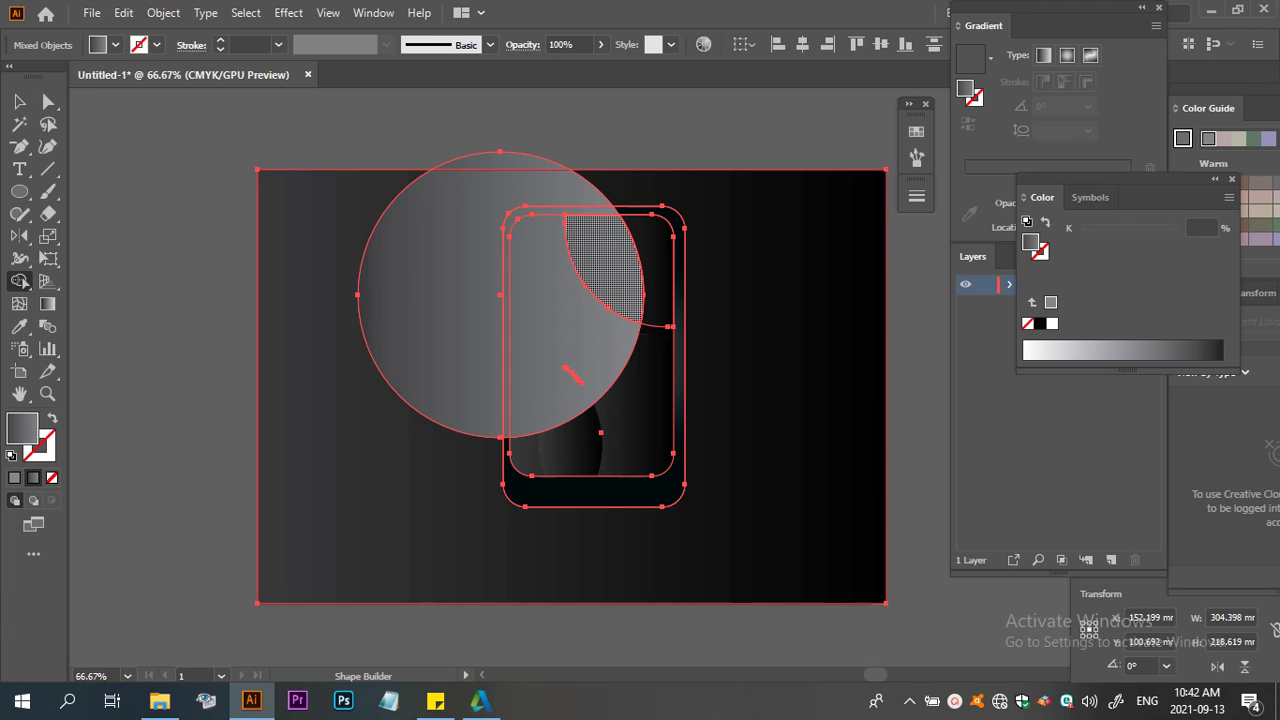
left_click(572, 375)
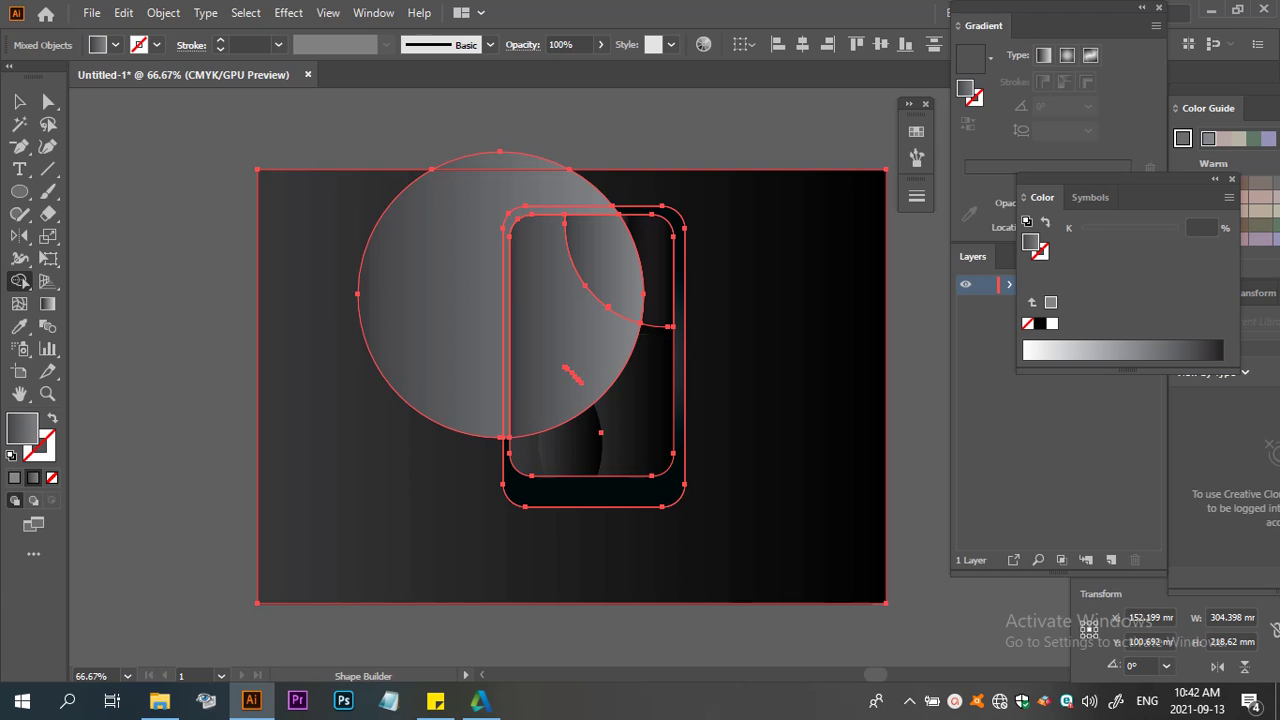
left_click(571, 374)
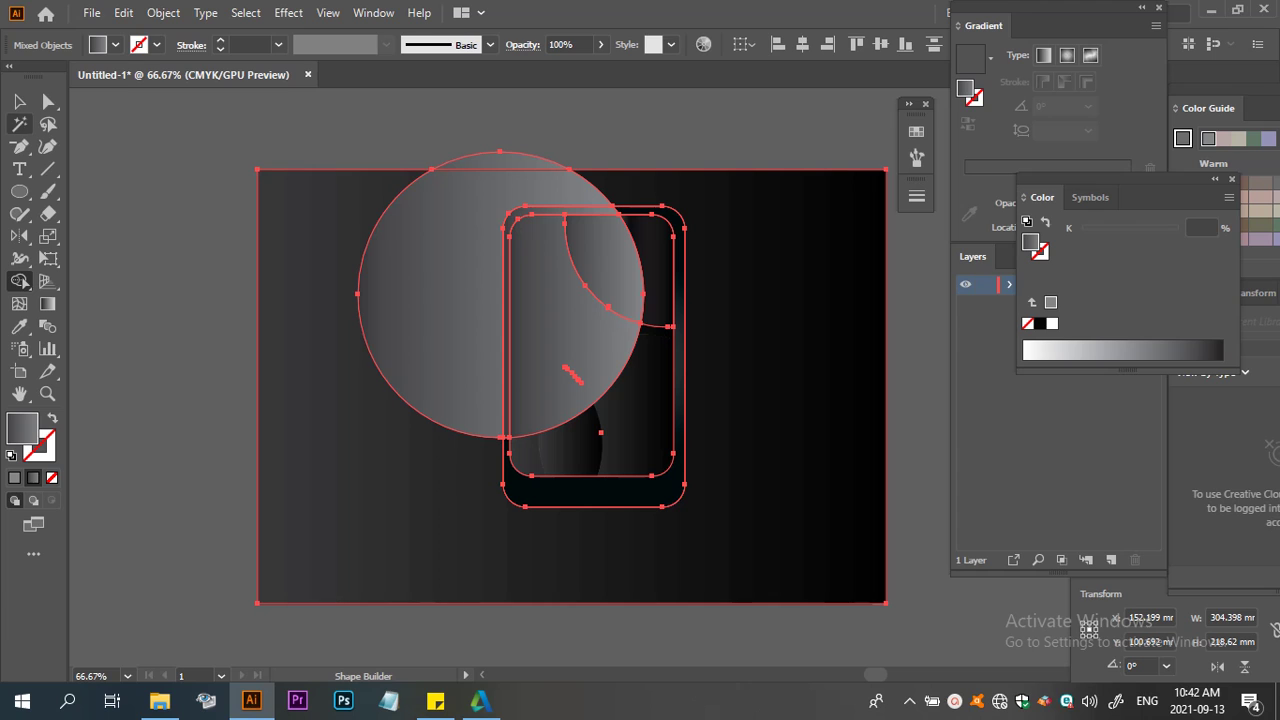
Delete the circle's leftover outside the panel and eyedrop the gradient onto the curved piece
key("v")
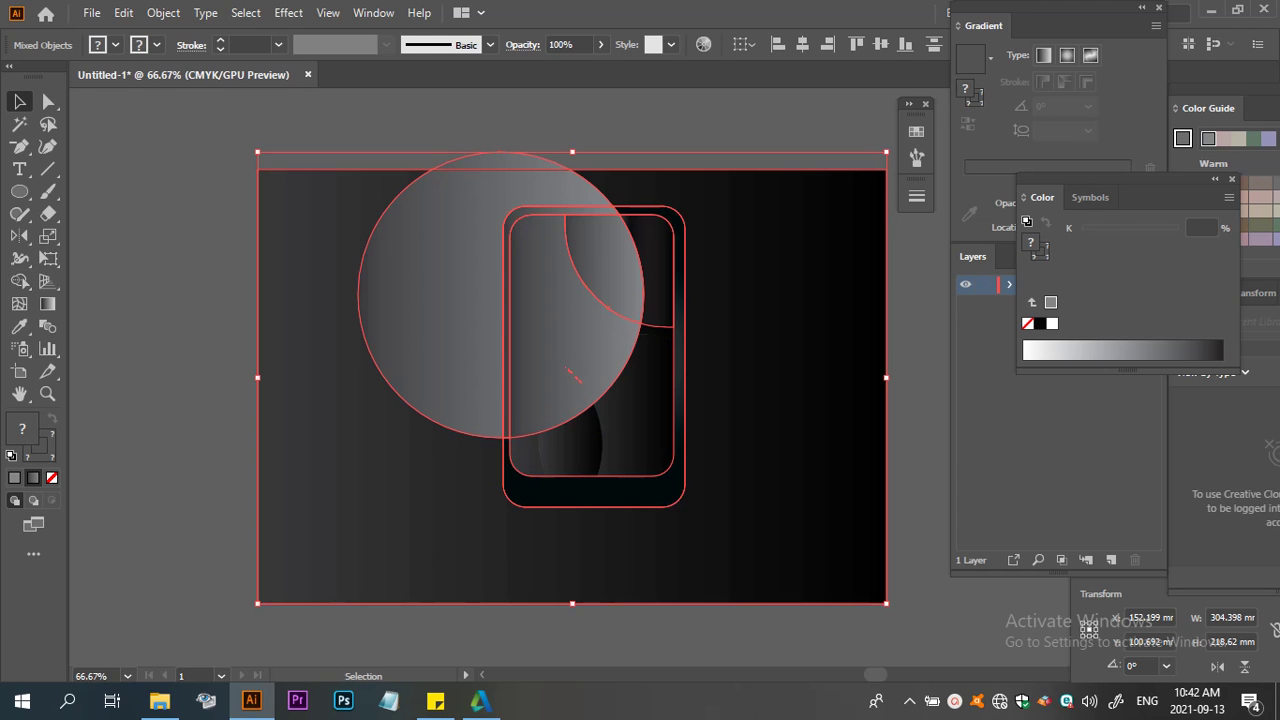
key("ctrl+shift+a")
left_click(440, 300)
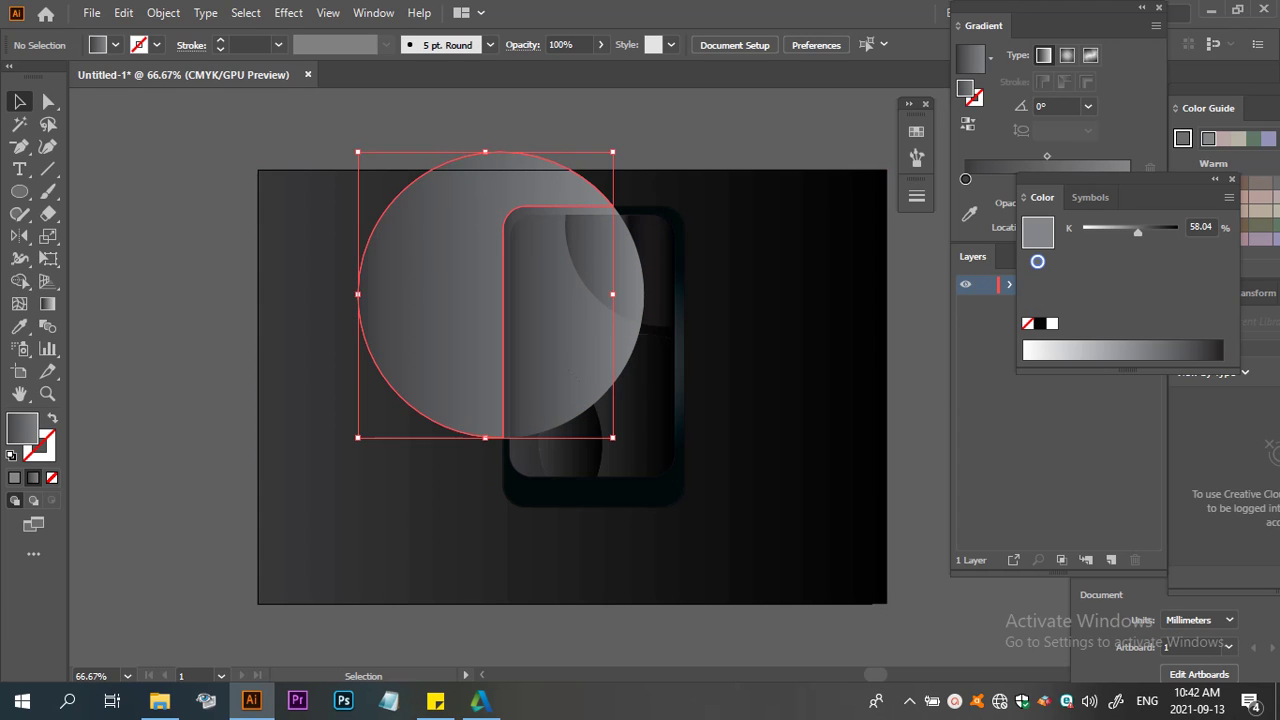
key("Delete")
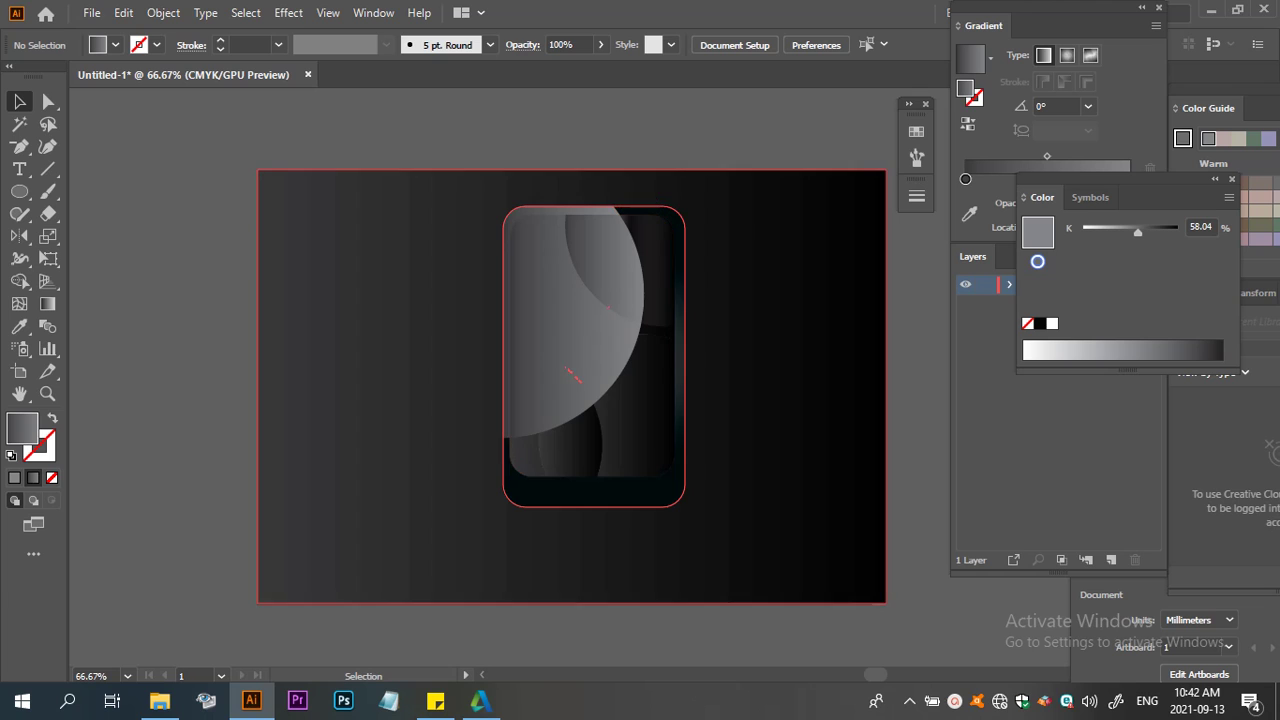
left_click(577, 206)
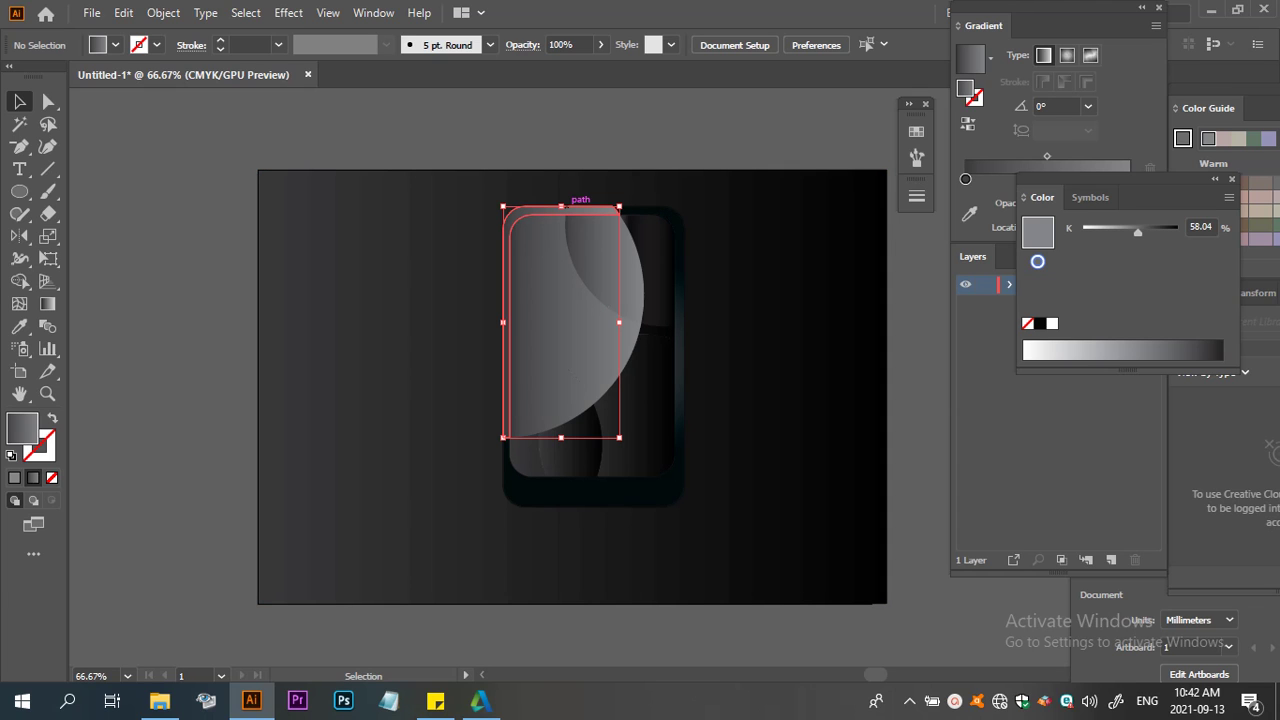
key("i")
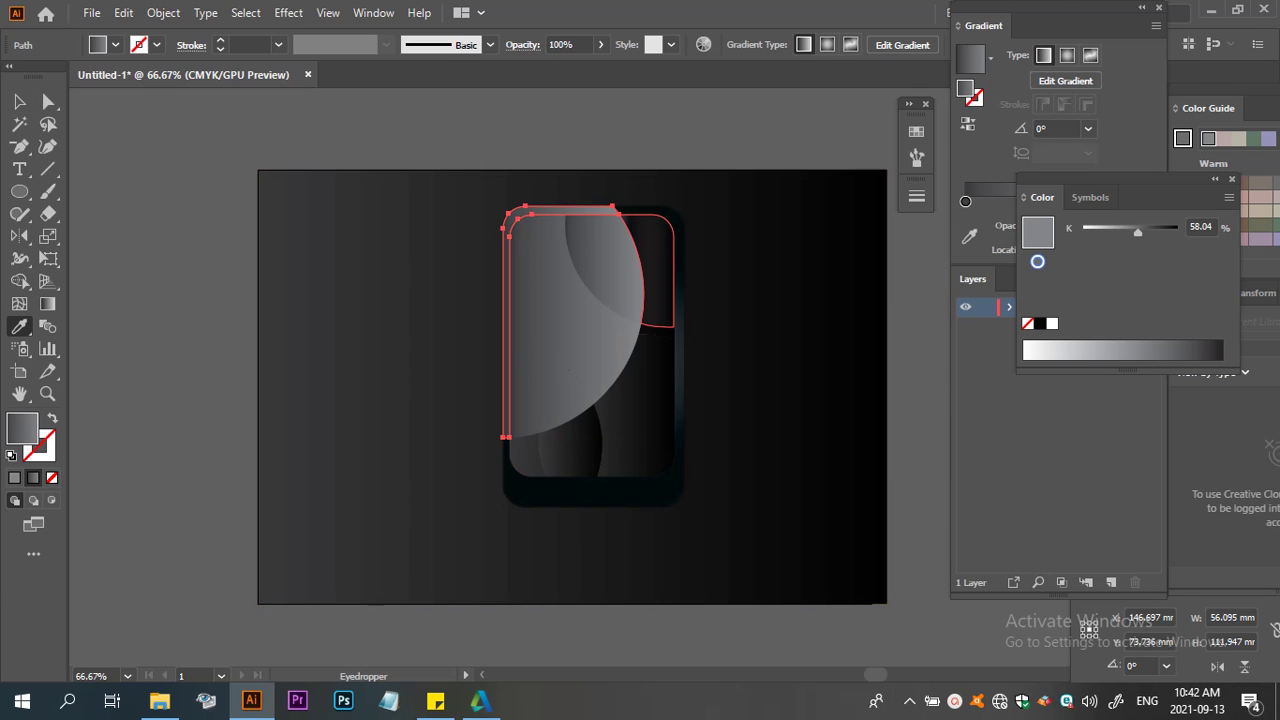
left_click(594, 492)
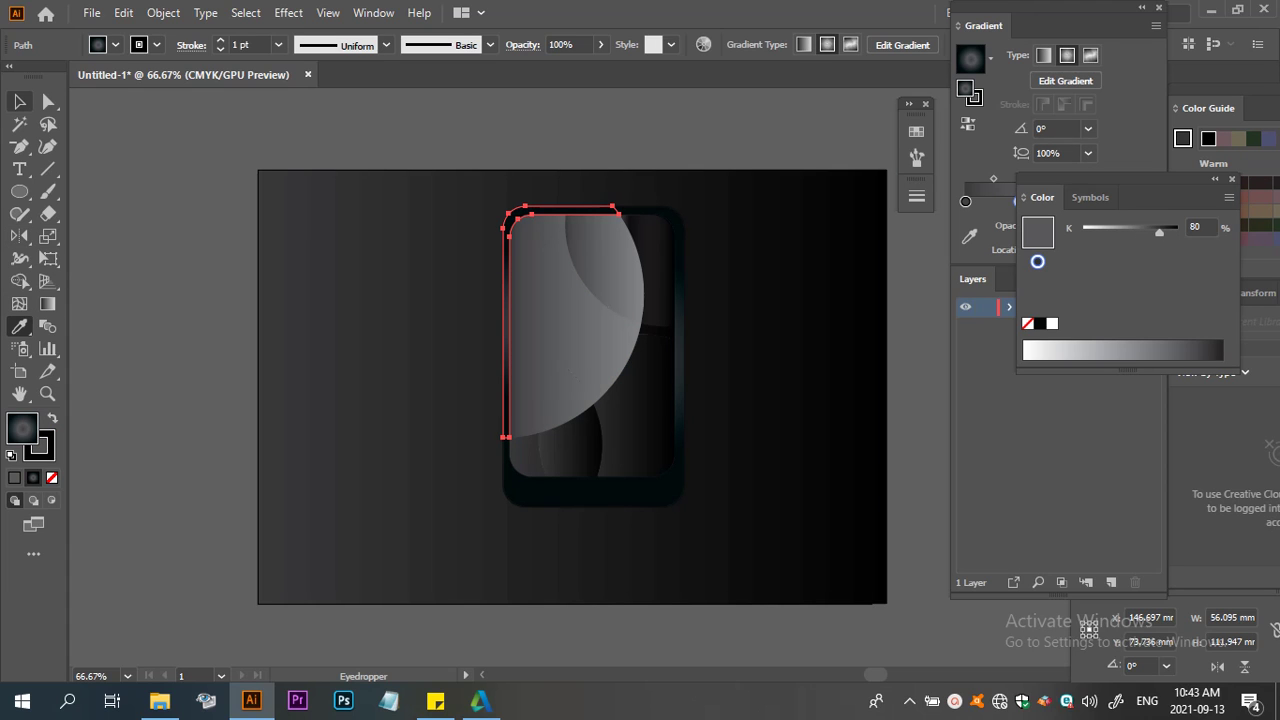
left_click(19, 101)
key("ctrl+shift+a")
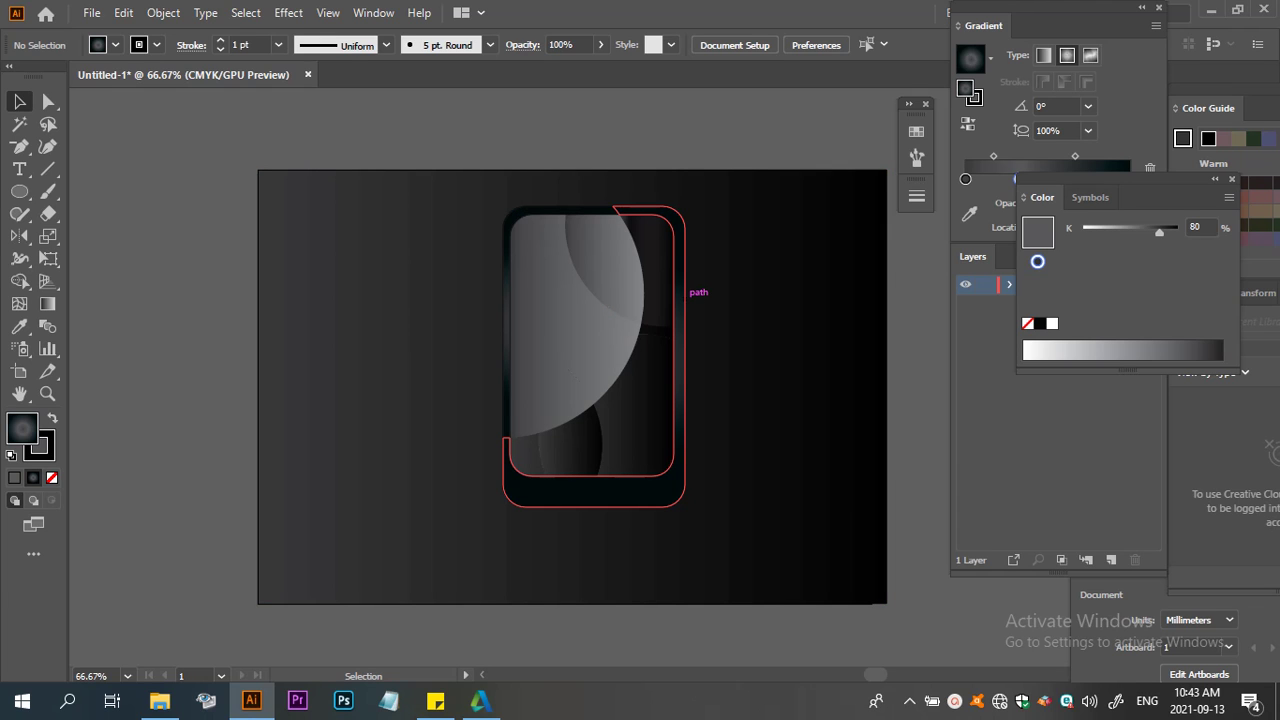
Isolate the device frame, return to the full artwork, and select the frame
double_click(684, 290)
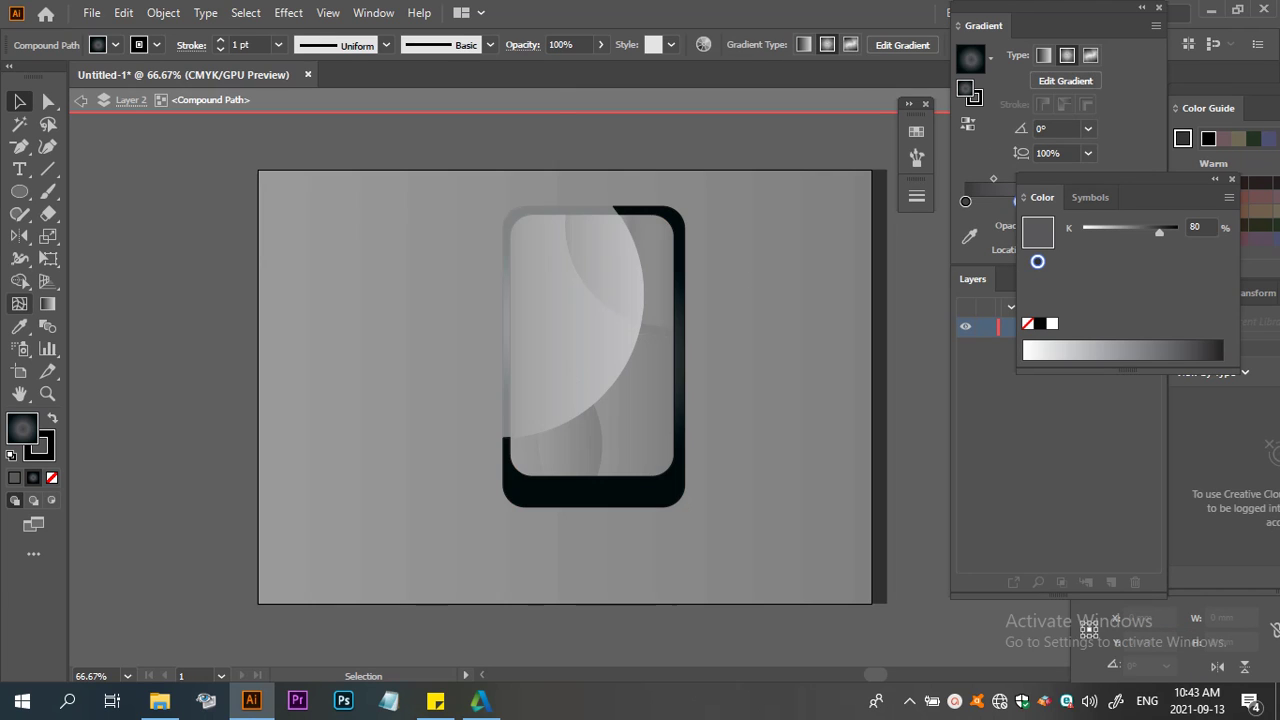
key("ctrl+shift+a")
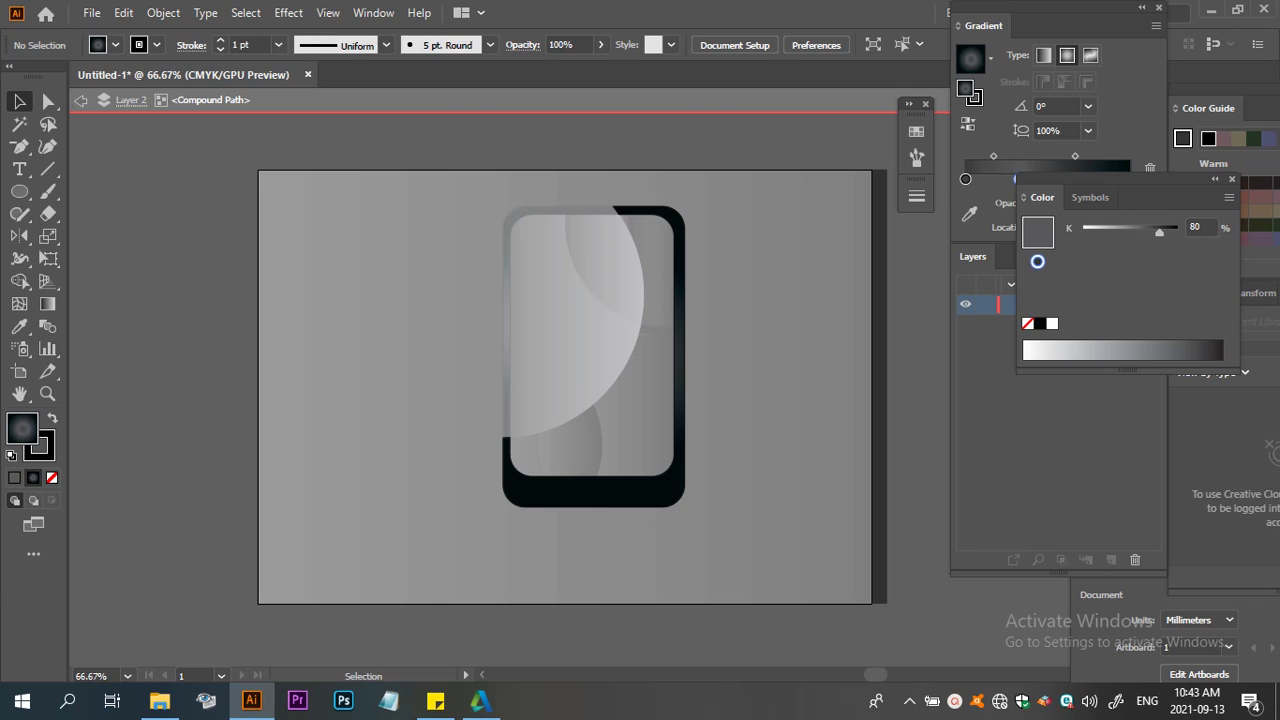
left_click(80, 100)
left_click(80, 100)
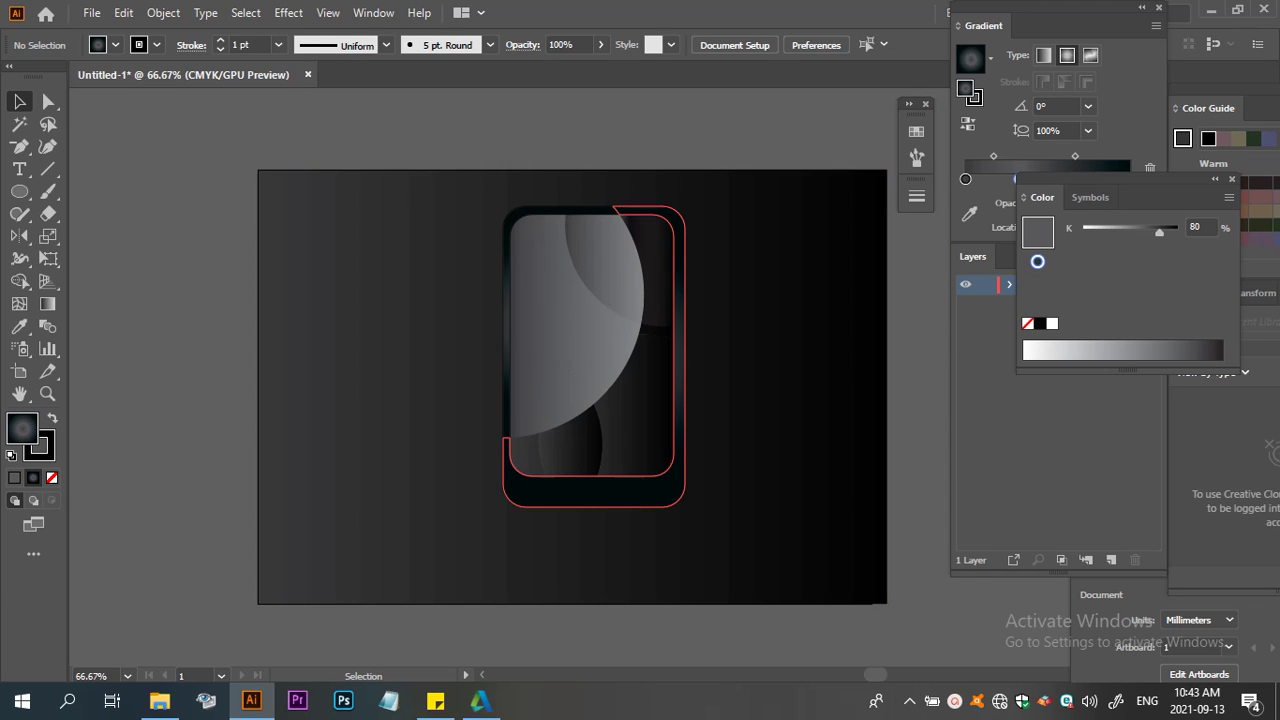
left_click(593, 492)
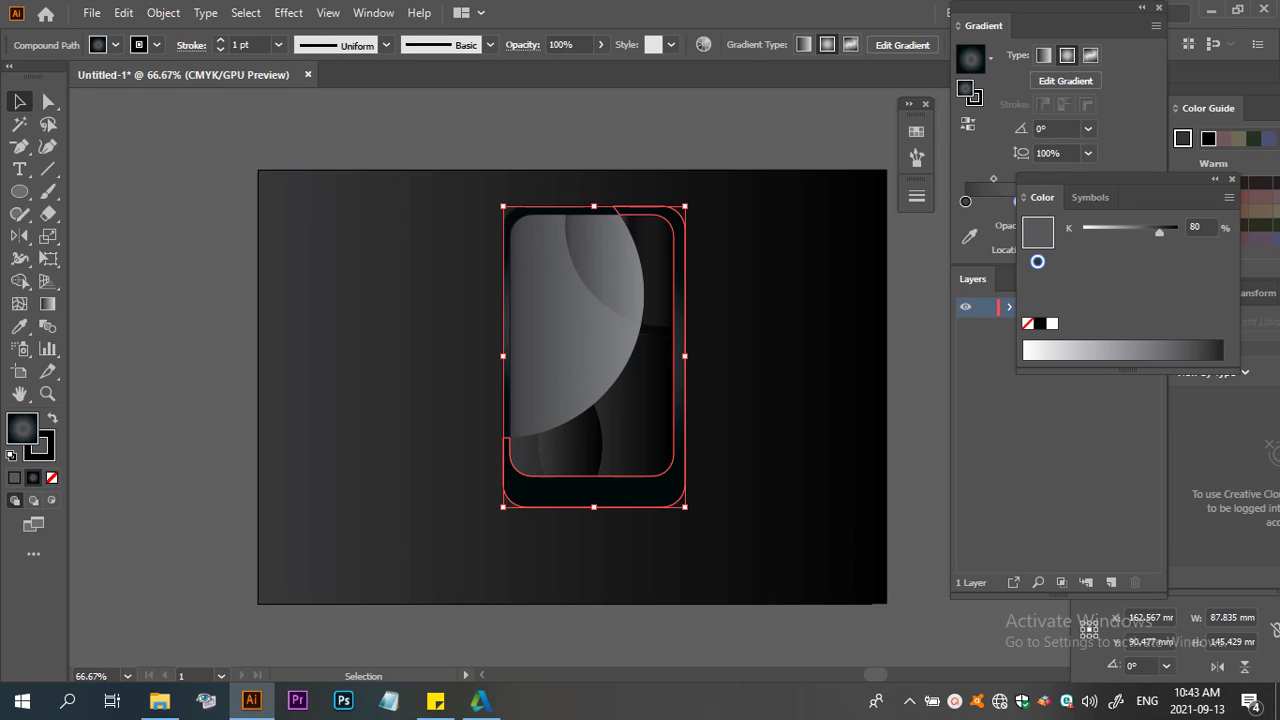
Give the device frame a 54% grey outline and the curved piece a 65% grey outline
key("x")
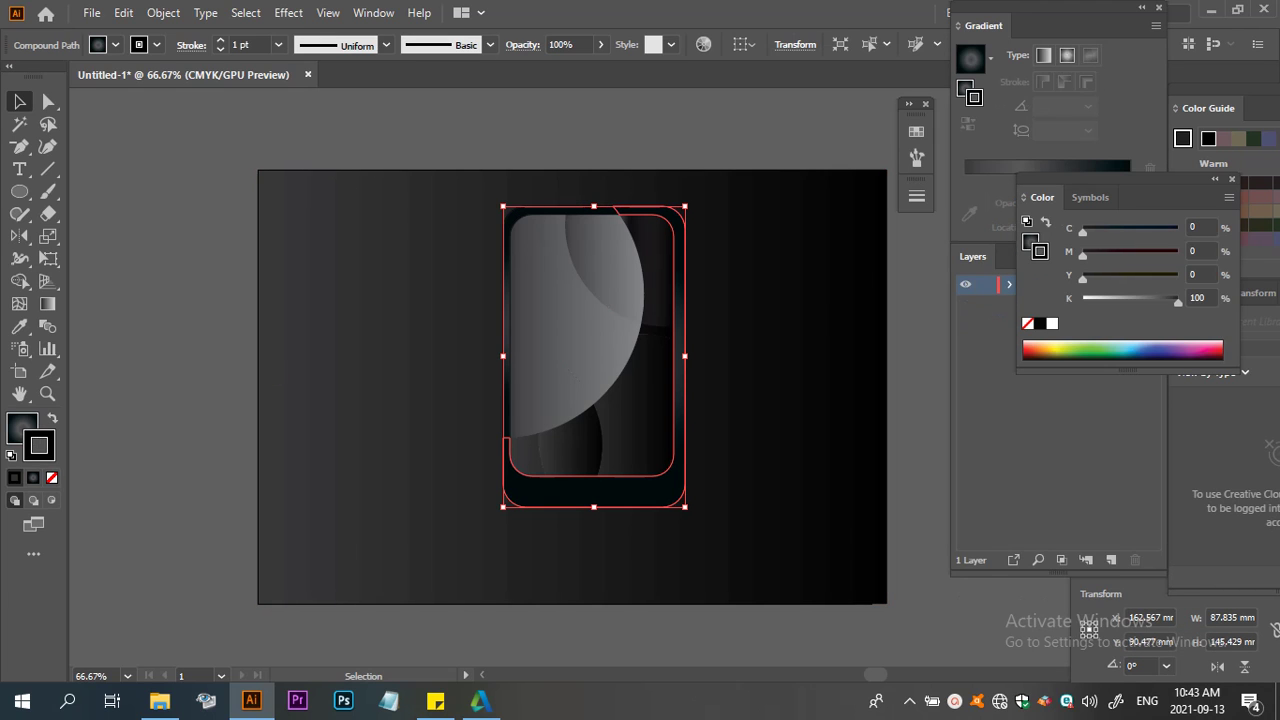
left_click_drag(1178, 301, 1134, 301)
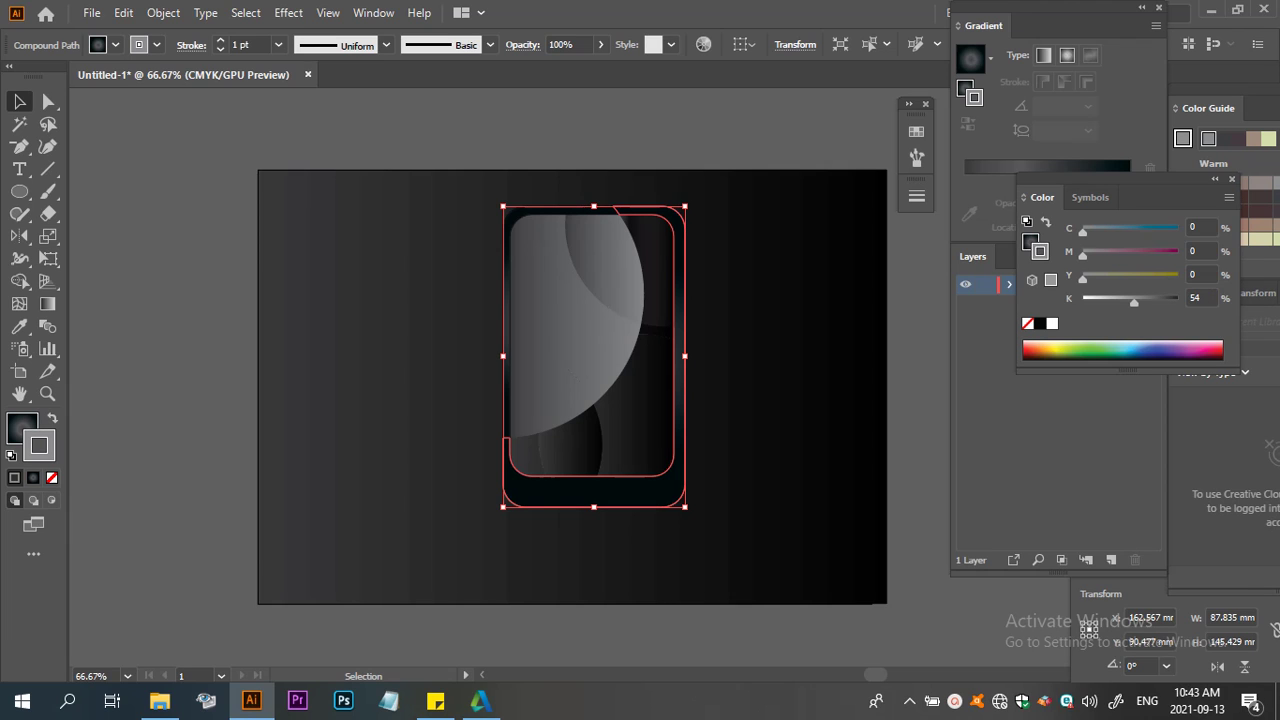
key("ctrl+shift+a")
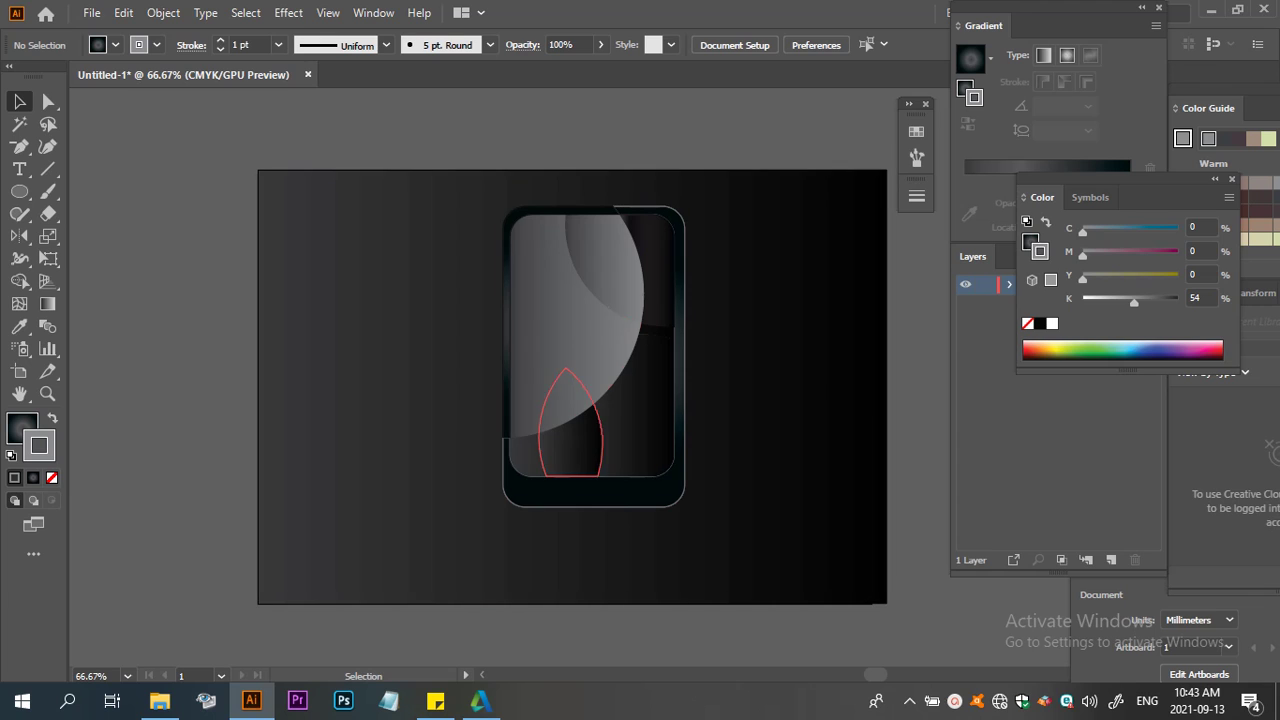
left_click(575, 212)
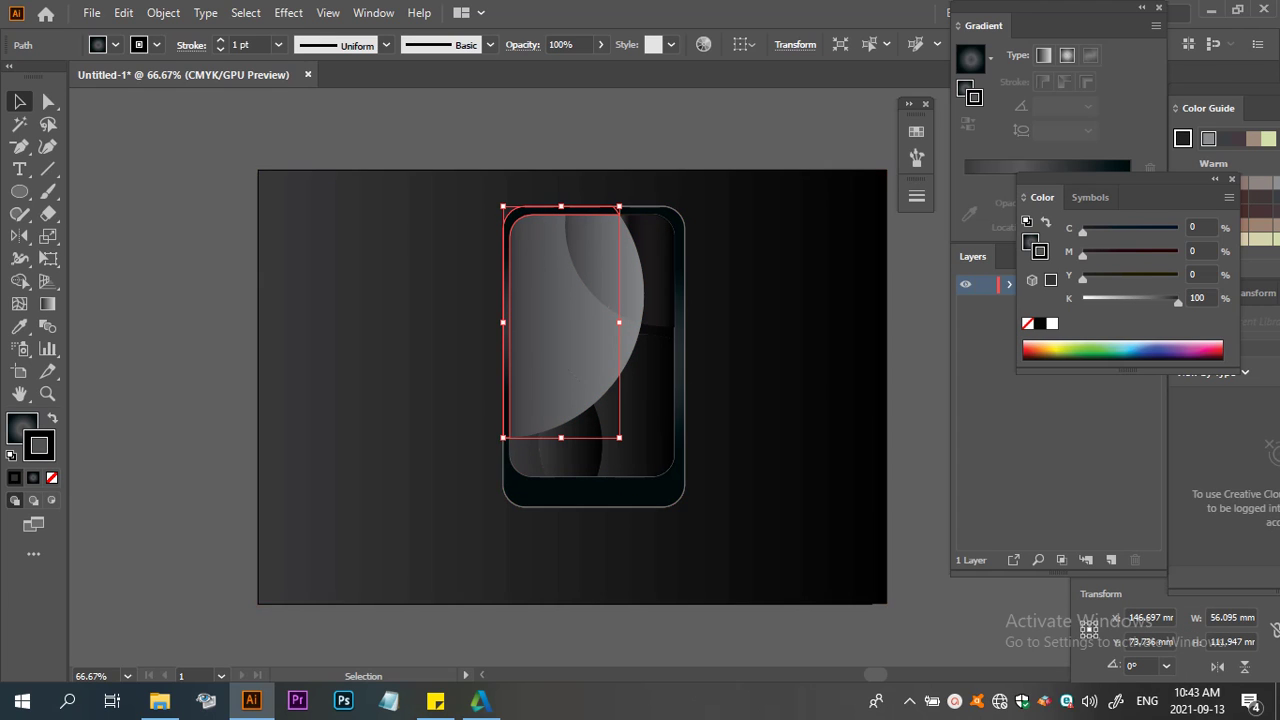
left_click_drag(1178, 300, 1144, 300)
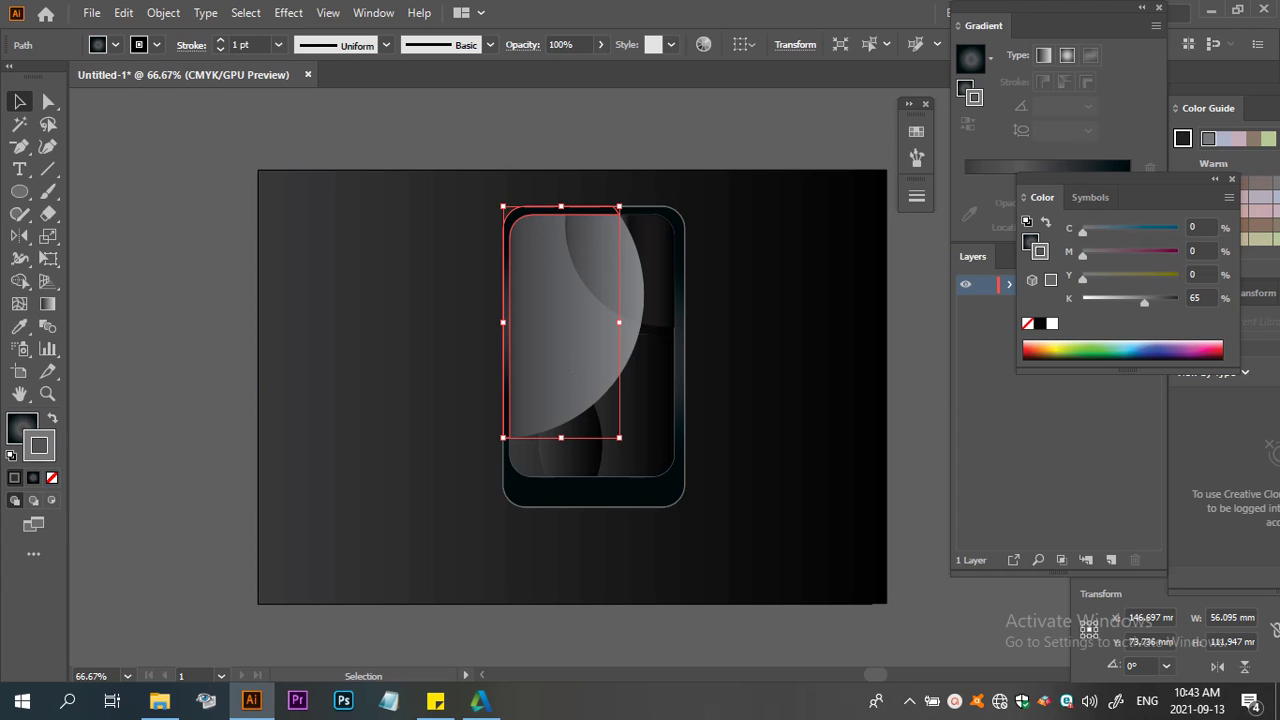
key("ctrl+shift+a")
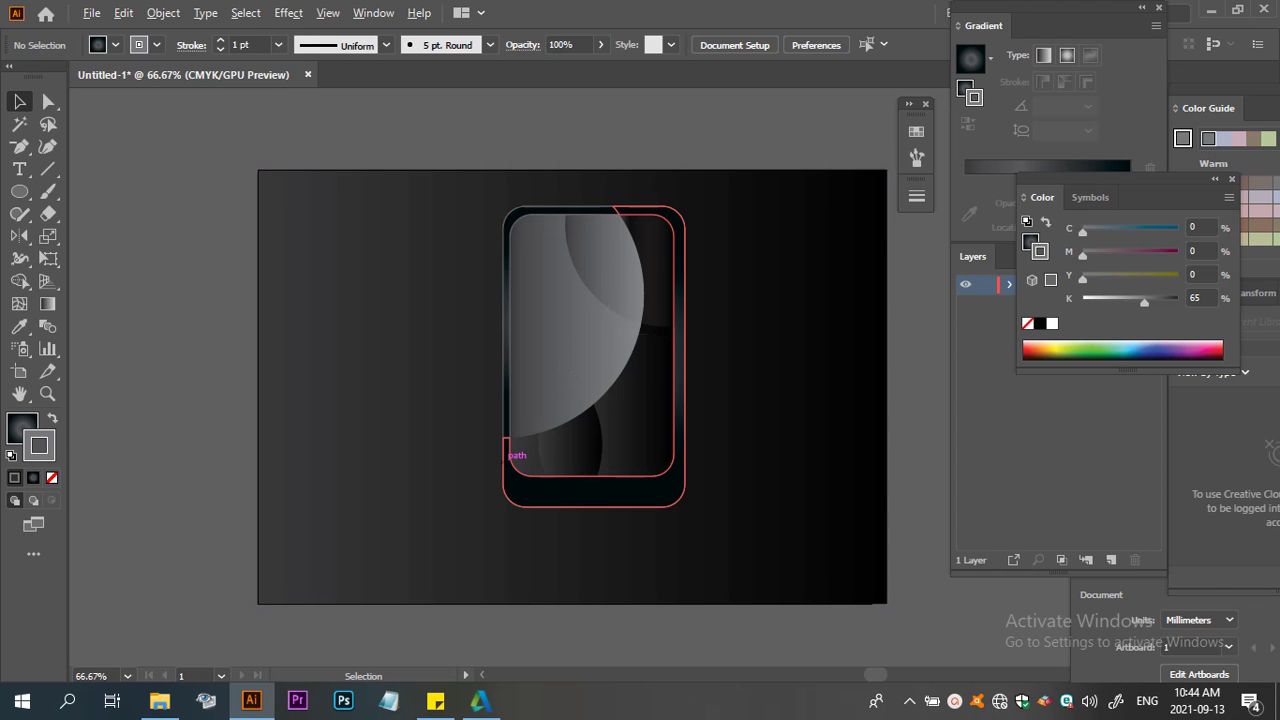
Merge the top strip and curved frame section into one shape with Shape Builder
scroll(506, 455, "up", 3)
scroll(506, 455, "up", 3)
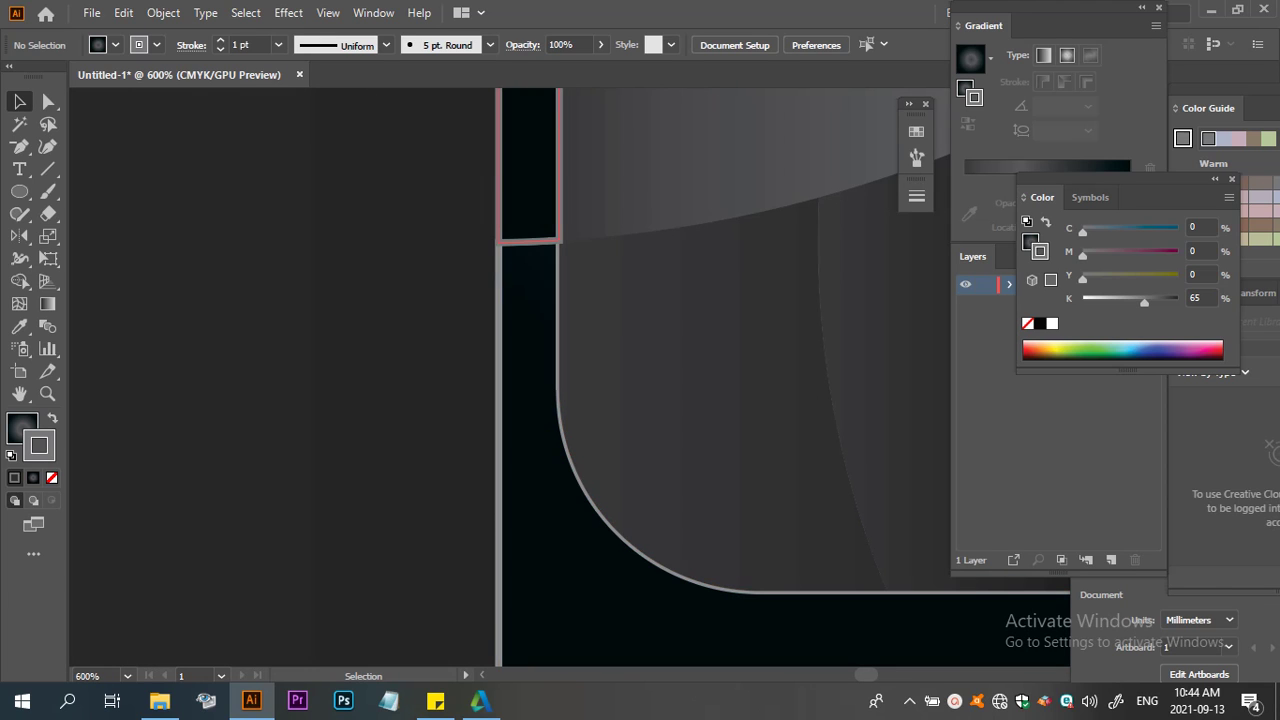
left_click(498, 243)
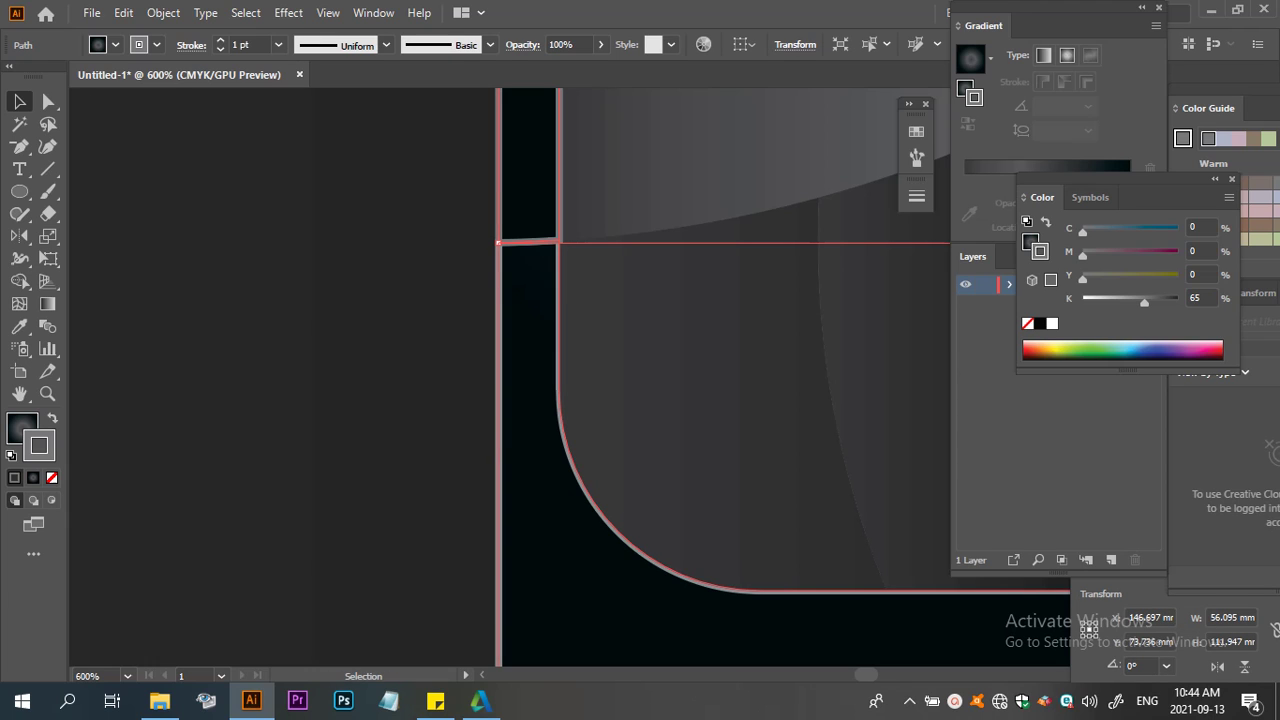
left_click(498, 241, "shift")
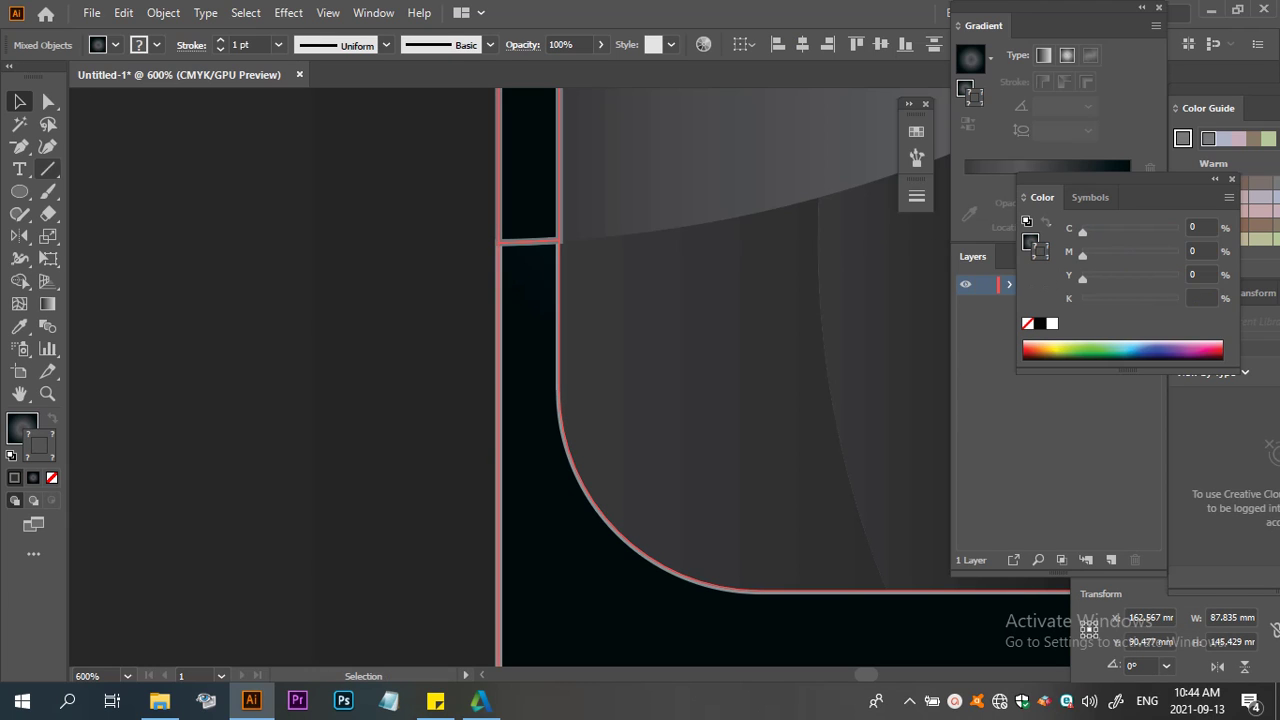
key("shift+w")
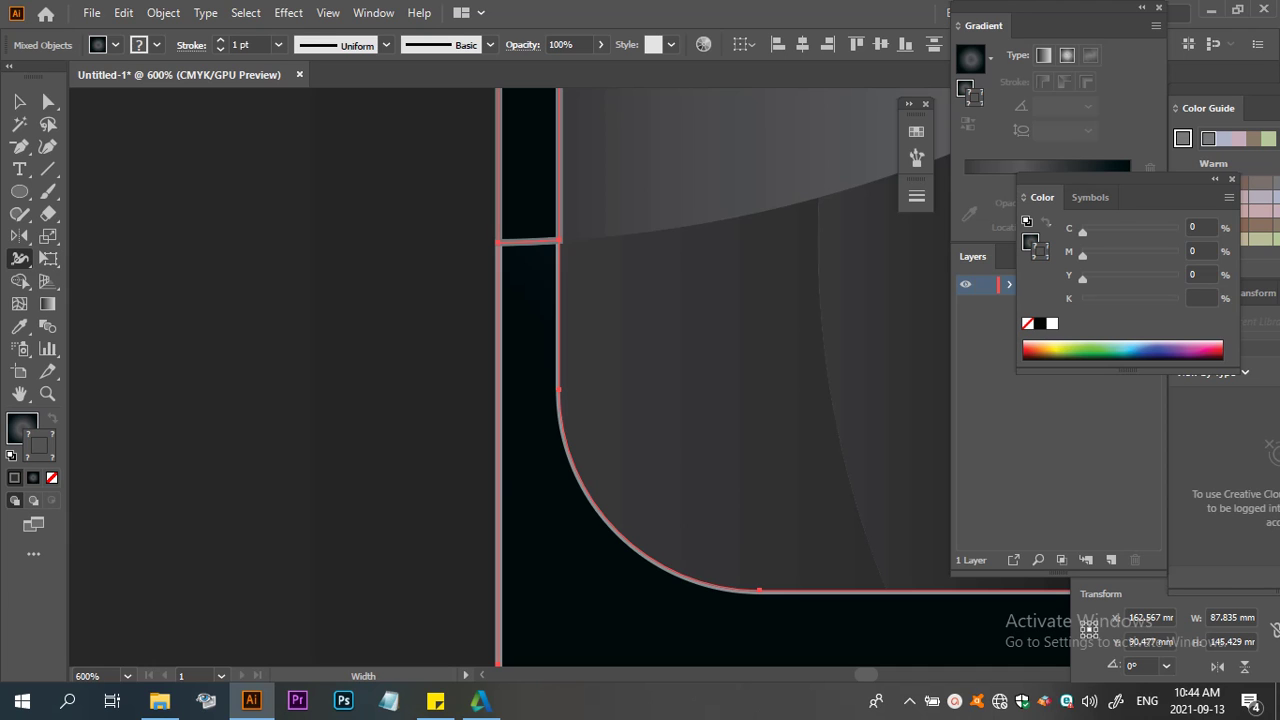
left_click(19, 281)
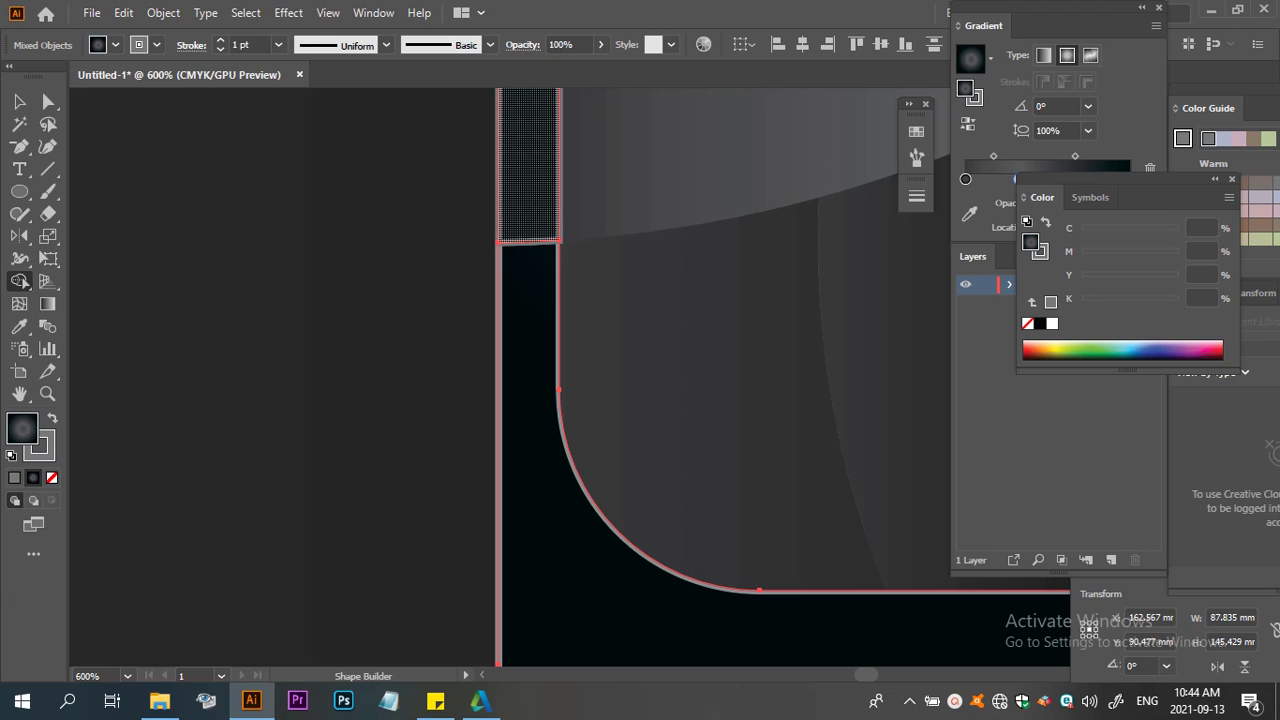
left_click_drag(530, 165, 530, 450)
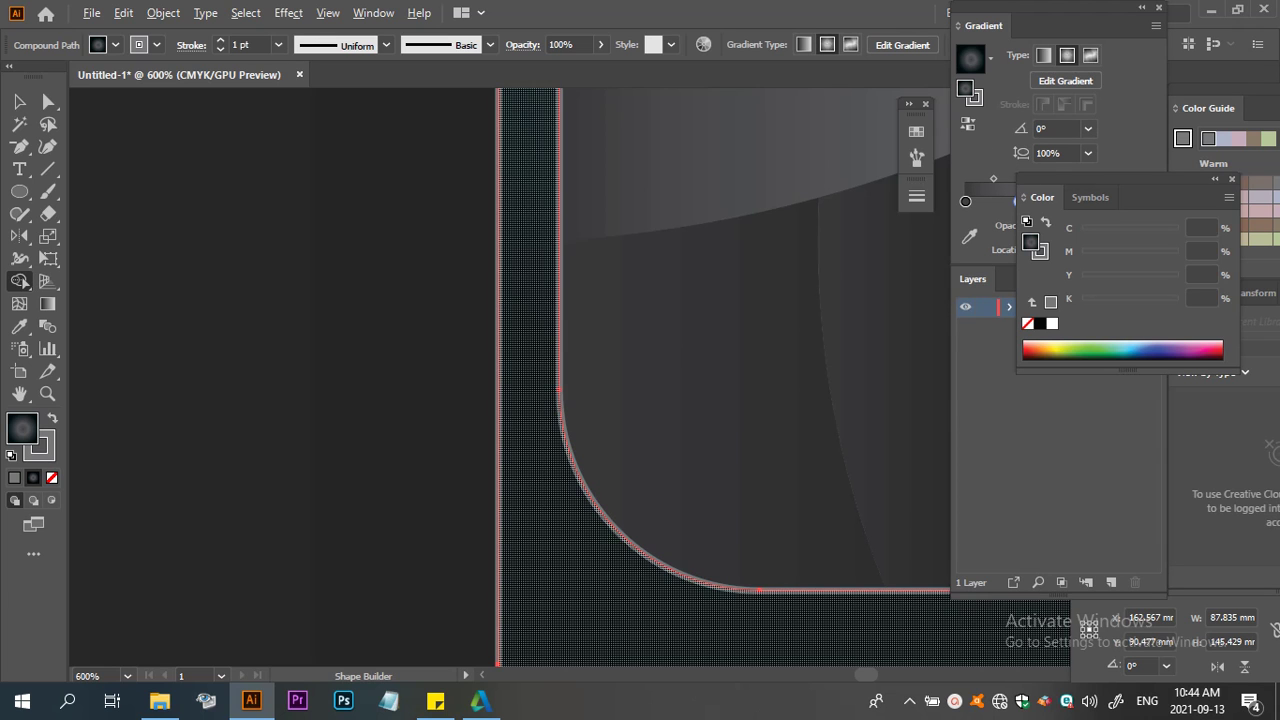
key("ctrl+1")
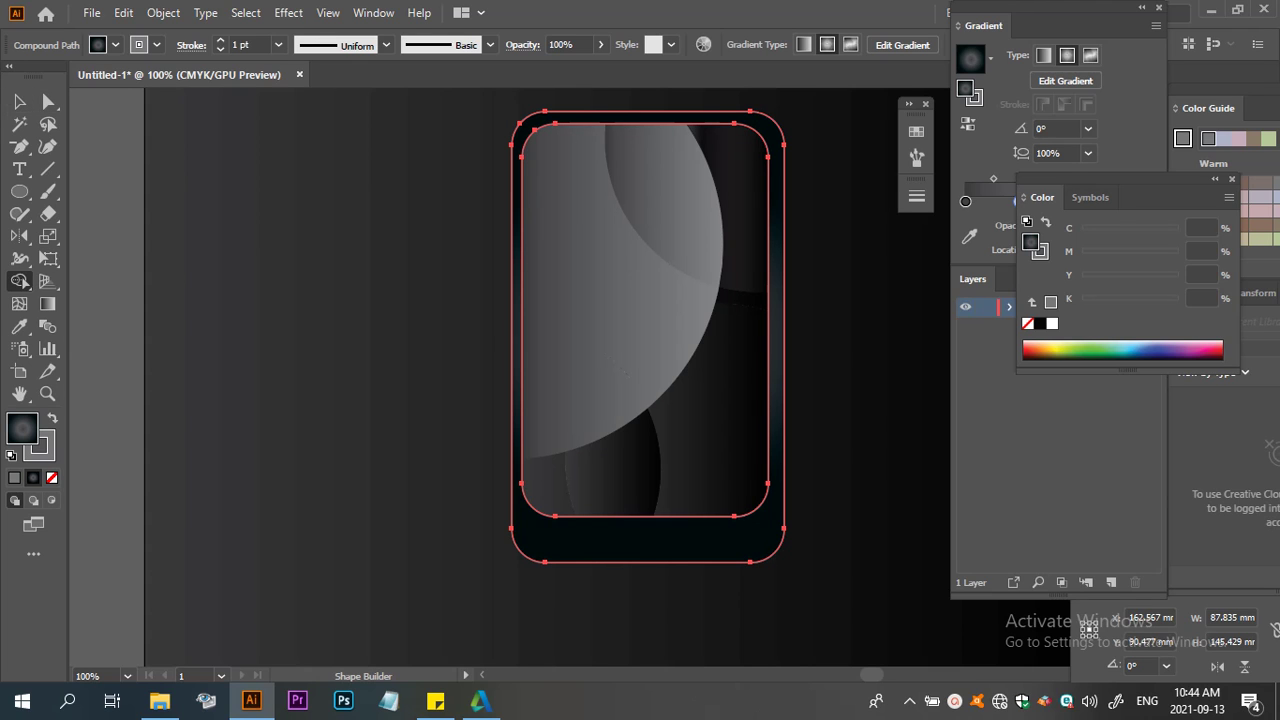
Deselect the artwork and zoom out to show the whole artboard
scroll(470, 380, "left", 1)
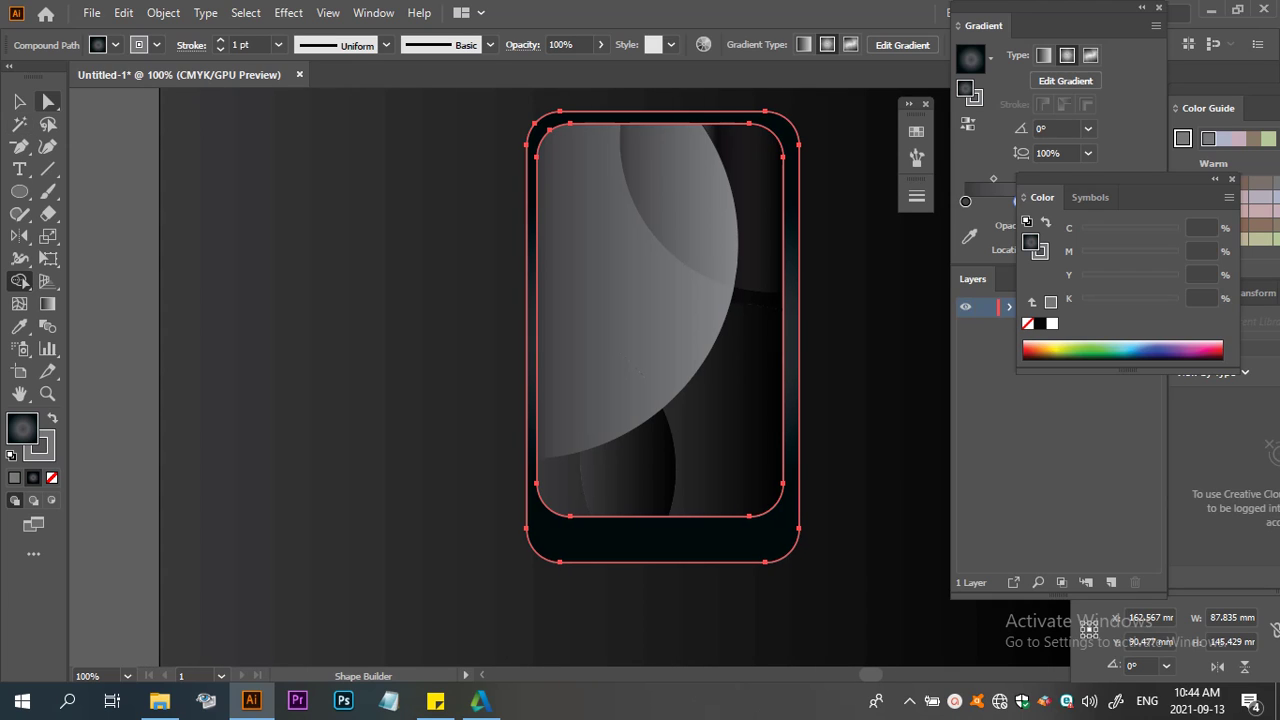
key("v")
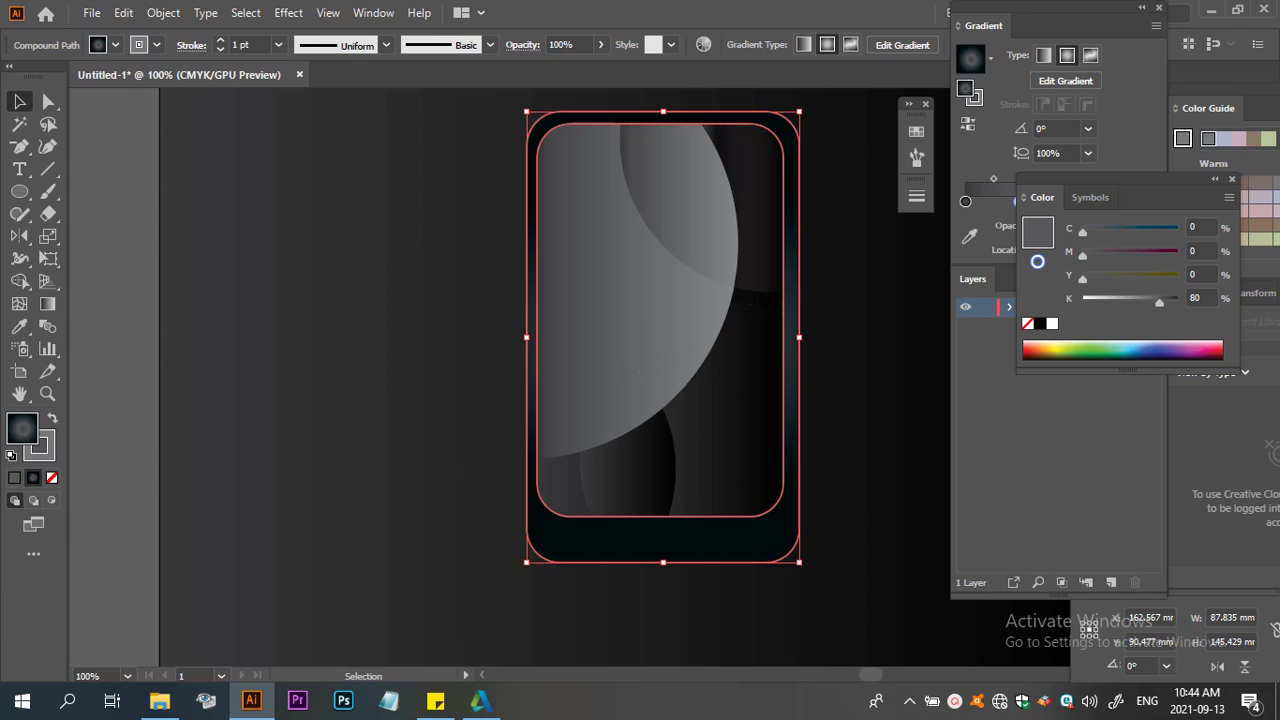
key("ctrl+shift+a")
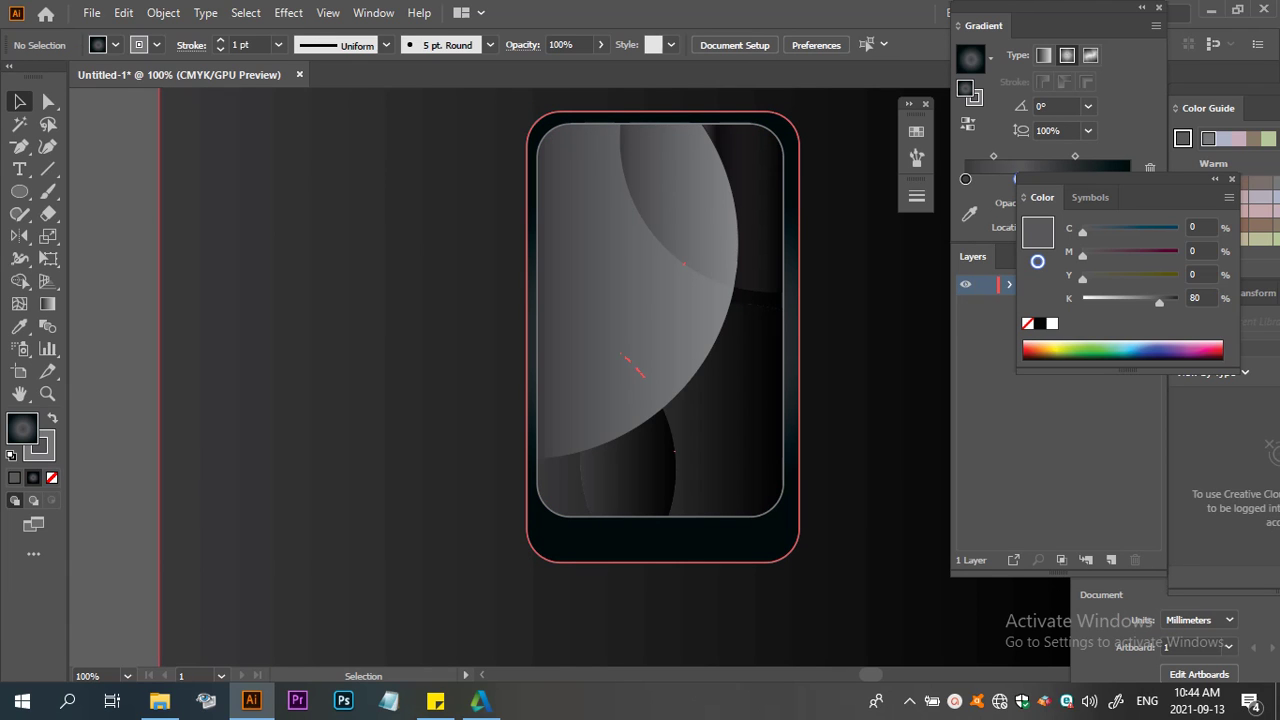
key("ctrl+minus")
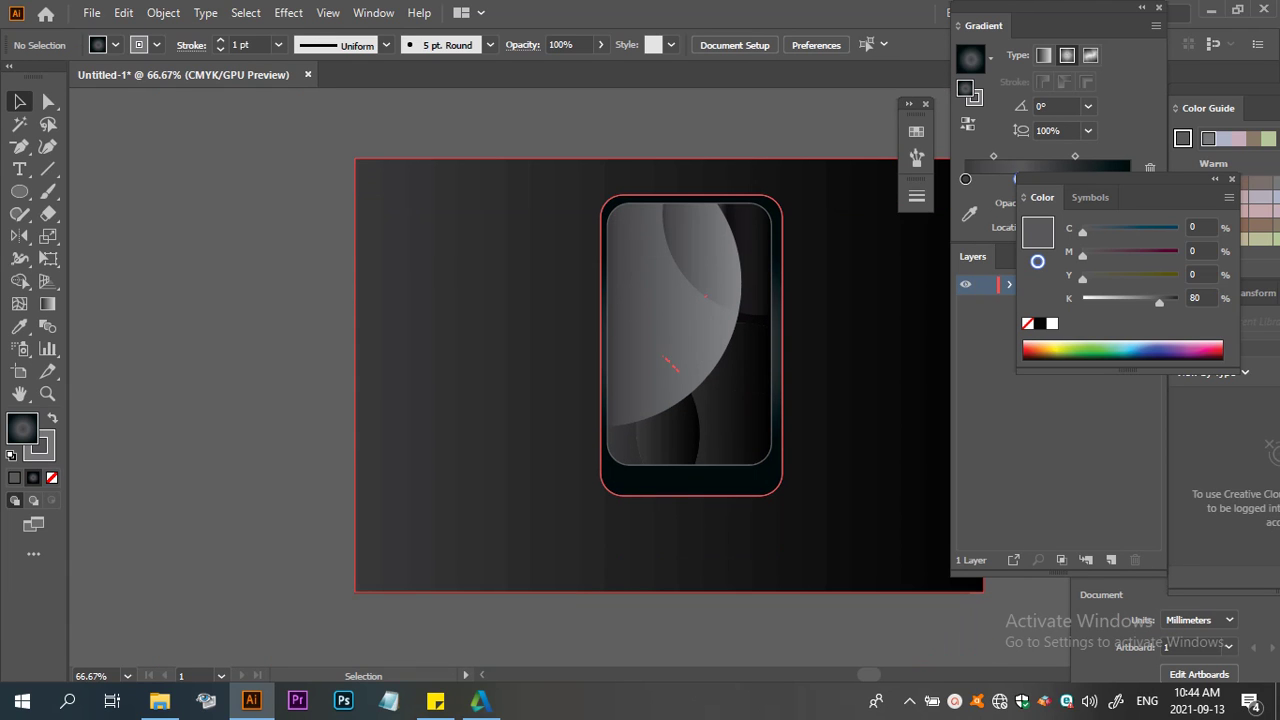
scroll(652, 340, "down", 2)
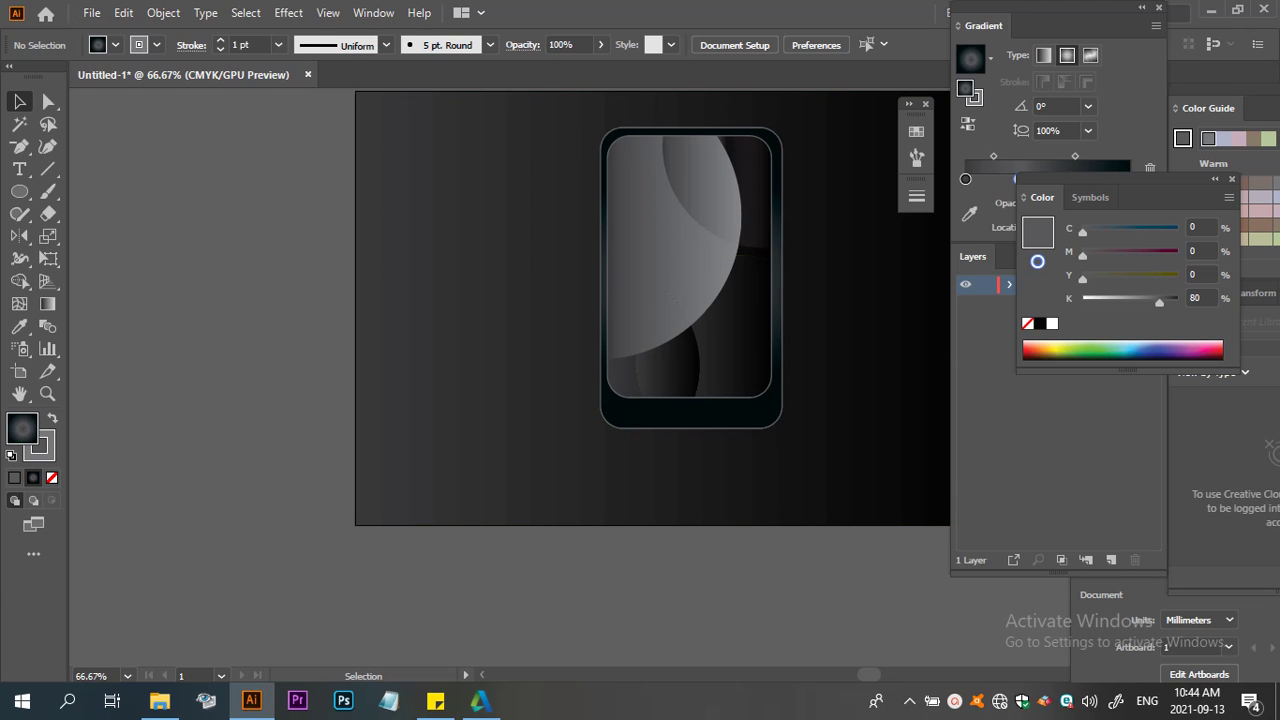
Draw a large rounded rectangle covering the artboard and device
mouse_move(1120, 180)
left_mouse_down()
mouse_move(1201, 297)
mouse_move(1250, 413)
left_mouse_up()
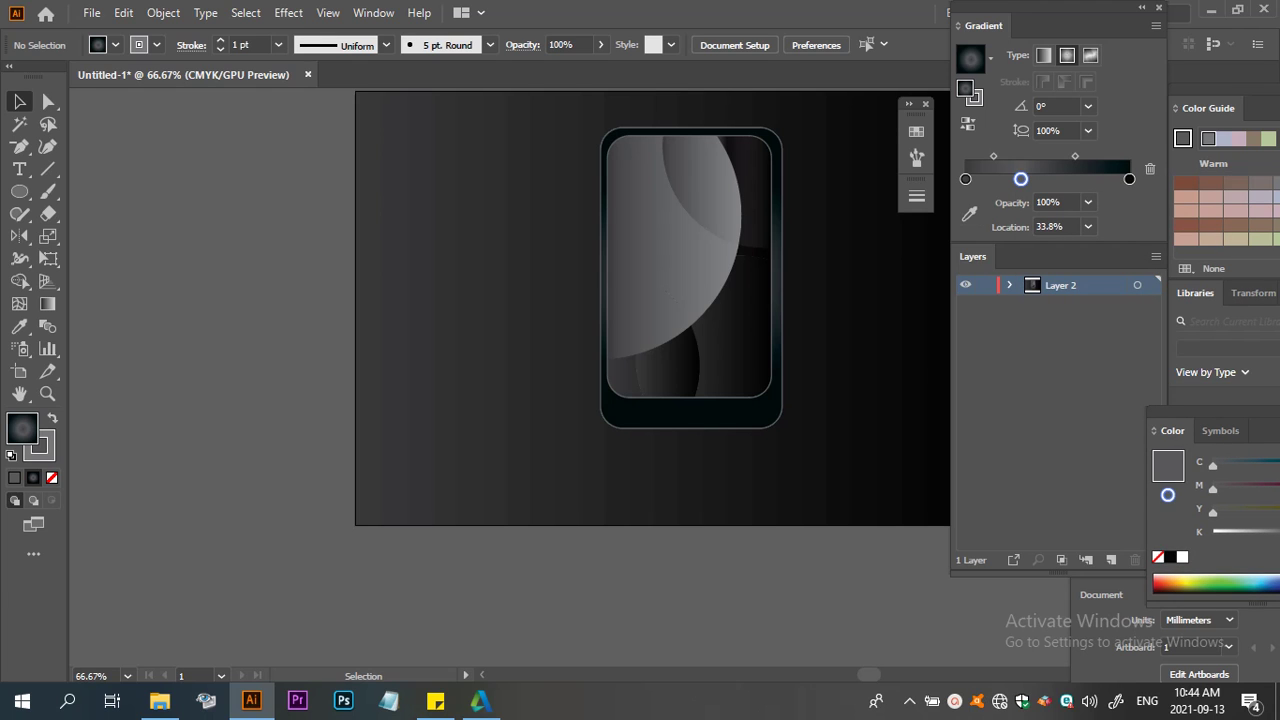
left_click(1009, 285)
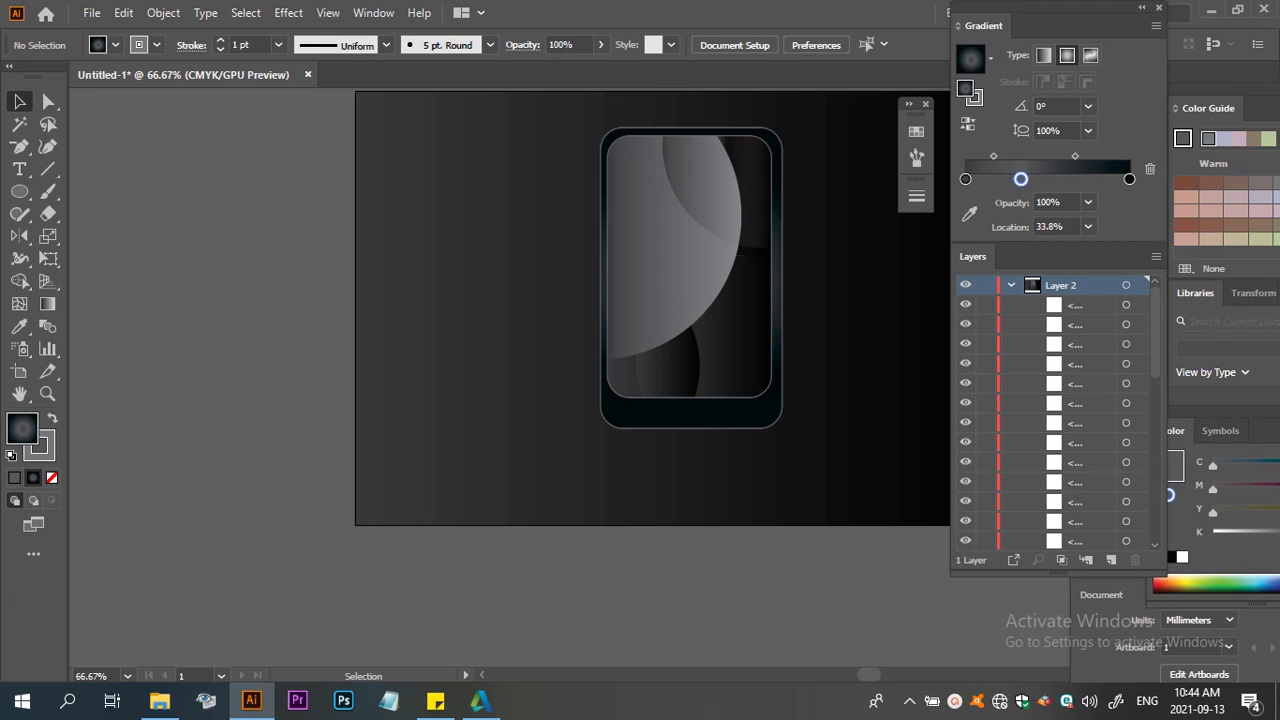
scroll(1060, 410, "down", 5)
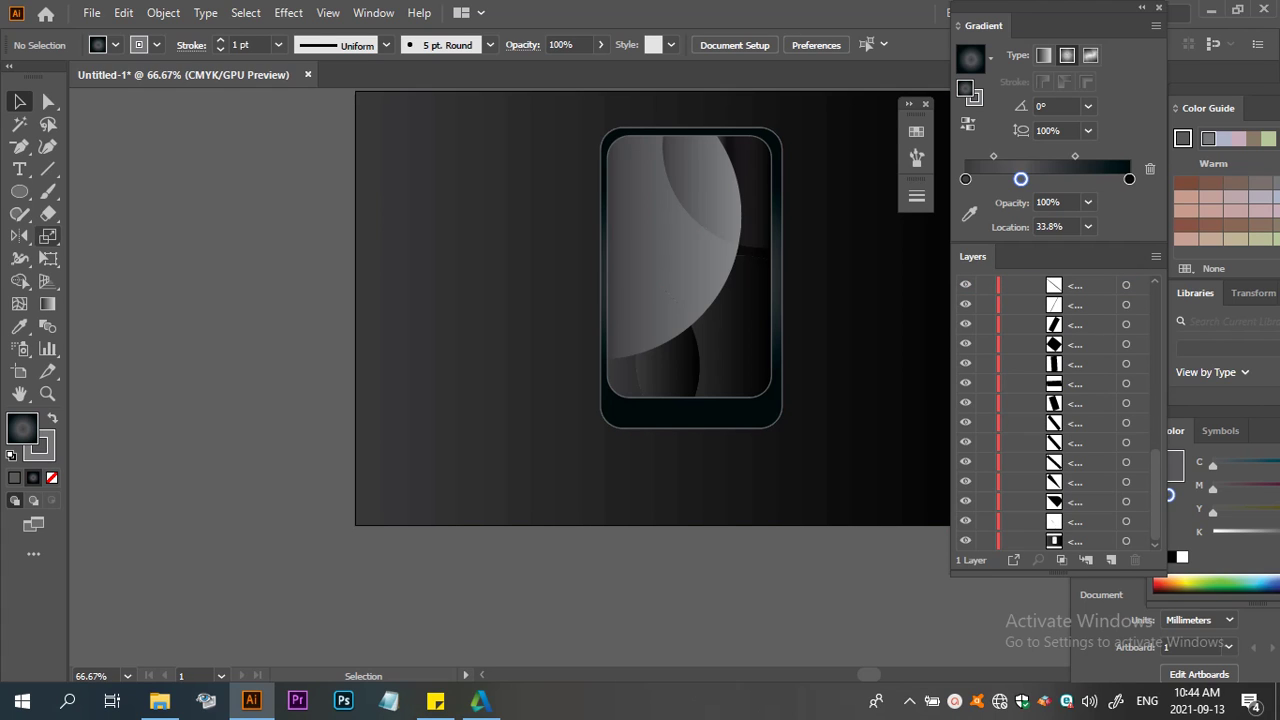
left_click(19, 191)
right_click(19, 191)
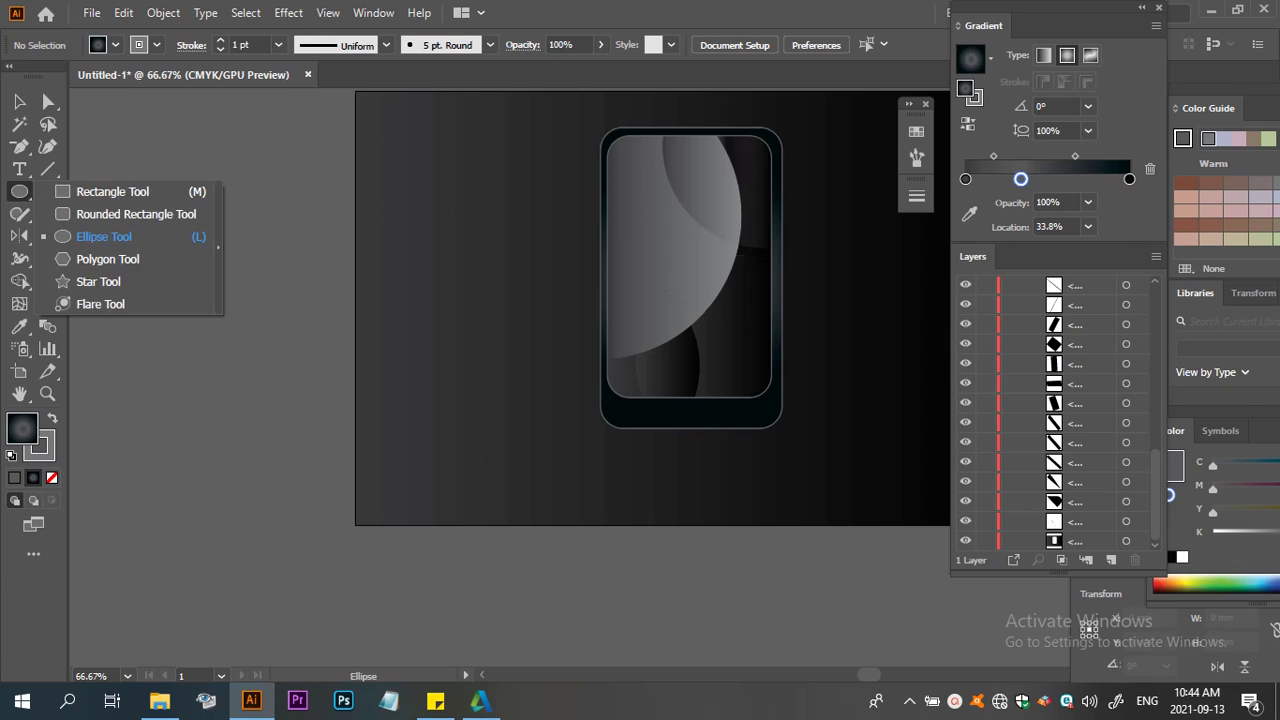
left_click(131, 211)
left_click(131, 213)
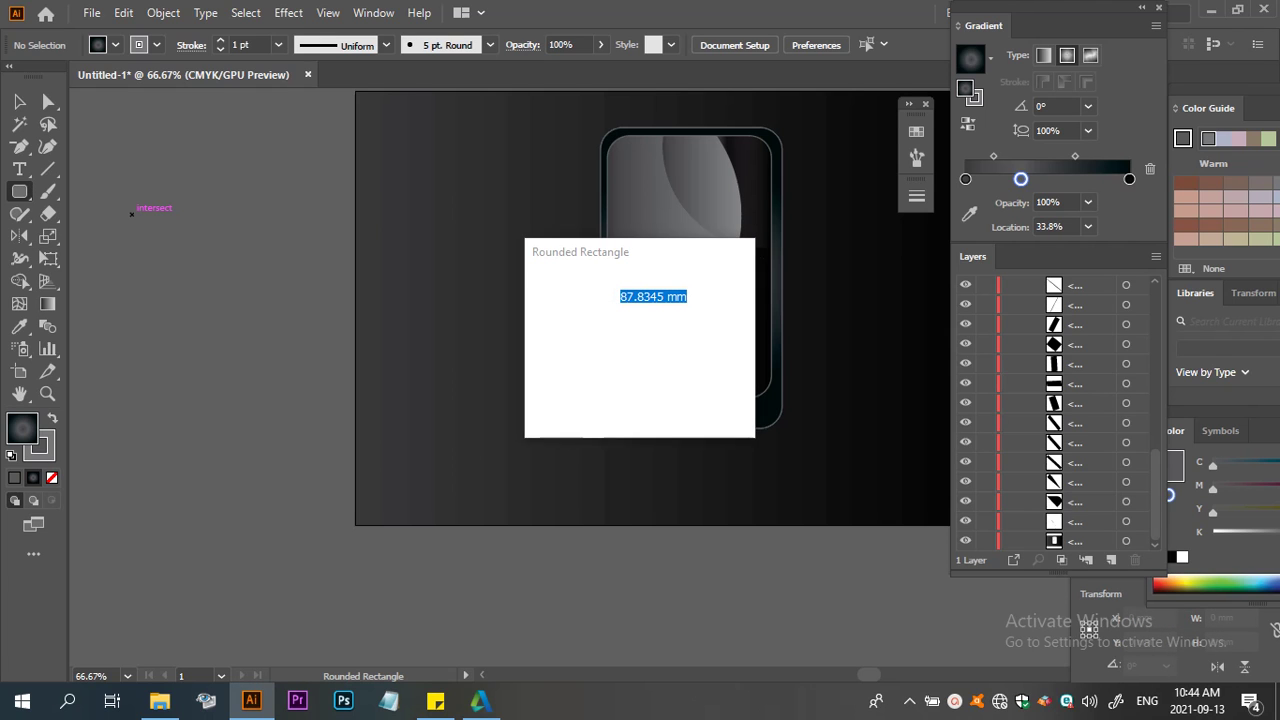
key("Escape")
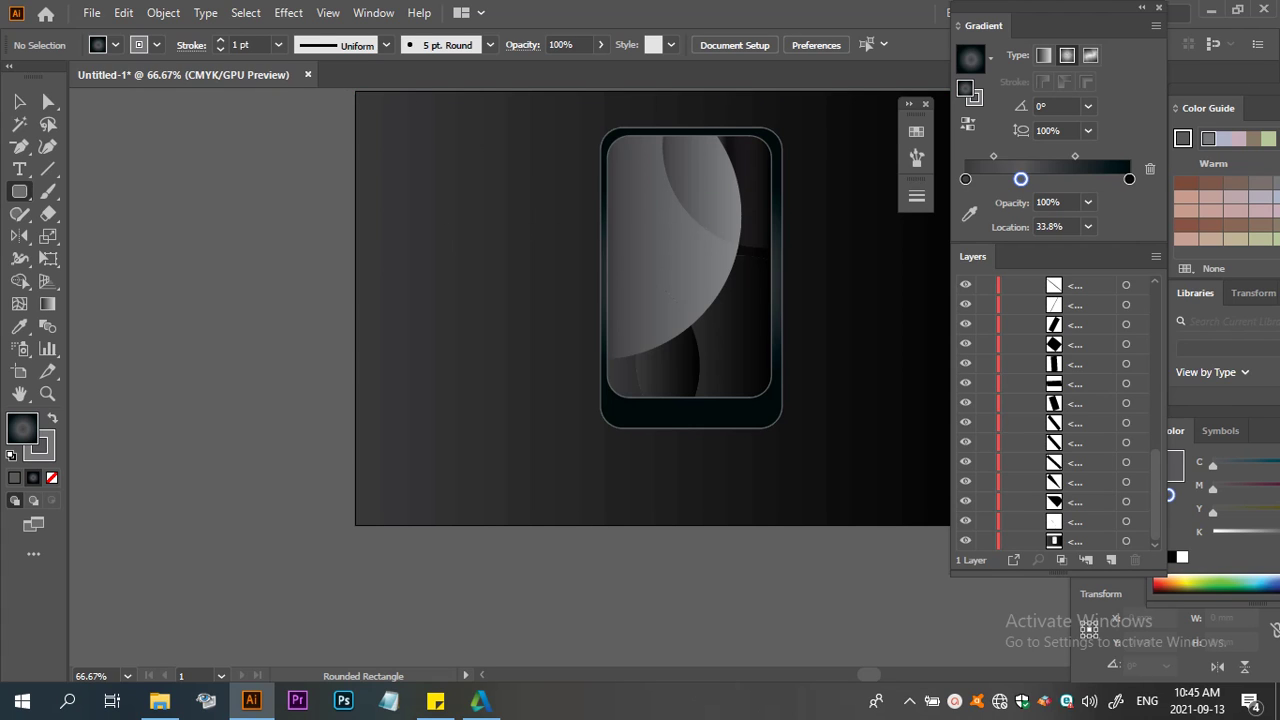
left_click_drag(326, 98, 898, 618)
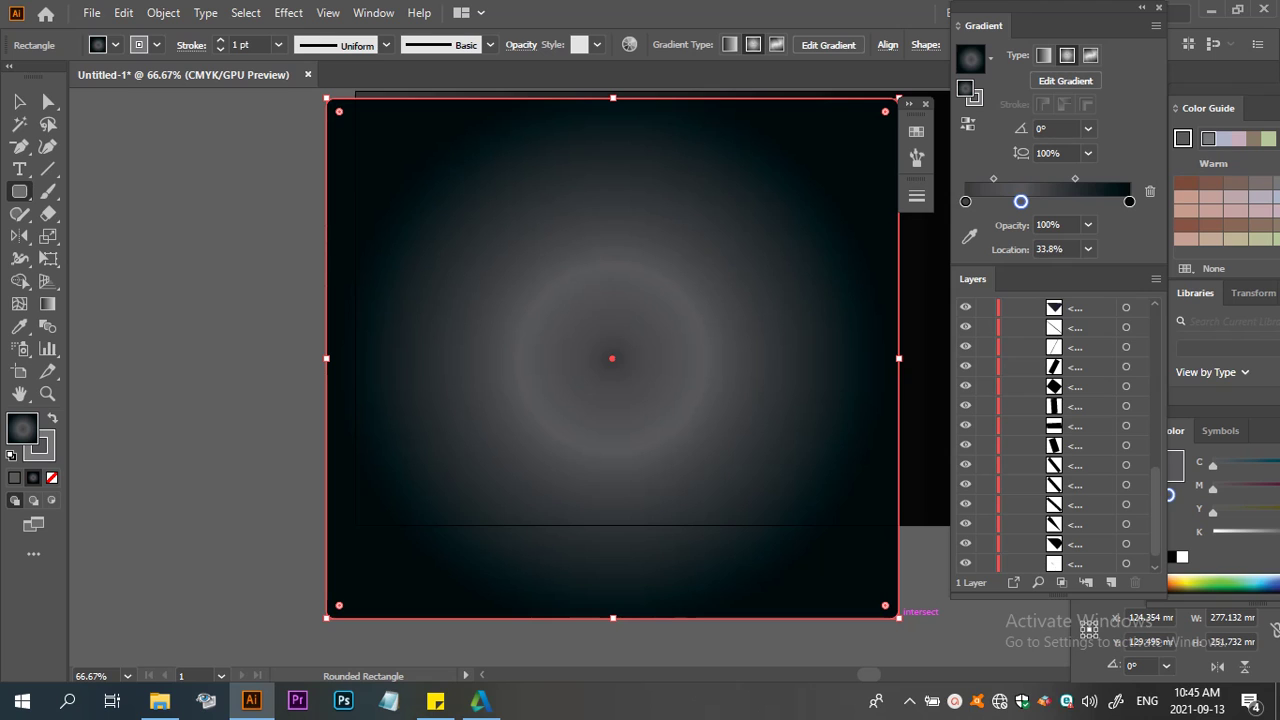
Give the rounded rectangle a black fill and no stroke
key("d")
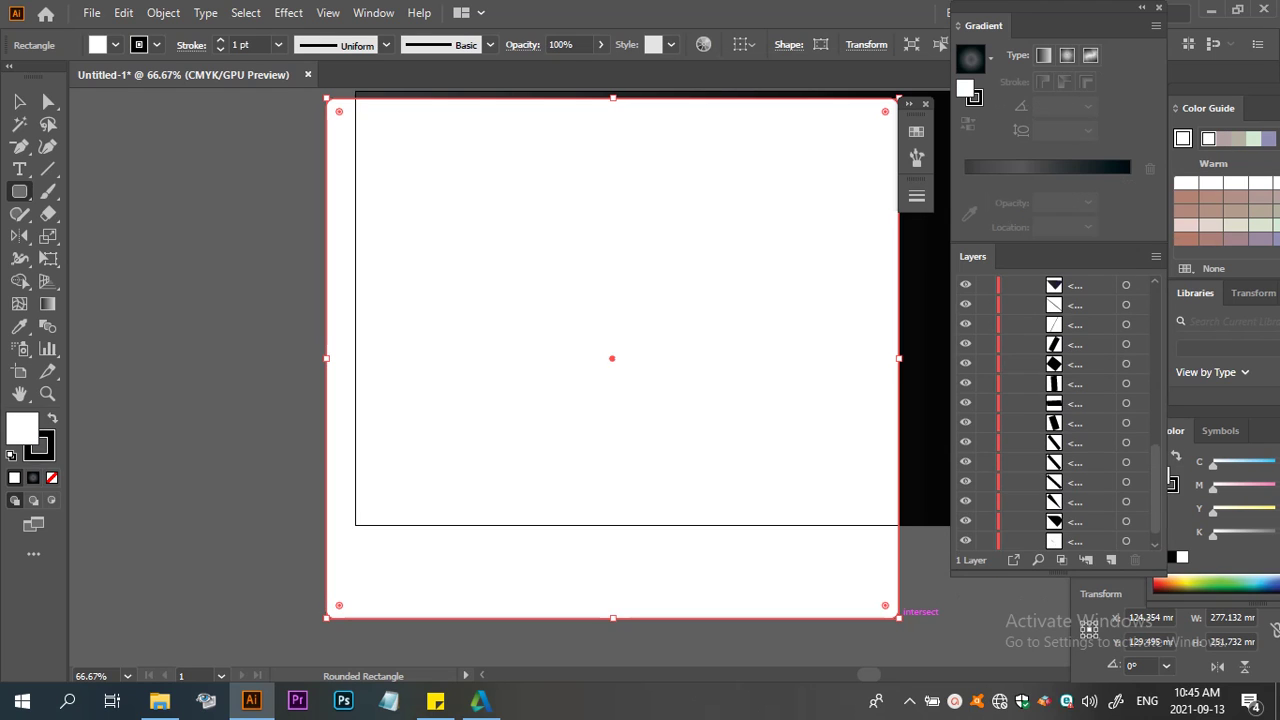
key("shift+x")
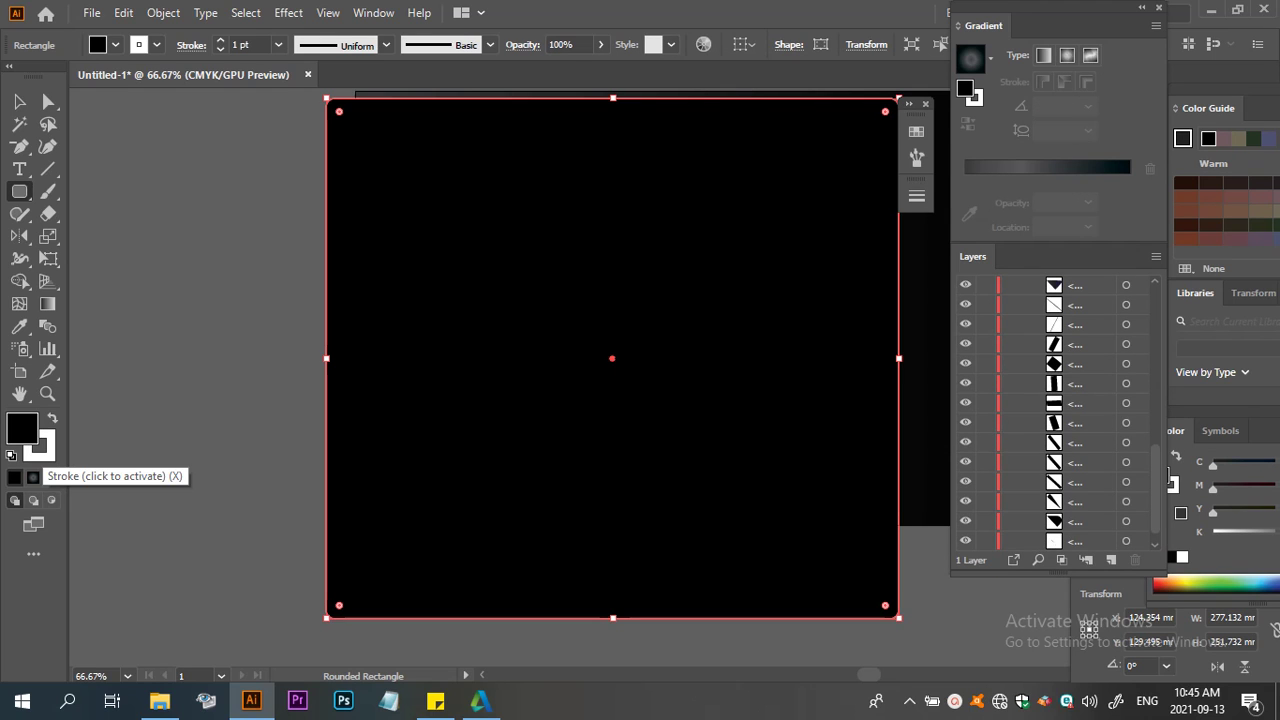
key("x")
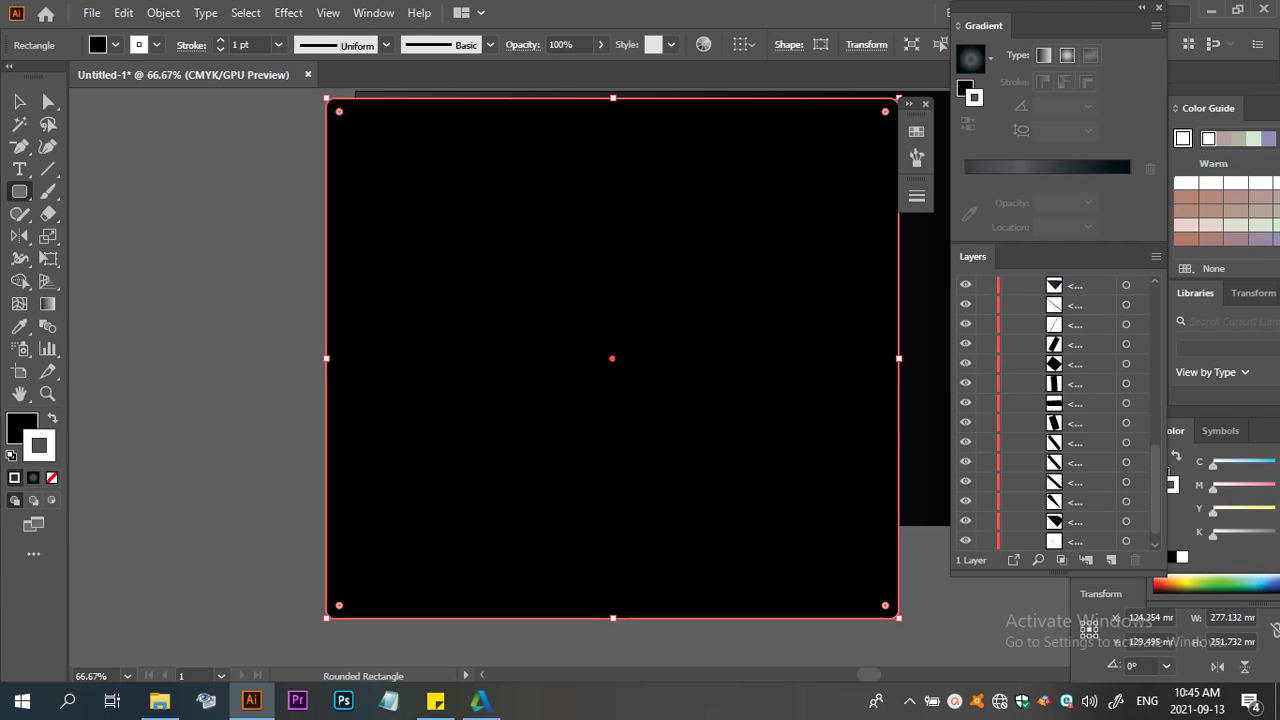
key("slash")
scroll(740, 326, "down", 3)
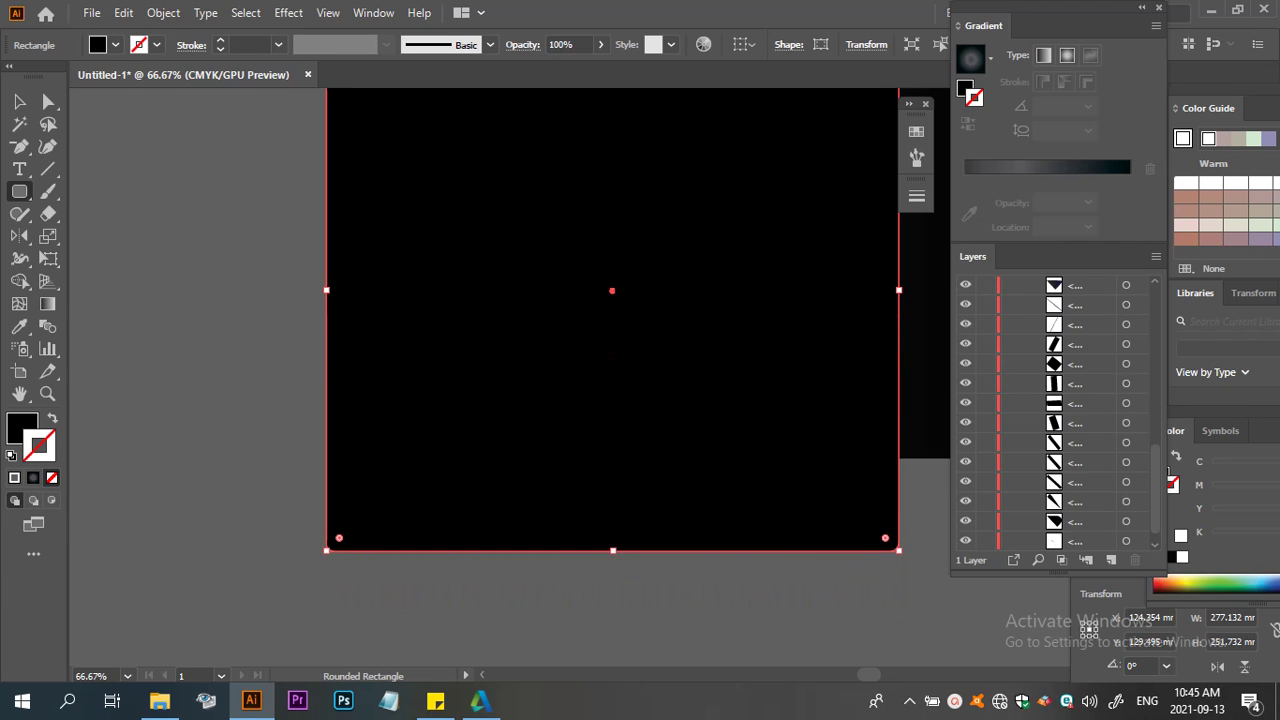
scroll(740, 326, "down", 1, "alt")
scroll(764, 359, "down", 1, "alt")
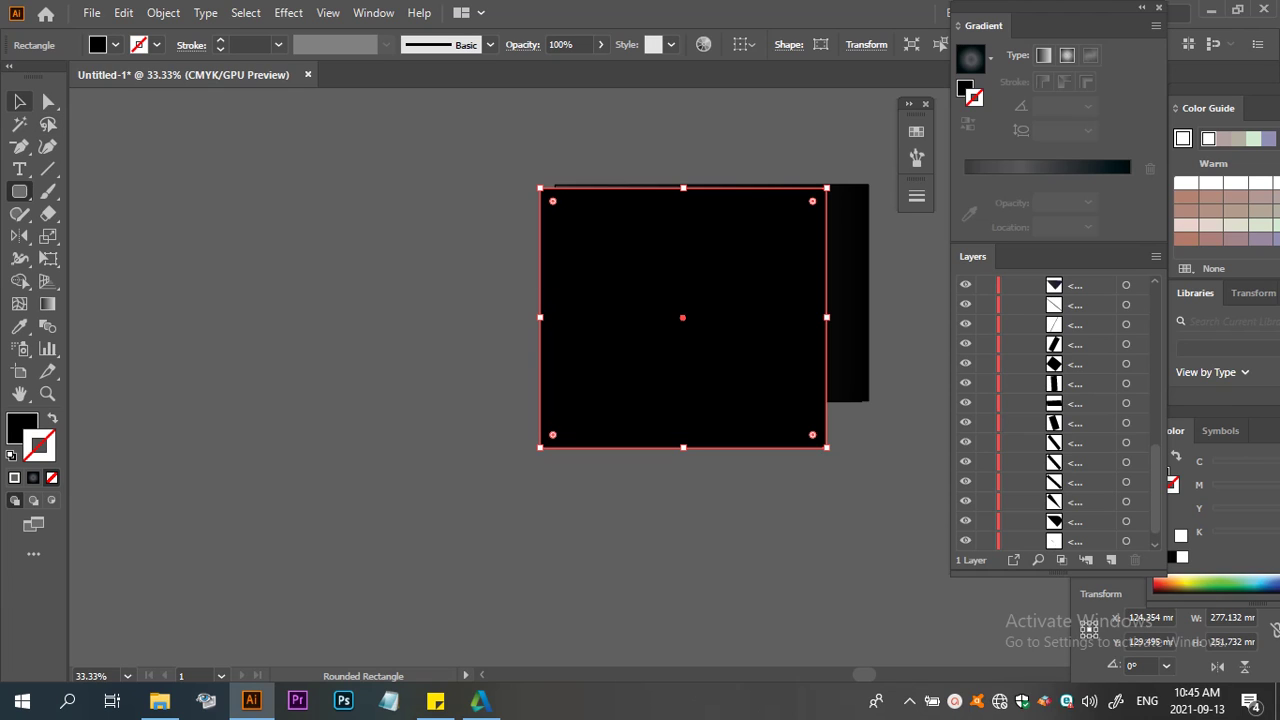
Widen the black rectangle slightly to about 282 × 252 mm and tilt it diagonally
key("v")
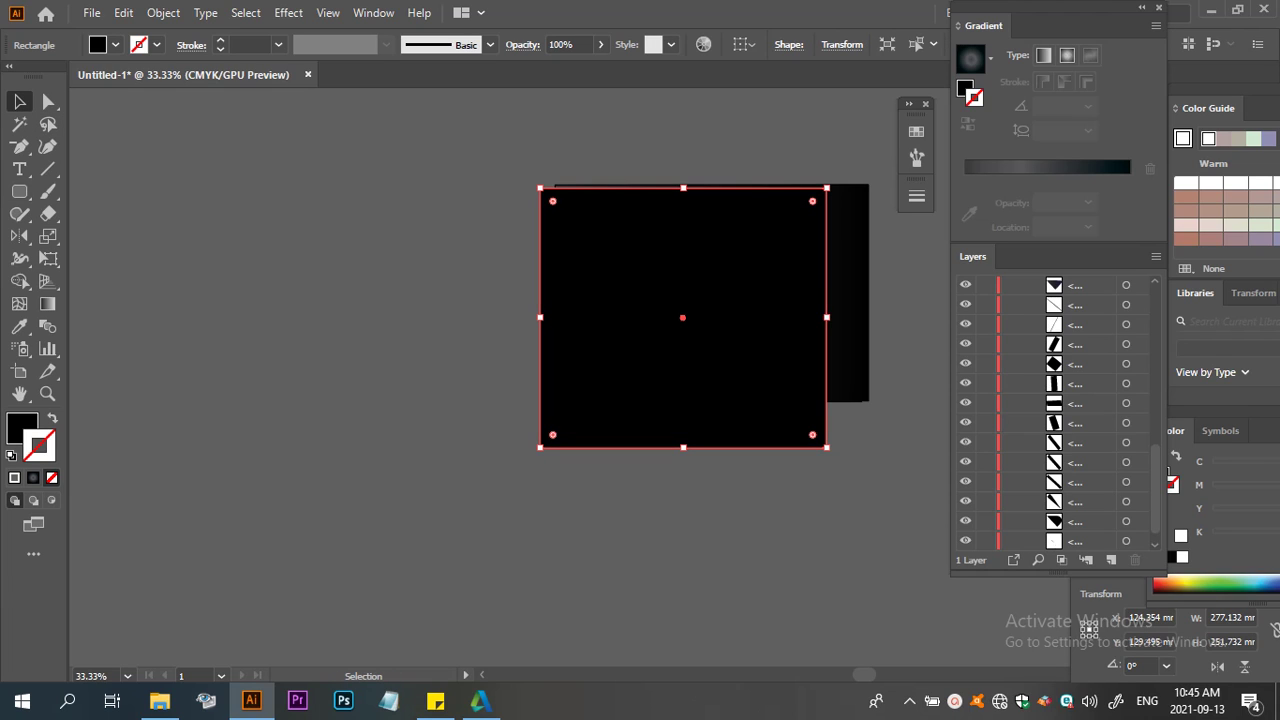
left_click_drag(826, 317, 831, 317)
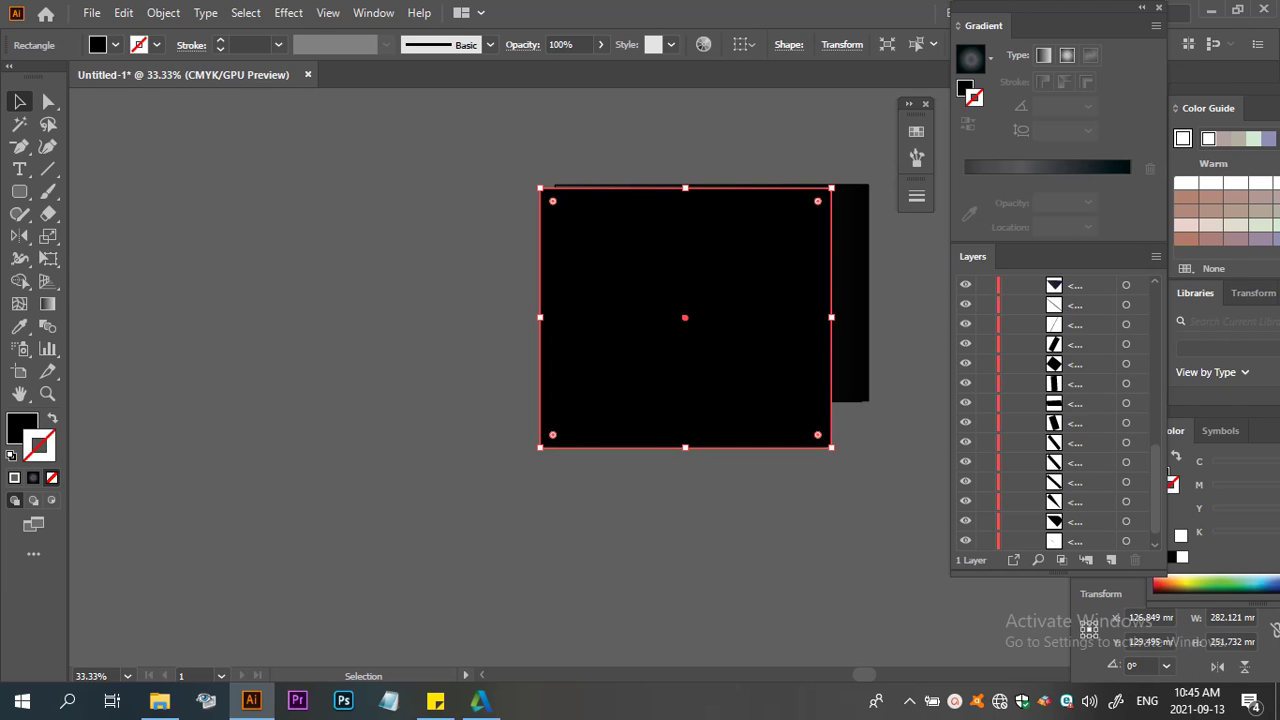
left_click_drag(858, 466, 912, 322)
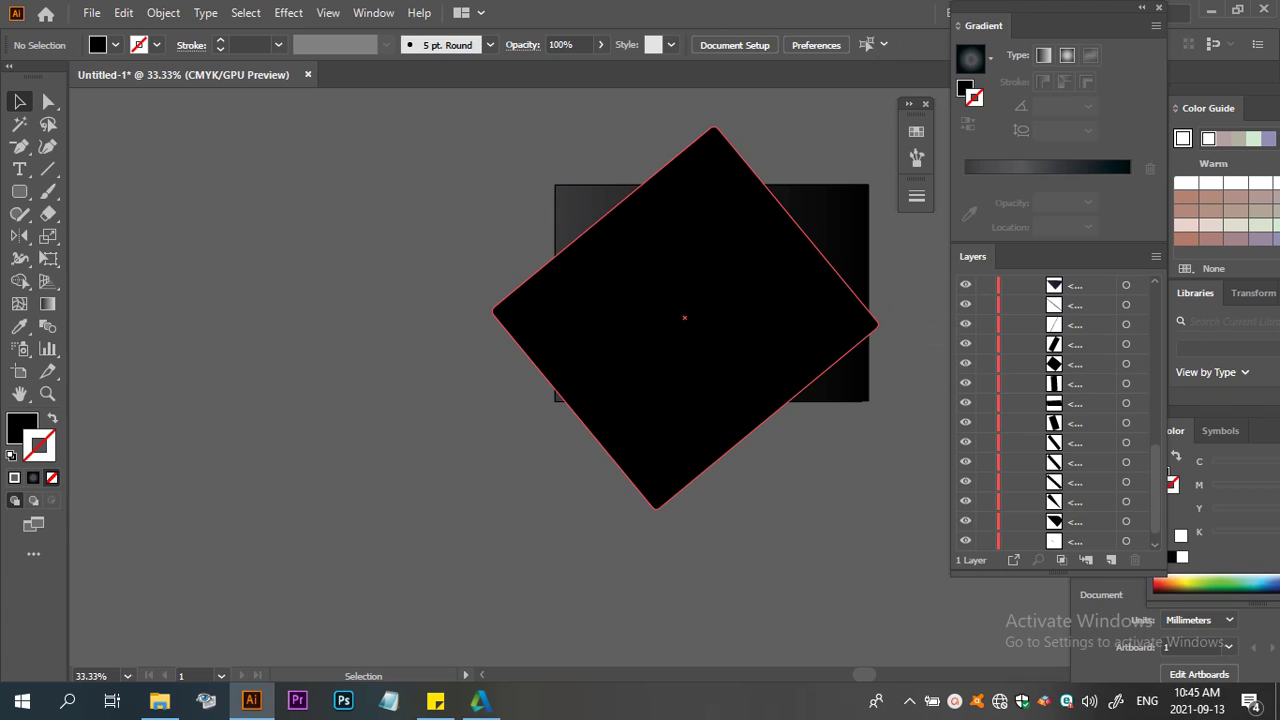
Move the tilted black rectangle to the bottom of Layer 2, behind the device
scroll(1050, 410, "up", 3)
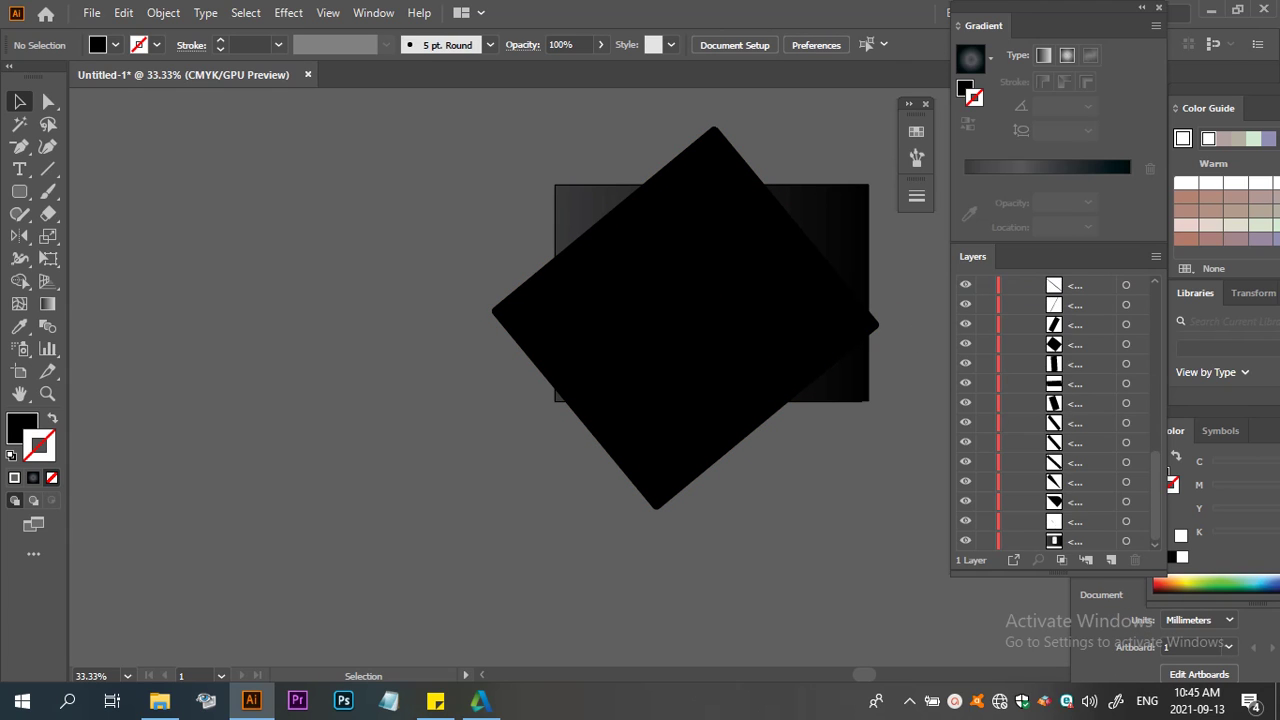
scroll(1050, 410, "up", 3)
scroll(1050, 410, "up", 3)
scroll(1050, 410, "up", 3)
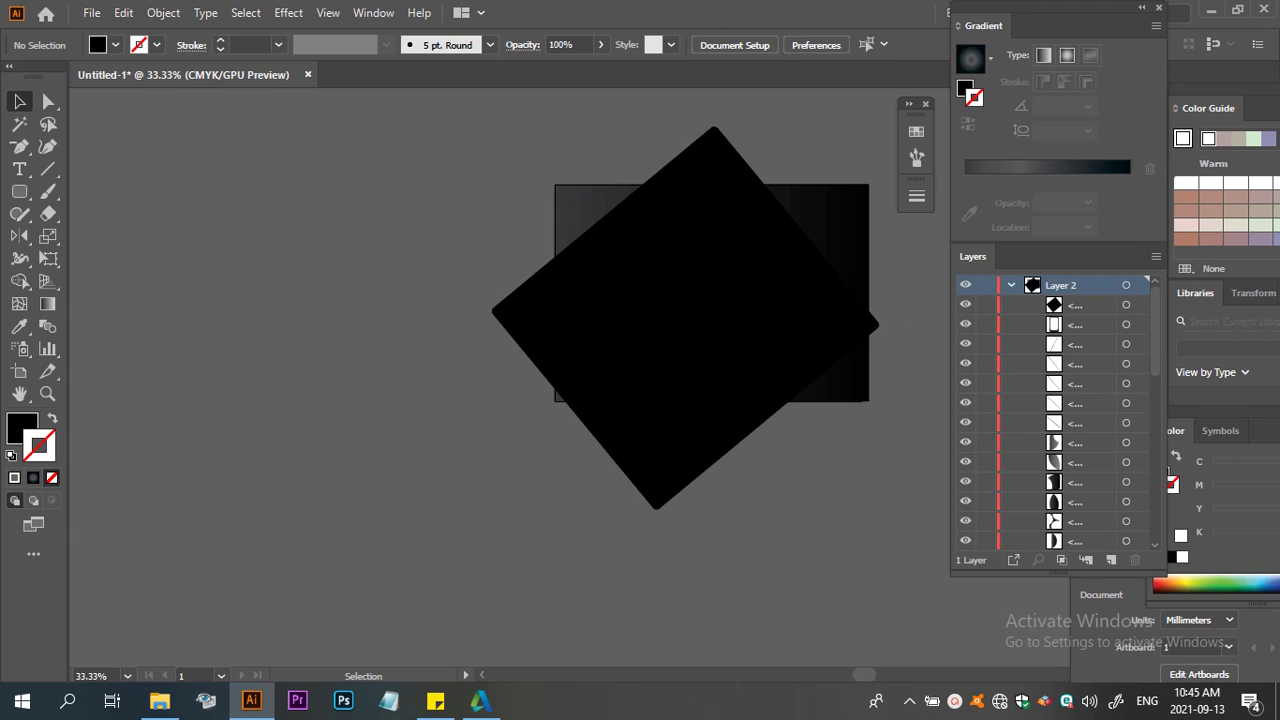
double_click(1075, 304)
double_click(1075, 304)
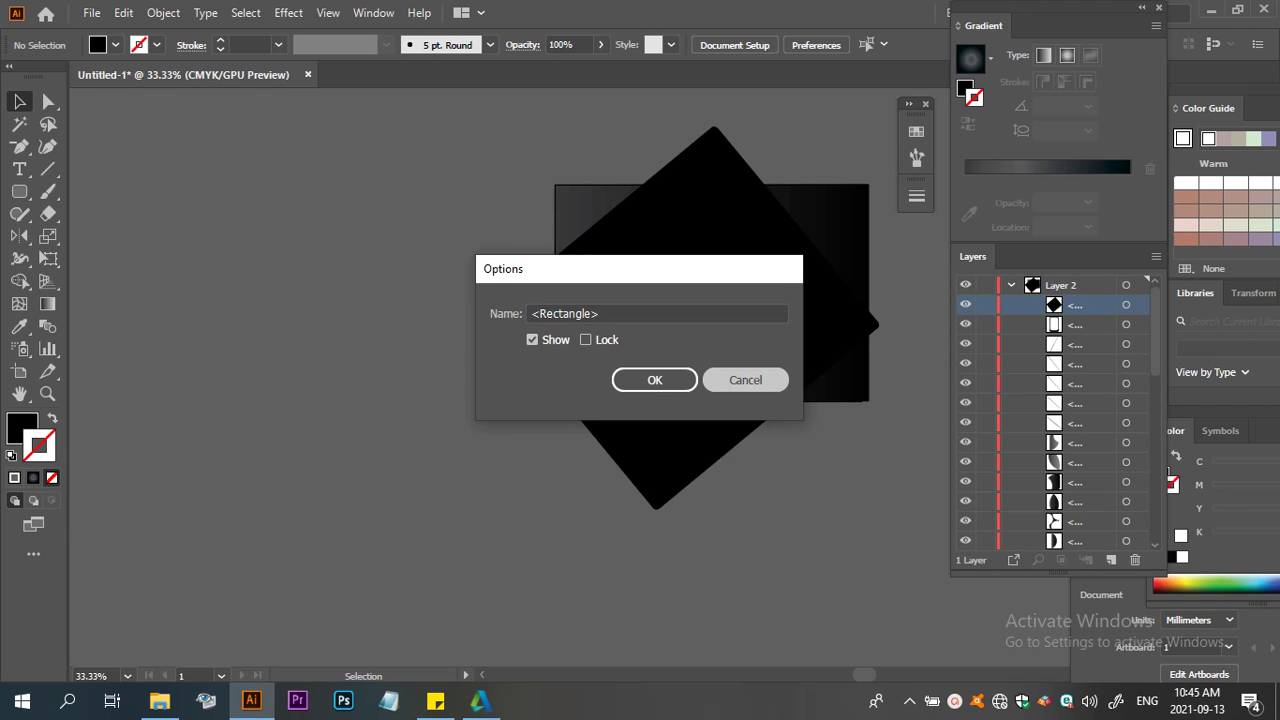
left_click(745, 380)
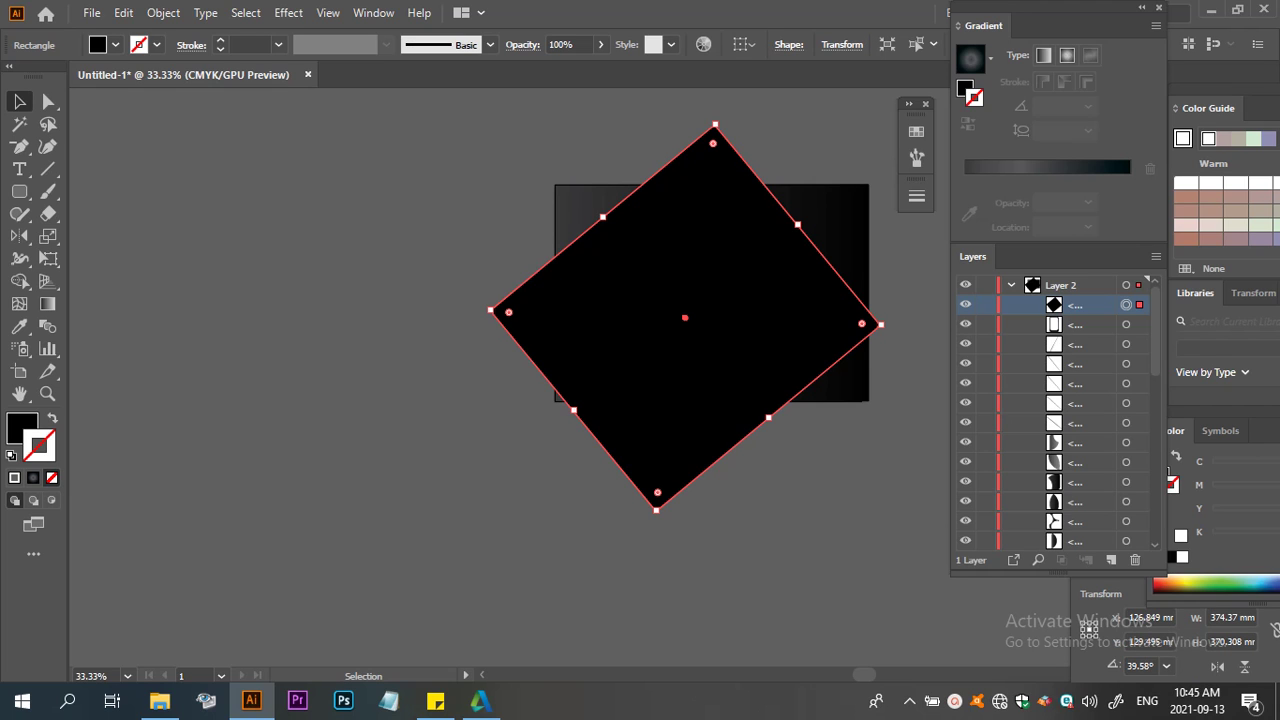
mouse_move(1060, 305)
left_mouse_down()
mouse_move(1060, 545)
mouse_move(1060, 530)
left_mouse_up()
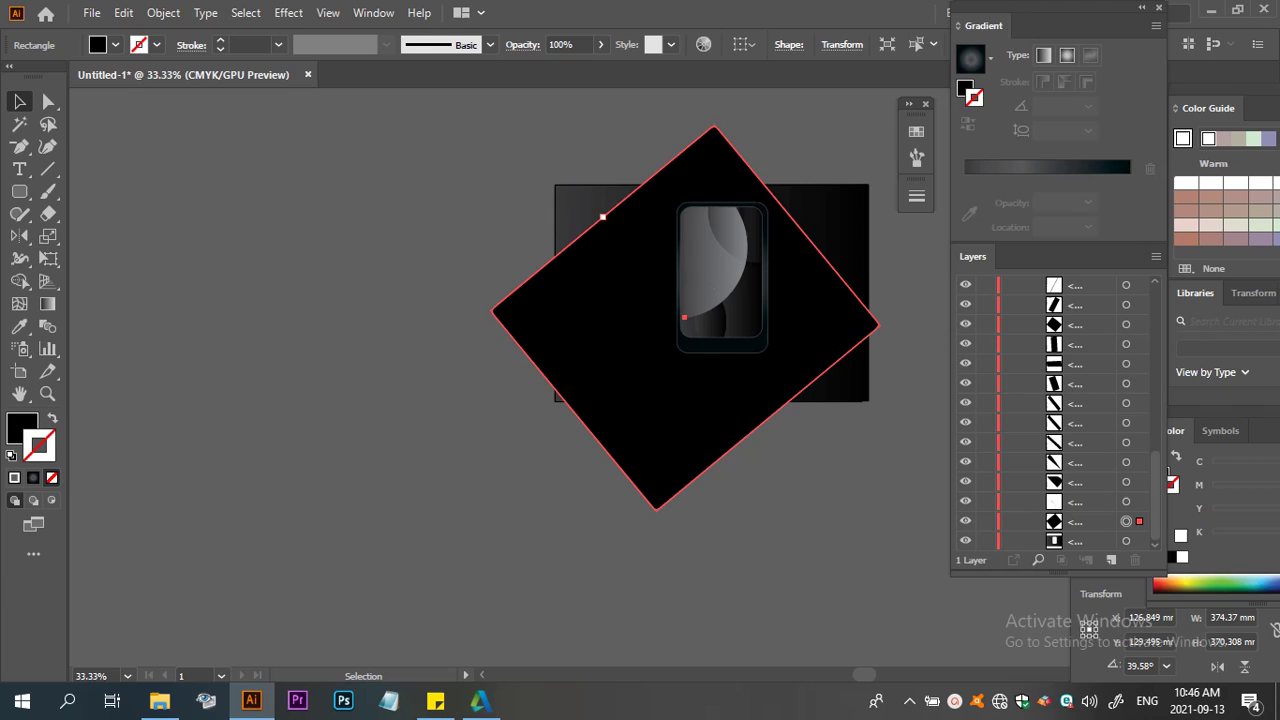
Shrink the black diamond slightly and pull its top corner down toward the tablet
left_click_drag(603, 216, 626, 244)
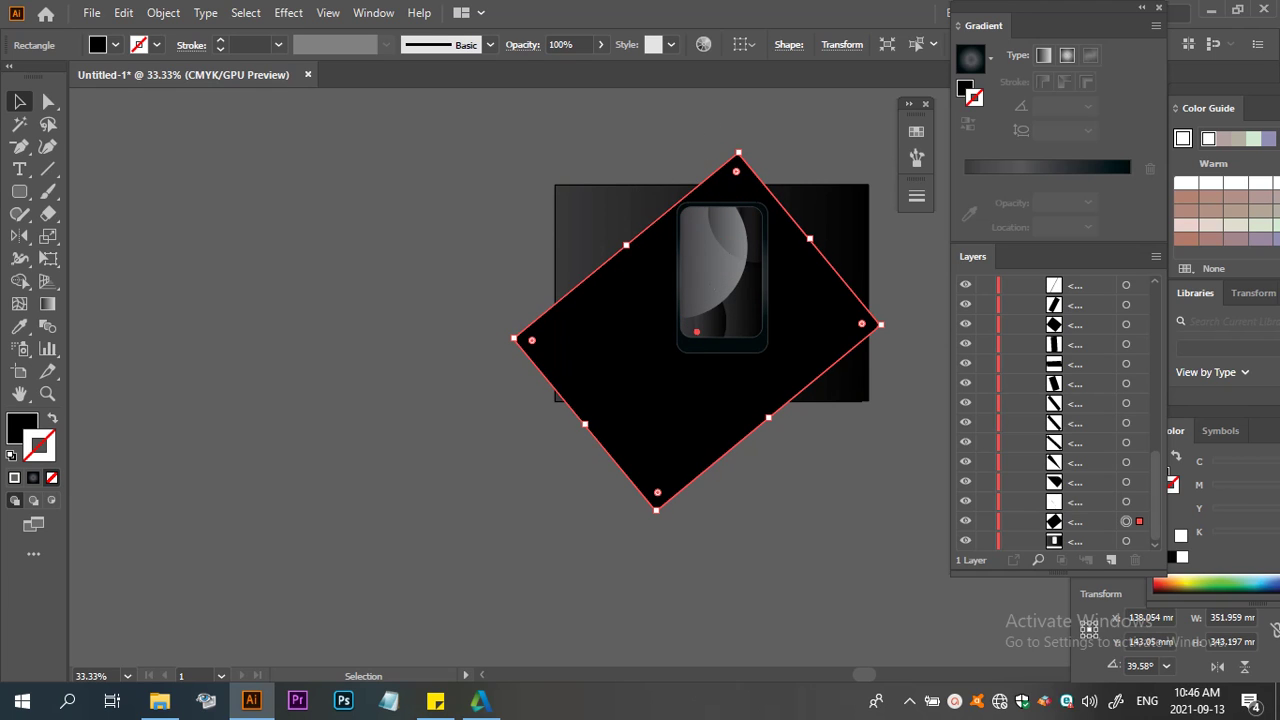
key("a")
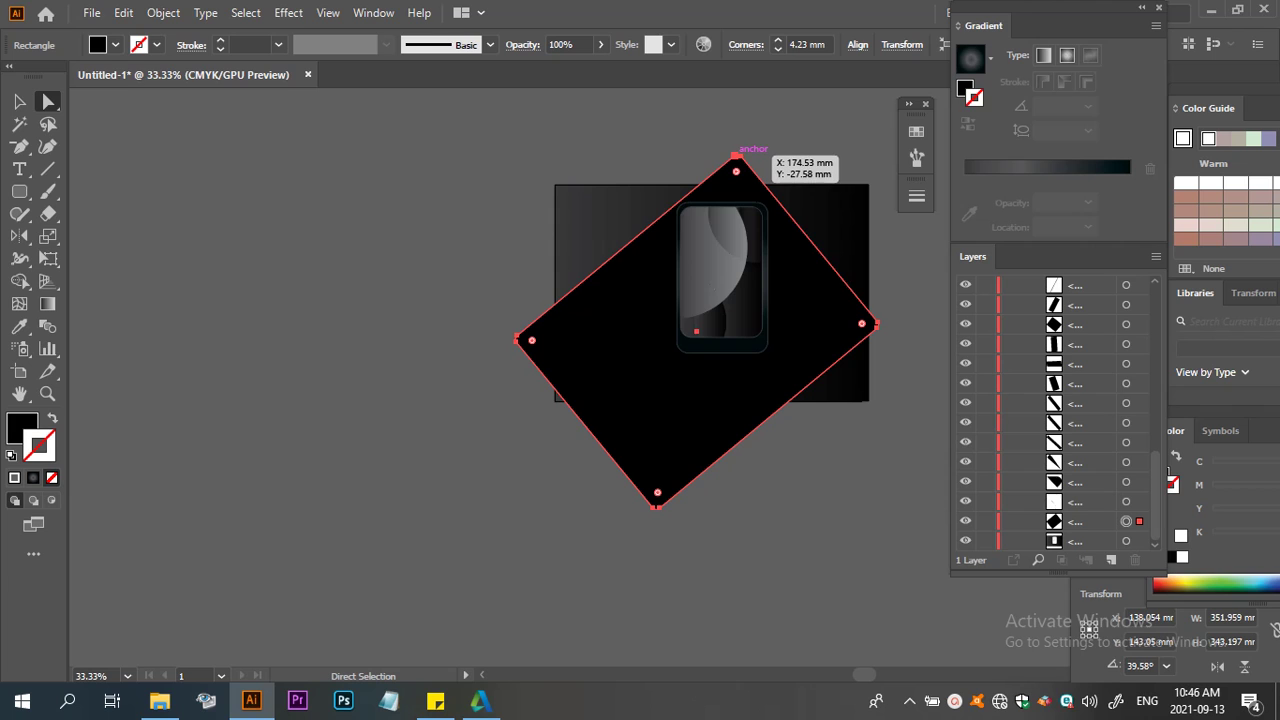
left_click(737, 155)
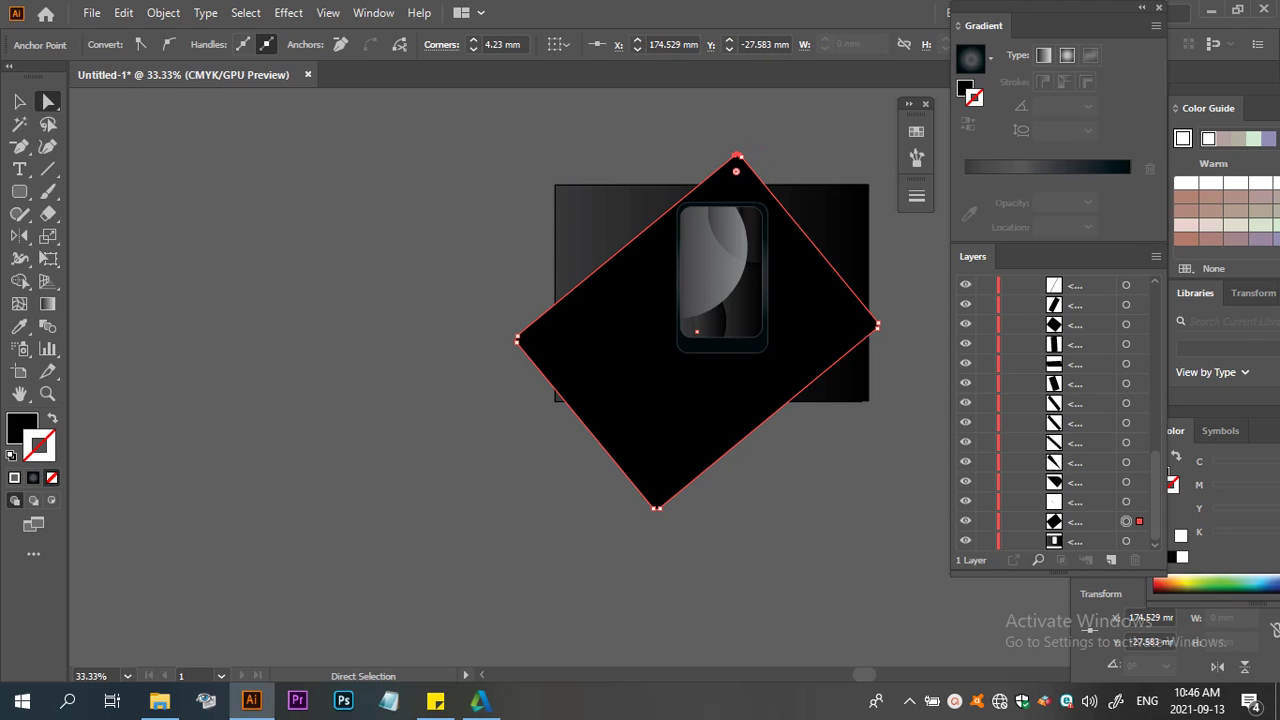
left_click_drag(737, 155, 727, 197)
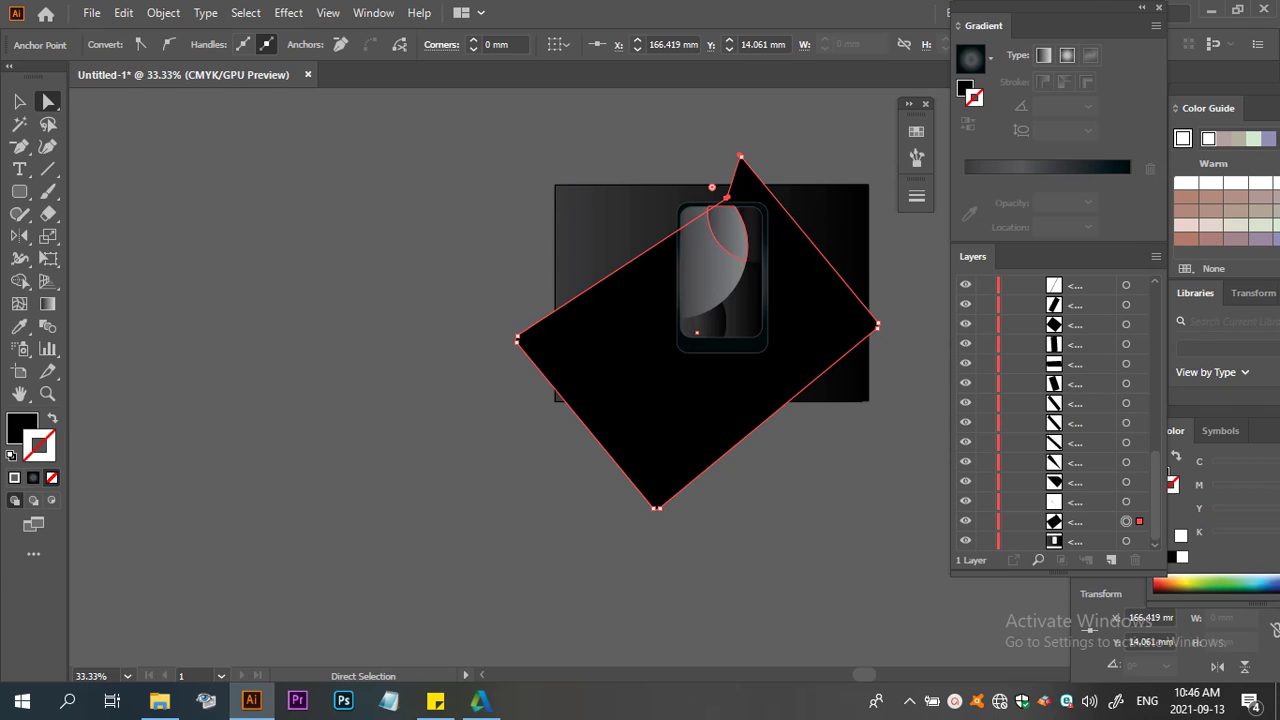
Snap the diamond's top anchors onto the tablet's top-left corner and top edge
scroll(698, 390, "up", 3)
scroll(714, 340, "down", 1)
scroll(714, 340, "up", 1)
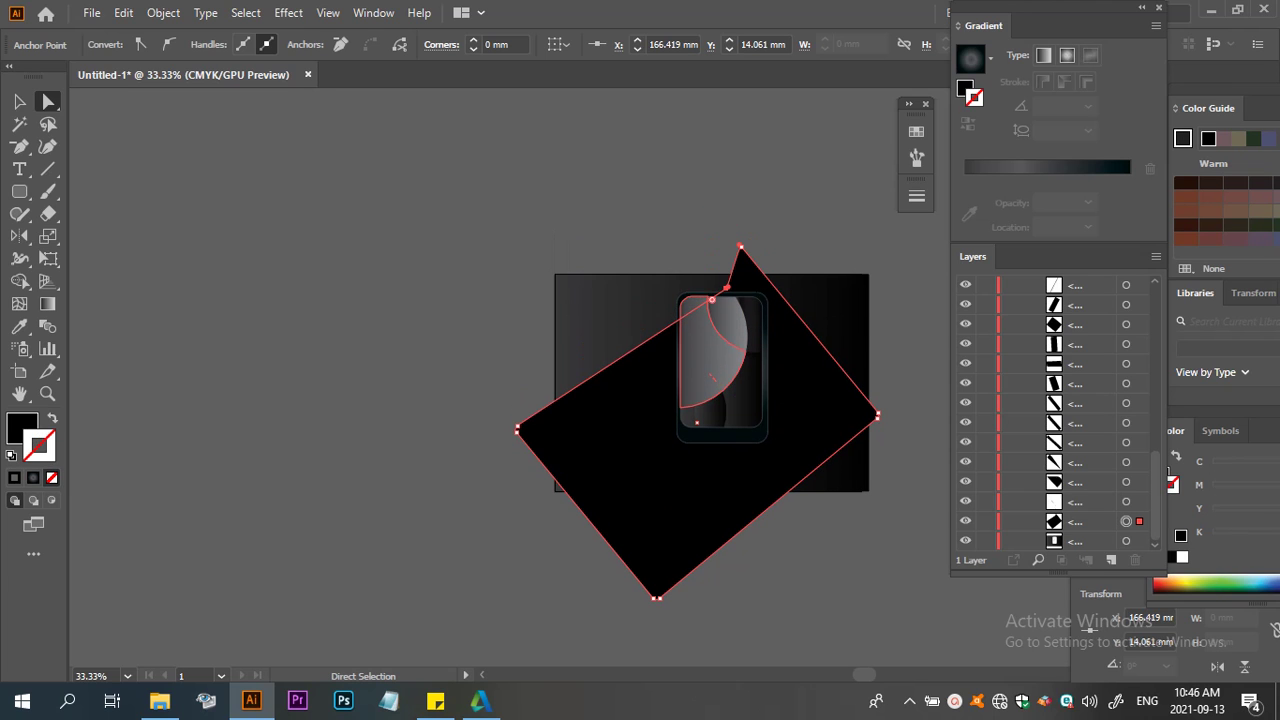
scroll(714, 340, "up", 2)
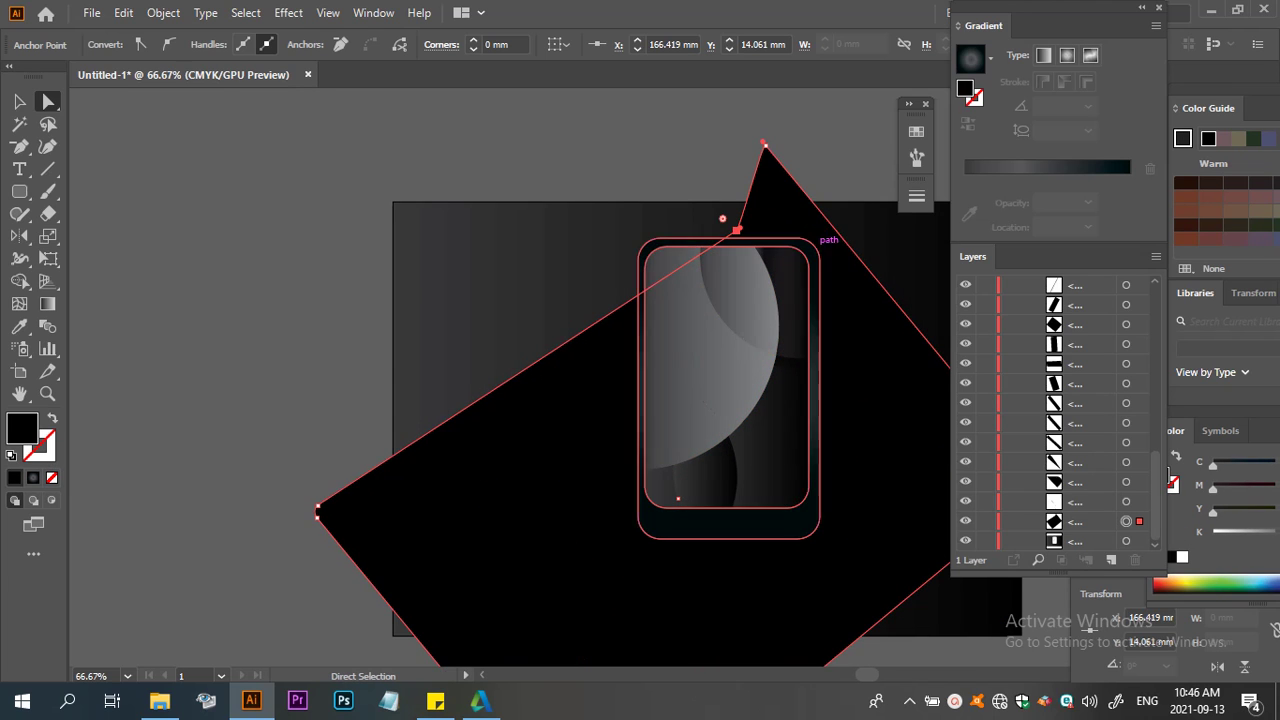
mouse_move(737, 229)
left_mouse_down()
mouse_move(643, 245)
mouse_move(653, 238)
left_mouse_up()
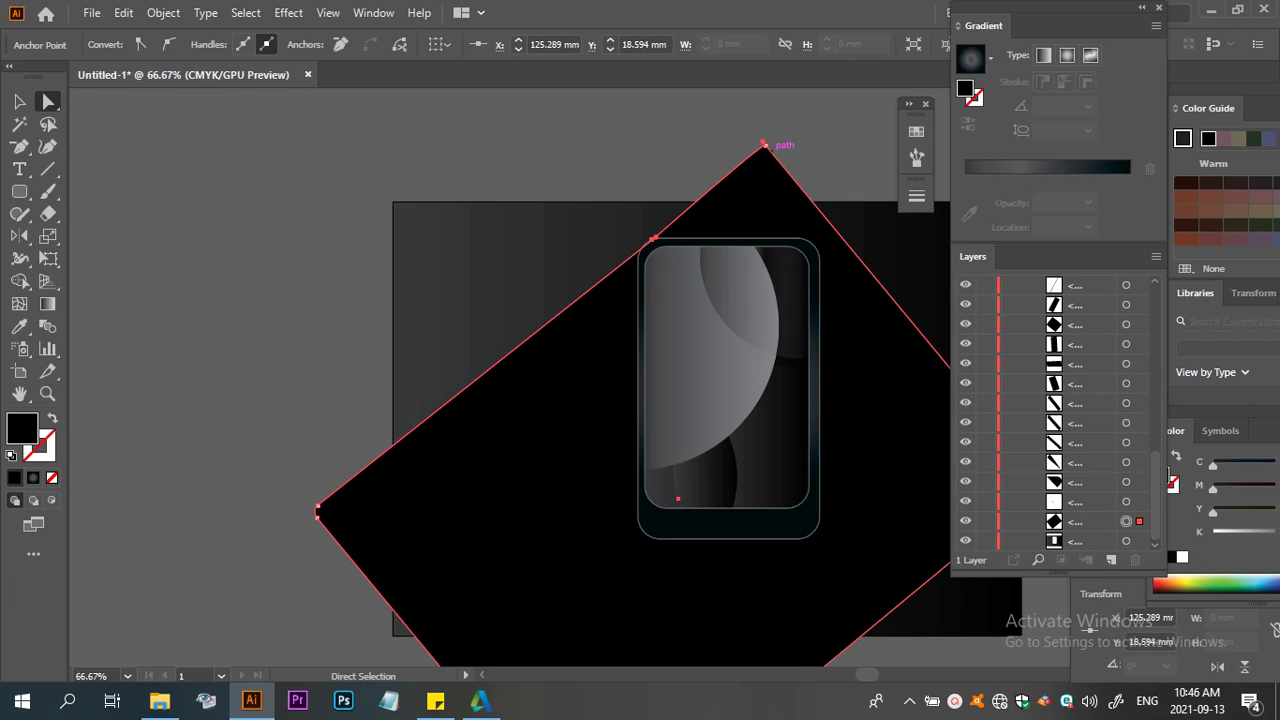
left_click_drag(765, 145, 749, 256)
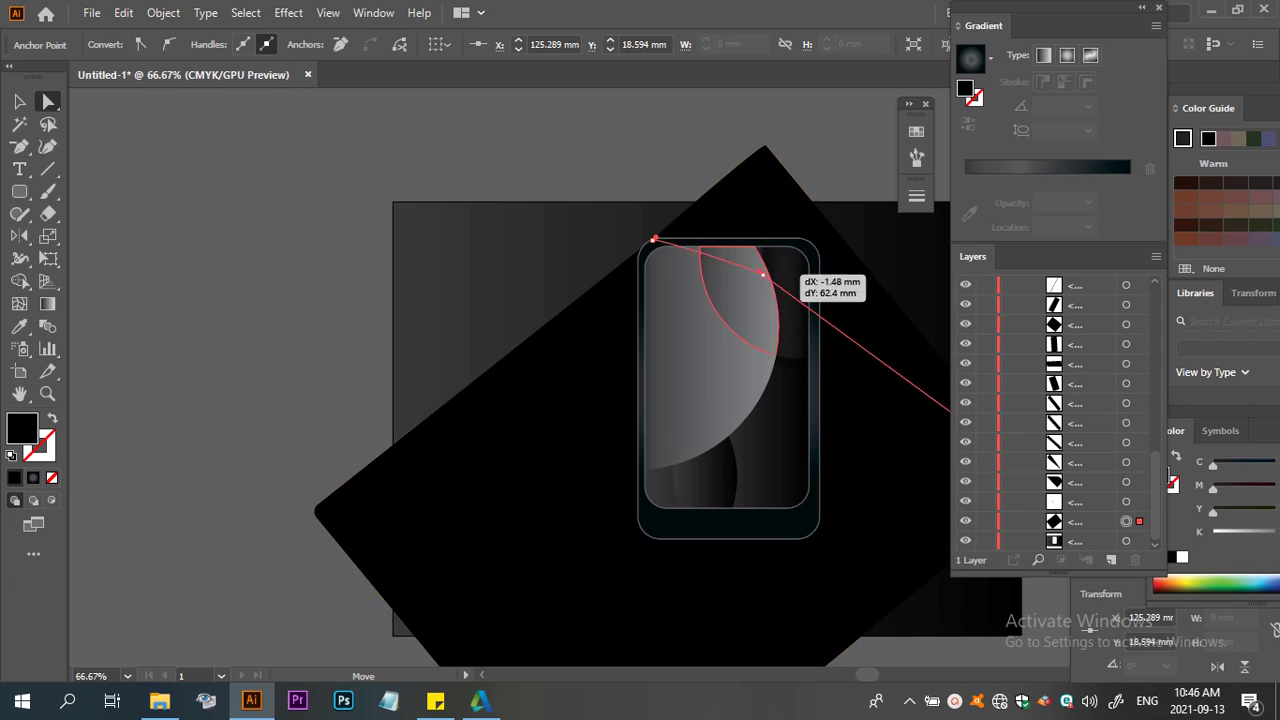
key("ctrl+minus")
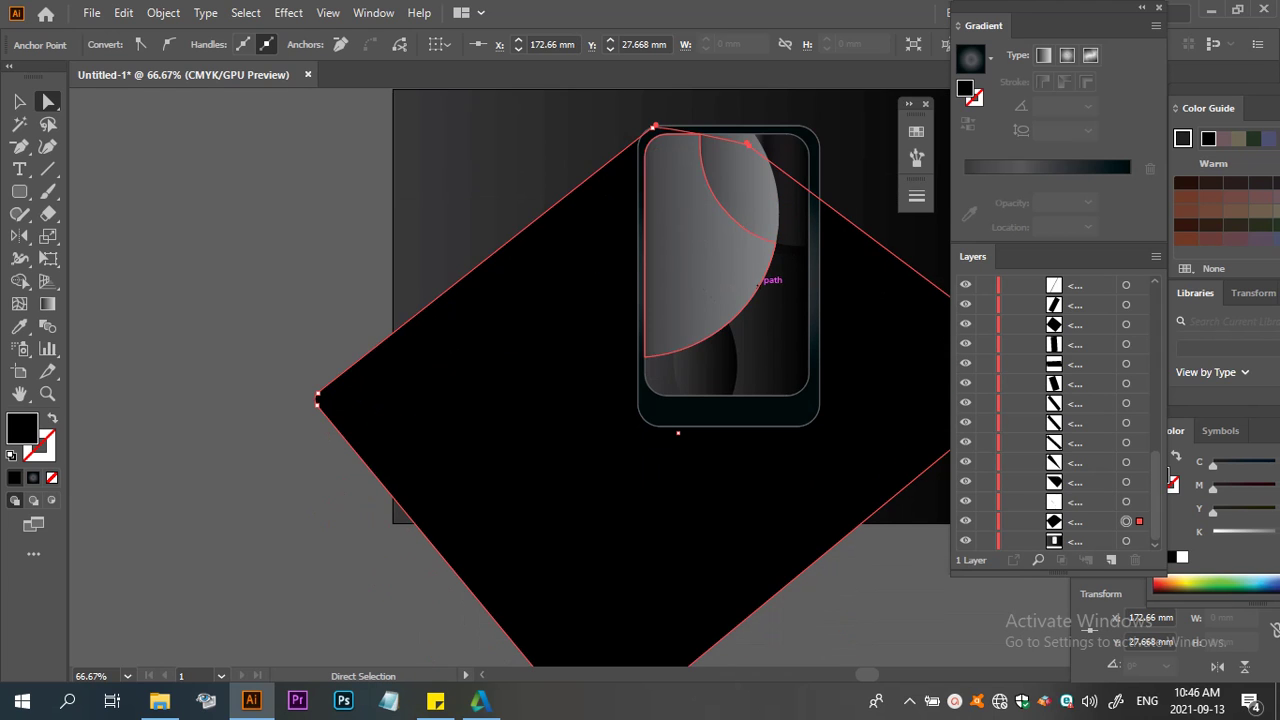
key("ctrl+minus")
Drag the shadow shape's right anchor down to the tablet's bottom-right corner
scroll(900, 330, "up", 2)
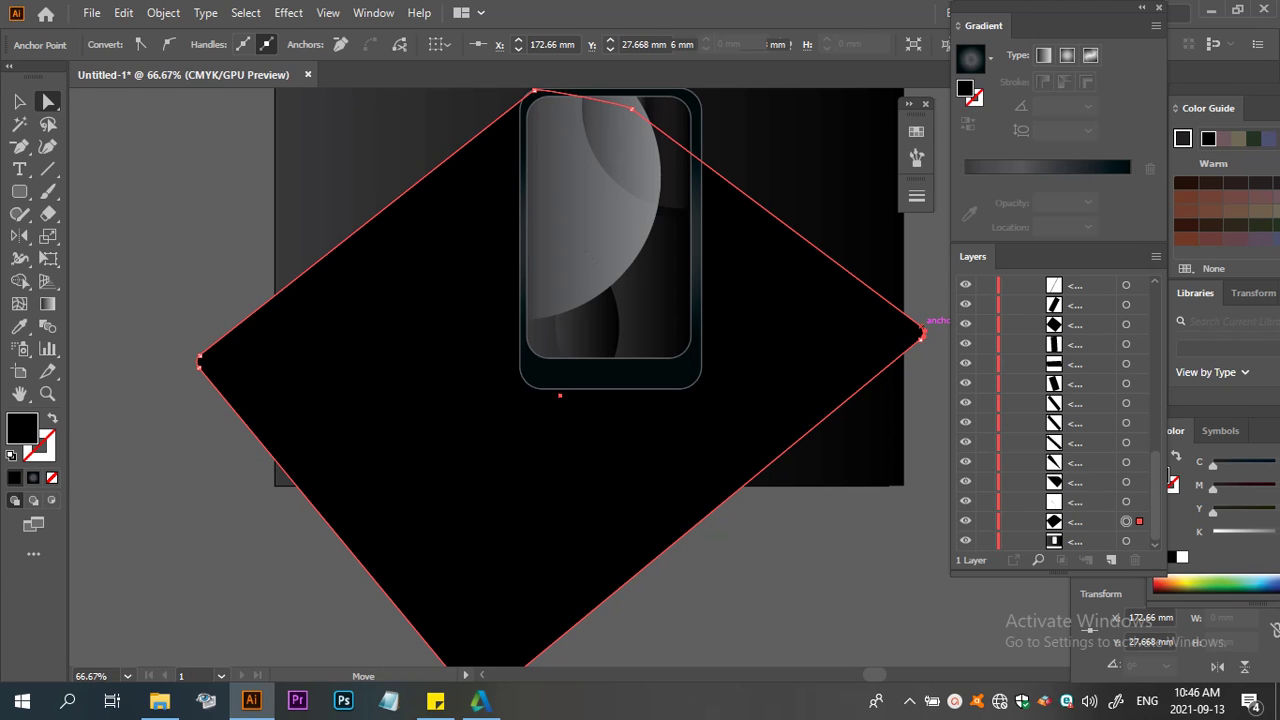
left_click_drag(921, 331, 626, 327)
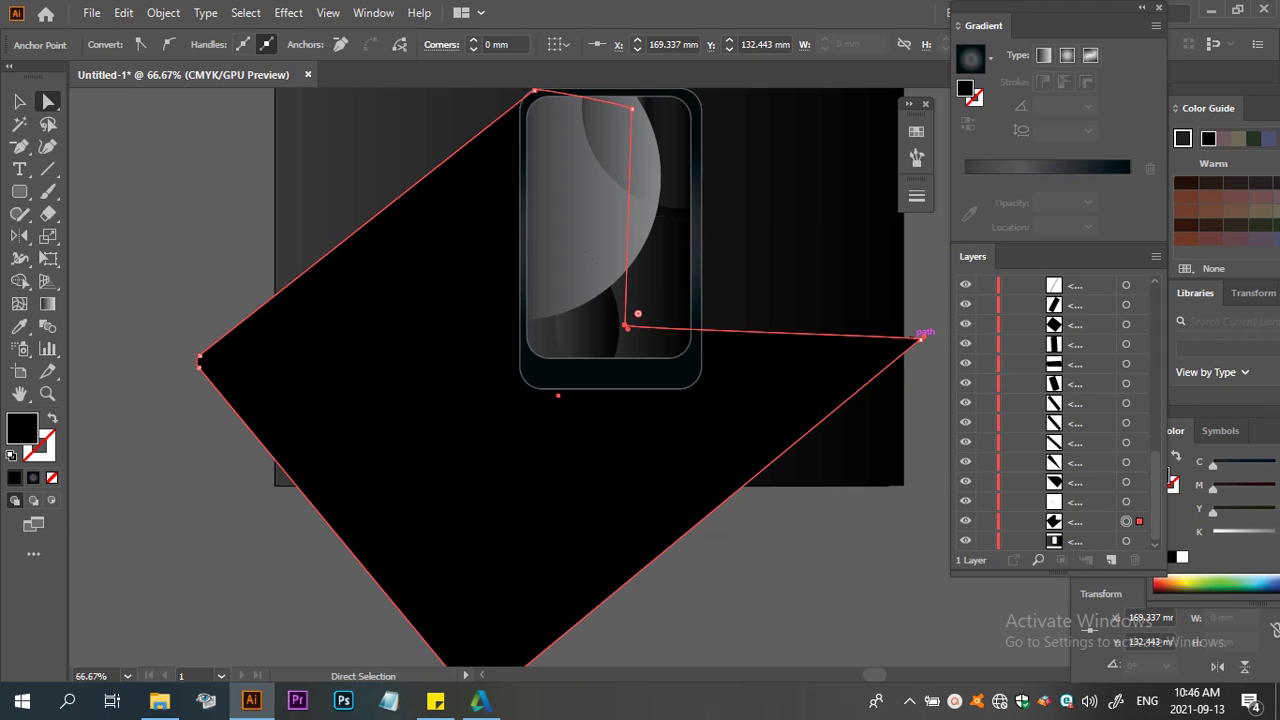
left_click_drag(920, 338, 680, 387)
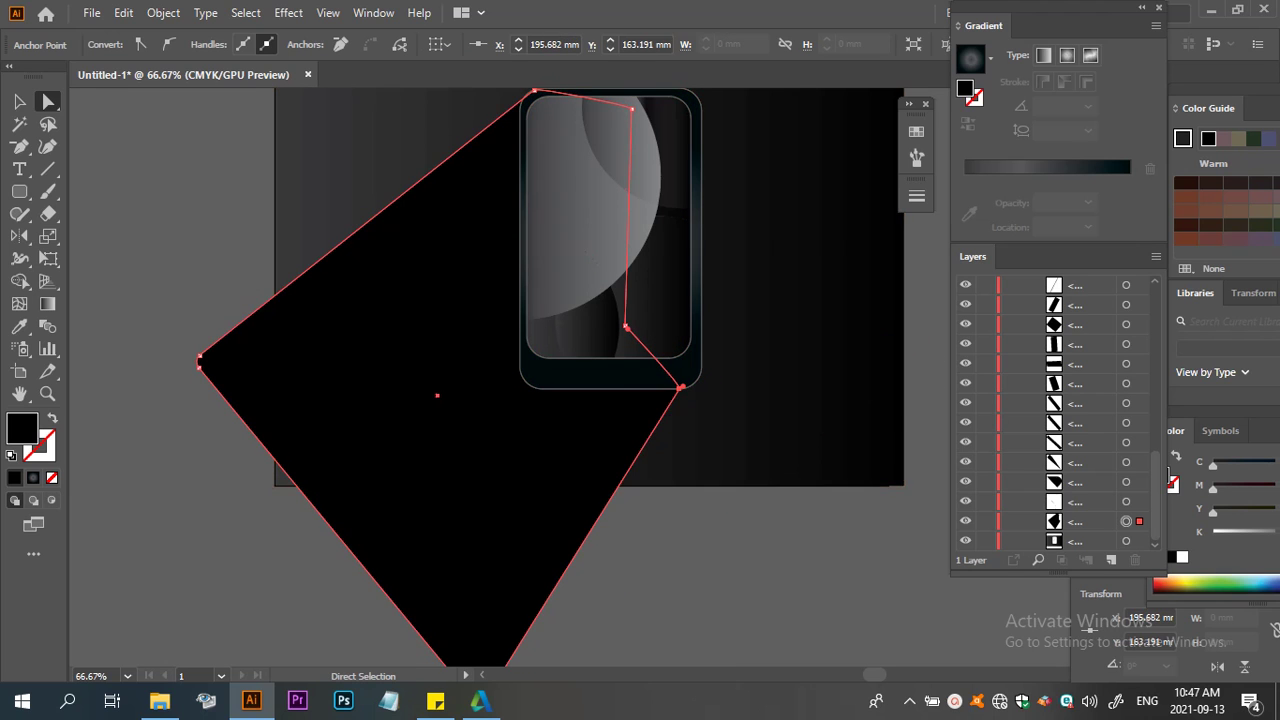
scroll(550, 380, "down", 1)
scroll(550, 380, "down", 2)
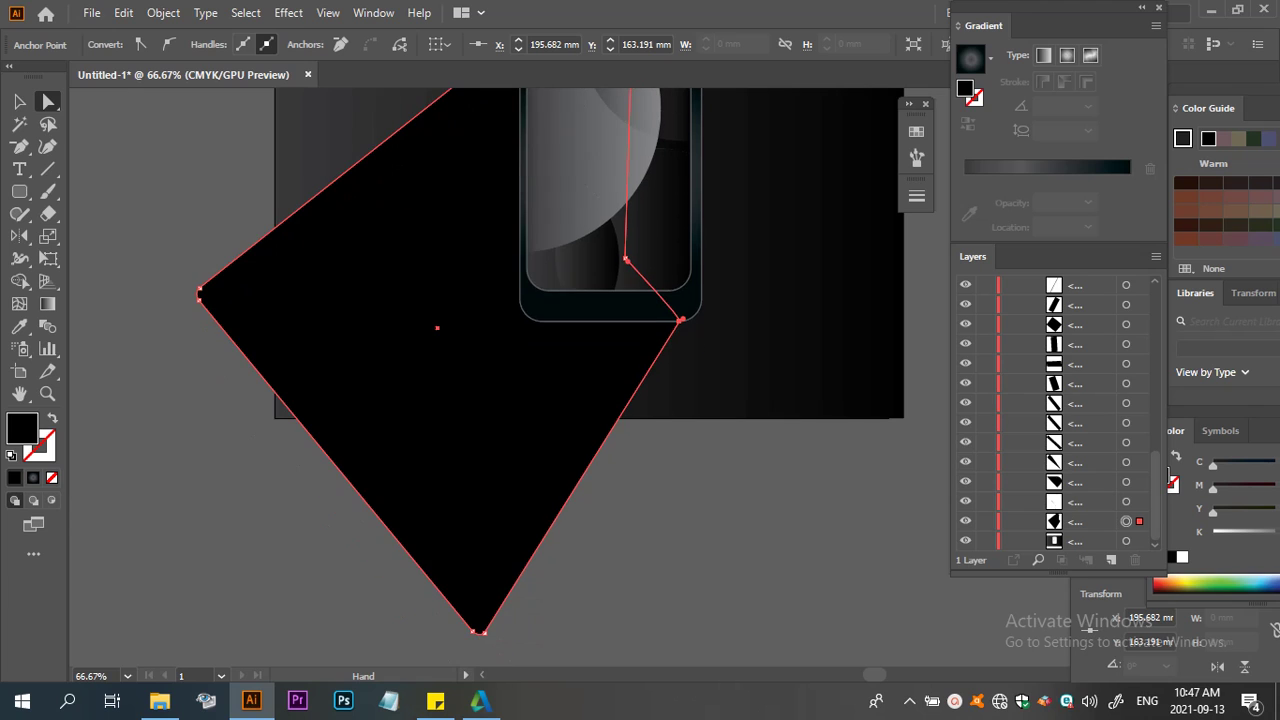
scroll(550, 380, "down", 1)
Add a bend on the shadow's lower-left edge, then deselect the shape
key("ctrl+minus")
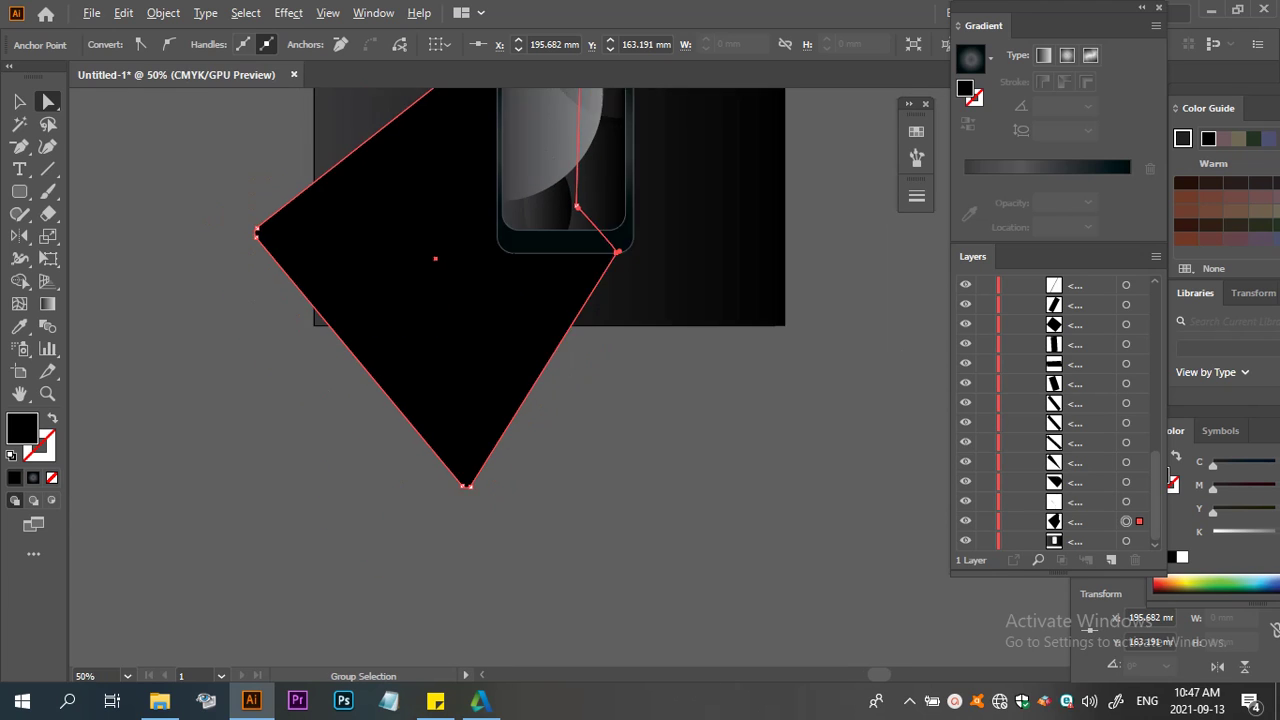
key("ctrl+minus")
scroll(490, 283, "up", 1)
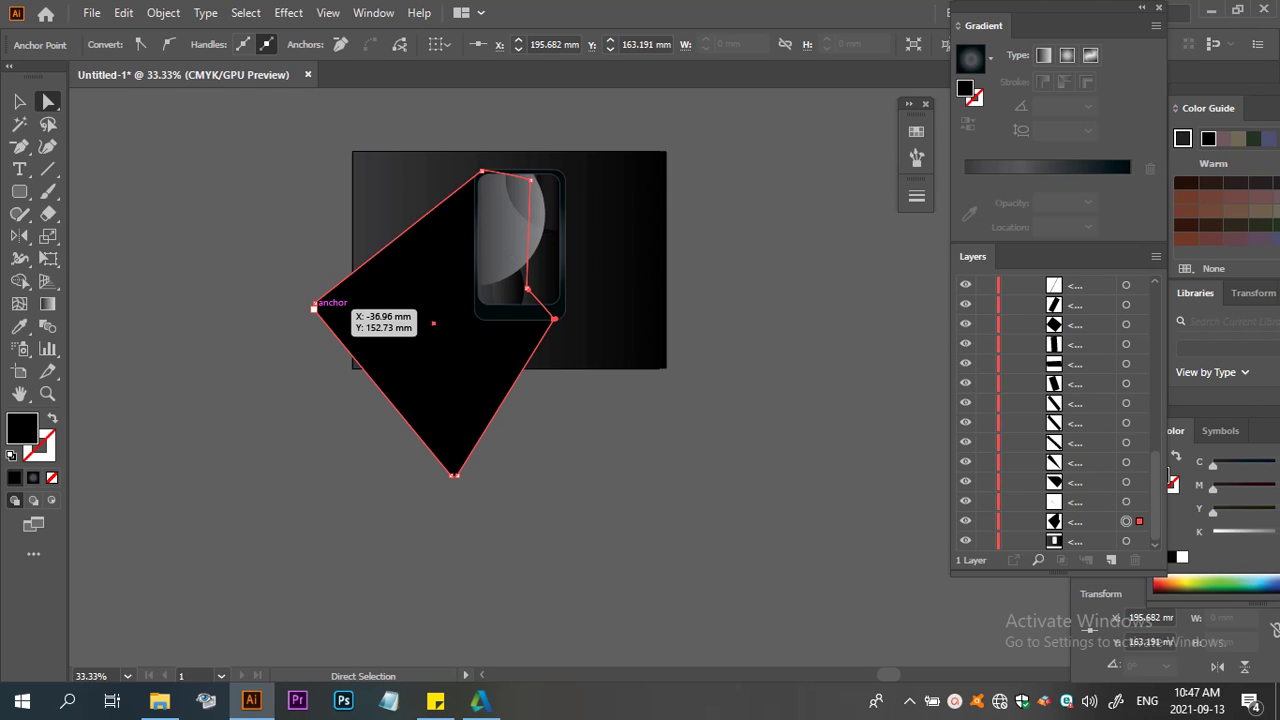
left_click_drag(313, 308, 330, 394)
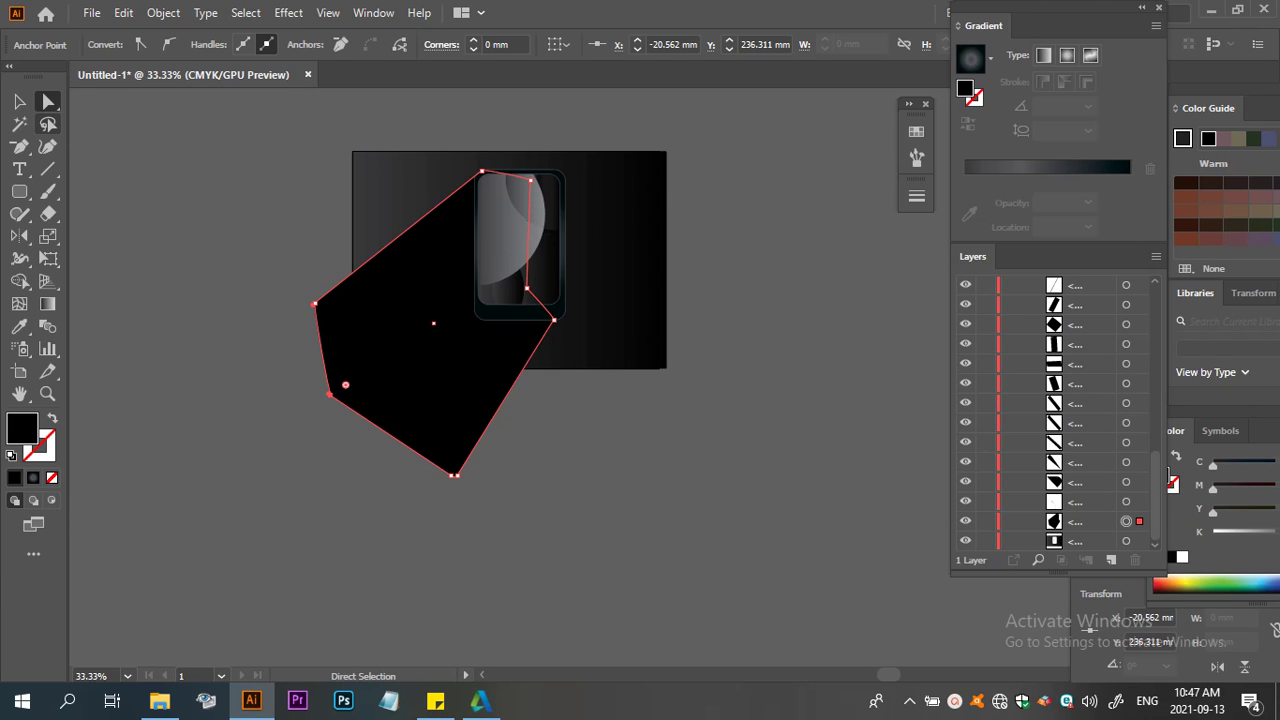
left_click(19, 101)
key("ctrl+shift+a")
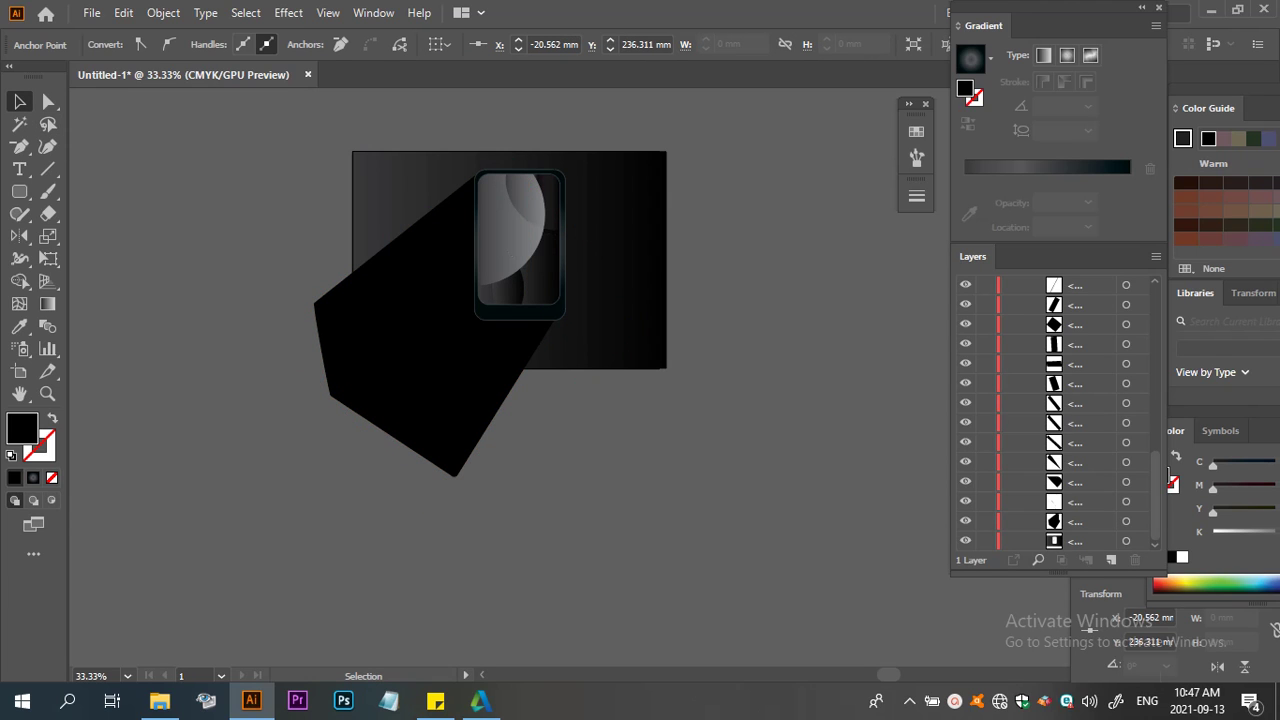
Select all, try the Shape Builder, cancel the Move dialog, deselect, and bring up Save As
key("ctrl+a")
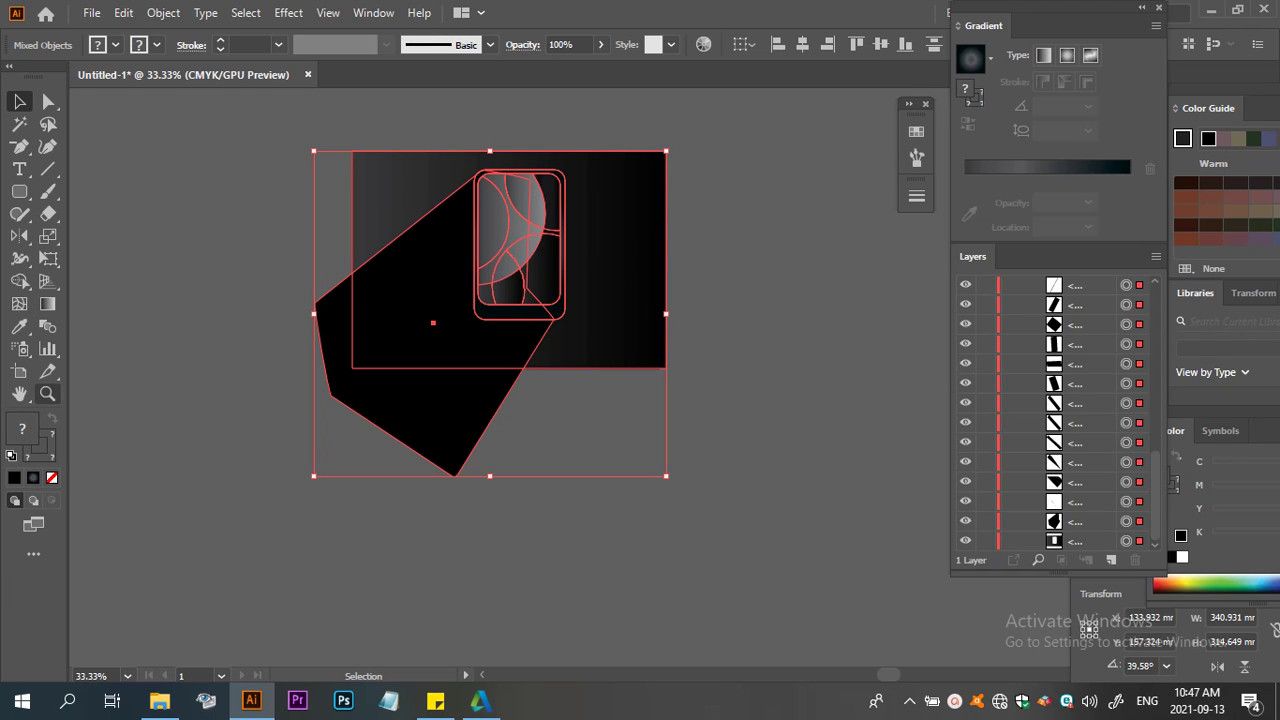
key("i")
left_click(19, 281)
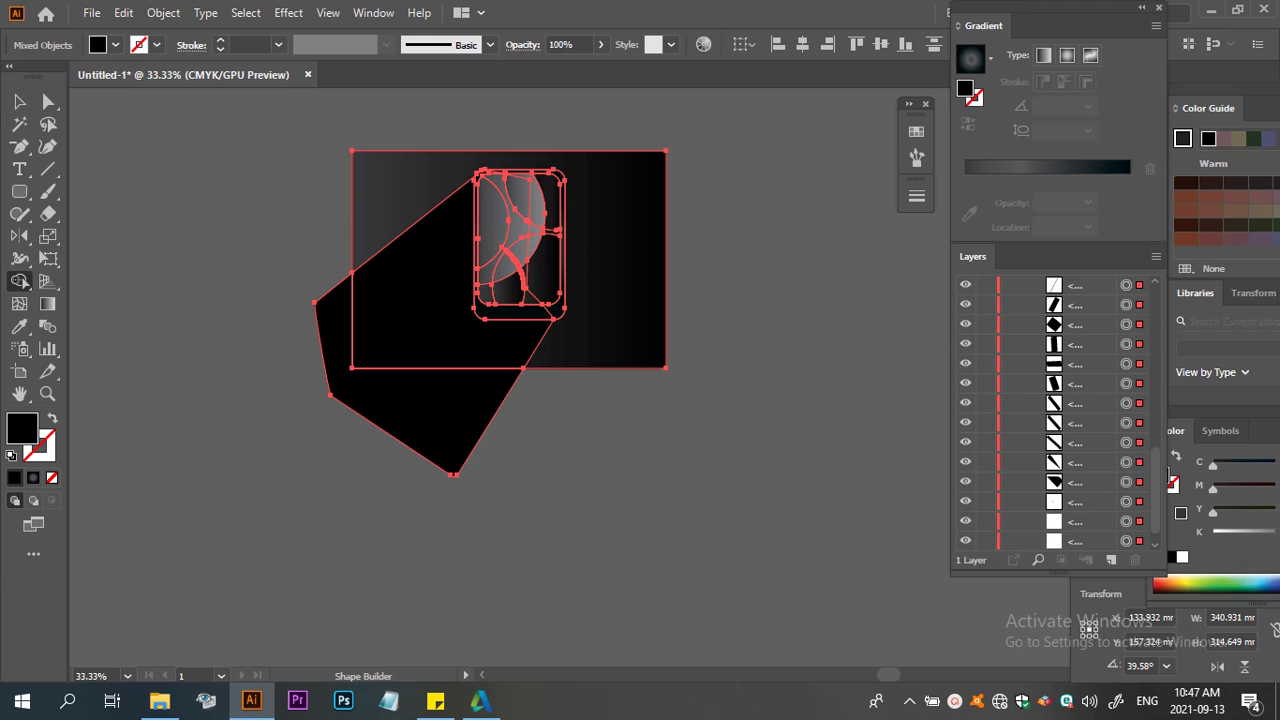
left_click(19, 101)
double_click(19, 101)
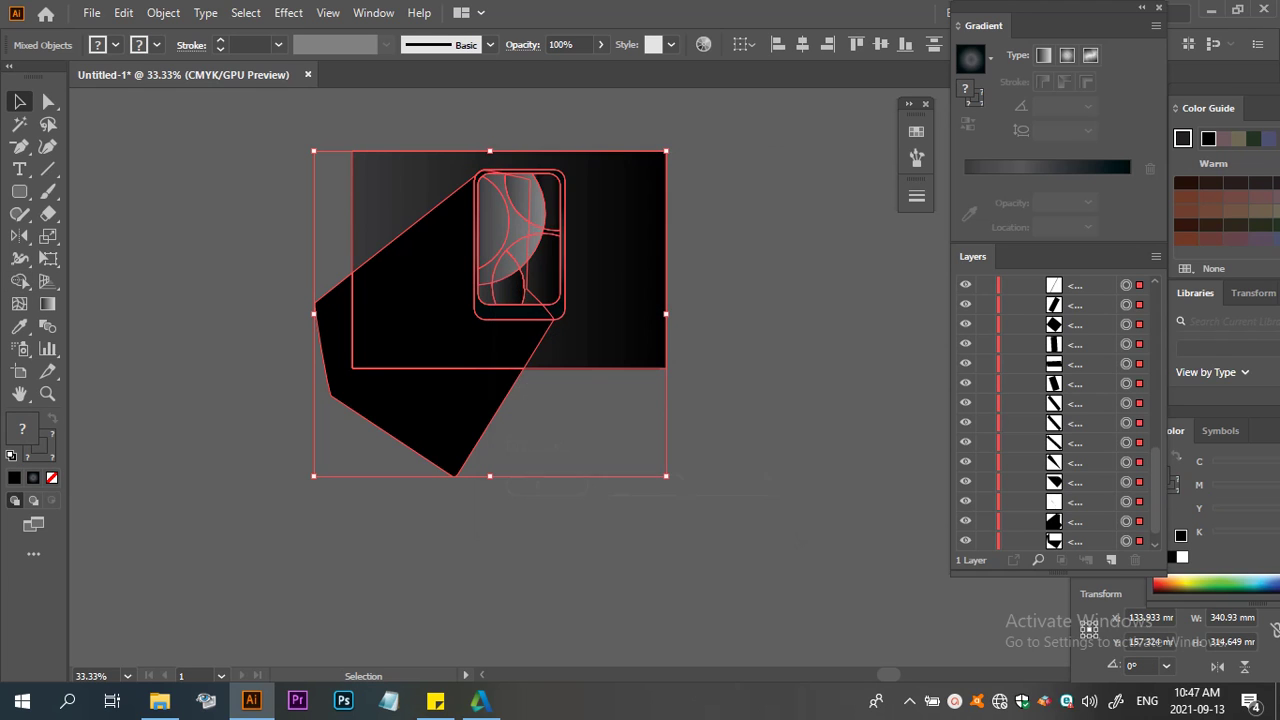
key("Escape")
key("ctrl+shift+a")
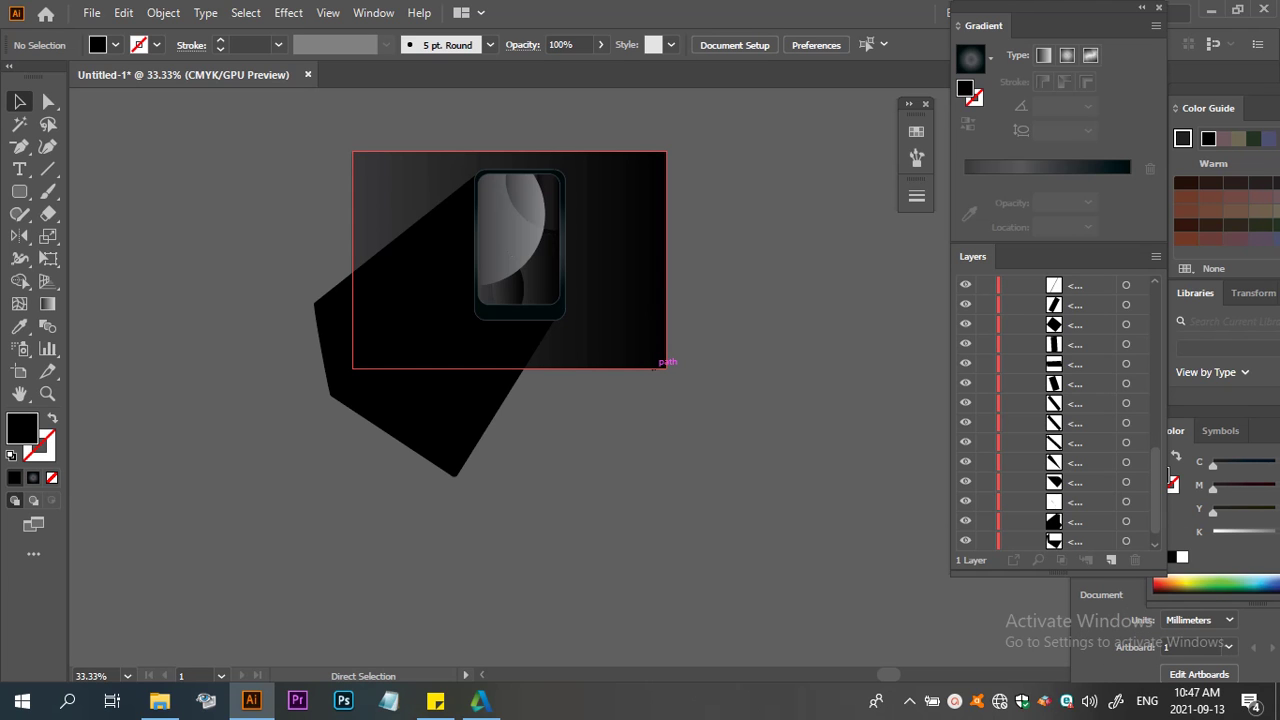
key("ctrl+s")
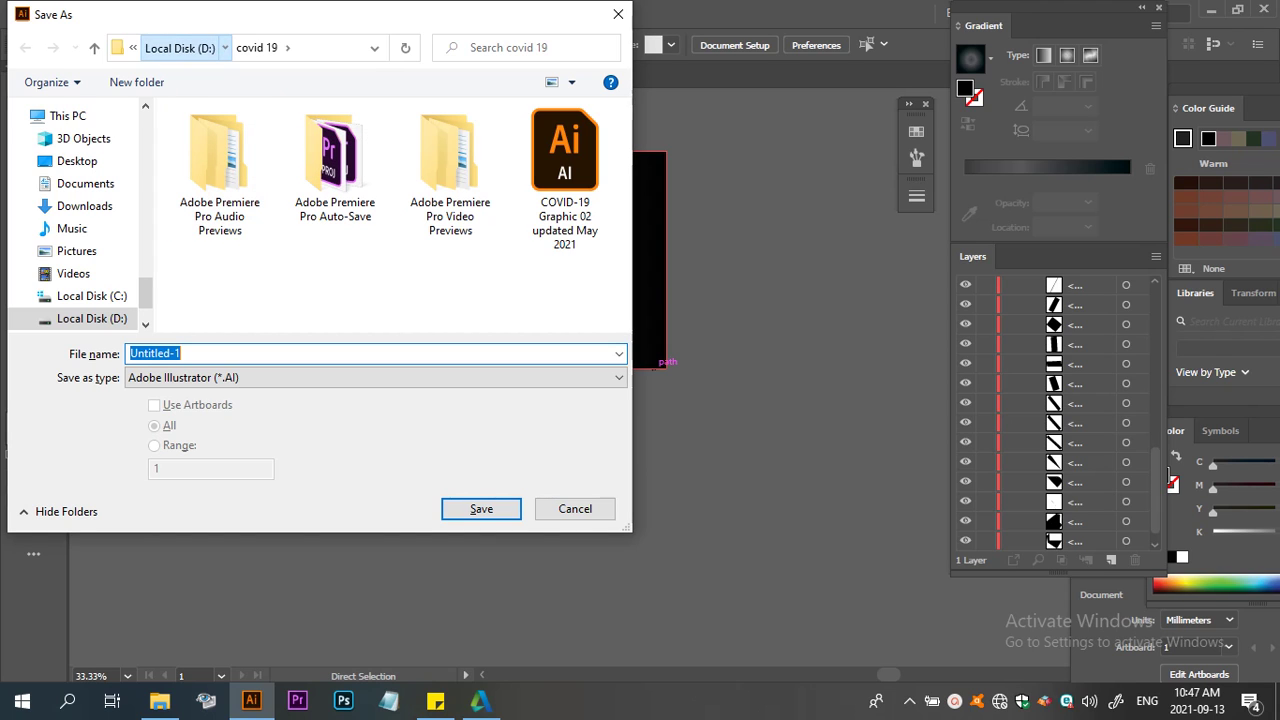
Create a new folder named 'illustarator tutes' on Local Disk (D:)
left_click(180, 47)
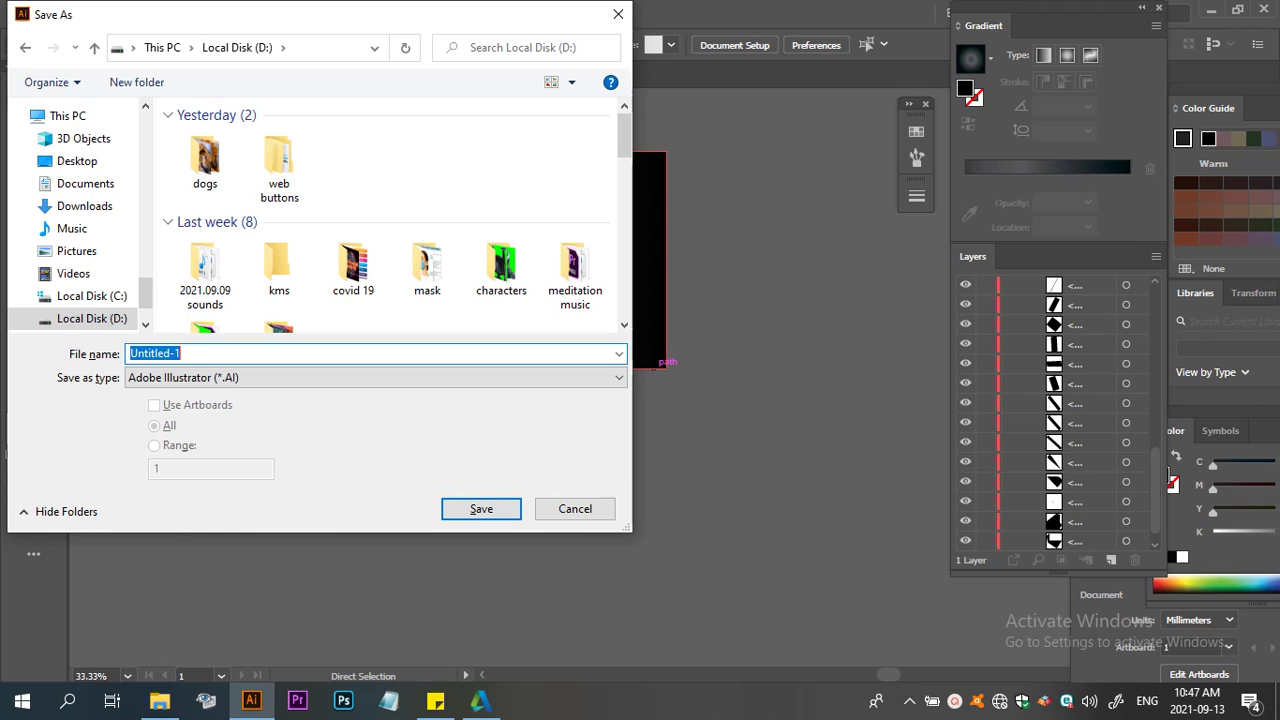
key("End")
right_click(243, 193)
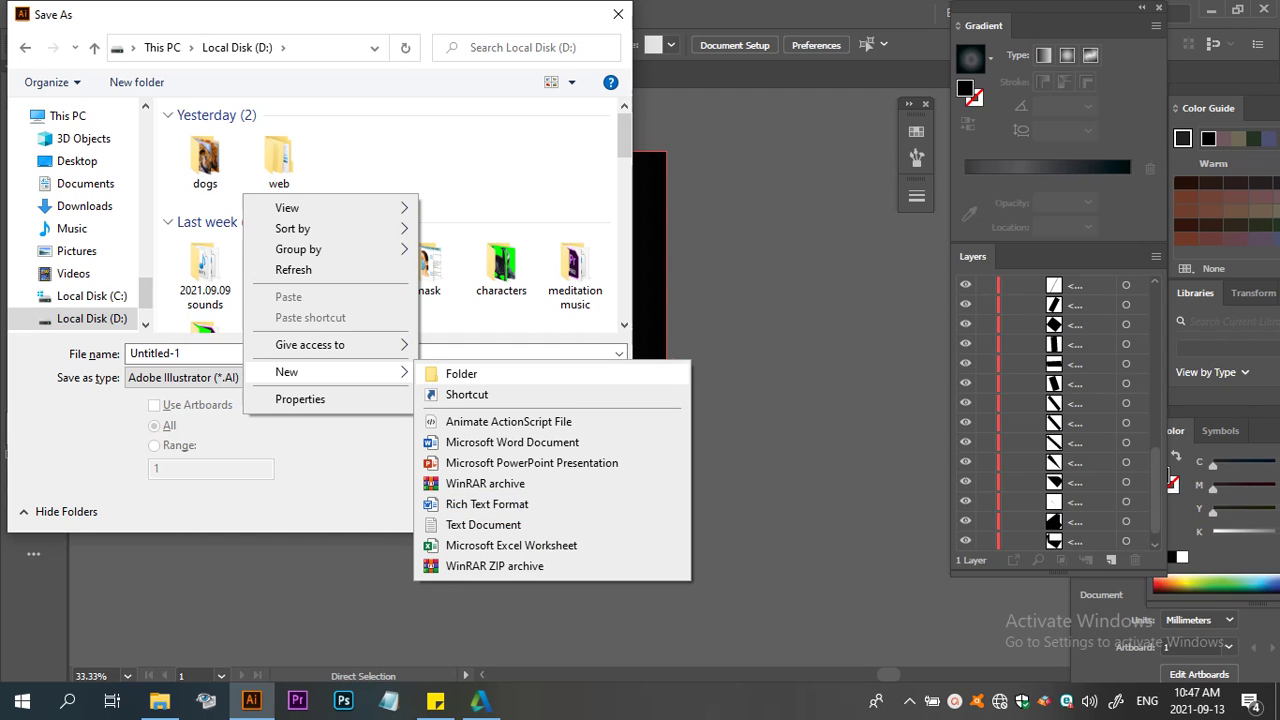
left_click(461, 373)
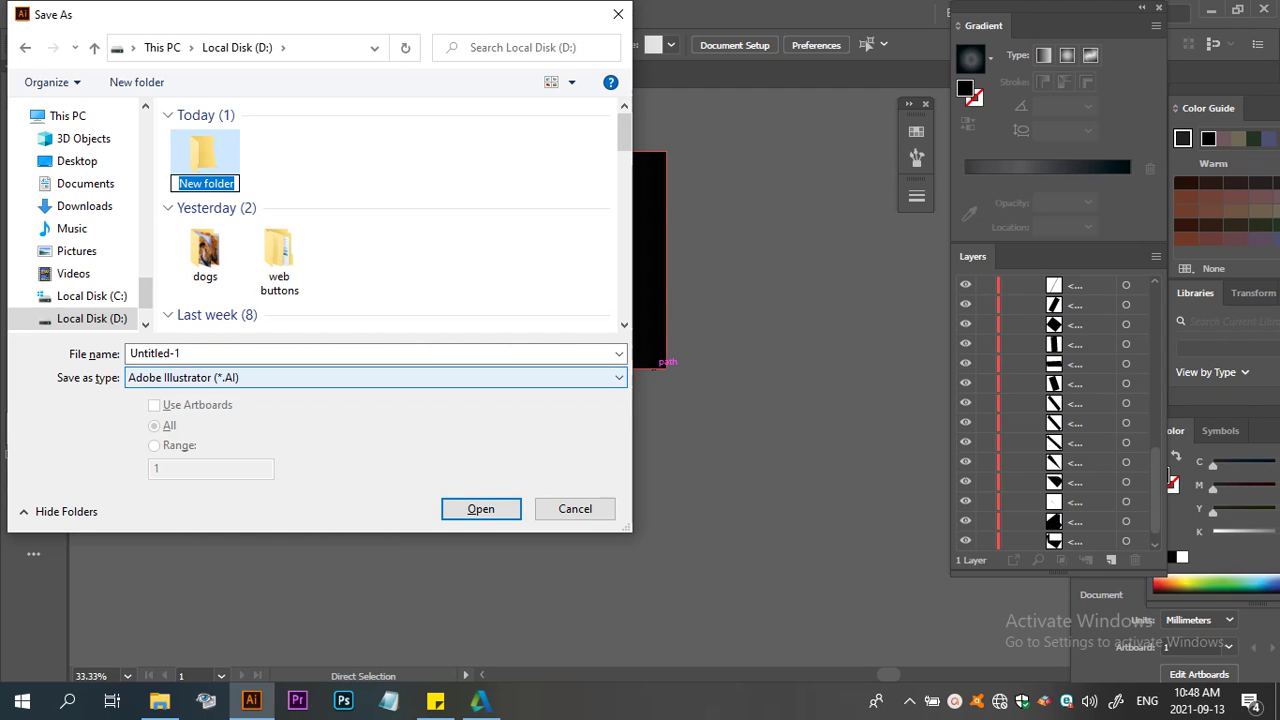
type("ill")
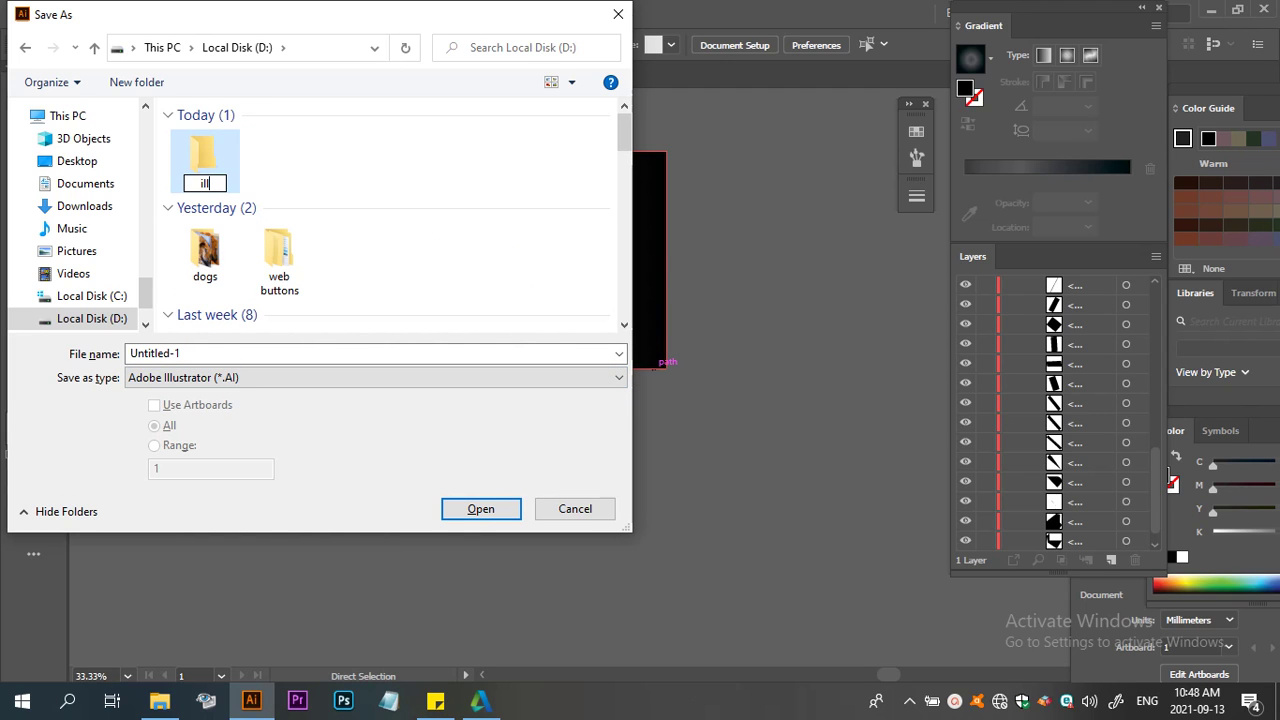
type("usta")
type("ra")
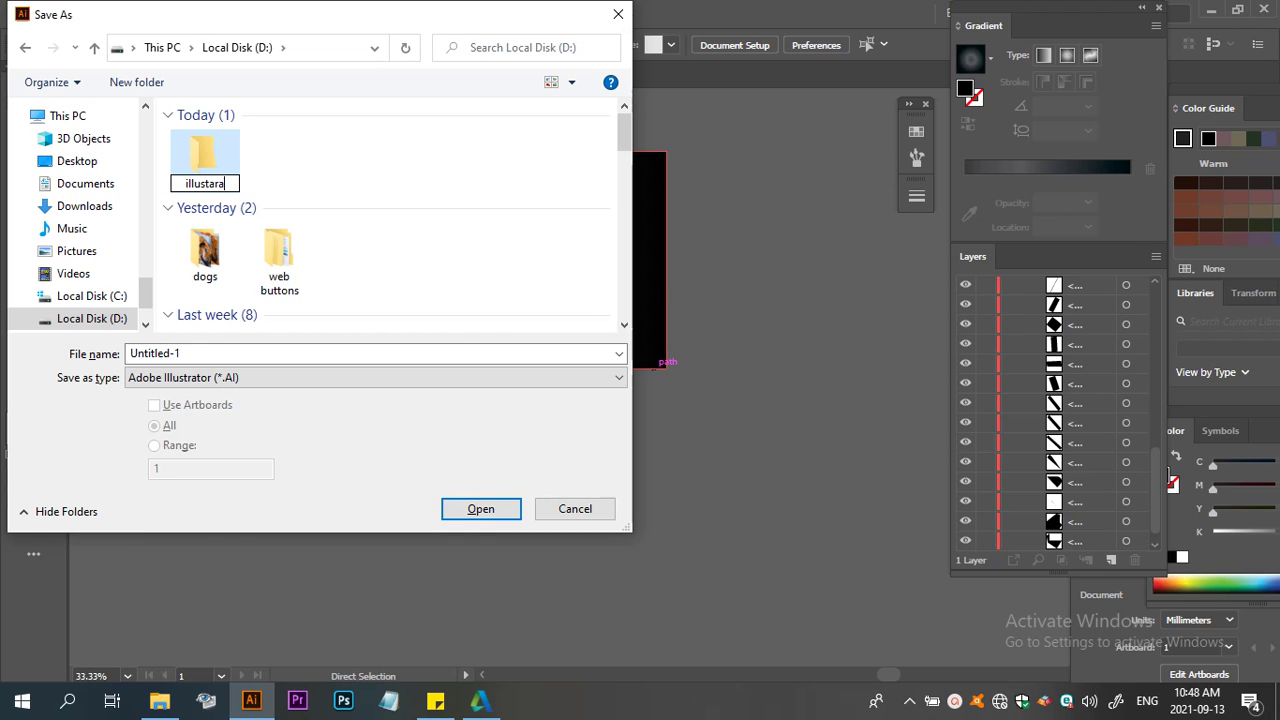
key("BackSpace")
key("BackSpace")
key("BackSpace")
type("rator")
type(" tu")
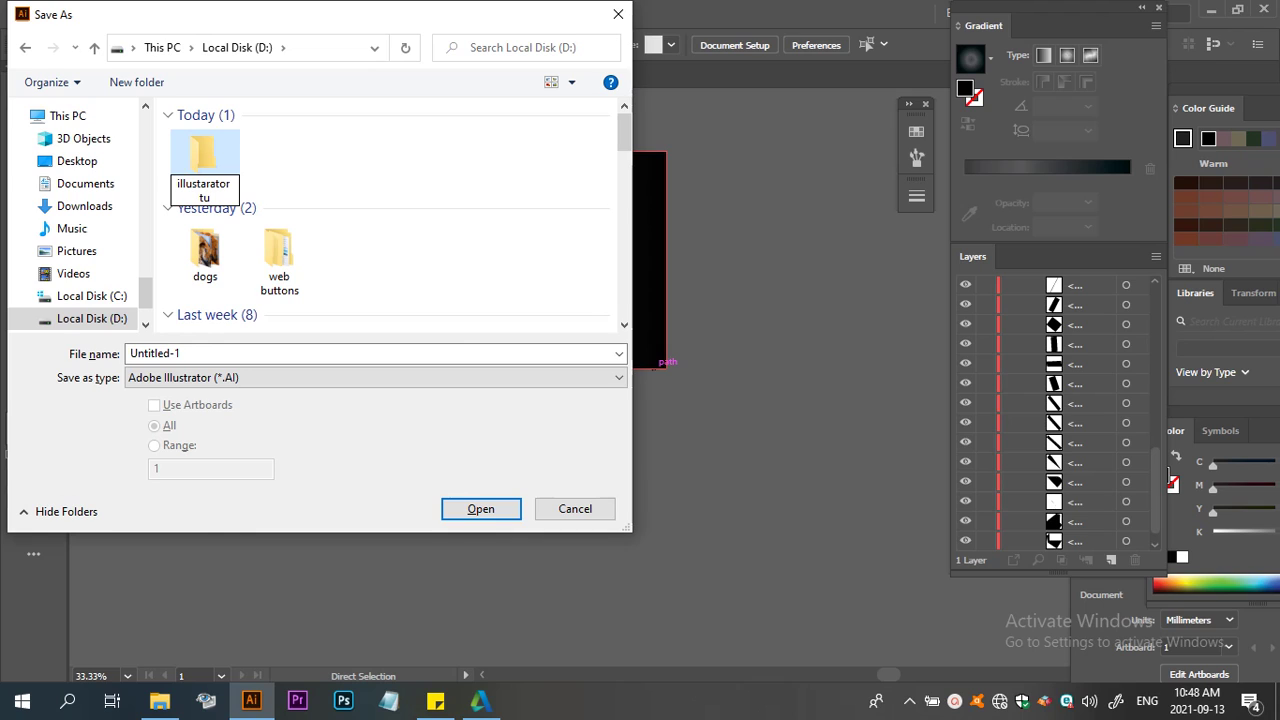
type("tes")
key("Return")
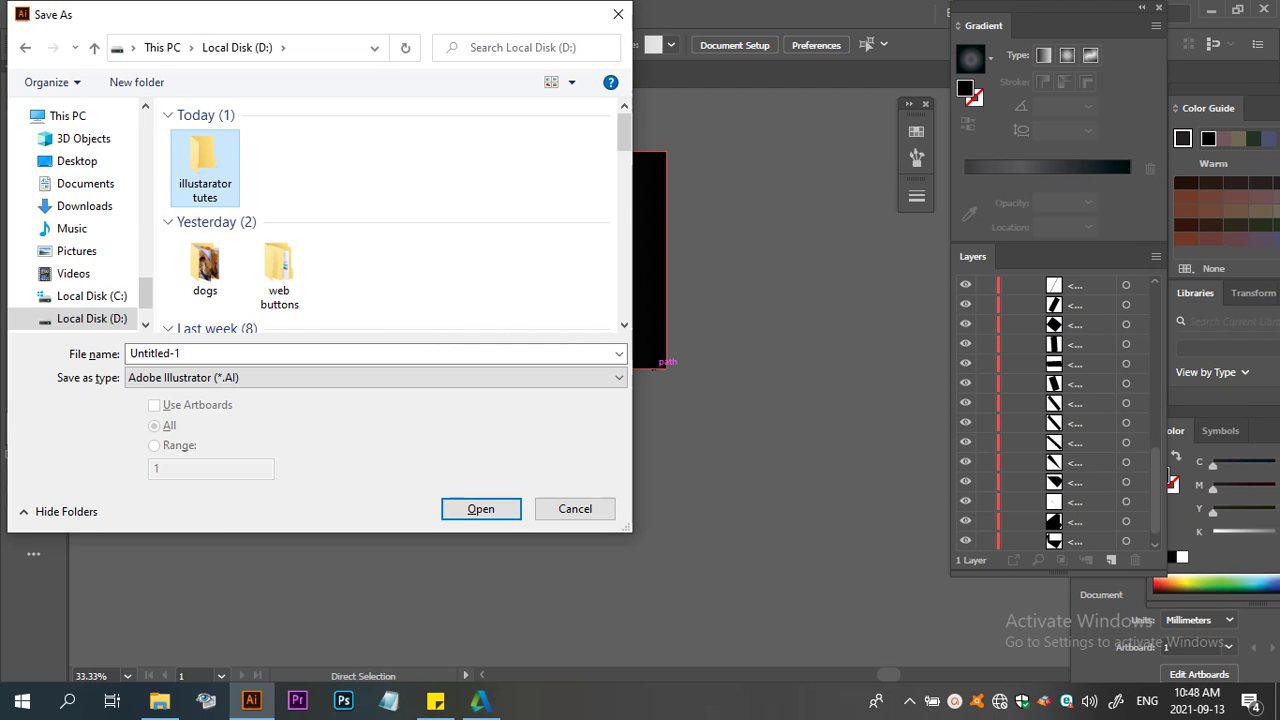
Open the new folder in Explorer, then return to the save dialog
right_click(205, 165)
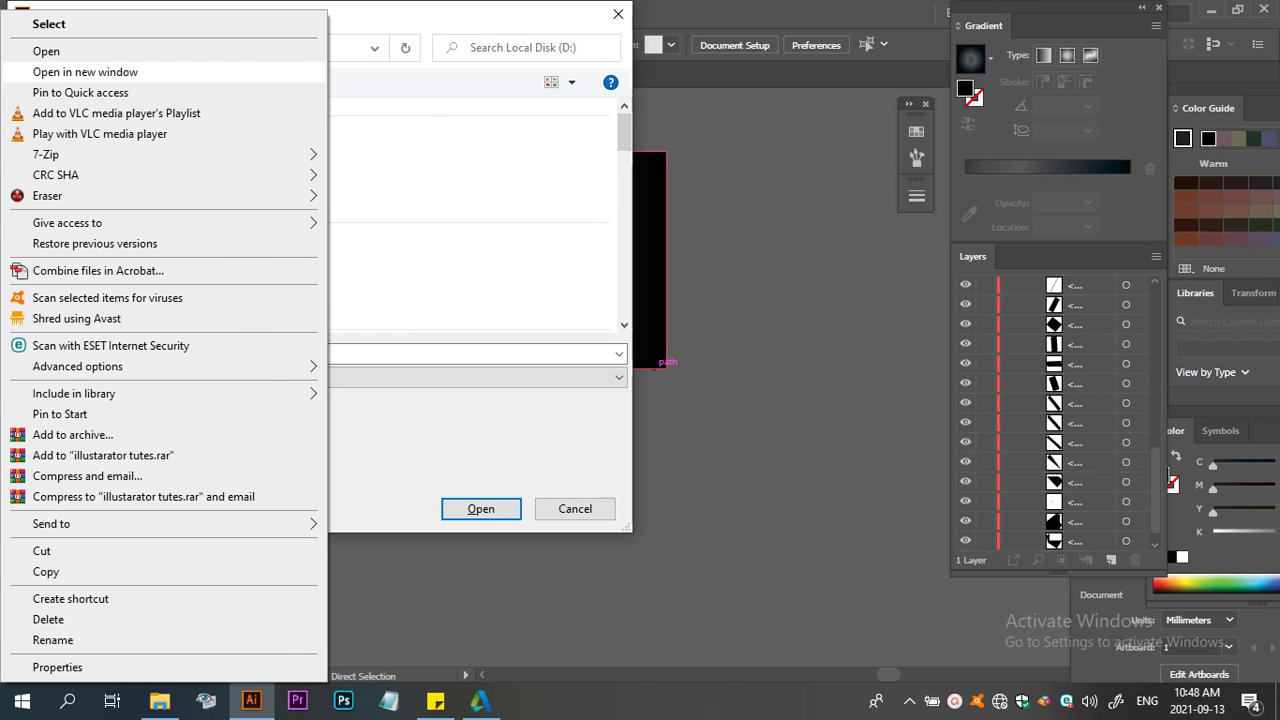
key("Escape")
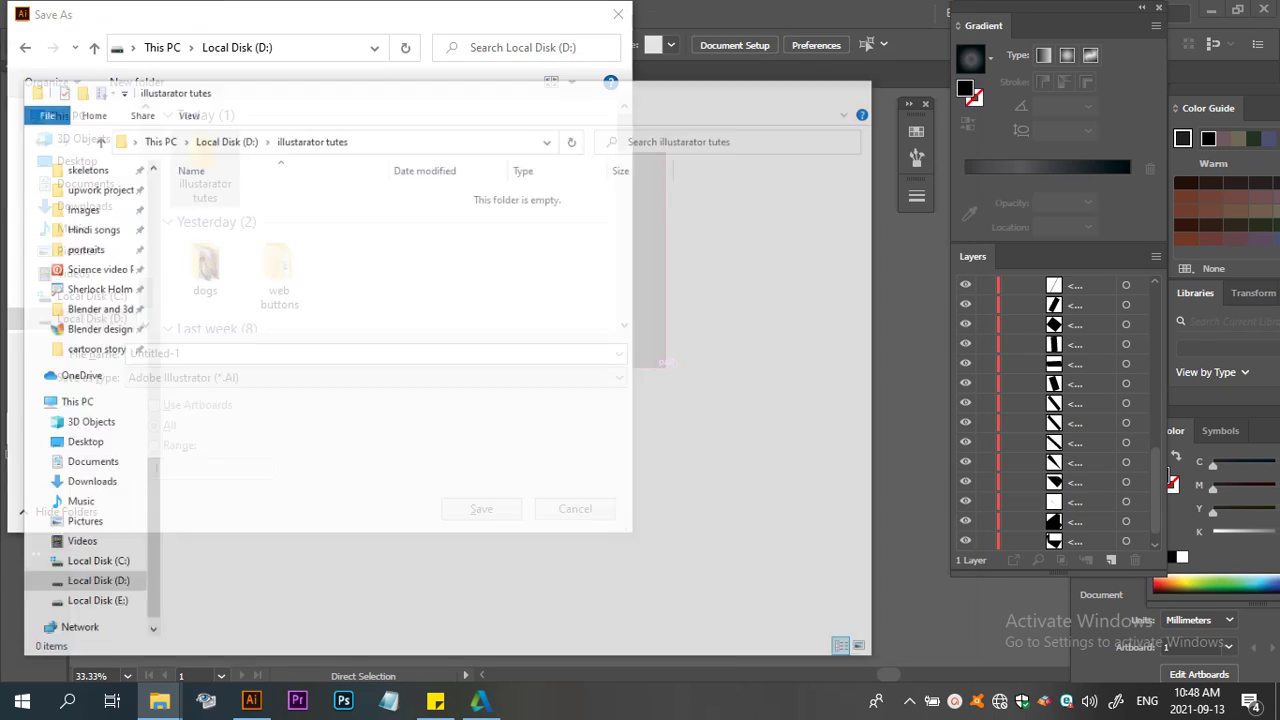
left_click(858, 14)
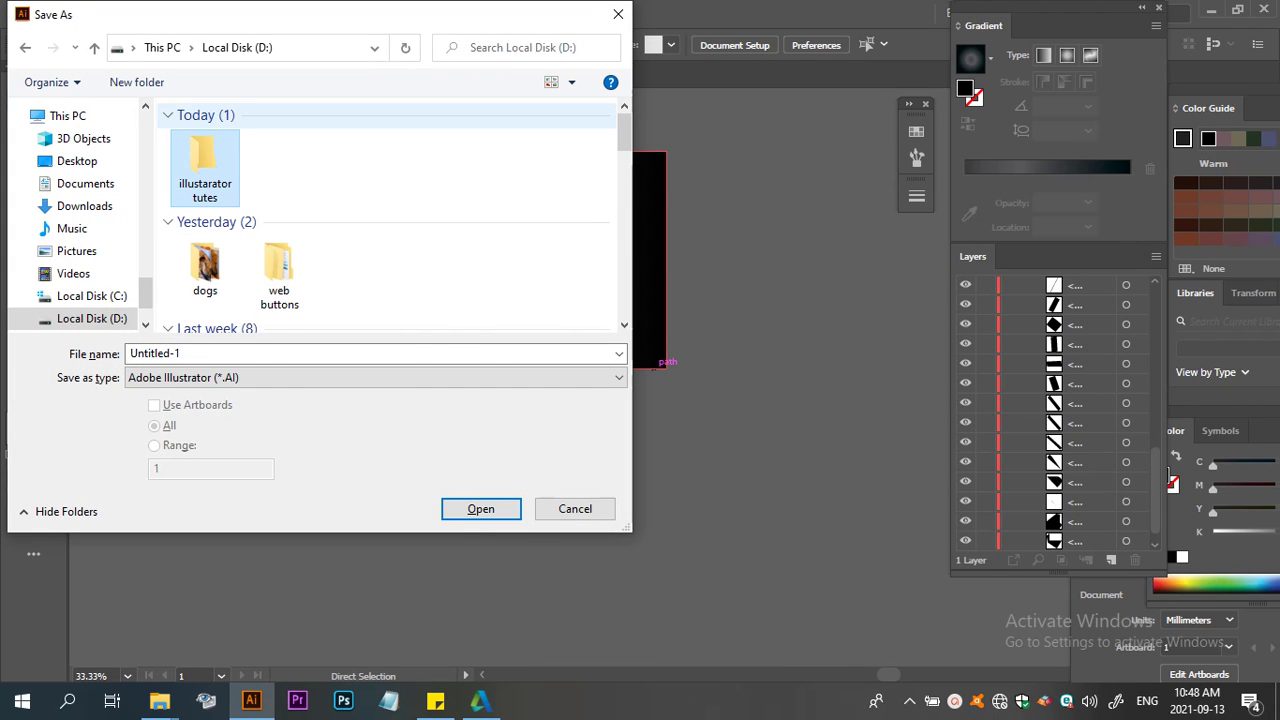
Save the artwork as 'Tablet pc' in the illustarator tutes folder with Illustrator 2020 options
key("Return")
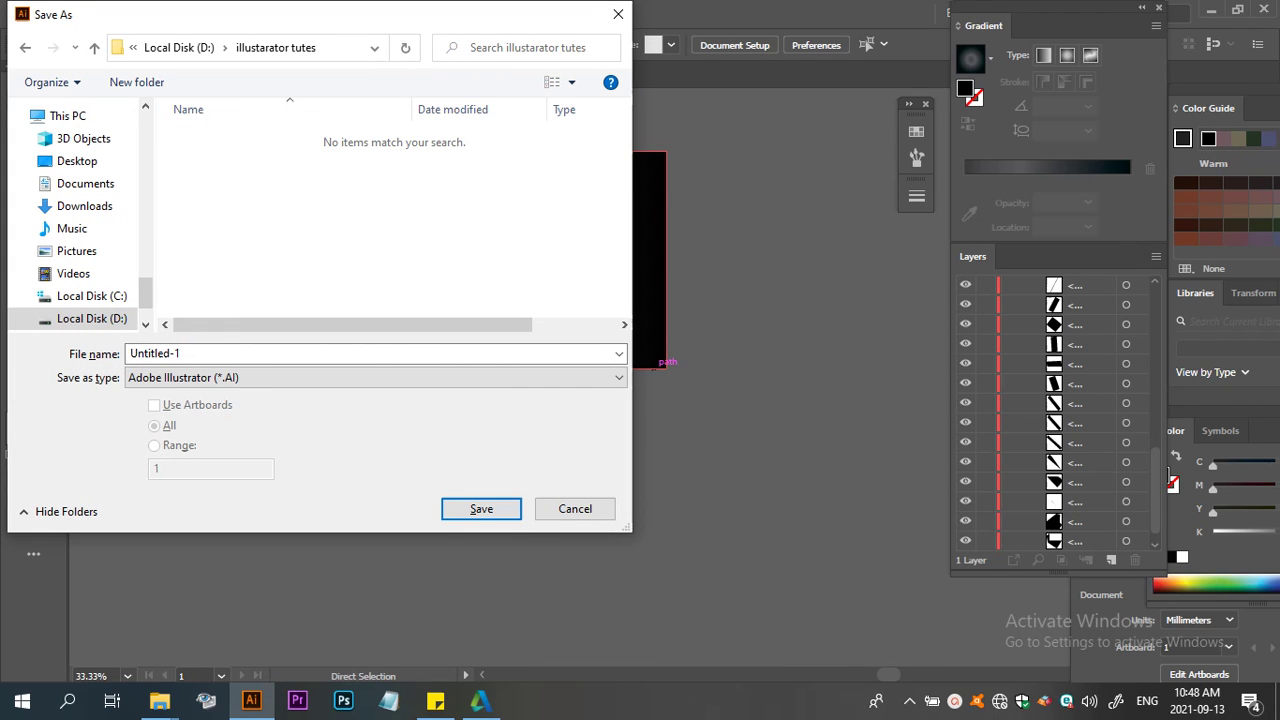
key("Tab")
key("shift+Tab")
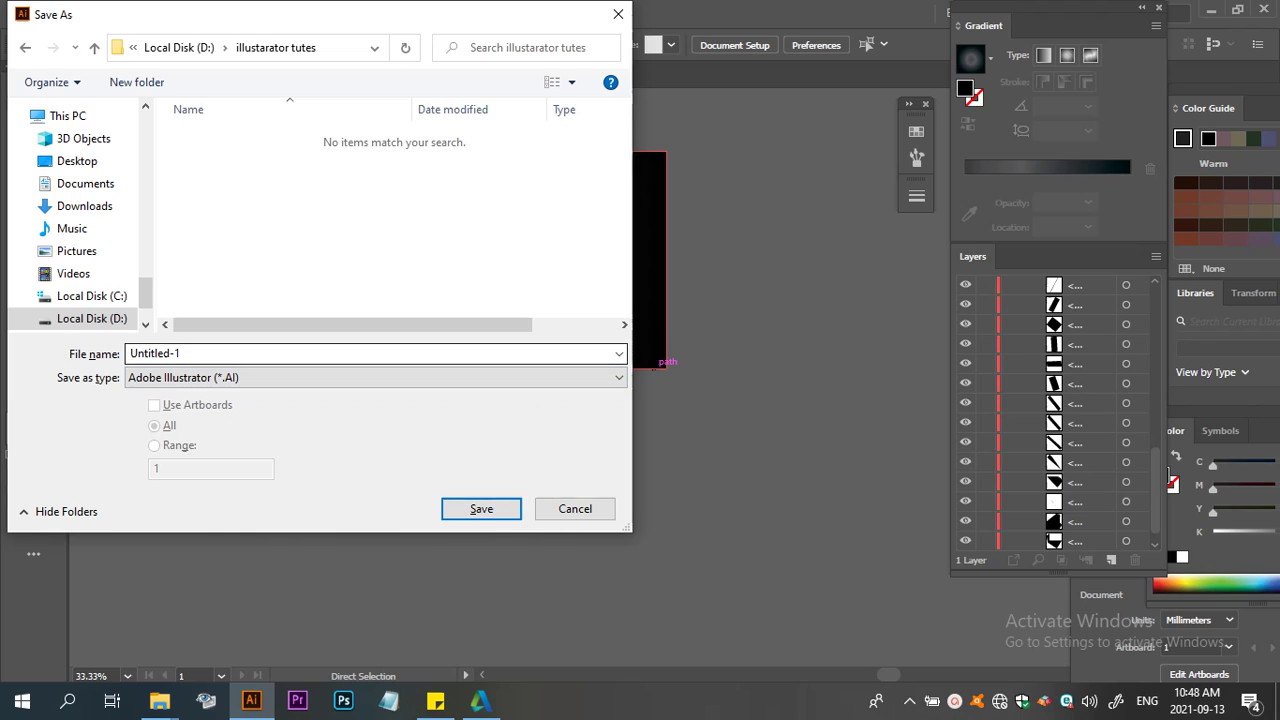
type("T")
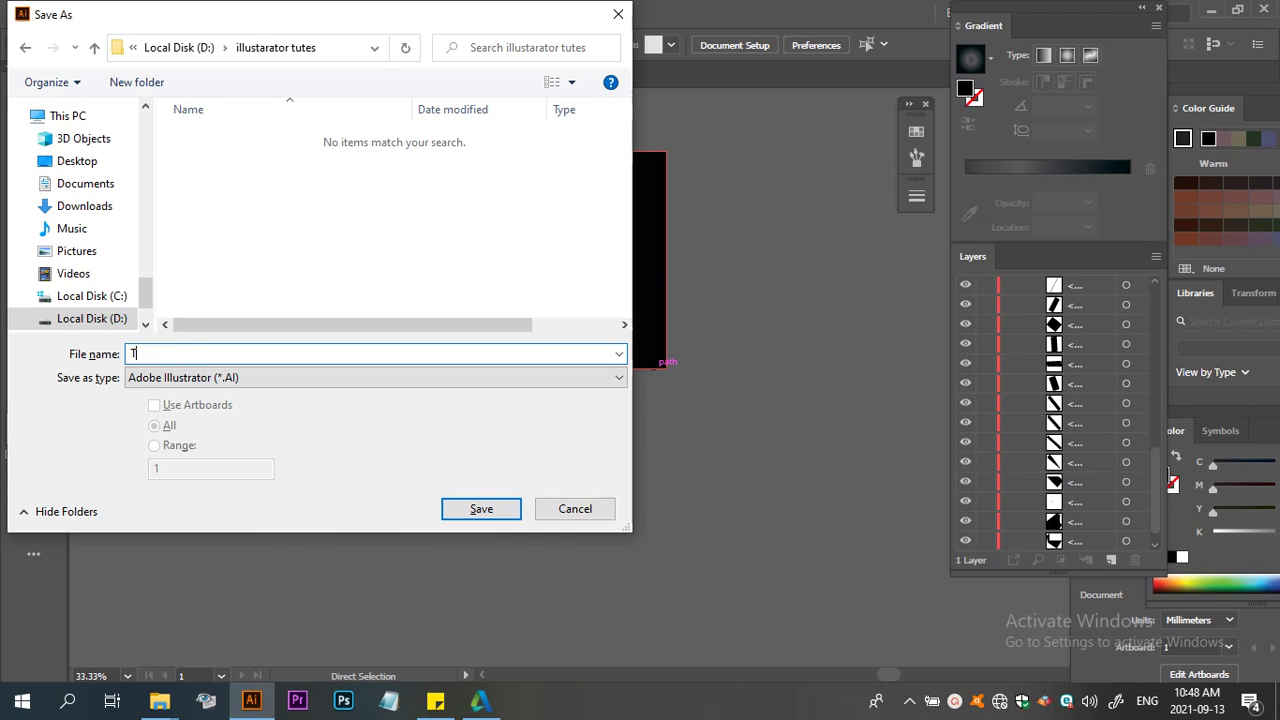
type("ab")
type("ley")
key("BackSpace")
type("t ")
type("p")
type("c")
key("Return")
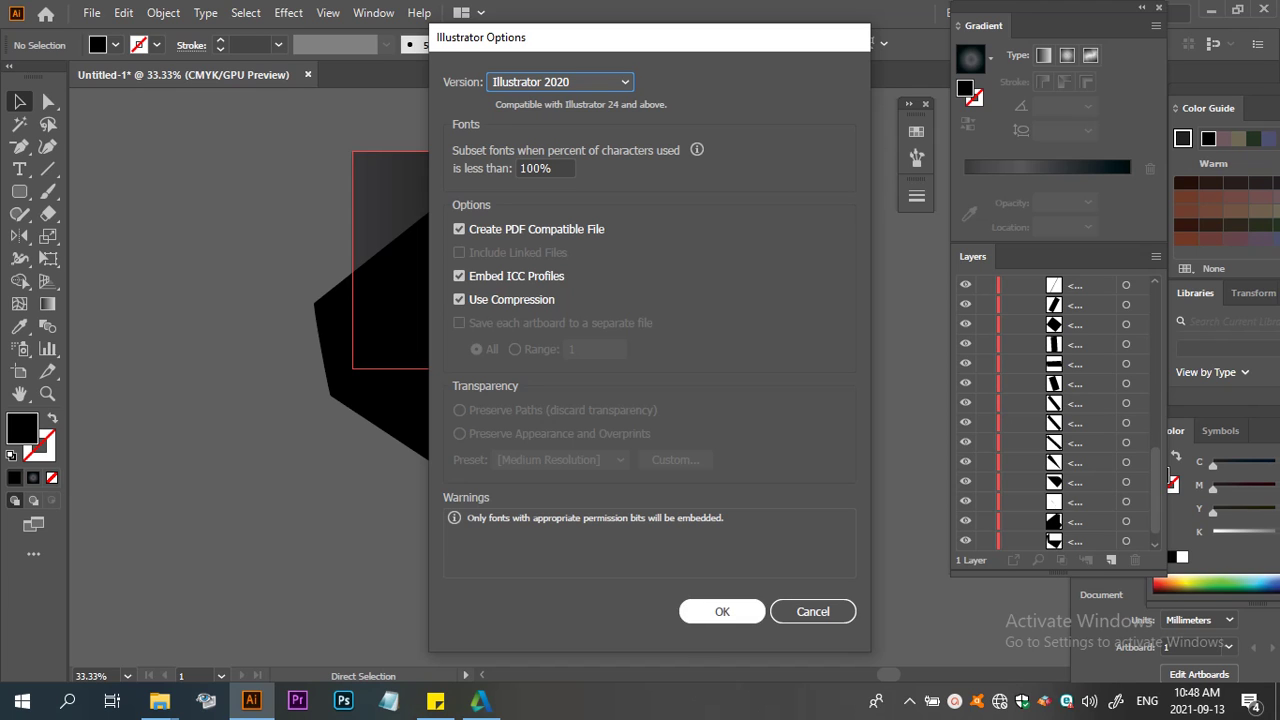
left_click(722, 611)
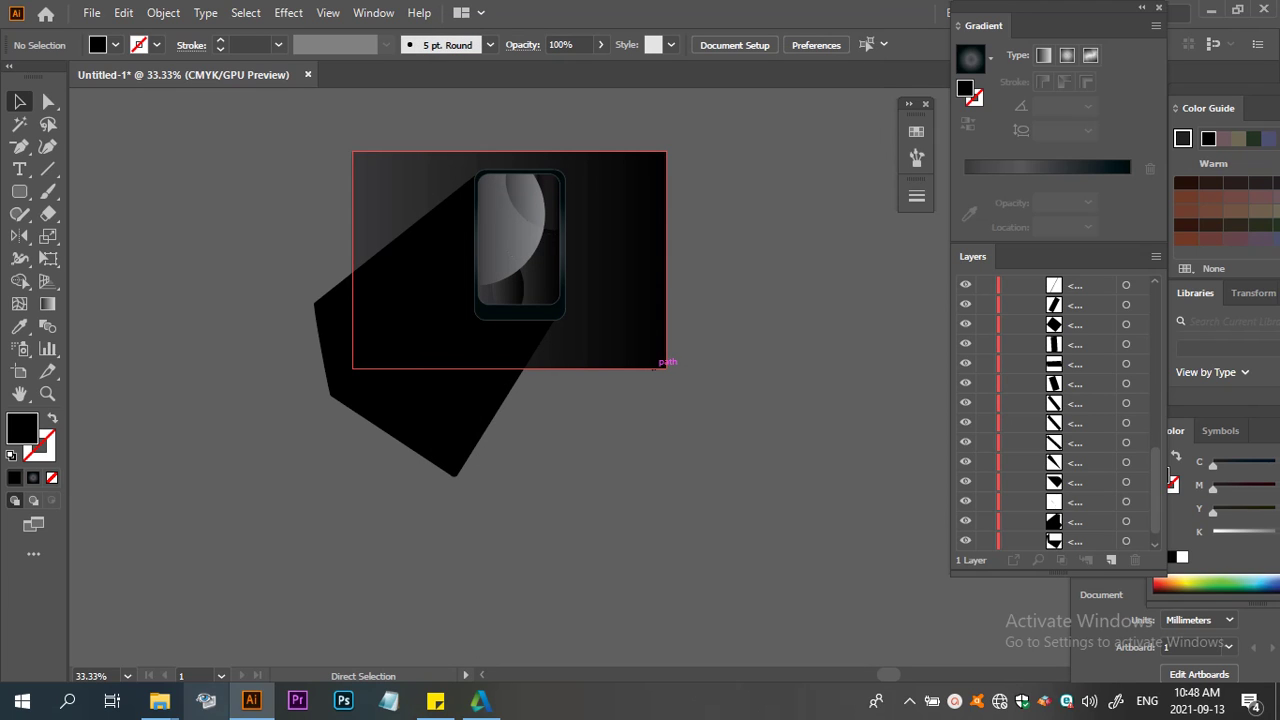
mouse_move(159, 701)
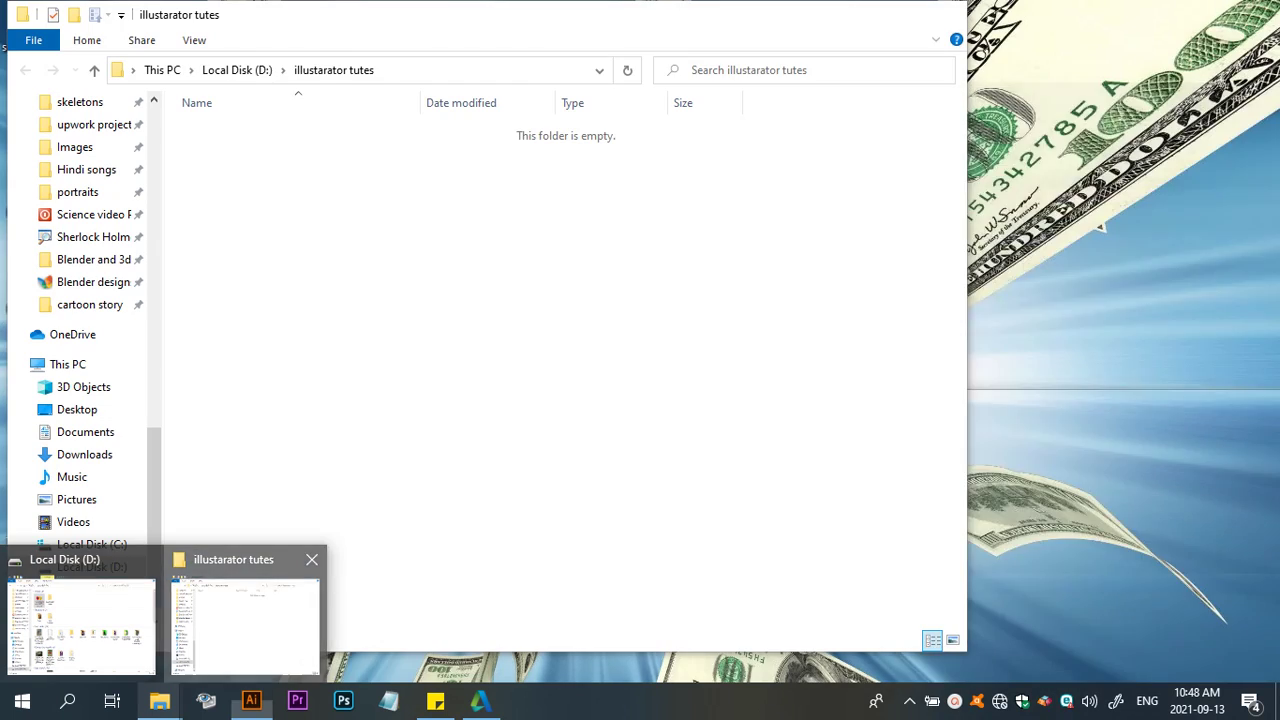
Show the saved Tablet pc file as extra large icons in File Explorer, then minimize it
left_click(245, 620)
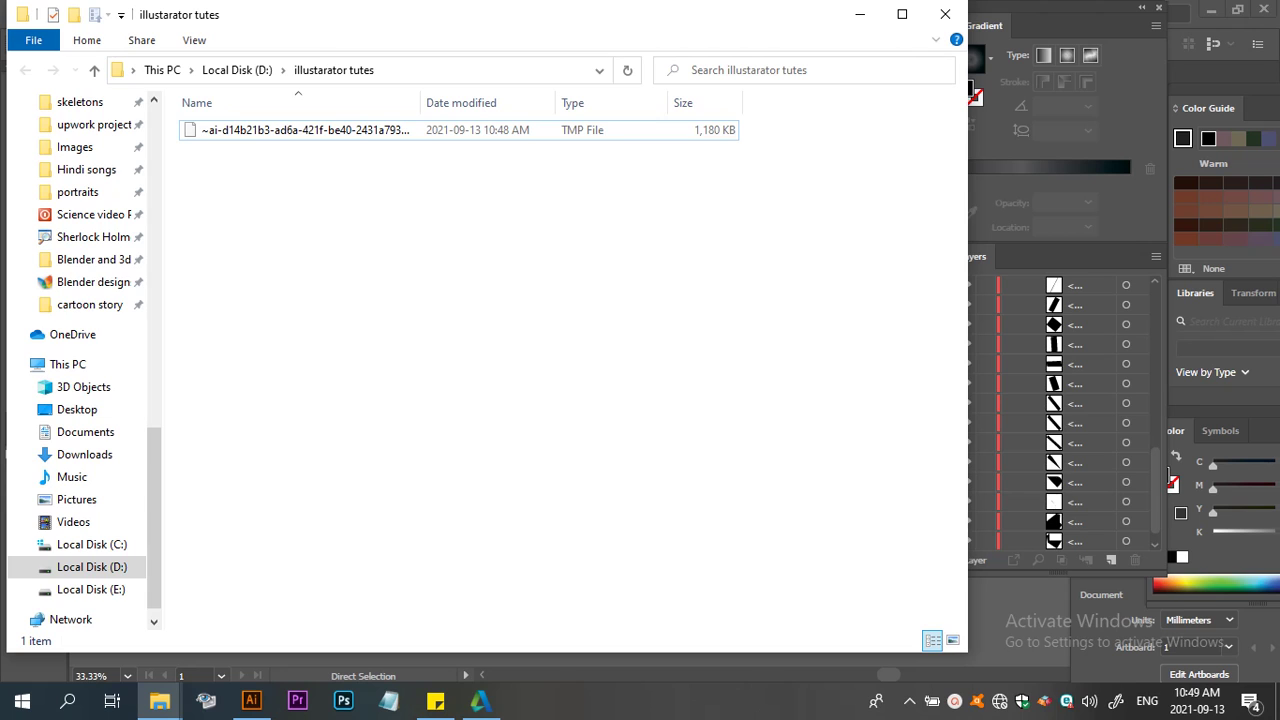
right_click(348, 217)
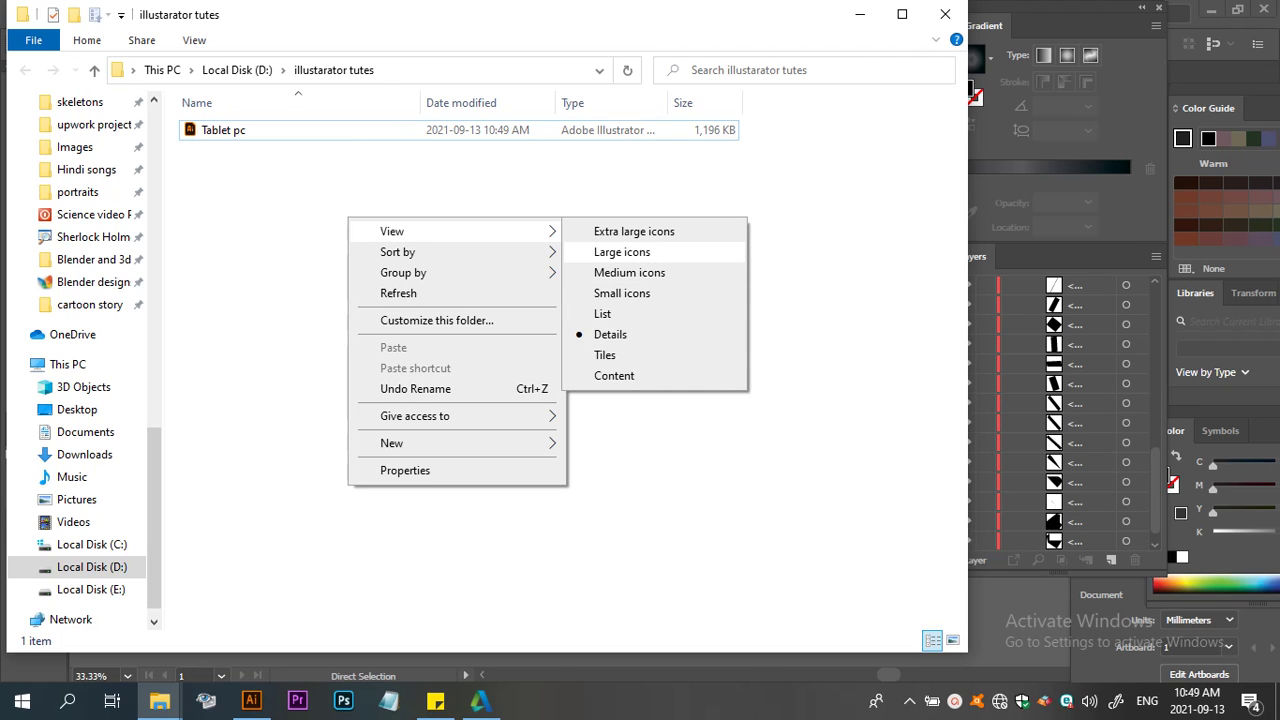
left_click(621, 252)
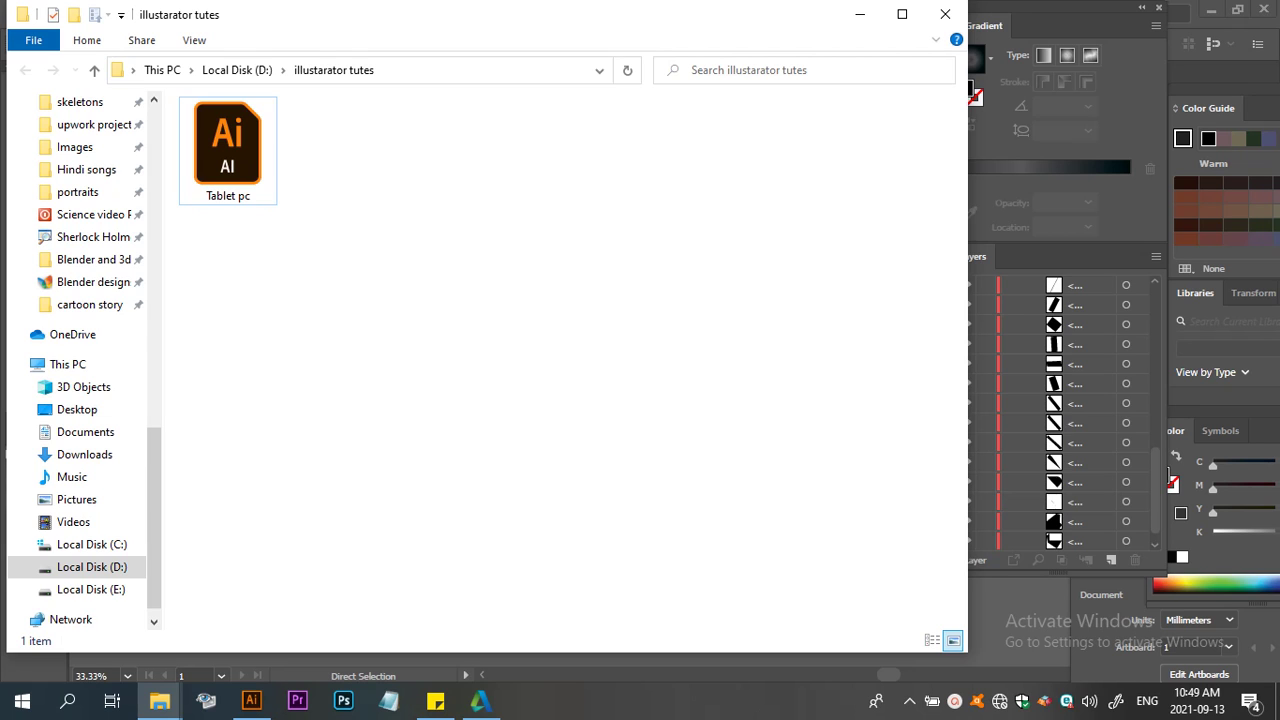
right_click(272, 340)
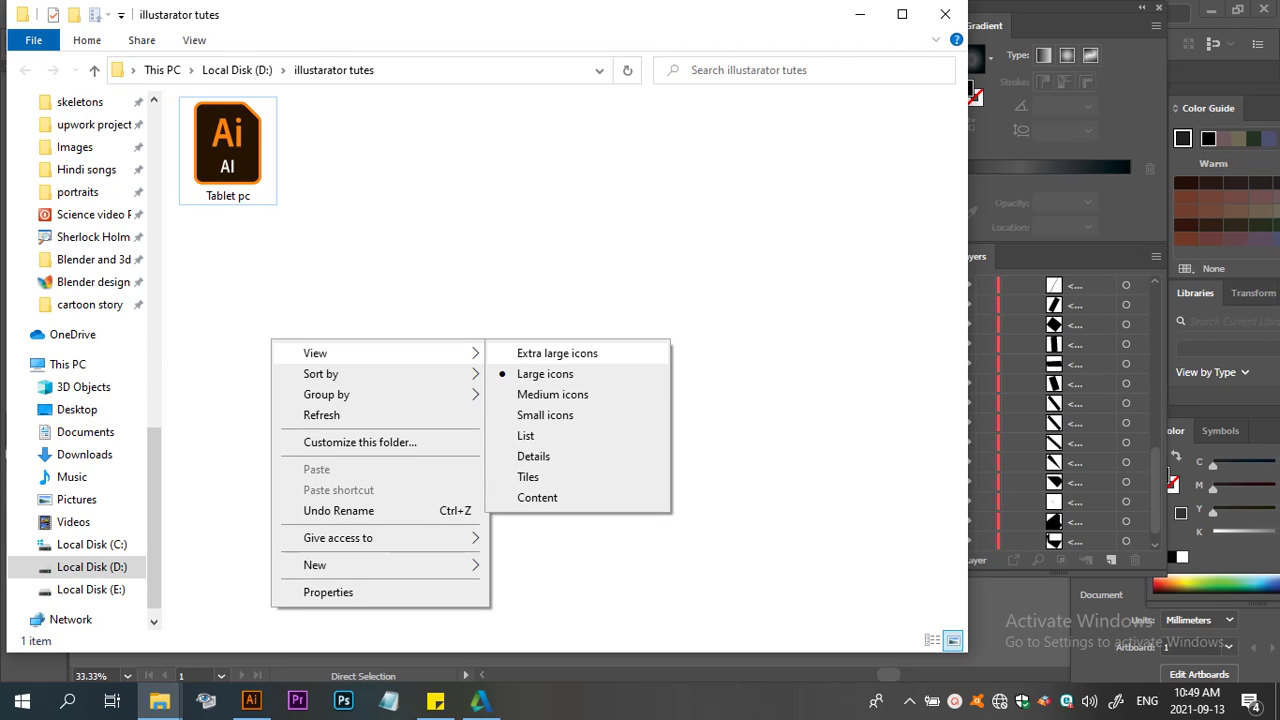
left_click(557, 353)
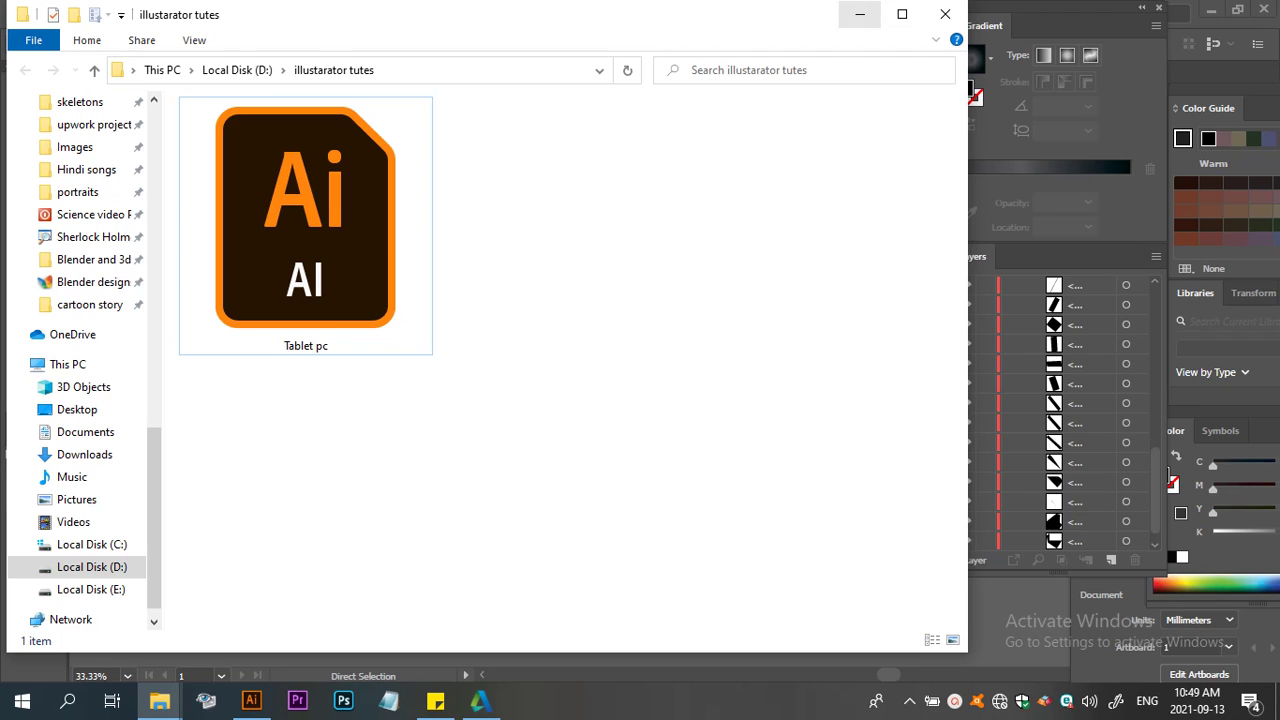
left_click(860, 14)
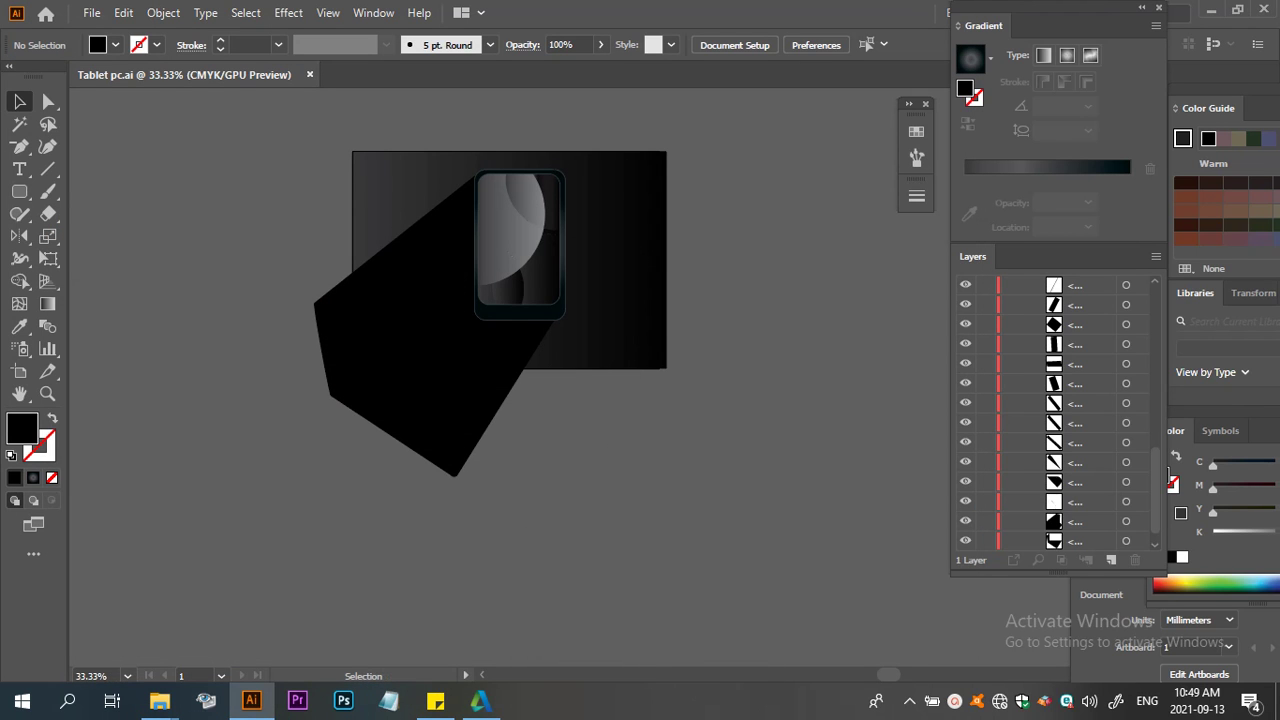
Delete the stray black polygon outside the artboard, then exit isolation mode
double_click(420, 410)
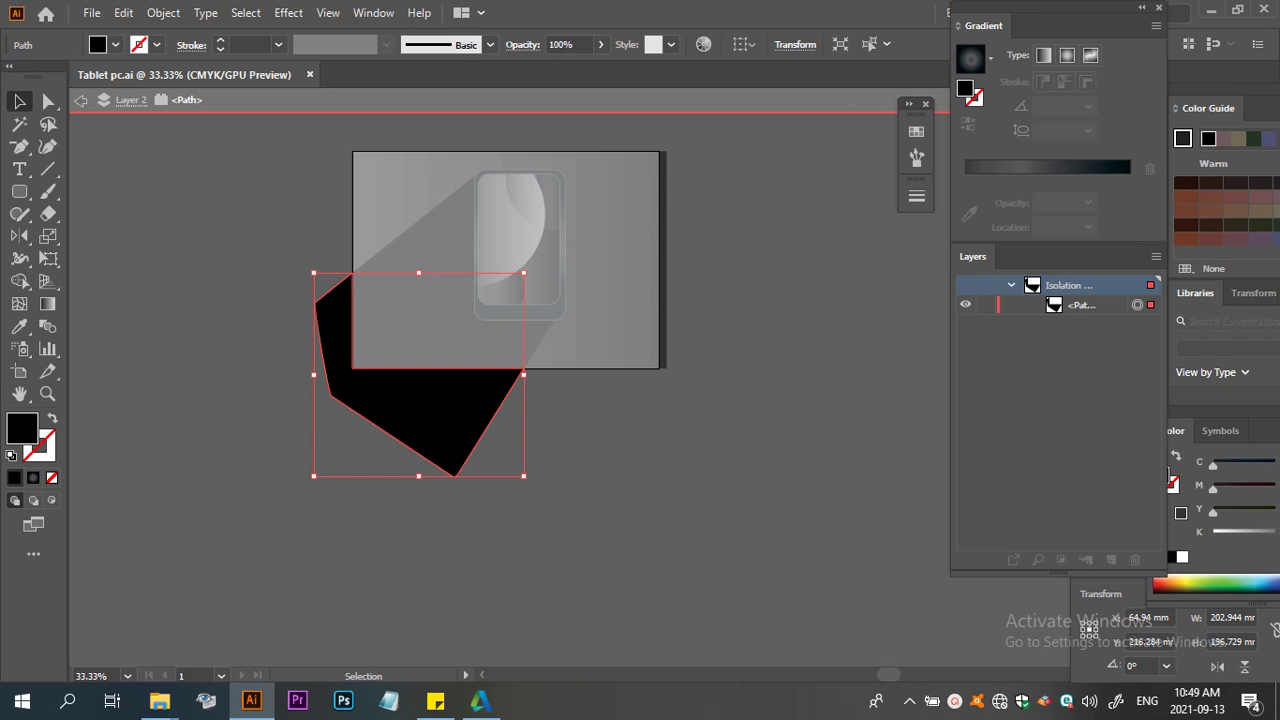
key("Escape")
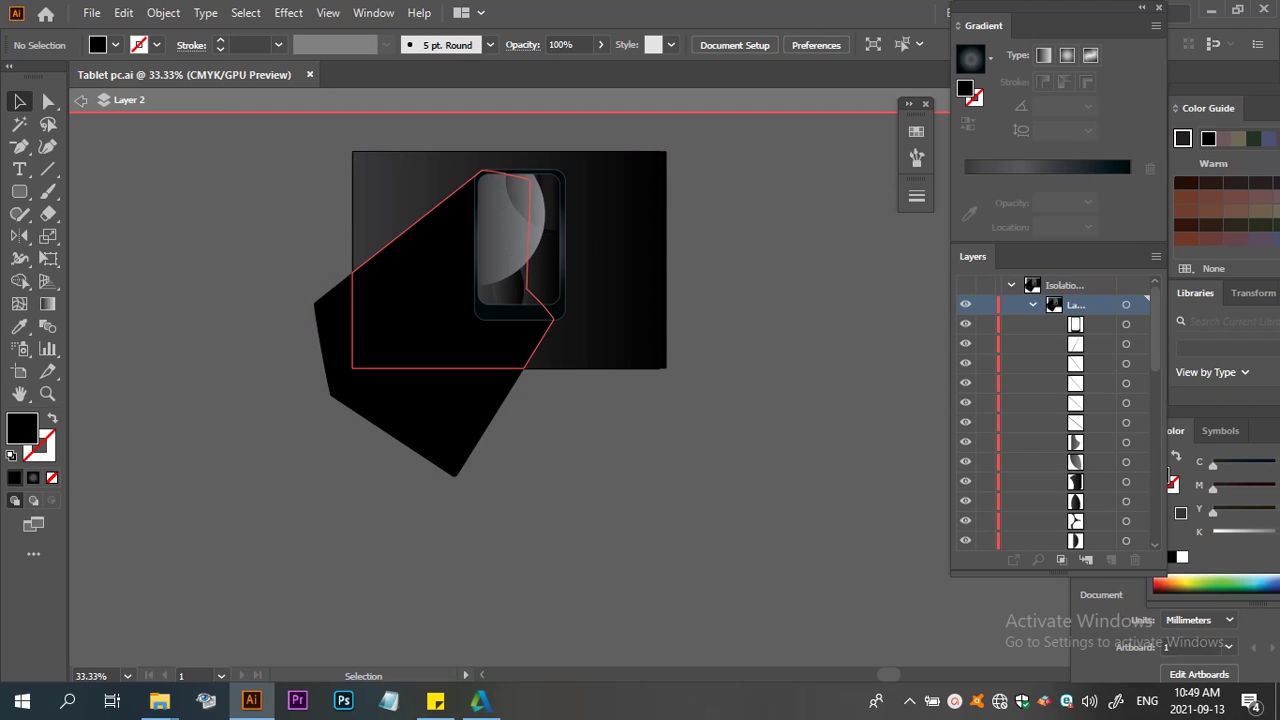
left_click(1126, 304)
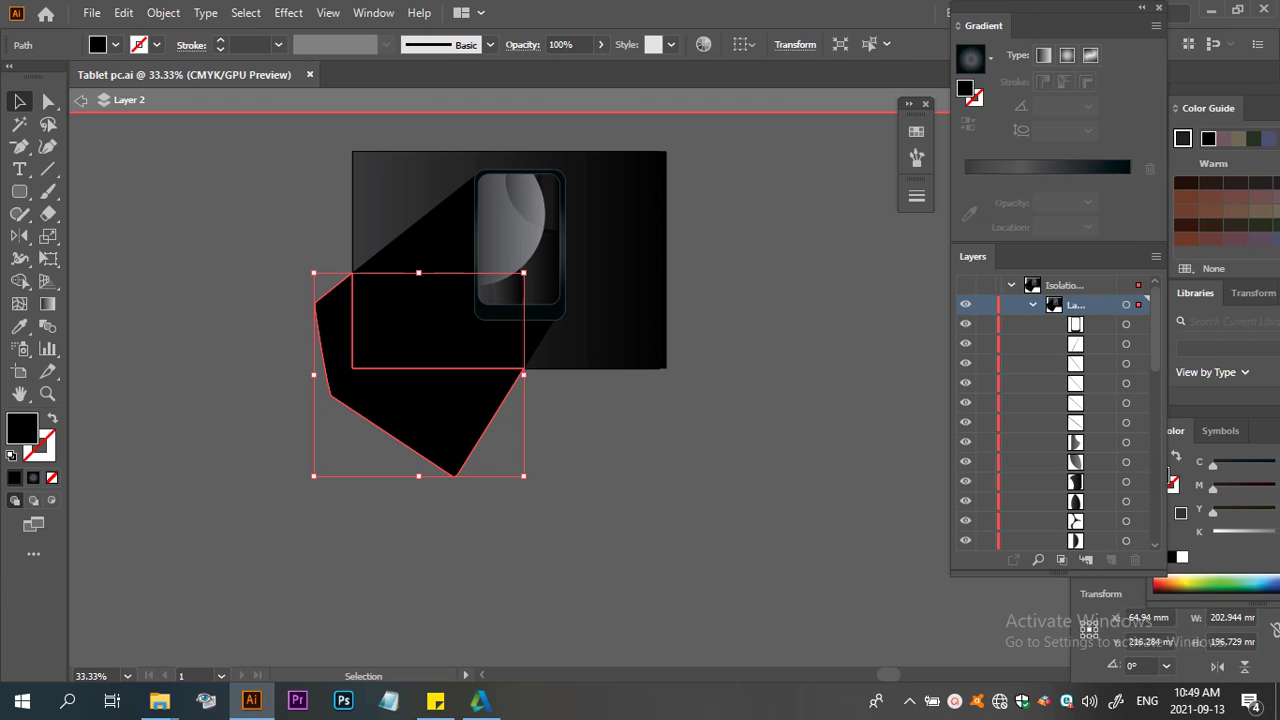
key("Delete")
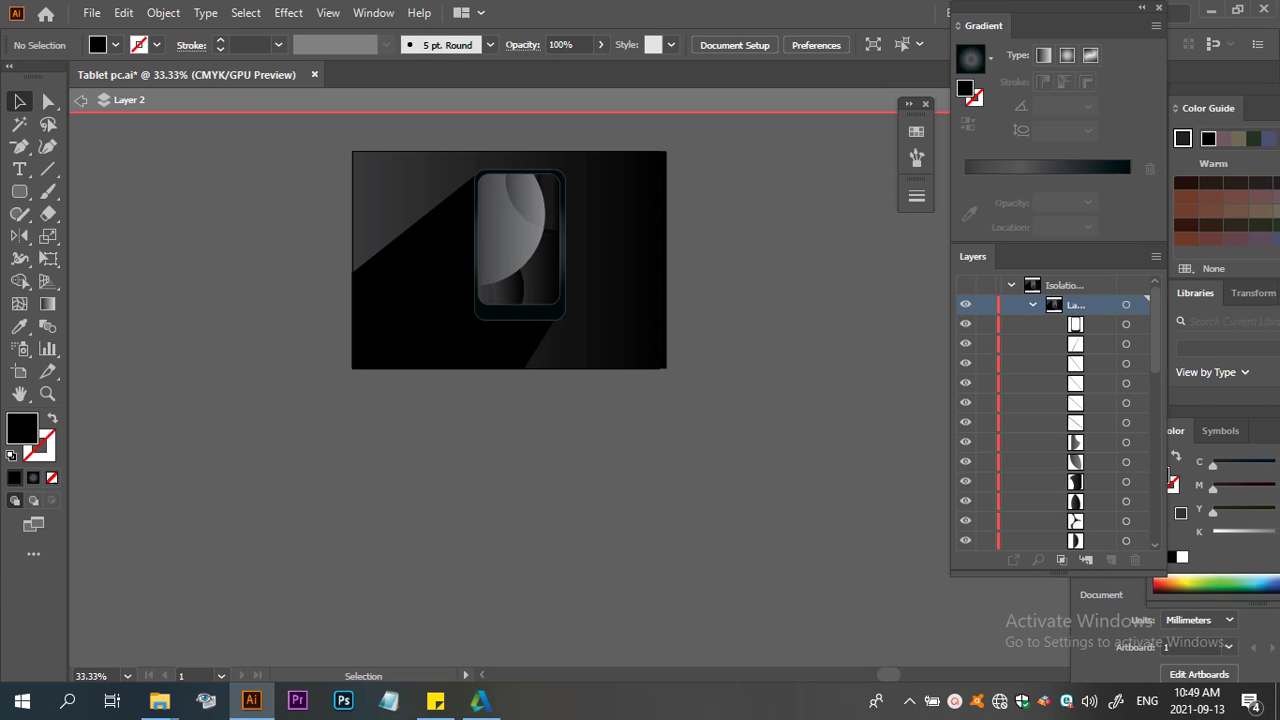
left_click(81, 100)
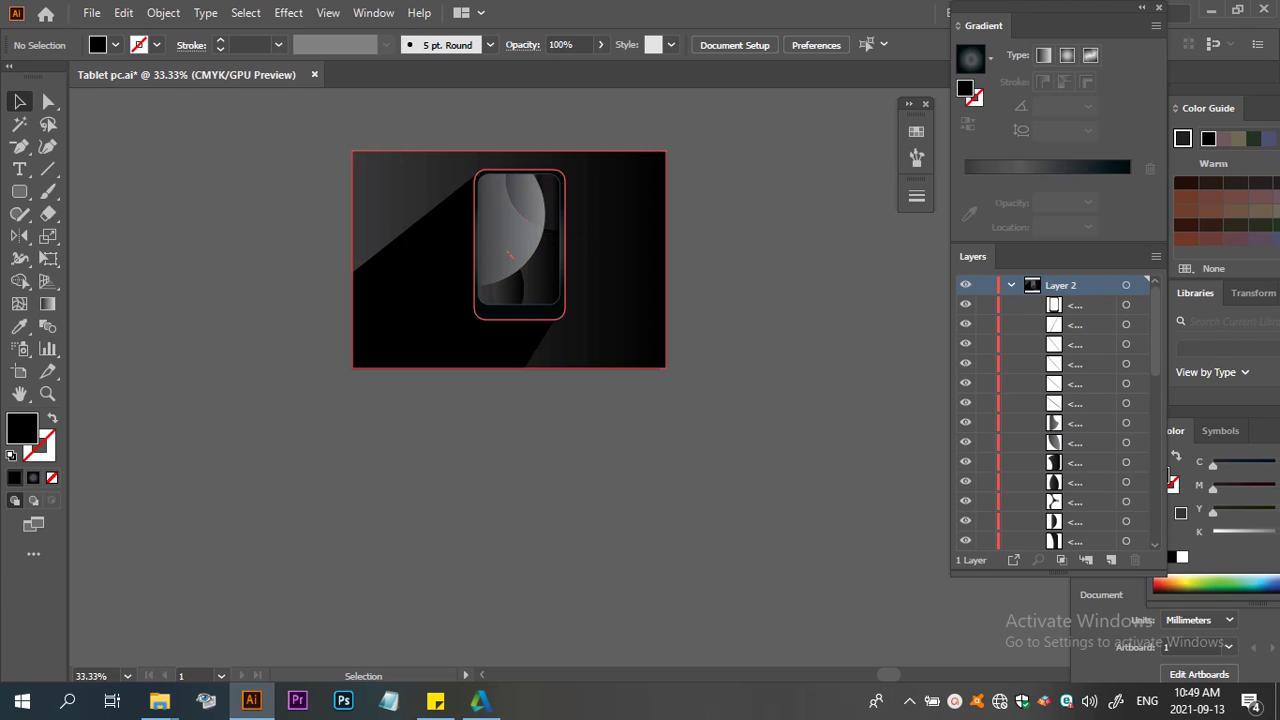
Zoom to 200% on the tablet's bottom bezel with nothing selected
key("ctrl+equal")
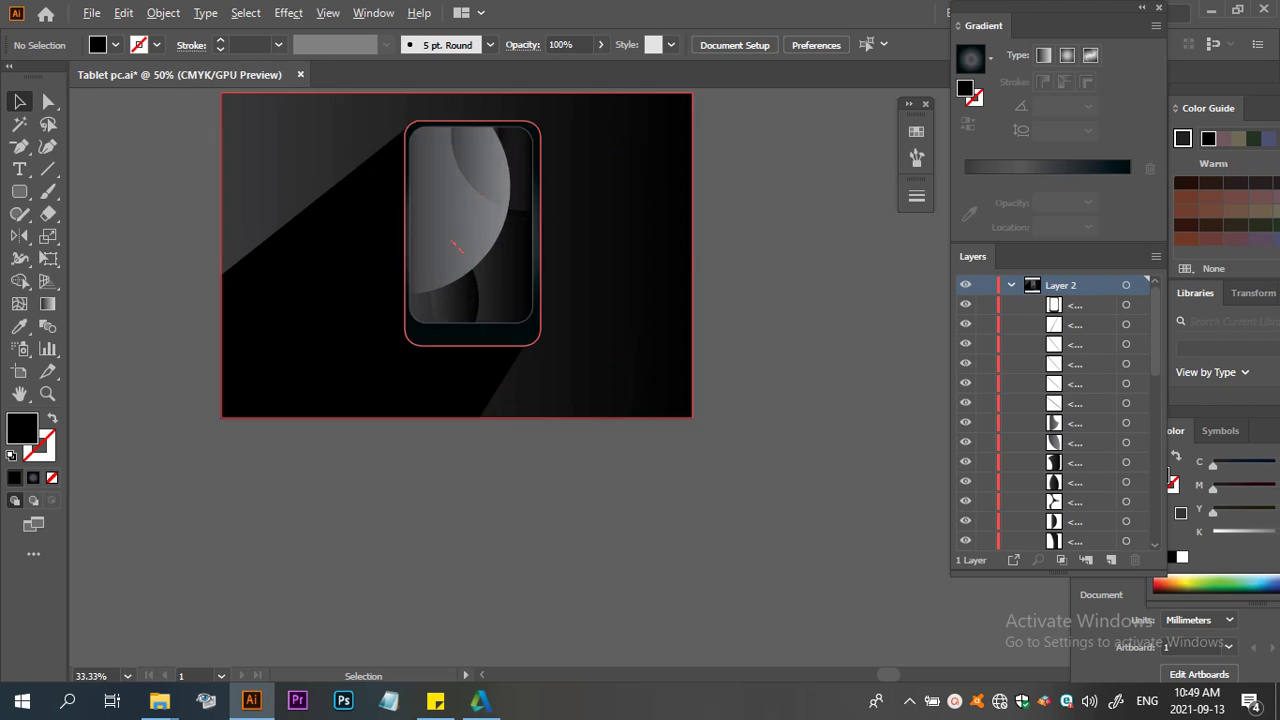
key("ctrl+equal")
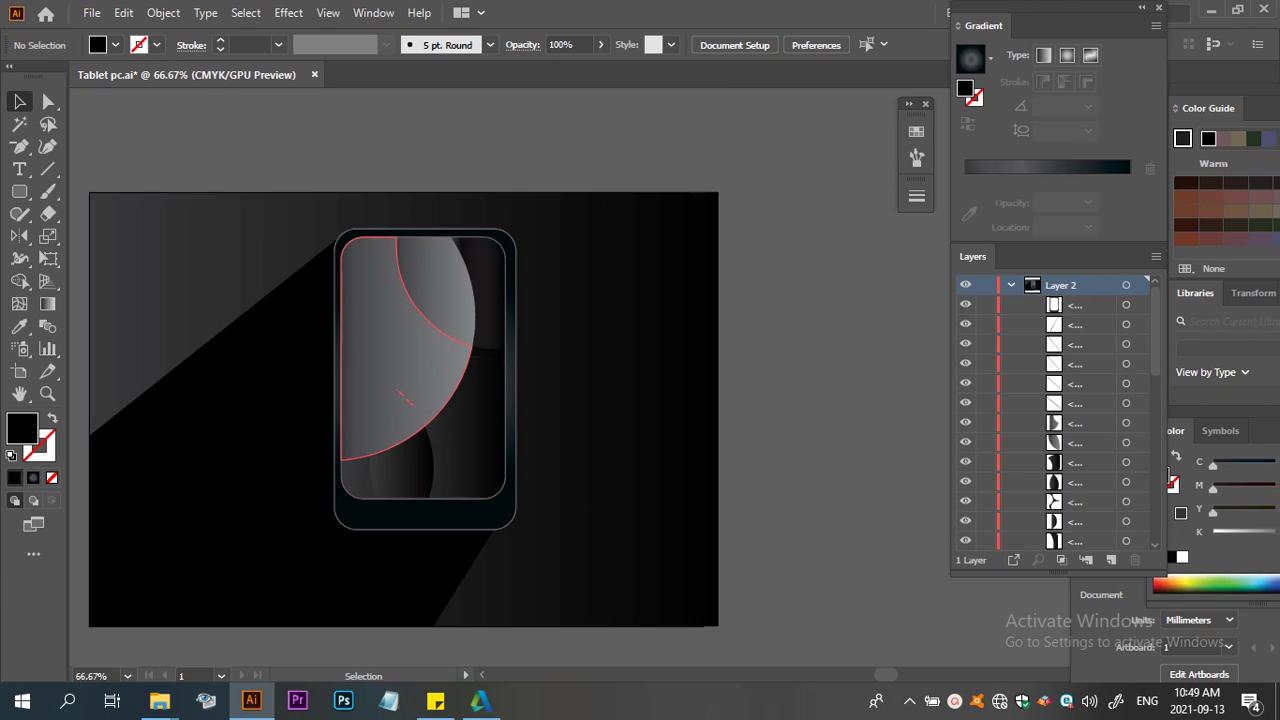
left_click(405, 400)
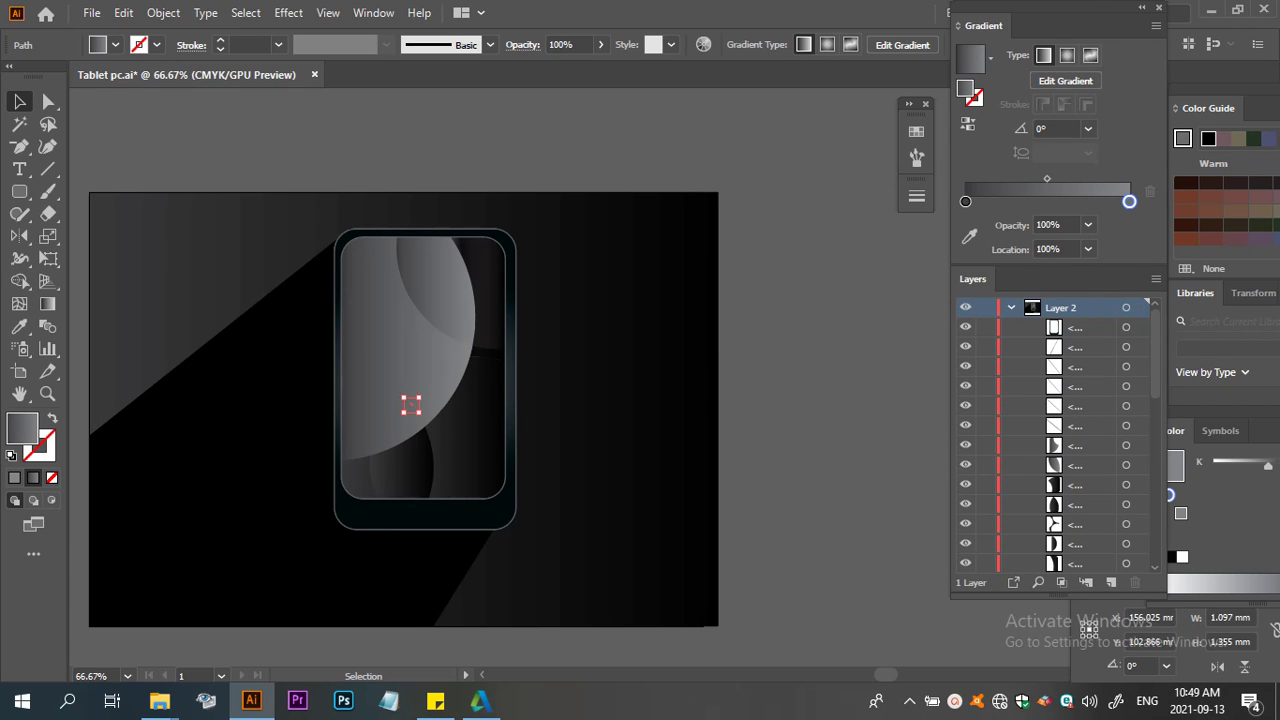
key("ctrl+shift+a")
scroll(404, 350, "down", 3)
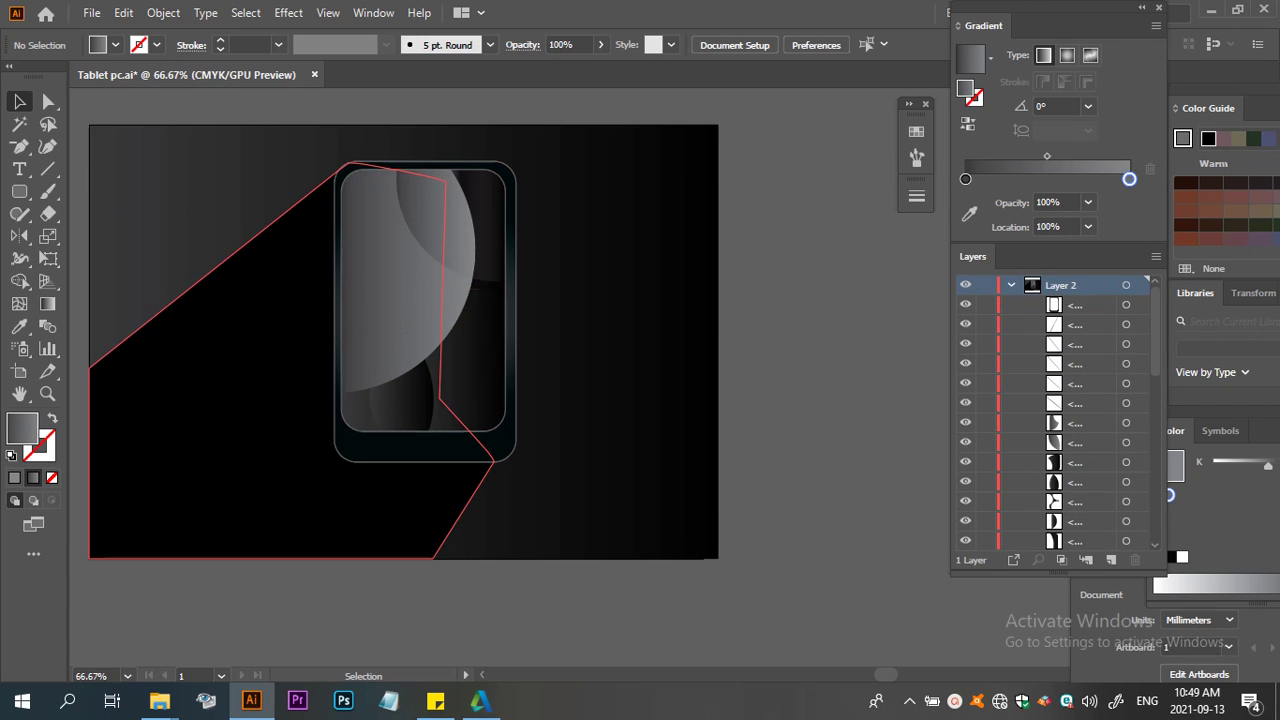
scroll(413, 468, "up", 3)
scroll(445, 378, "up", 3)
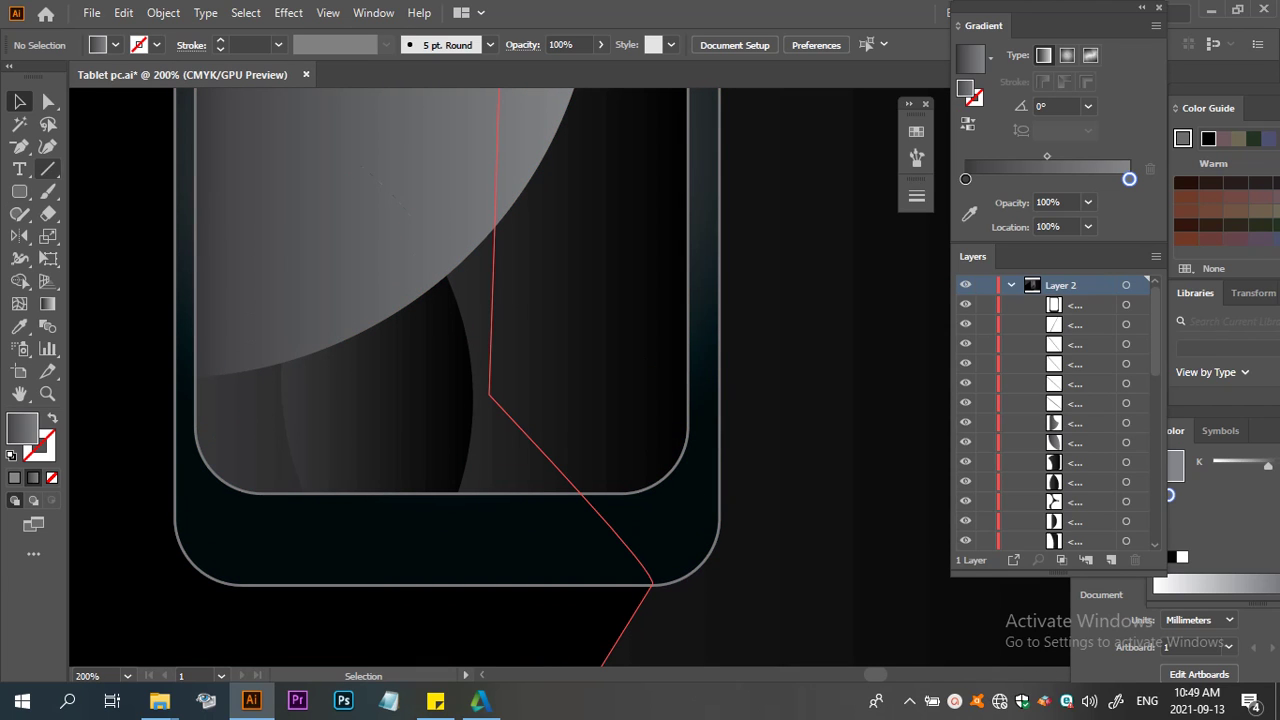
left_click(19, 191)
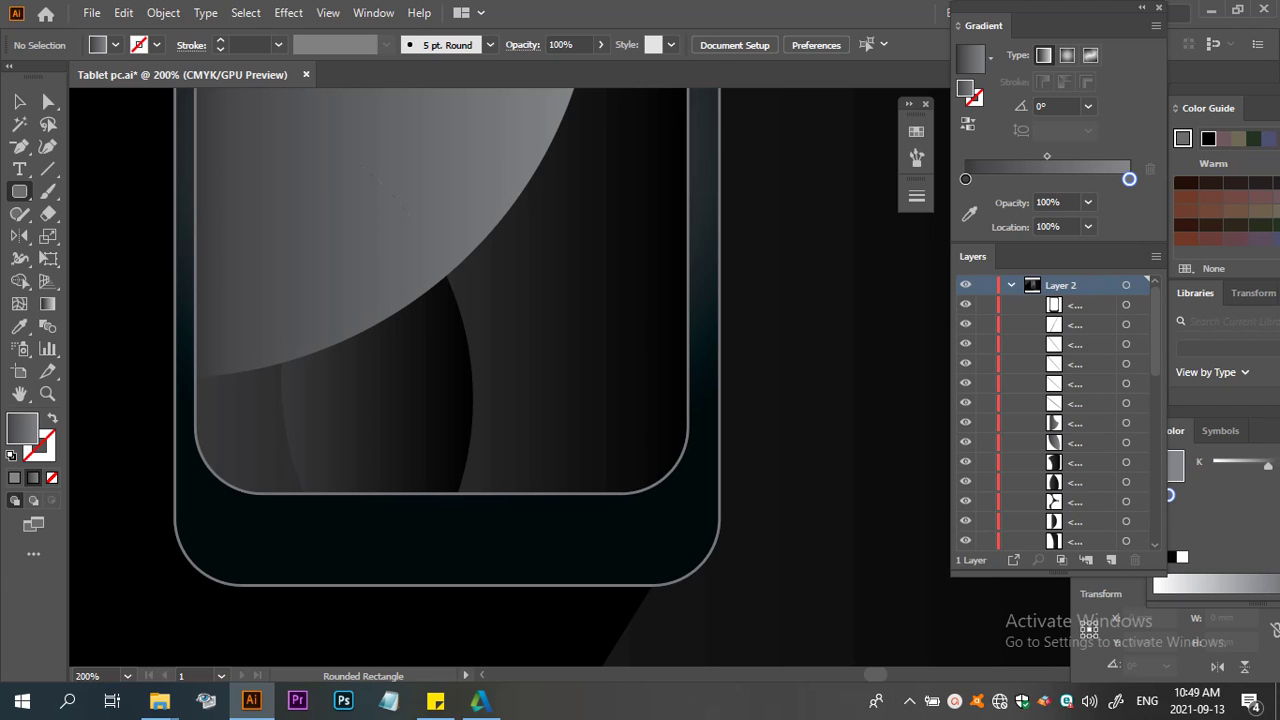
Draw a pill home button on the bottom bezel with the dark gradient made radial
left_click_drag(324, 508, 574, 552)
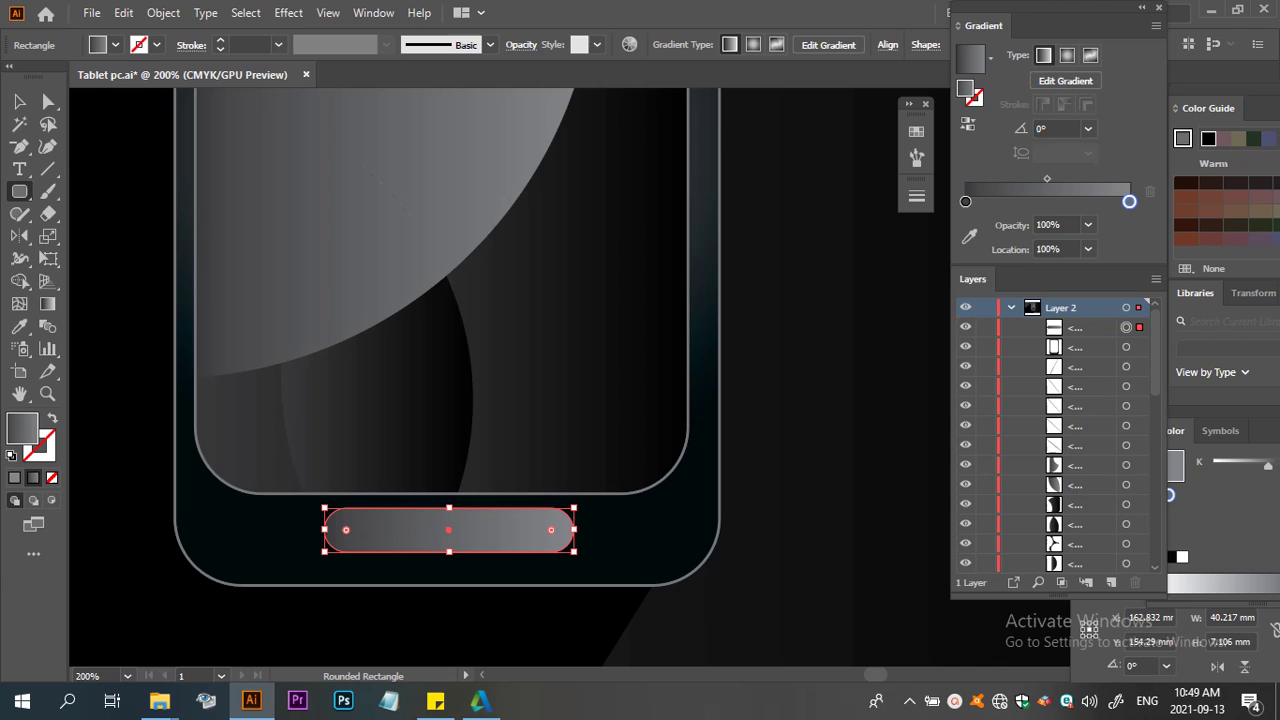
scroll(567, 550, "down", 2)
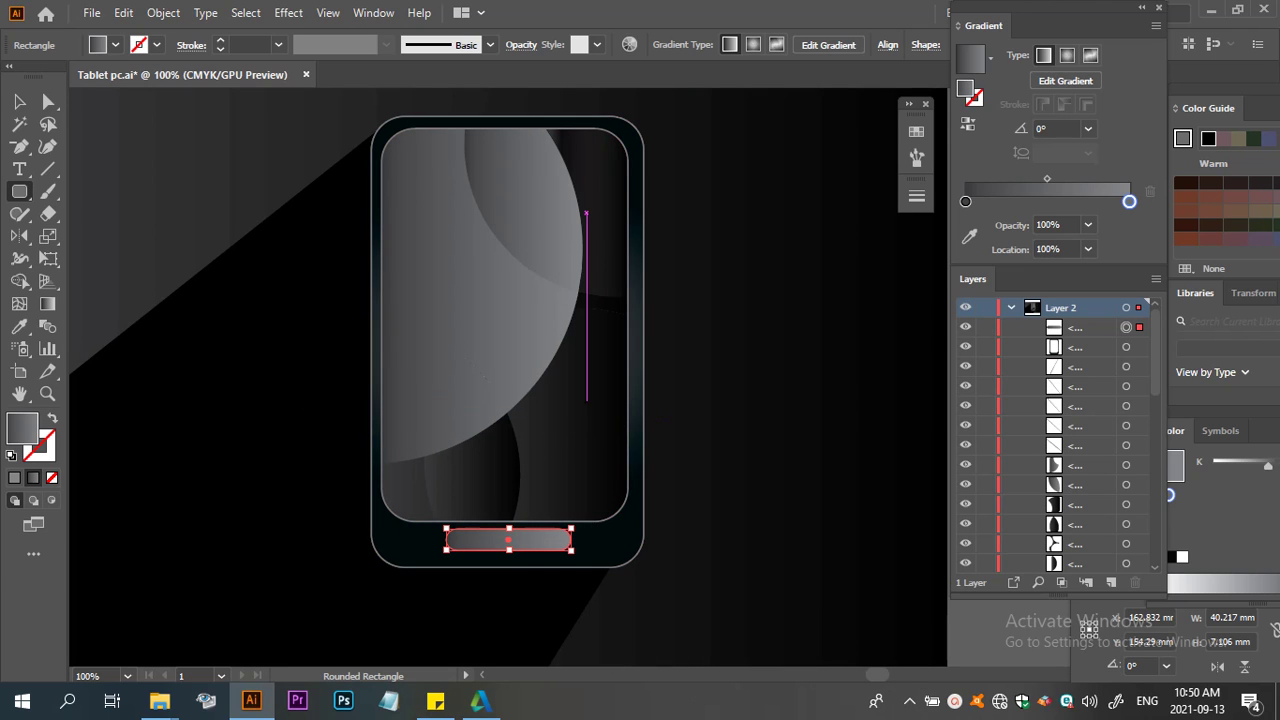
key("i")
left_click(578, 462)
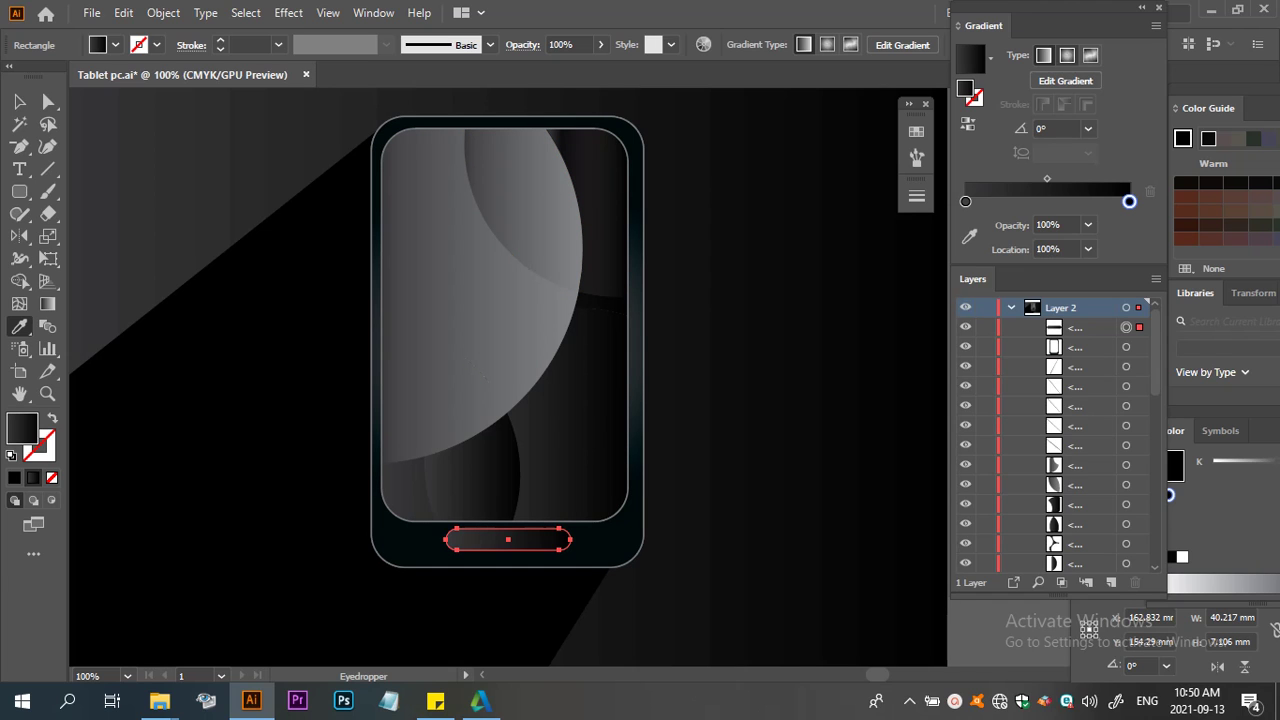
left_click(1066, 55)
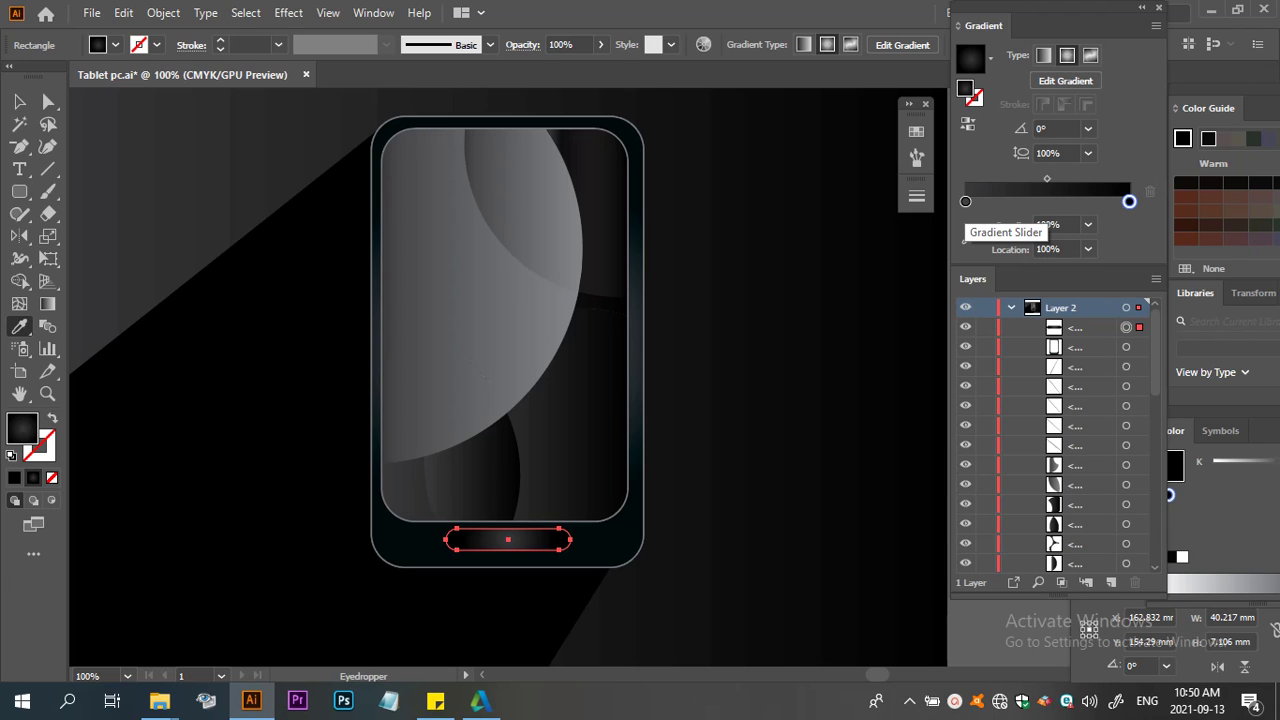
Darken the home button's left gradient stop to about 96% K
left_click(965, 201)
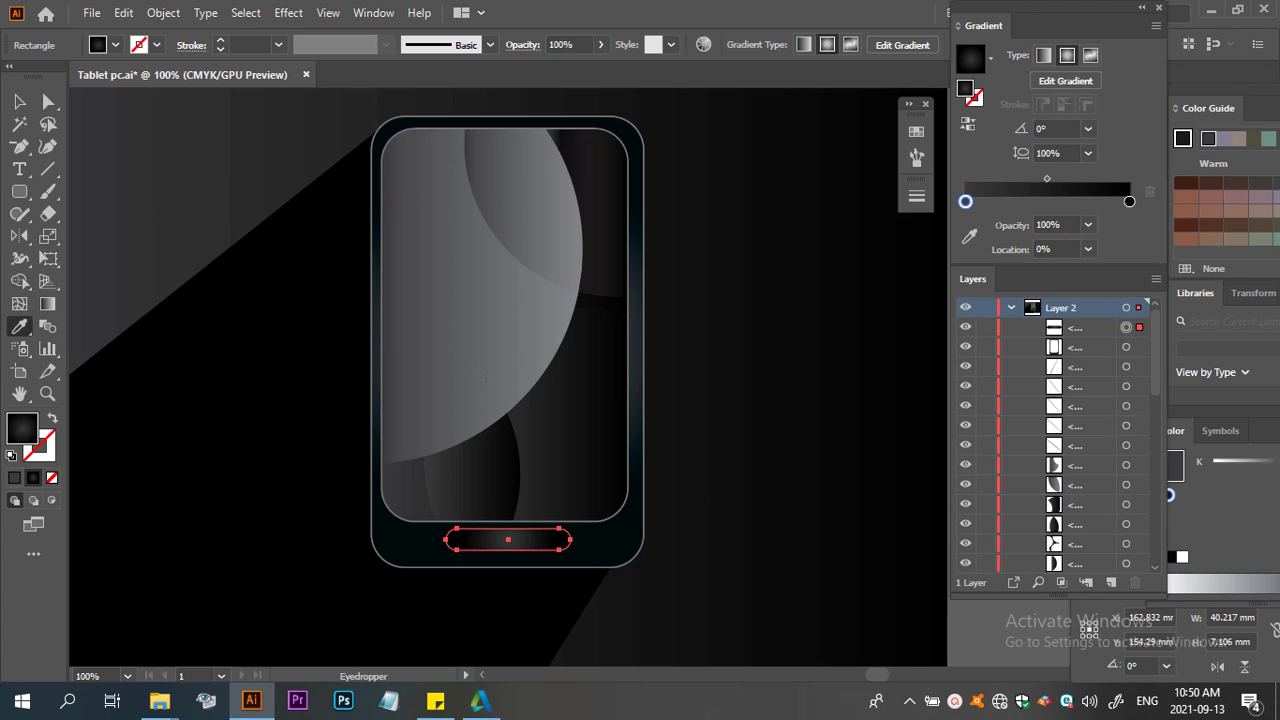
double_click(965, 201)
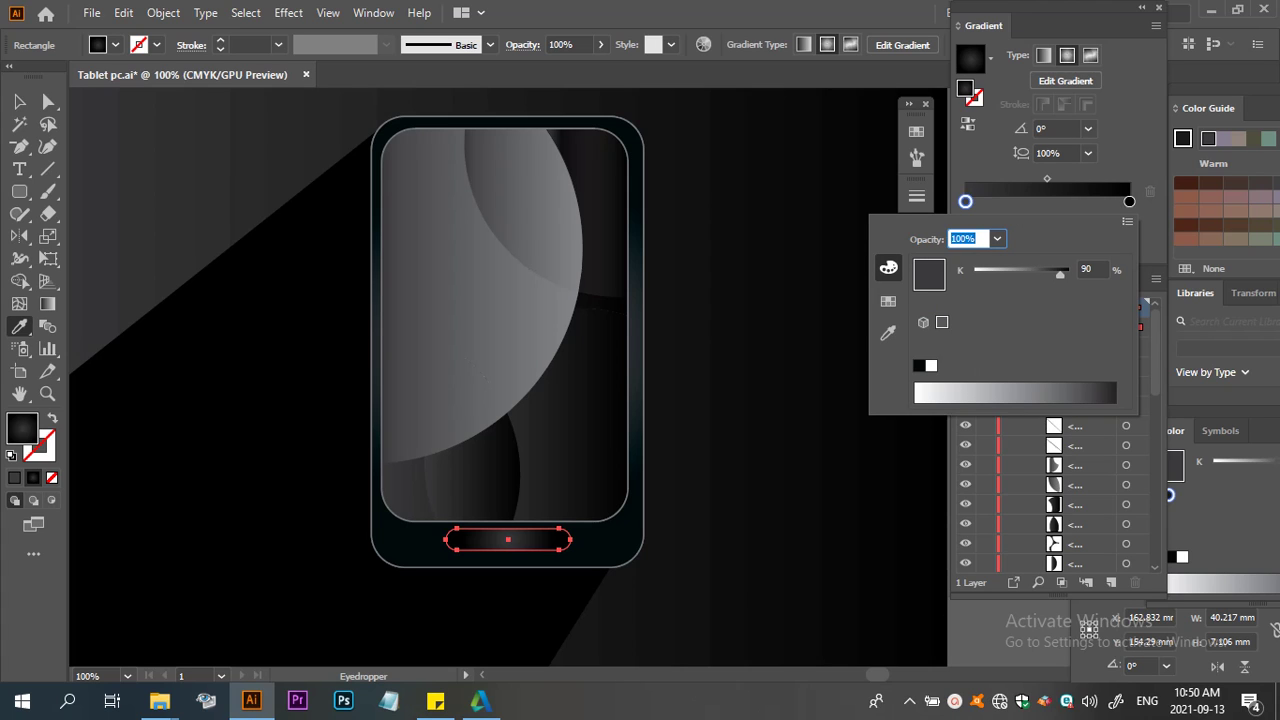
left_click_drag(1060, 273, 1058, 273)
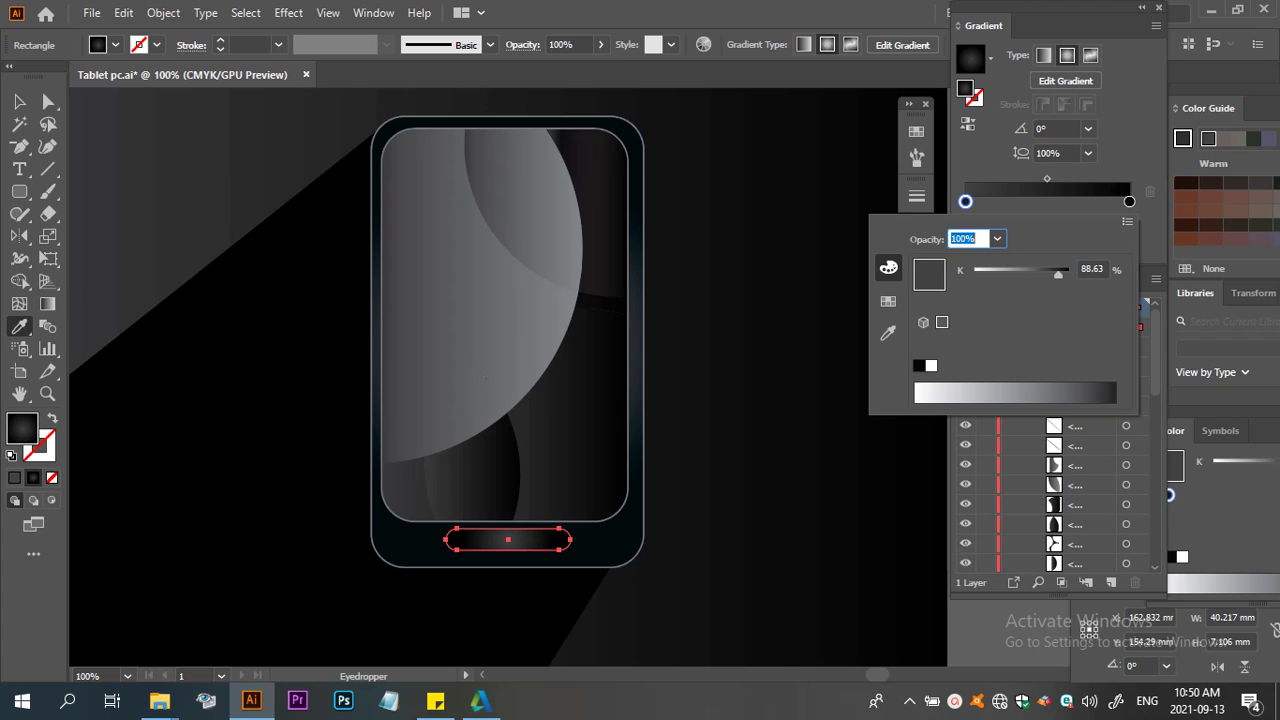
left_click_drag(1058, 273, 1065, 273)
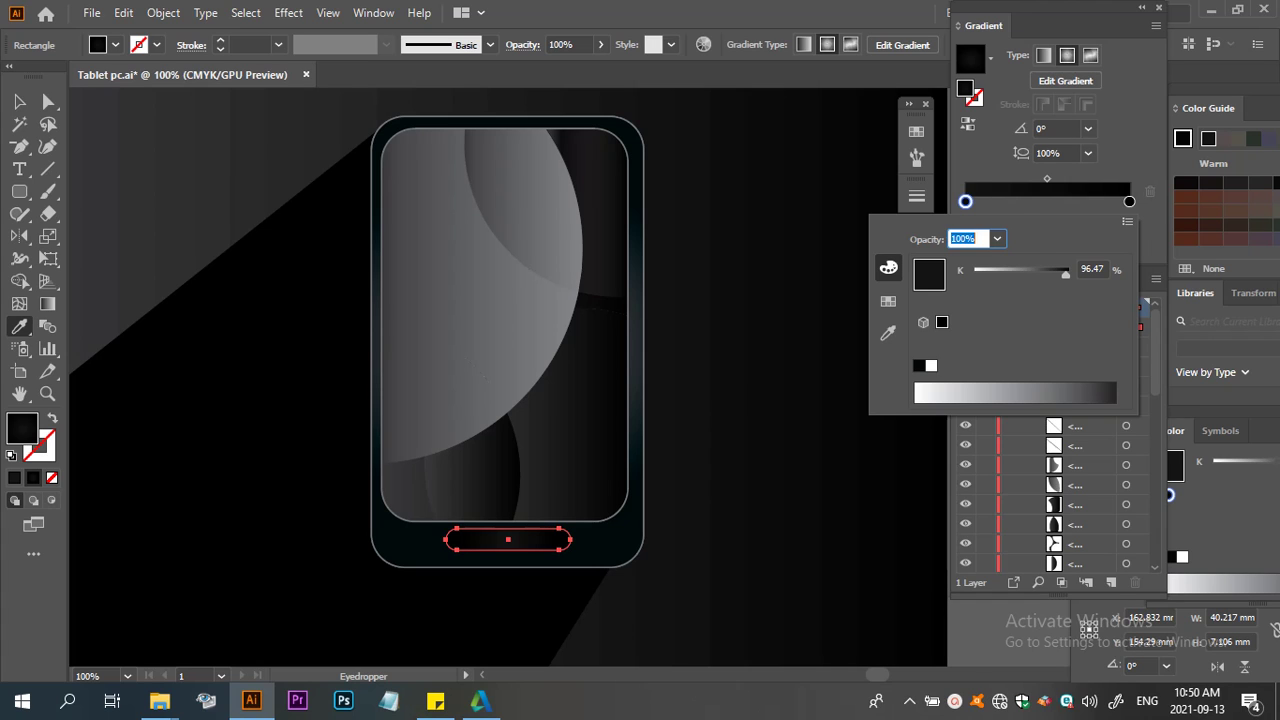
key("Return")
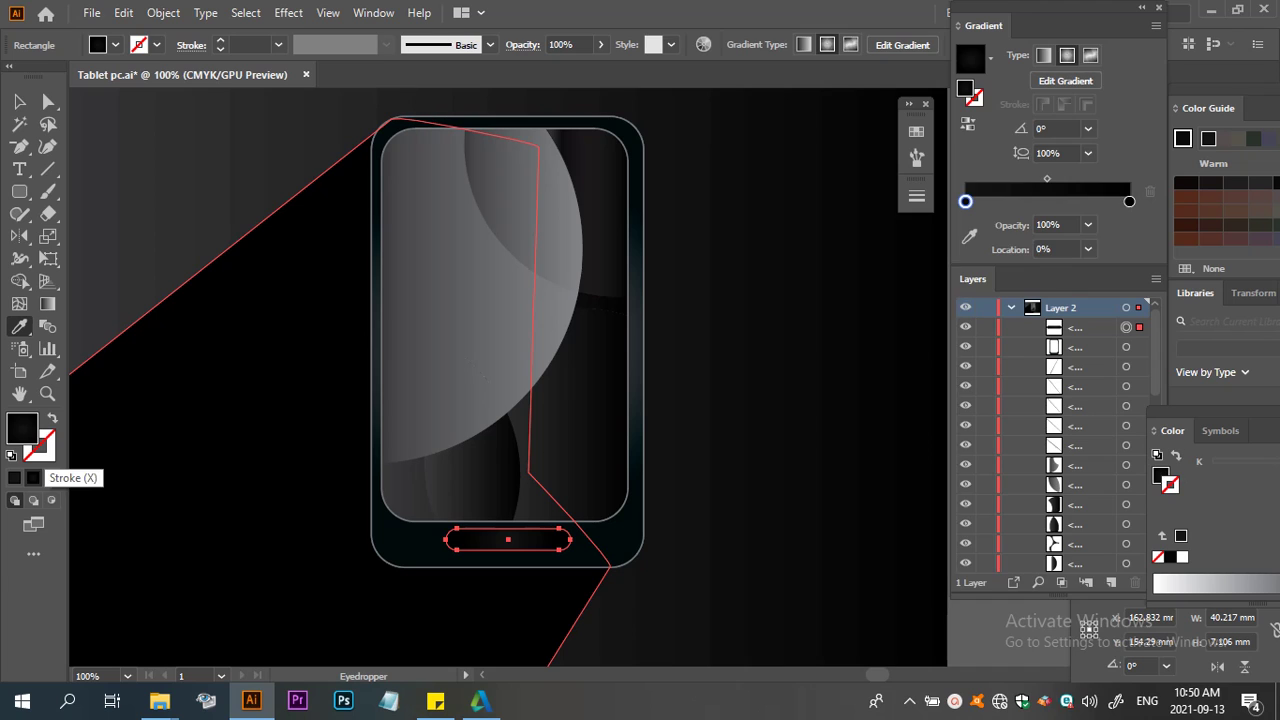
Give the home button a 3 pt black-grey-black gradient stroke with a K 59 middle stop
left_click(42, 446)
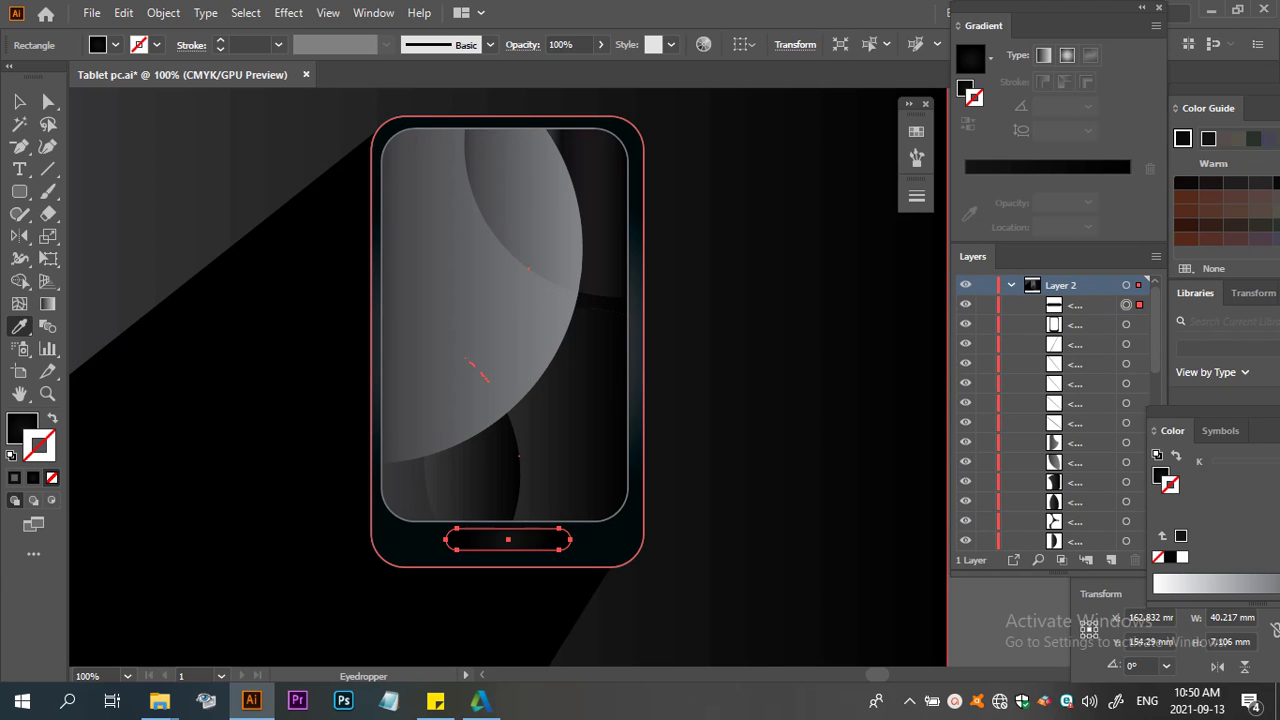
left_click(1066, 56)
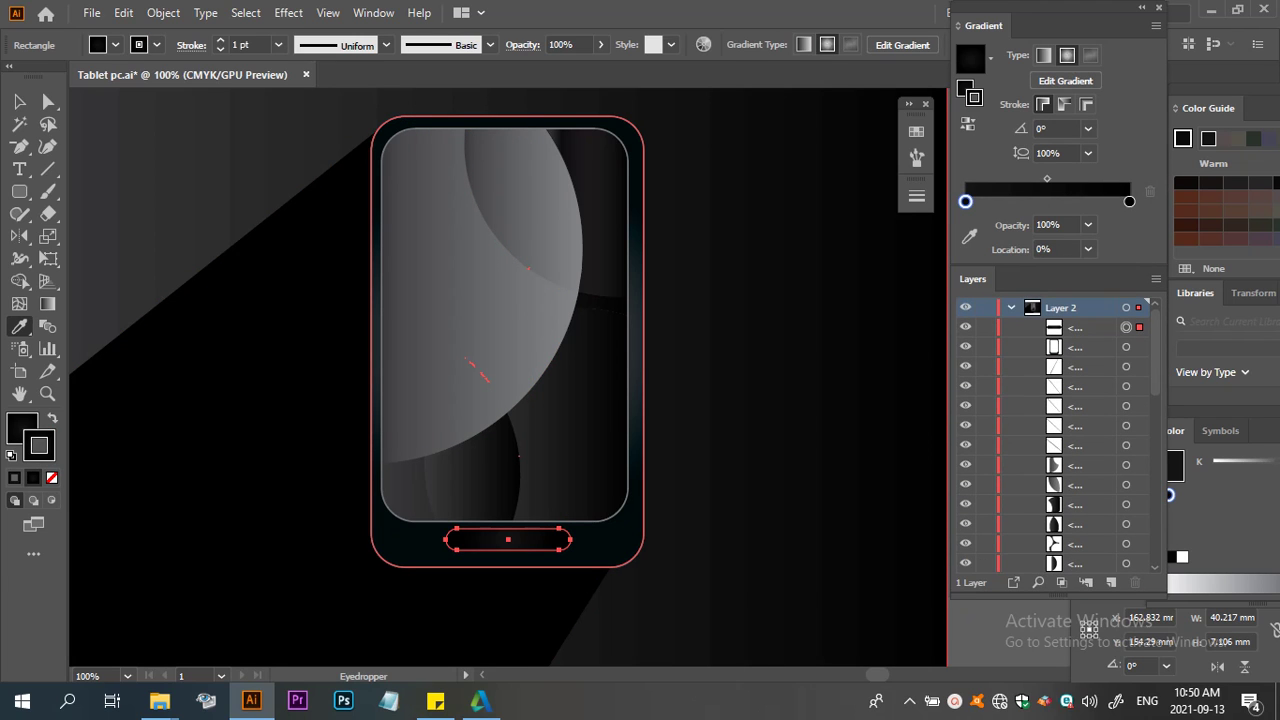
left_click(1046, 201)
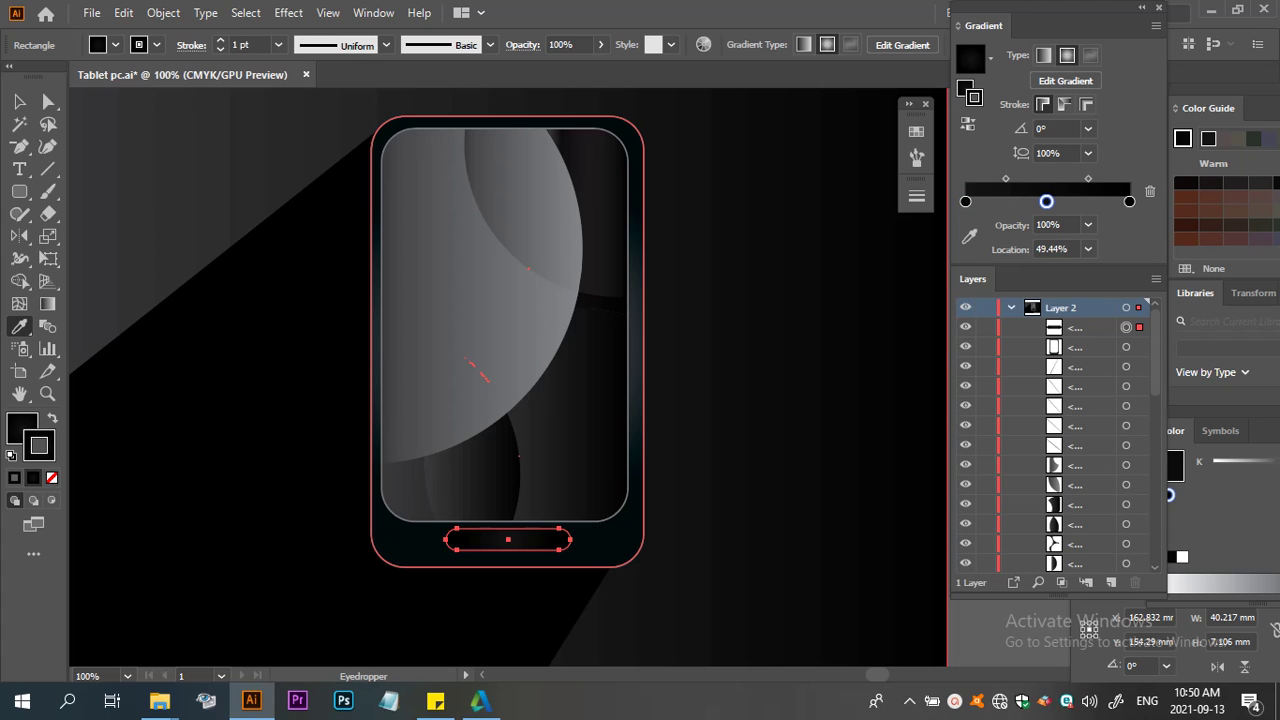
double_click(1046, 201)
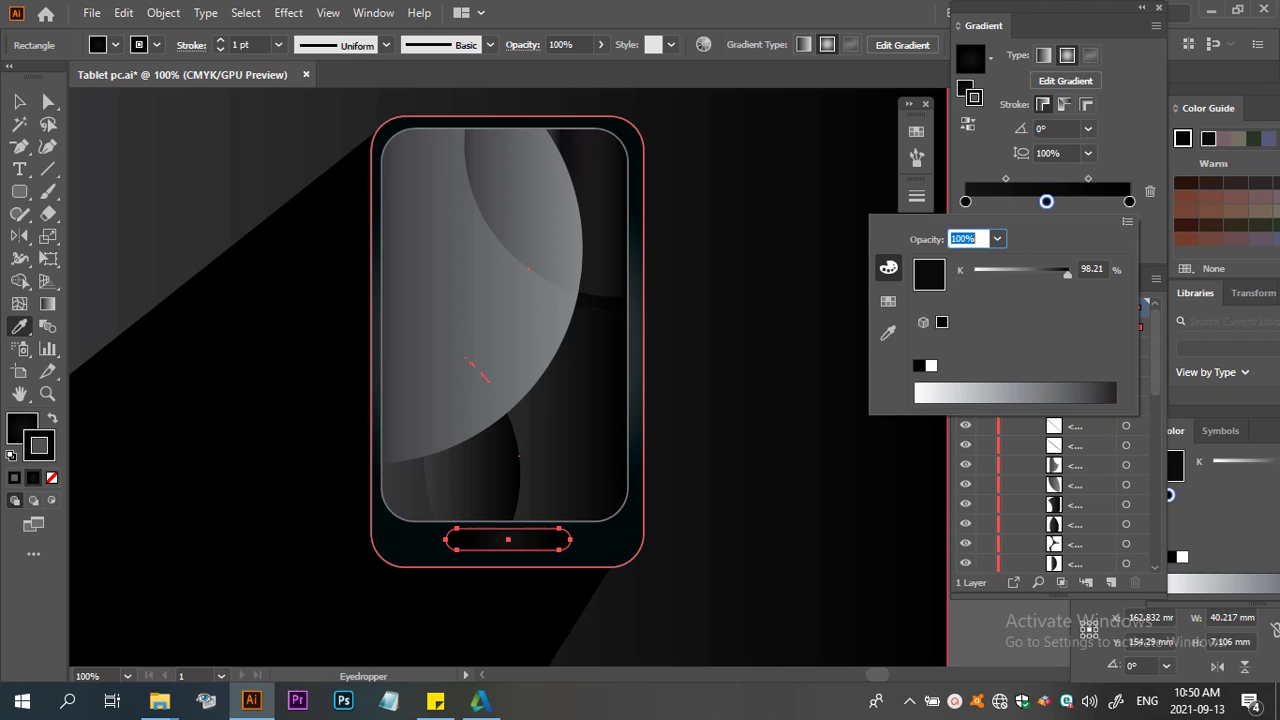
left_click_drag(1067, 273, 1030, 273)
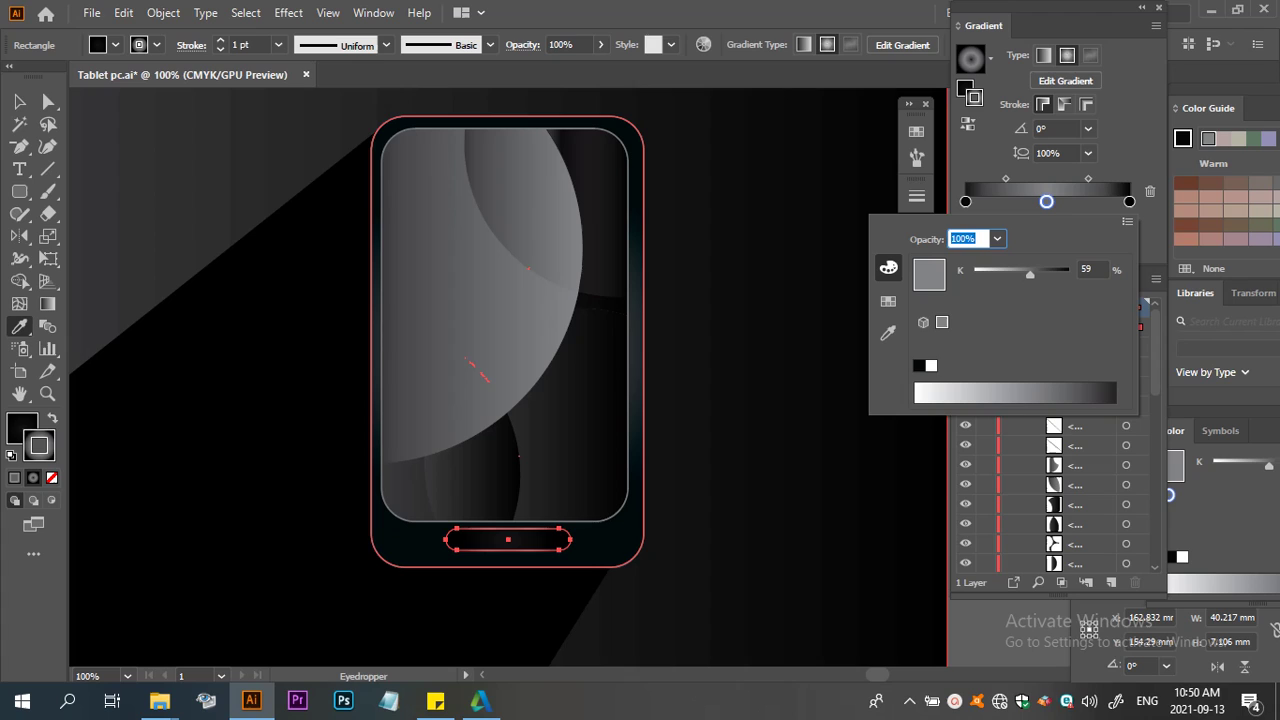
key("Return")
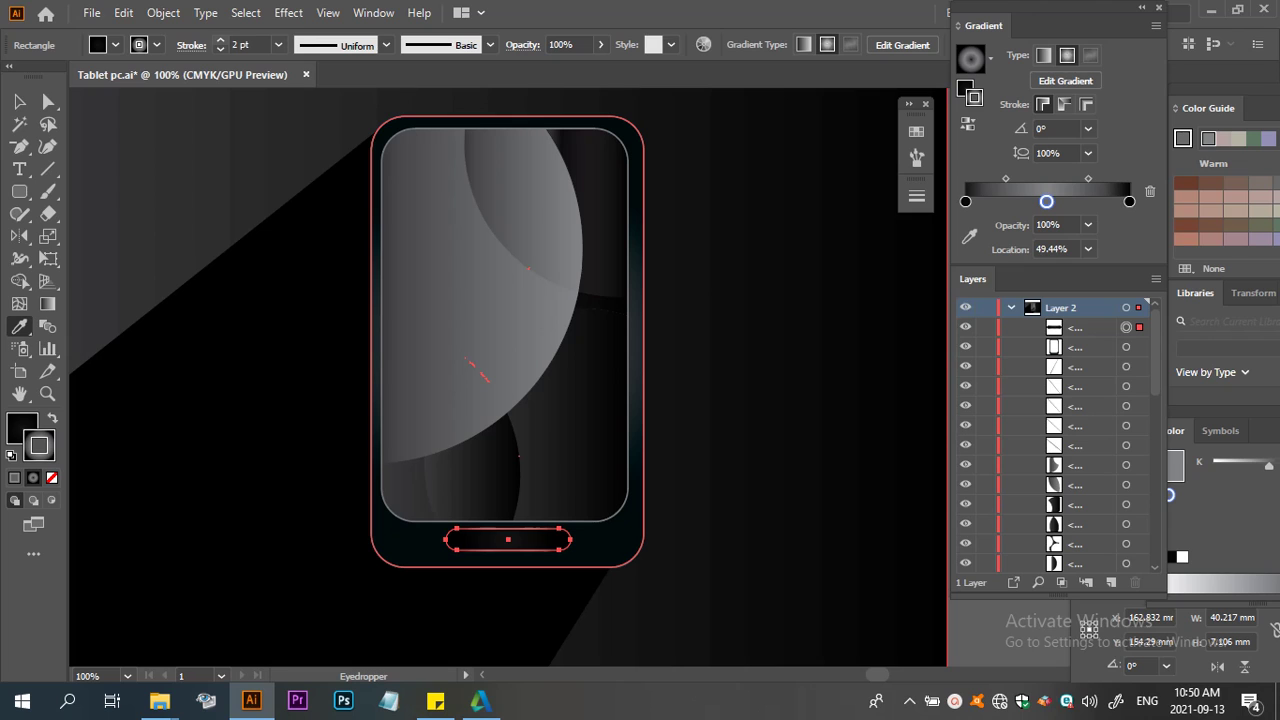
left_click(220, 40)
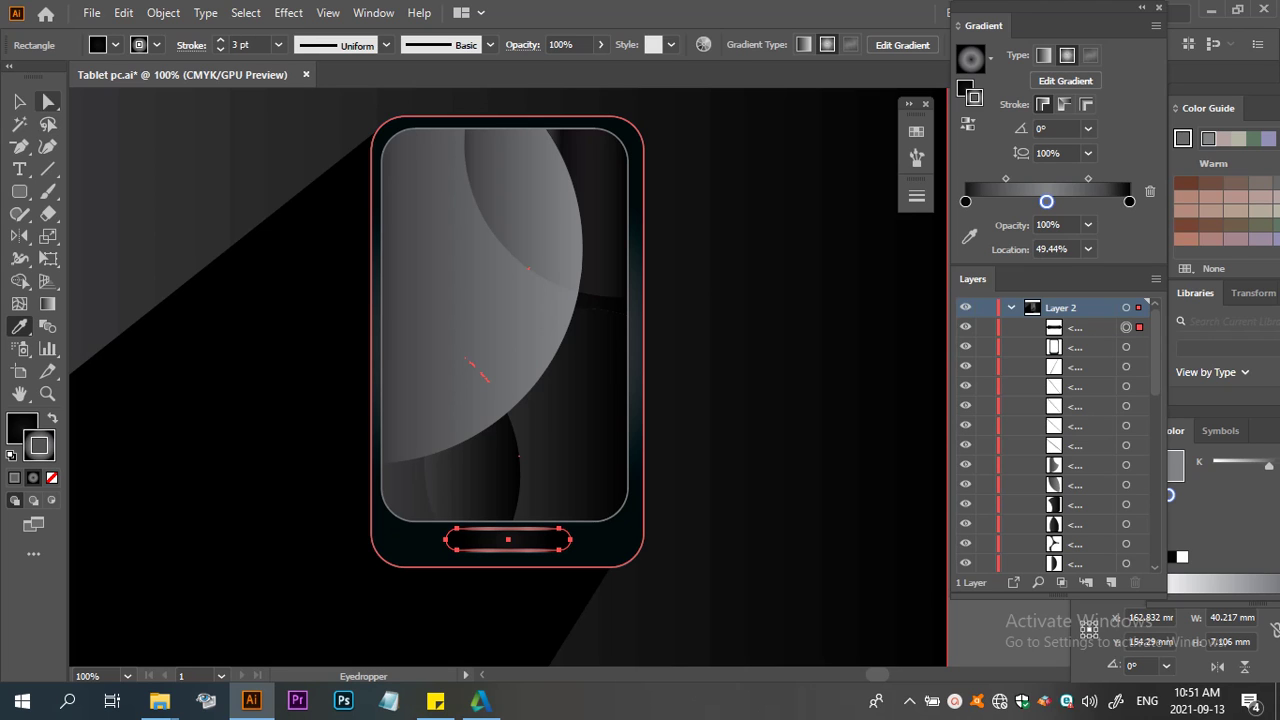
left_click(19, 101)
Select the pill home button and thin its outline stroke to 1 pt
key("ctrl+shift+a")
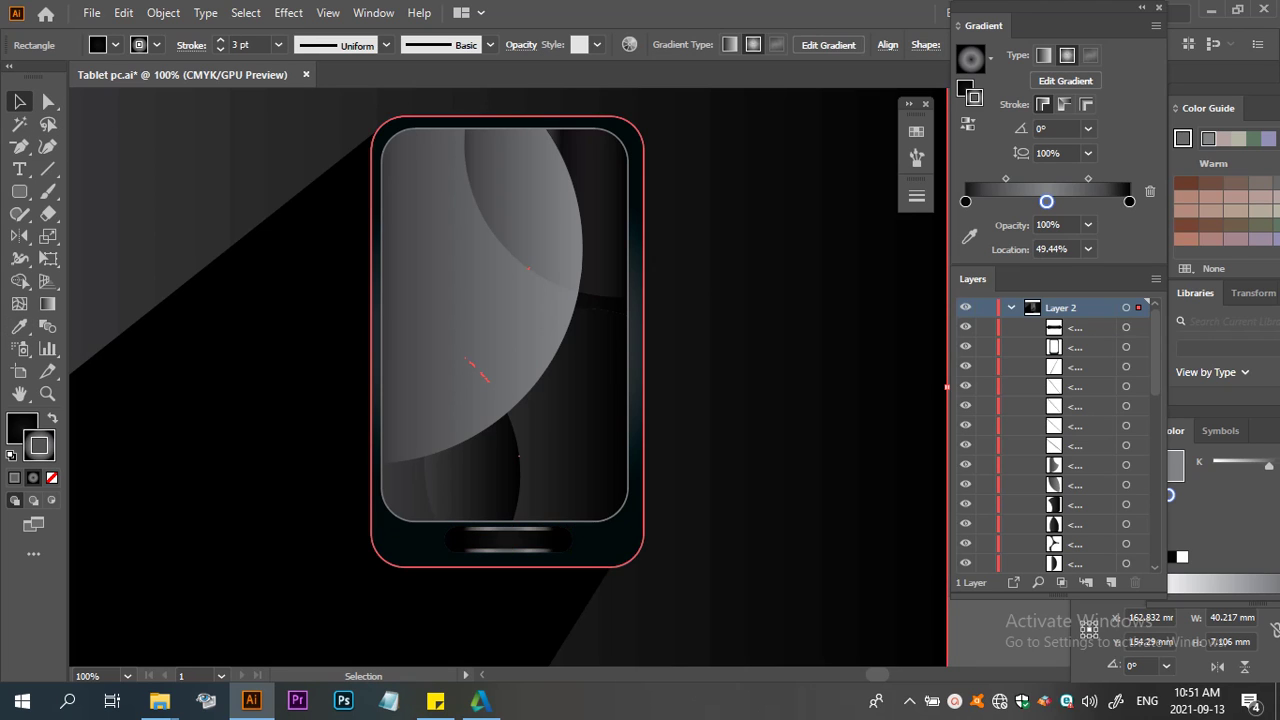
left_click(508, 540)
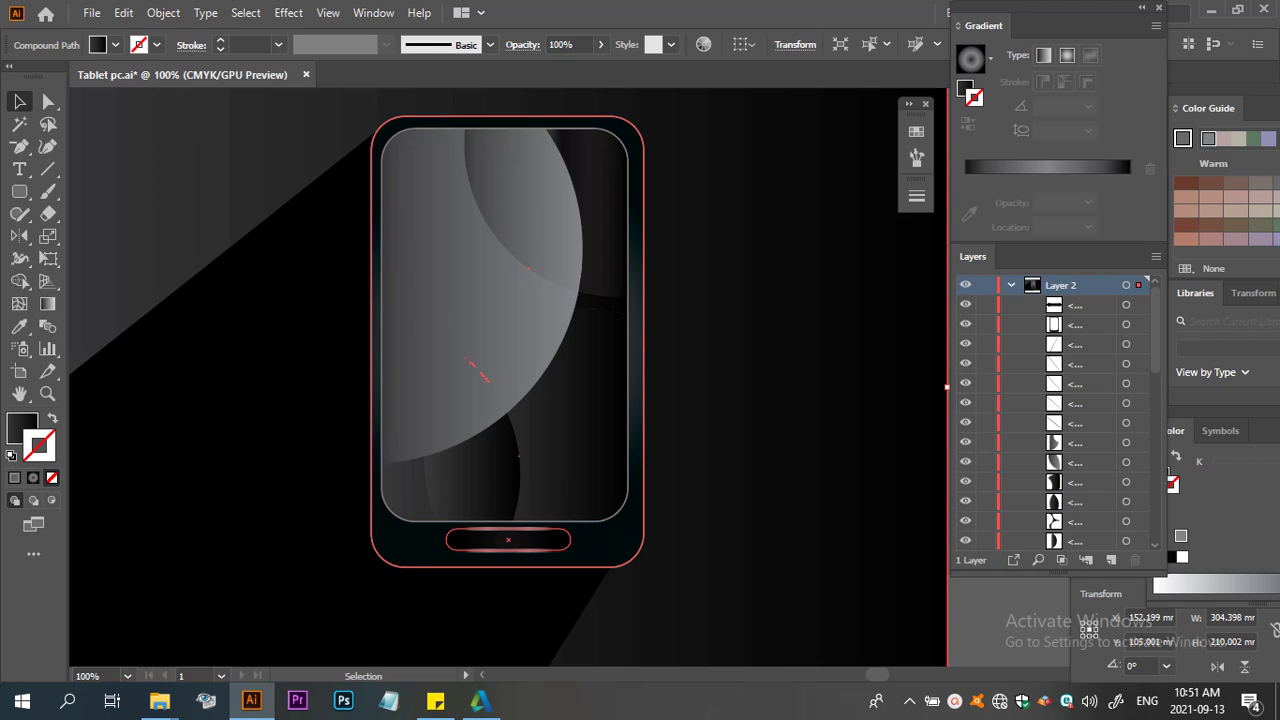
left_click(508, 540)
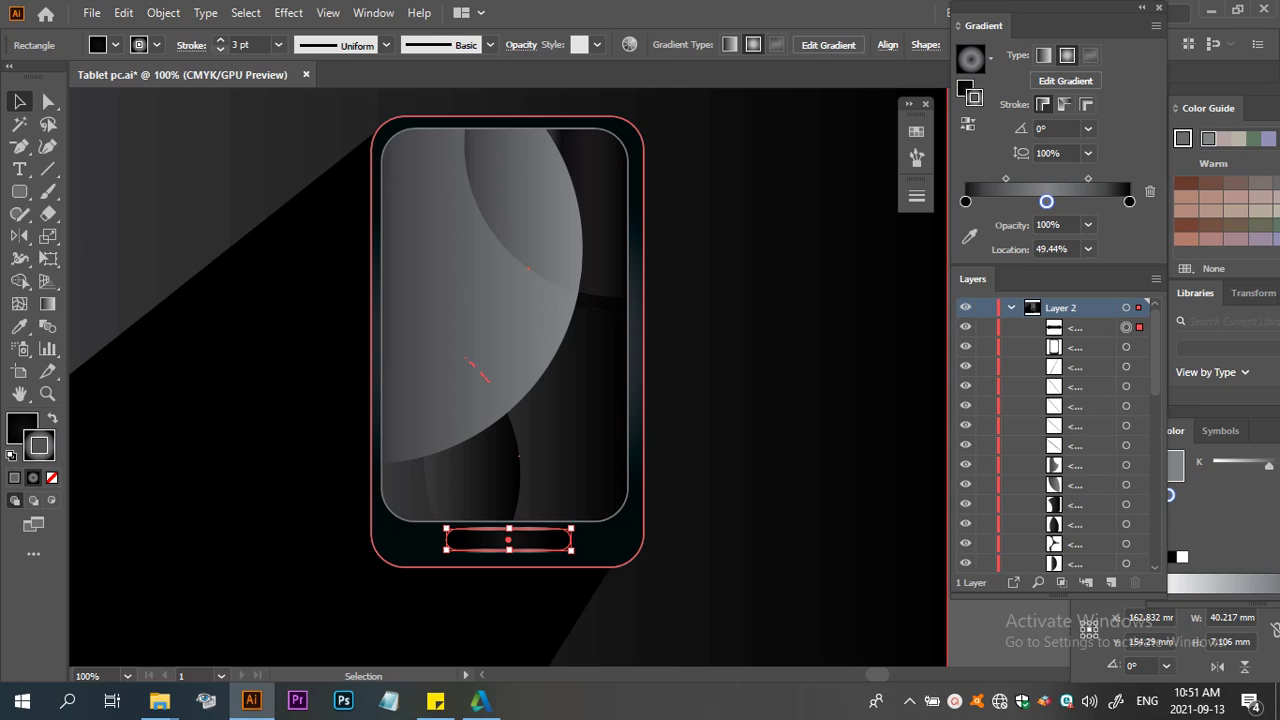
left_click(221, 49)
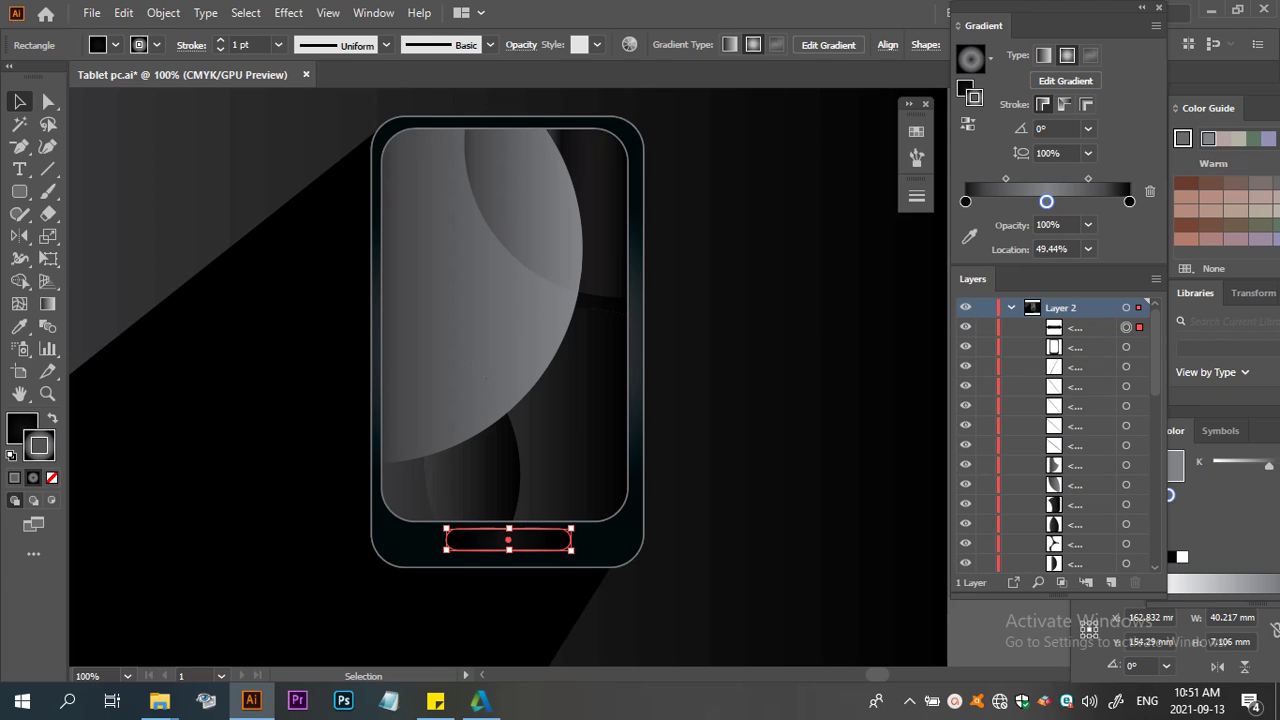
left_click(475, 368)
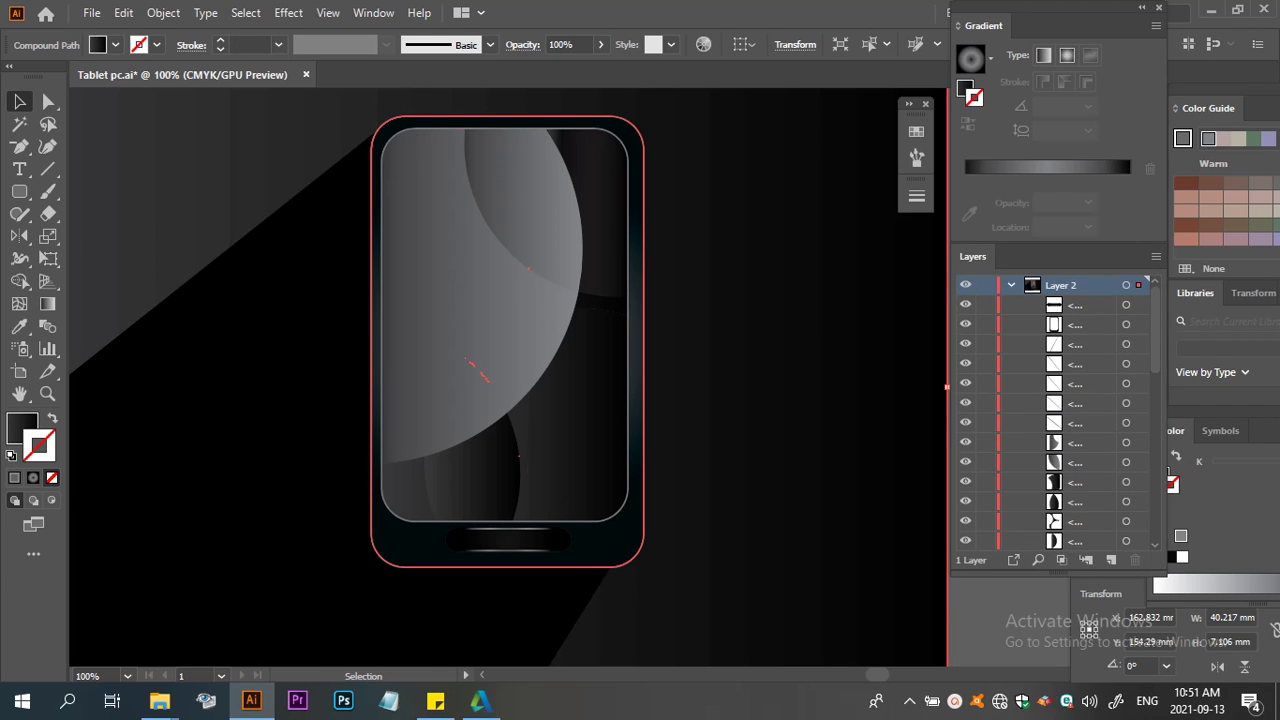
left_click(508, 540)
left_click(508, 540)
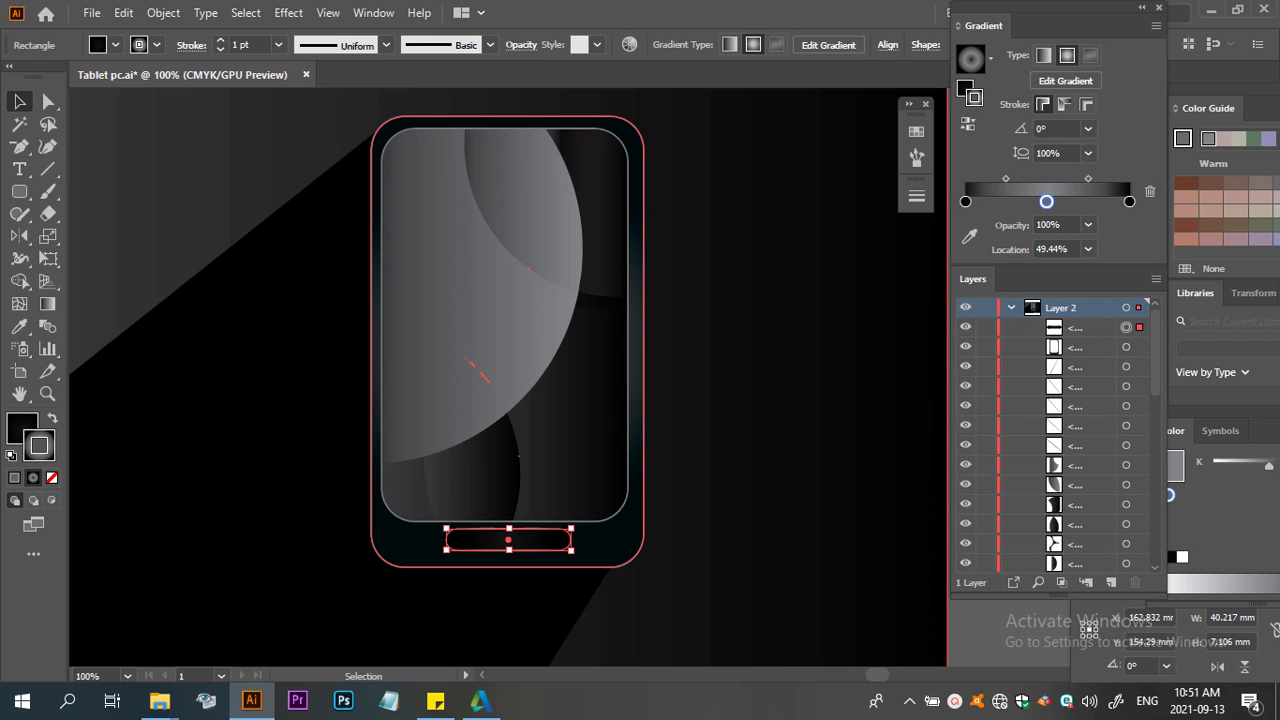
Set both end stops of the button's outline gradient to white (0% K)
double_click(1129, 201)
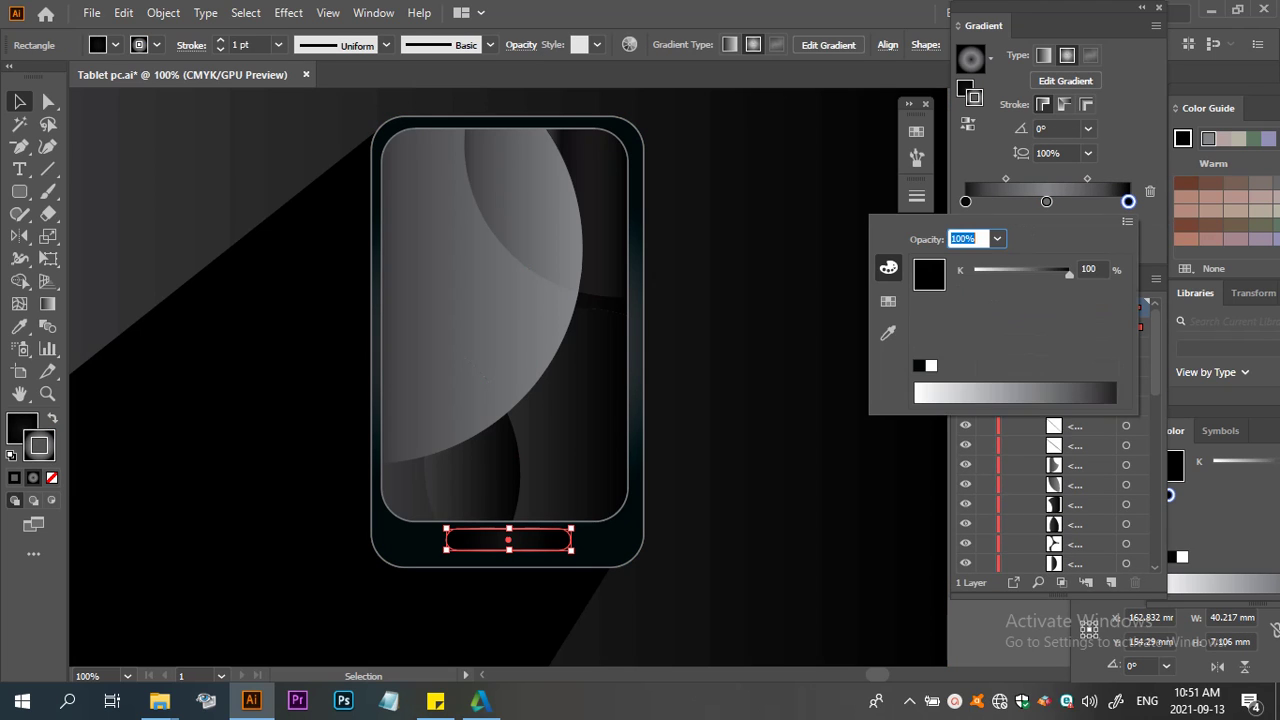
left_click_drag(1069, 272, 975, 272)
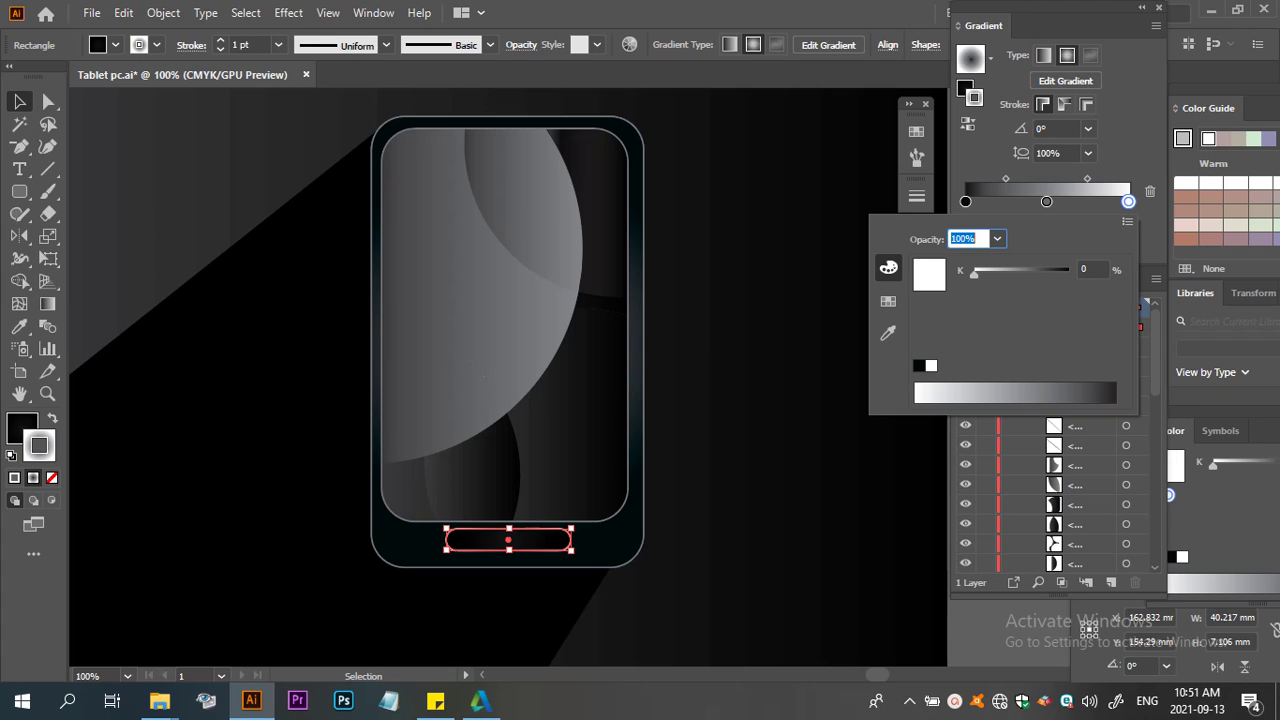
key("Escape")
left_click(965, 201)
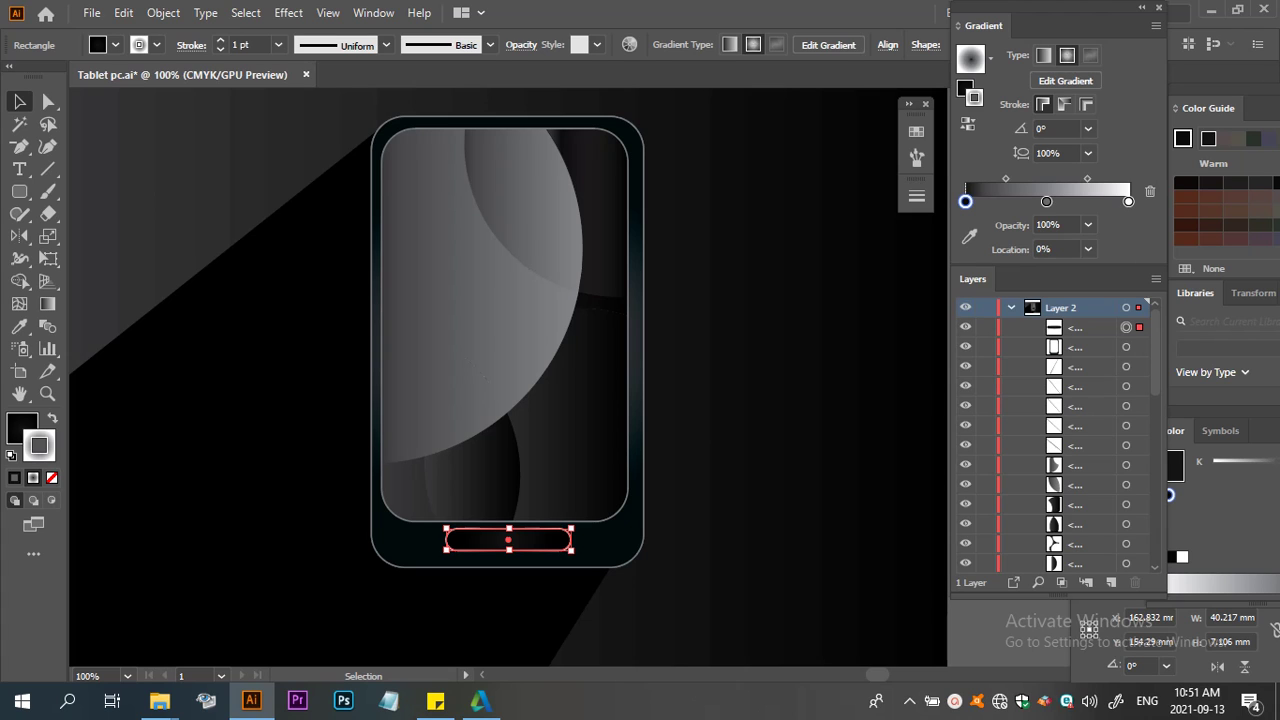
double_click(965, 201)
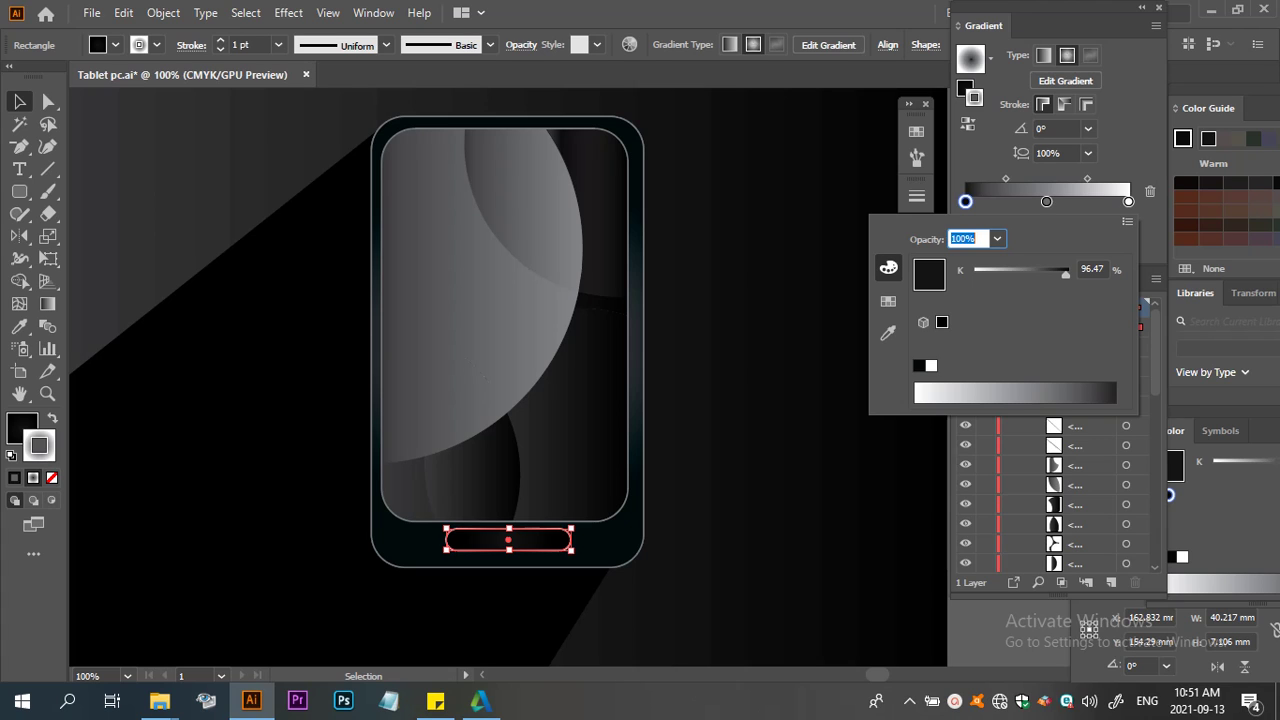
left_click(931, 365)
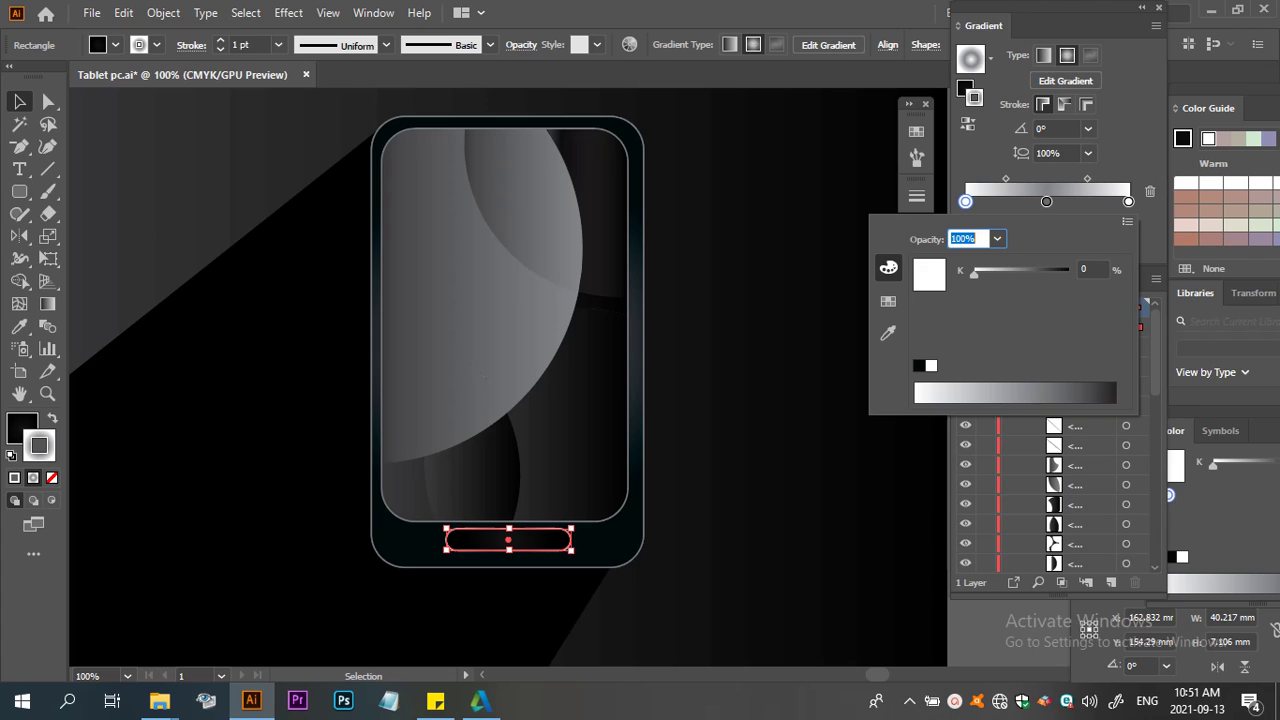
key("Return")
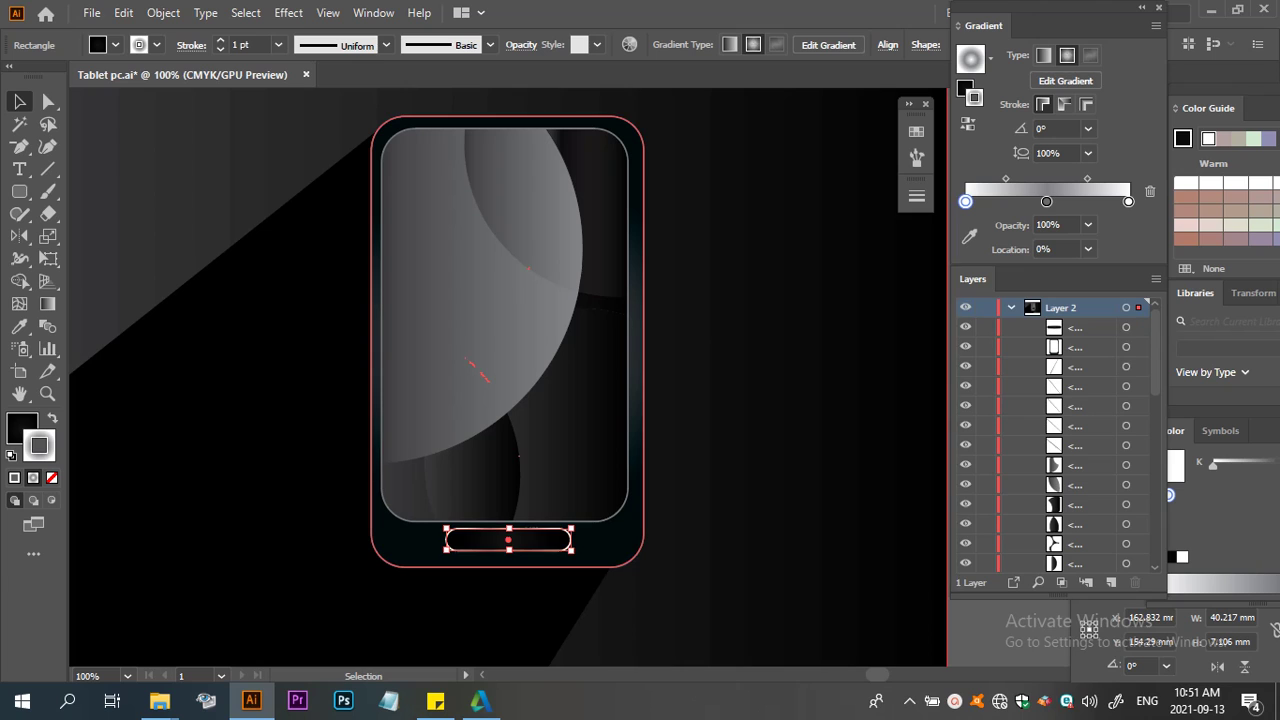
left_click(376, 400)
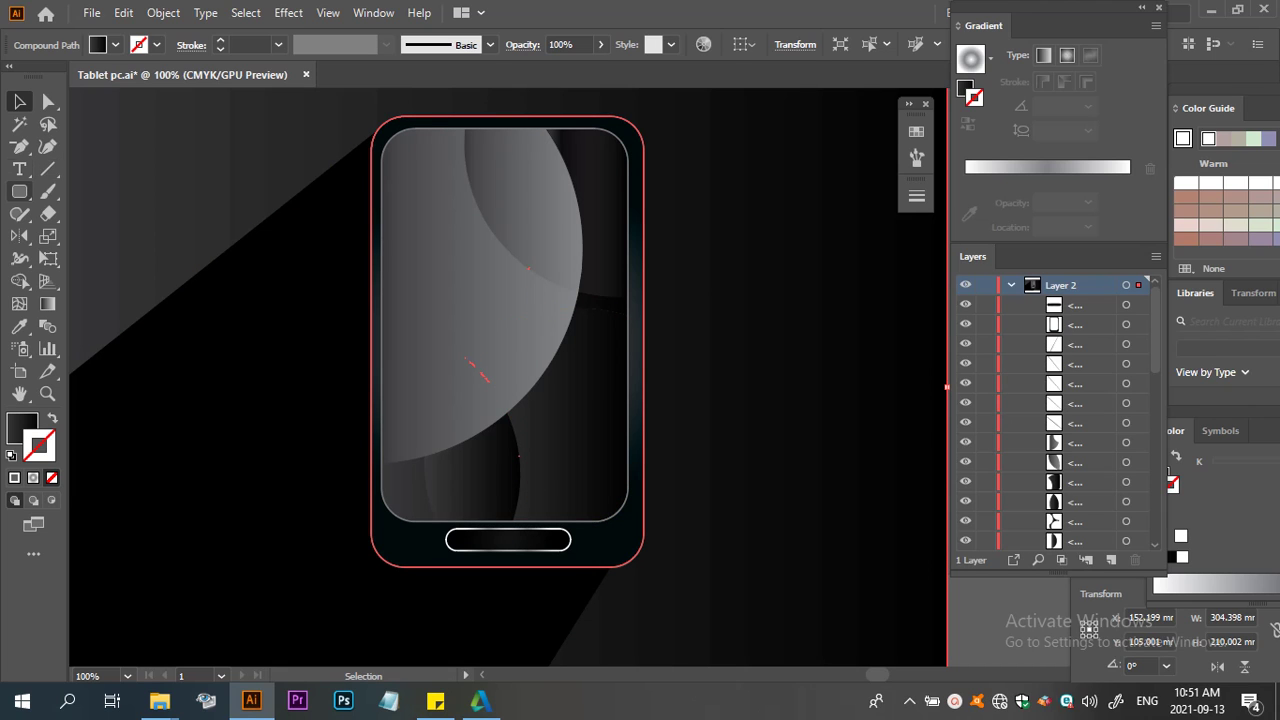
Return to the Selection tool, zoom out to the whole tablet artboard, and deselect everything
key("backslash")
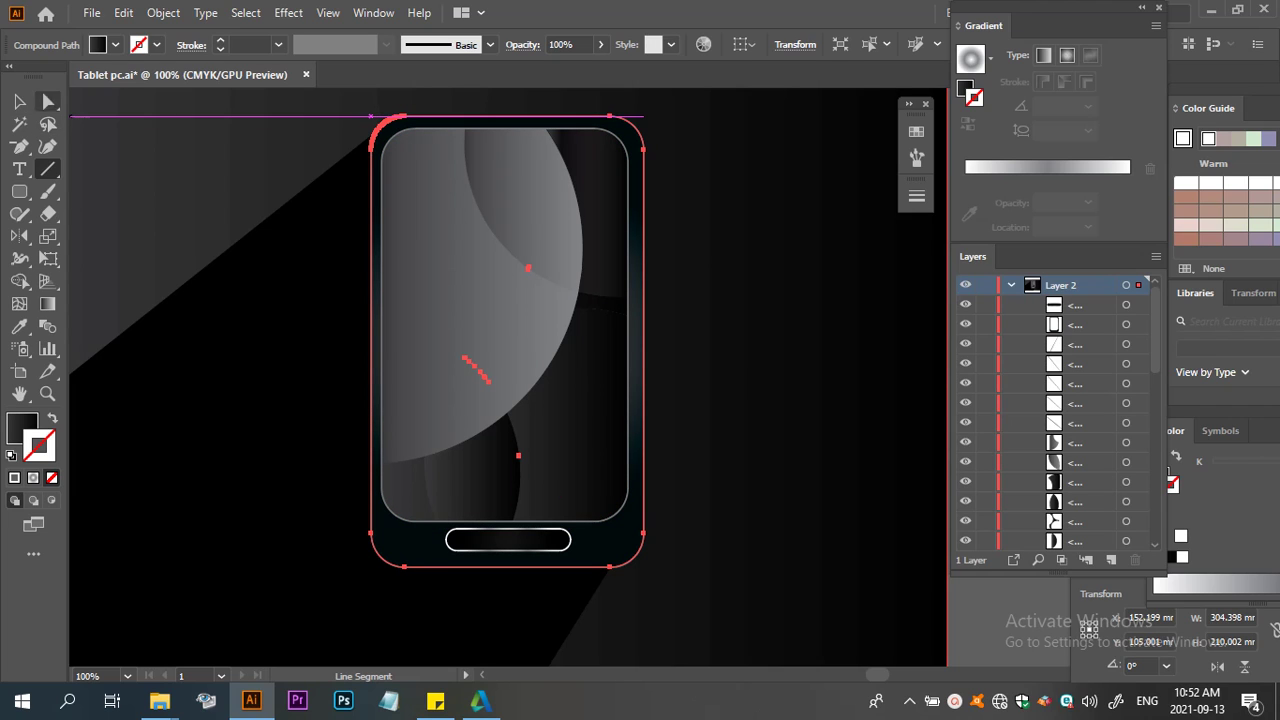
left_click(19, 101)
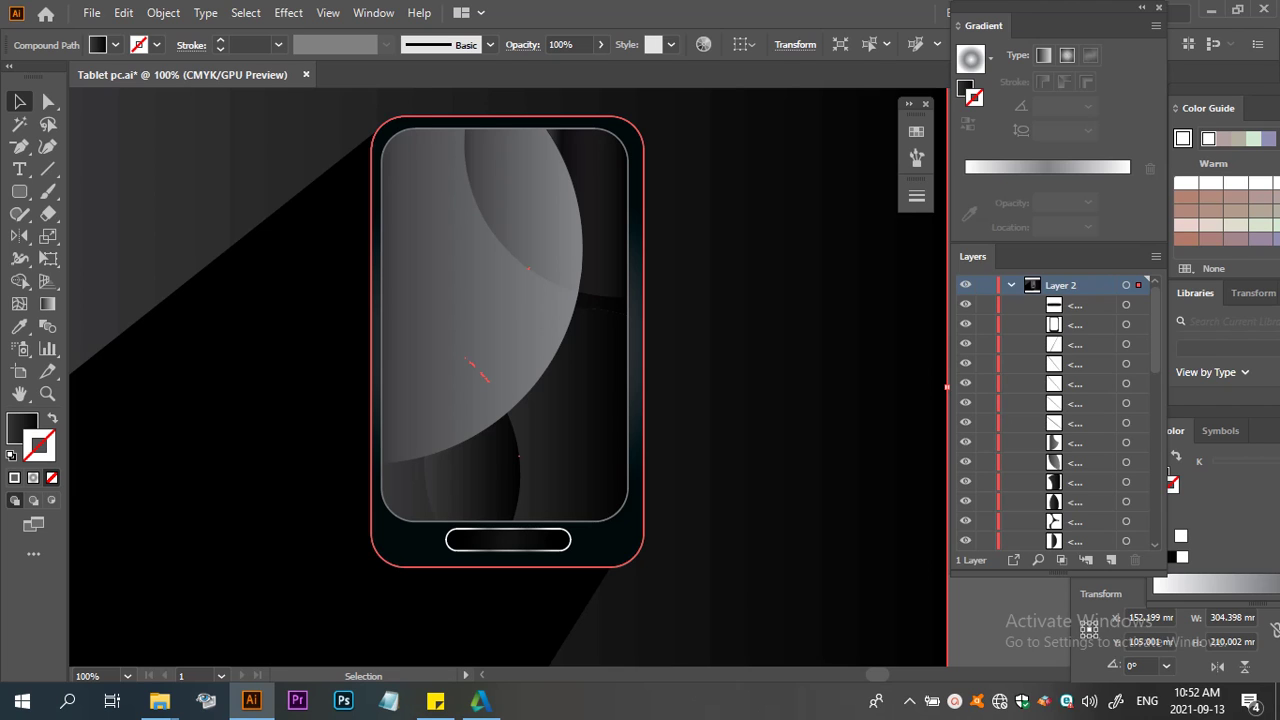
key("ctrl+minus")
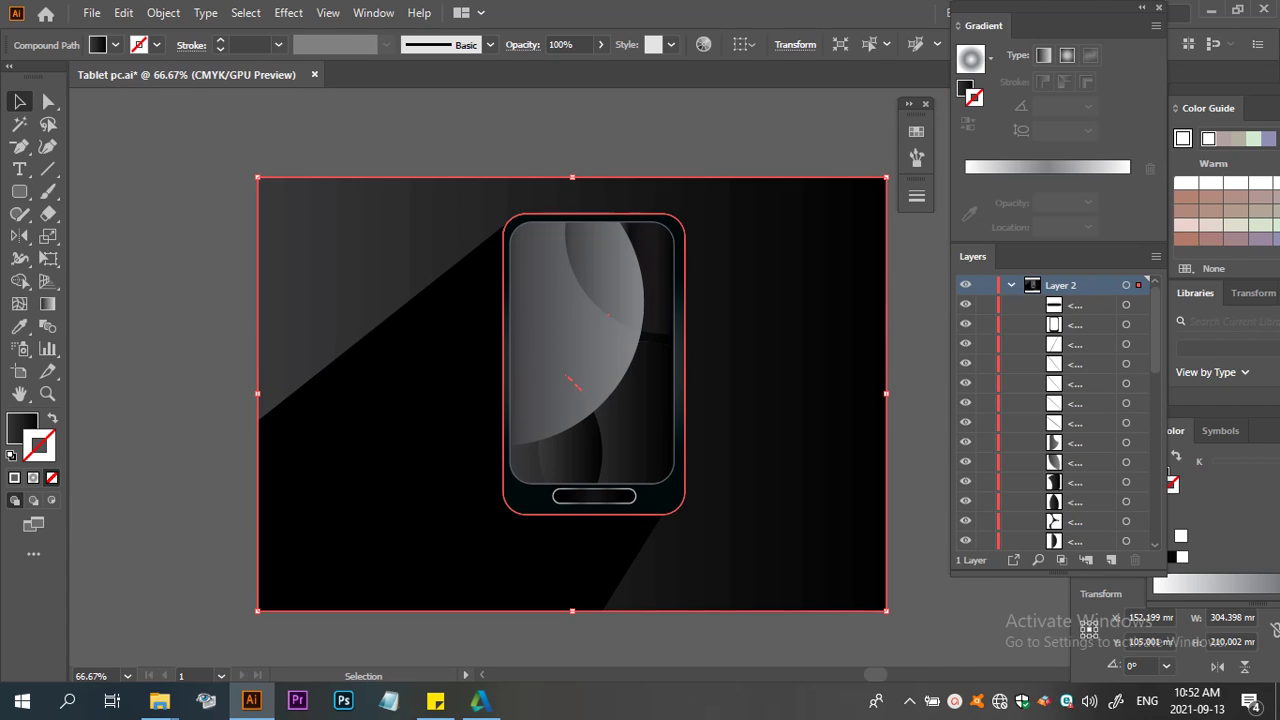
key("ctrl+shift+a")
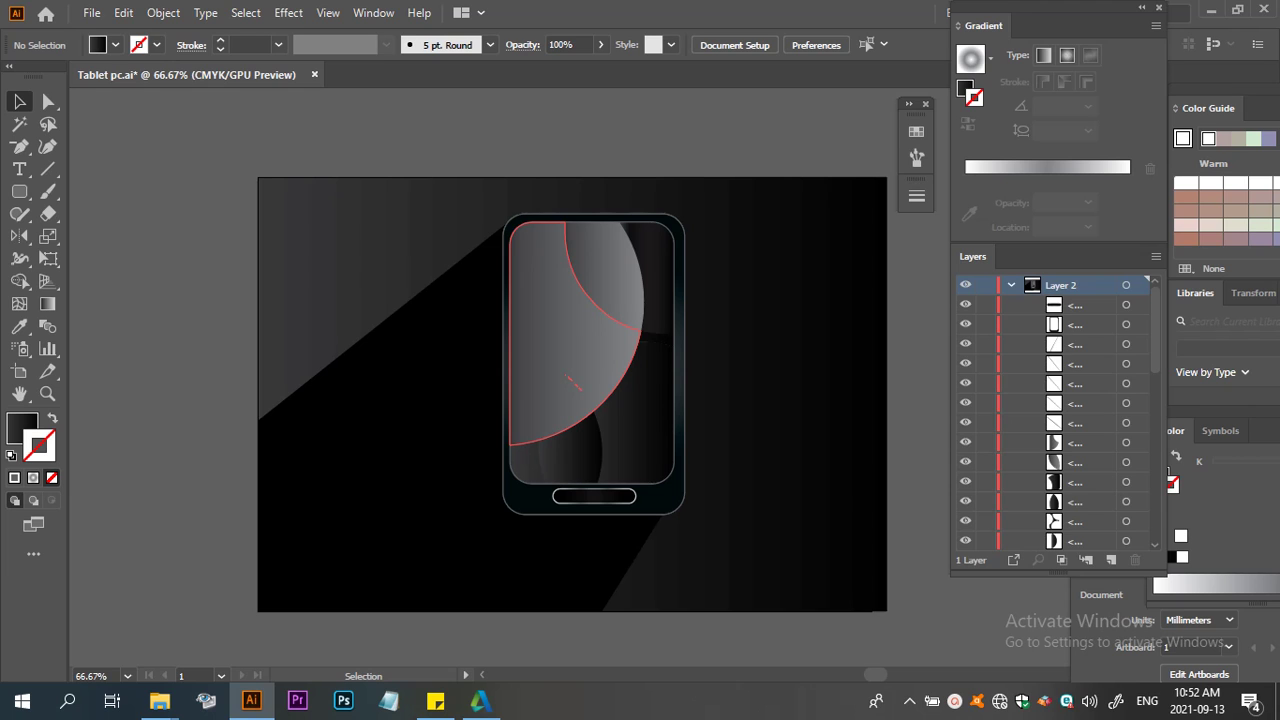
Isolate and delete the tiny stray path in the middle of the tablet screen
double_click(573, 382)
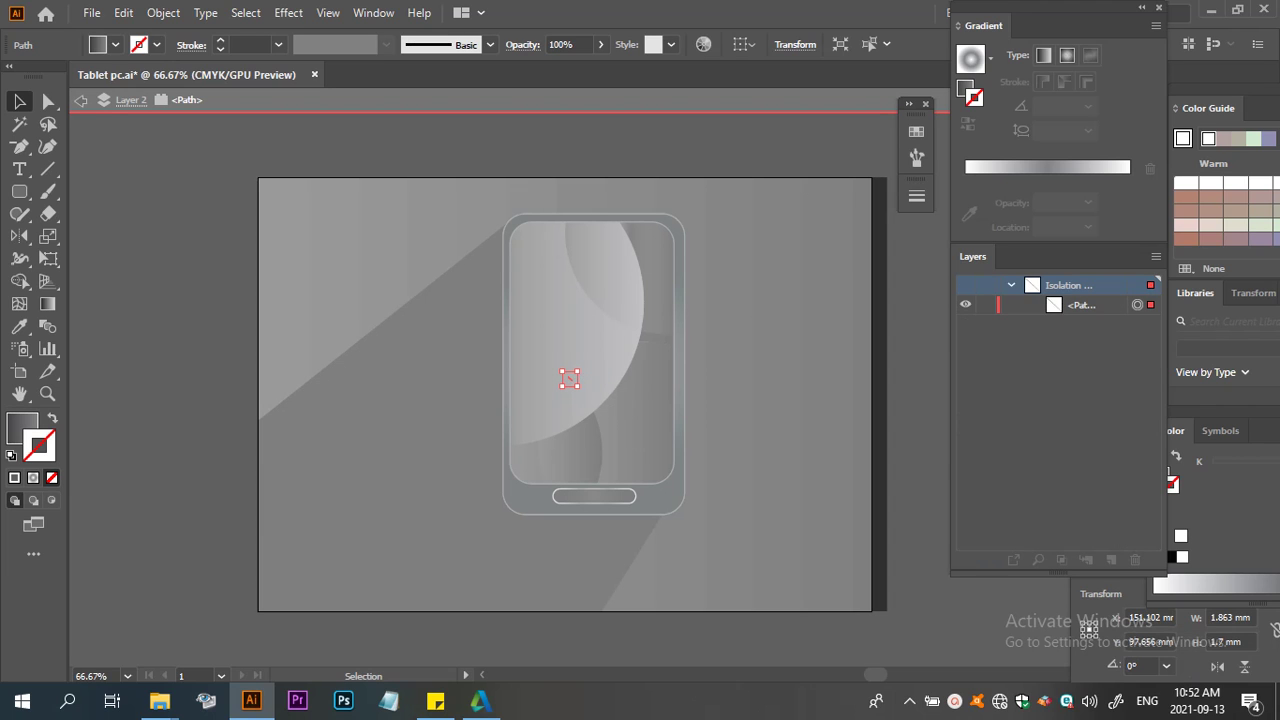
key("Delete")
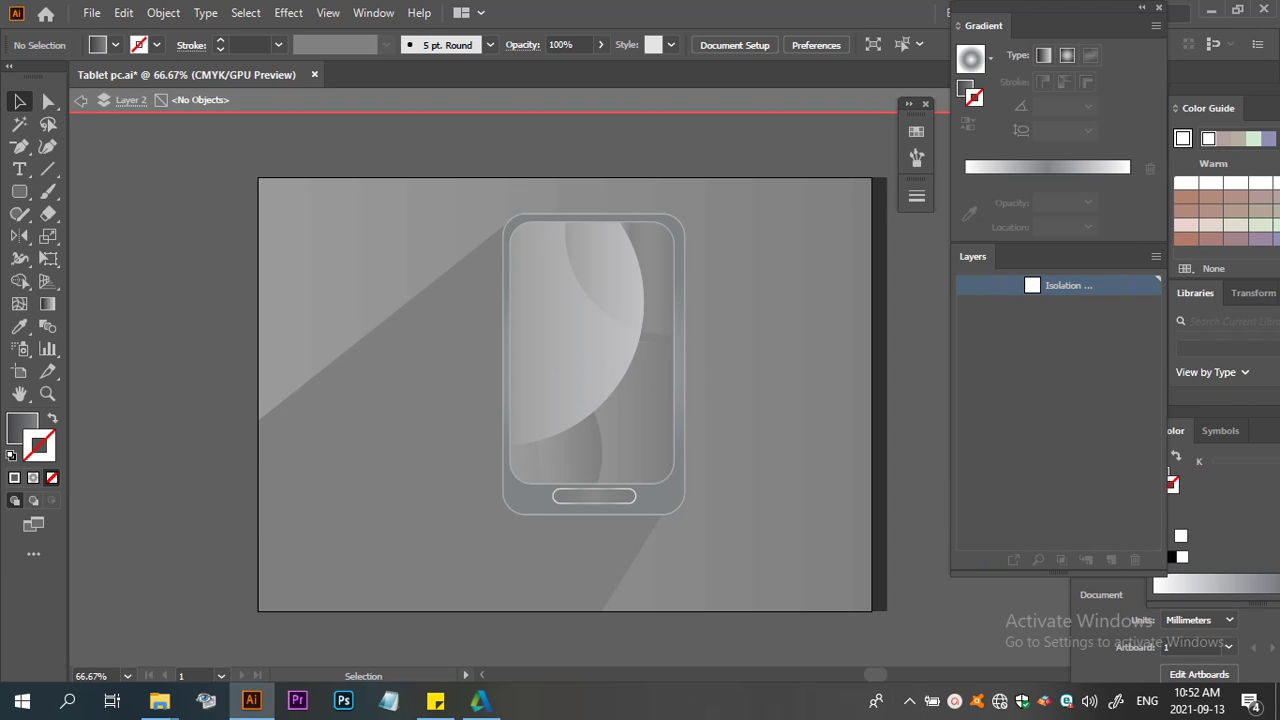
left_click(80, 100)
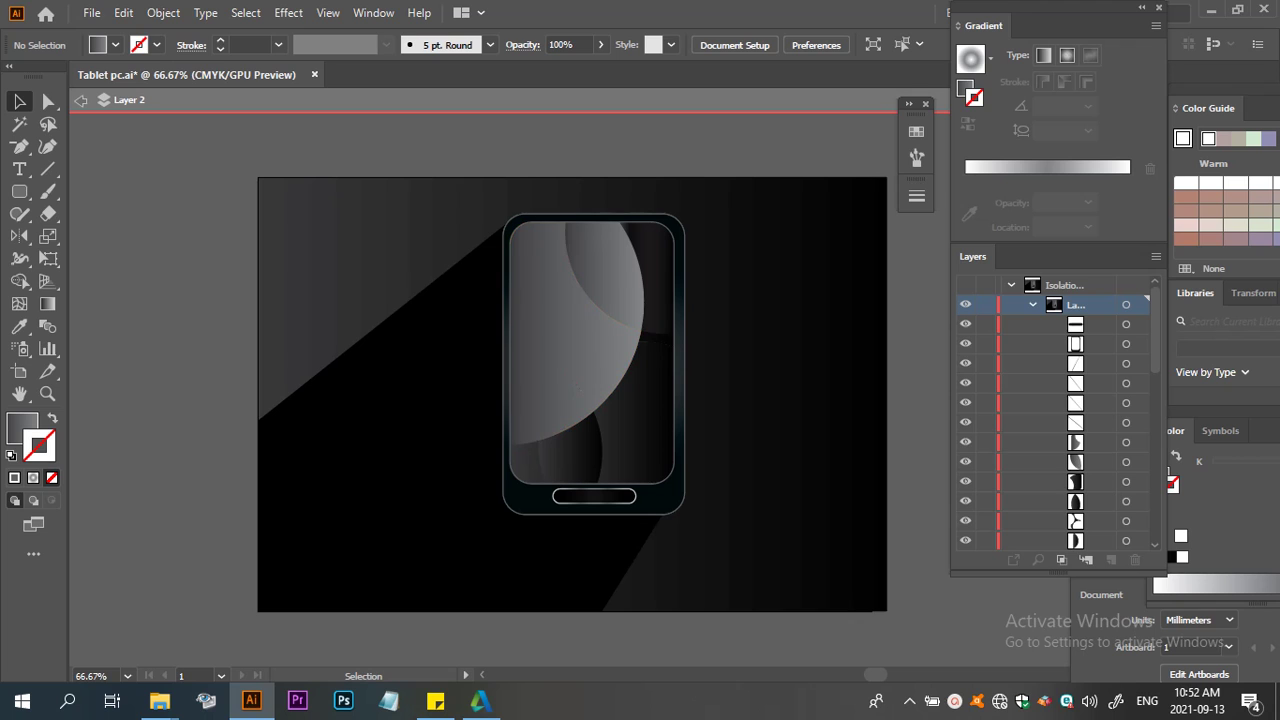
scroll(711, 341, "up", 2)
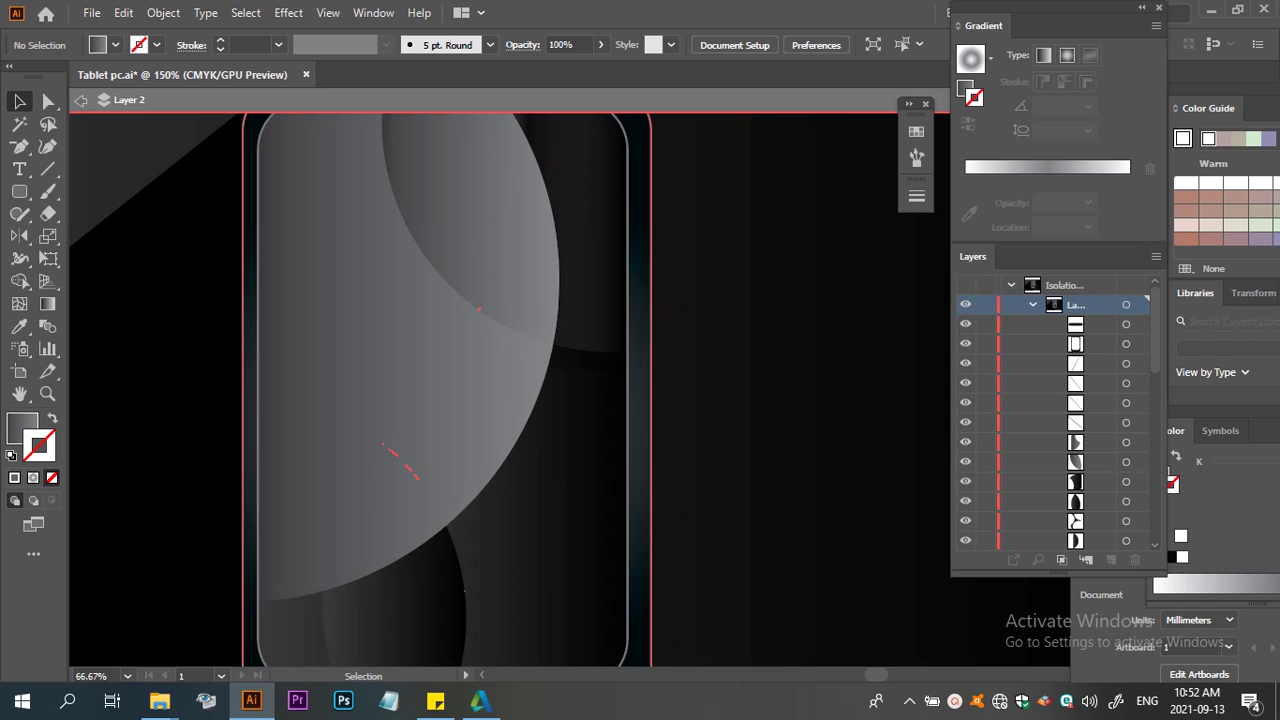
left_click(464, 591)
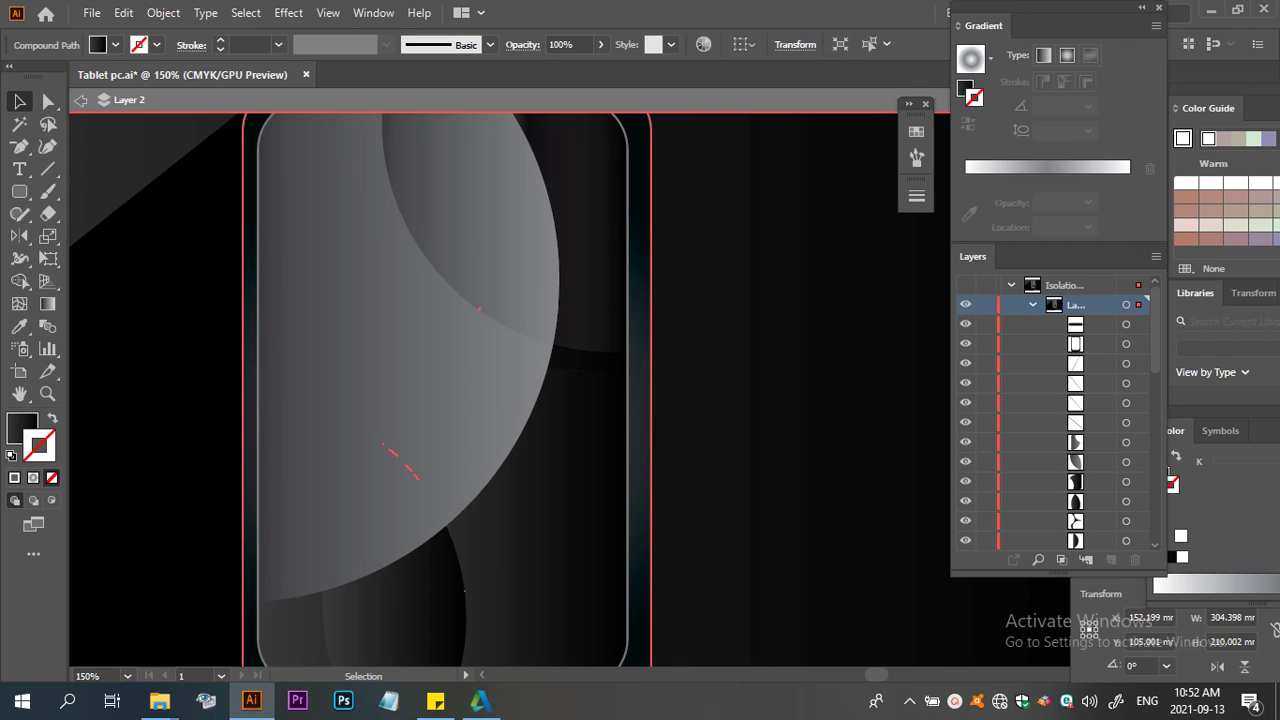
scroll(738, 304, "down", 2)
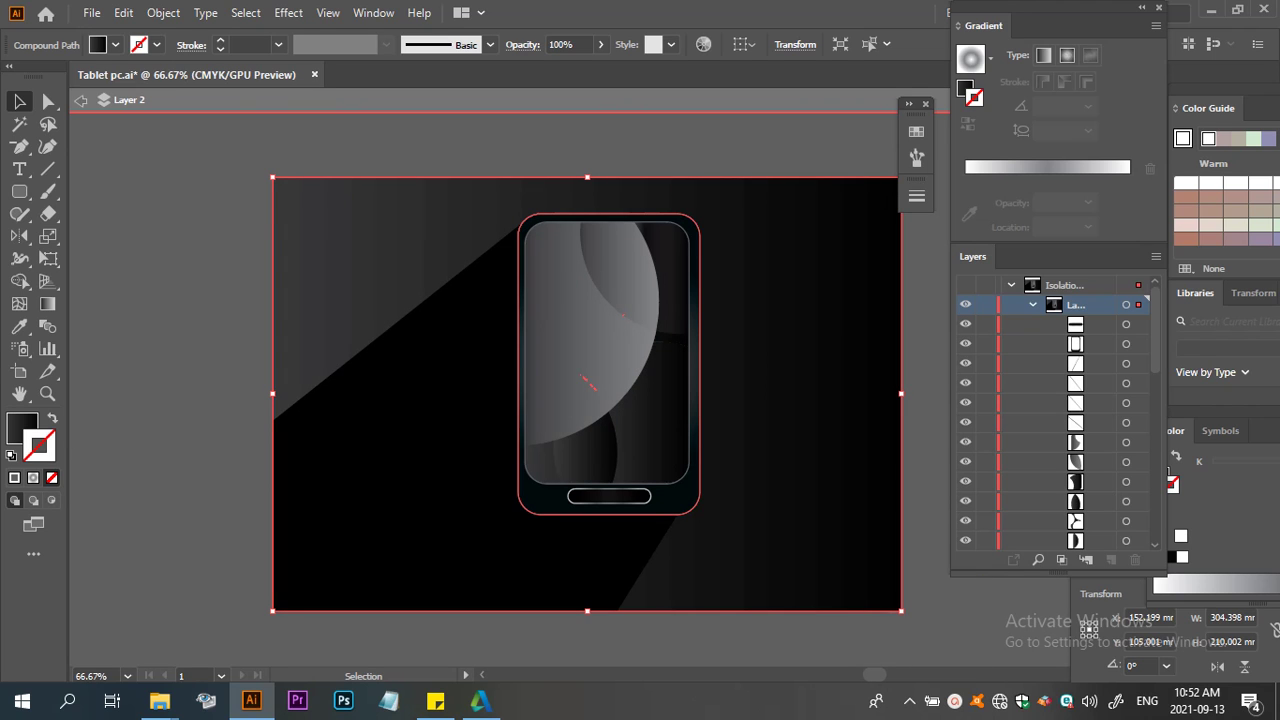
key("ctrl+shift+a")
key("ctrl+1")
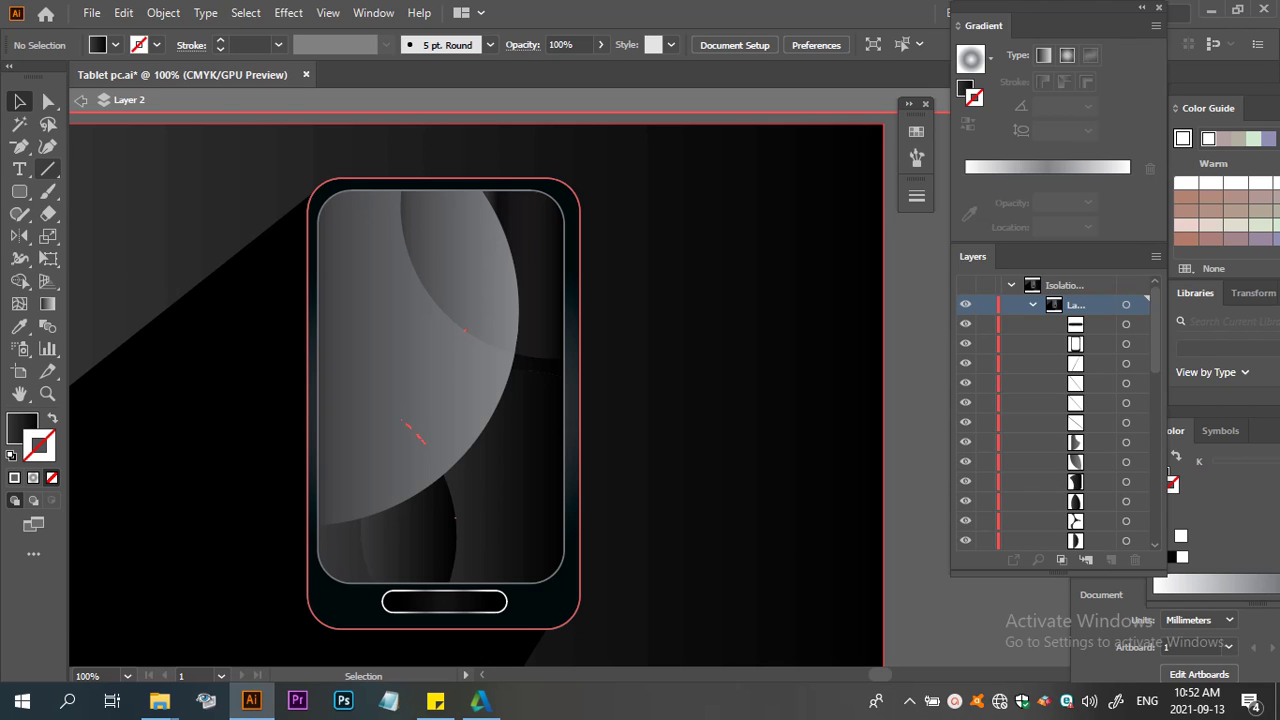
left_click(48, 168)
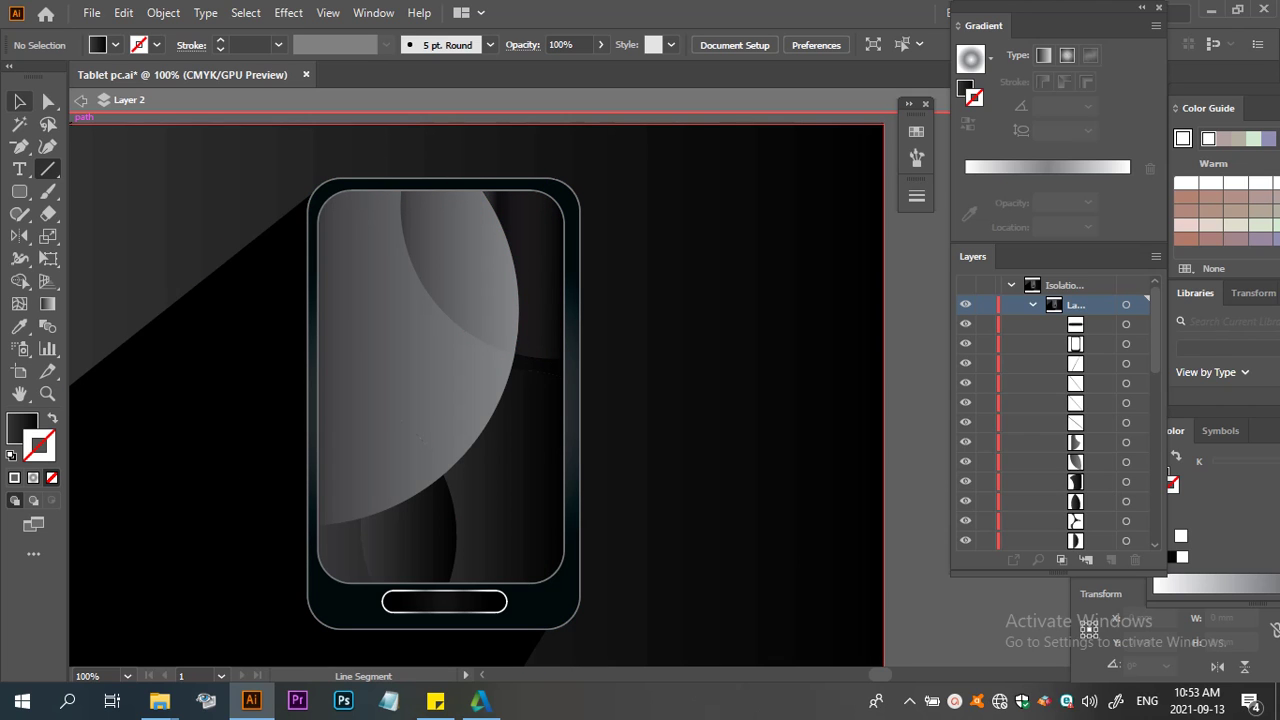
Check behind the tablet body, then draw a straight vertical line down its right edge
key("v")
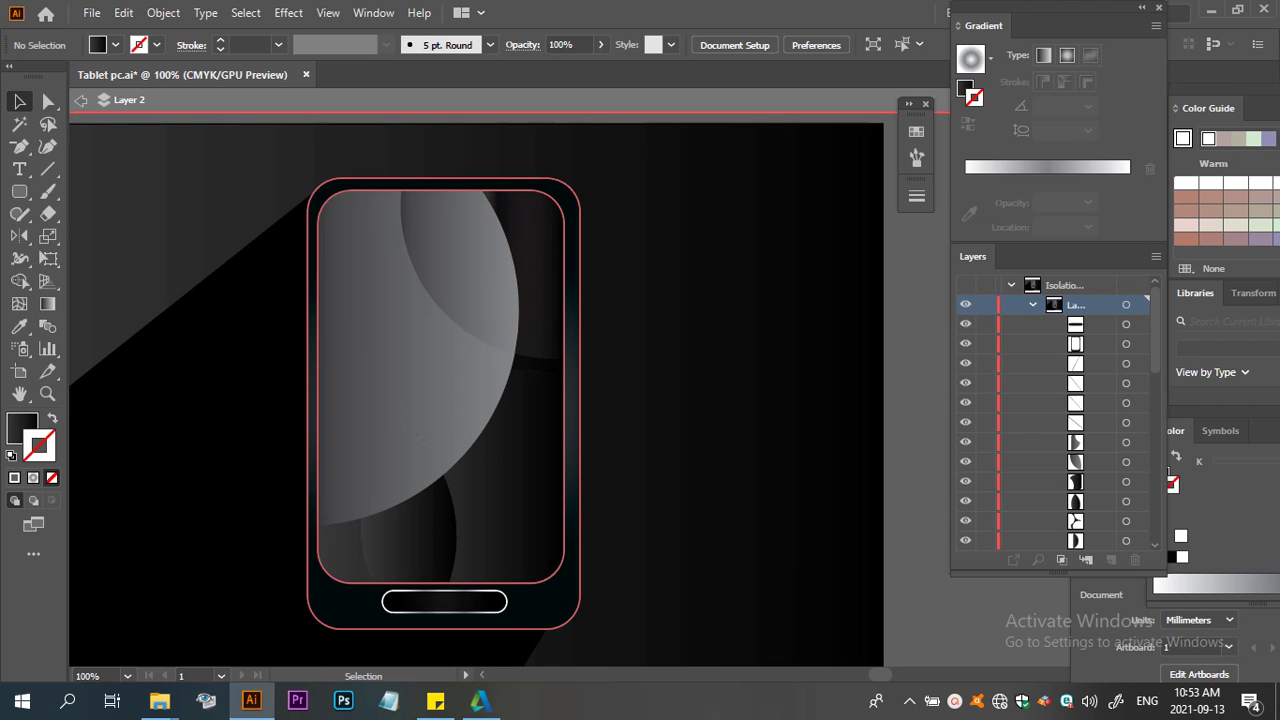
left_click(312, 400)
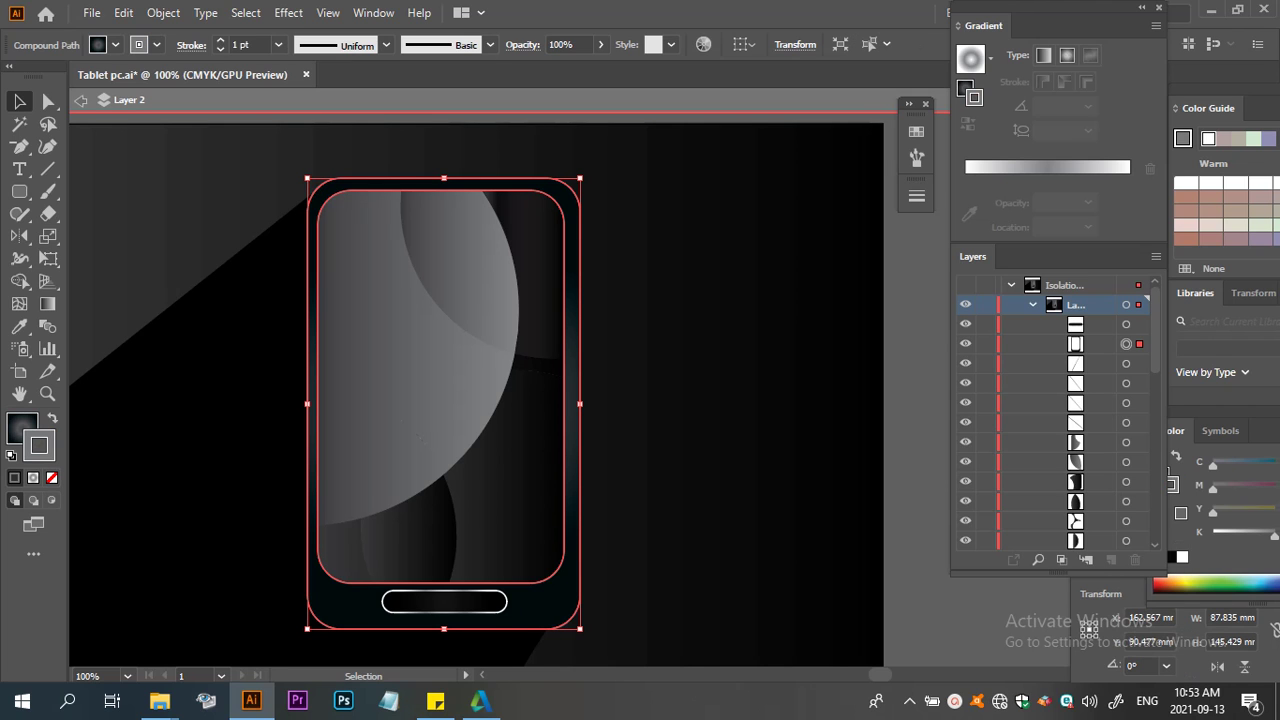
left_click_drag(580, 185, 819, 208)
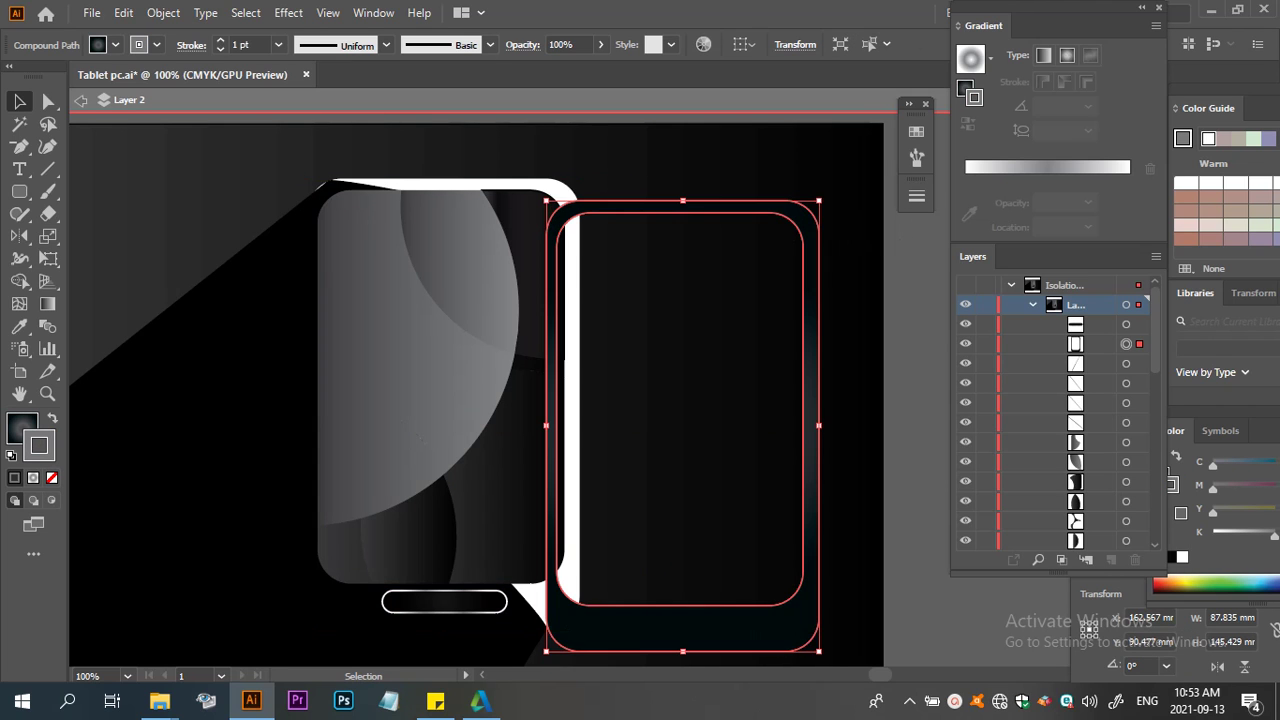
key("ctrl+z")
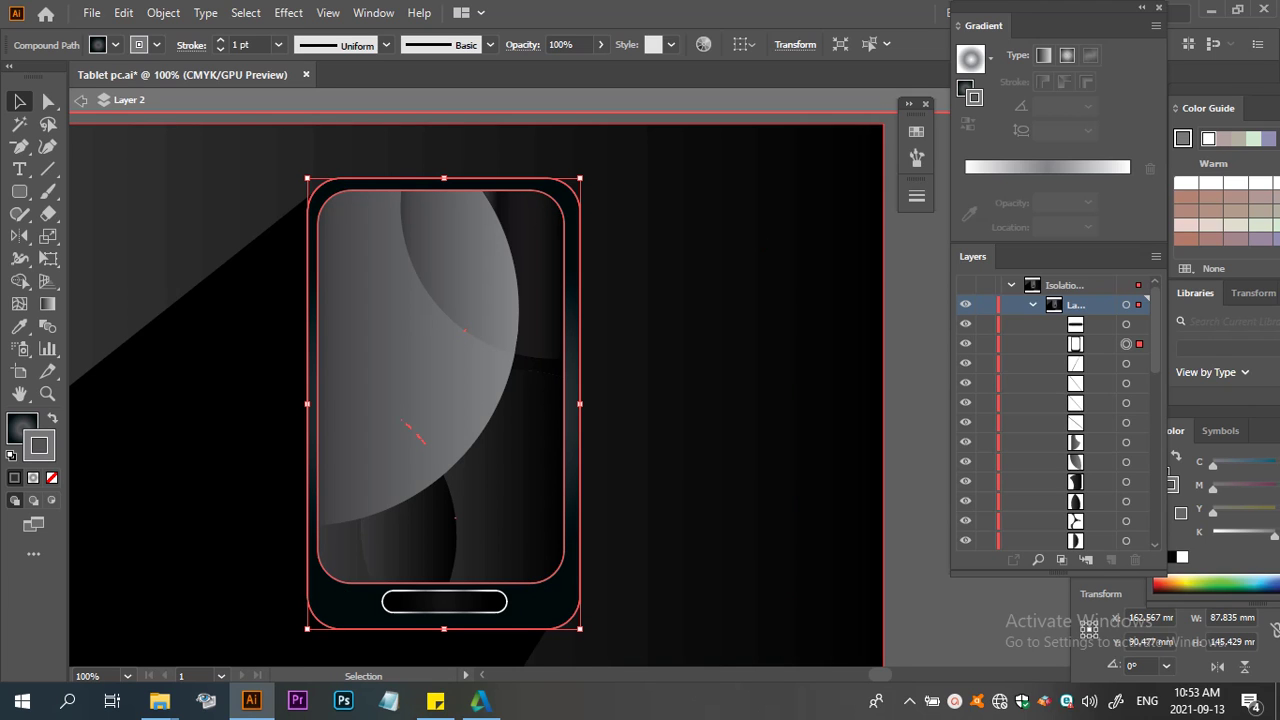
left_click(47, 169)
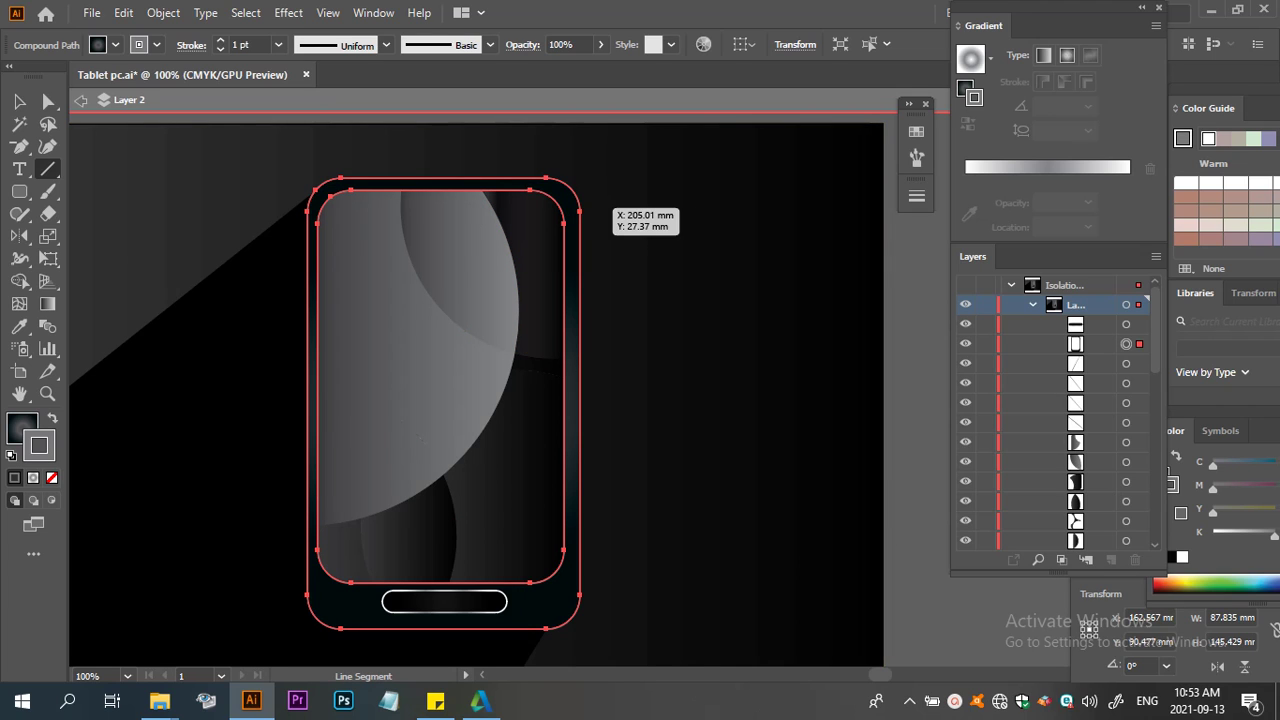
mouse_move(577, 209)
left_mouse_down()
mouse_move(577, 591)
mouse_move(577, 575)
left_mouse_up()
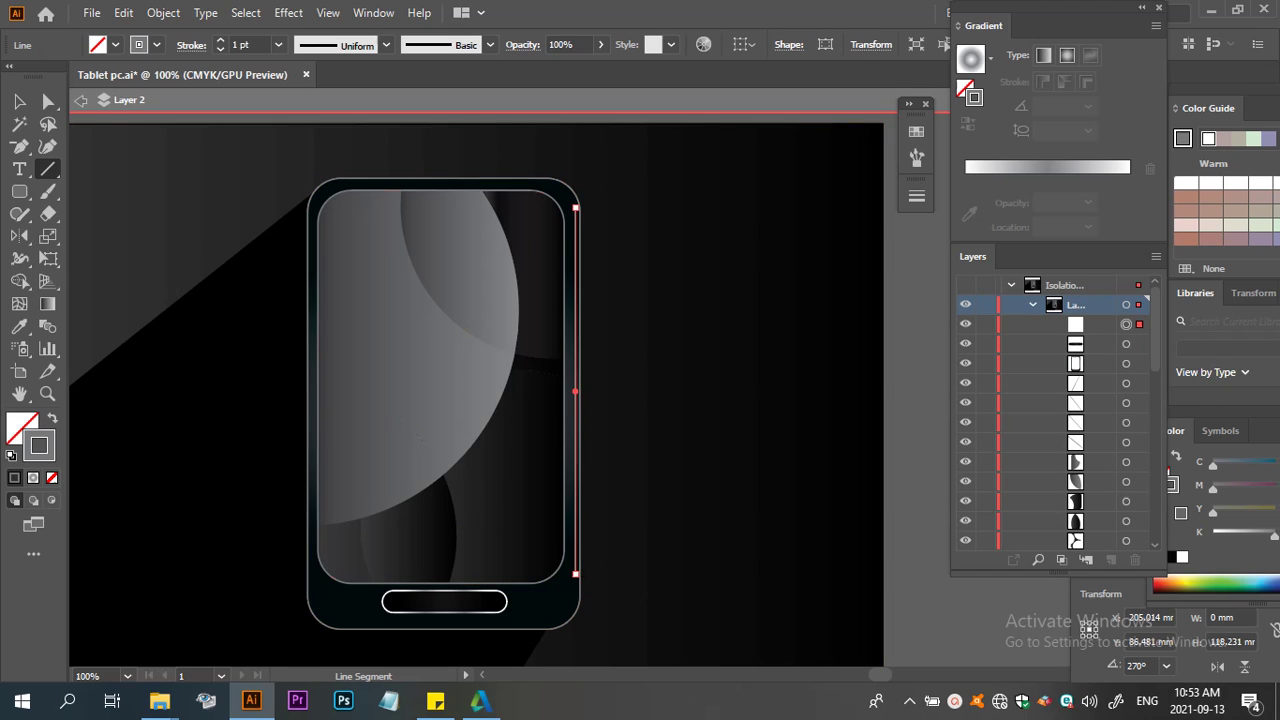
Nudge the edge line slightly left and give it a white 3 pt stroke
left_click(19, 101)
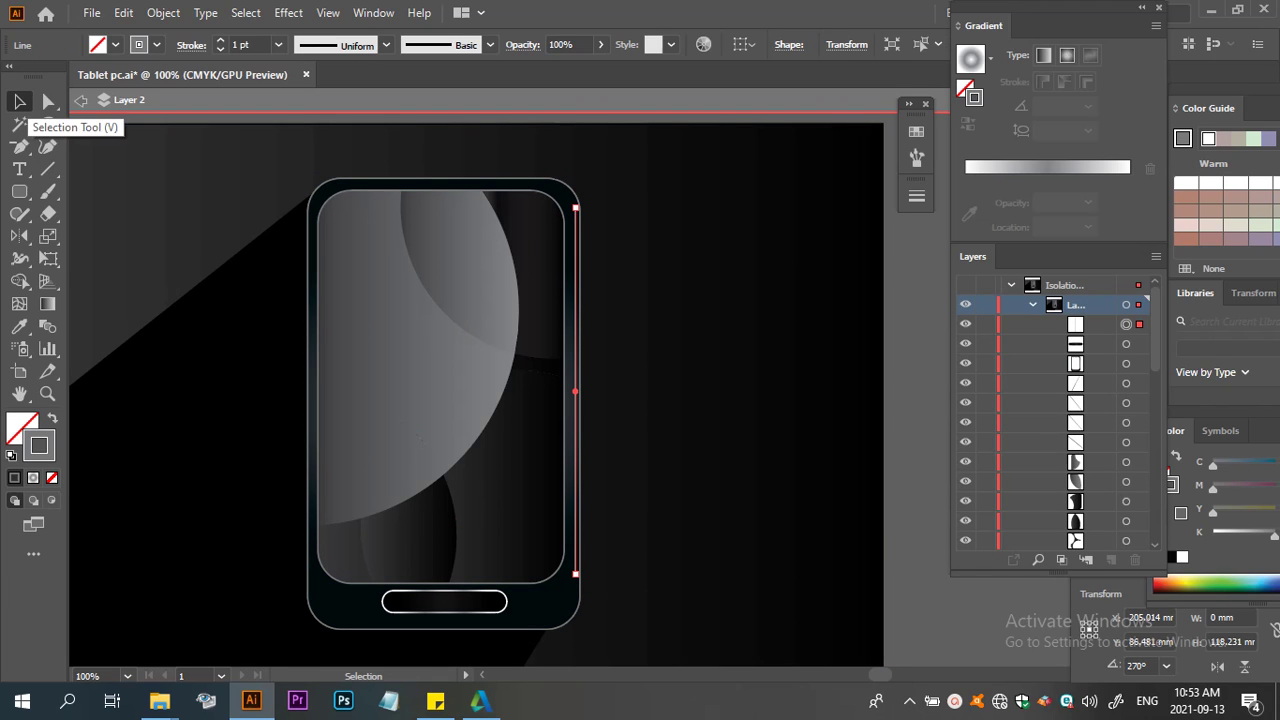
key("Left")
key("Left")
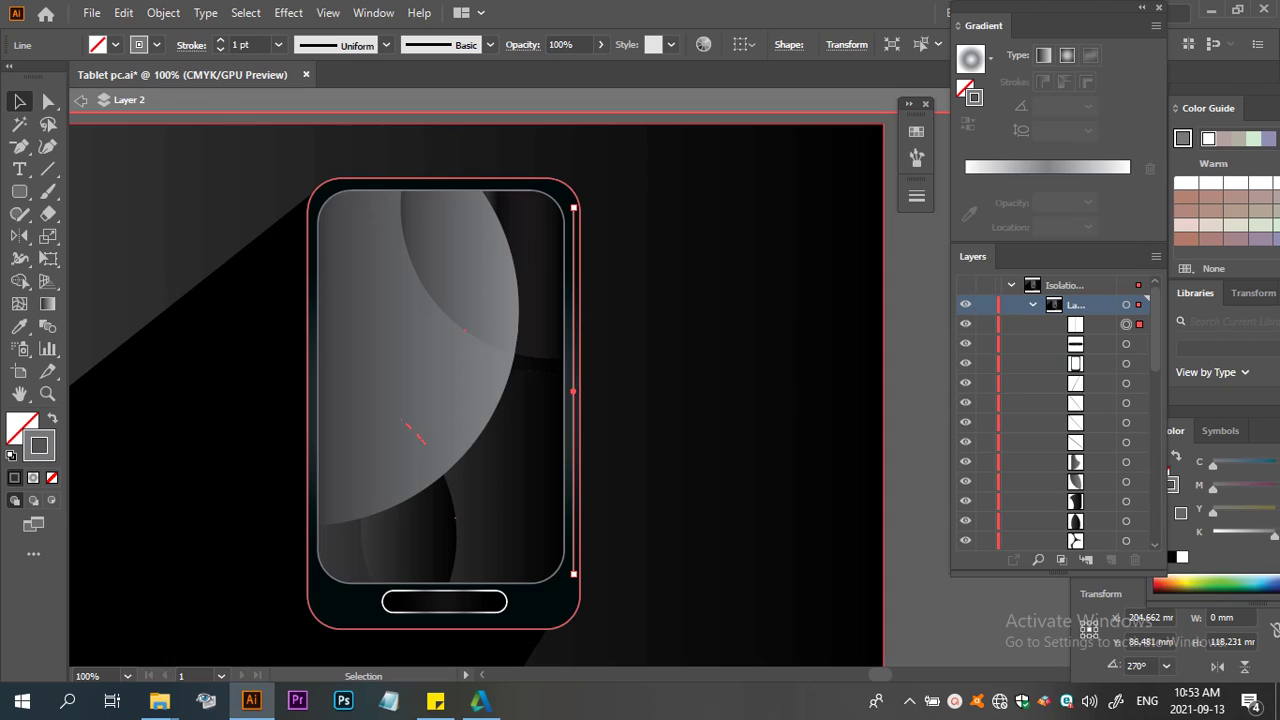
key("Left")
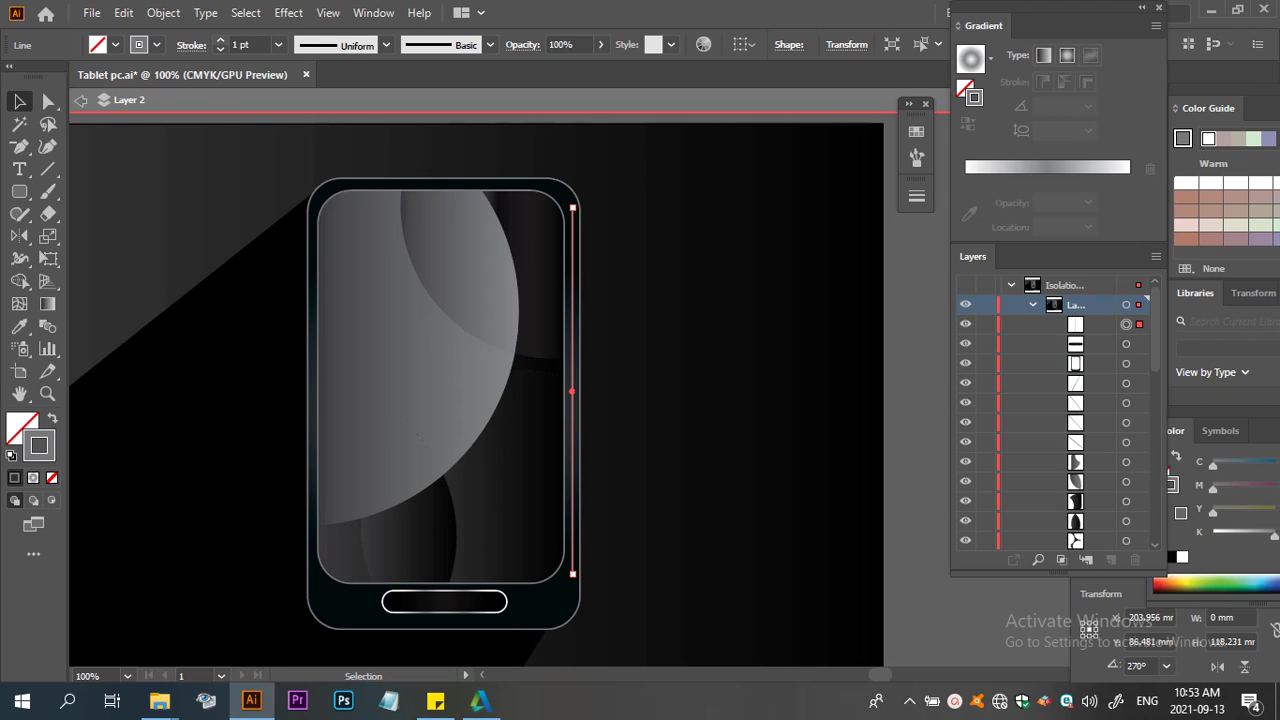
left_click(220, 40)
left_click(220, 40)
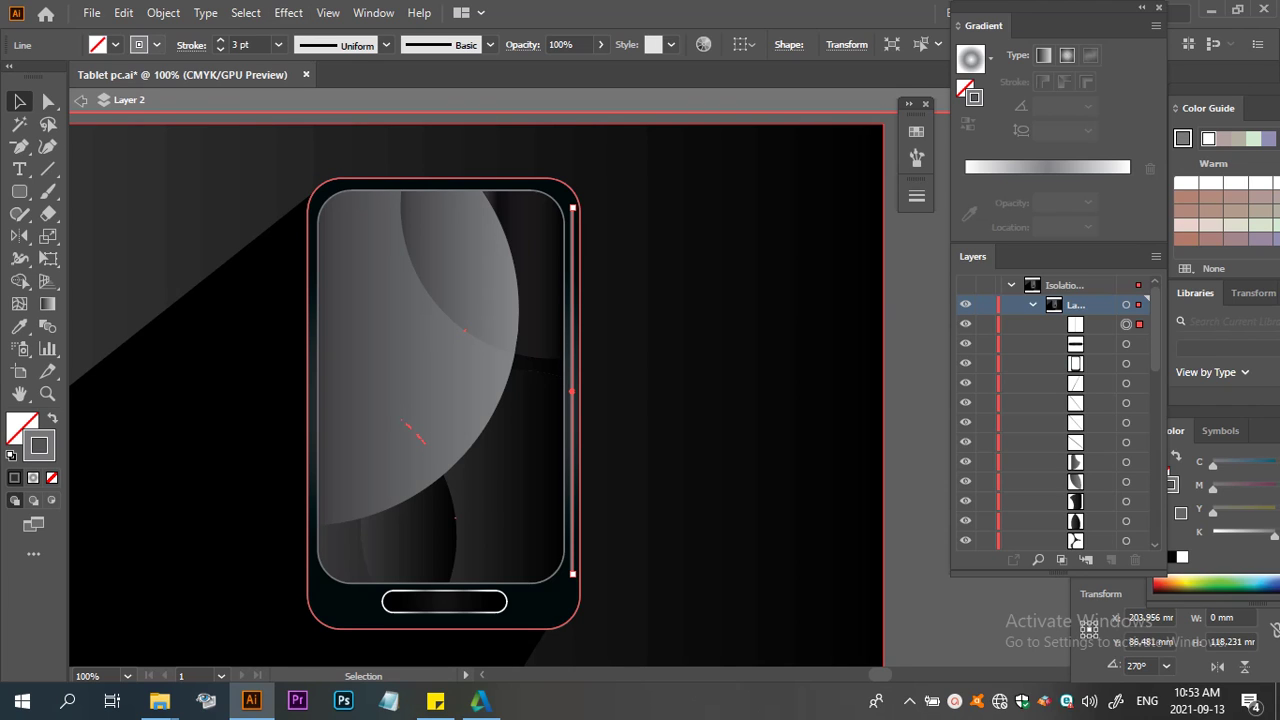
left_click(156, 44)
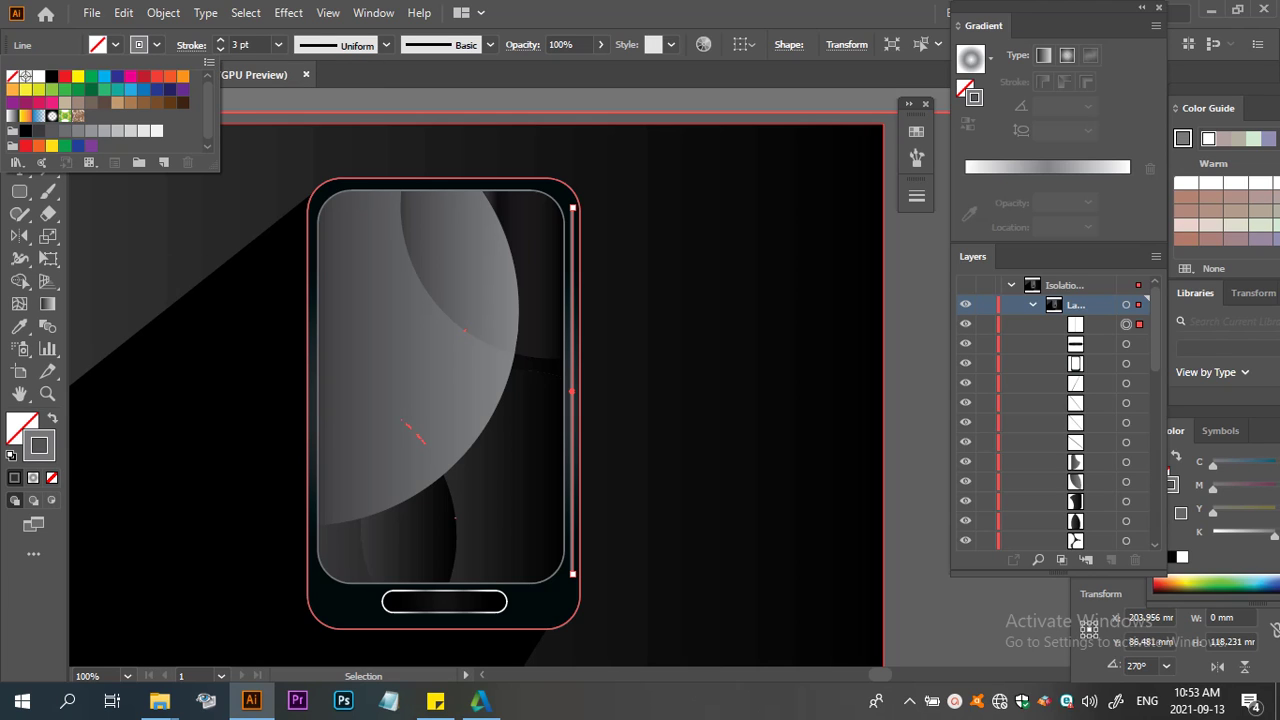
left_click(156, 130)
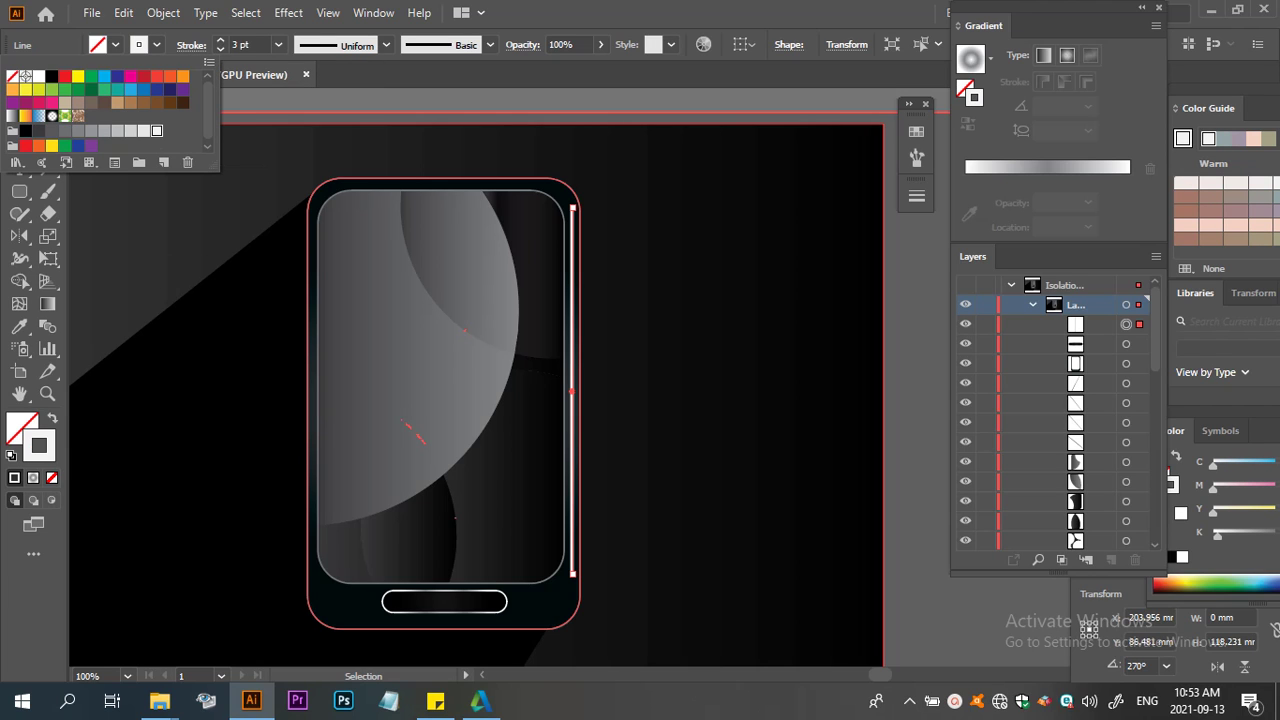
key("Escape")
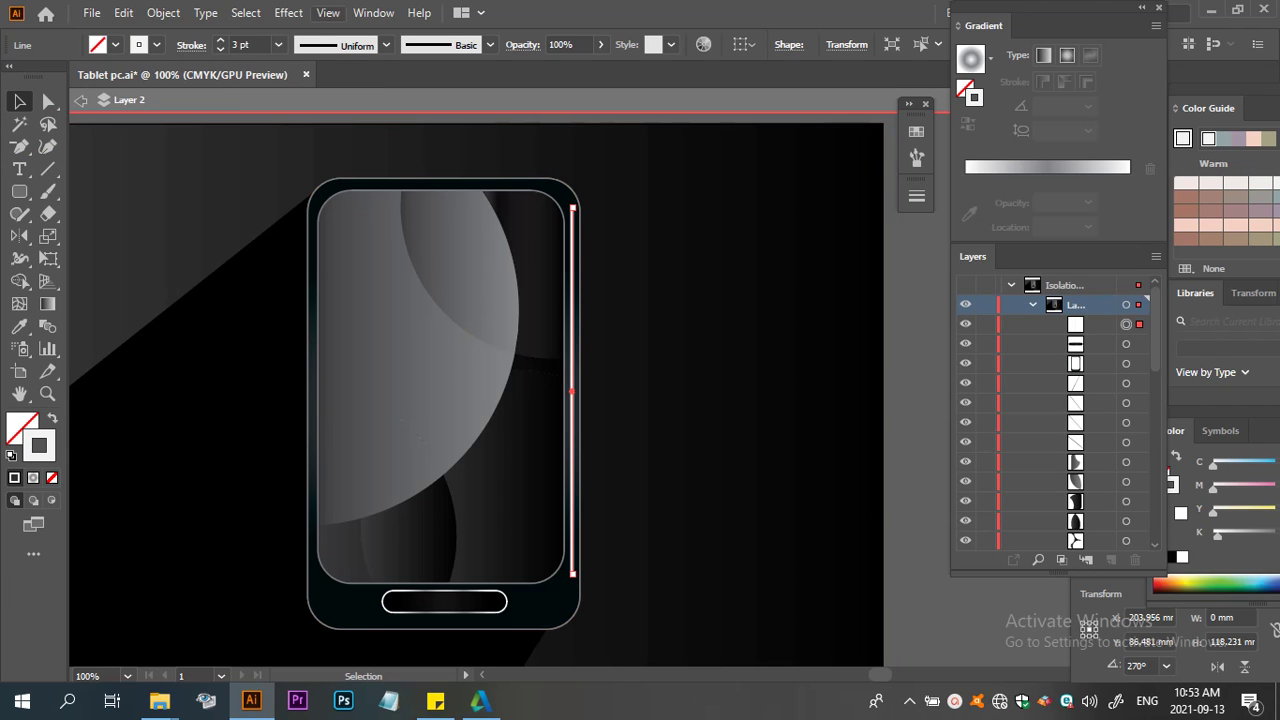
left_click(288, 13)
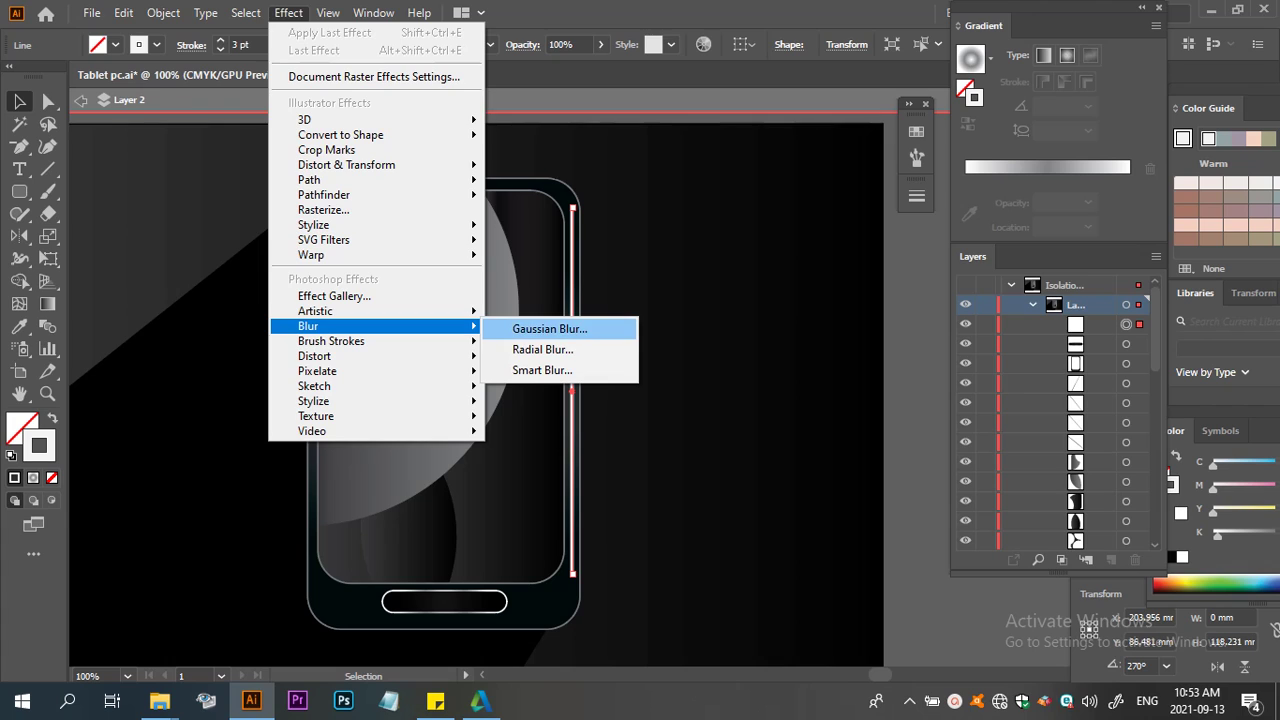
Apply a Gaussian Blur of about 8.3 pixels to the white edge line, then deselect
left_click(549, 329)
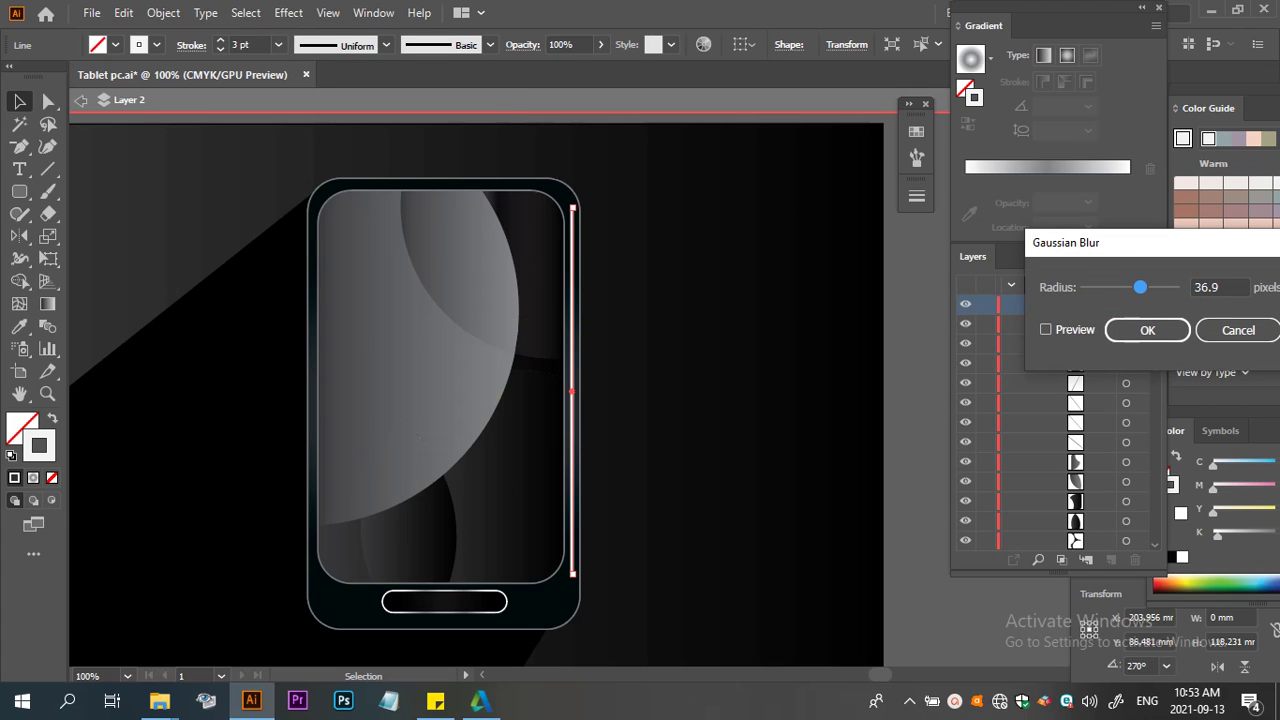
left_click(1045, 329)
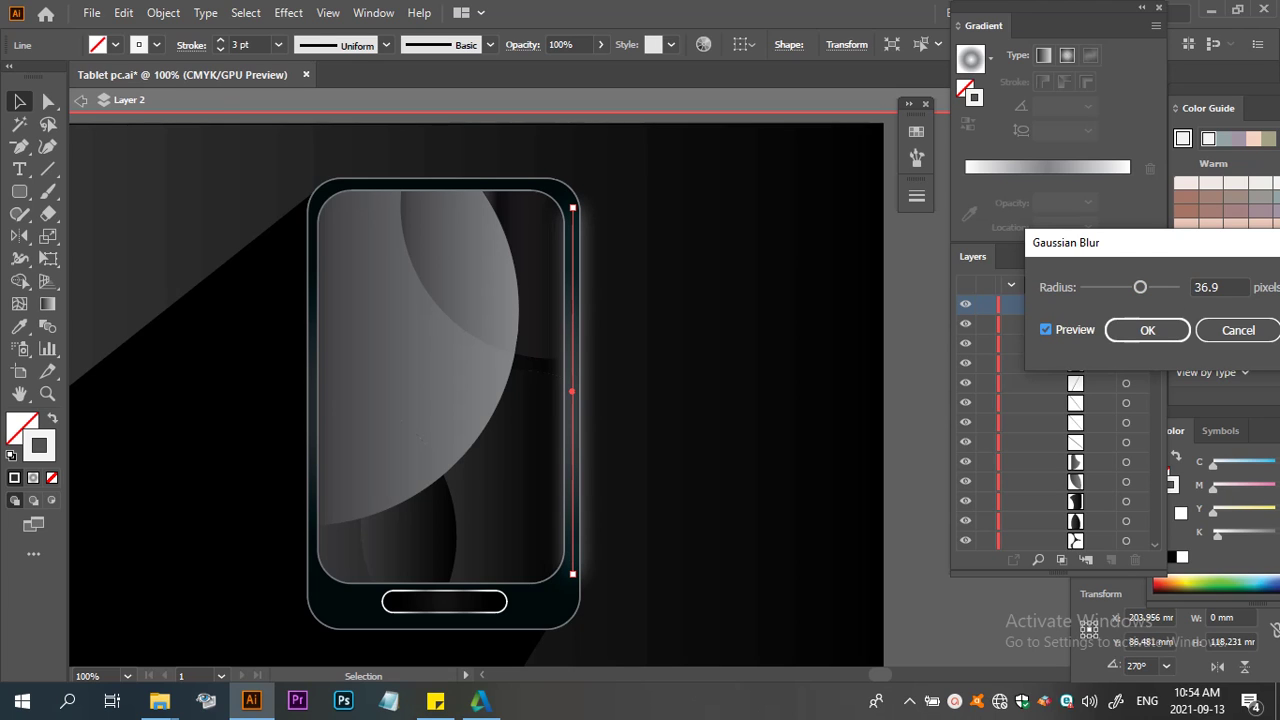
mouse_move(1140, 287)
left_mouse_down()
mouse_move(1097, 287)
mouse_move(1121, 287)
left_mouse_up()
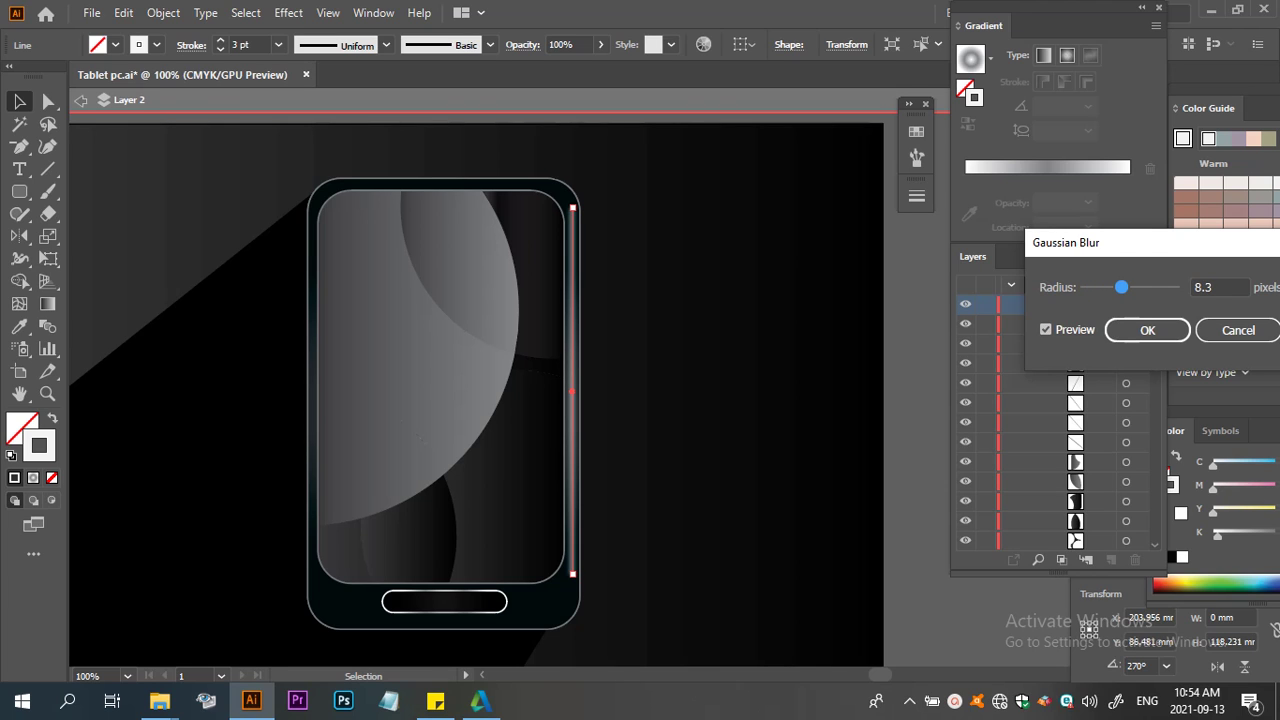
left_click(1147, 330)
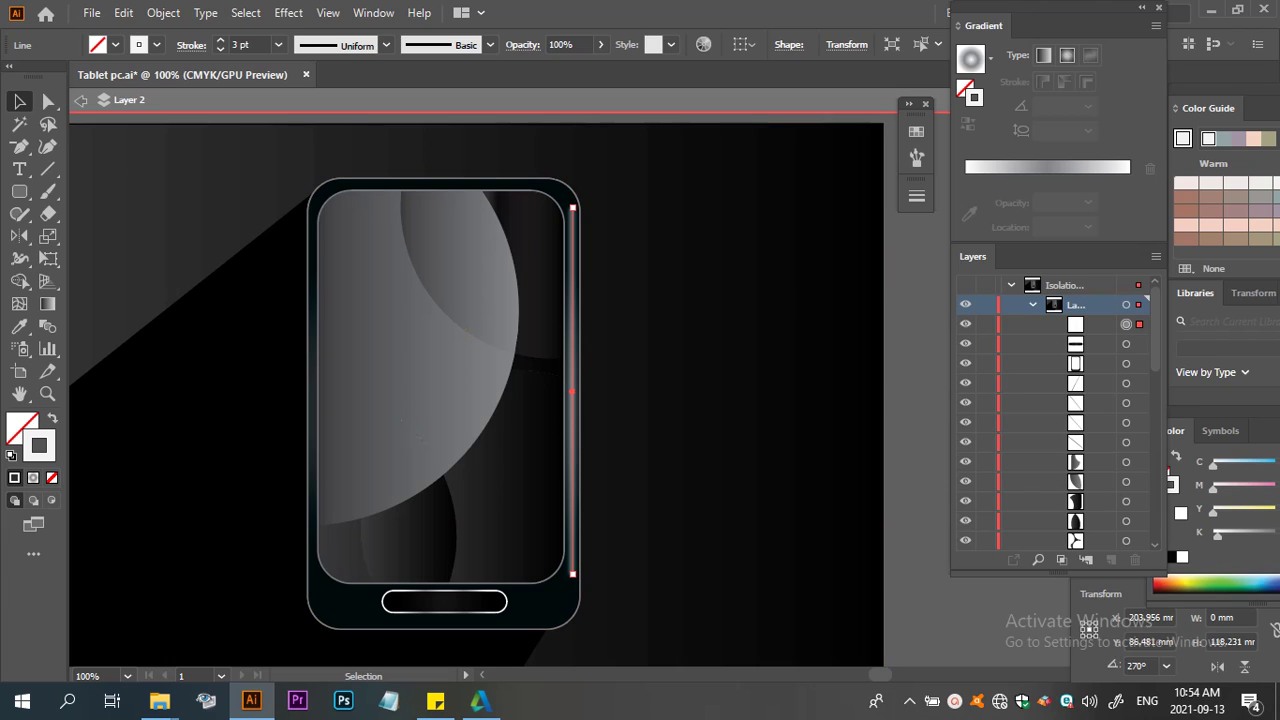
key("ctrl+shift+a")
key("ctrl+shift+a")
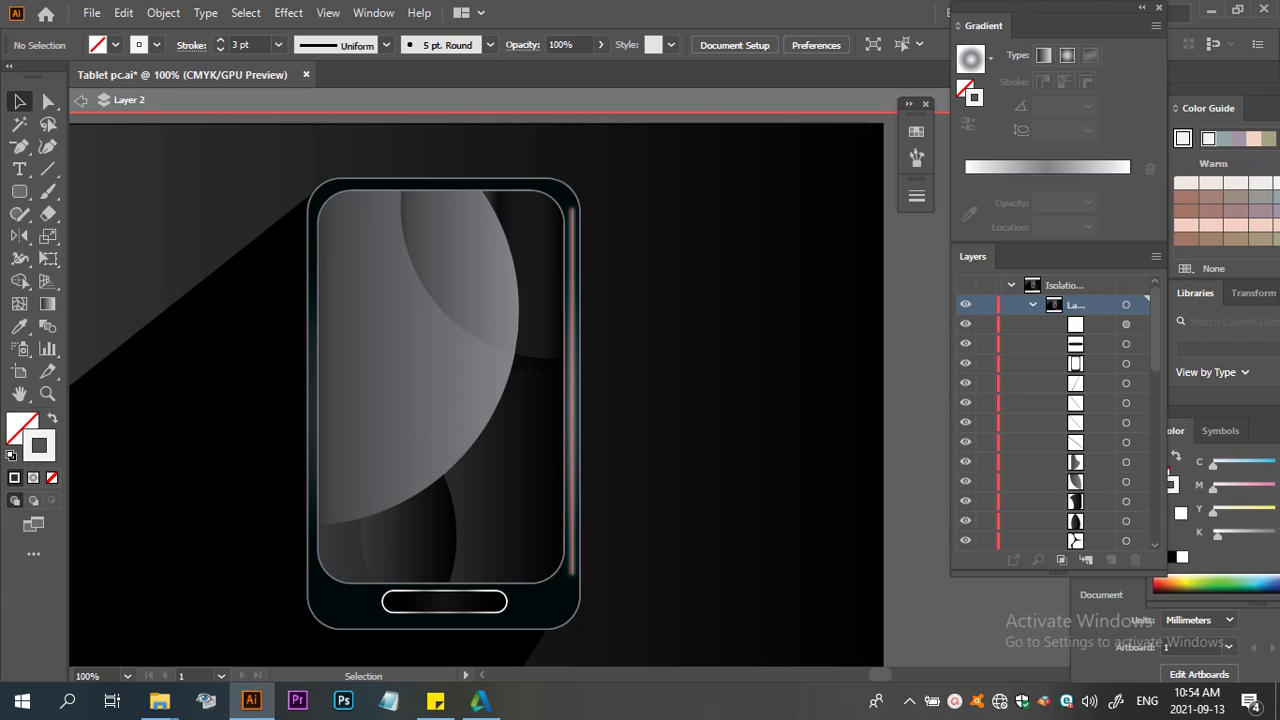
Lower the blurred right-edge line's opacity to 35%
left_click(1126, 324)
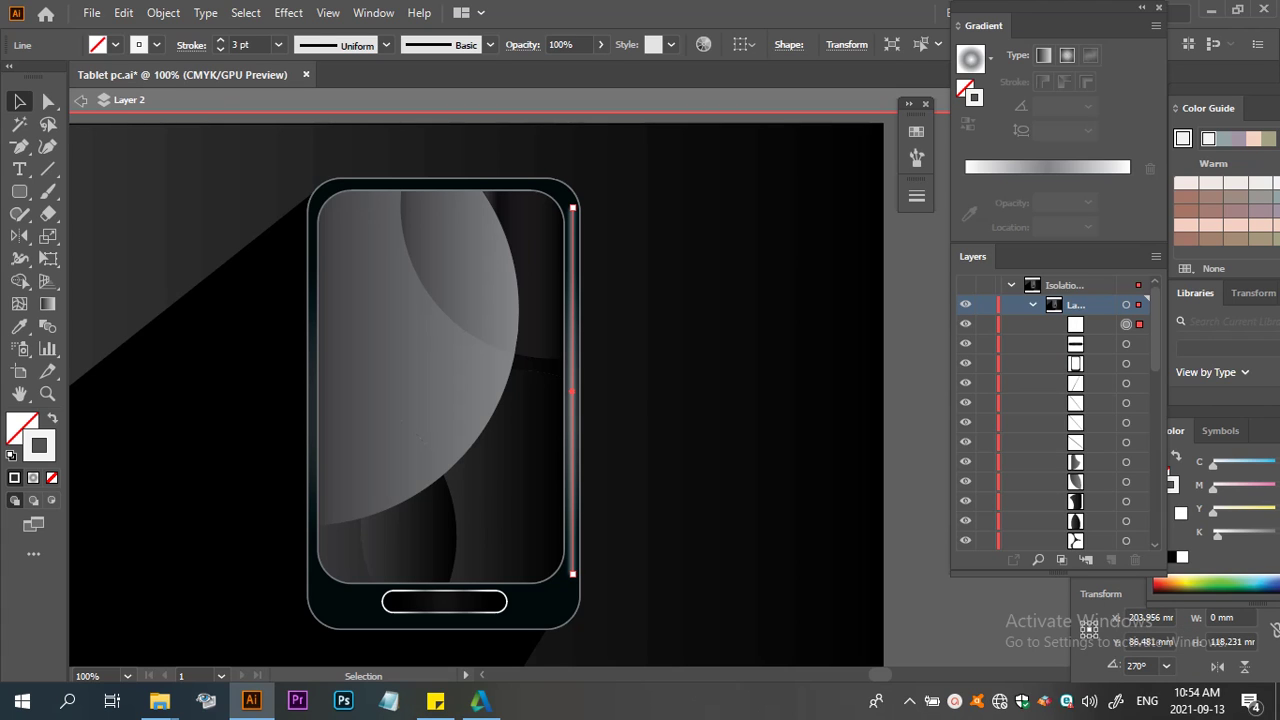
left_click(600, 45)
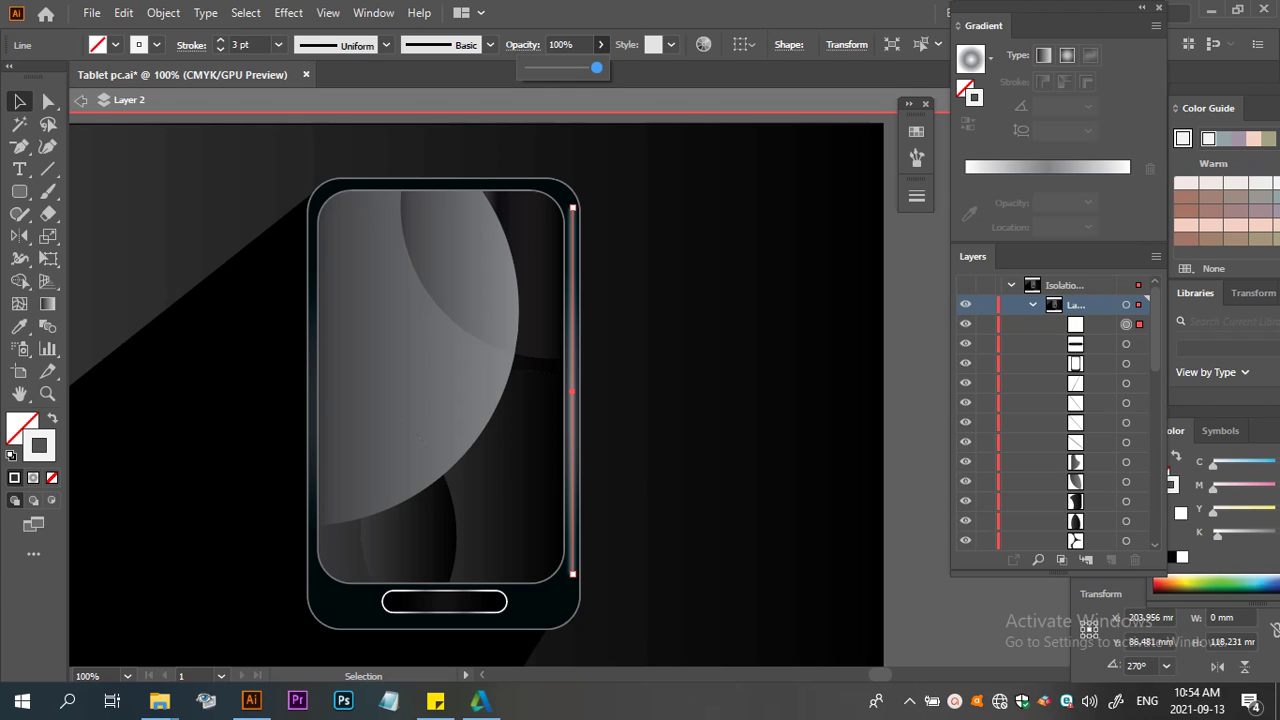
left_click_drag(597, 67, 552, 67)
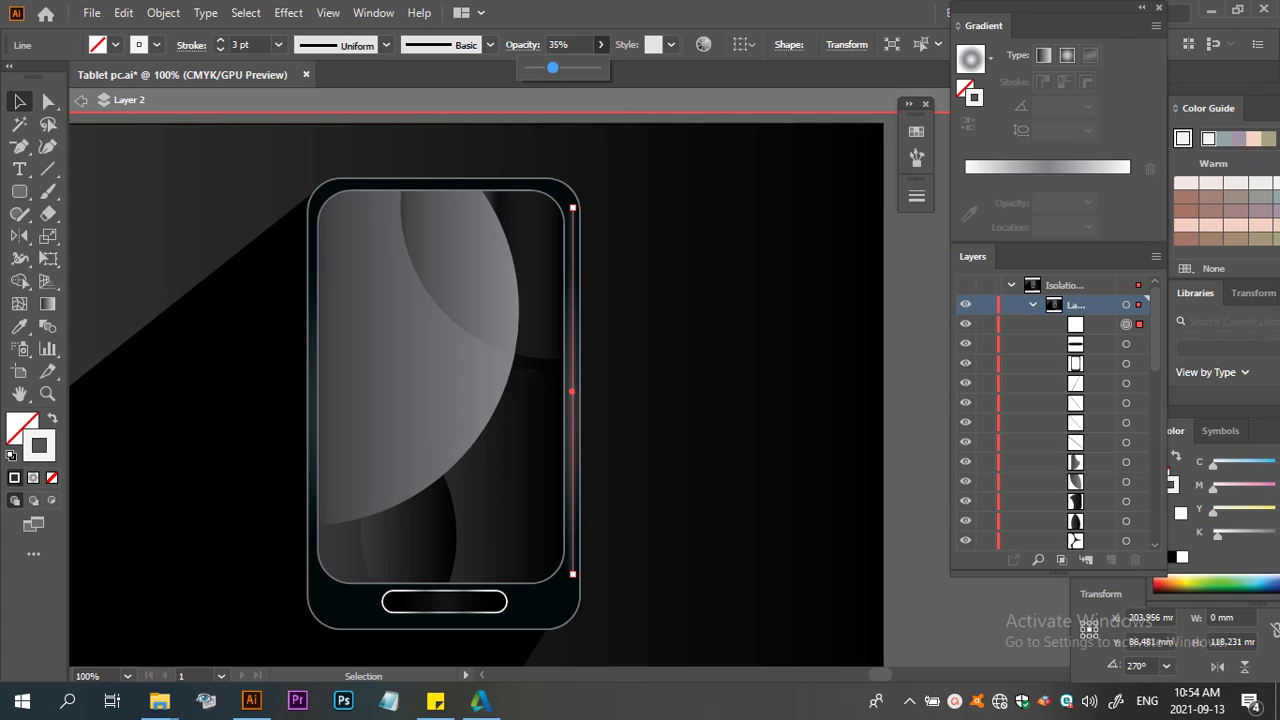
key("Escape")
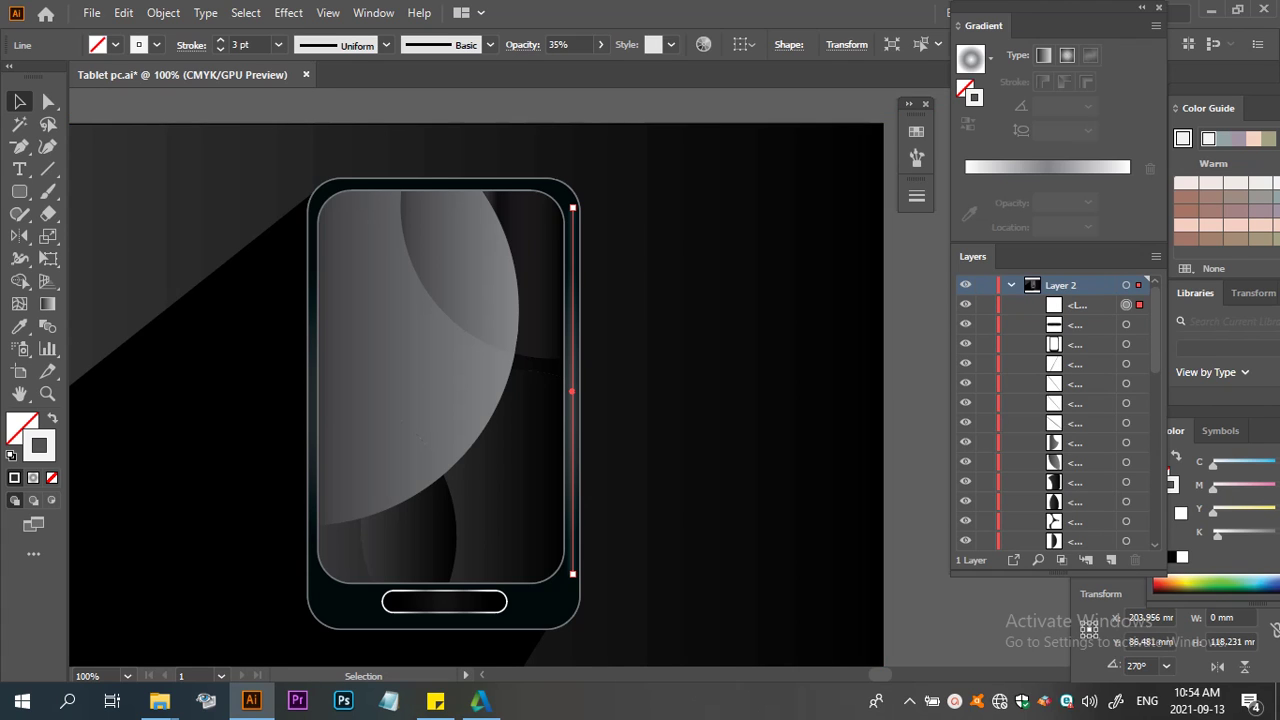
key("ctrl+shift+a")
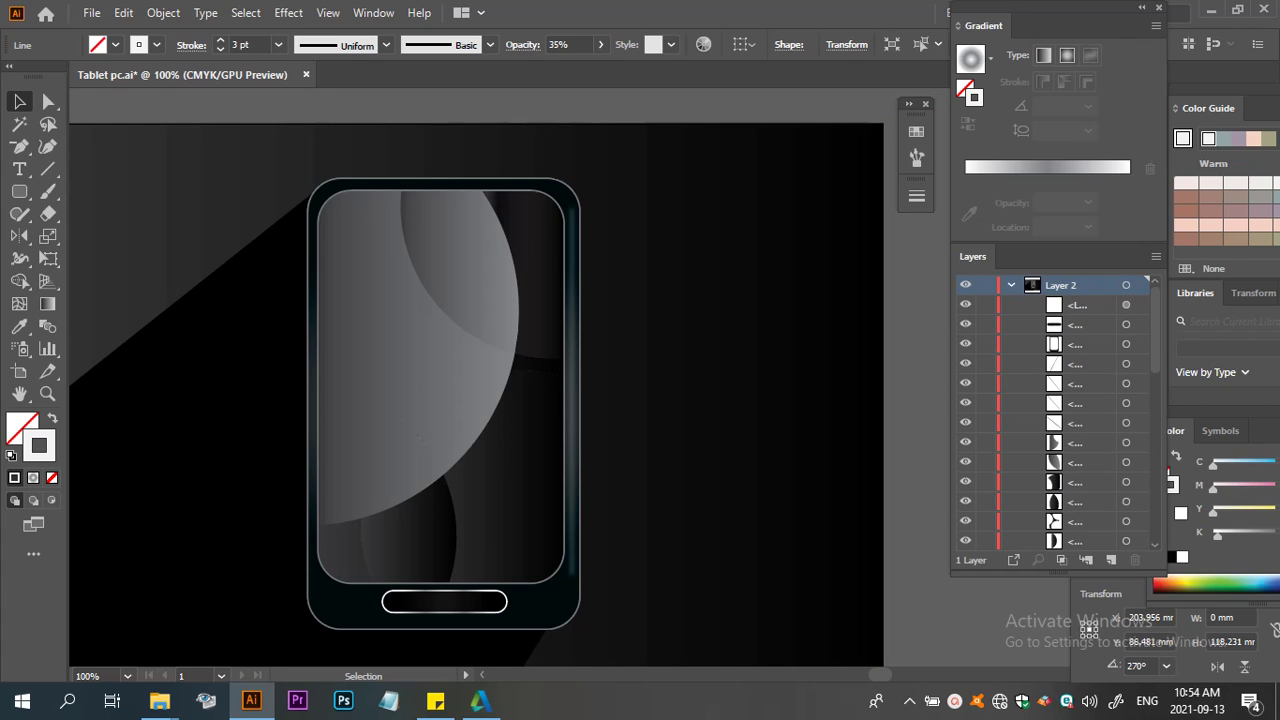
left_click(573, 543)
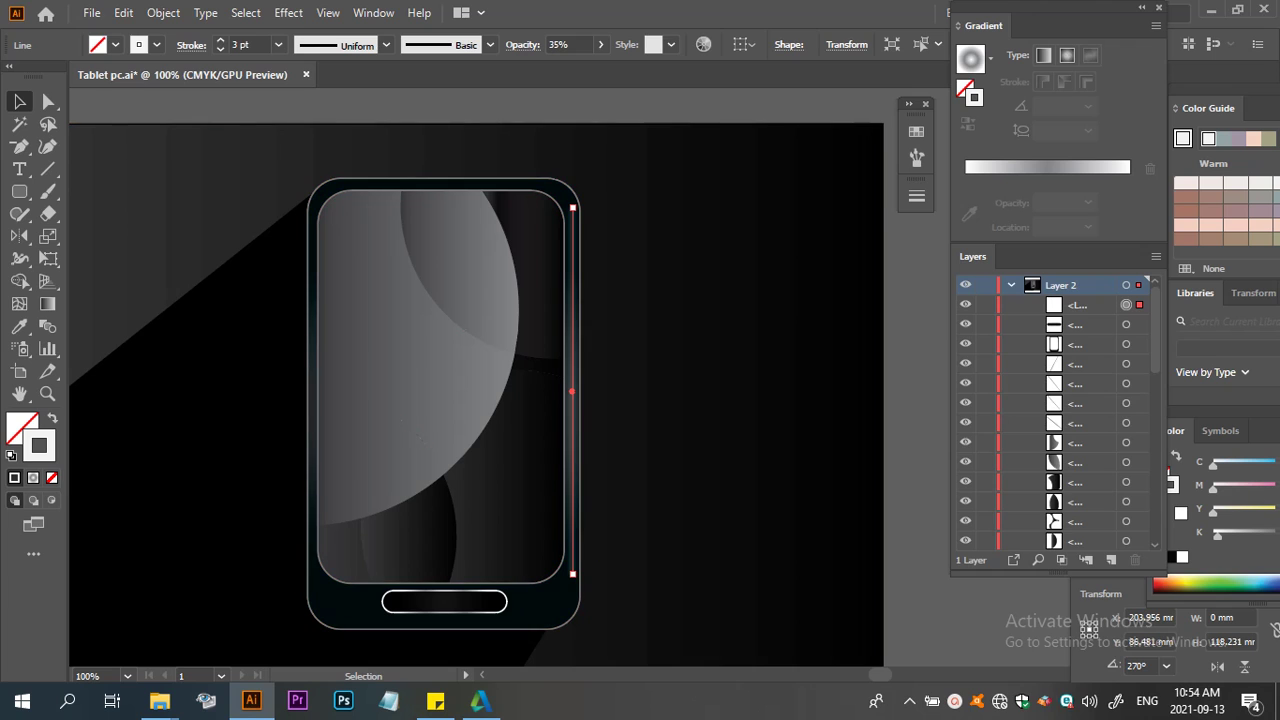
Shorten the right-edge highlight line and copy it to the tablet's left edge and centre
left_click_drag(572, 530, 572, 531)
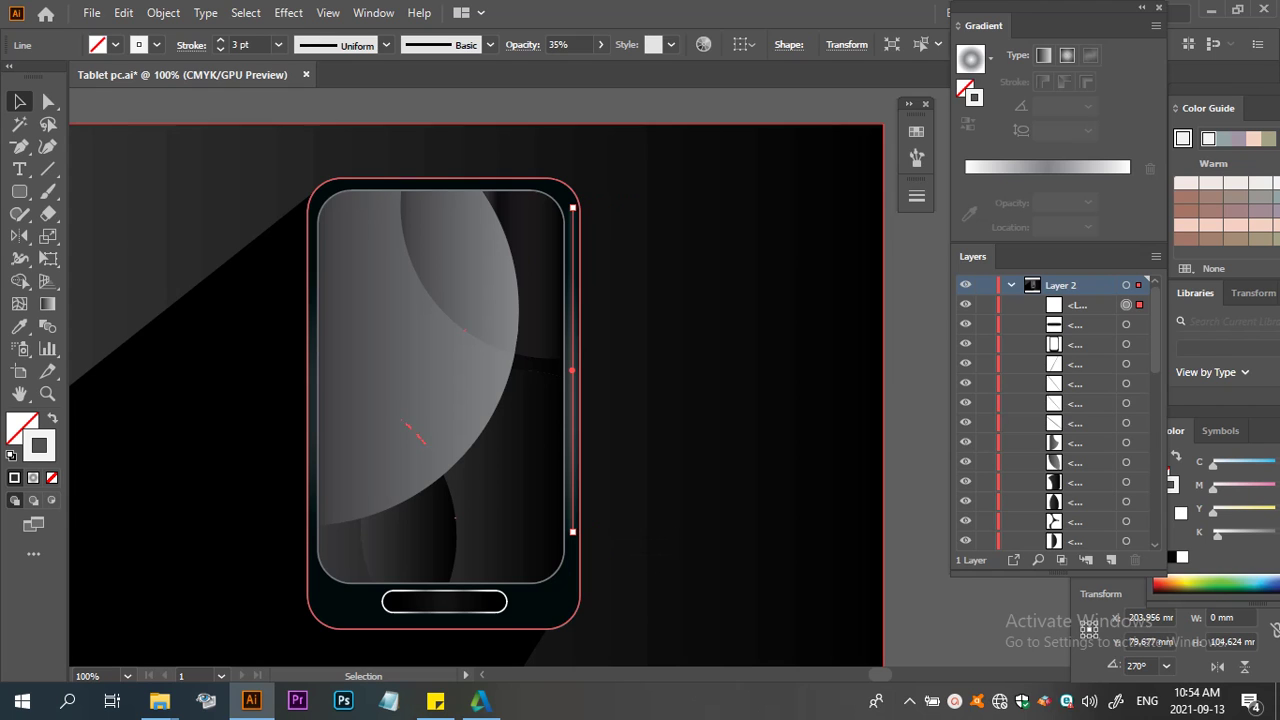
left_click(660, 480)
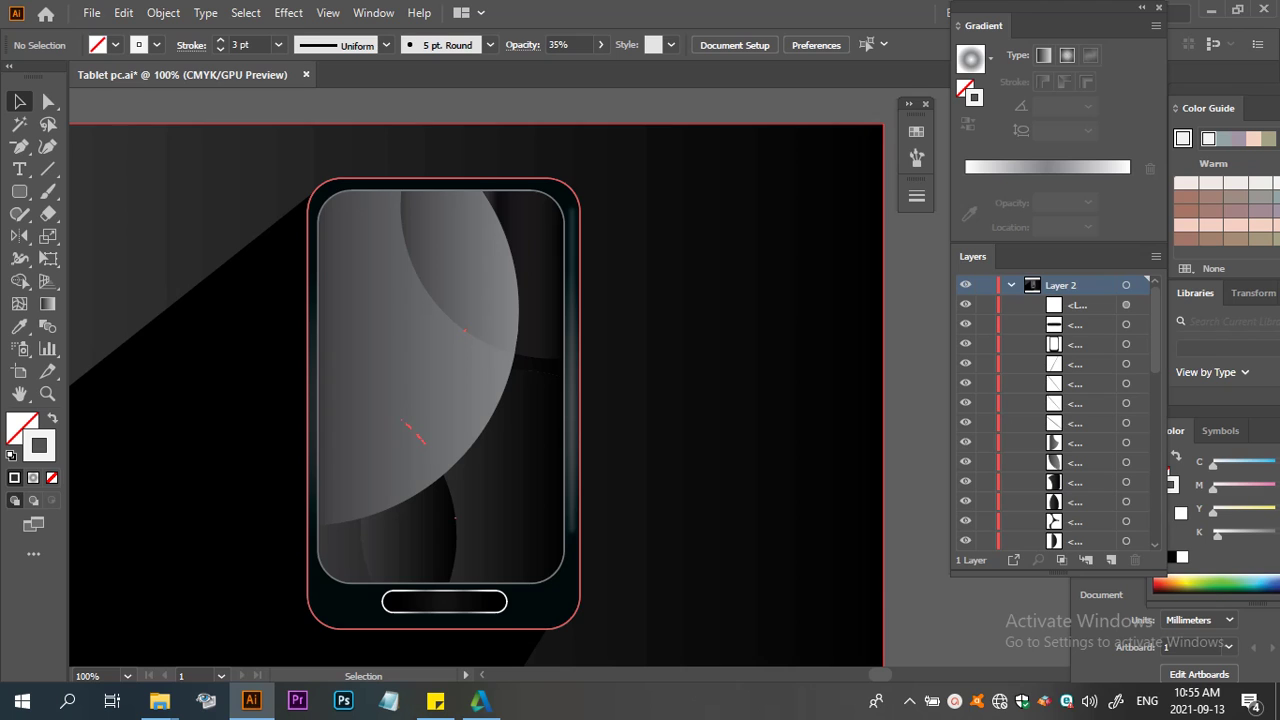
left_click_drag(573, 463, 311, 463)
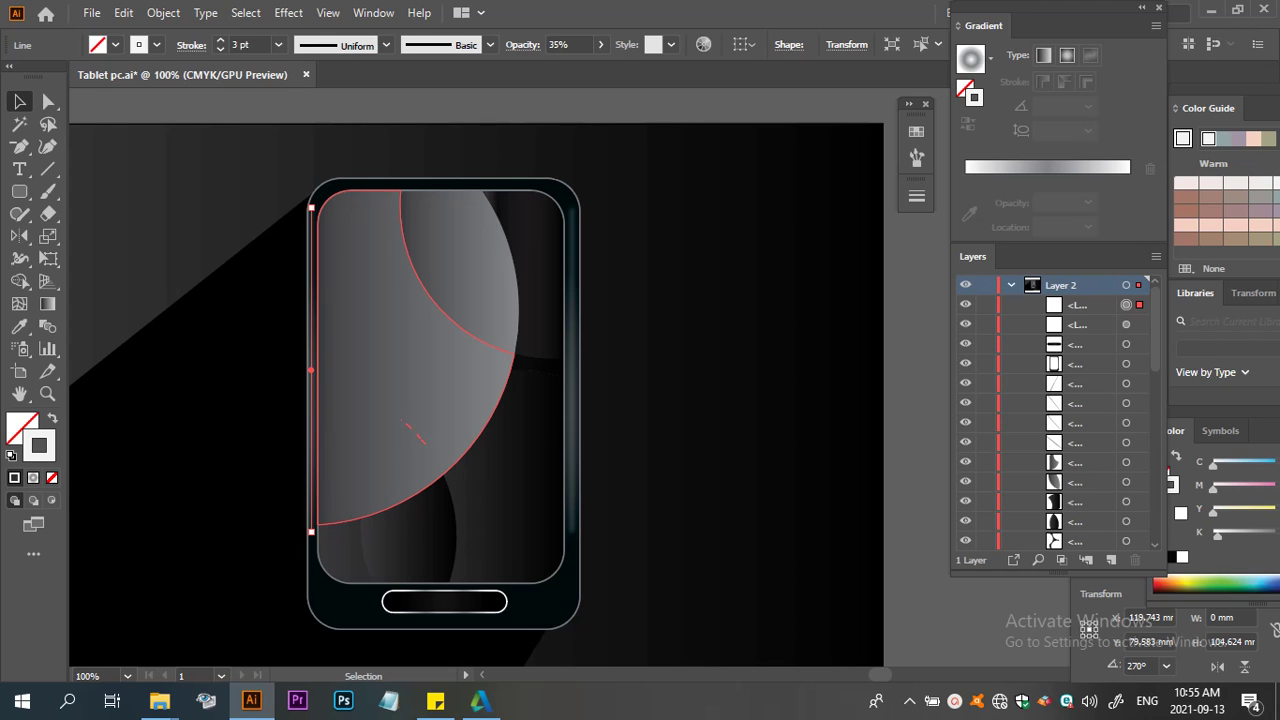
left_click(552, 123)
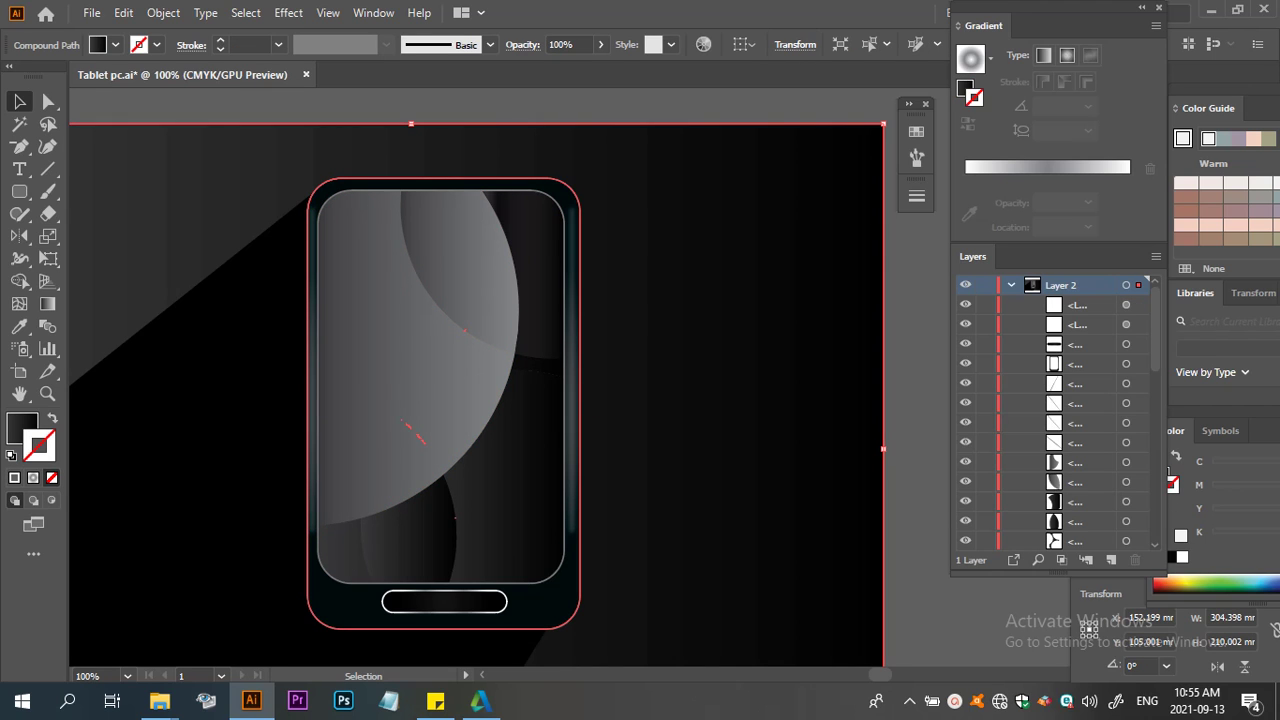
left_click_drag(572, 520, 463, 560)
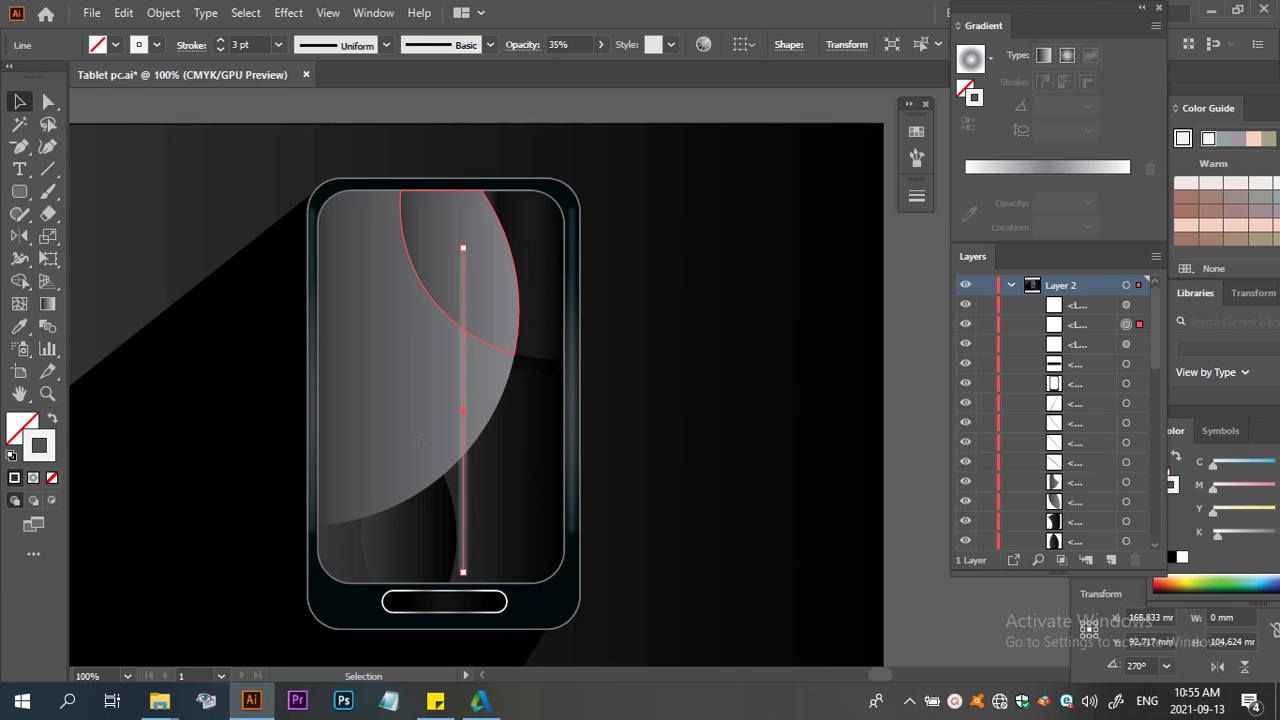
Rotate the line copy horizontal, align it along the tablet's top edge, and raise opacity to 100%
left_click_drag(466, 240, 620, 434)
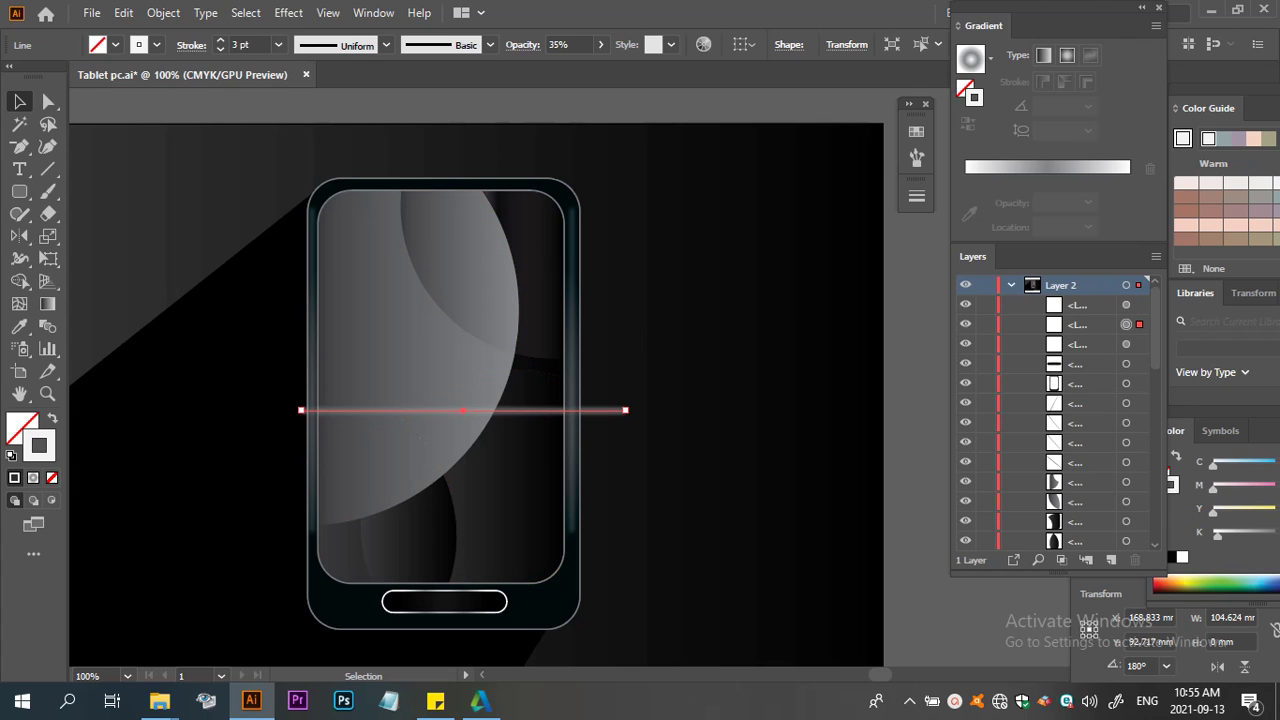
left_click_drag(550, 410, 548, 182)
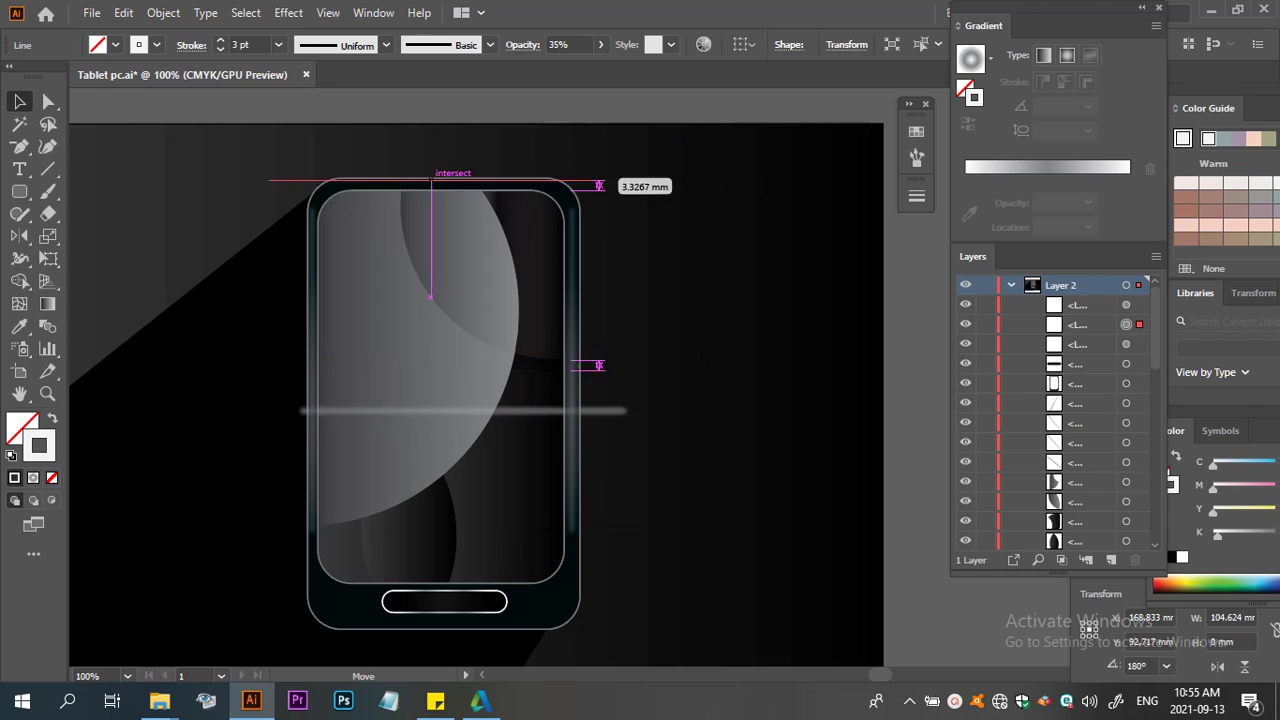
left_click_drag(430, 296, 423, 440)
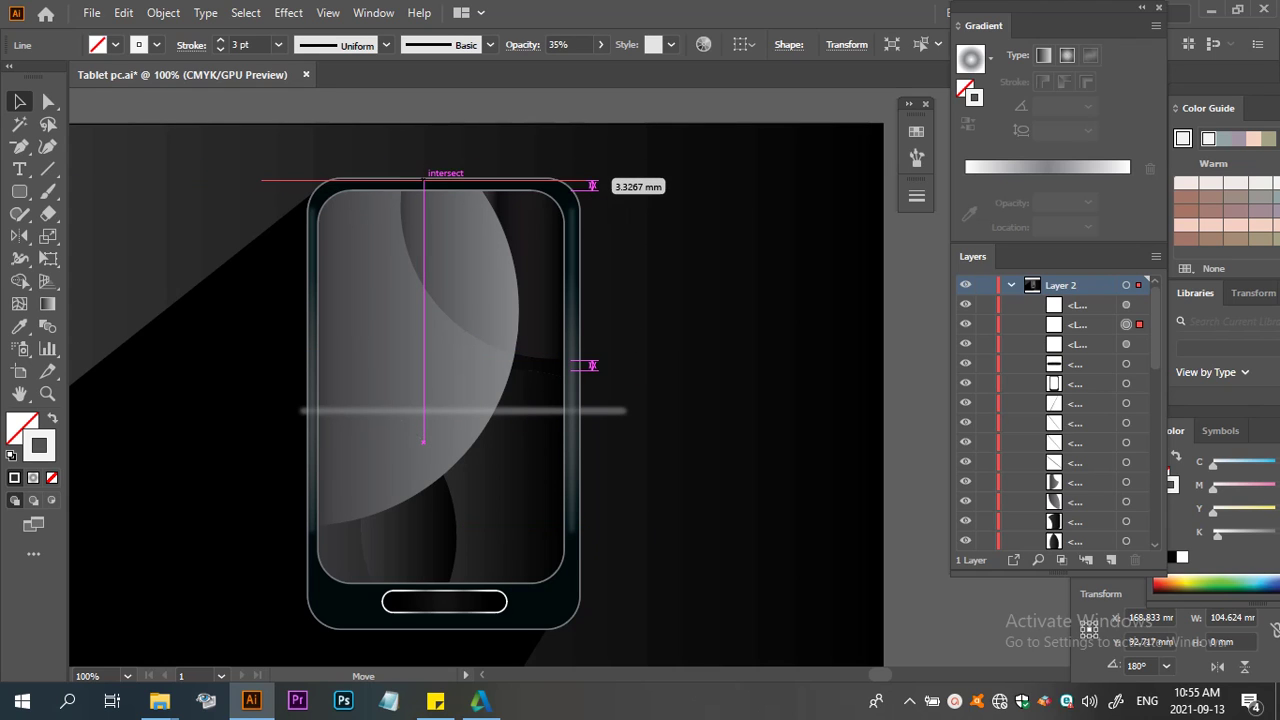
left_click_drag(423, 440, 455, 517)
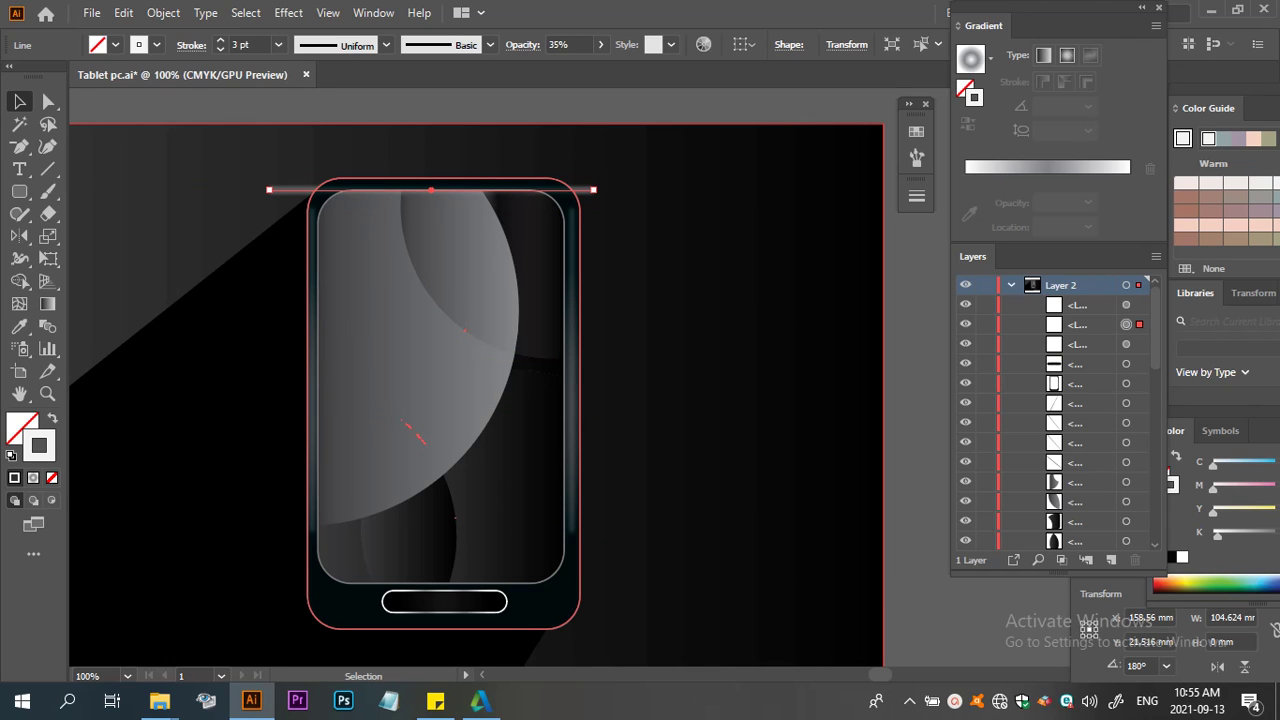
key("Up")
key("Up")
key("Up")
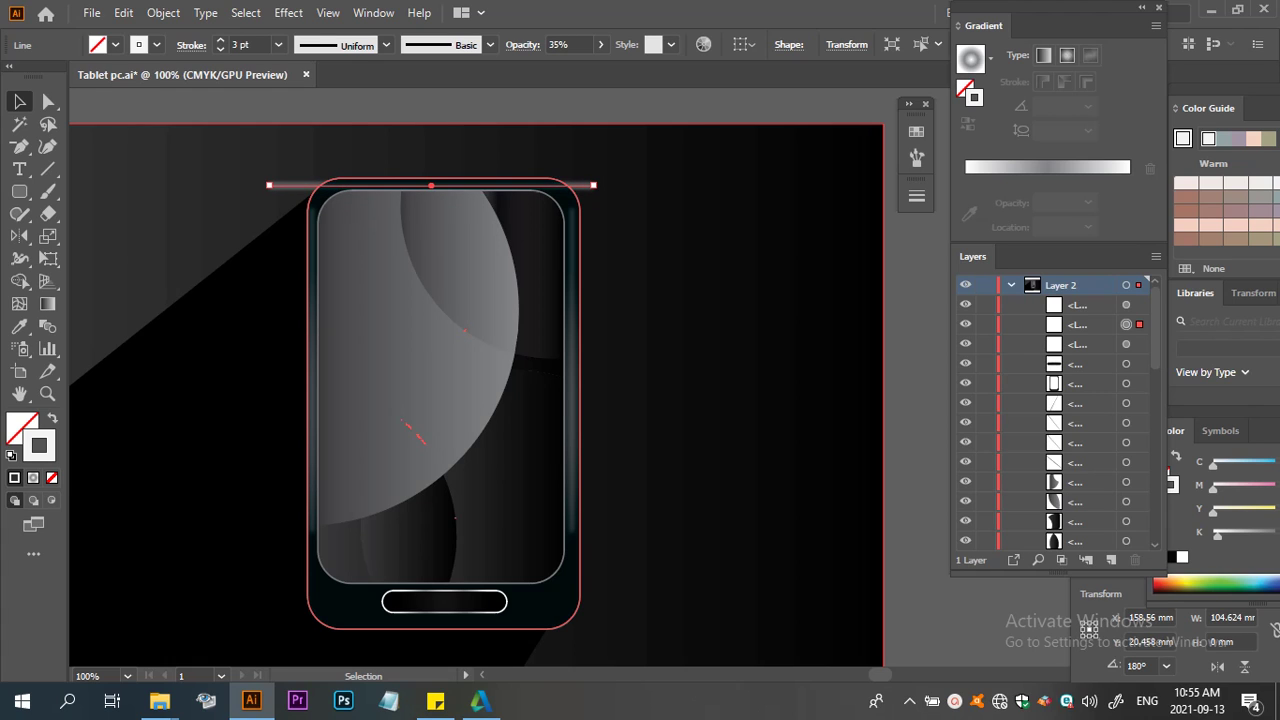
key("Up")
key("Up")
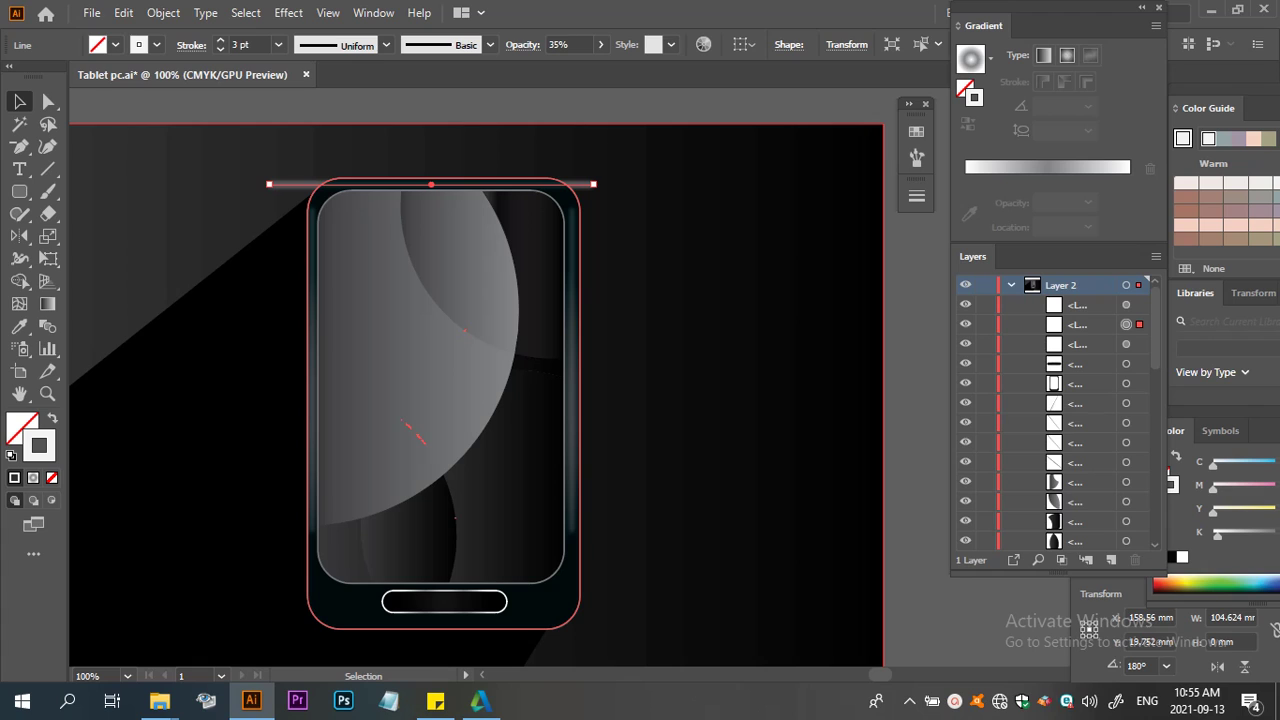
key("Right")
key("Right")
key("Right")
key("Right")
key("Right")
key("Right")
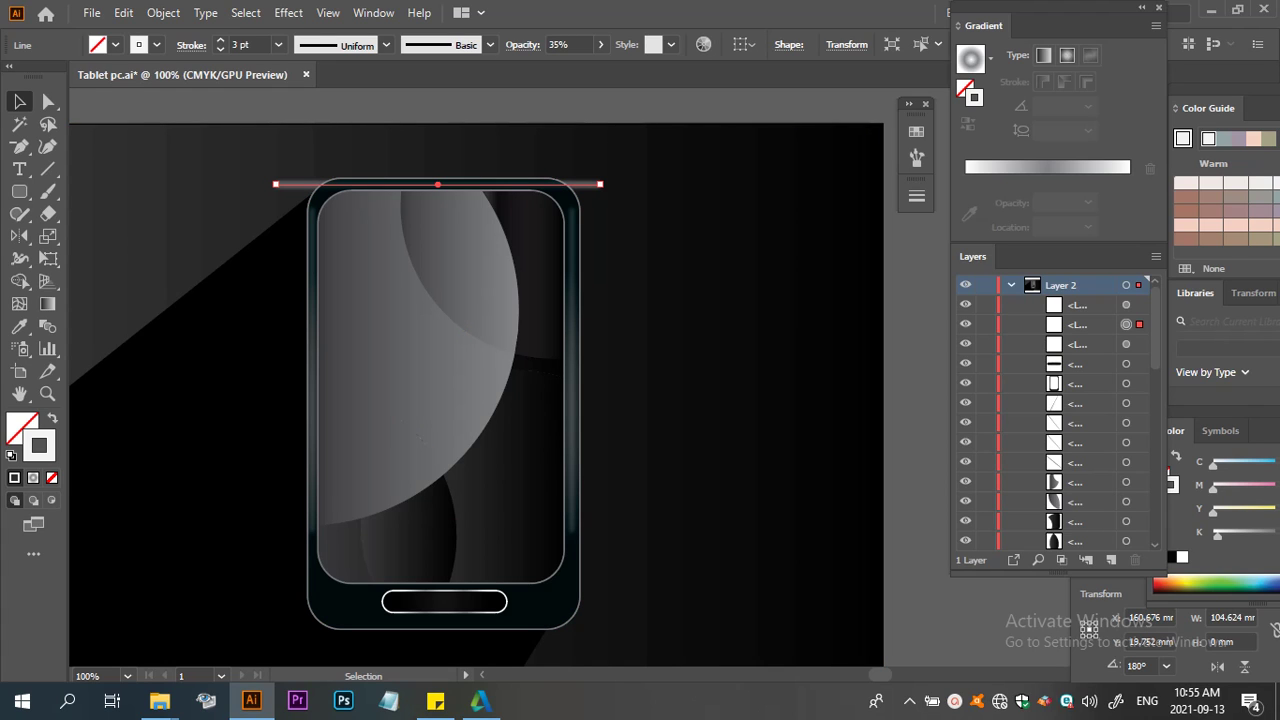
left_click(600, 44)
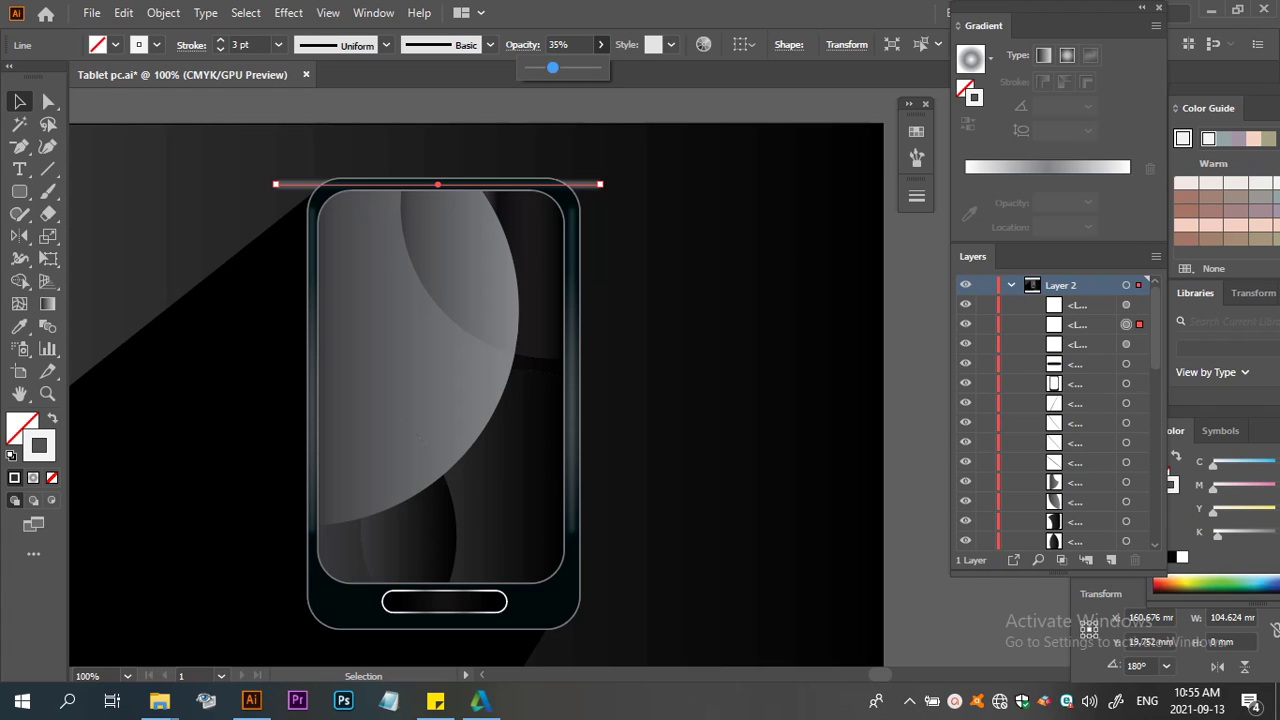
left_click_drag(552, 67, 597, 67)
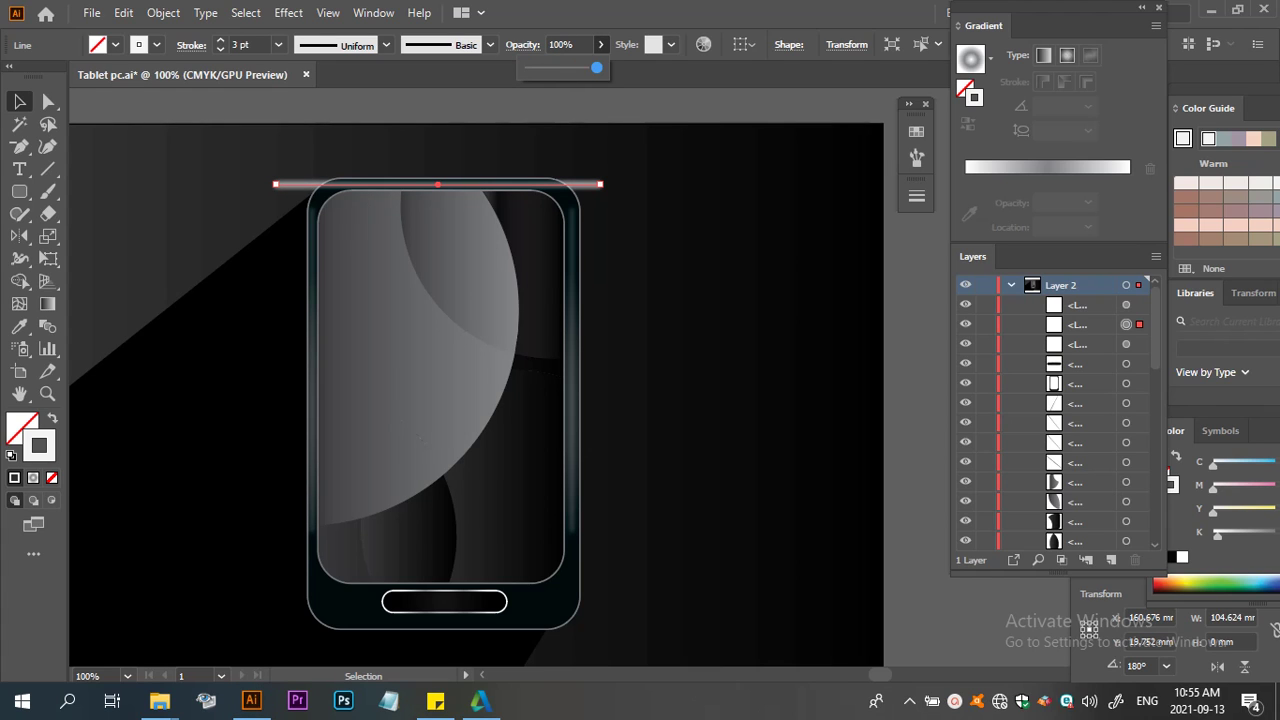
left_click(278, 44)
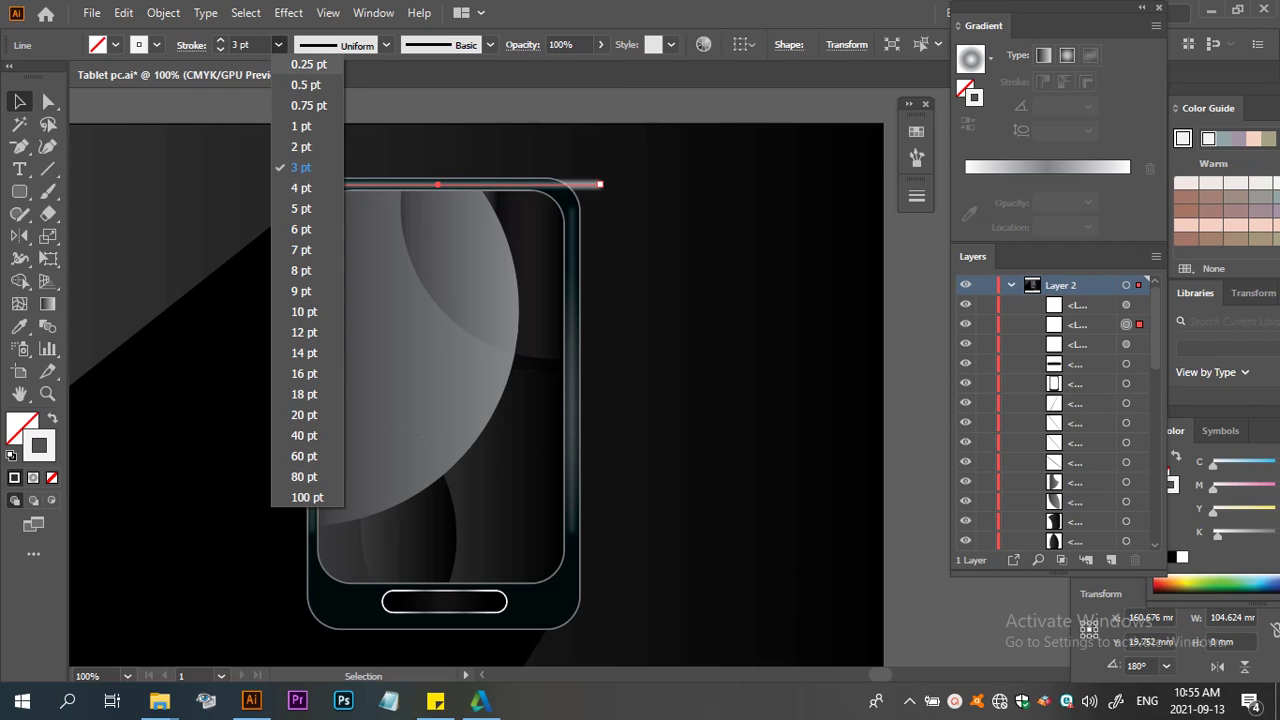
Give the top highlight line a 2 pt stroke with the tapered variable width profile
left_click(308, 64)
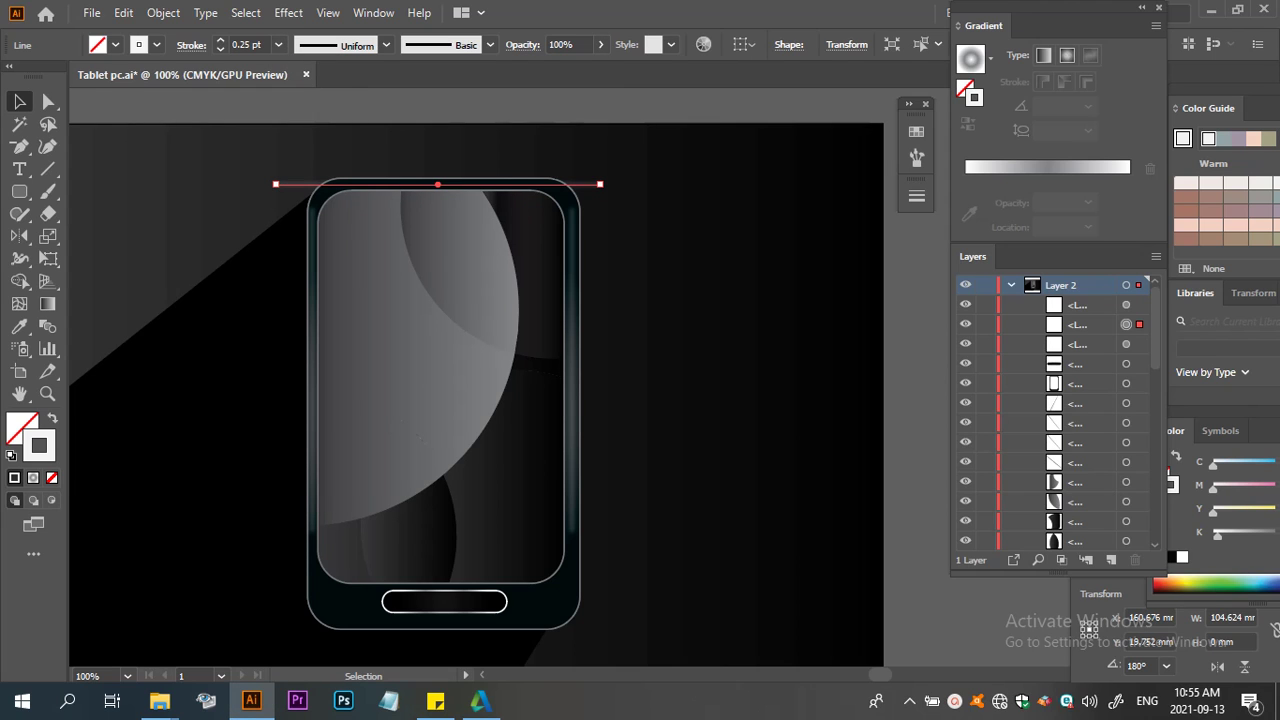
left_click(278, 44)
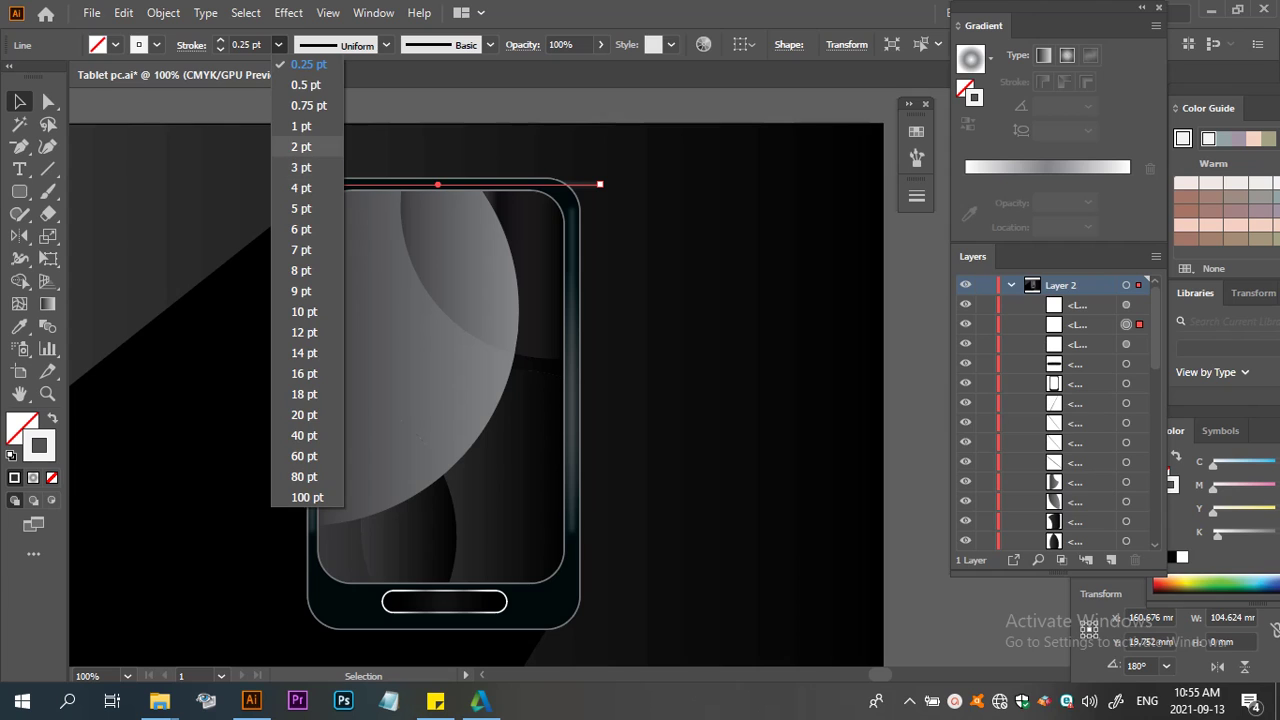
left_click(305, 148)
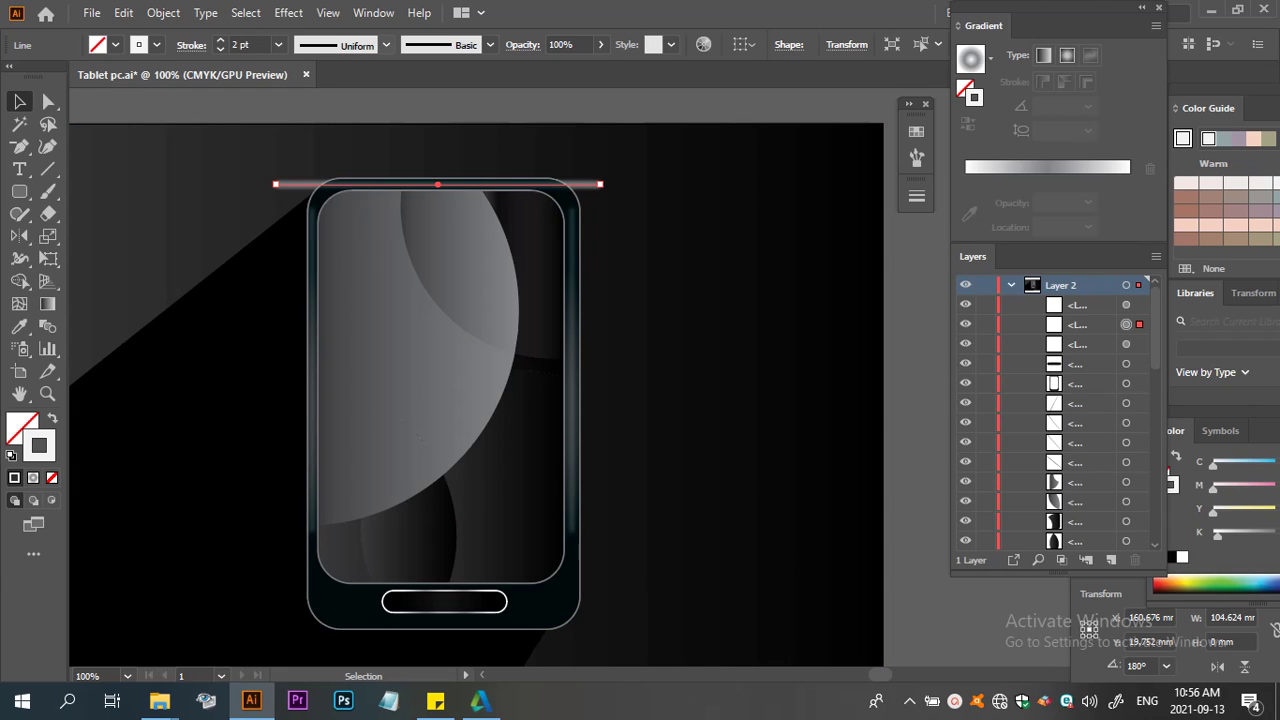
left_click(386, 44)
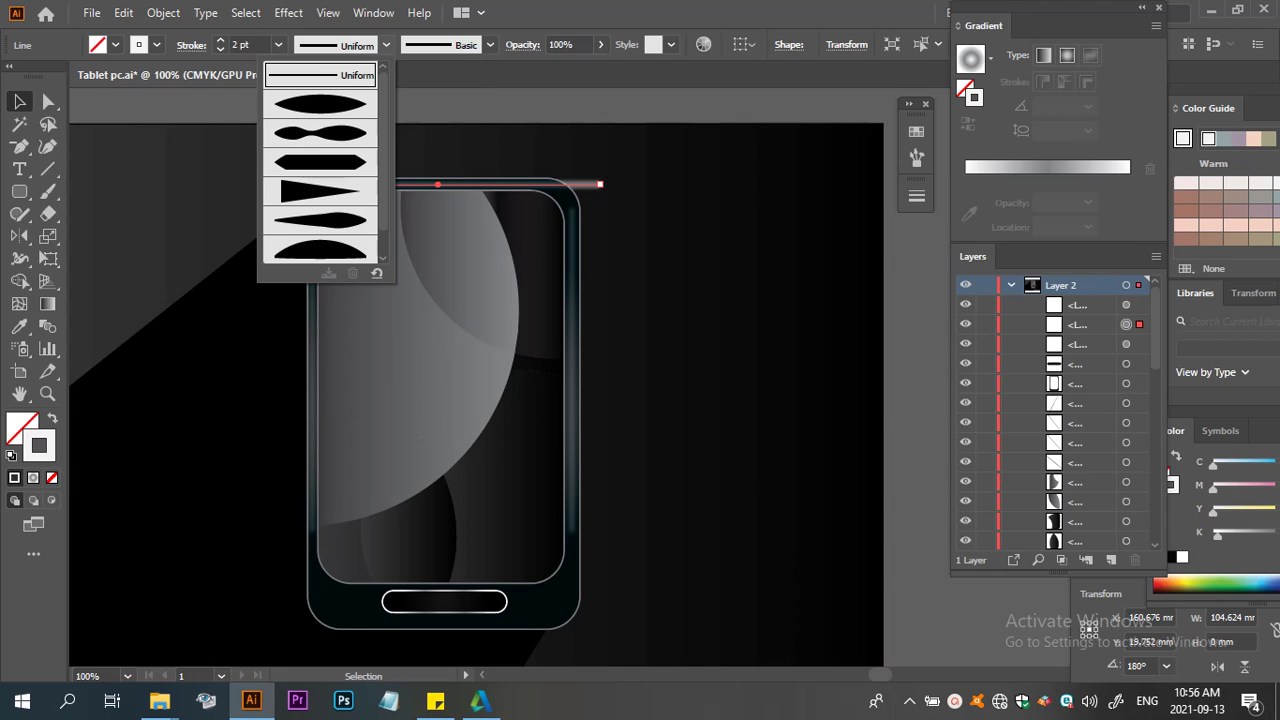
left_click(386, 44)
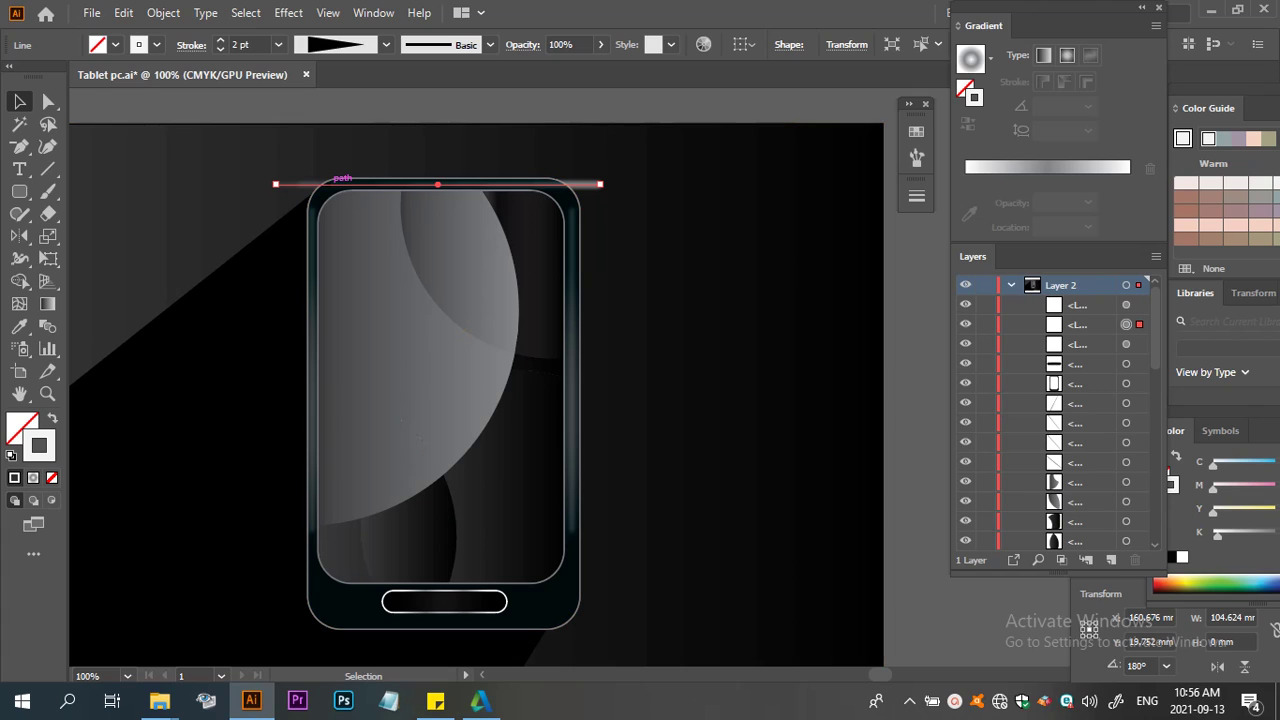
key("ctrl+shift+a")
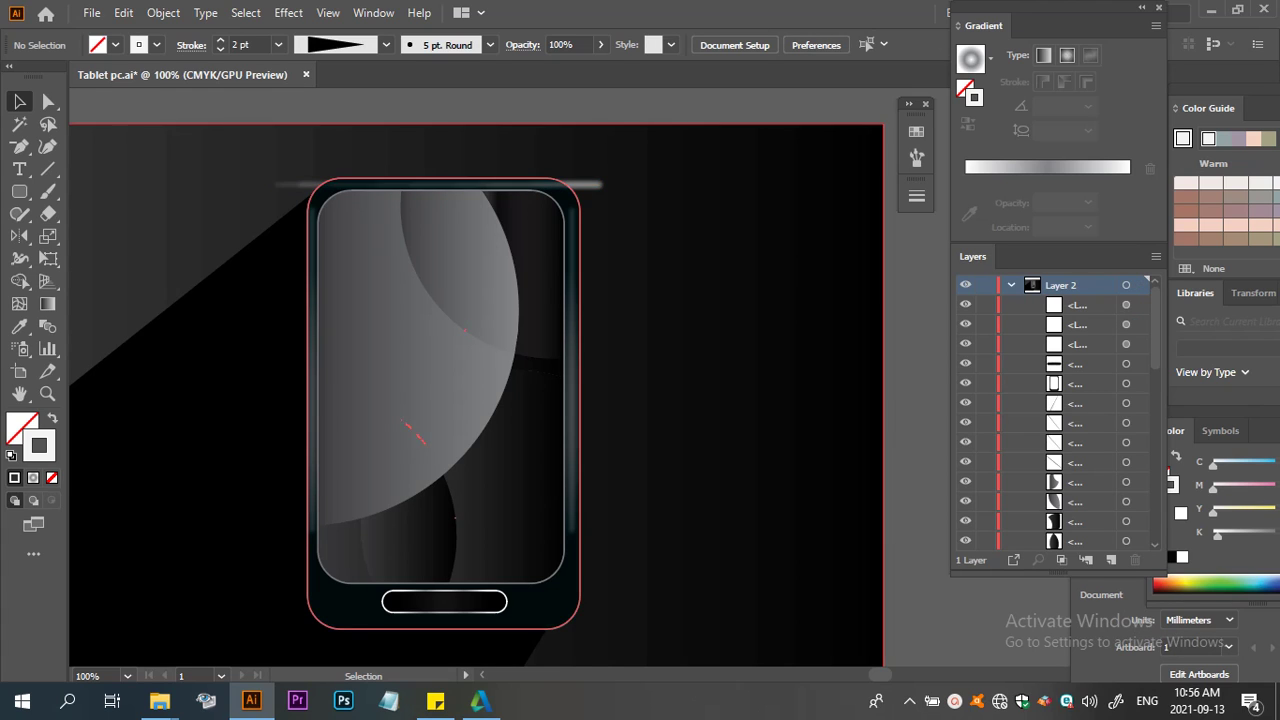
left_click_drag(548, 98, 570, 208)
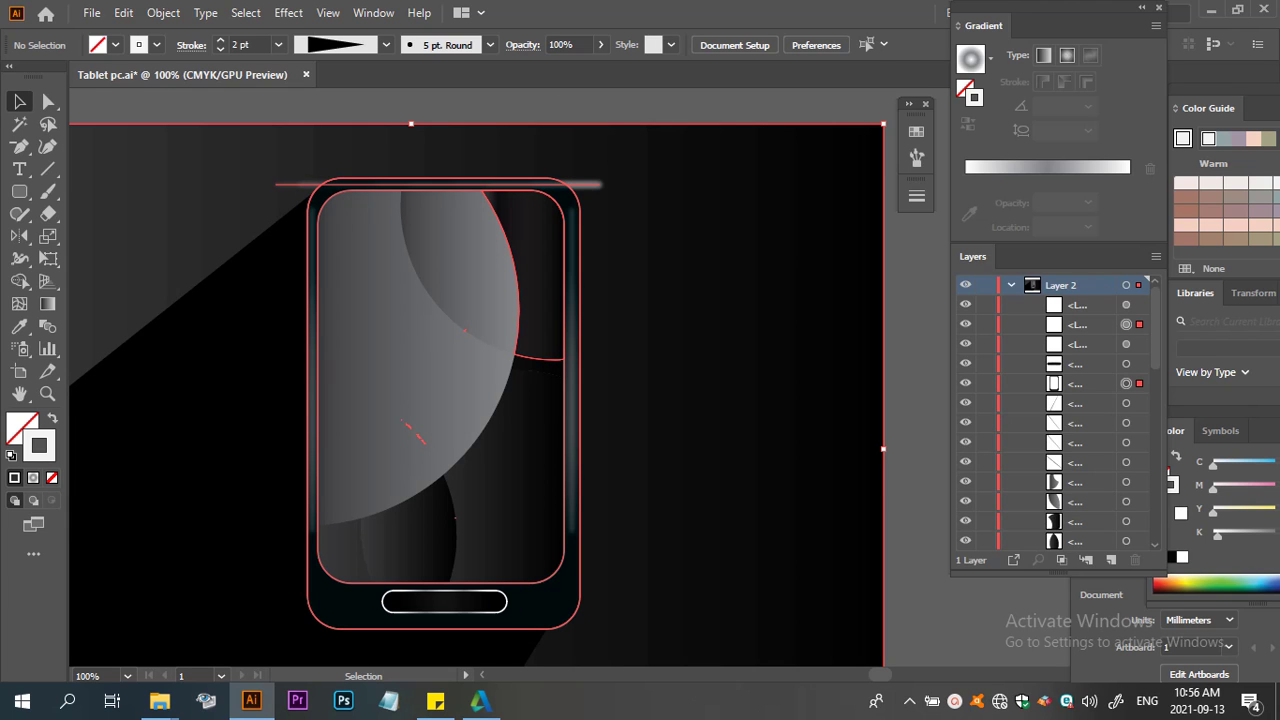
left_click(20, 281)
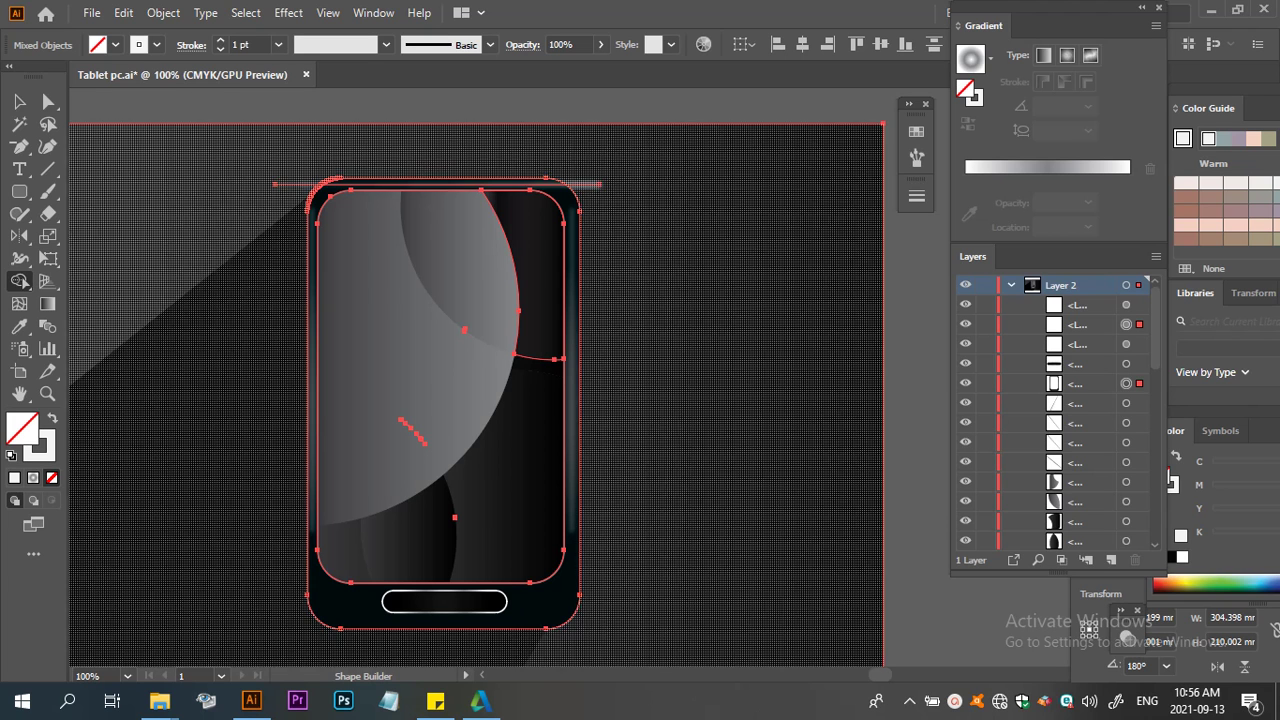
key("v")
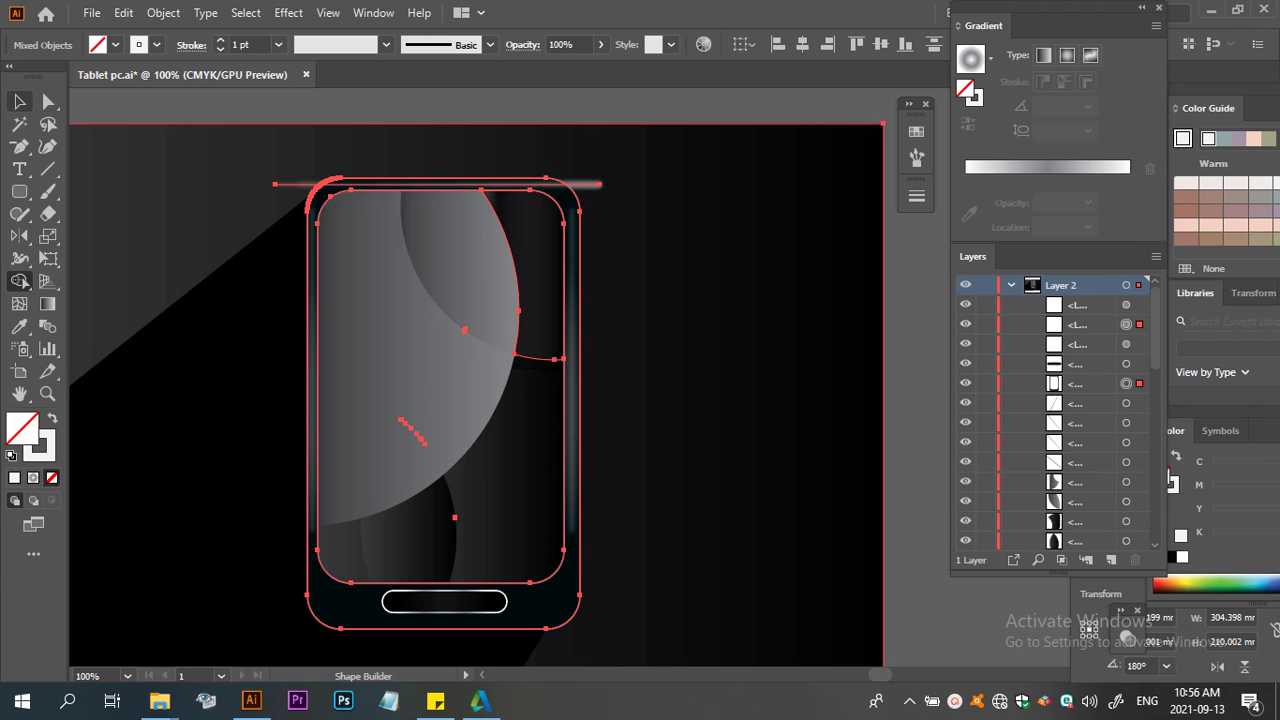
key("ctrl+shift+a")
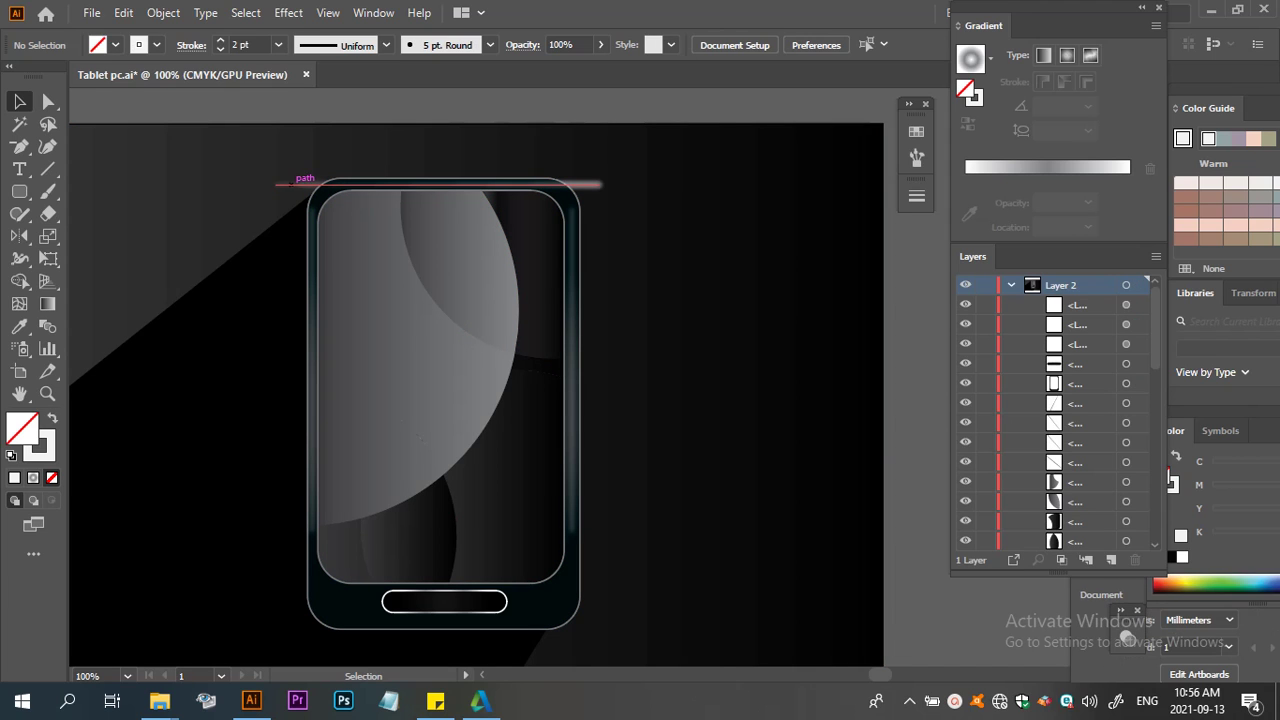
left_click(292, 184)
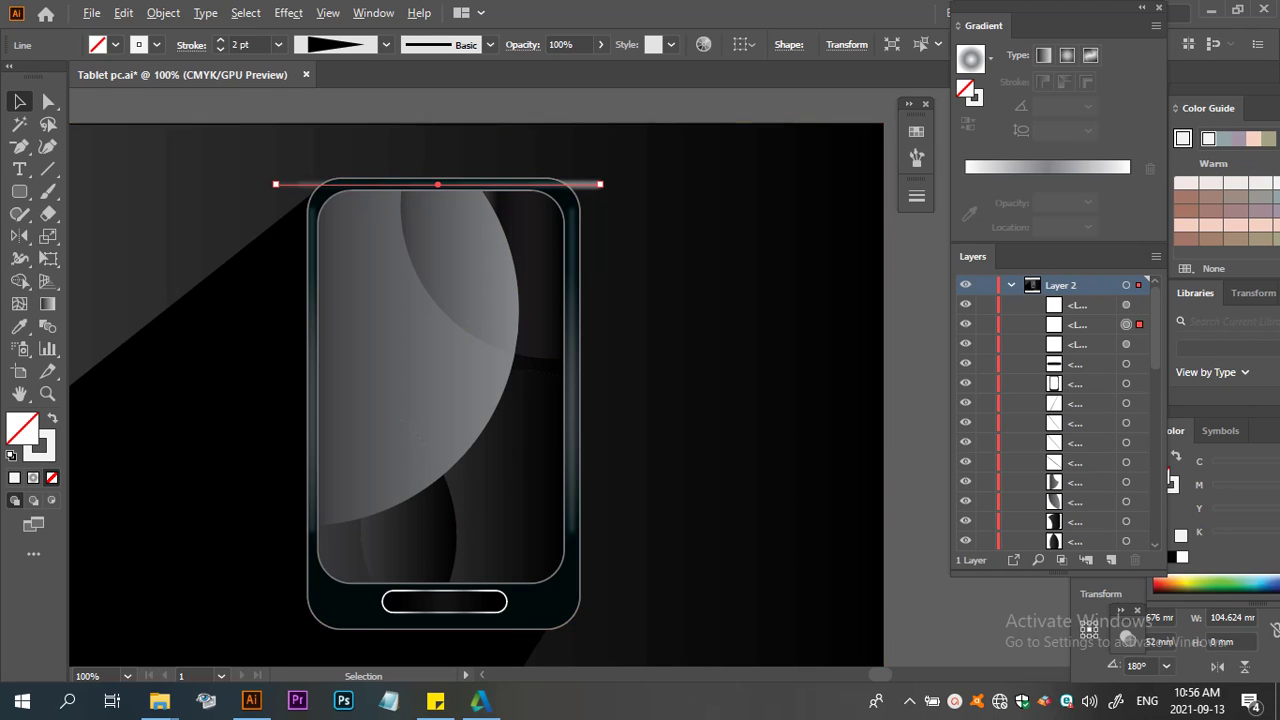
Add an anchor point on the top highlight line and delete its overhanging right endpoint
scroll(567, 193, "up", 5)
scroll(567, 193, "up", 2)
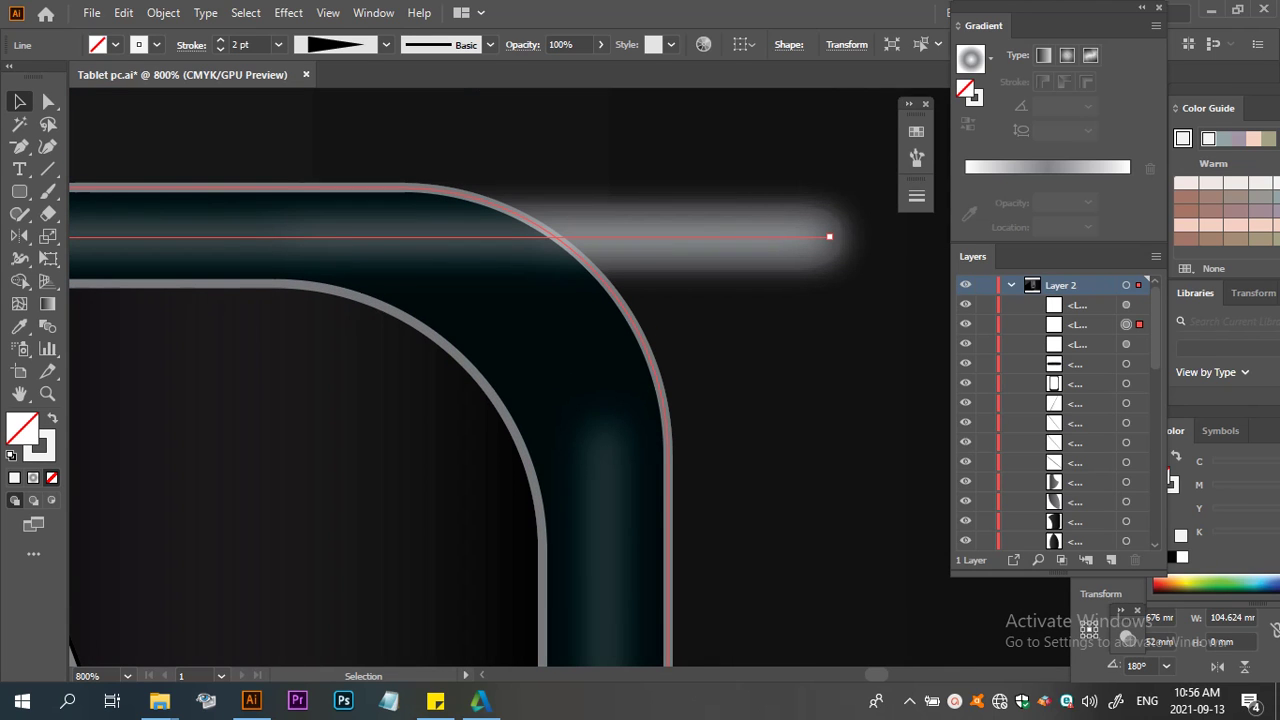
key("plus")
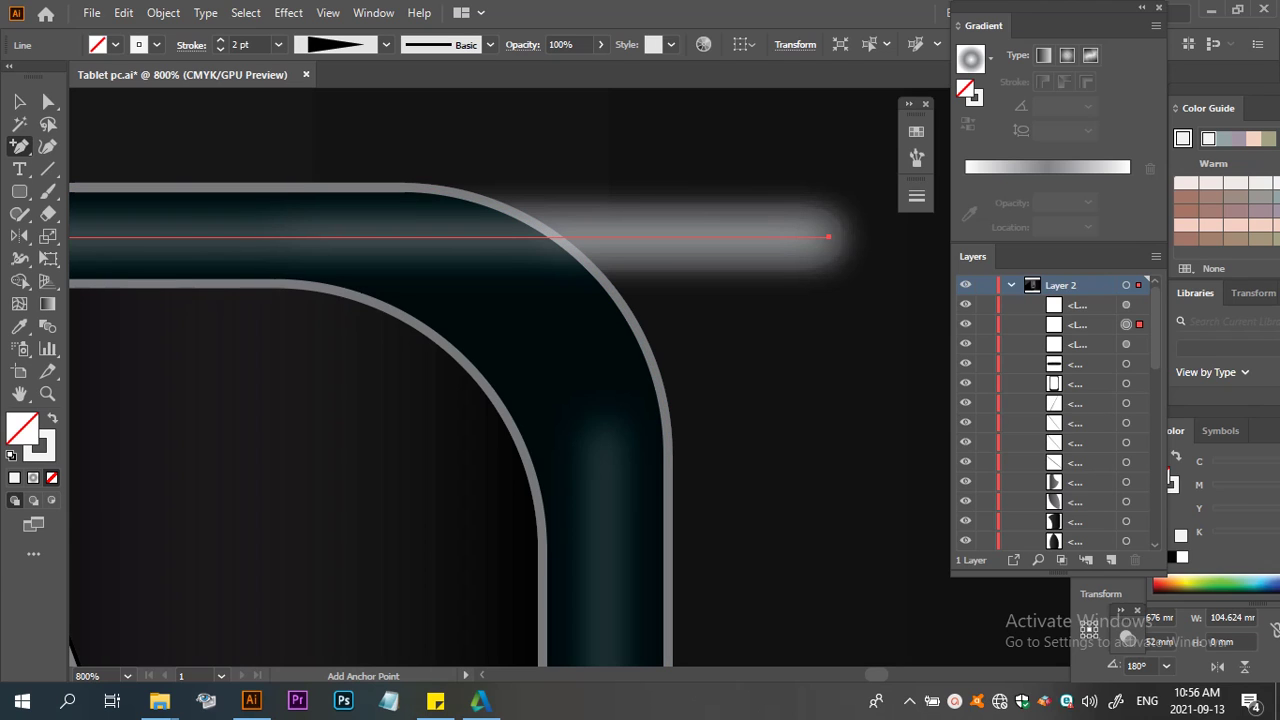
left_click(499, 237)
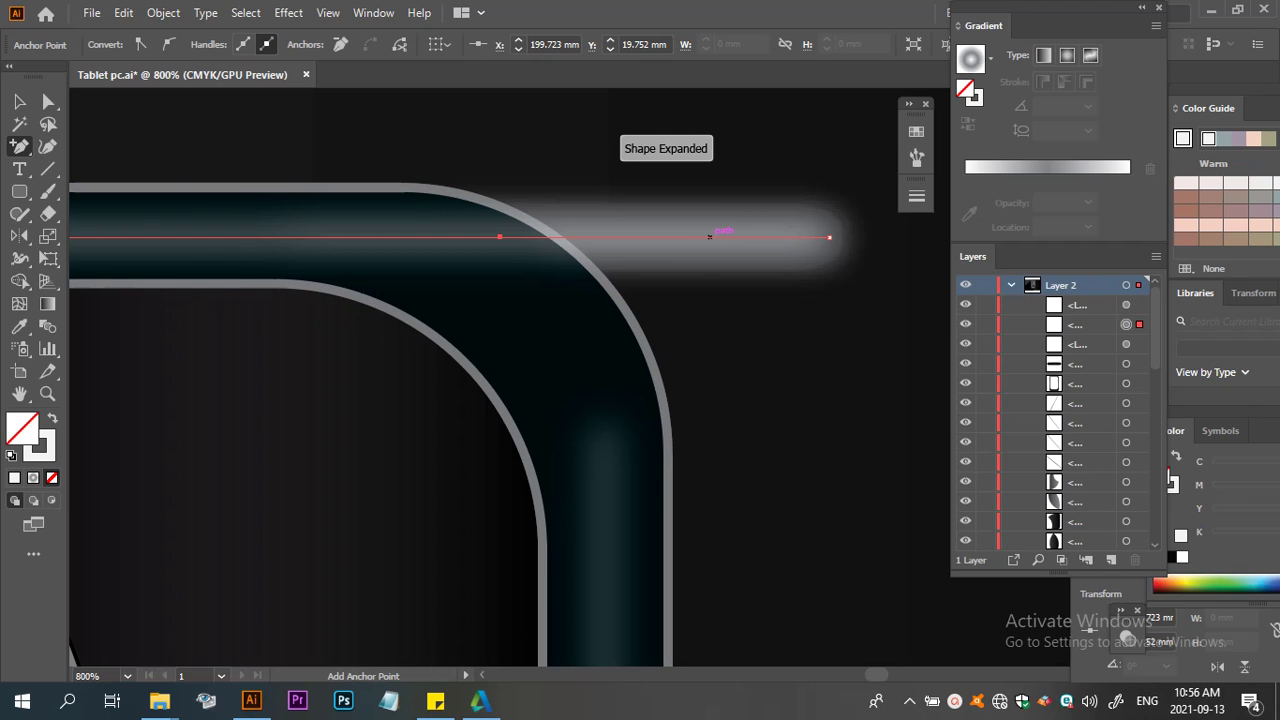
key("a")
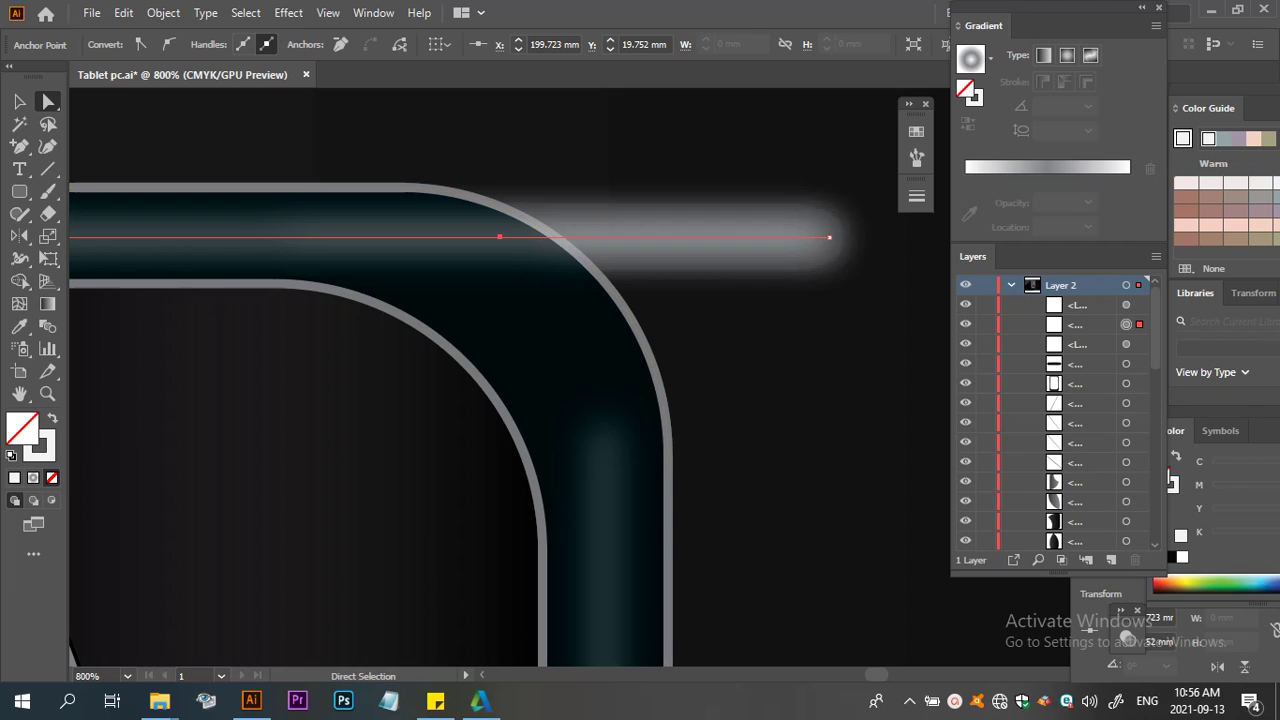
left_click(829, 237)
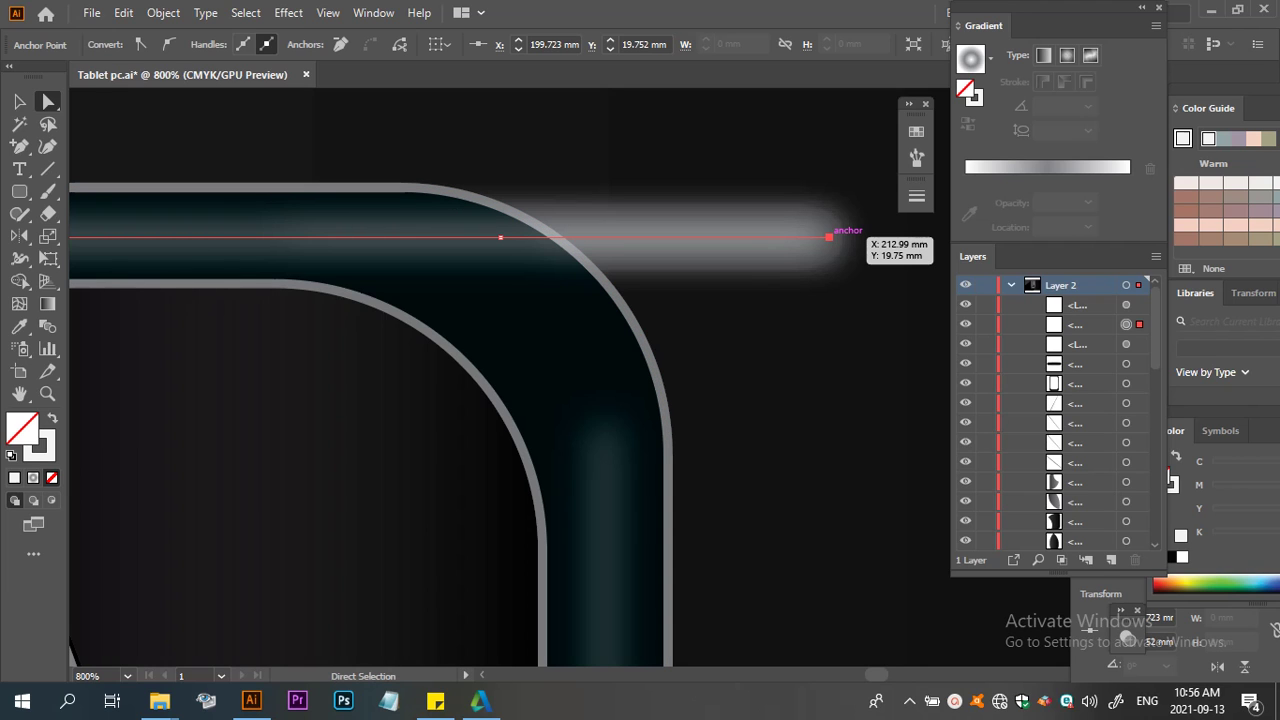
key("Delete")
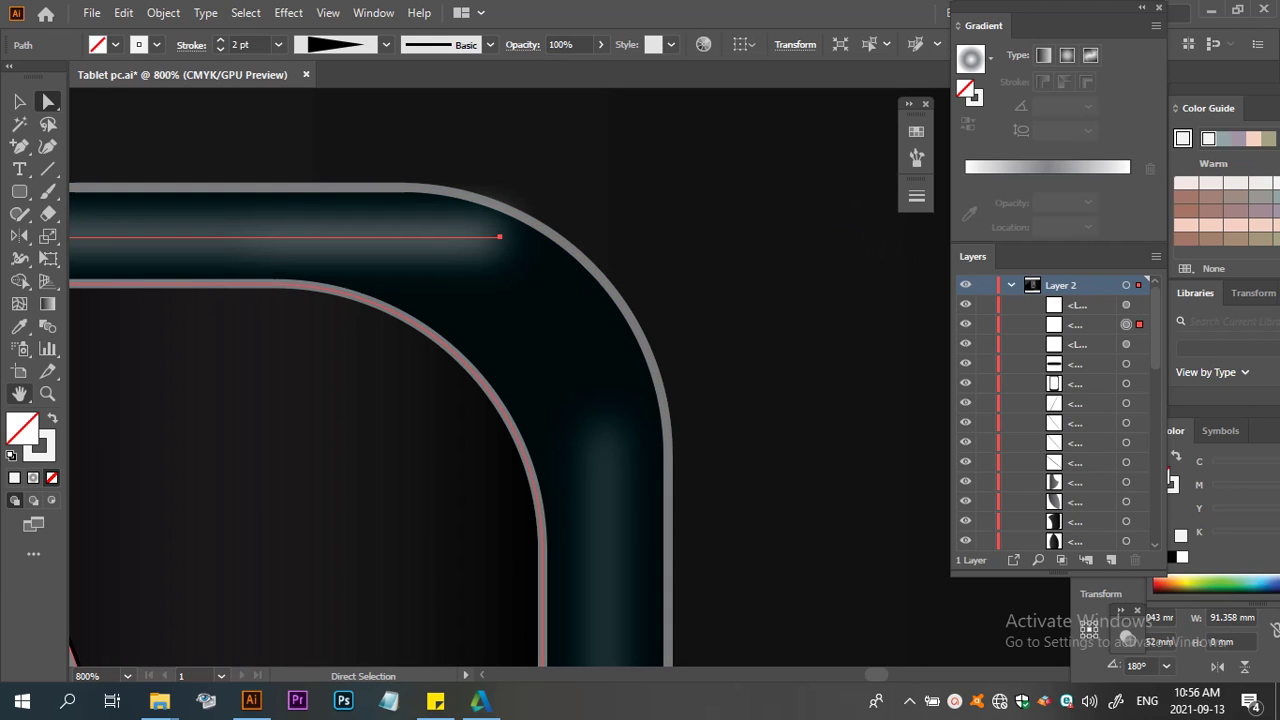
Add an anchor near the frame's left corner and delete the line's overhanging left endpoint
scroll(272, 194, "down", 5)
scroll(296, 190, "down", 4)
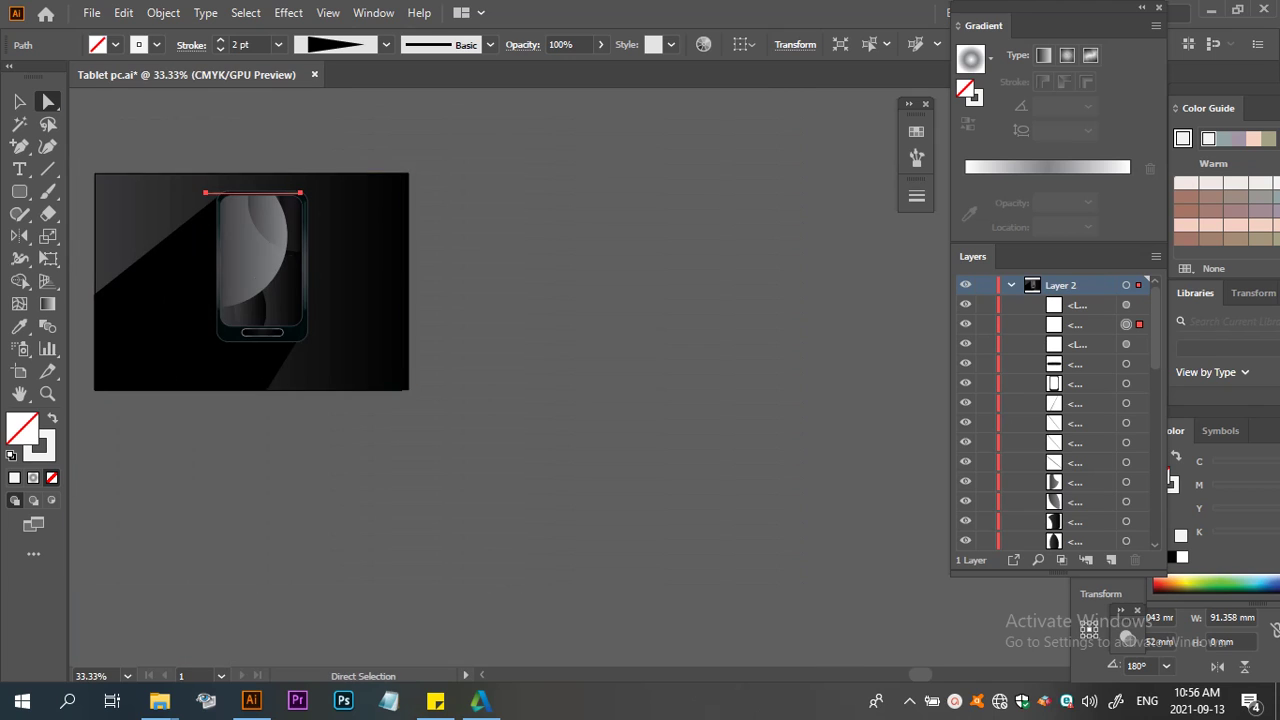
scroll(217, 181, "up", 6)
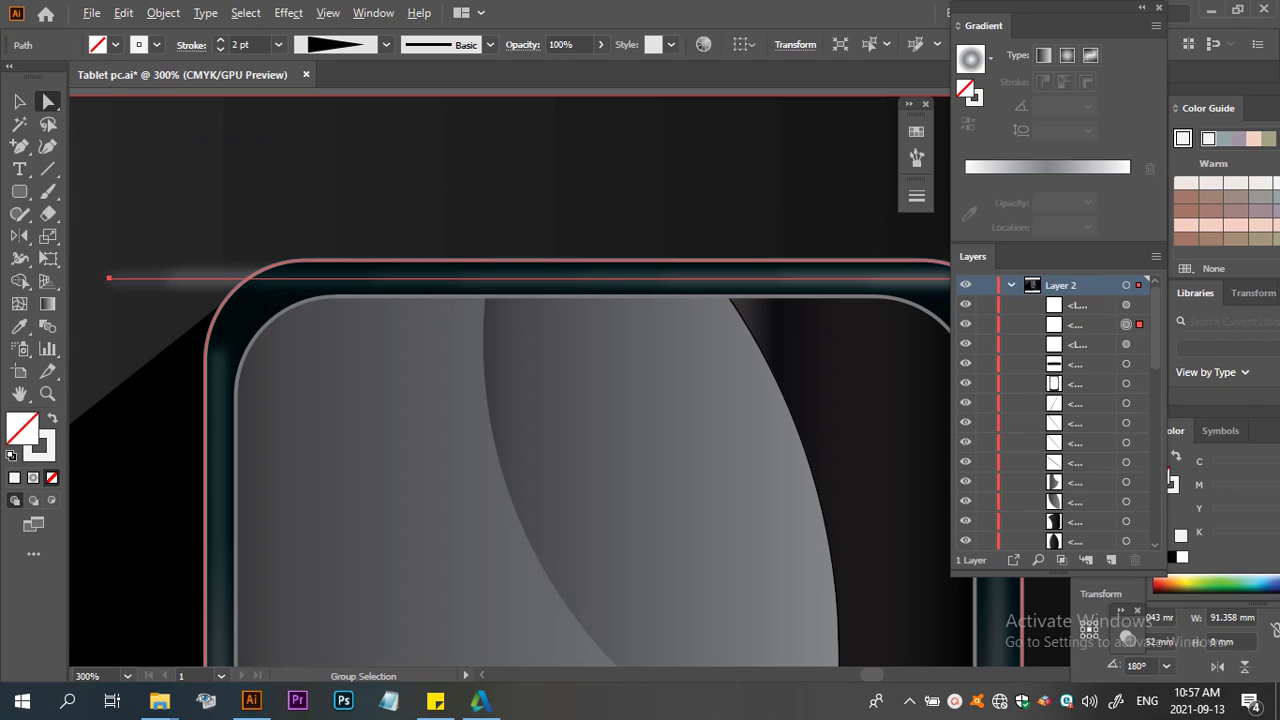
scroll(243, 237, "up", 2)
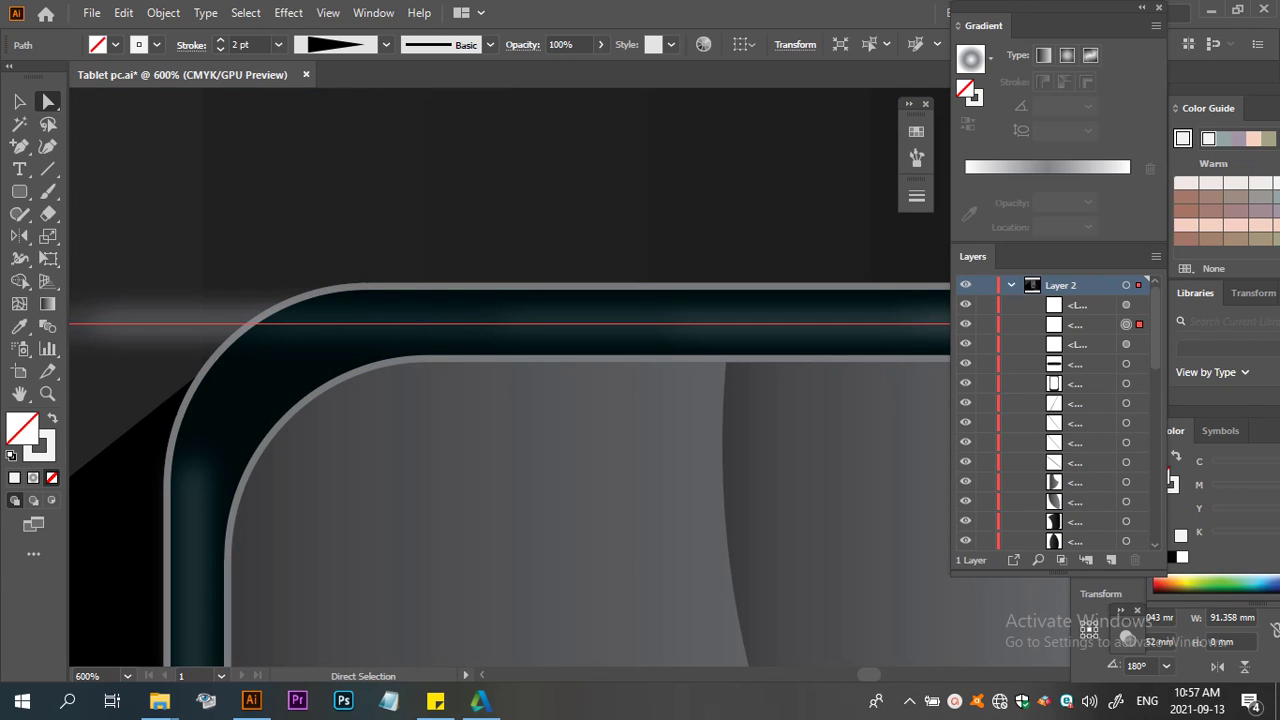
key("plus")
left_click(383, 323)
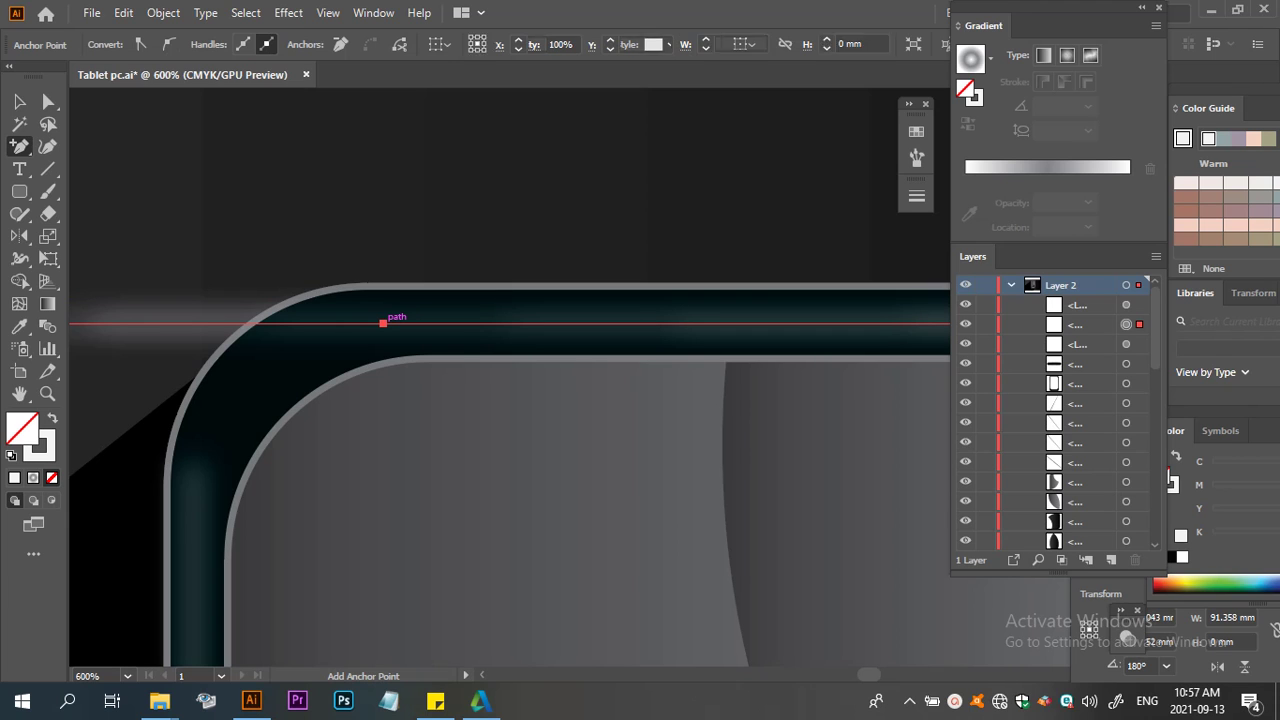
key("ctrl+1")
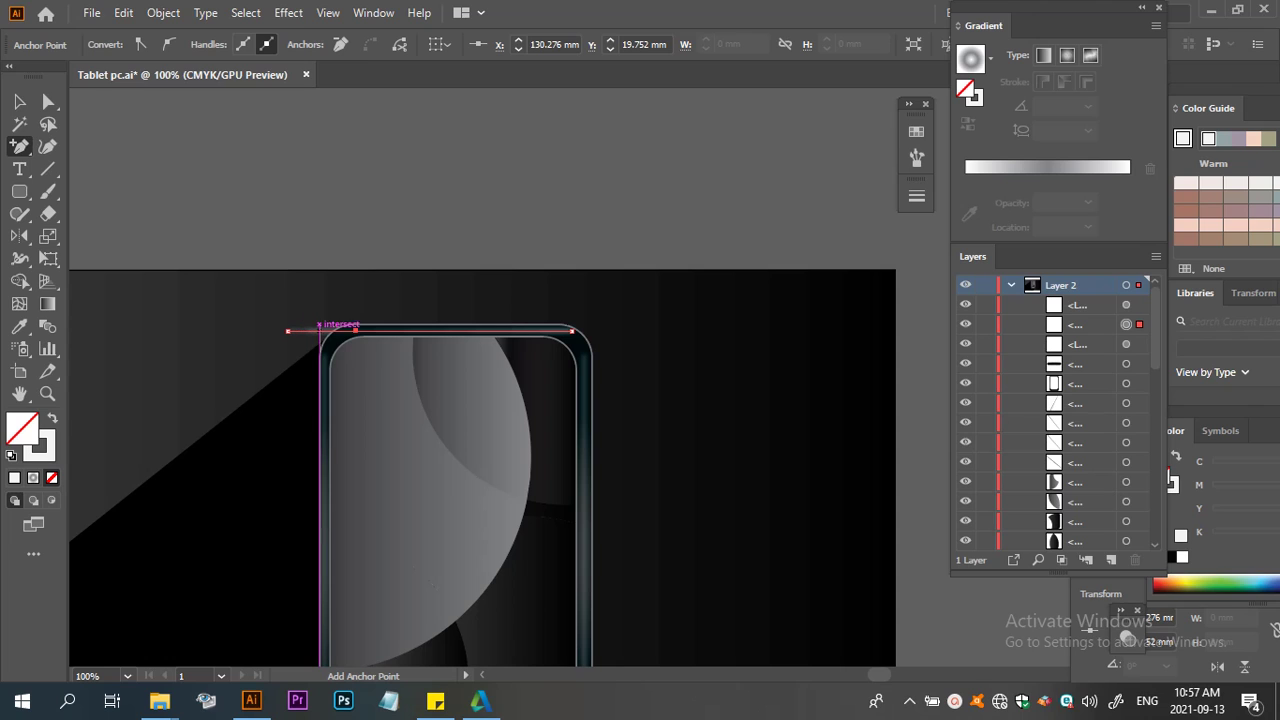
key("a")
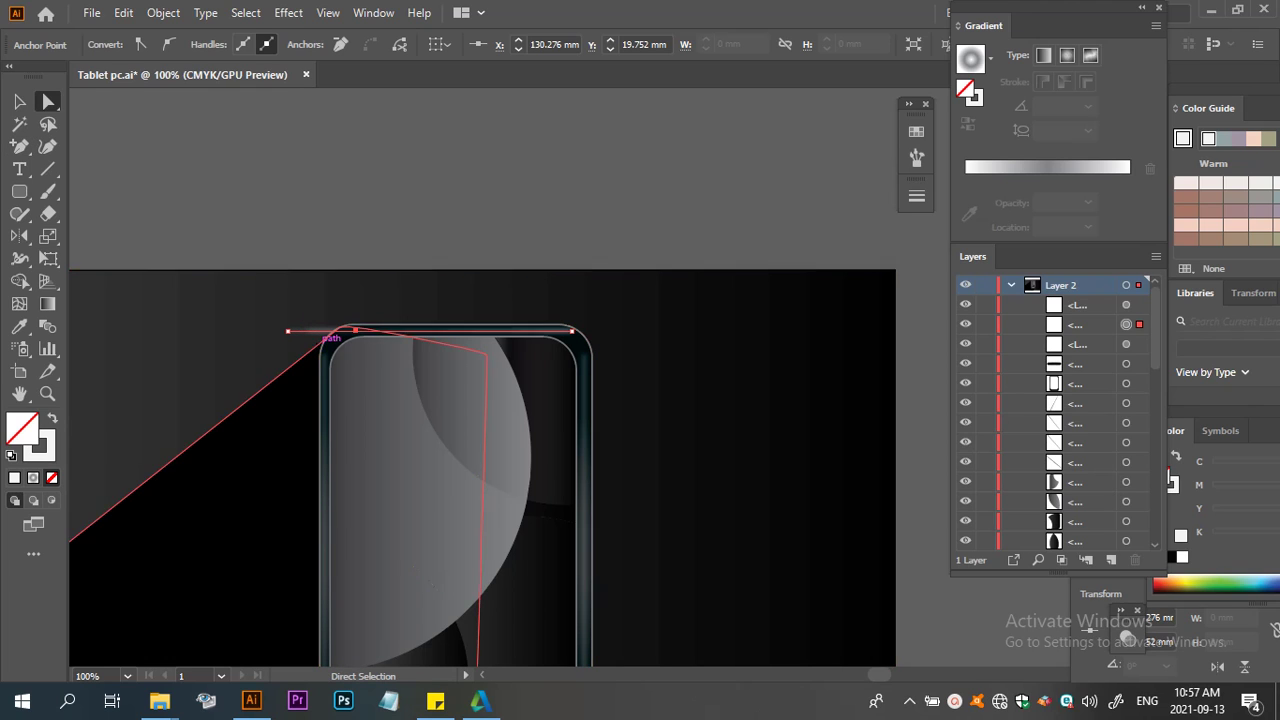
left_click(288, 330)
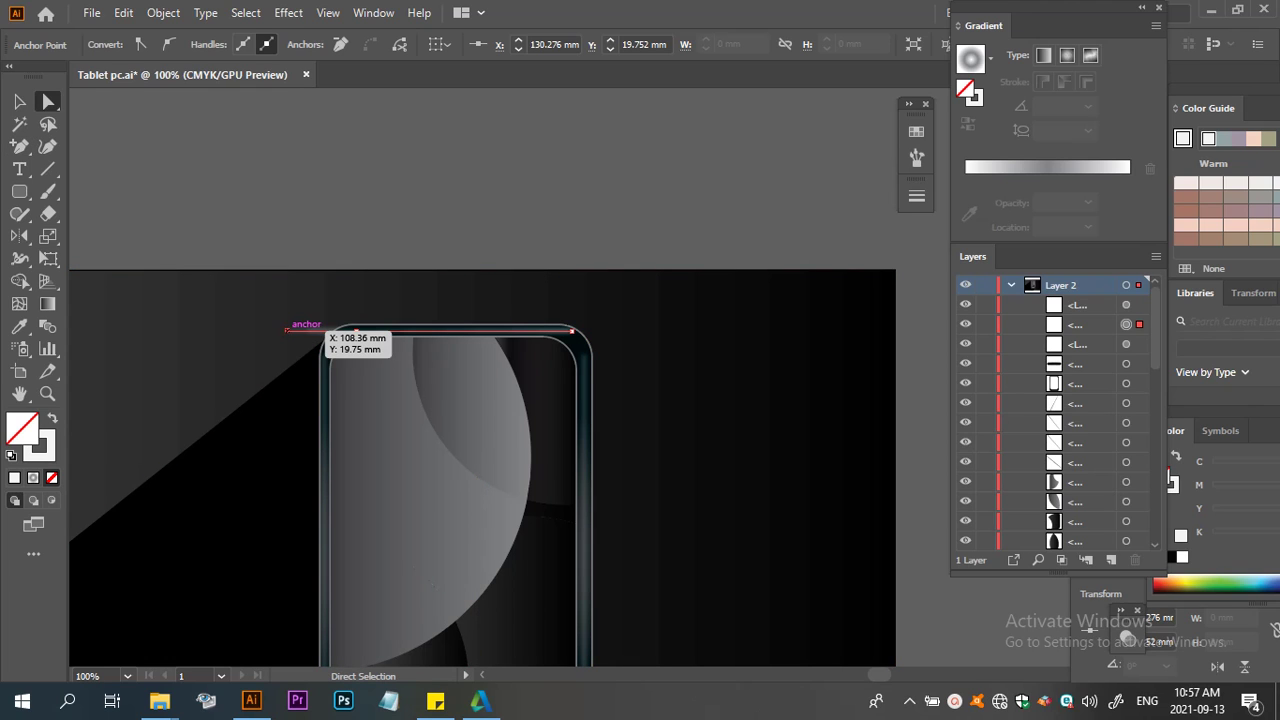
key("Delete")
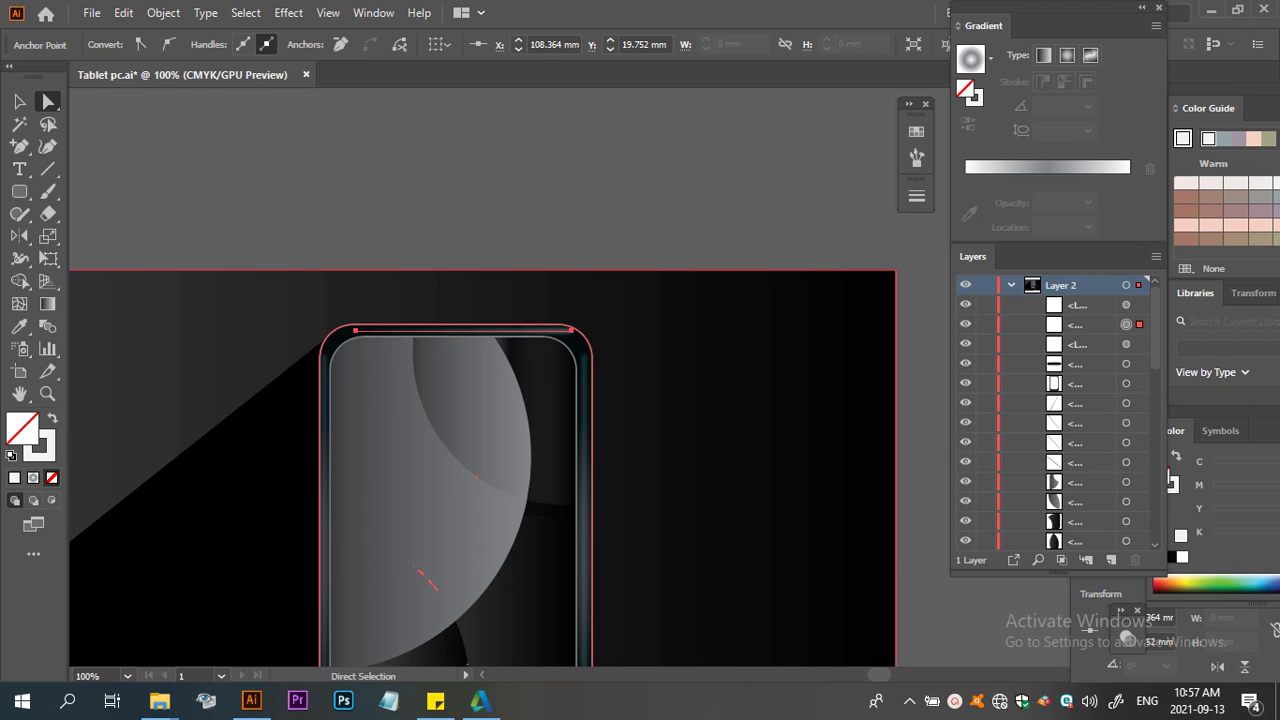
key("Delete")
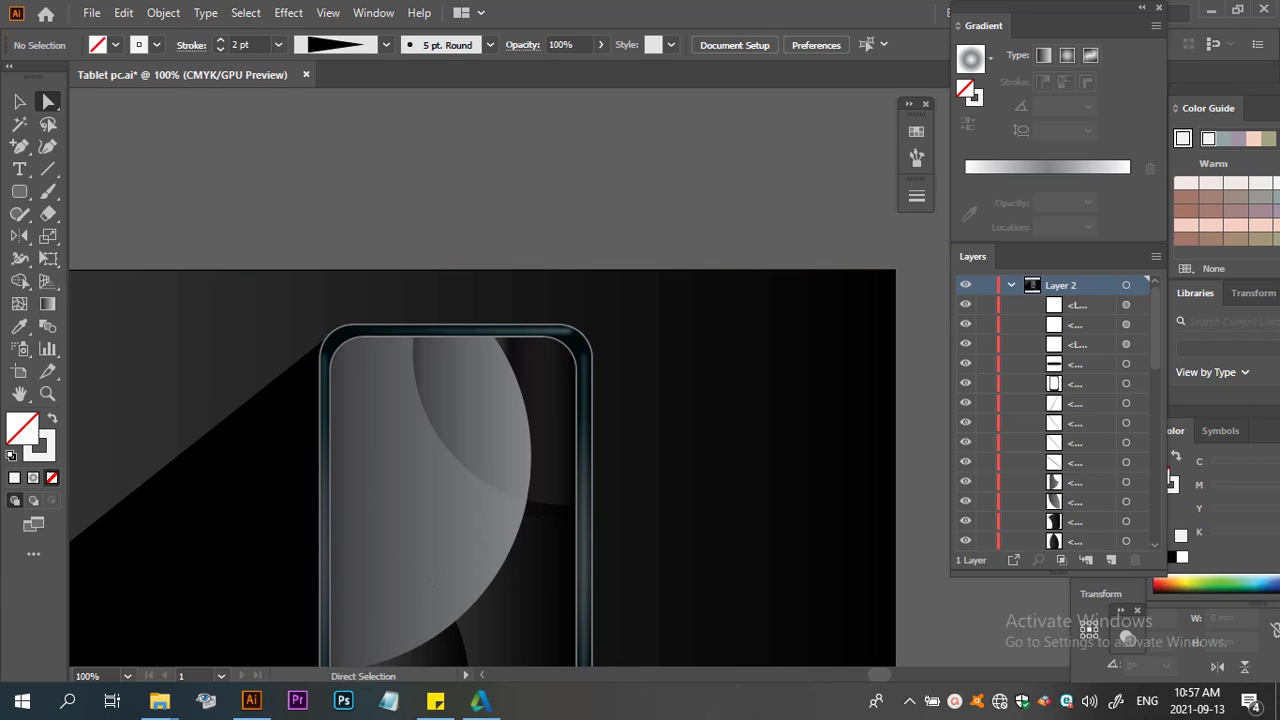
Zoom out to the whole tablet artwork, select all and deselect, then open the File menu
scroll(627, 315, "down", 1)
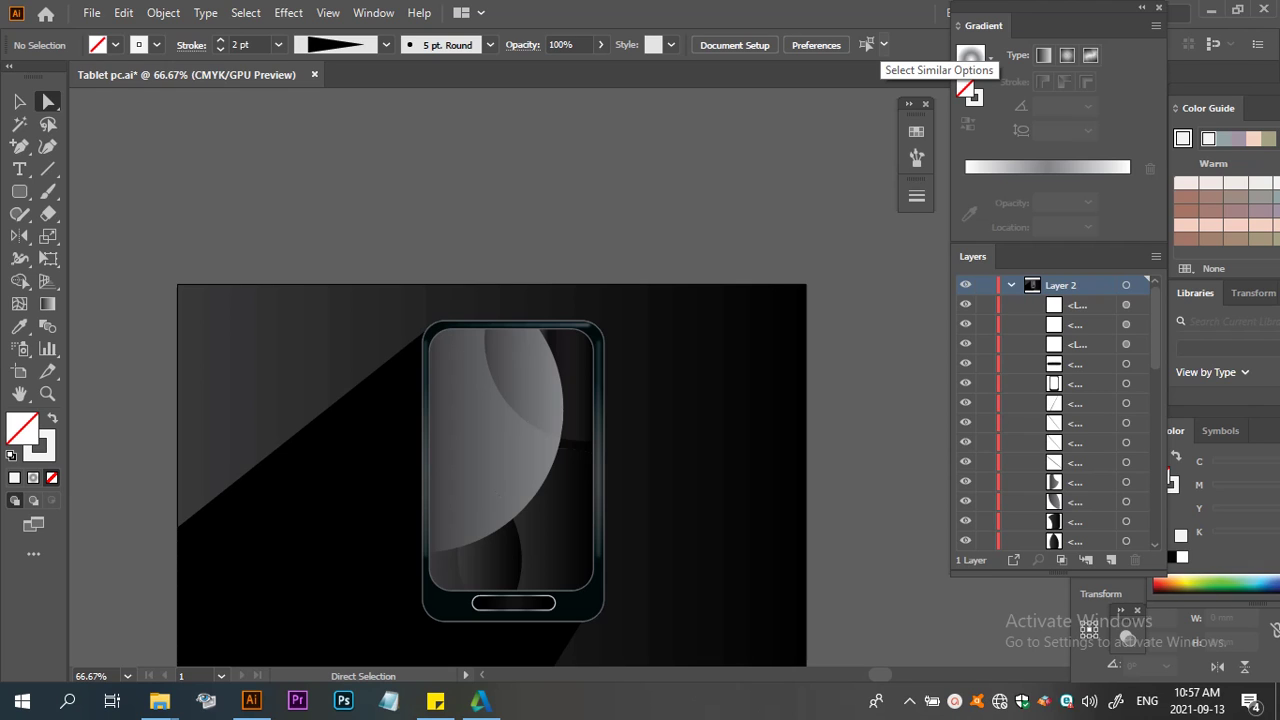
scroll(491, 420, "down", 2)
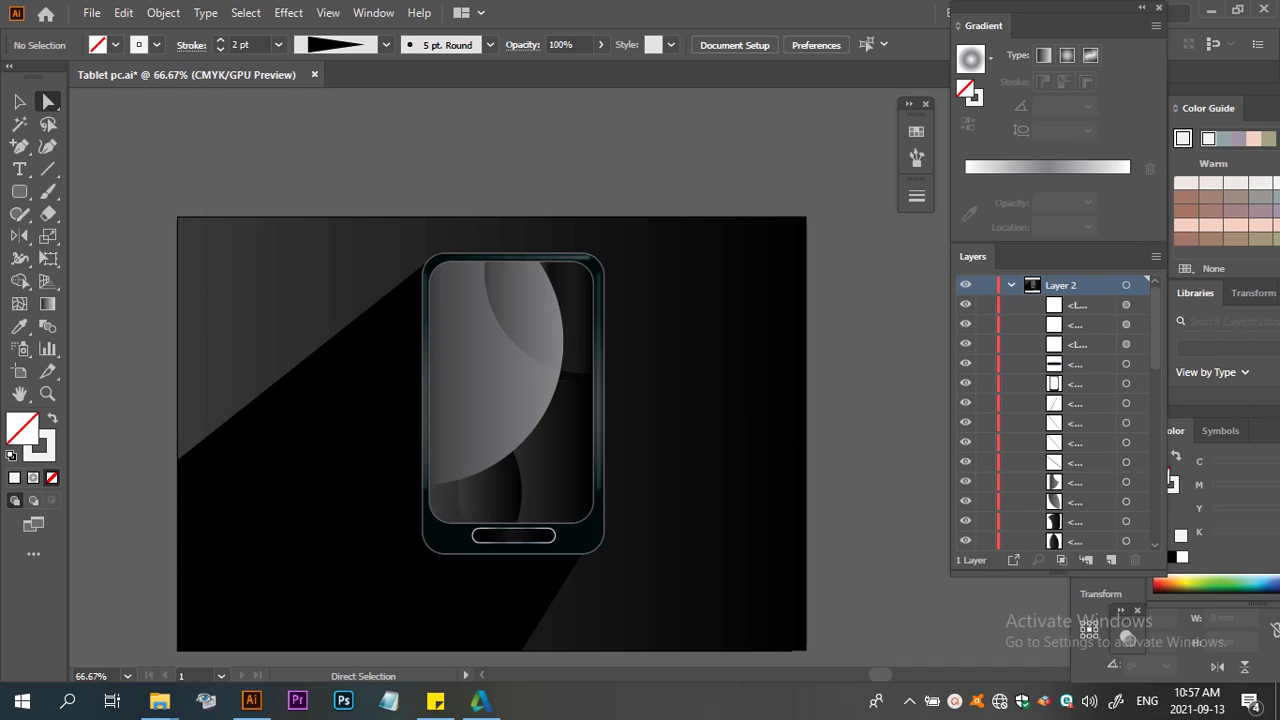
key("ctrl+a")
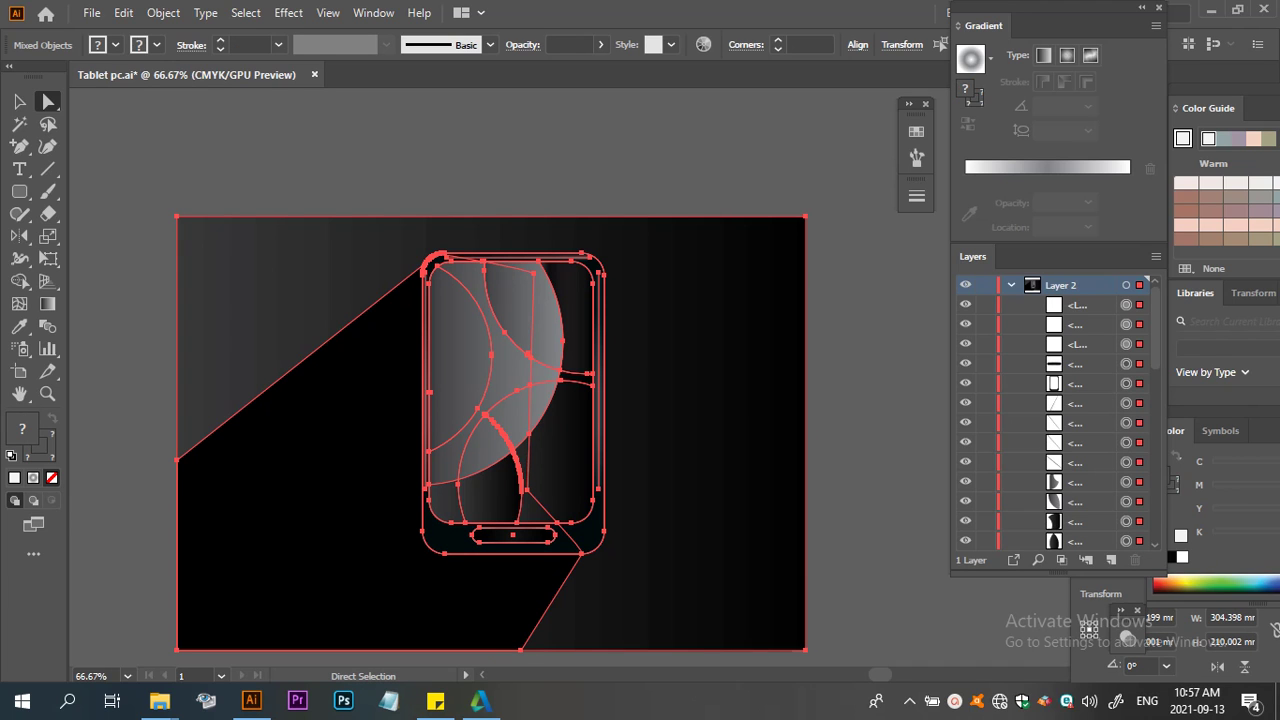
key("ctrl+shift+a")
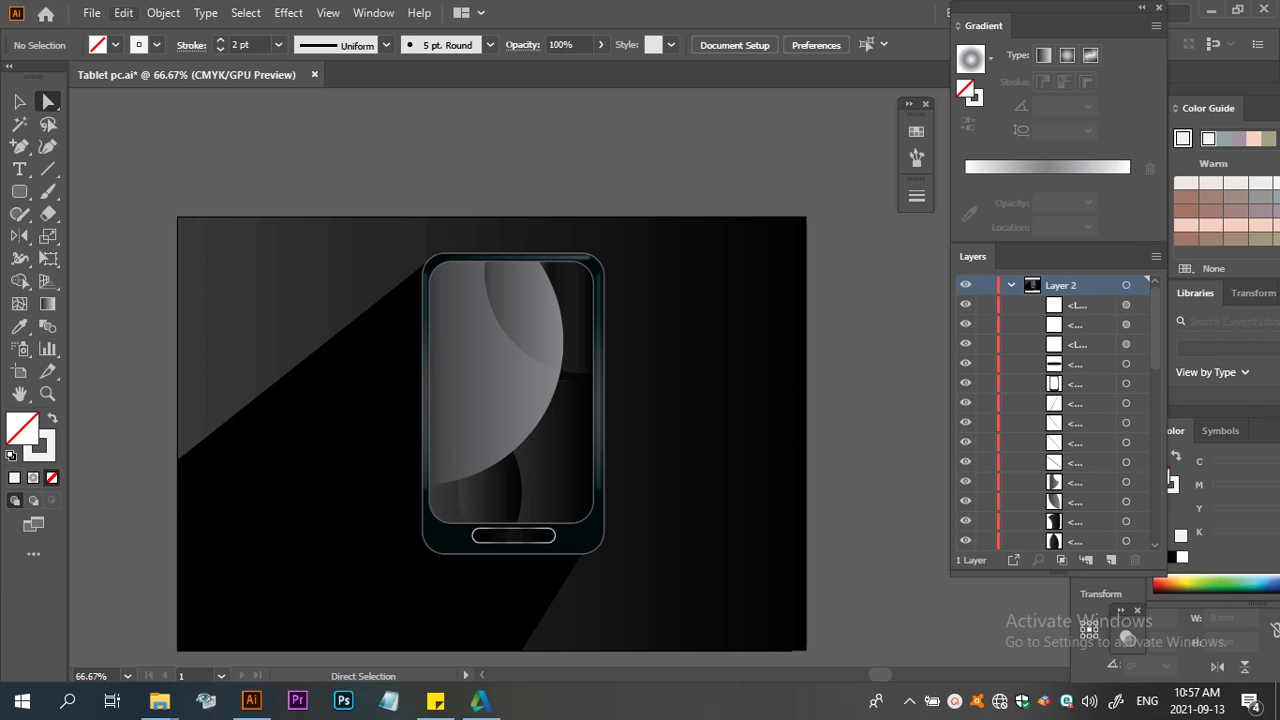
scroll(1060, 410, "down", 5)
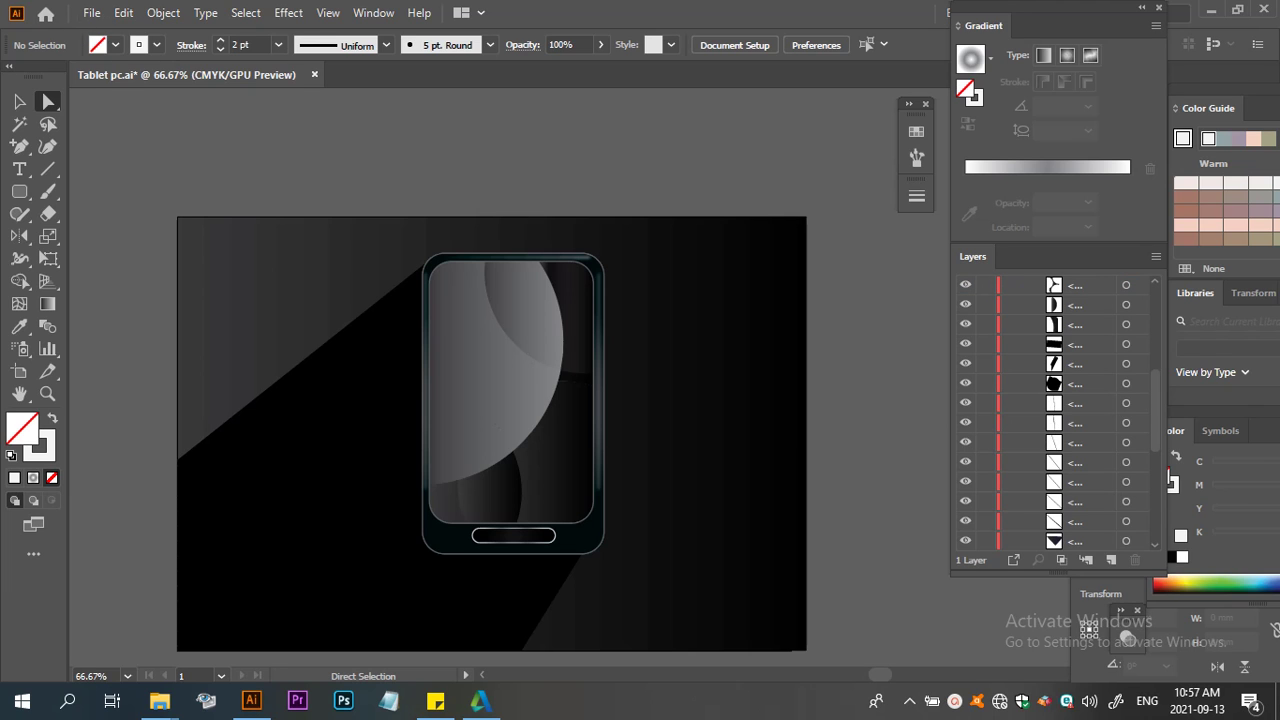
left_click(91, 13)
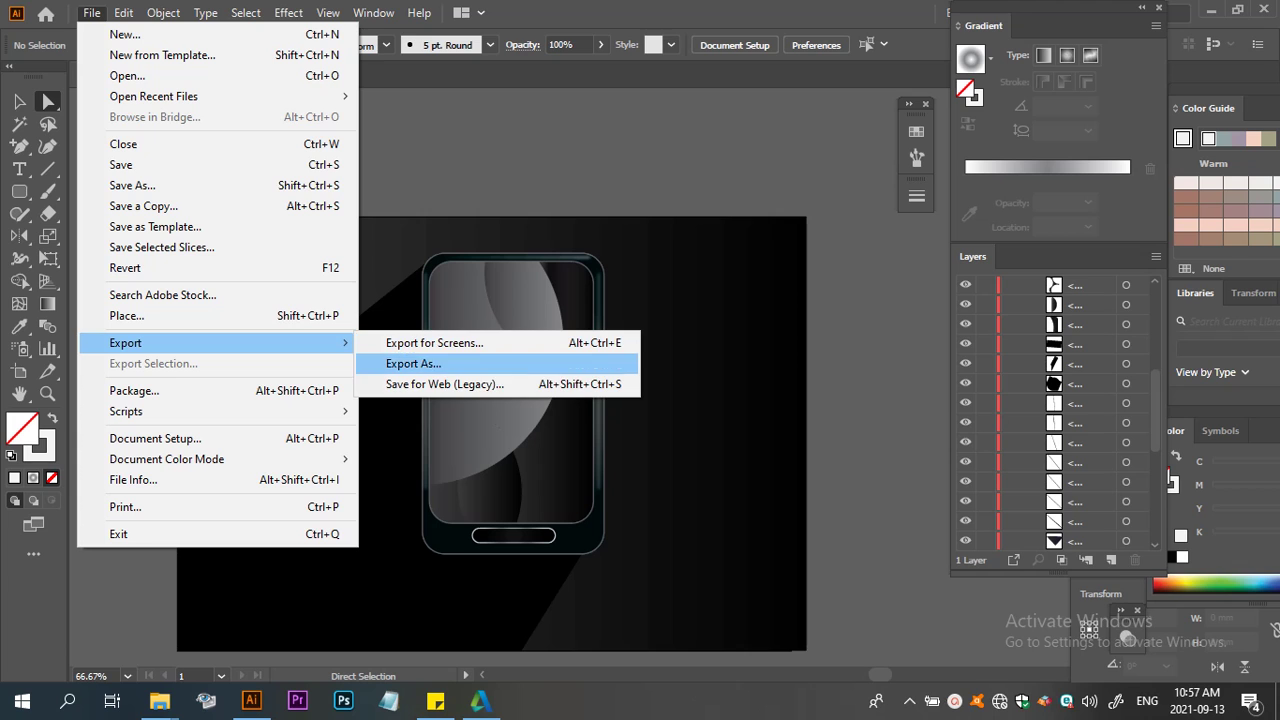
Export the artwork as the JPEG 'Tablet pc', accepting the 300 ppi, maximum-quality options
left_click(413, 363)
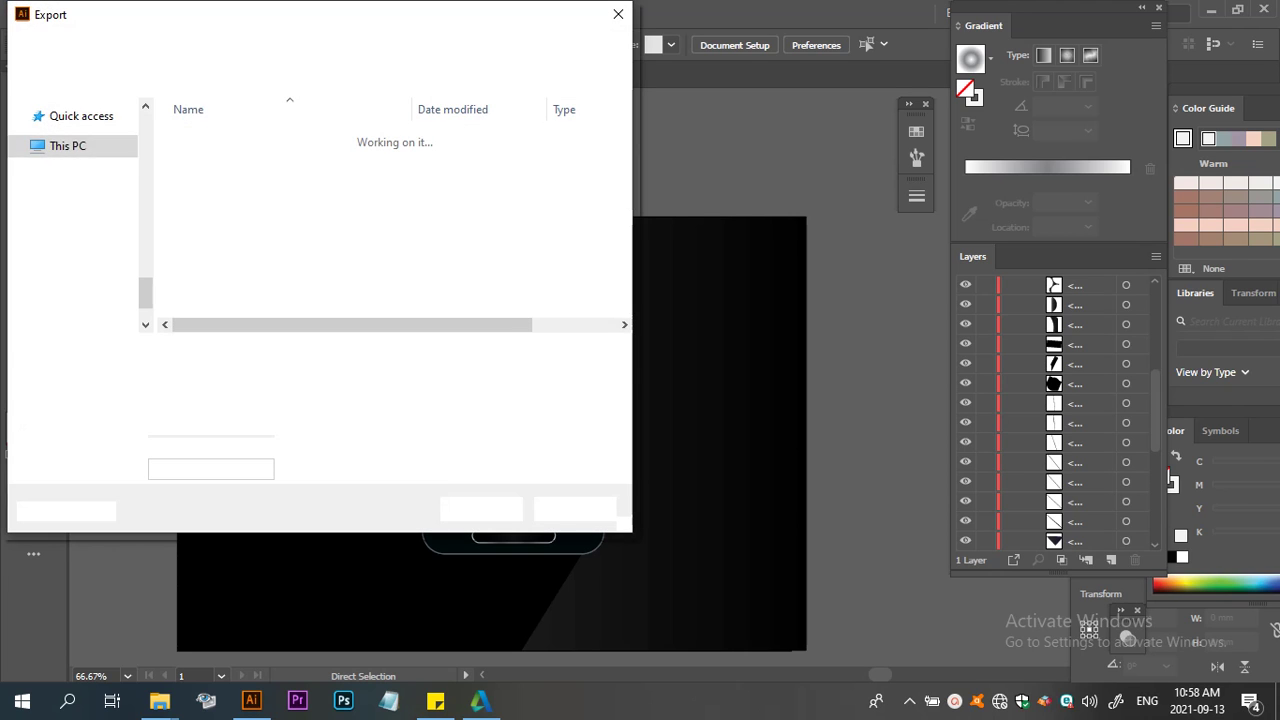
left_click(413, 377)
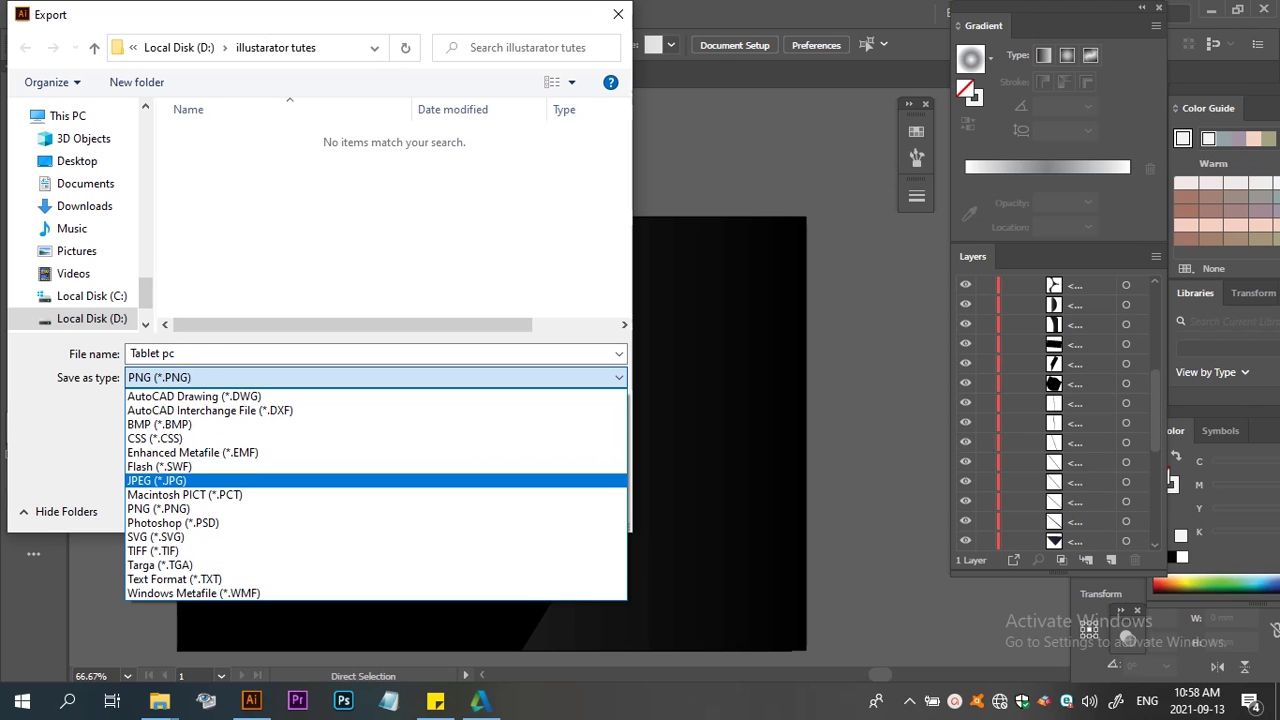
left_click(156, 480)
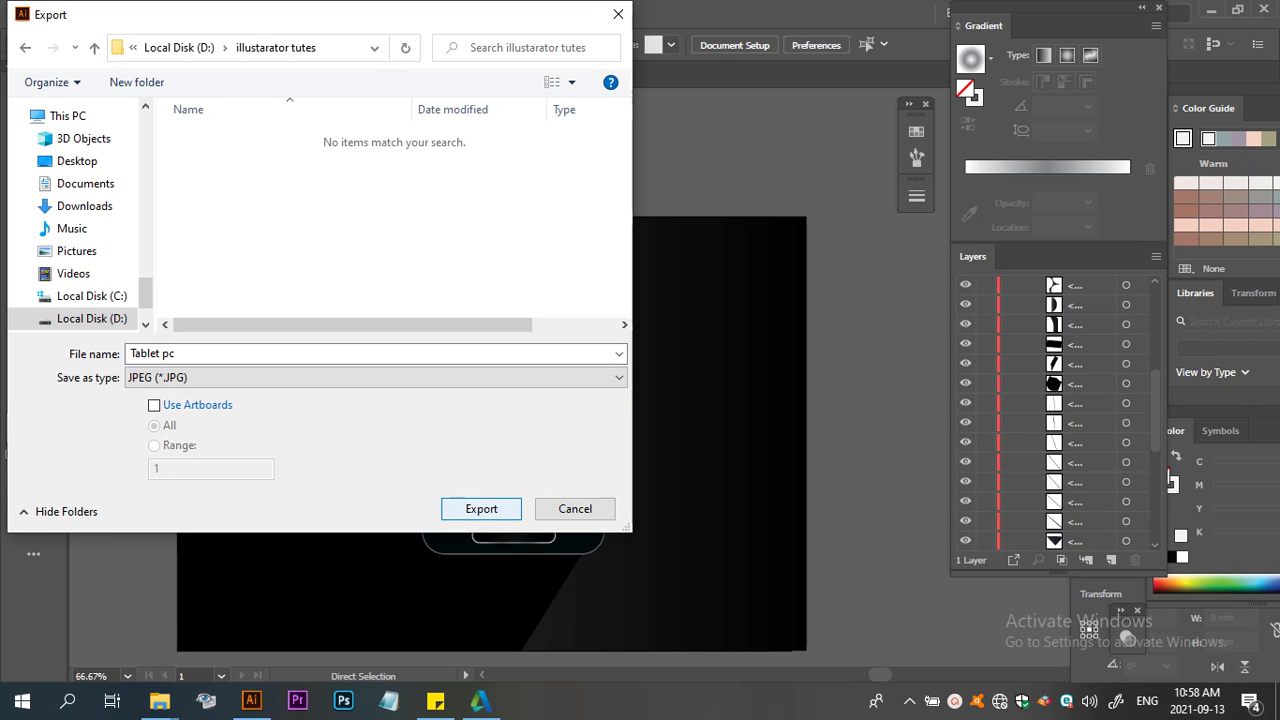
left_click(481, 508)
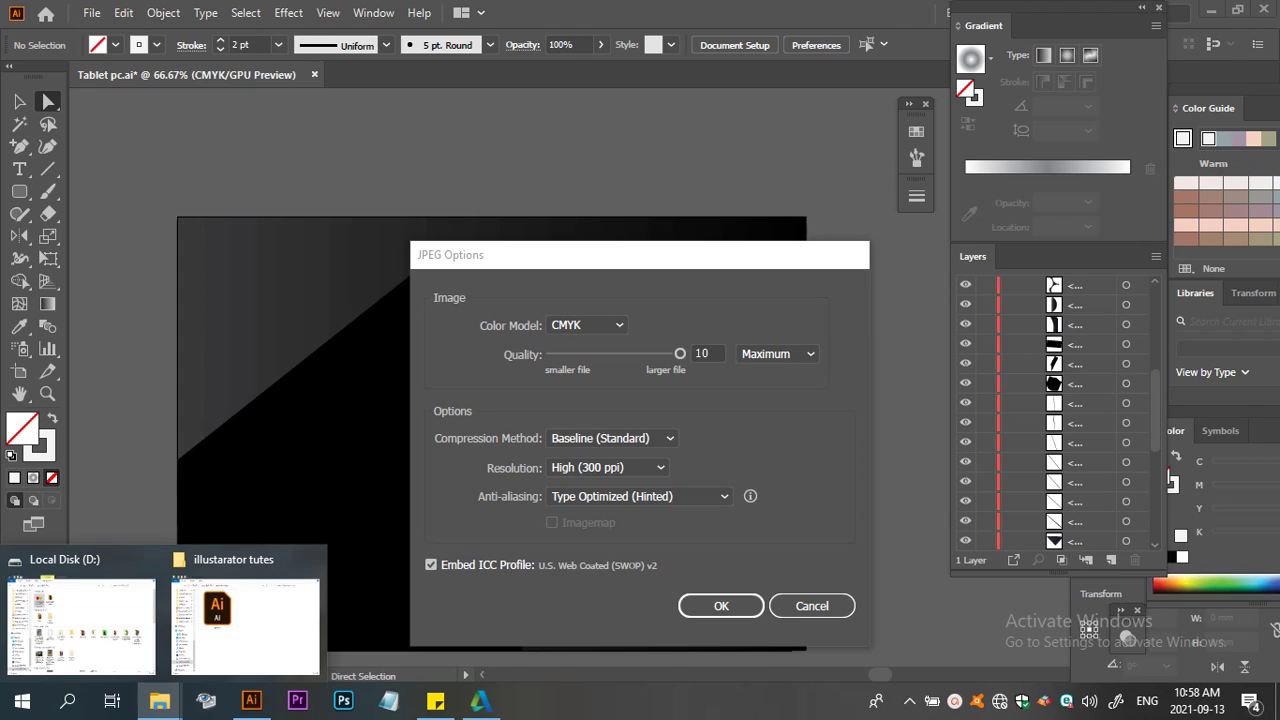
key("Return")
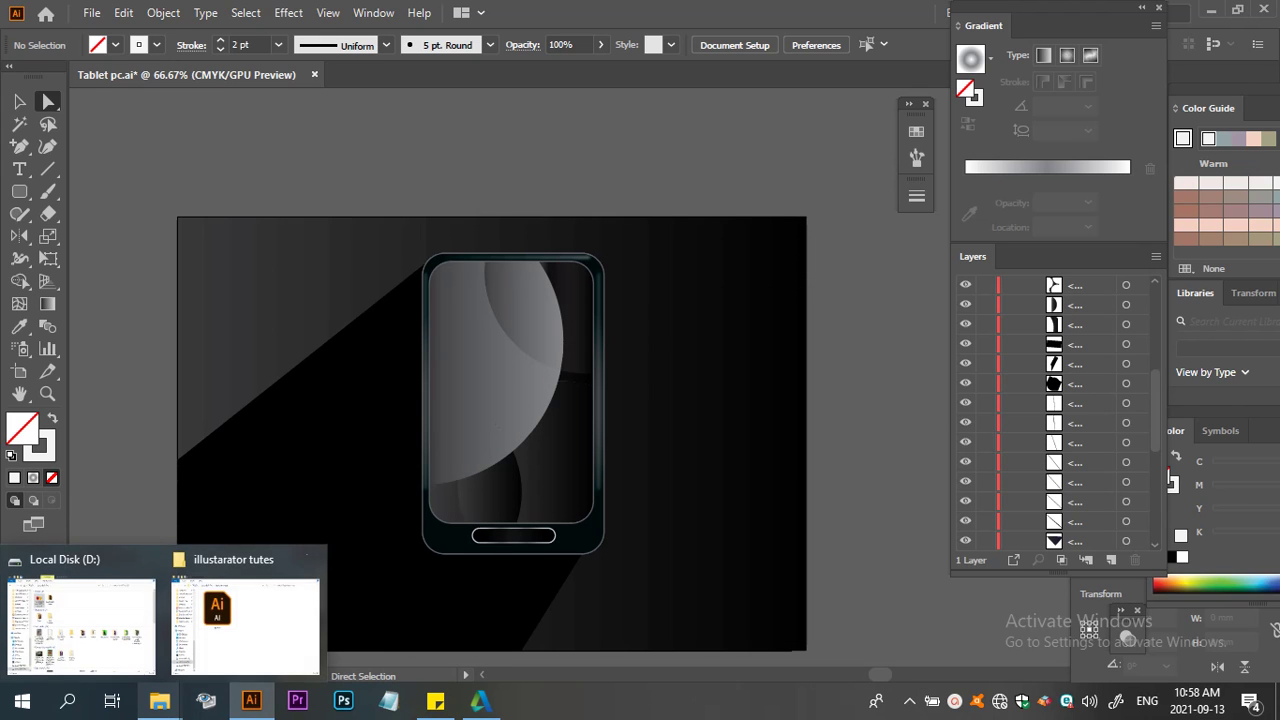
Preview the exported Tablet pc JPEG from the illustarator tutes folder, then close it
left_click(268, 610)
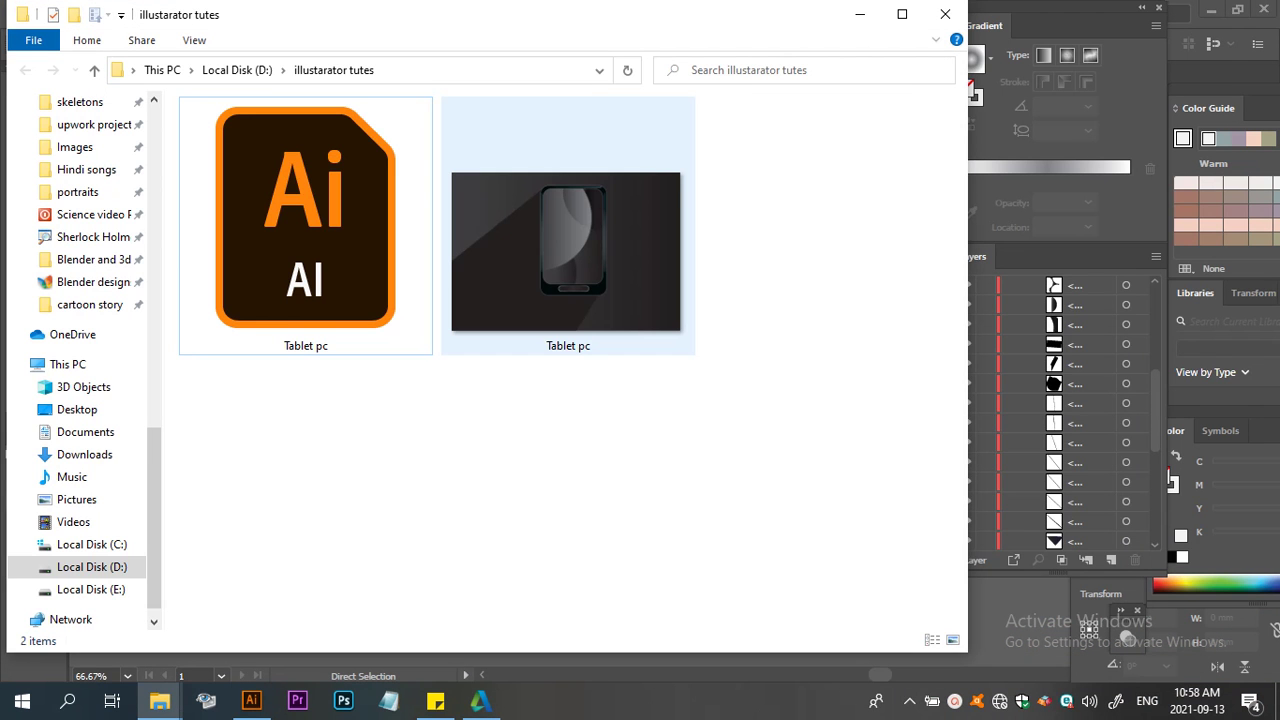
left_click(566, 250)
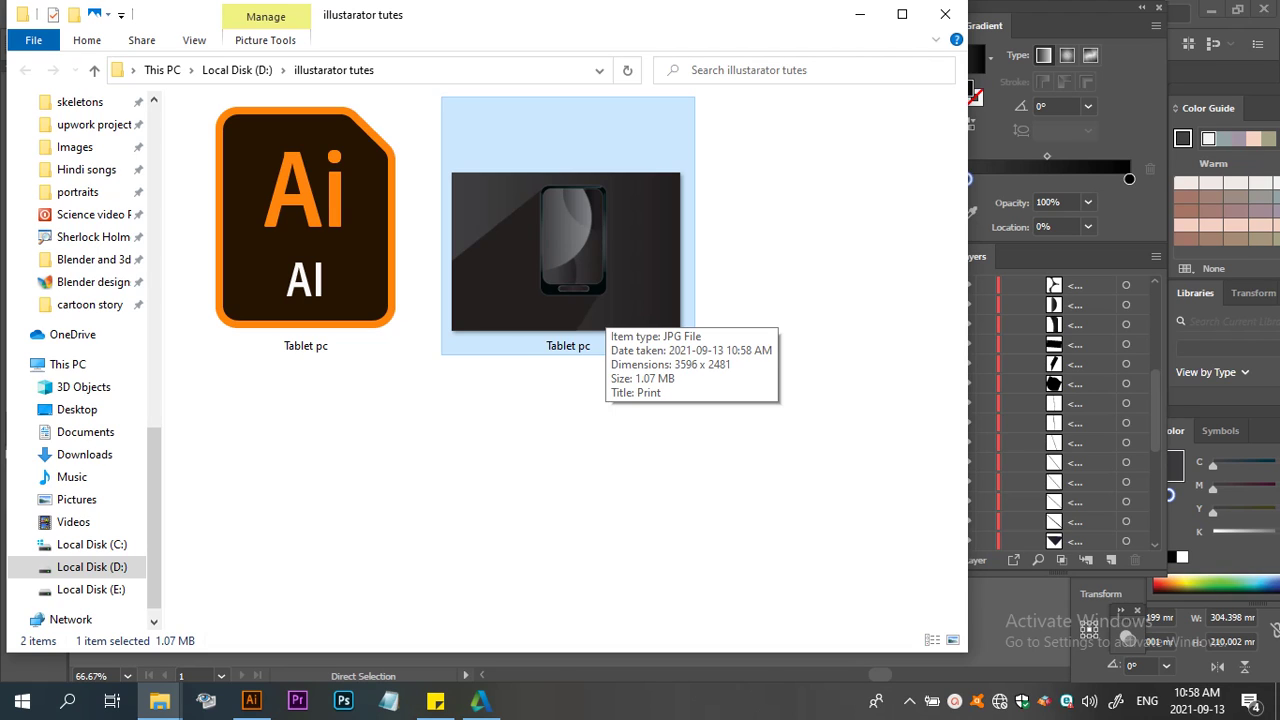
key("Return")
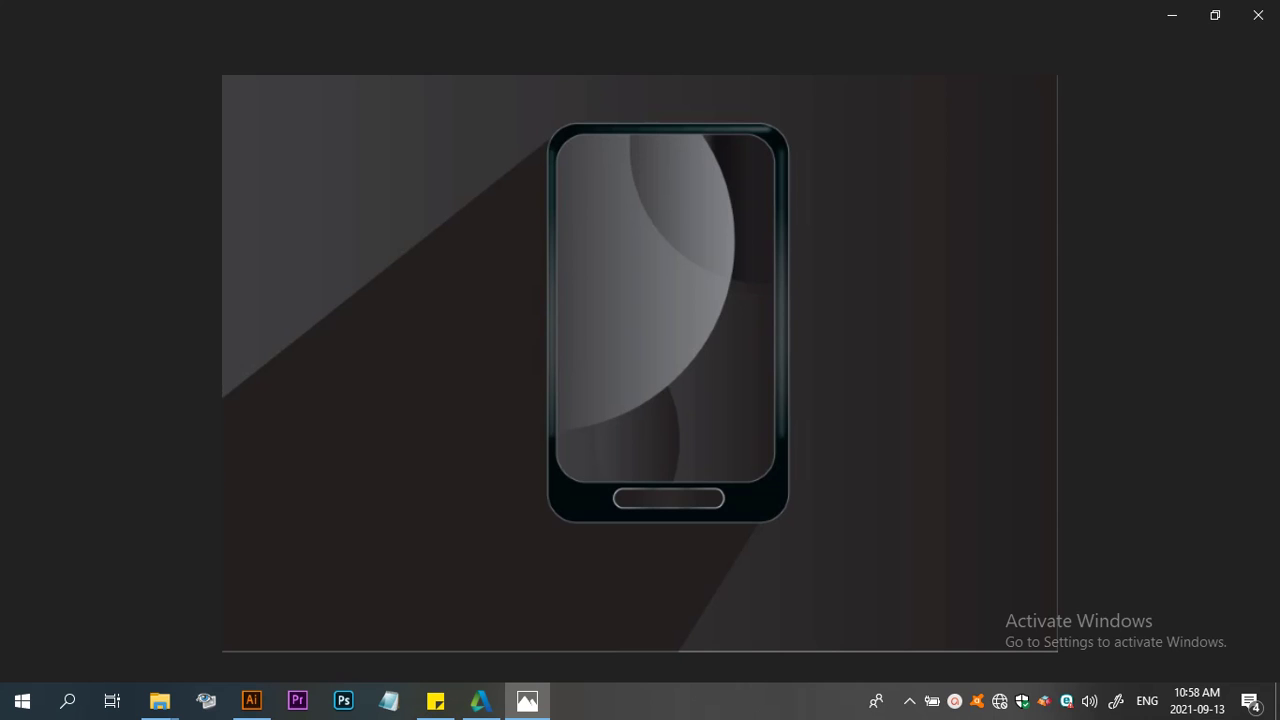
left_click(1258, 14)
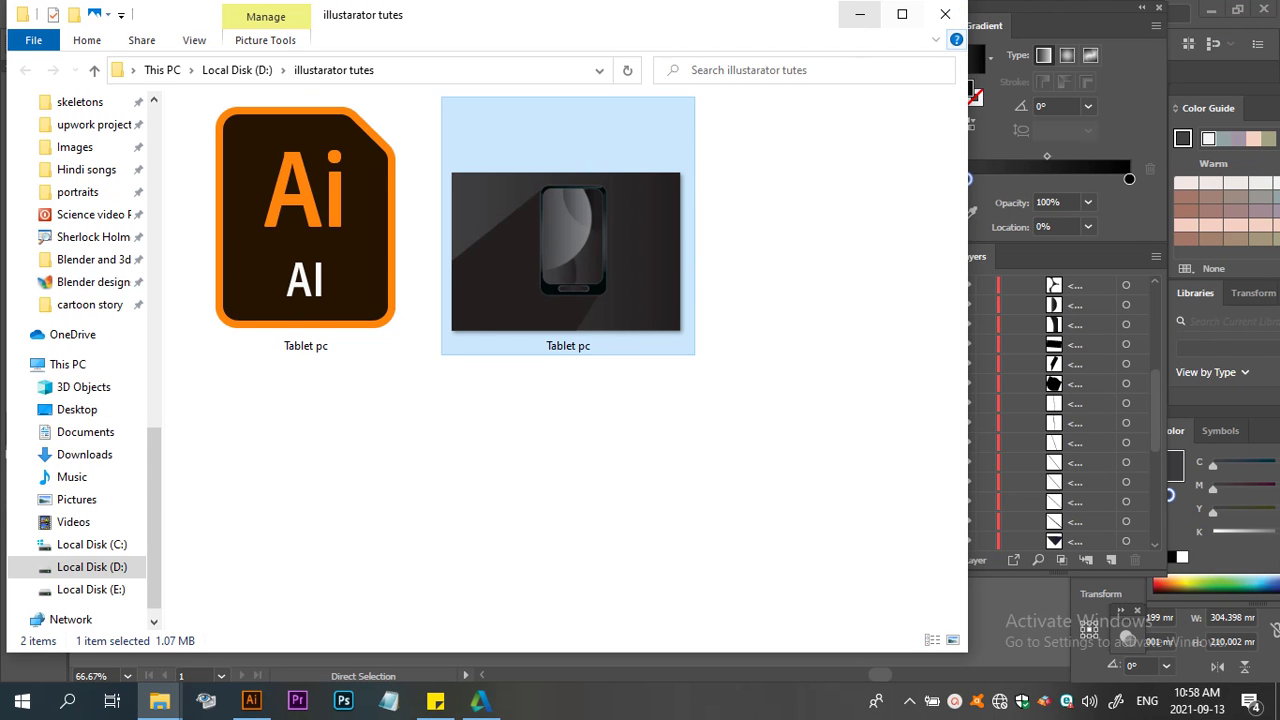
Minimise File Explorer to bring the finished Tablet pc.ai artwork back into view
left_click(856, 14)
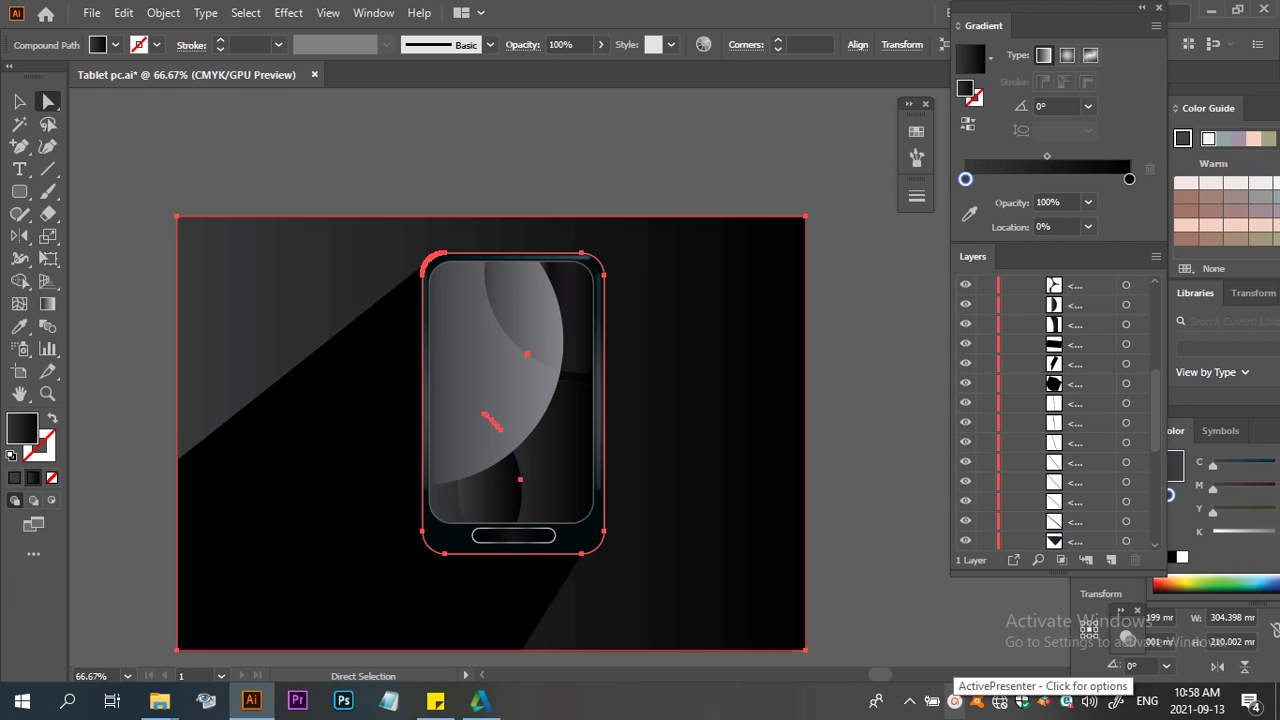
left_click(954, 701)
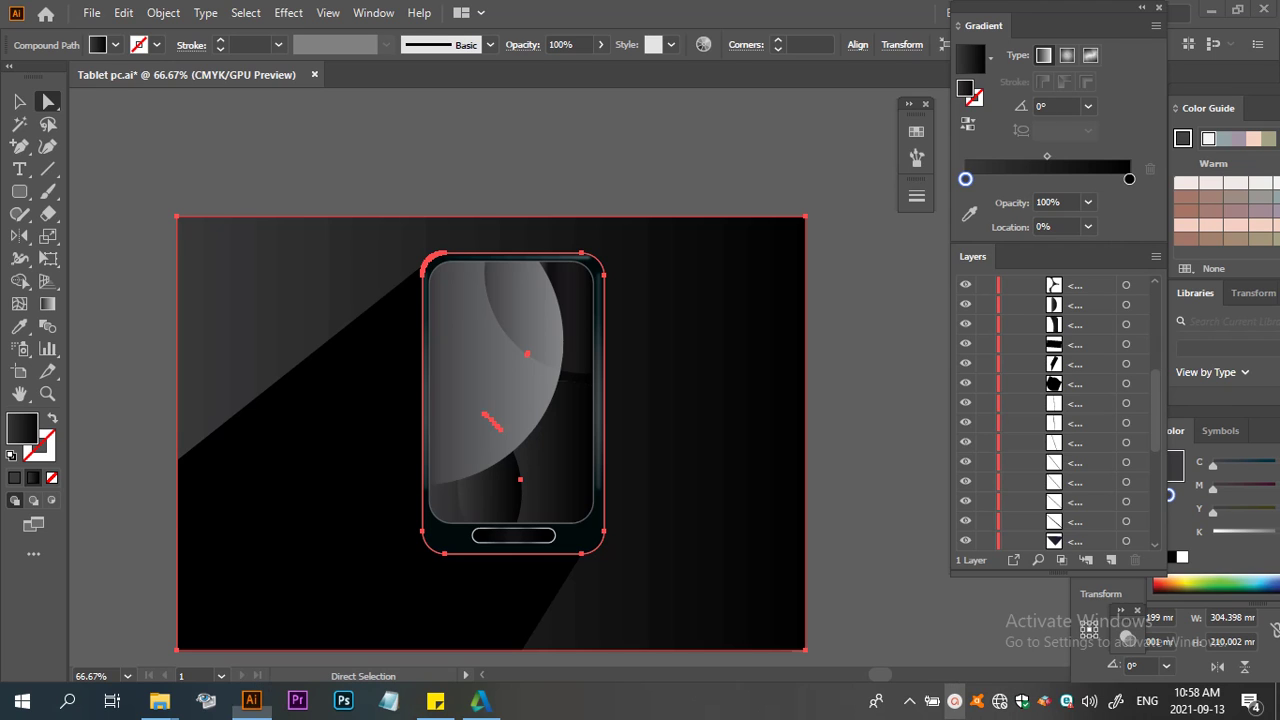